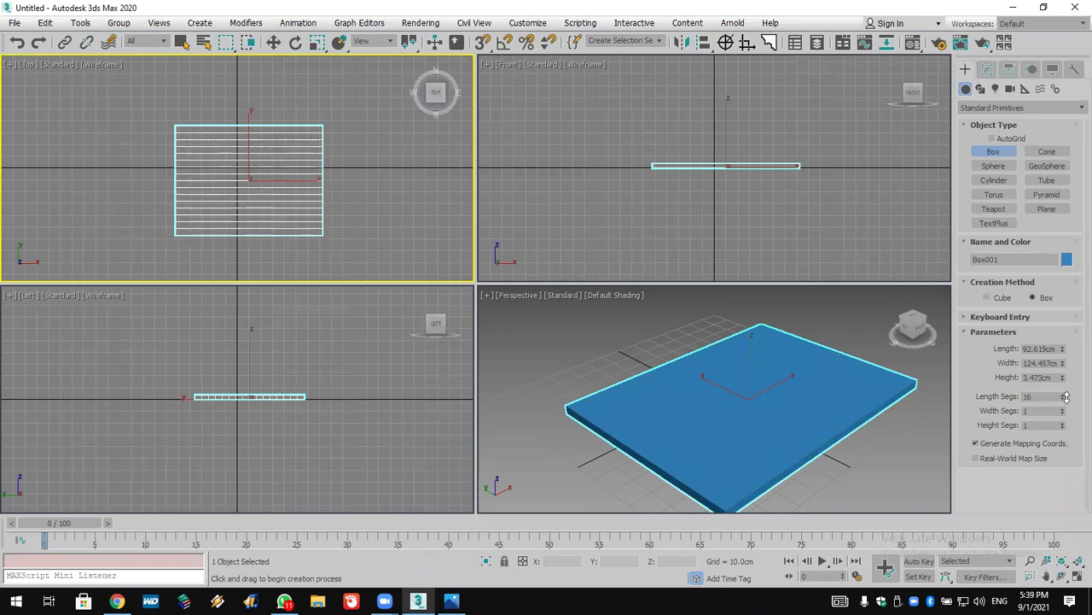
Step: Apply a Bend modifier to the box with an angle of 45.5 along the X axis
{"action": "left_click", "coordinate": [987, 69]}
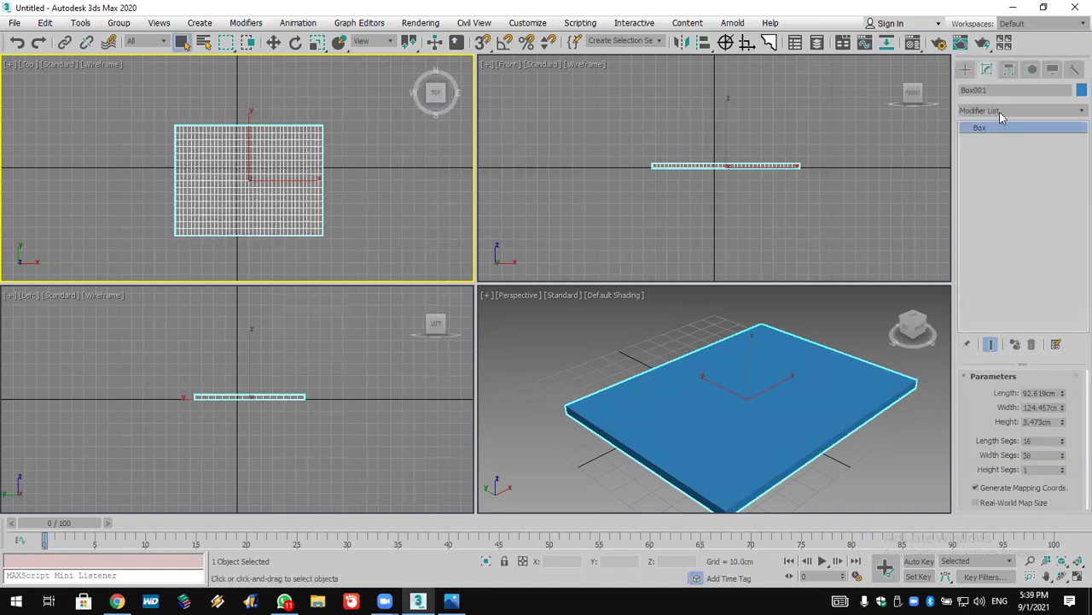
{"action": "left_click", "coordinate": [1003, 112]}
{"action": "type", "text": "b"}
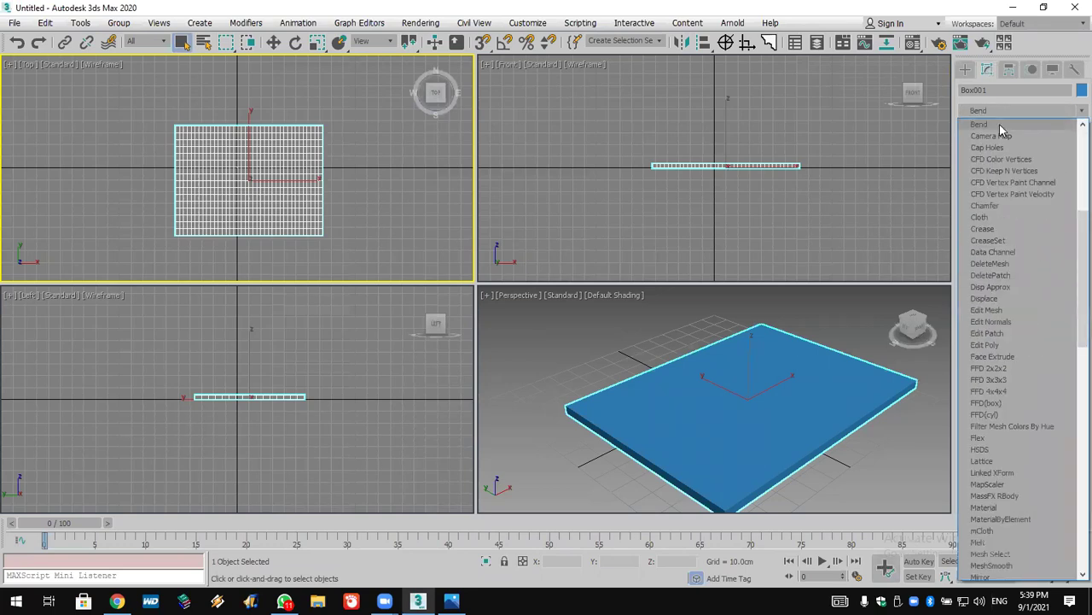
{"action": "left_click", "coordinate": [1000, 123]}
{"action": "left_click_drag", "start_coordinate": [1057, 401], "coordinate": [1057, 342]}
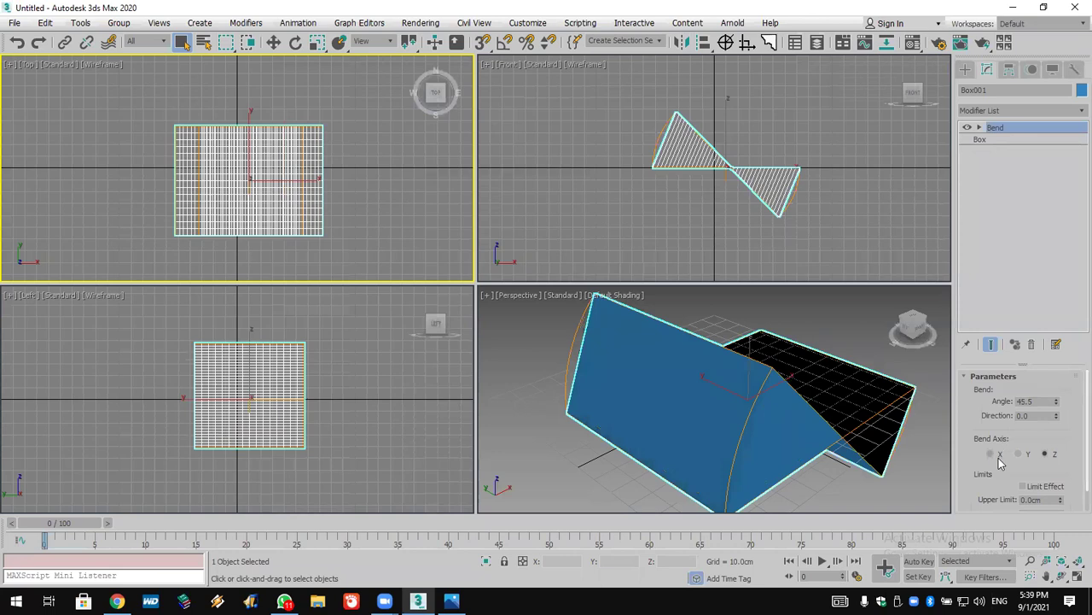
{"action": "left_click", "coordinate": [992, 454]}
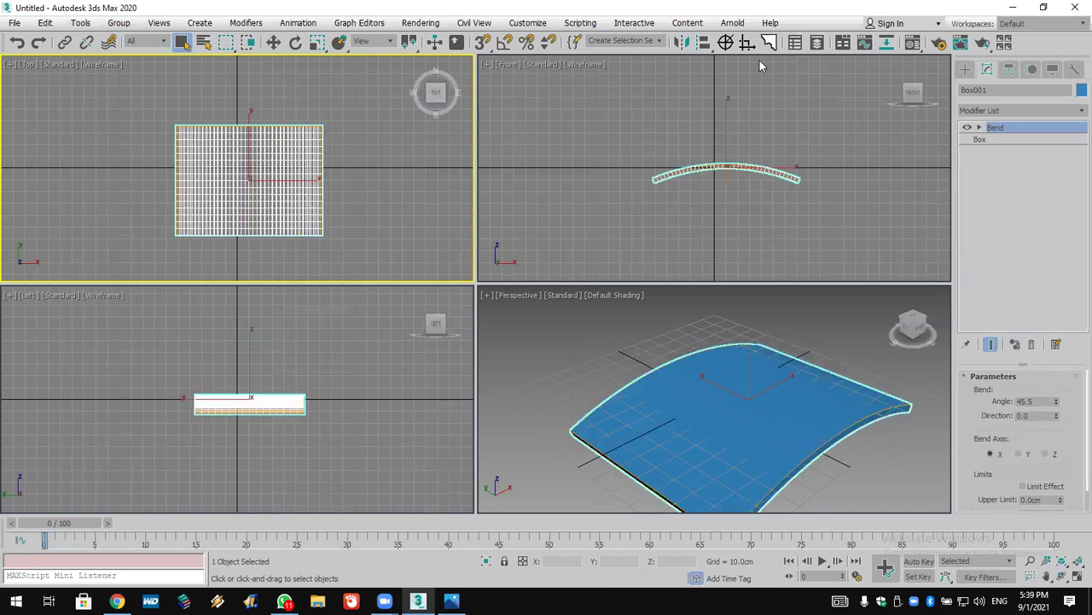
Step: Mirror the bent box across the Z axis as a copy
{"action": "left_click", "coordinate": [682, 42]}
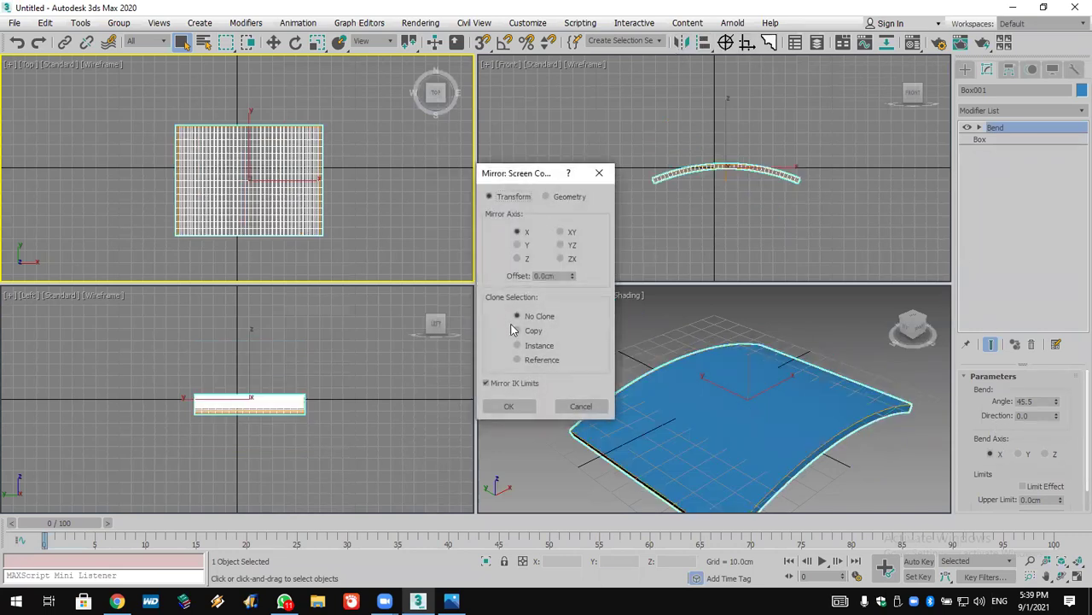
{"action": "left_click", "coordinate": [528, 332]}
{"action": "left_click", "coordinate": [522, 259]}
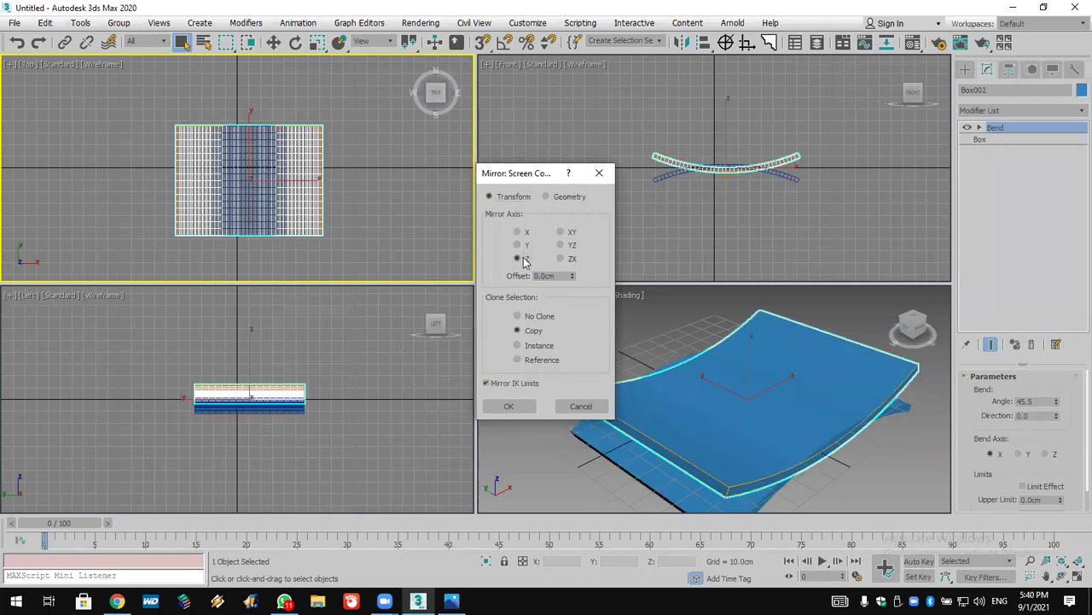
{"action": "left_click", "coordinate": [509, 406]}
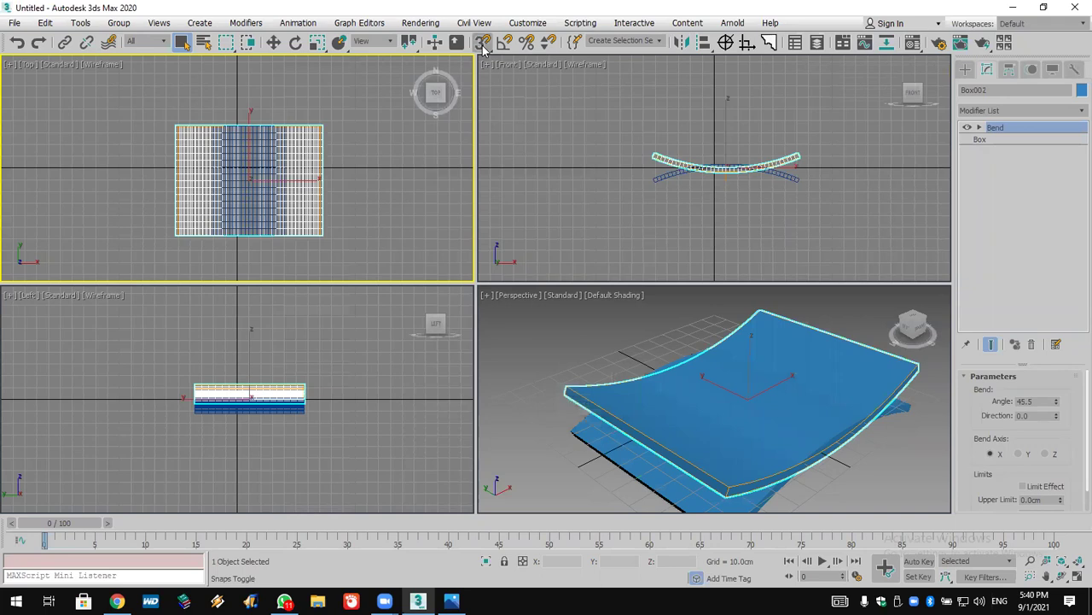
Step: Move the mirrored copy in the front view so its end corner snaps to the opposite end of the original, forming a continuous wave
{"action": "left_click", "coordinate": [652, 154]}
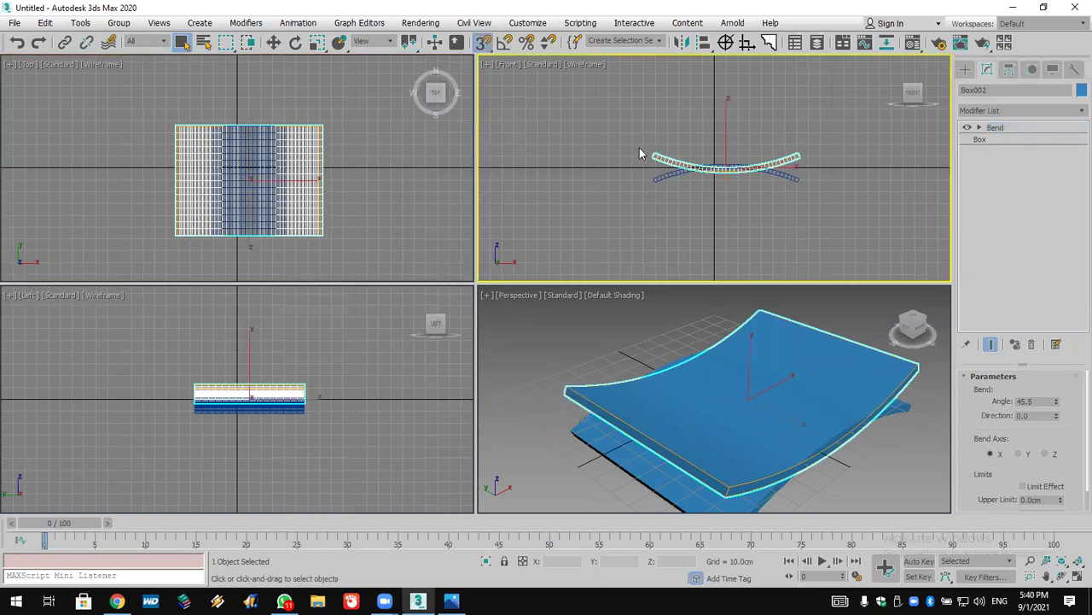
{"action": "left_click", "coordinate": [273, 41]}
{"action": "left_click_drag", "start_coordinate": [654, 156], "coordinate": [804, 186]}
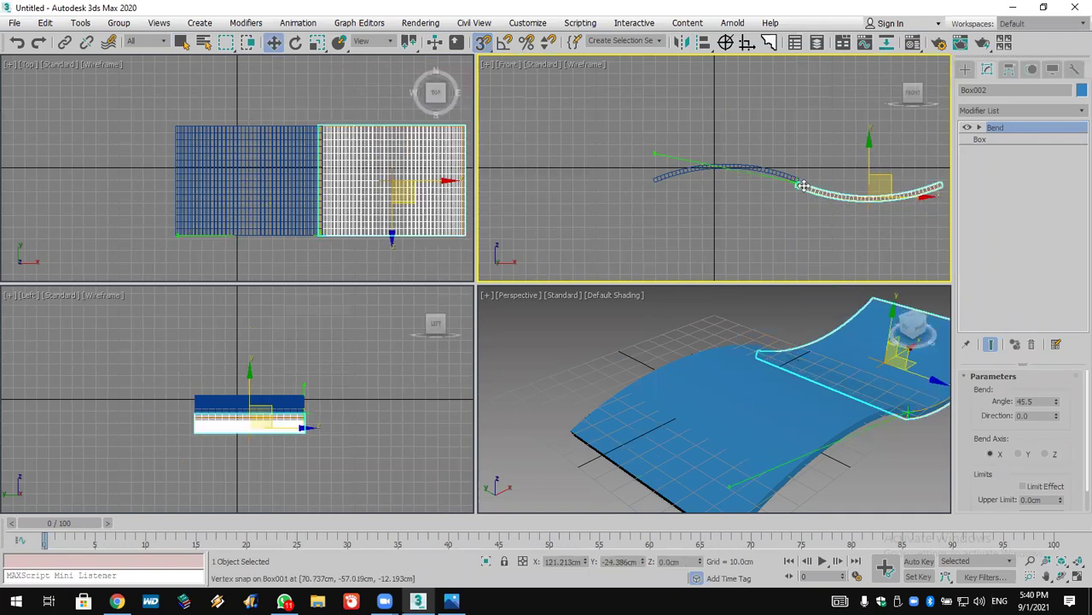
{"action": "left_click", "coordinate": [854, 170]}
{"action": "scroll", "coordinate": [804, 171], "scroll_direction": "up", "scroll_amount": 4}
{"action": "middle_click_drag", "start_coordinate": [805, 171], "coordinate": [750, 49]}
{"action": "left_click_drag", "start_coordinate": [723, 174], "coordinate": [695, 182]}
{"action": "left_click", "coordinate": [755, 154]}
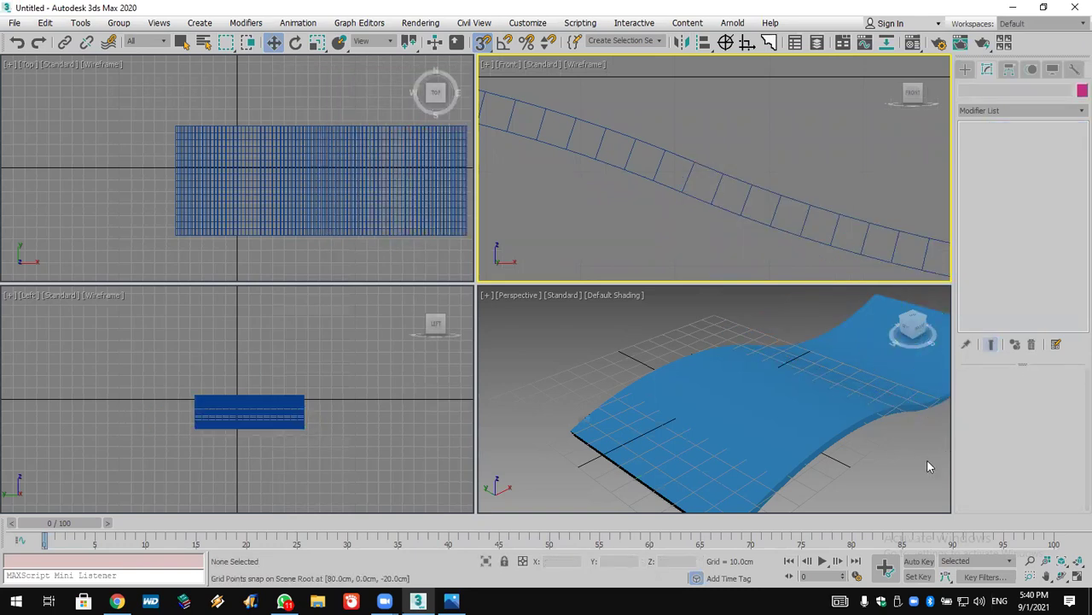
{"action": "scroll", "coordinate": [928, 466], "scroll_direction": "down", "scroll_amount": 5}
{"action": "middle_click_drag", "start_coordinate": [929, 466], "coordinate": [800, 441]}
{"action": "scroll", "coordinate": [800, 441], "scroll_direction": "up", "scroll_amount": 5}
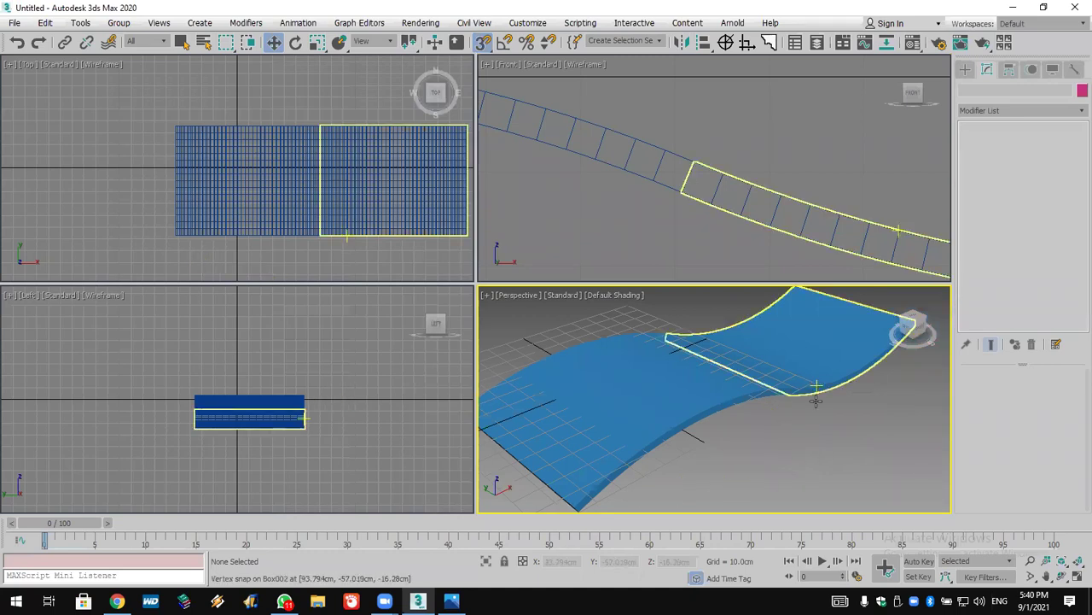
{"action": "left_click", "coordinate": [805, 362]}
{"action": "left_click", "coordinate": [801, 429]}
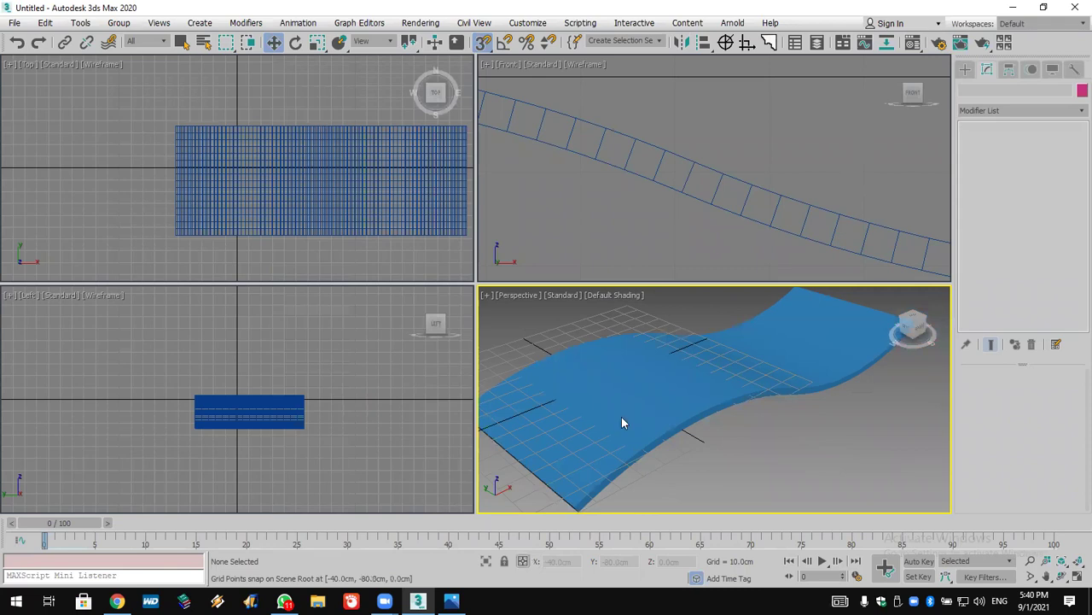
{"action": "key", "text": "alt+Tab"}
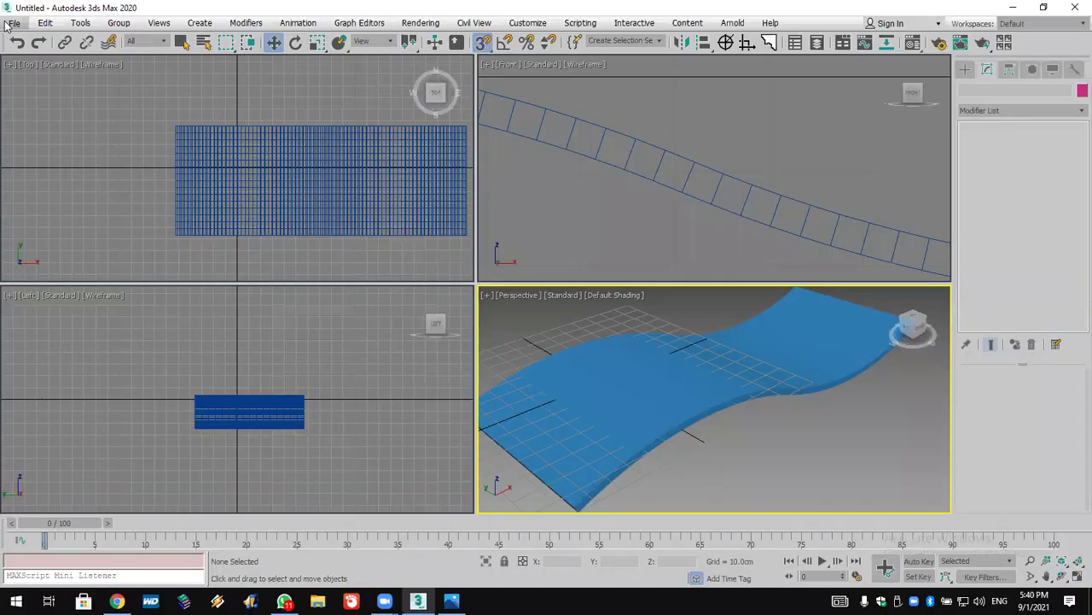
Step: Reset the scene to an empty file and confirm the reset
{"action": "left_click", "coordinate": [15, 23]}
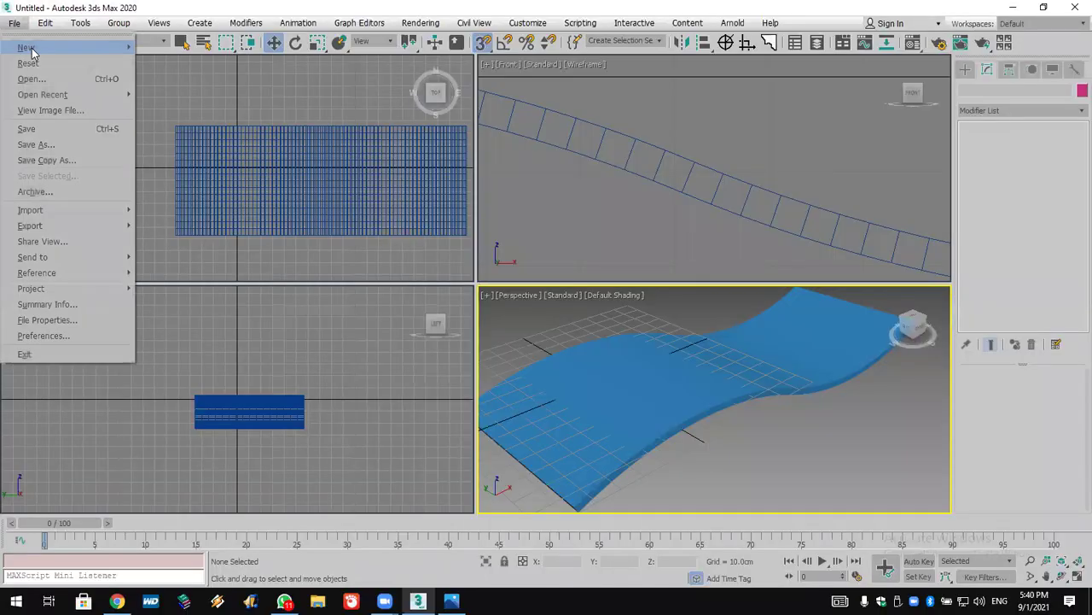
{"action": "left_click", "coordinate": [29, 65]}
{"action": "left_click", "coordinate": [553, 322]}
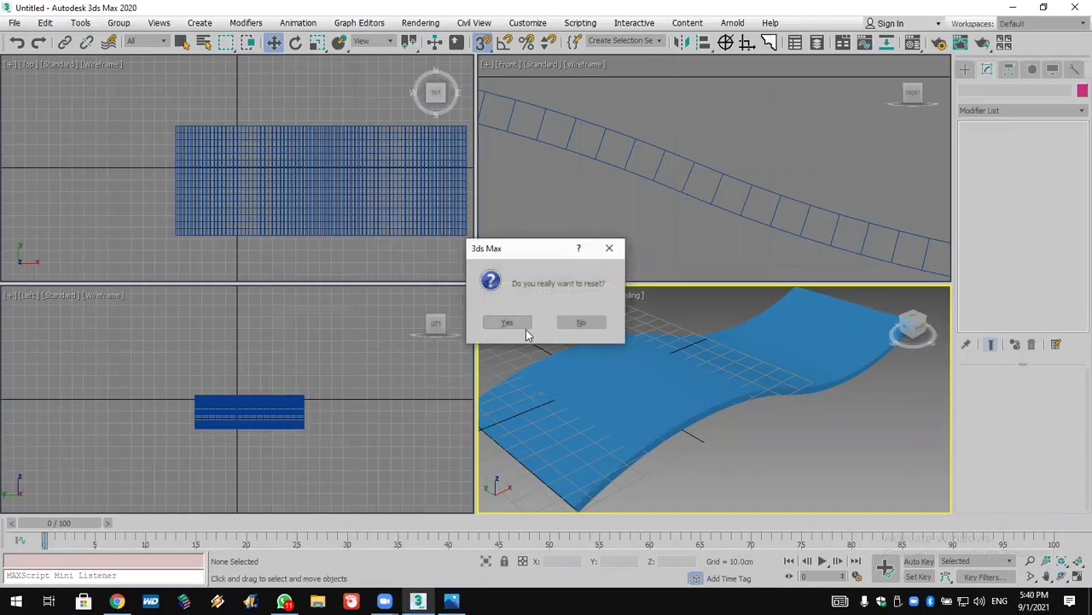
{"action": "left_click", "coordinate": [507, 323]}
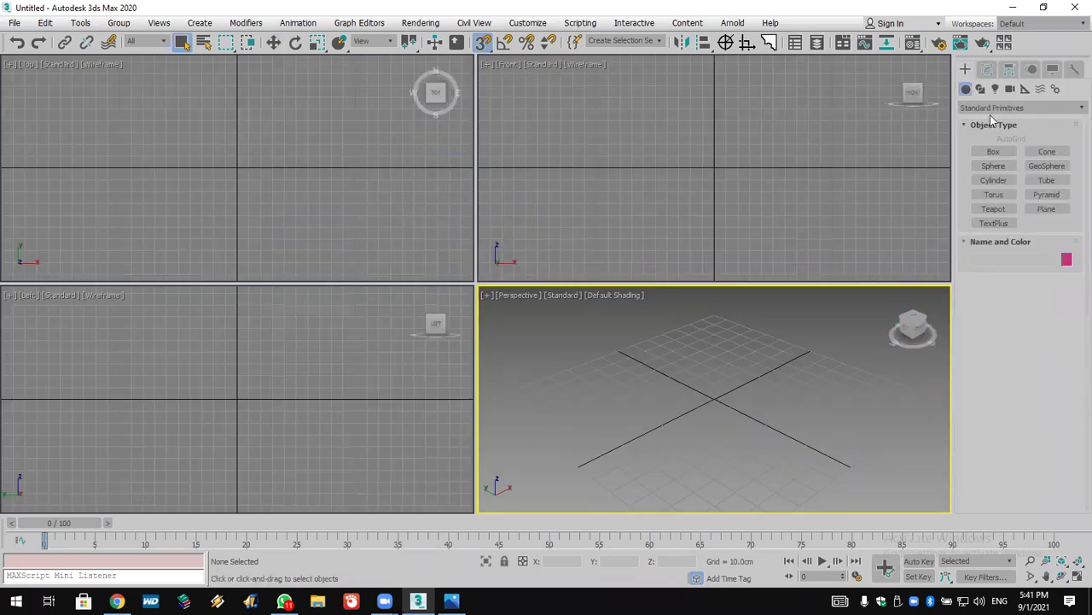
{"action": "left_click", "coordinate": [990, 109]}
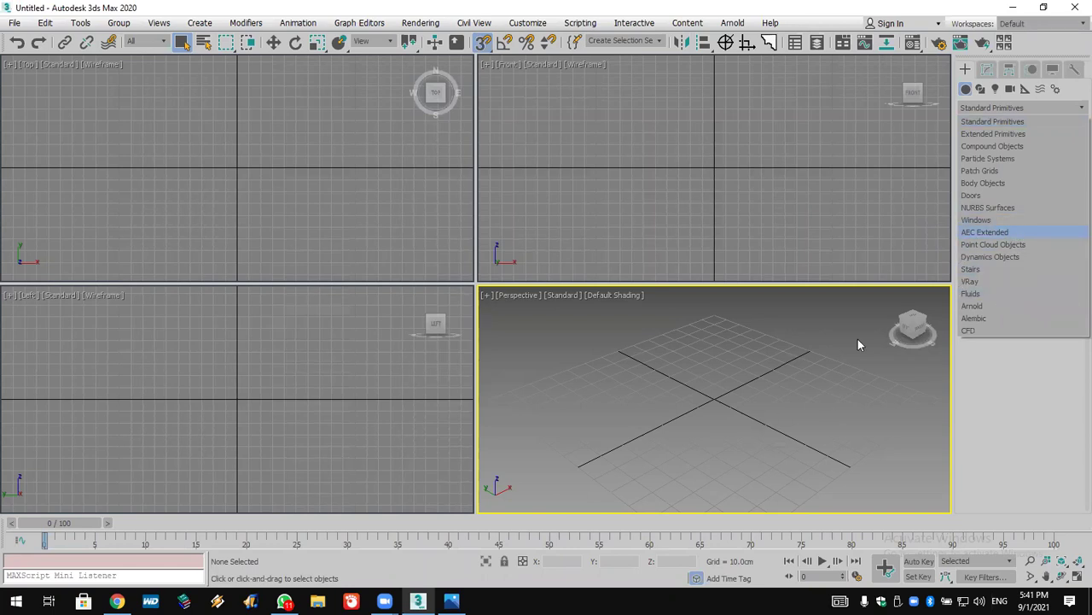
{"action": "left_click", "coordinate": [384, 601]}
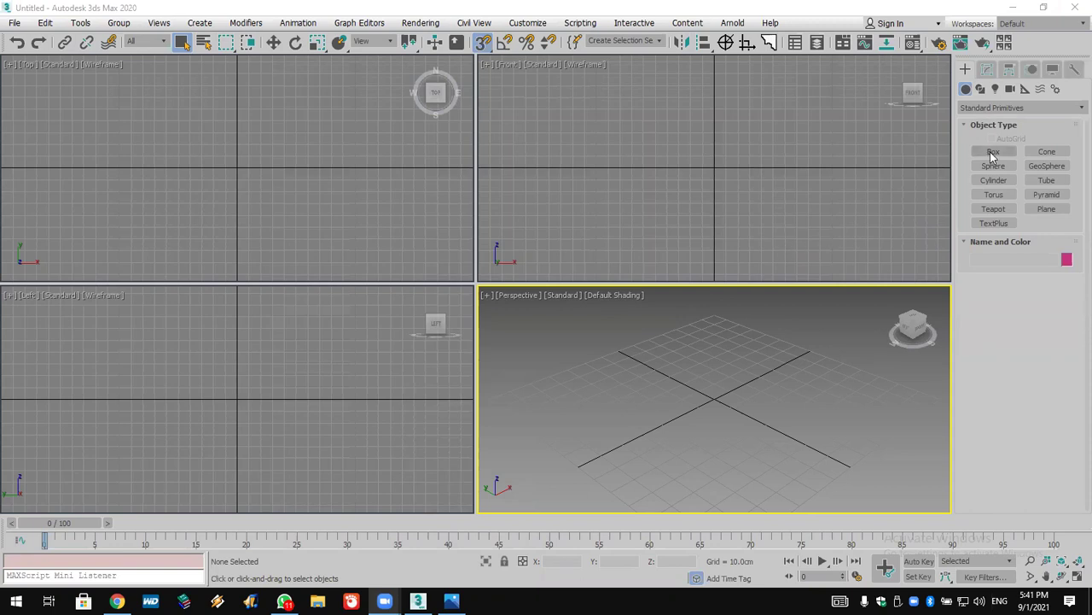
Step: Draw a closed rectangular AEC Extended wall about 160 by 110 cm on grid points in the top view, welding the end point
{"action": "left_click", "coordinate": [995, 107]}
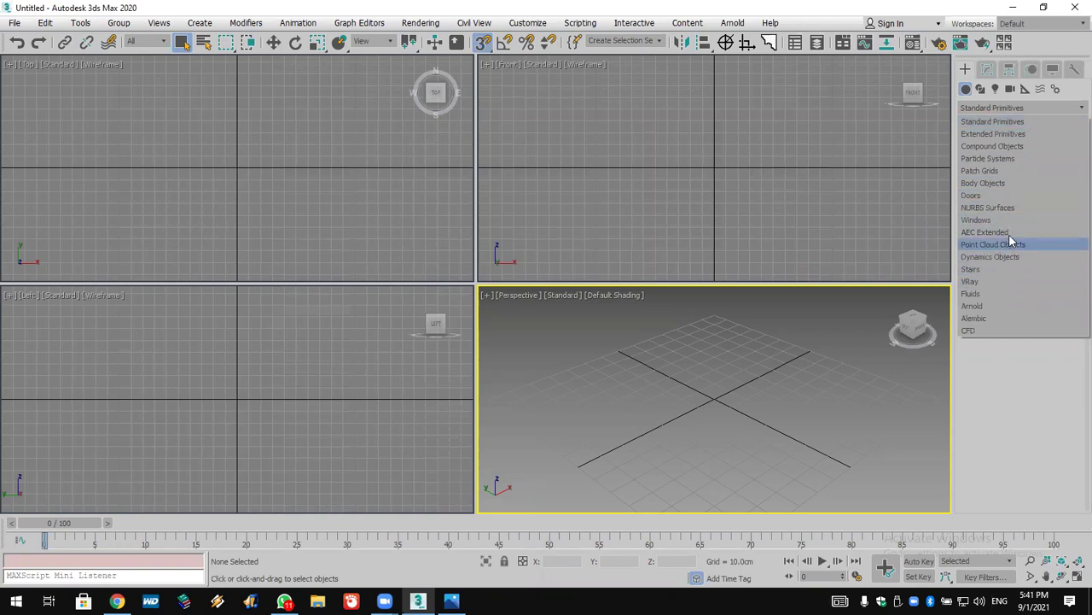
{"action": "left_click", "coordinate": [1009, 234]}
{"action": "left_click", "coordinate": [993, 166]}
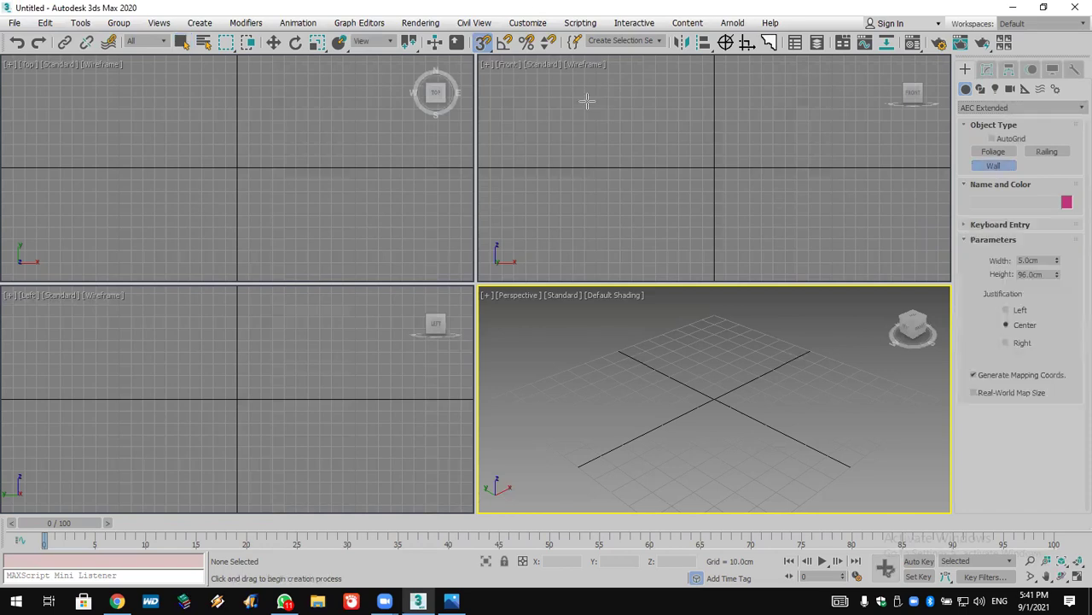
{"action": "right_click", "coordinate": [483, 43]}
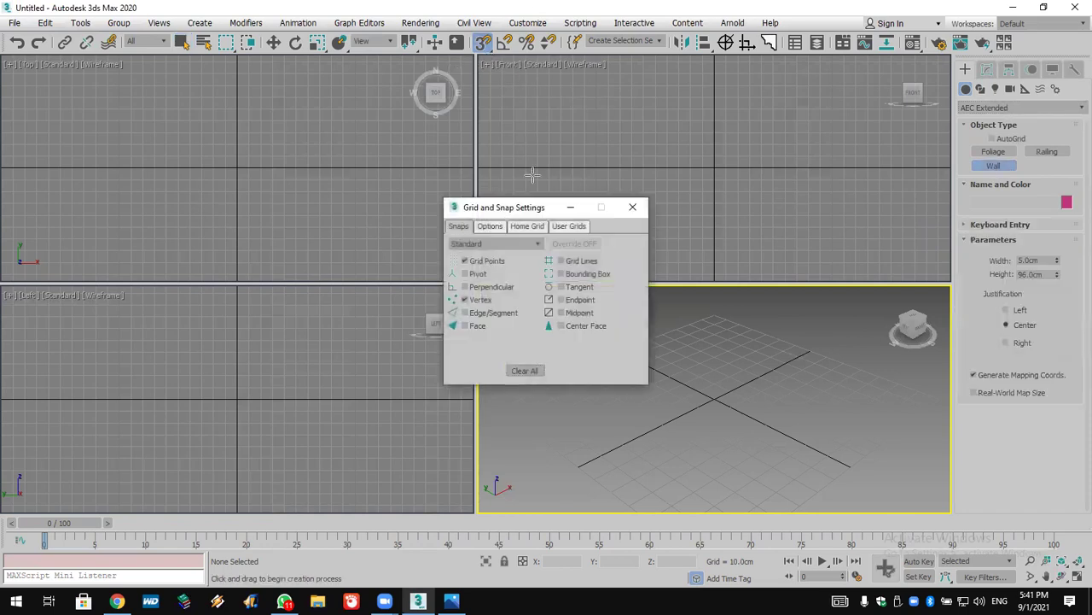
{"action": "left_click", "coordinate": [632, 207]}
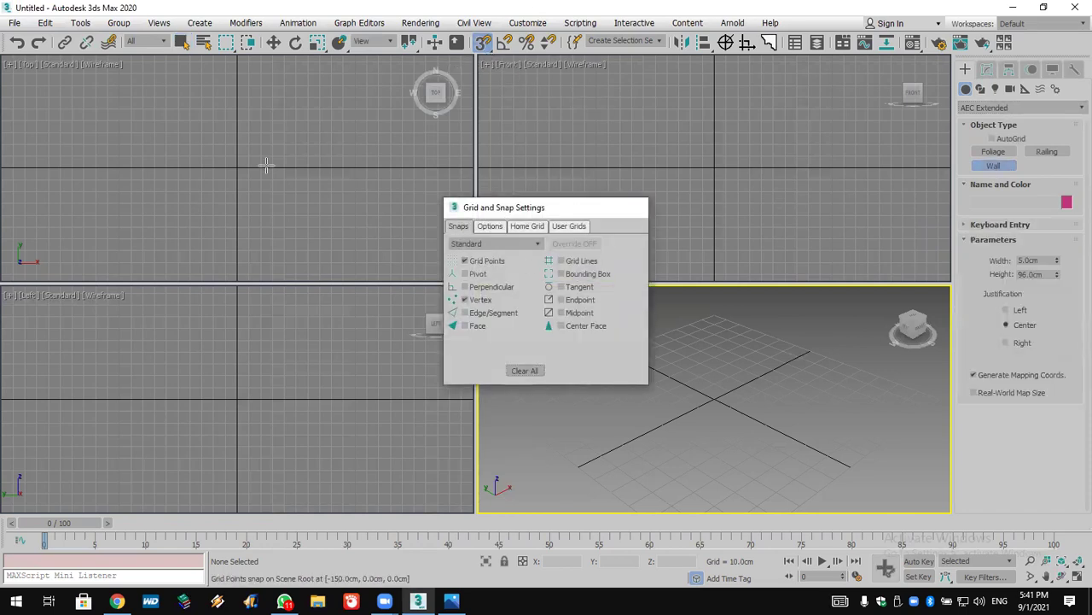
{"action": "left_click", "coordinate": [154, 132]}
{"action": "left_click", "coordinate": [344, 133]}
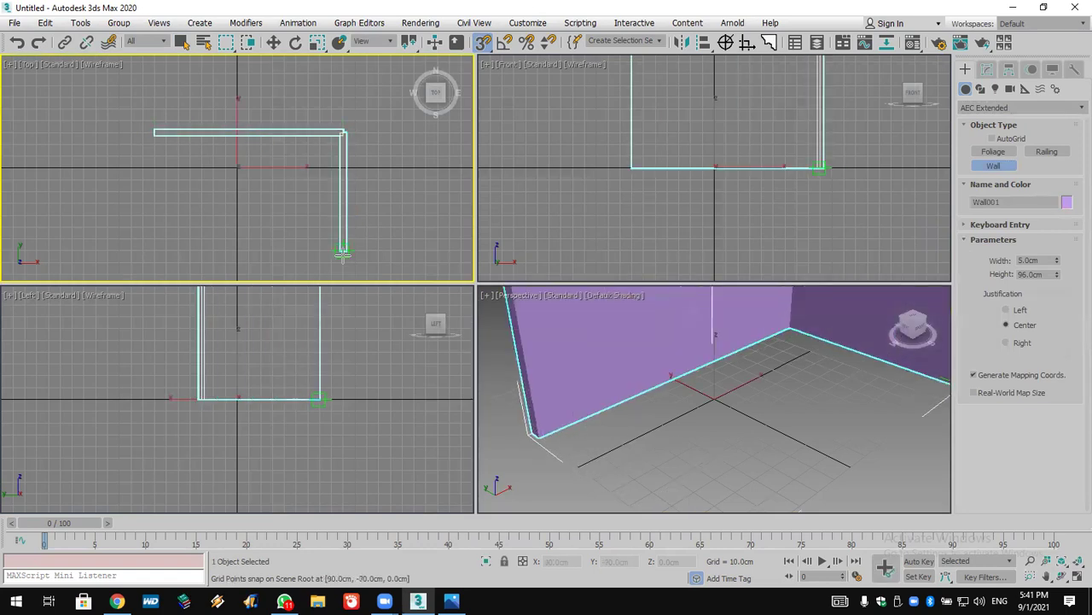
{"action": "left_click", "coordinate": [345, 261]}
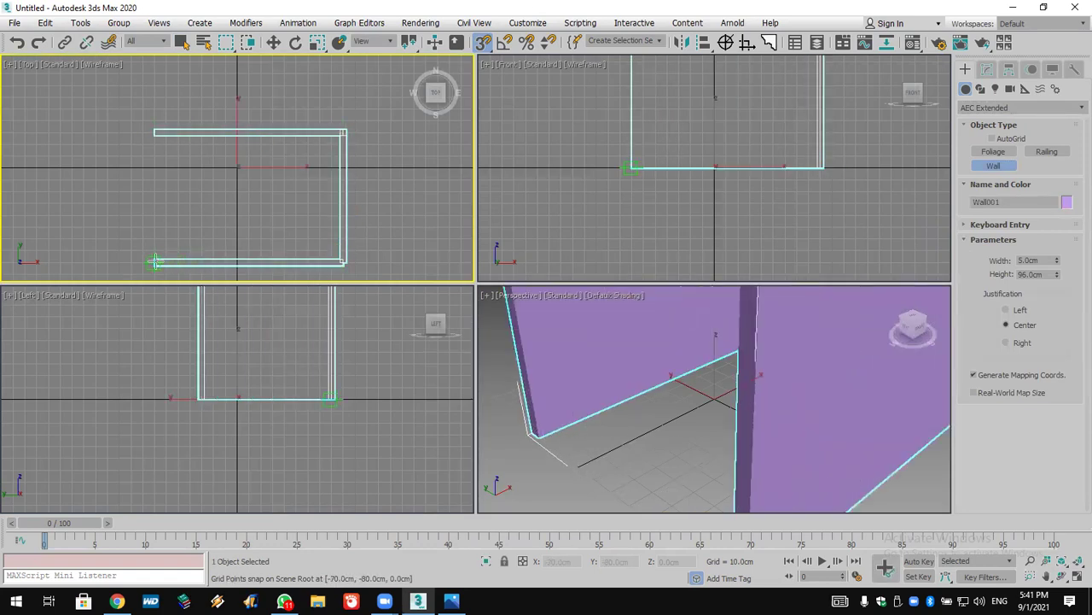
{"action": "left_click", "coordinate": [154, 261]}
{"action": "left_click", "coordinate": [153, 132]}
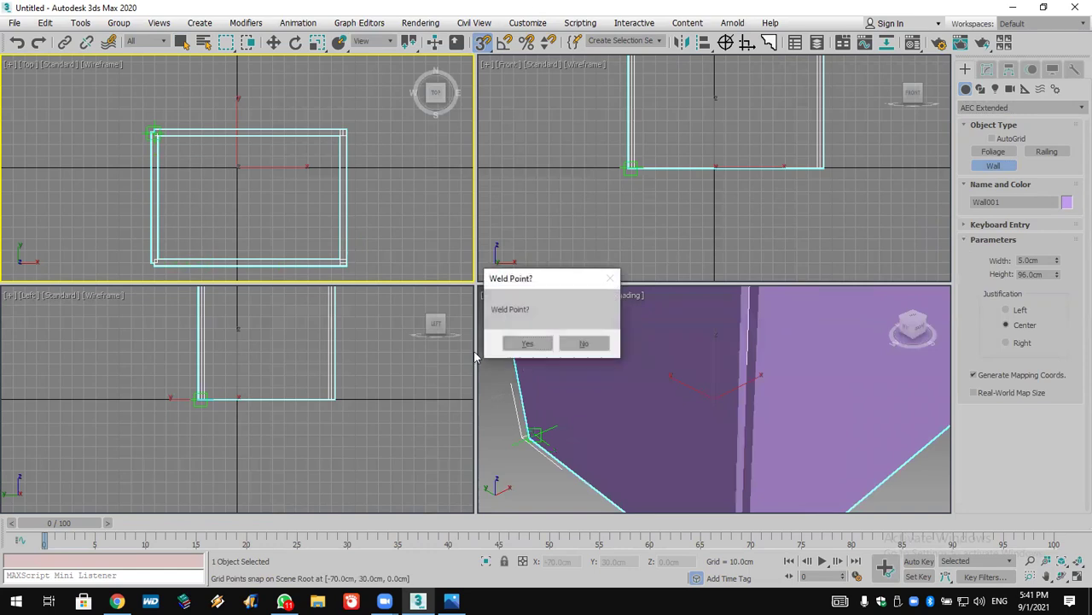
{"action": "left_click", "coordinate": [526, 346]}
Step: Apply an Edit Mesh modifier to the rectangular wall
{"action": "scroll", "coordinate": [655, 362], "scroll_direction": "down", "scroll_amount": 5}
{"action": "scroll", "coordinate": [701, 384], "scroll_direction": "down", "scroll_amount": 5}
{"action": "scroll", "coordinate": [717, 382], "scroll_direction": "up", "scroll_amount": 2}
{"action": "scroll", "coordinate": [726, 389], "scroll_direction": "down", "scroll_amount": 3}
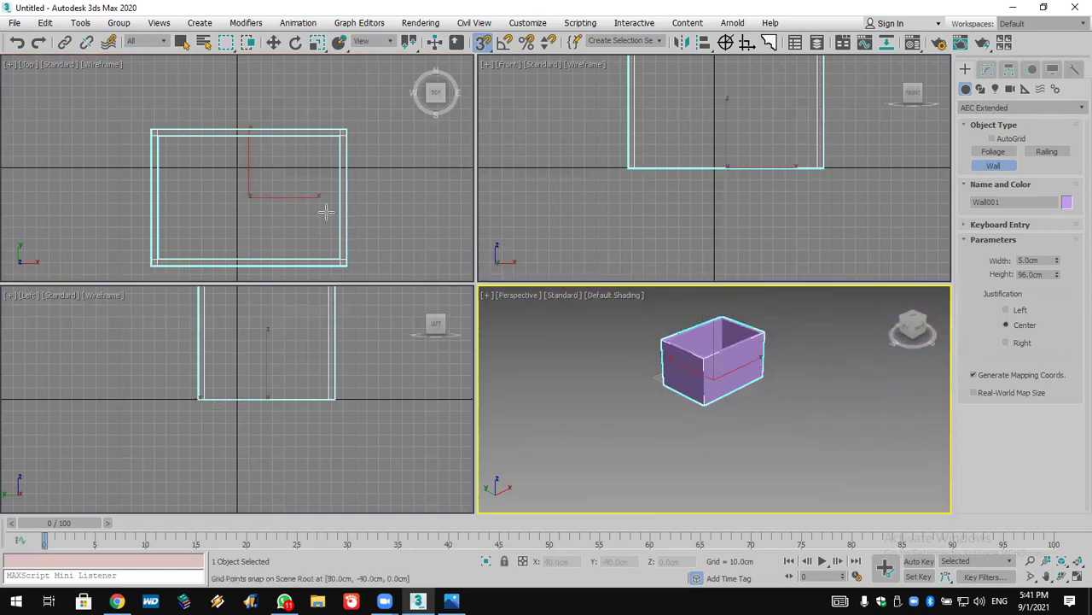
{"action": "middle_click_drag", "start_coordinate": [740, 344], "coordinate": [734, 365]}
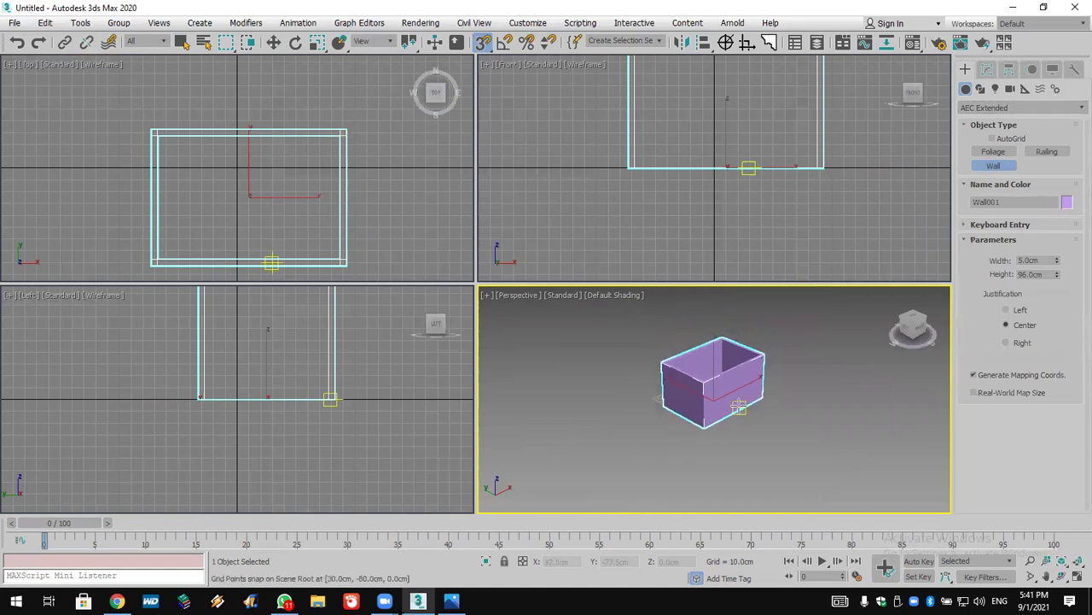
{"action": "scroll", "coordinate": [721, 376], "scroll_direction": "up", "scroll_amount": 5}
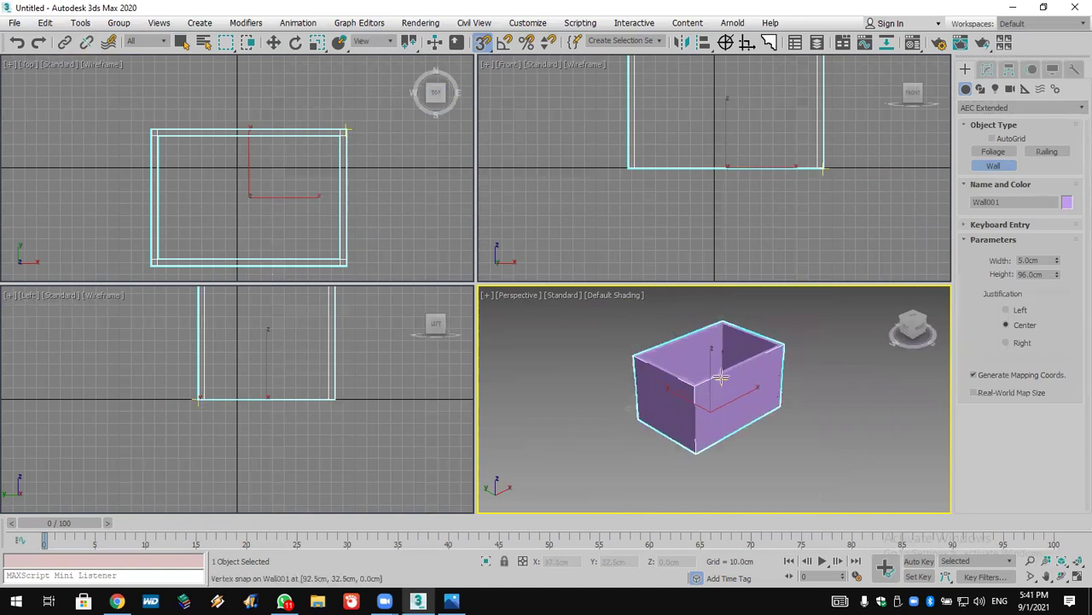
{"action": "left_click", "coordinate": [987, 70]}
{"action": "left_click", "coordinate": [984, 110]}
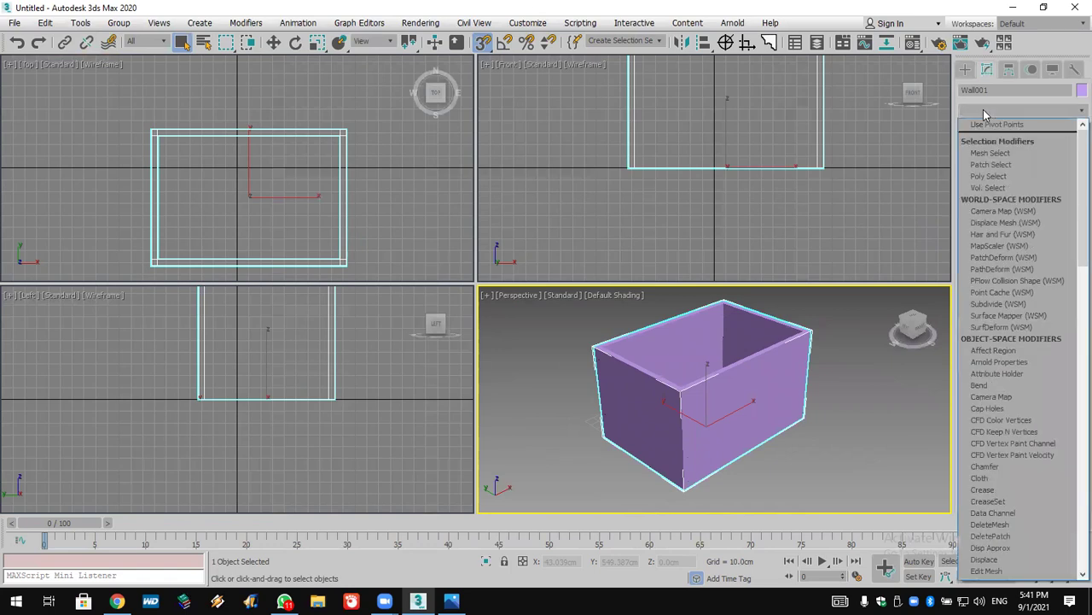
{"action": "scroll", "coordinate": [984, 120], "scroll_direction": "down", "scroll_amount": 12}
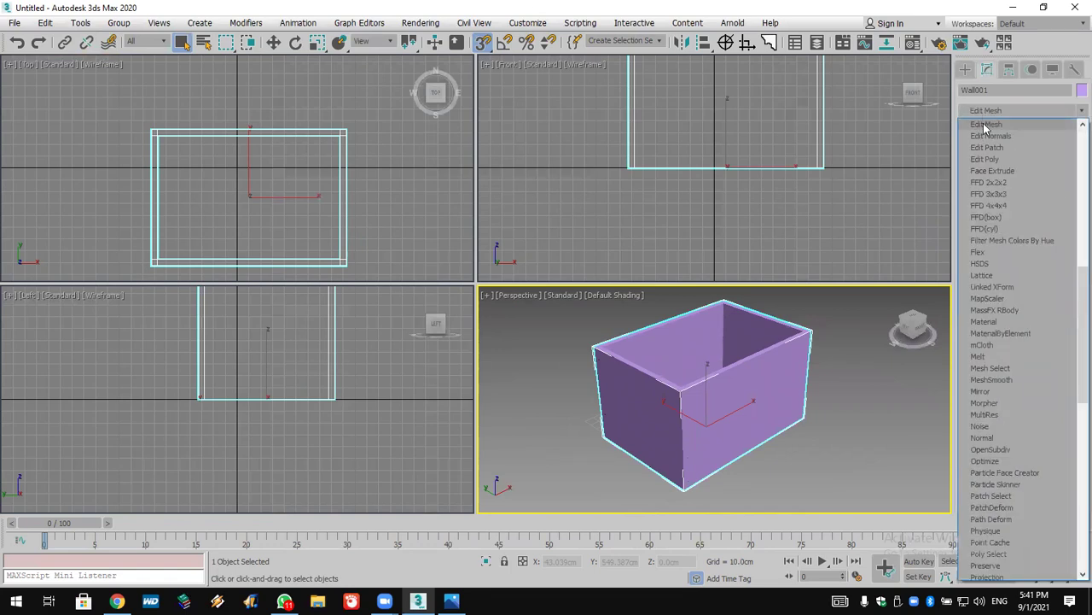
{"action": "left_click", "coordinate": [984, 125]}
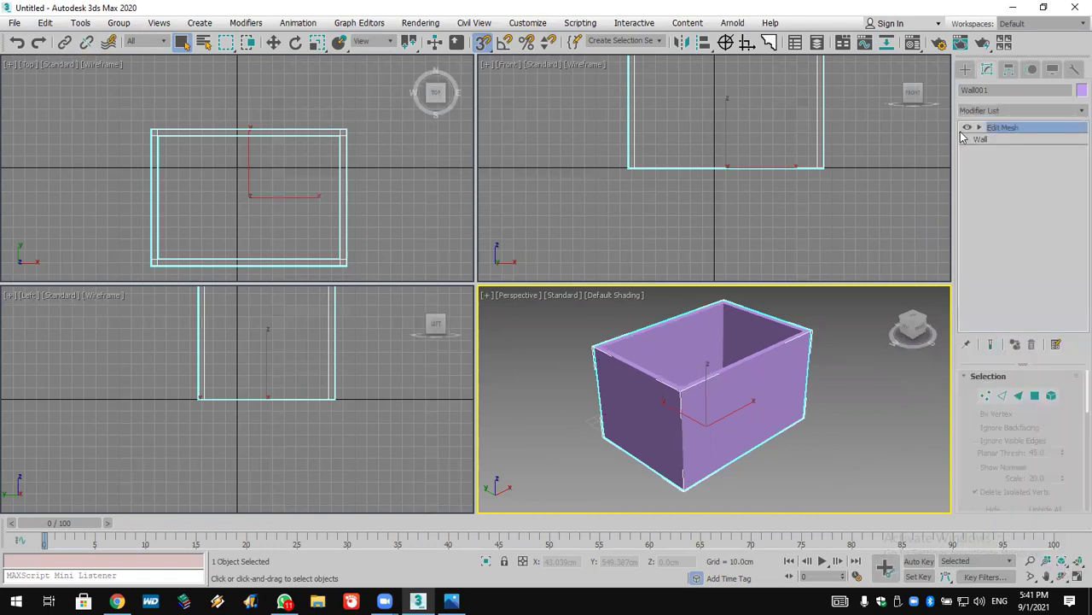
Step: Lower the top vertices of the short wall on the negative X side to a height of about 60 cm without snapping
{"action": "left_click", "coordinate": [981, 128]}
{"action": "left_click", "coordinate": [1004, 139]}
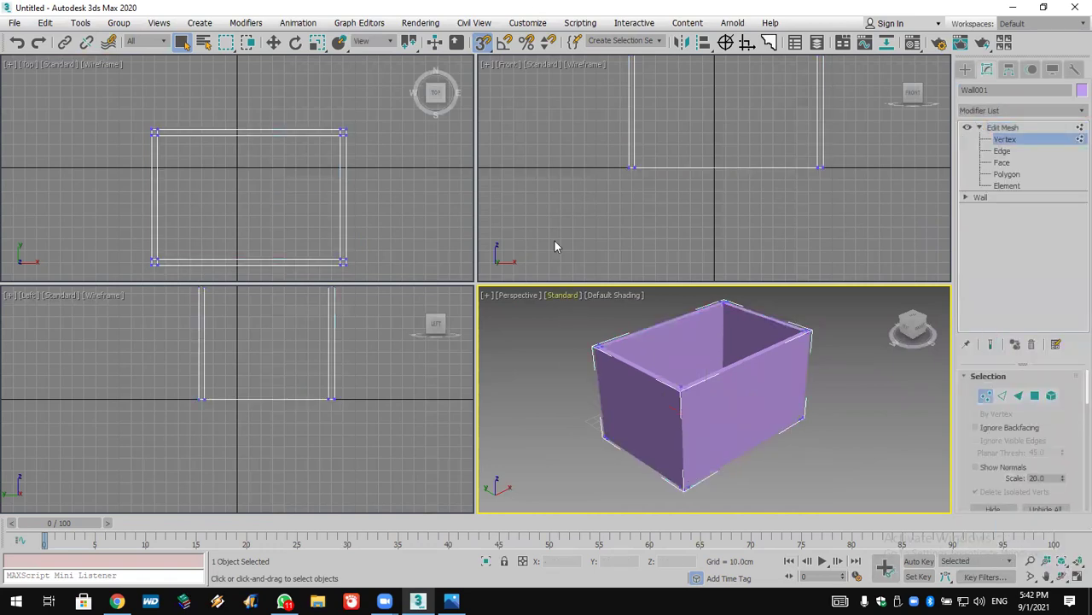
{"action": "scroll", "coordinate": [703, 153], "scroll_direction": "down", "scroll_amount": 4}
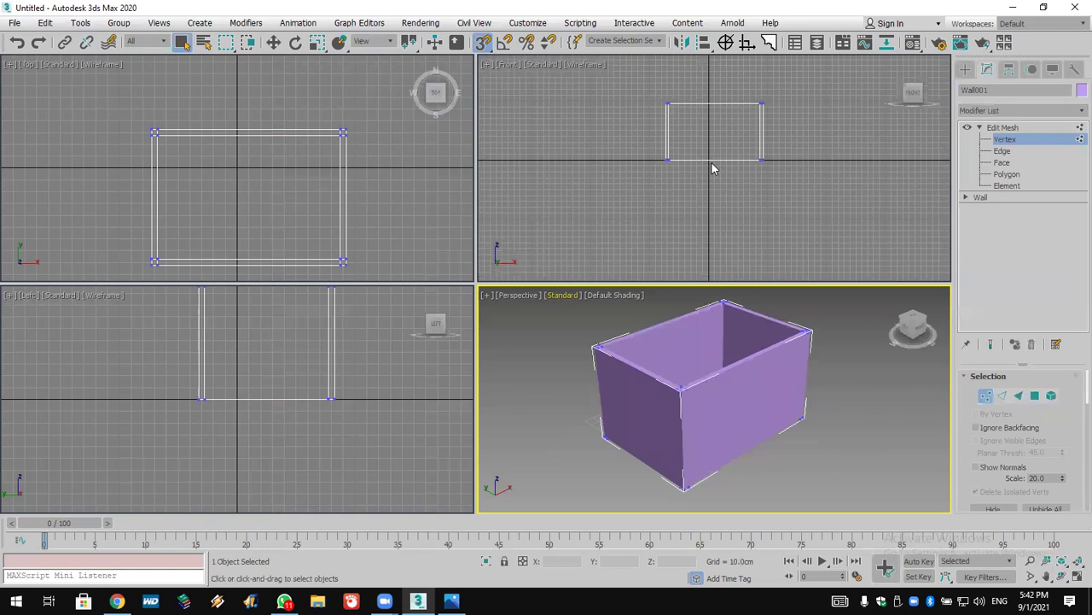
{"action": "left_click_drag", "start_coordinate": [656, 98], "coordinate": [680, 125]}
{"action": "left_click", "coordinate": [273, 42]}
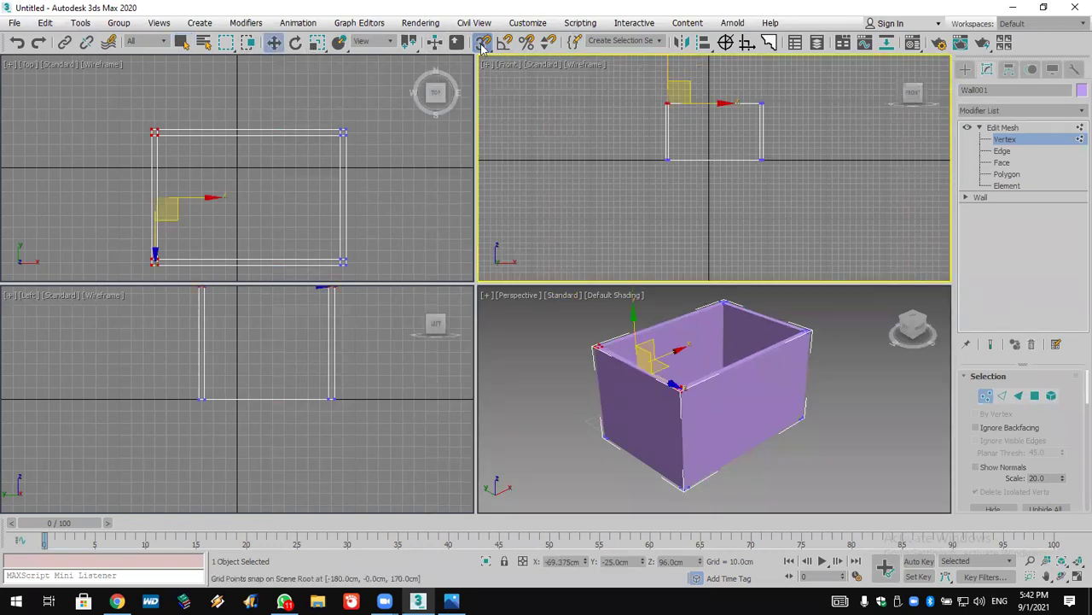
{"action": "left_click_drag", "start_coordinate": [670, 64], "coordinate": [668, 86]}
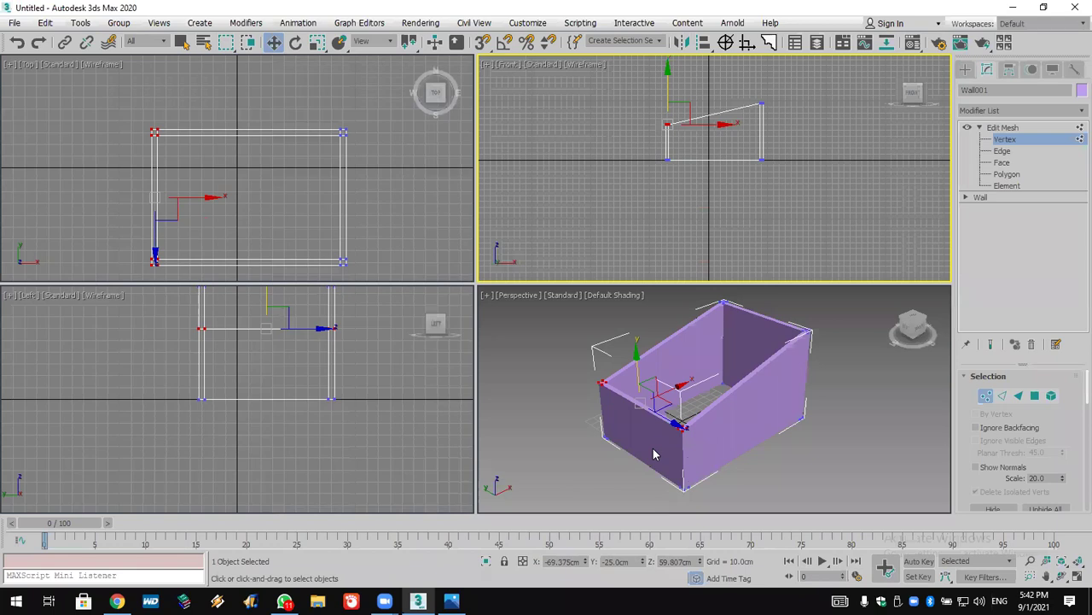
Step: Remove the wall's Edit Mesh modifier and draw a box about 223 by 88 by 107 cm over its positive Y side in the top view
{"action": "left_click", "coordinate": [1031, 345]}
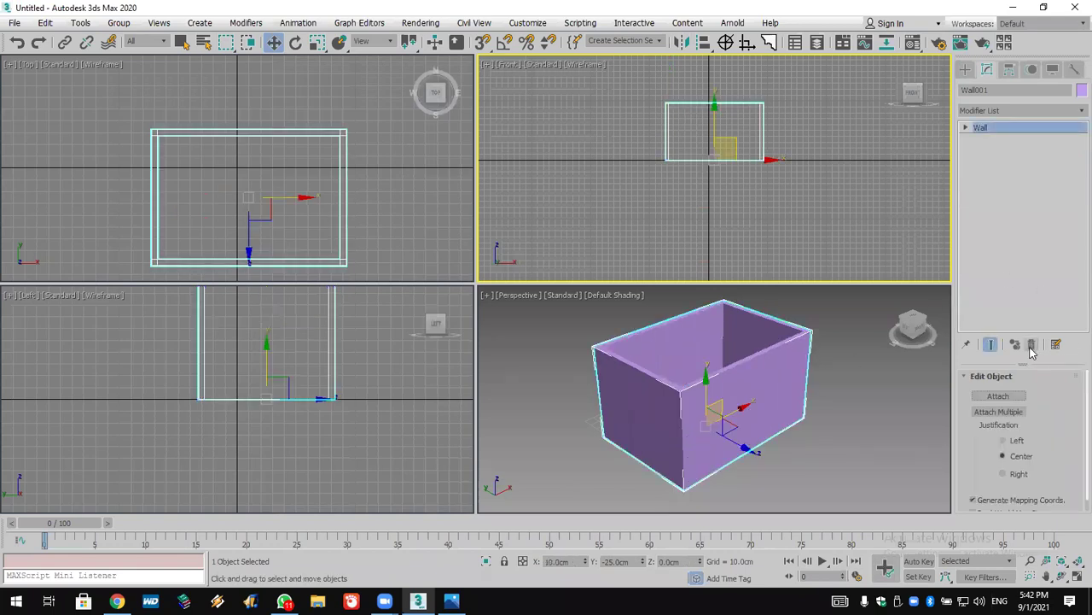
{"action": "left_click", "coordinate": [965, 69]}
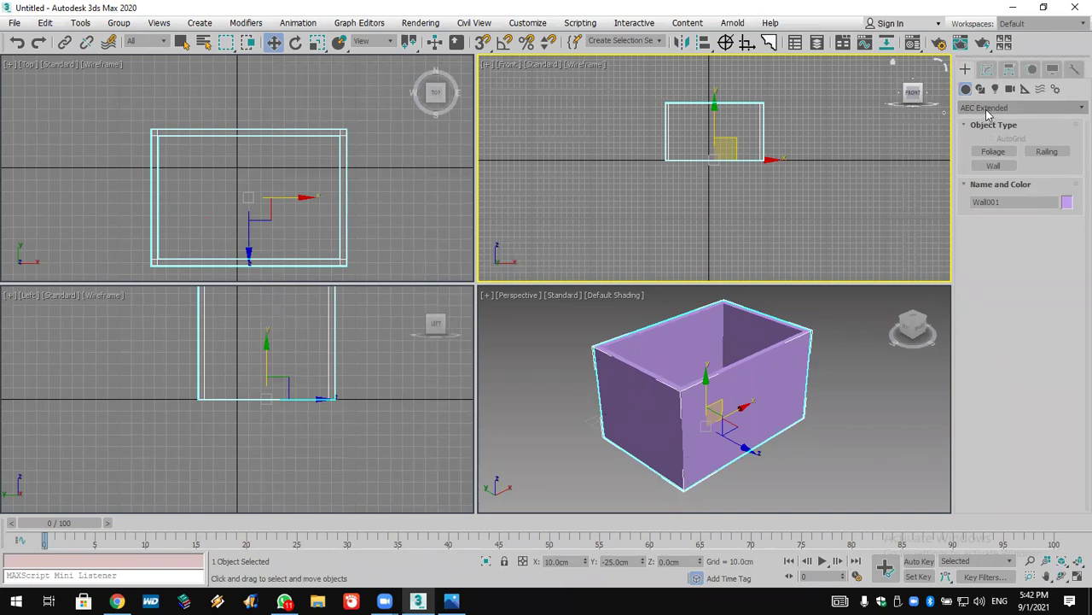
{"action": "left_click", "coordinate": [994, 109]}
{"action": "left_click", "coordinate": [990, 122]}
{"action": "left_click", "coordinate": [993, 151]}
{"action": "left_click_drag", "start_coordinate": [105, 88], "coordinate": [370, 193]}
{"action": "left_click", "coordinate": [347, 65]}
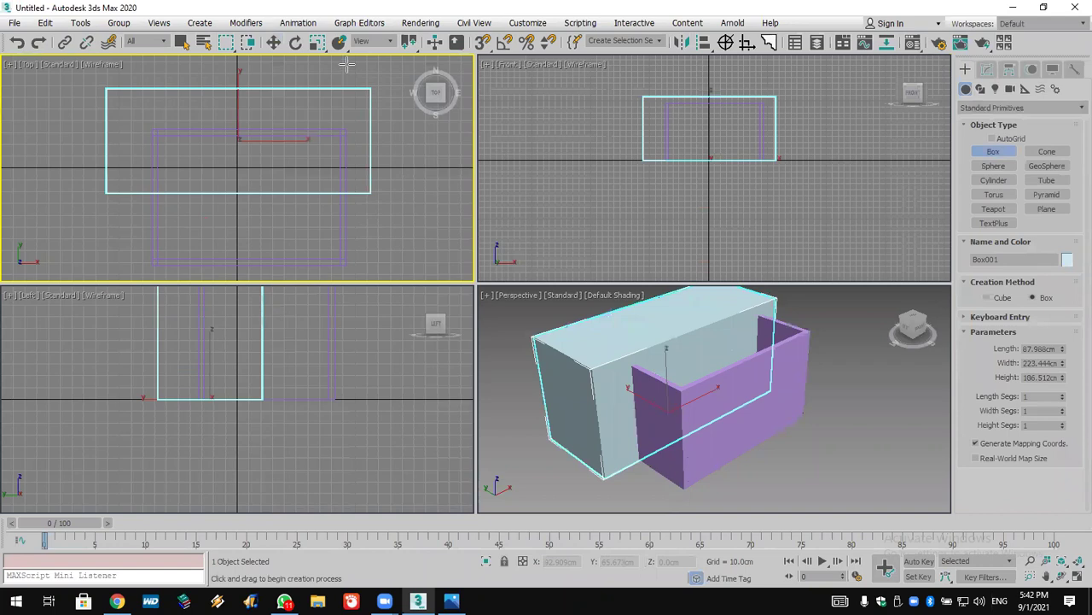
Step: Tilt the box in the left view and move it so it overlaps the upper edge of the wall's positive Y side
{"action": "left_click", "coordinate": [296, 43]}
{"action": "left_click", "coordinate": [290, 354]}
{"action": "left_click_drag", "start_coordinate": [237, 358], "coordinate": [273, 390]}
{"action": "scroll", "coordinate": [313, 434], "scroll_direction": "down", "scroll_amount": 1}
{"action": "left_click", "coordinate": [273, 43]}
{"action": "left_click_drag", "start_coordinate": [253, 383], "coordinate": [208, 343]}
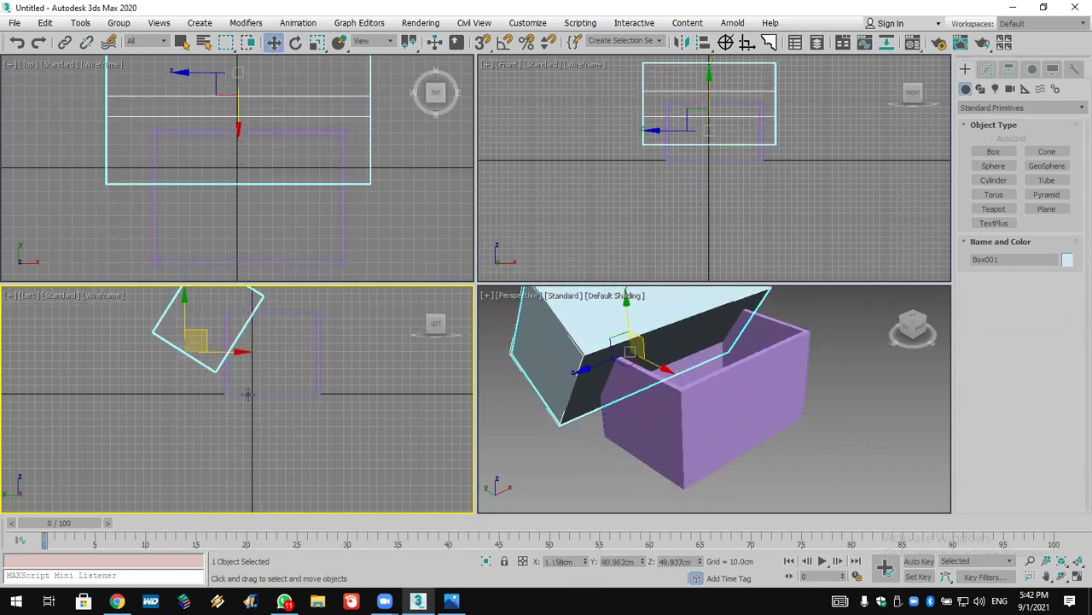
Step: Subtract a copy of the tilted box from the wall enclosure with ProBoolean
{"action": "left_click", "coordinate": [727, 430]}
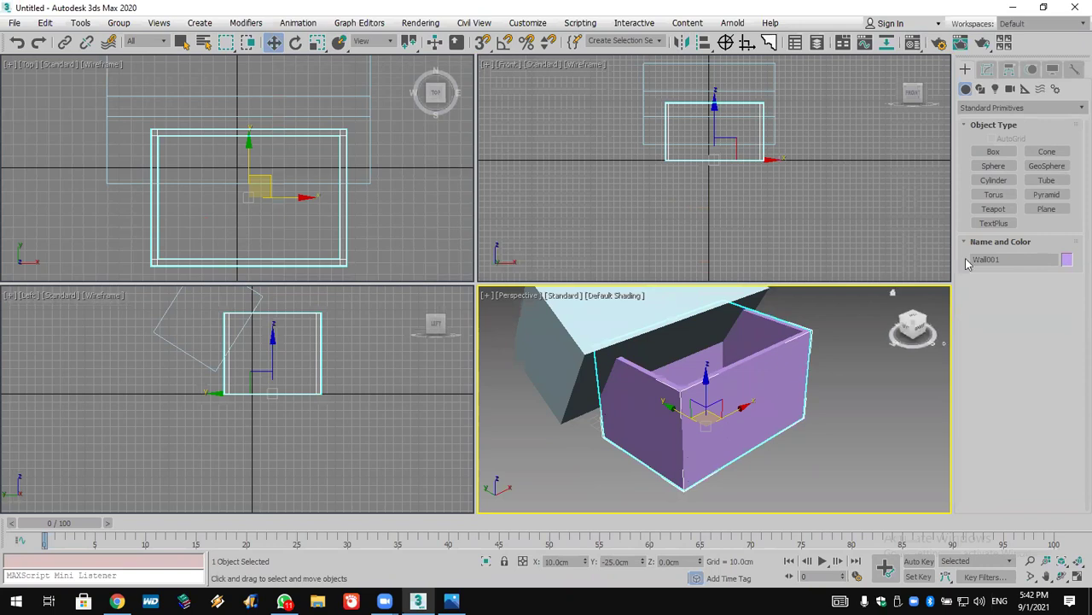
{"action": "left_click", "coordinate": [1000, 107]}
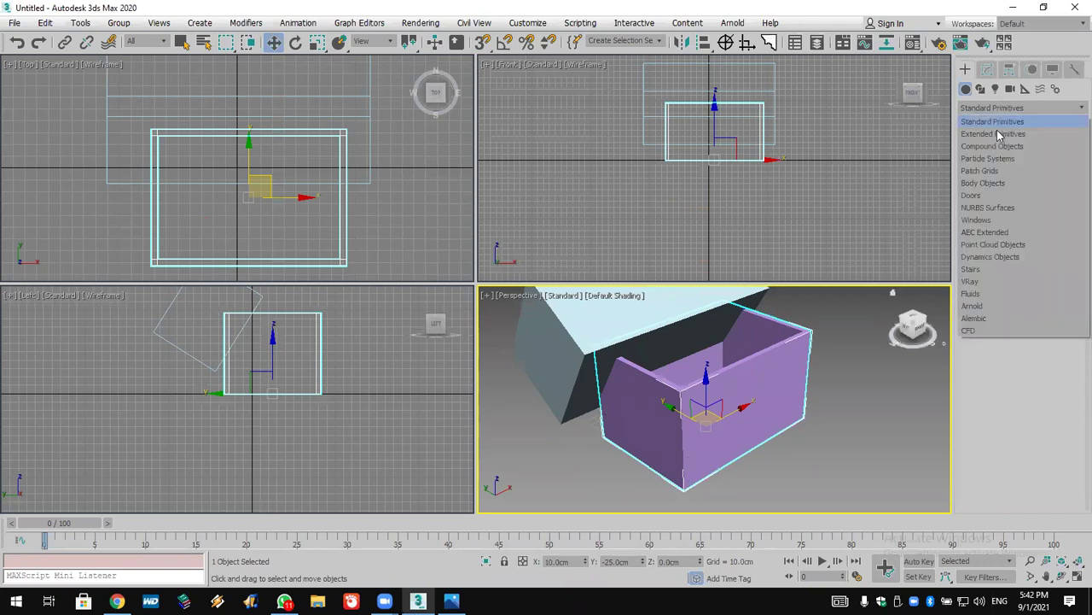
{"action": "left_click", "coordinate": [999, 144]}
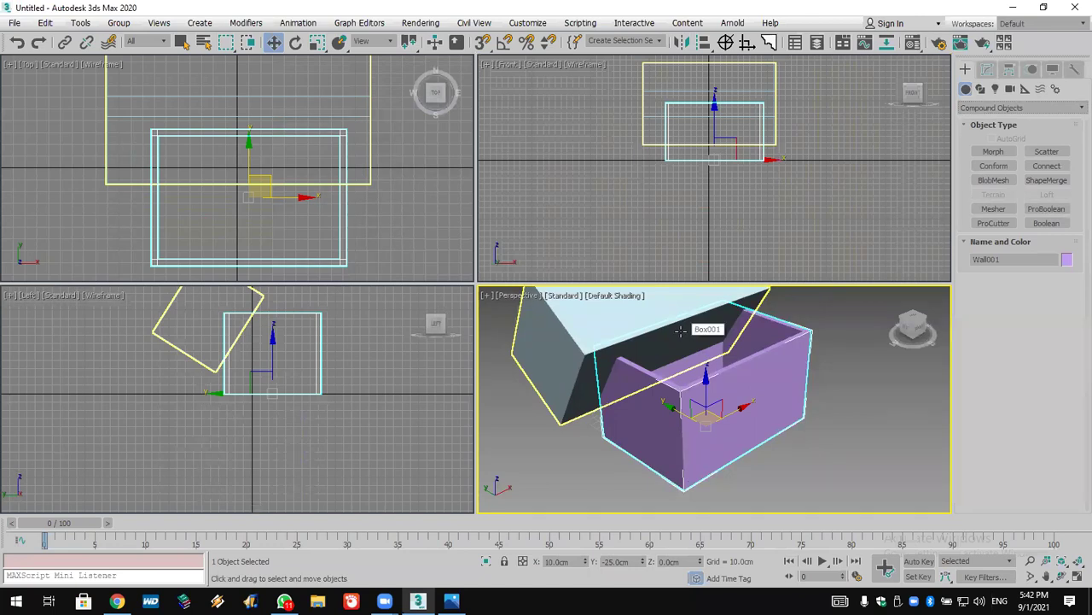
{"action": "left_click", "coordinate": [1032, 210]}
{"action": "left_click", "coordinate": [1033, 314]}
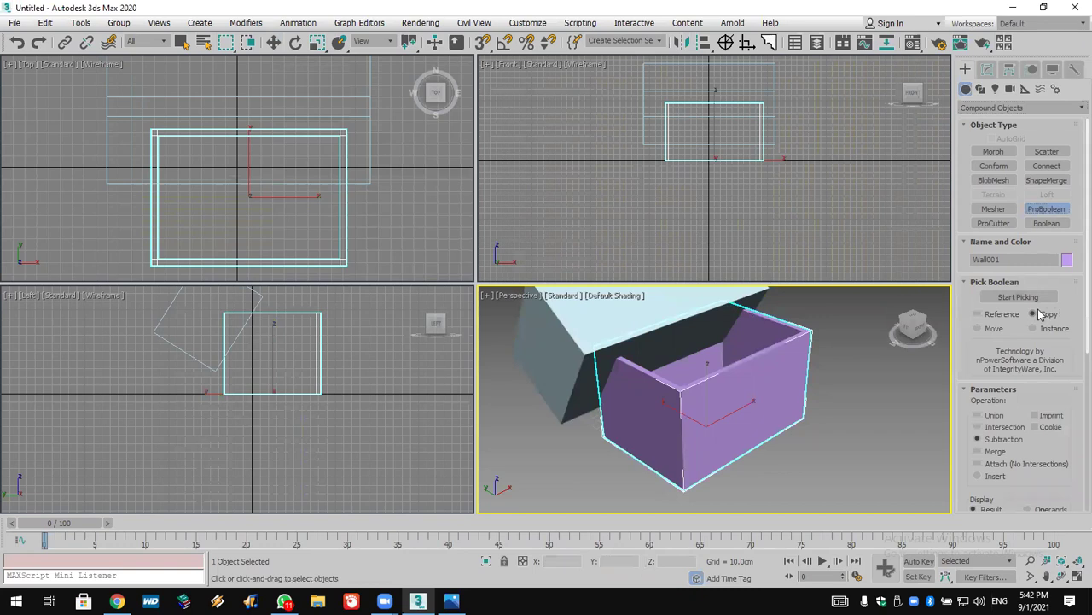
{"action": "left_click", "coordinate": [1018, 297]}
{"action": "left_click", "coordinate": [632, 324]}
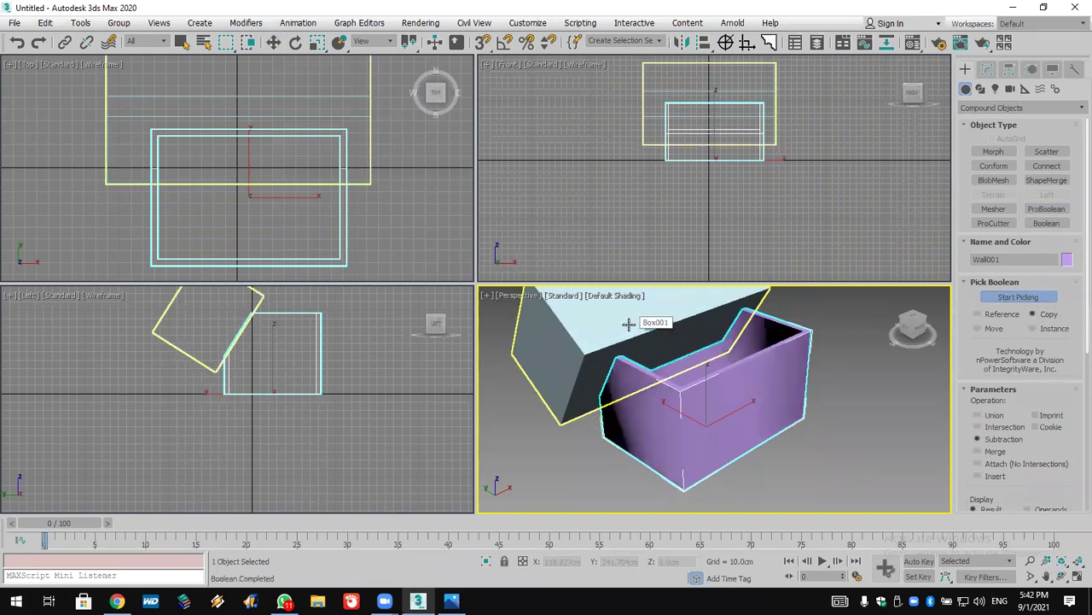
Step: Flatten the remaining box to a length of 0 cm and reduce its width to about 152 cm
{"action": "right_click", "coordinate": [627, 324]}
{"action": "left_click", "coordinate": [627, 325]}
{"action": "scroll", "coordinate": [292, 388], "scroll_direction": "down", "scroll_amount": 3}
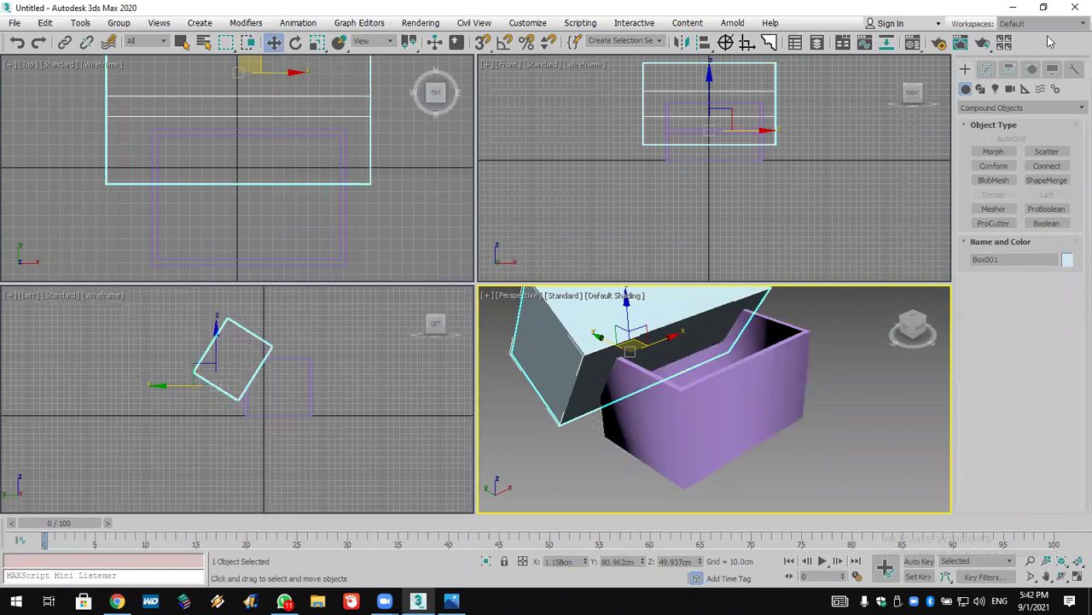
{"action": "left_click", "coordinate": [987, 68]}
{"action": "left_click_drag", "start_coordinate": [1063, 393], "coordinate": [1069, 453]}
{"action": "mouse_move", "coordinate": [1066, 412]}
{"action": "left_mouse_down"}
{"action": "mouse_move", "coordinate": [1060, 435]}
{"action": "mouse_move", "coordinate": [1061, 424]}
{"action": "left_mouse_up"}
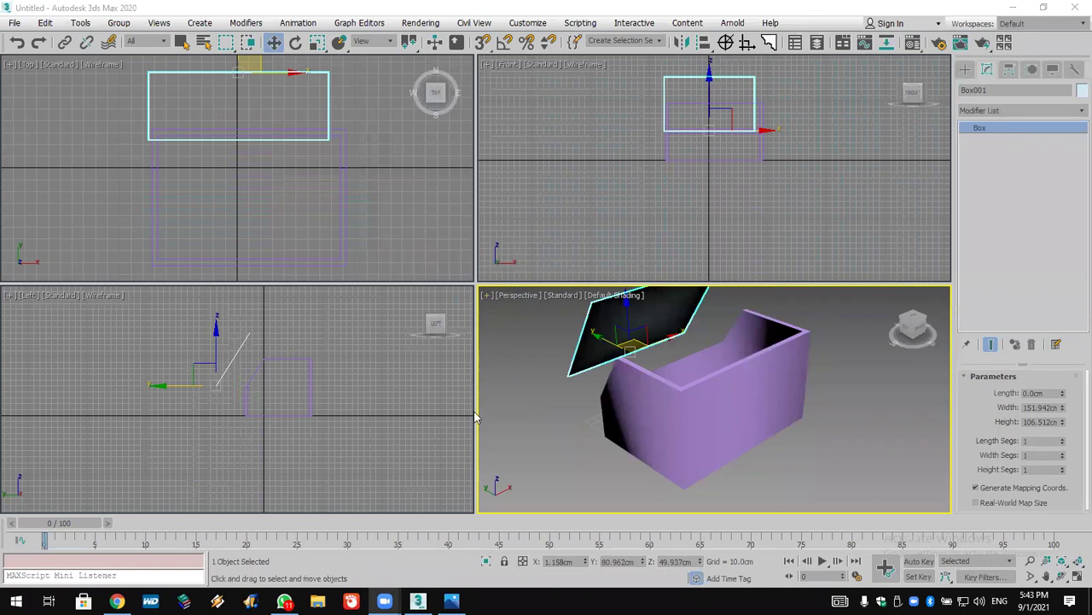
Step: Turn on 3D snapping and set it to snap to vertices only
{"action": "left_click", "coordinate": [483, 41]}
{"action": "right_click", "coordinate": [482, 42]}
{"action": "left_click", "coordinate": [478, 327]}
{"action": "left_click", "coordinate": [496, 265]}
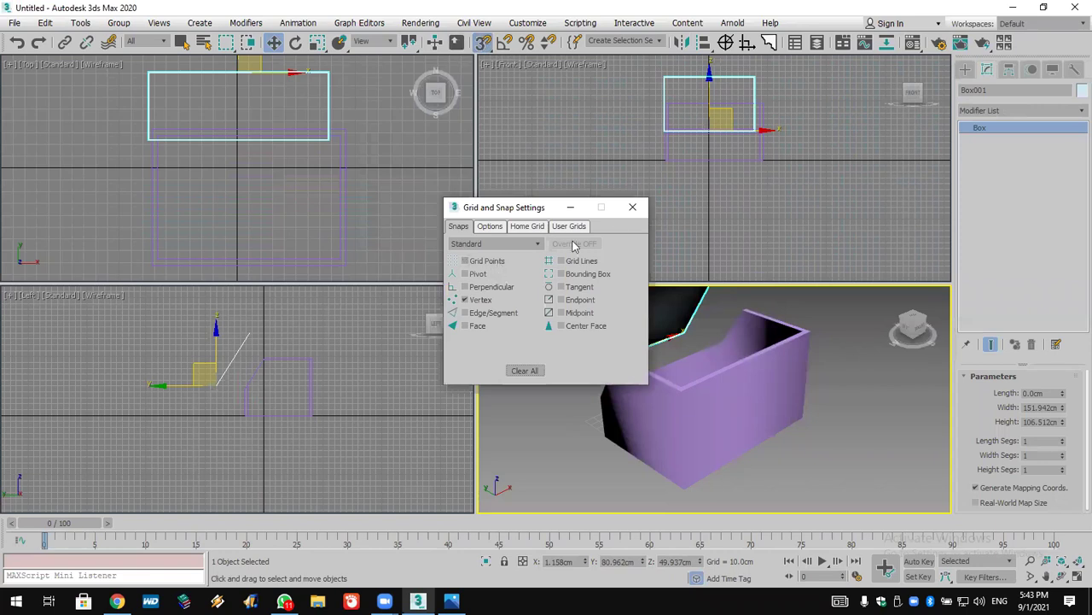
{"action": "left_click", "coordinate": [631, 209]}
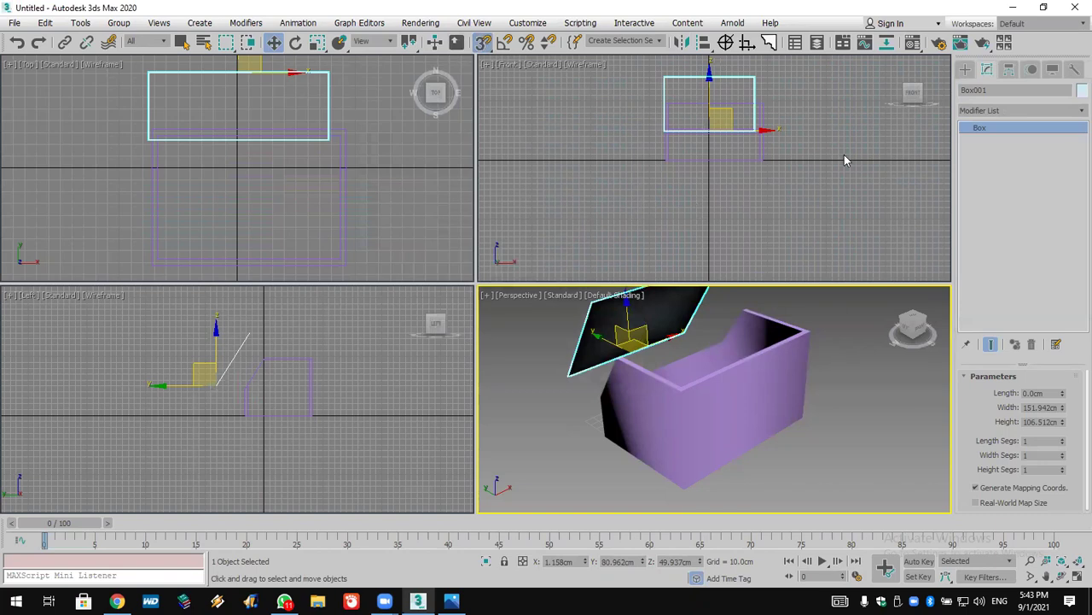
Step: Measure the wall enclosure's long side between its outer corner vertices in the top view
{"action": "left_click", "coordinate": [82, 24]}
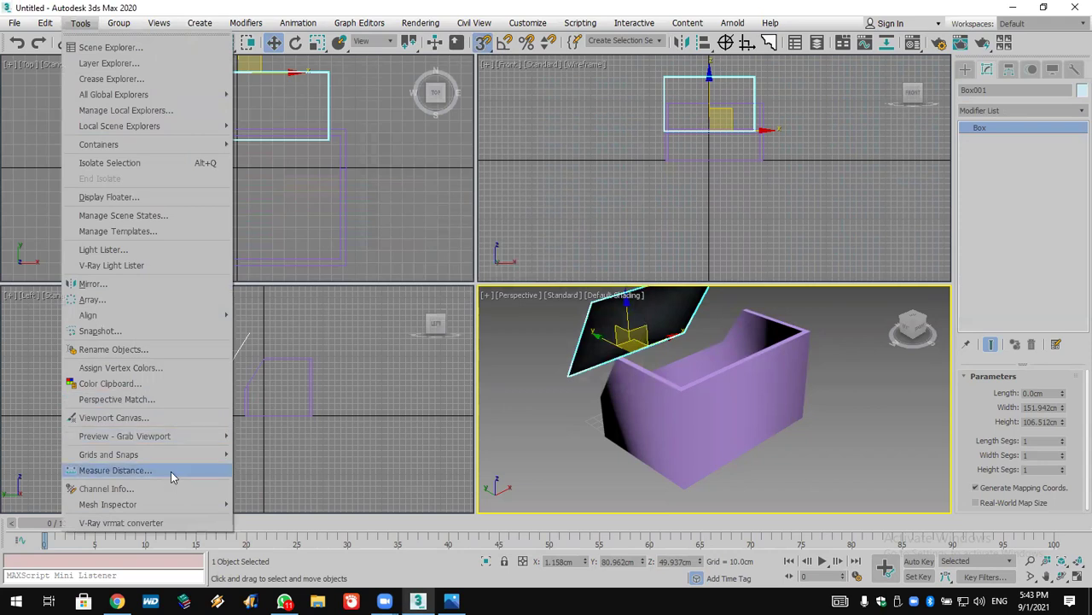
{"action": "left_click", "coordinate": [115, 470]}
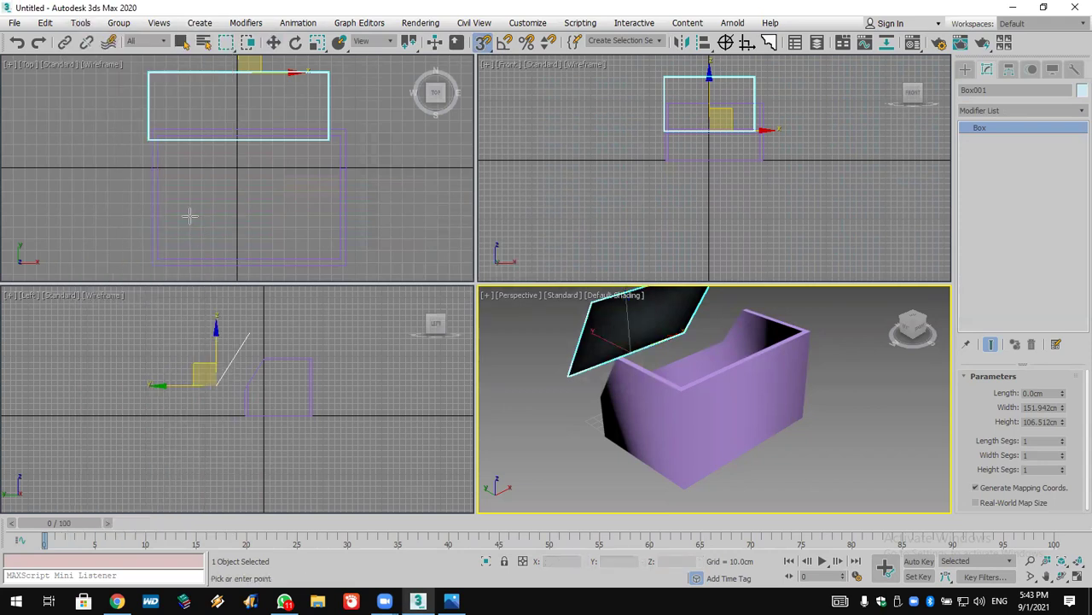
{"action": "left_click", "coordinate": [151, 262]}
{"action": "key", "text": "w"}
{"action": "left_click", "coordinate": [155, 272]}
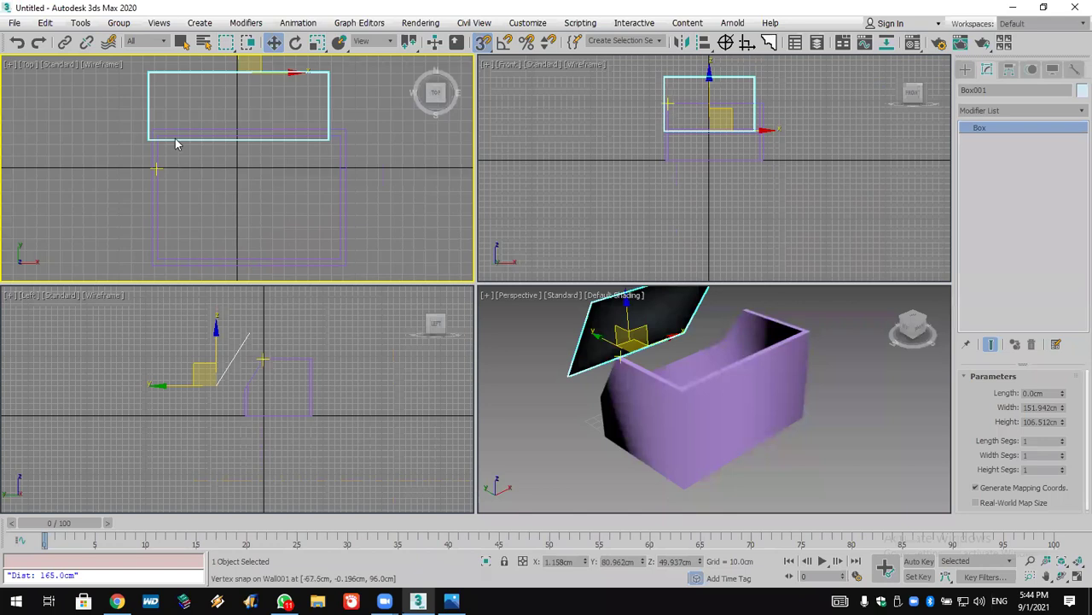
Step: Set the flattened box's width to 165 cm
{"action": "double_click", "coordinate": [1039, 407]}
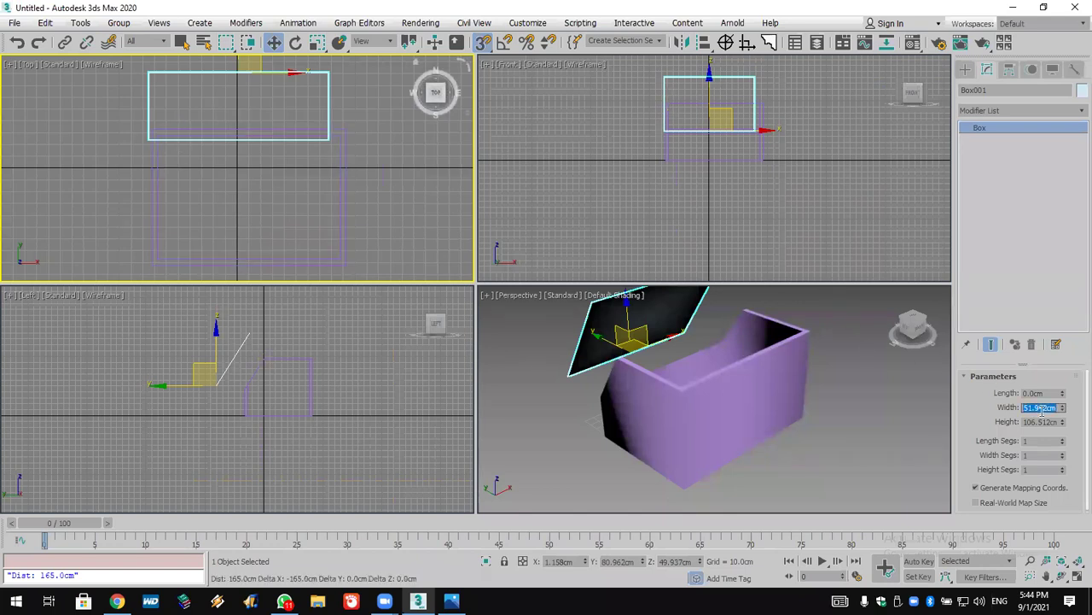
{"action": "type", "text": "165"}
{"action": "key", "text": "Return"}
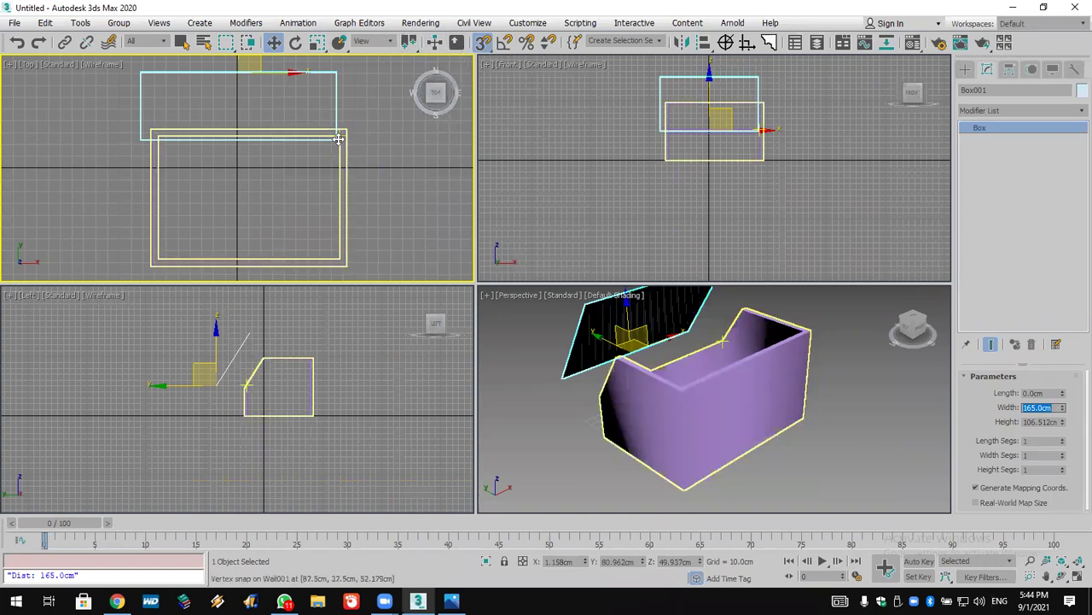
Step: Snap the flattened box to the wall's outer corner in the top view, and reposition it over the sloped cut with snapping off
{"action": "left_click_drag", "start_coordinate": [337, 138], "coordinate": [349, 137]}
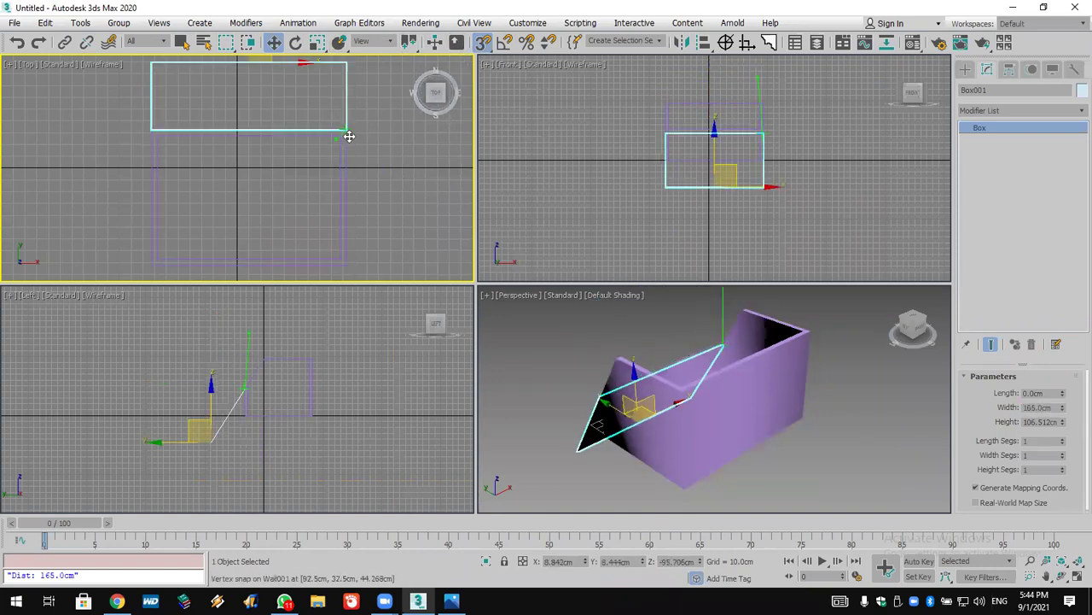
{"action": "left_click", "coordinate": [721, 148]}
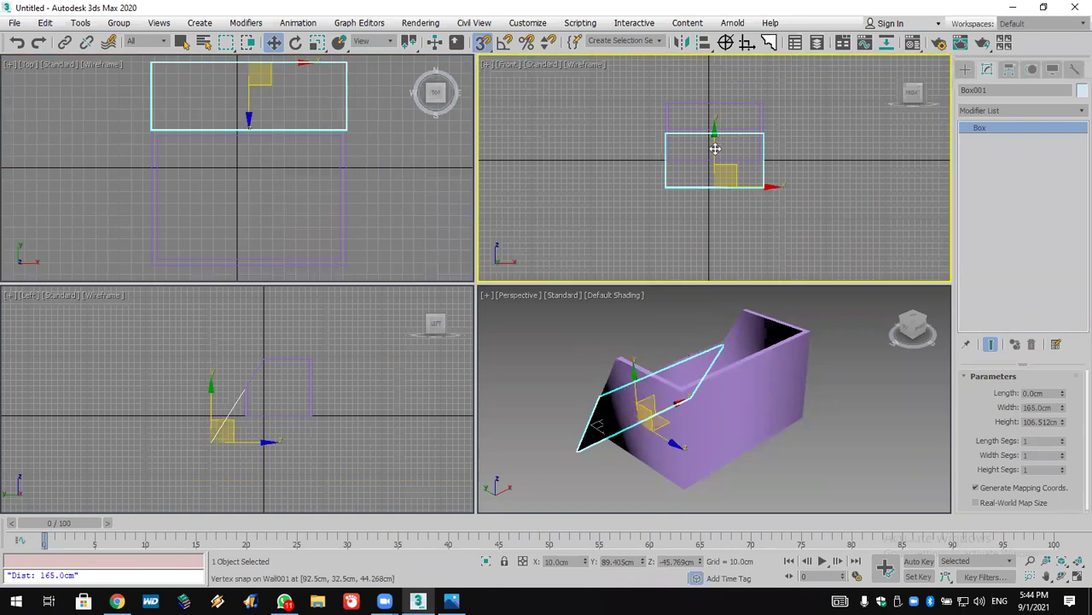
{"action": "left_click", "coordinate": [483, 42]}
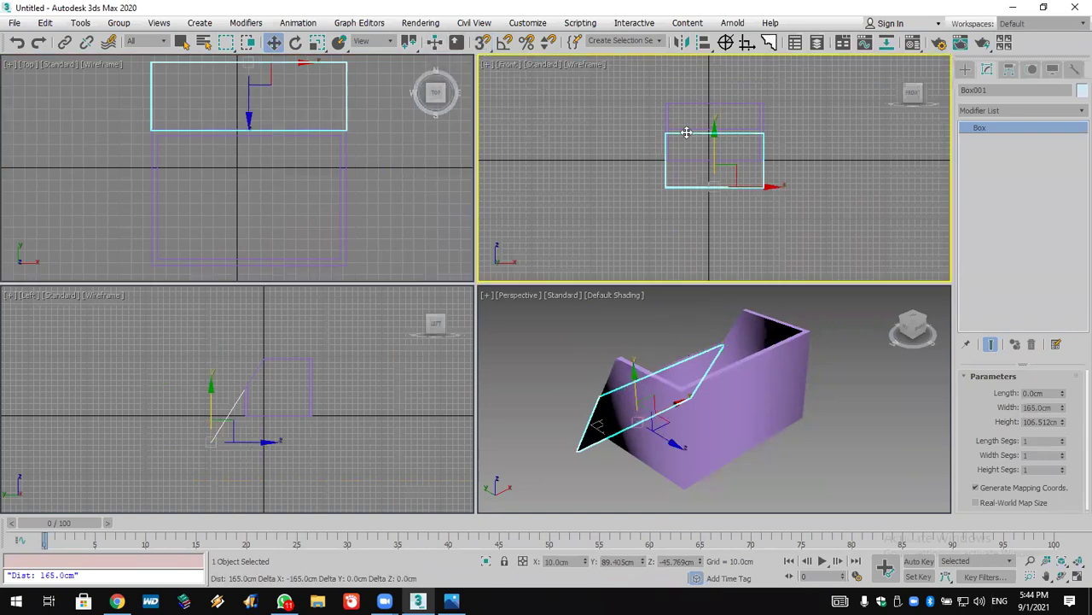
{"action": "left_click_drag", "start_coordinate": [714, 139], "coordinate": [723, 95]}
{"action": "left_click", "coordinate": [247, 398]}
{"action": "left_click_drag", "start_coordinate": [262, 395], "coordinate": [290, 390]}
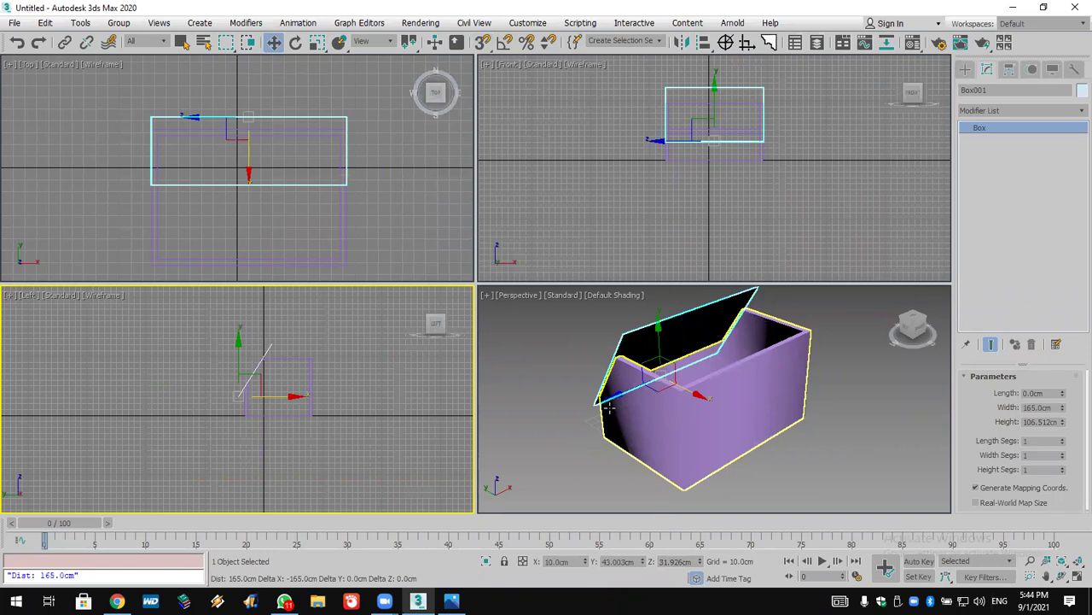
Step: Delete the flattened box and change the wall's object color to white
{"action": "right_click", "coordinate": [501, 368]}
{"action": "left_click", "coordinate": [305, 259]}
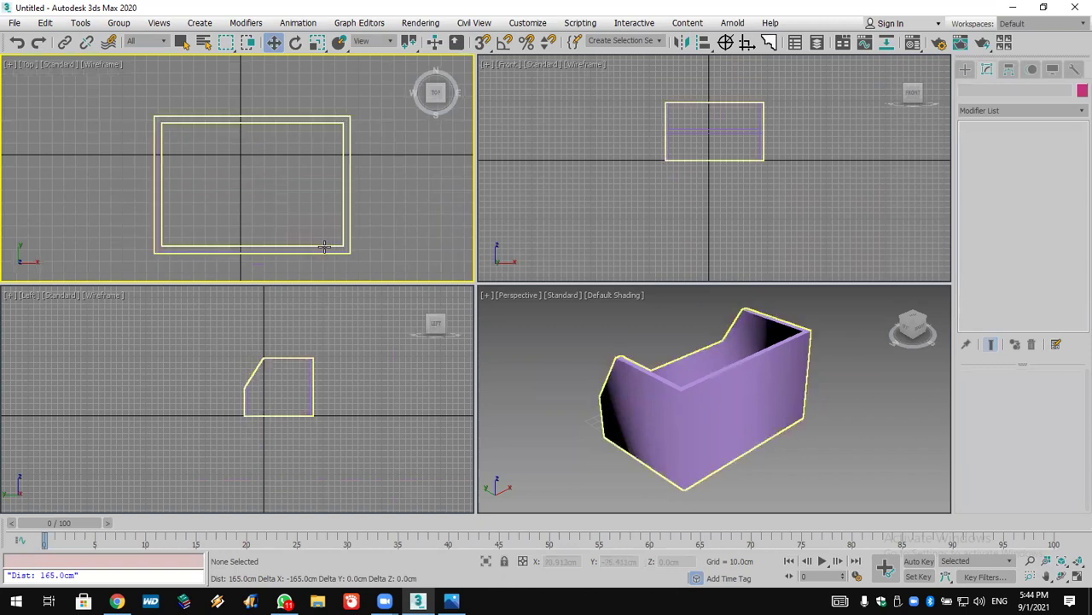
{"action": "left_click", "coordinate": [324, 247]}
{"action": "left_click", "coordinate": [1078, 91]}
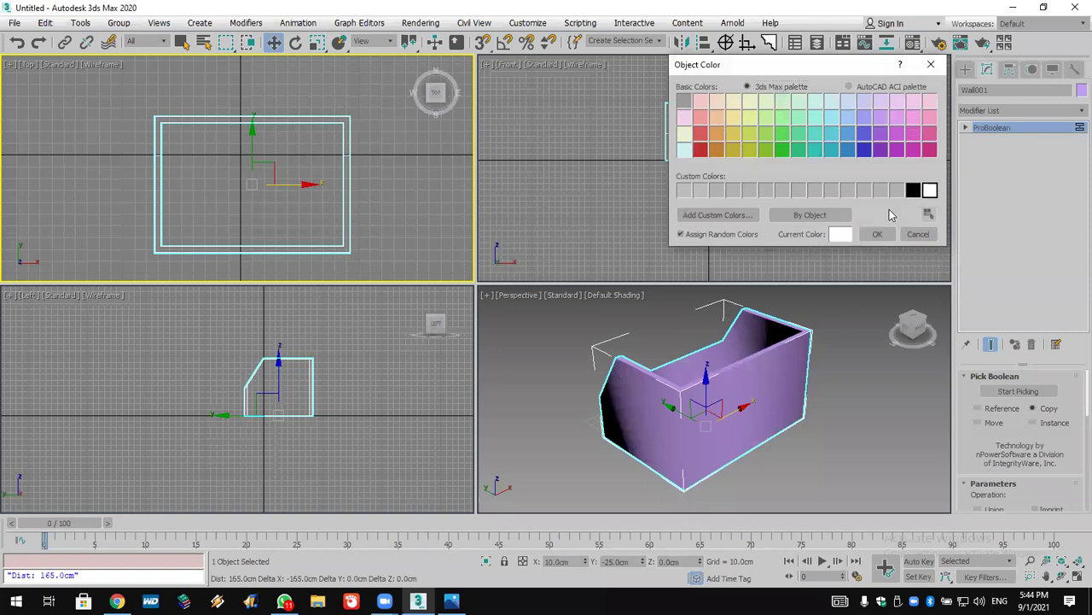
{"action": "left_click", "coordinate": [876, 234]}
Step: Measure the distance between the outer corners of the short wall on the positive X side with vertex snapping
{"action": "left_click", "coordinate": [82, 24]}
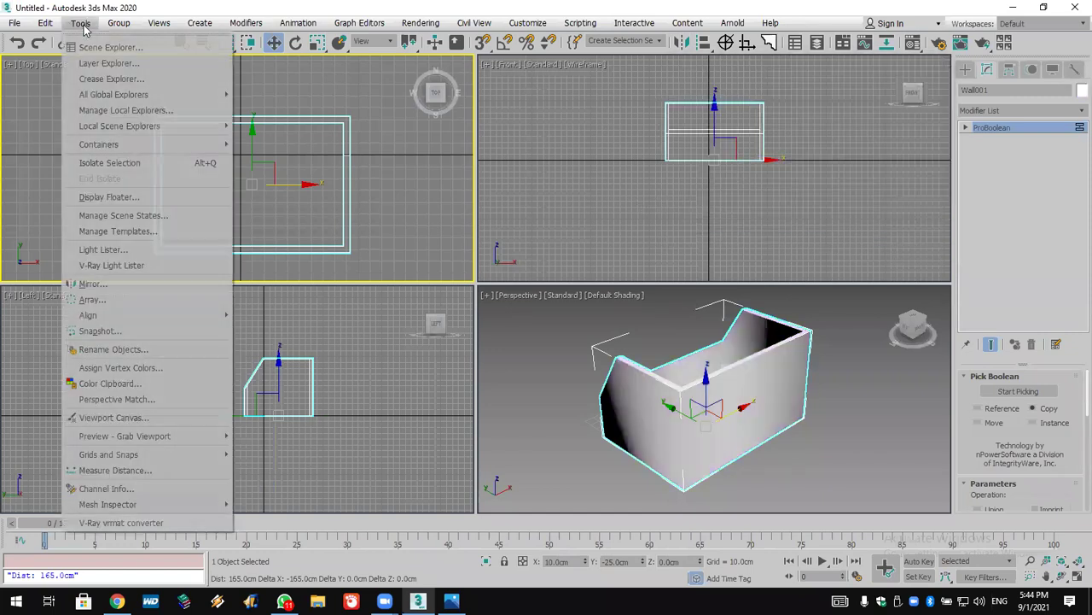
{"action": "left_click", "coordinate": [162, 470]}
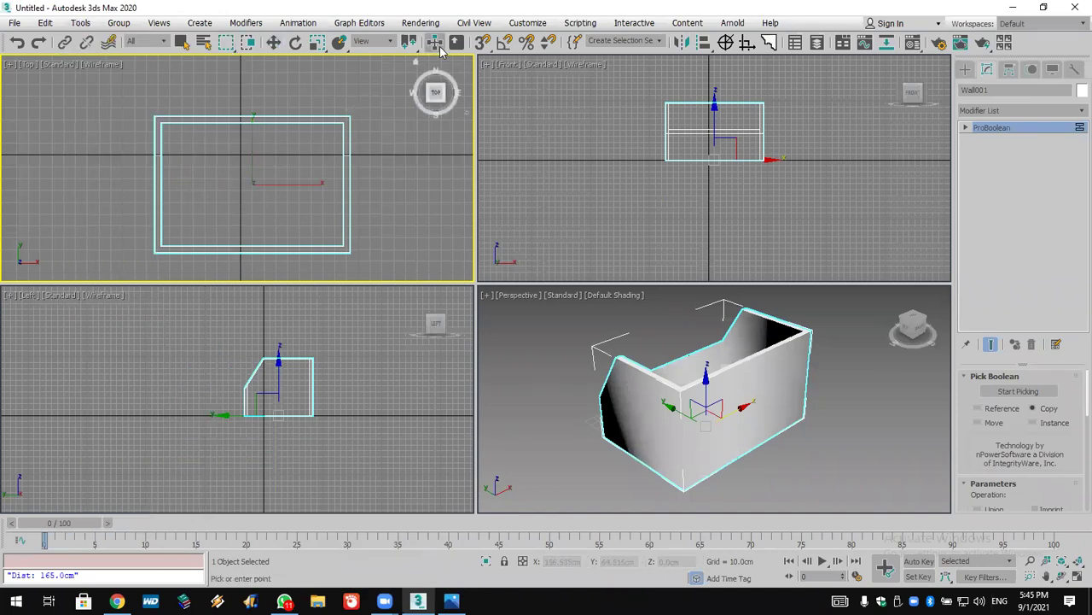
{"action": "left_click", "coordinate": [348, 118]}
{"action": "left_click", "coordinate": [350, 258]}
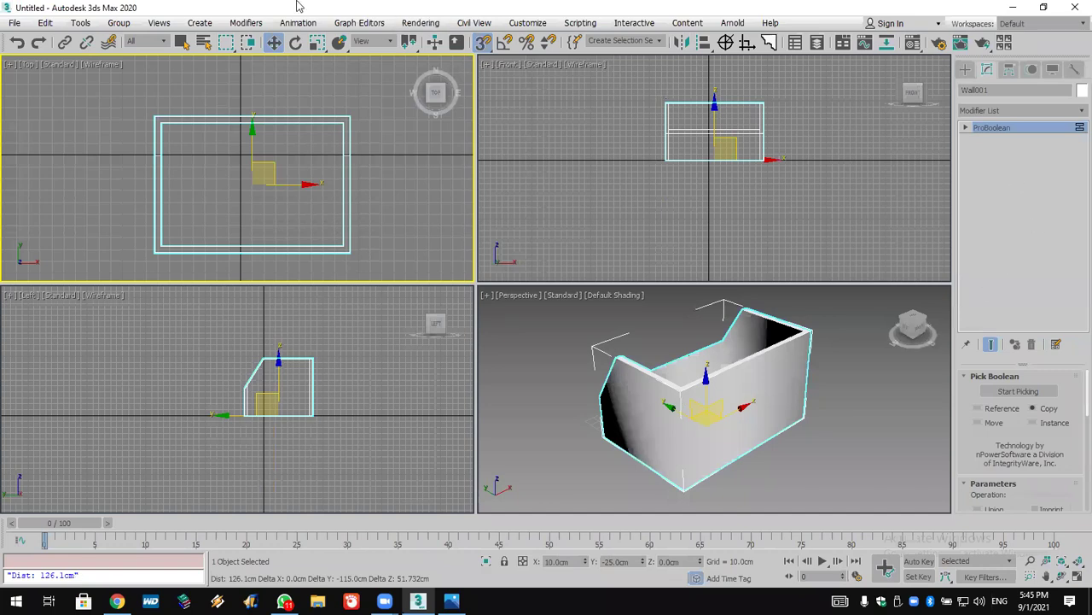
Step: Measure the distance between the outer corners of the long wall on the negative Y side
{"action": "left_click", "coordinate": [79, 24]}
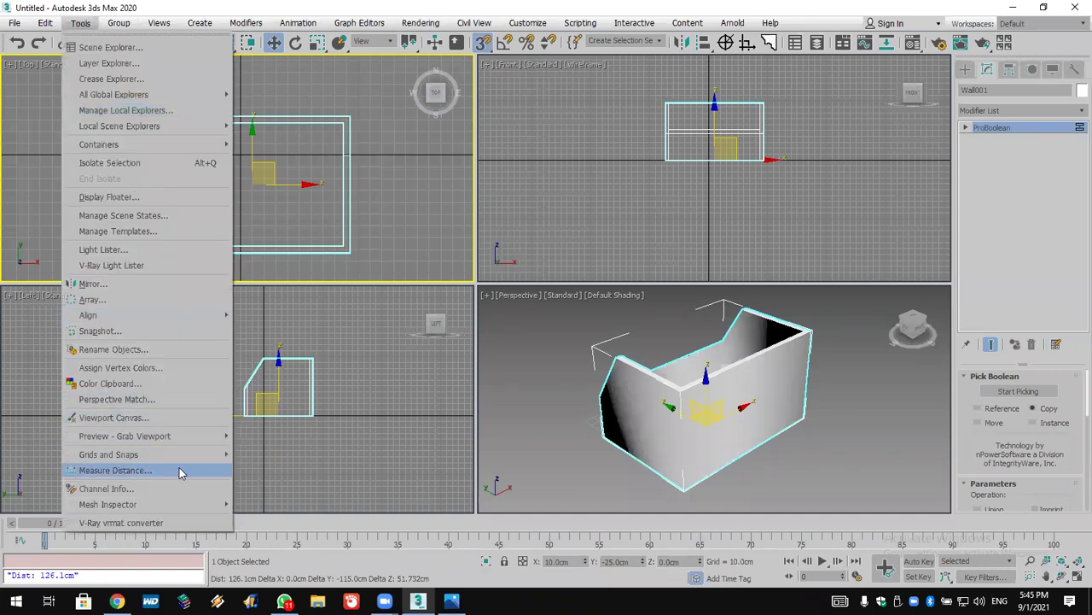
{"action": "left_click", "coordinate": [181, 471]}
{"action": "left_click", "coordinate": [153, 253]}
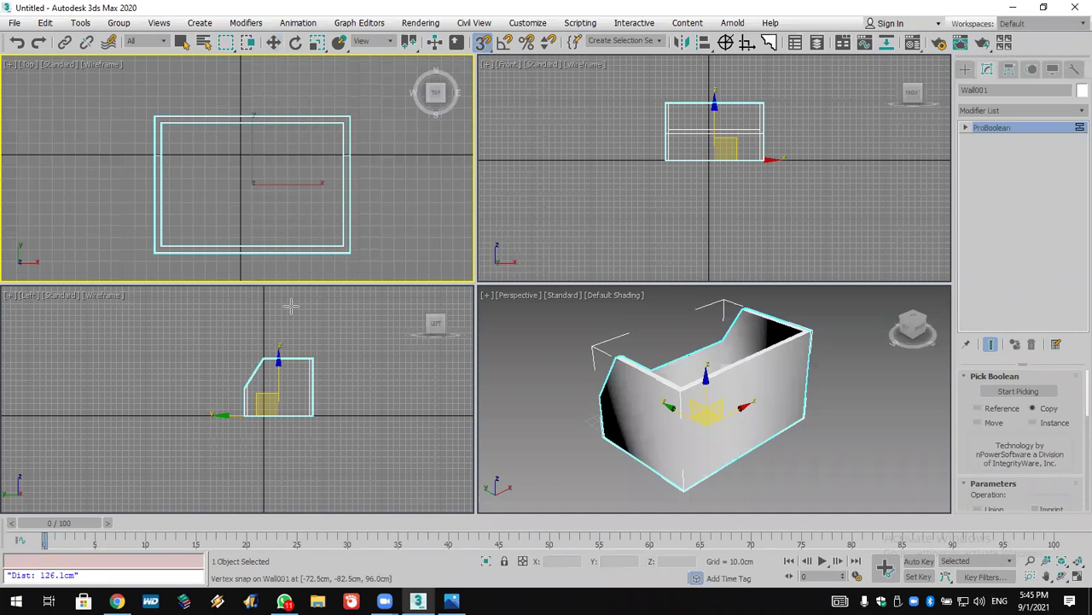
{"action": "left_click", "coordinate": [349, 253]}
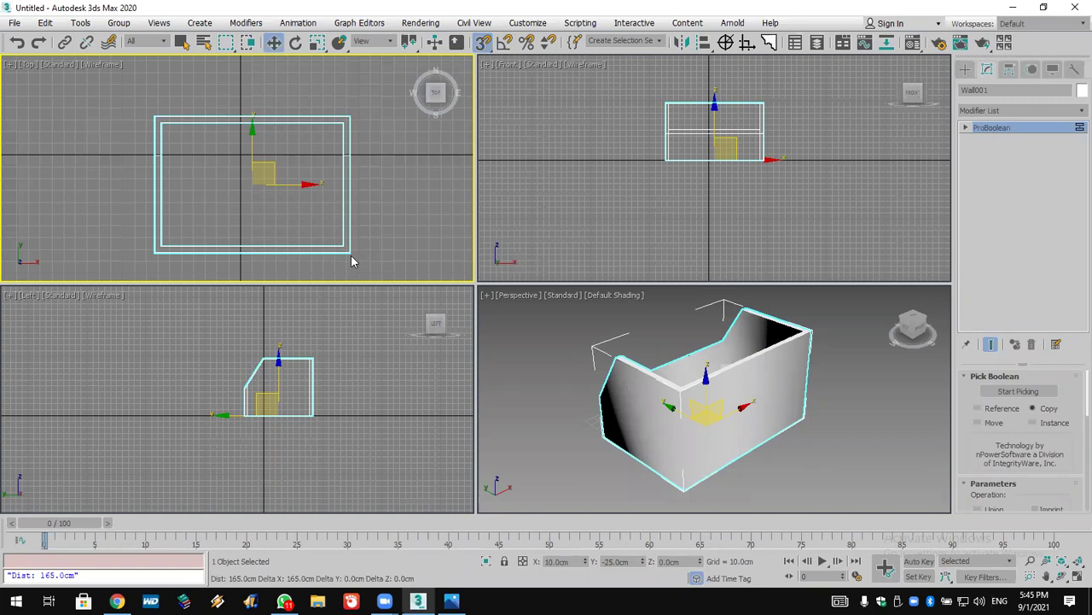
Step: Place Tape helpers between the outer corner vertices of the positive X short wall and the negative Y long wall
{"action": "left_click", "coordinate": [966, 70]}
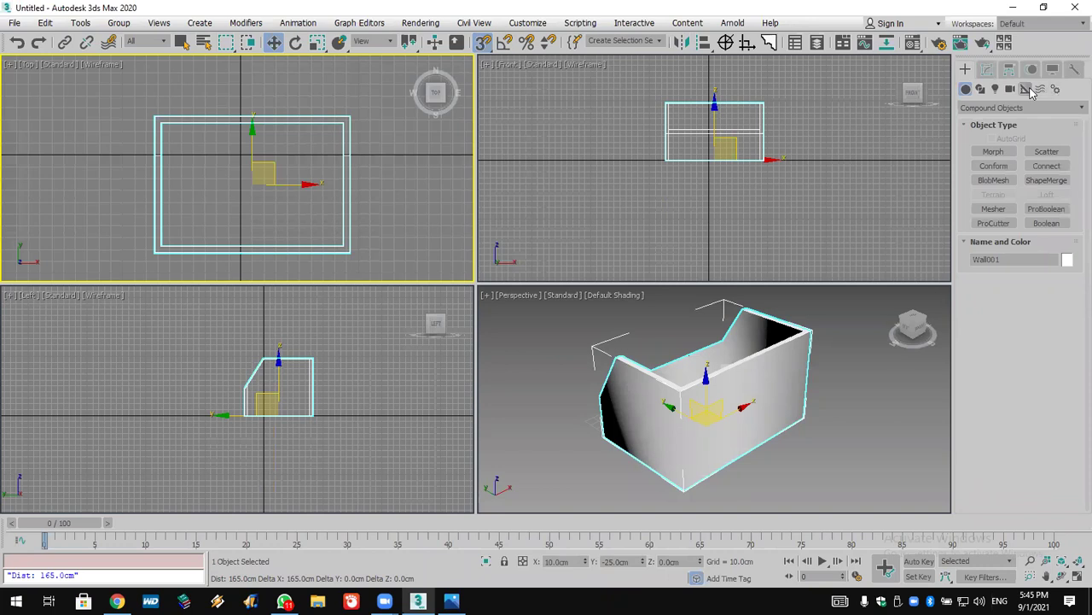
{"action": "left_click", "coordinate": [1029, 90]}
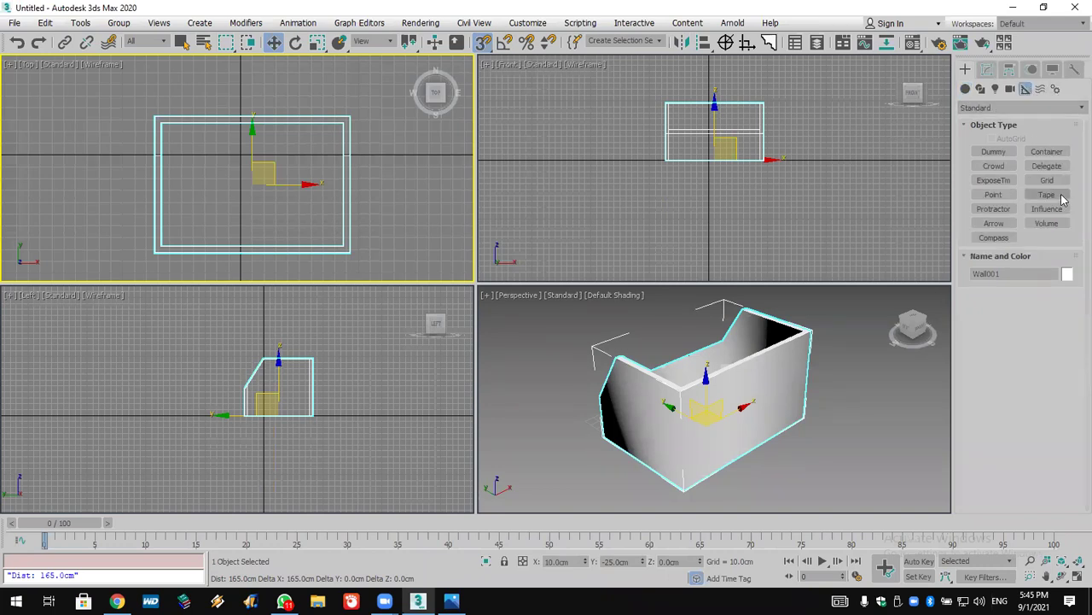
{"action": "left_click", "coordinate": [1062, 197]}
{"action": "left_click_drag", "start_coordinate": [367, 124], "coordinate": [352, 252]}
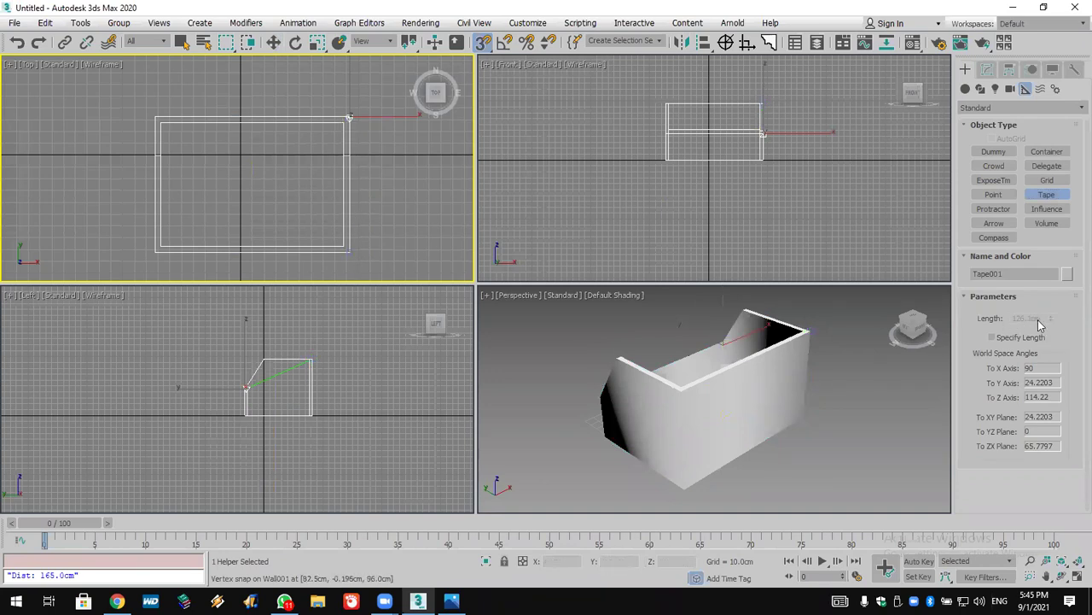
{"action": "left_click_drag", "start_coordinate": [350, 252], "coordinate": [252, 287]}
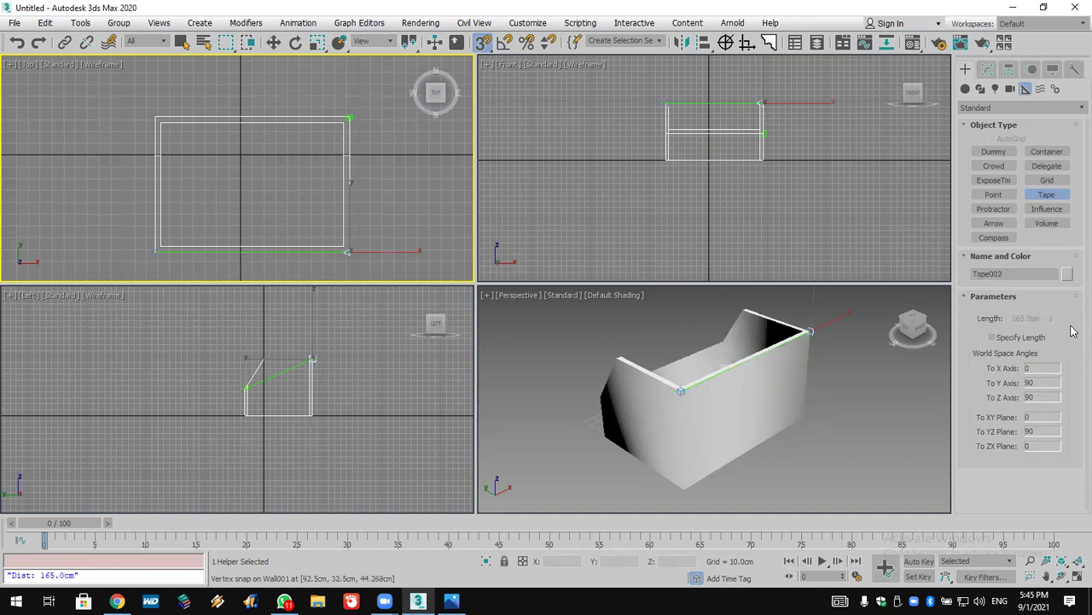
{"action": "key", "text": "w"}
{"action": "left_click", "coordinate": [385, 267]}
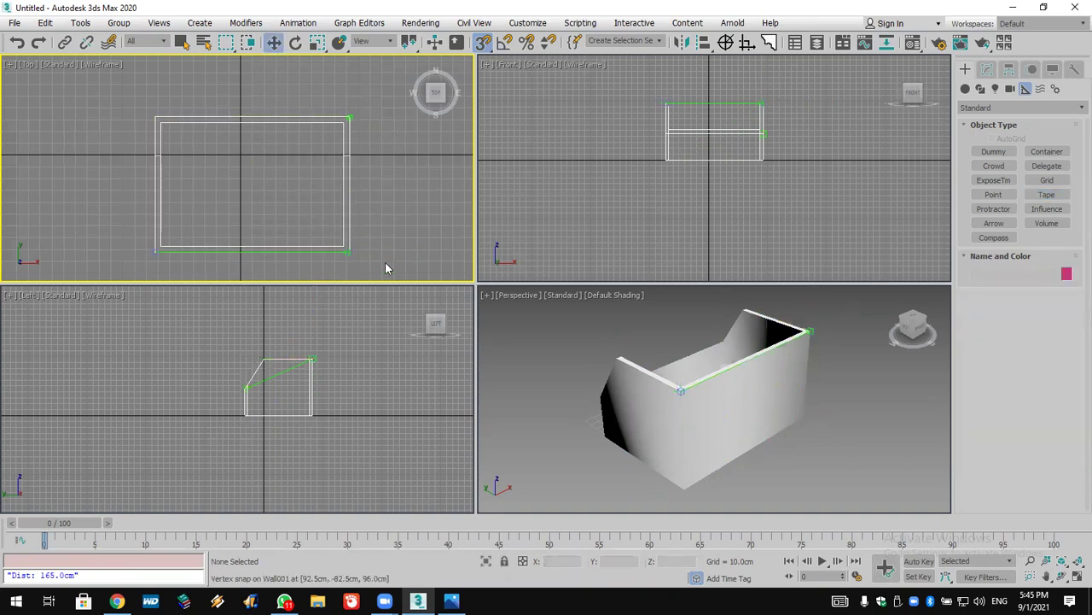
Step: Select the Tape helper along the long negative Y wall and check its length parameter
{"action": "left_click", "coordinate": [348, 253]}
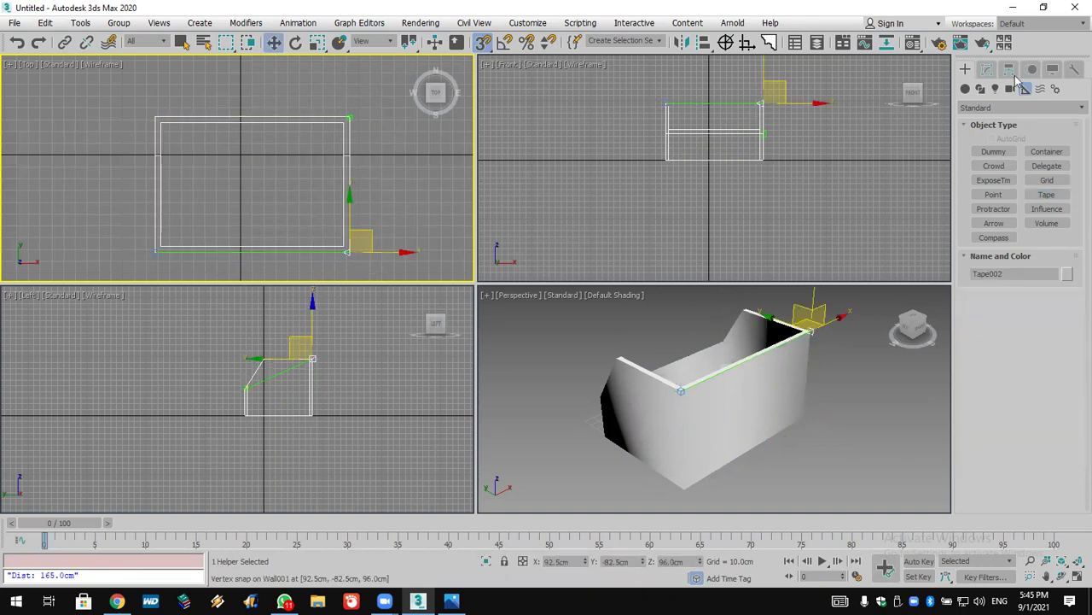
{"action": "left_click", "coordinate": [987, 69]}
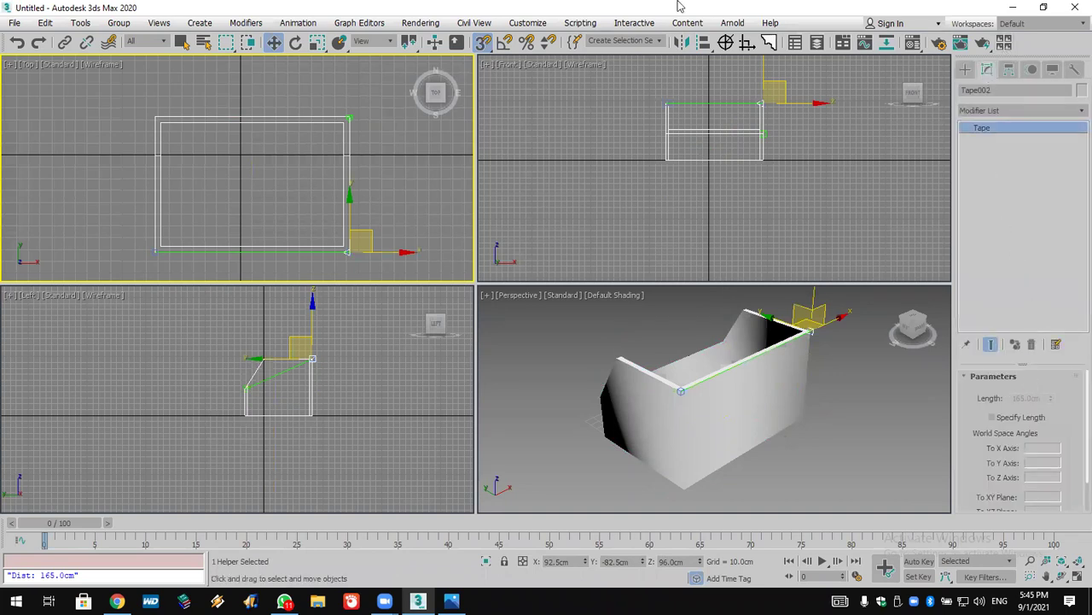
{"action": "left_click", "coordinate": [80, 23]}
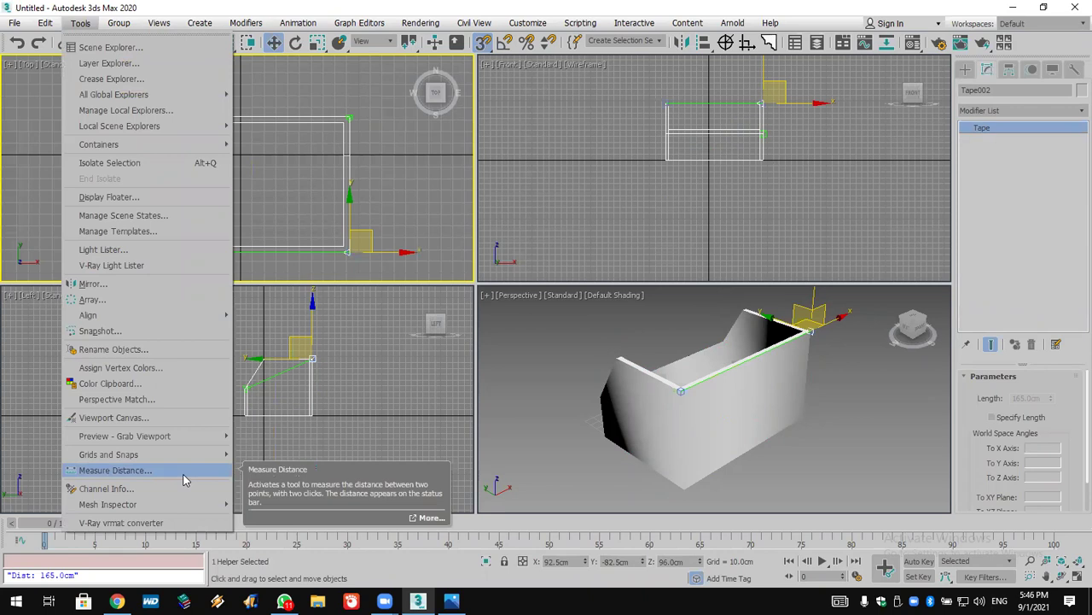
Step: Place four more freehand Tape helpers inside the wall enclosure in the Top view and inspect the last one's parameters
{"action": "left_click", "coordinate": [966, 71]}
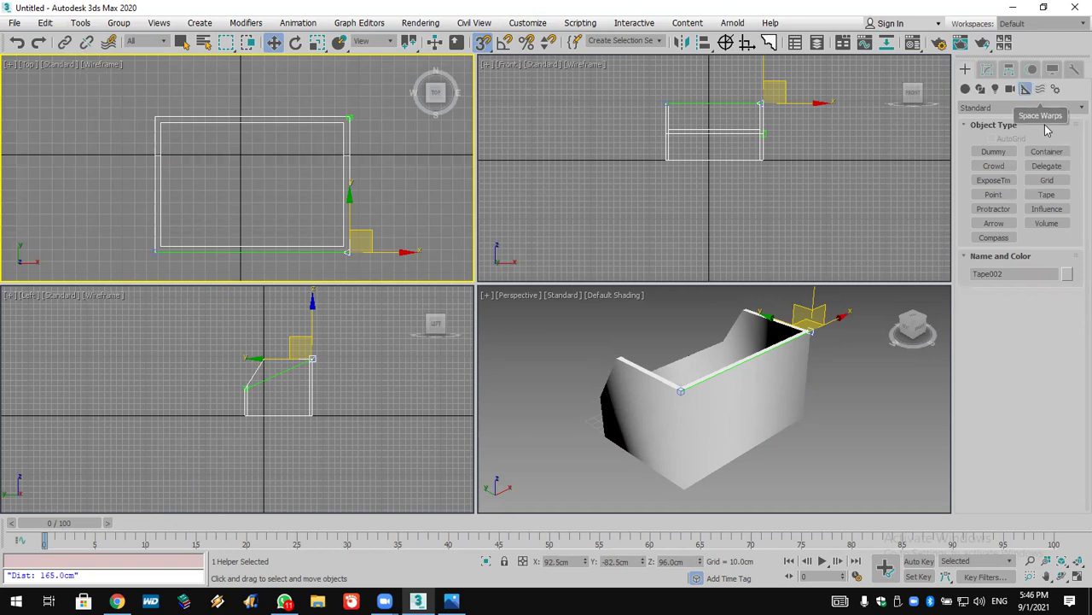
{"action": "left_click", "coordinate": [1046, 195]}
{"action": "left_click_drag", "start_coordinate": [185, 156], "coordinate": [330, 190]}
{"action": "left_click_drag", "start_coordinate": [208, 195], "coordinate": [346, 156]}
{"action": "left_click_drag", "start_coordinate": [252, 220], "coordinate": [371, 213]}
{"action": "left_click_drag", "start_coordinate": [294, 230], "coordinate": [327, 231]}
{"action": "right_click", "coordinate": [298, 244]}
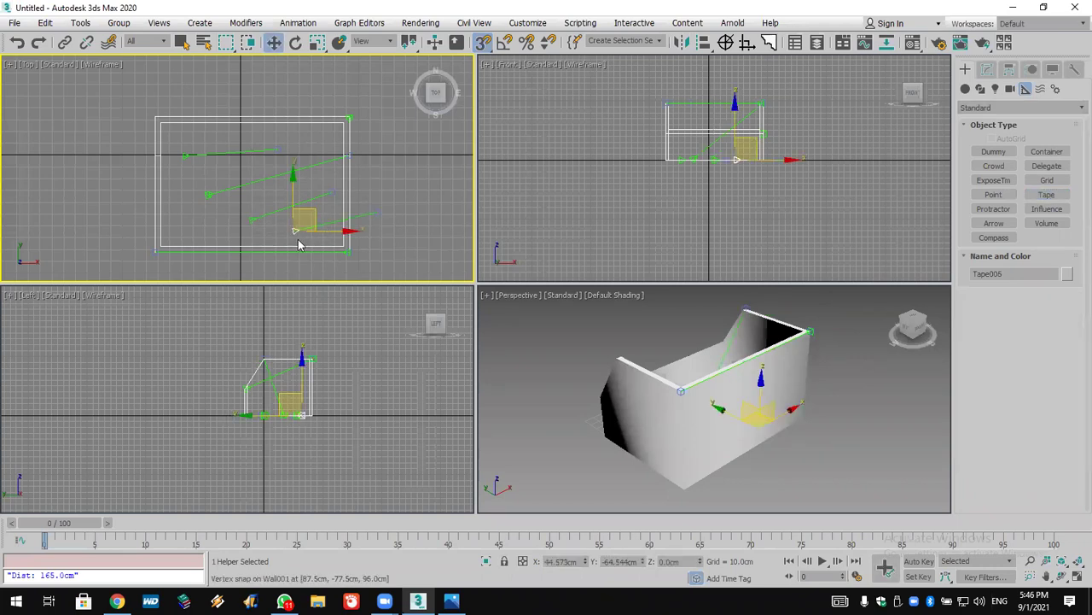
{"action": "left_click", "coordinate": [987, 70]}
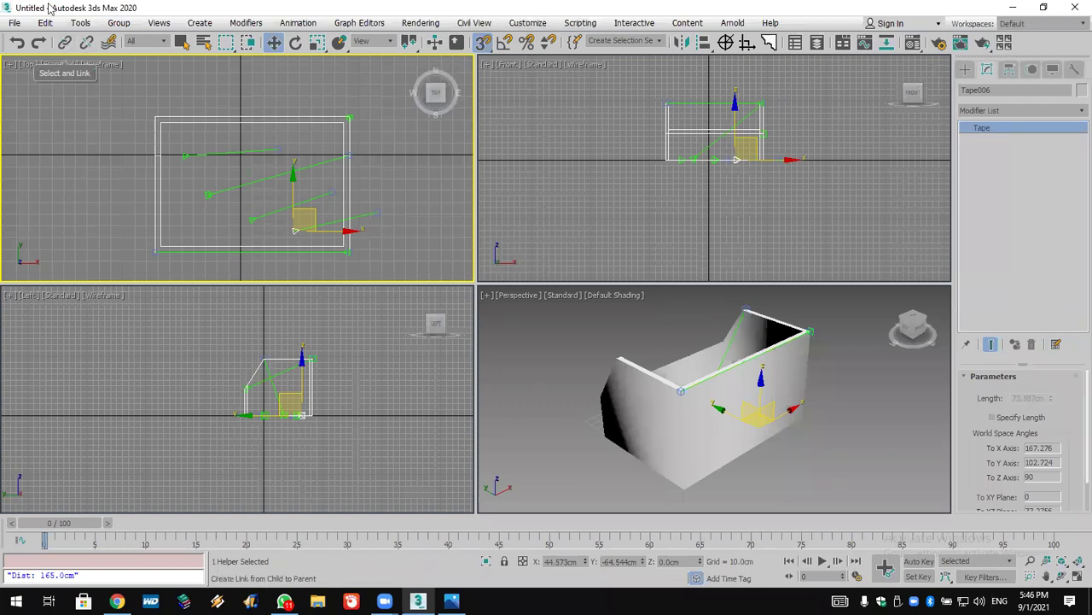
Step: Reset the scene, discarding the unsaved changes
{"action": "left_click", "coordinate": [15, 25]}
{"action": "left_click", "coordinate": [35, 59]}
{"action": "left_click", "coordinate": [541, 322]}
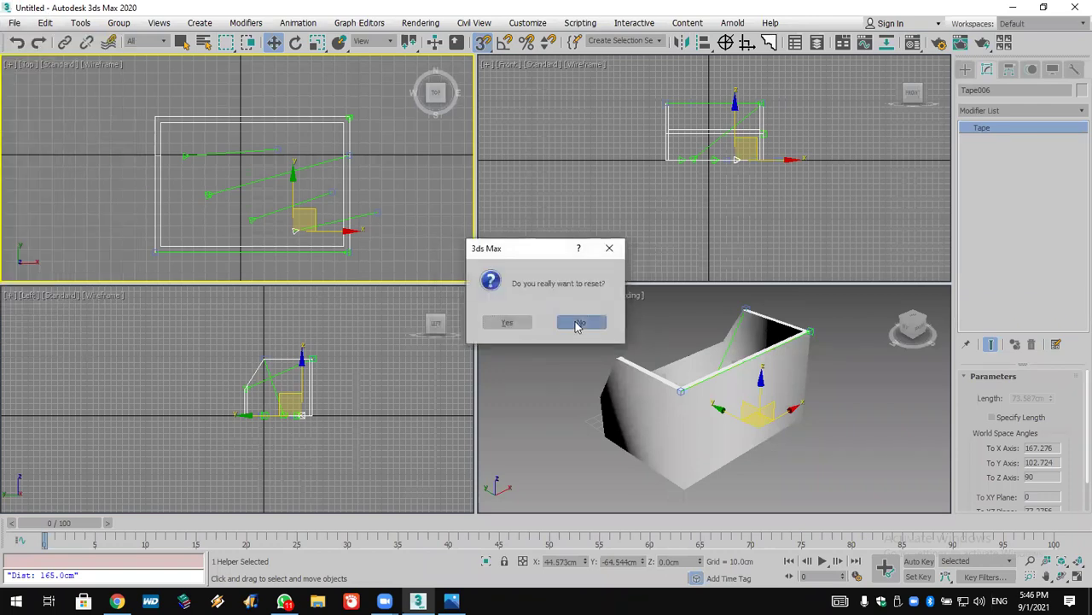
{"action": "left_click", "coordinate": [509, 323]}
Step: Create a box about 141 cm wide, 116 cm long and 80 cm high from the Top view
{"action": "left_click", "coordinate": [1005, 152]}
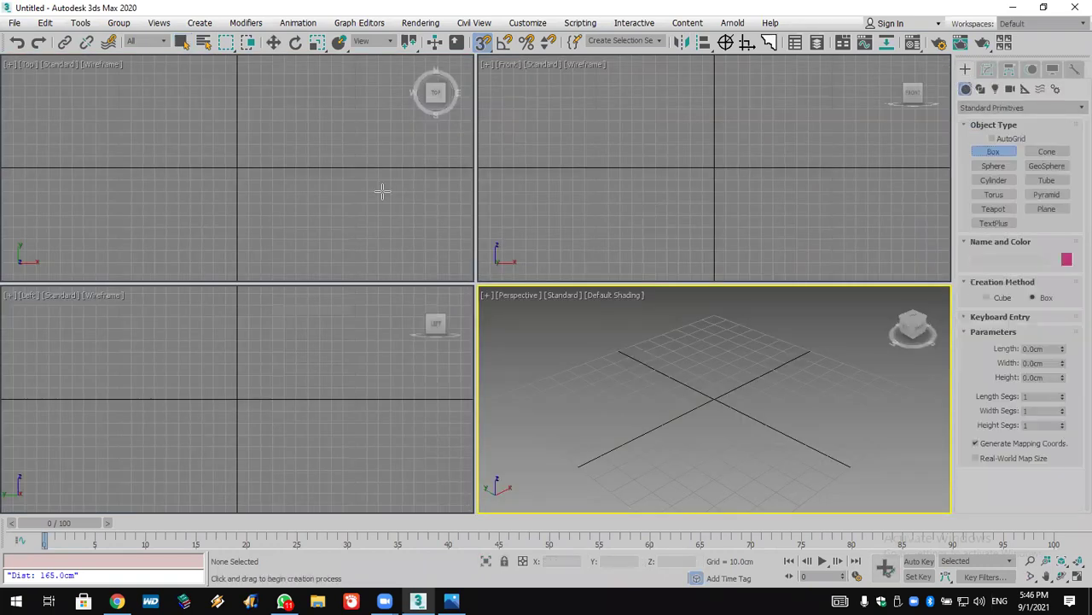
{"action": "left_click_drag", "start_coordinate": [163, 111], "coordinate": [331, 247]}
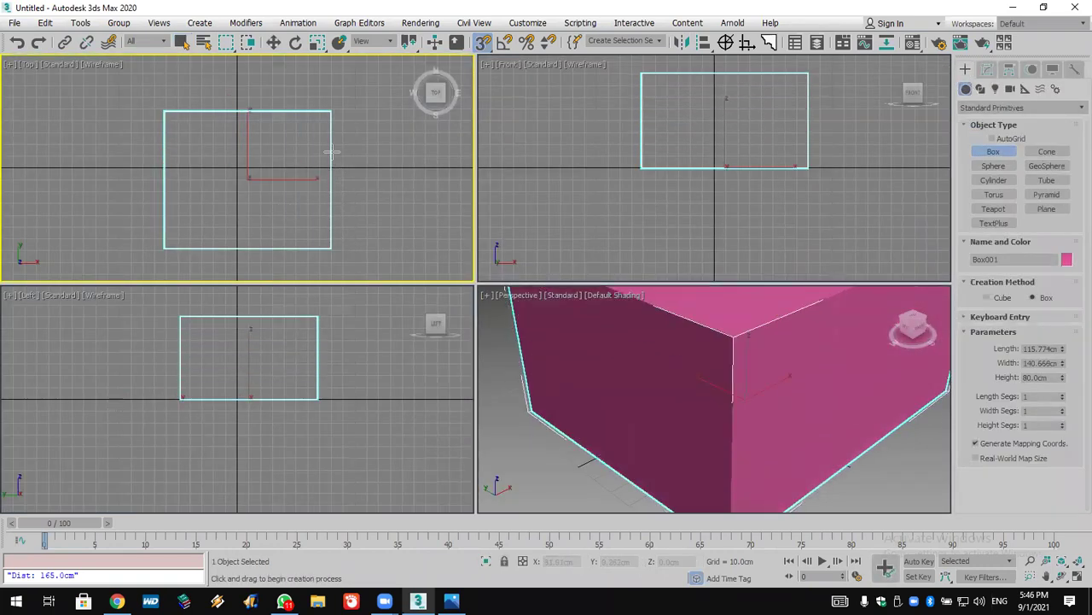
{"action": "left_click", "coordinate": [331, 152]}
{"action": "scroll", "coordinate": [650, 323], "scroll_direction": "down", "scroll_amount": 5}
{"action": "middle_click", "coordinate": [701, 389]}
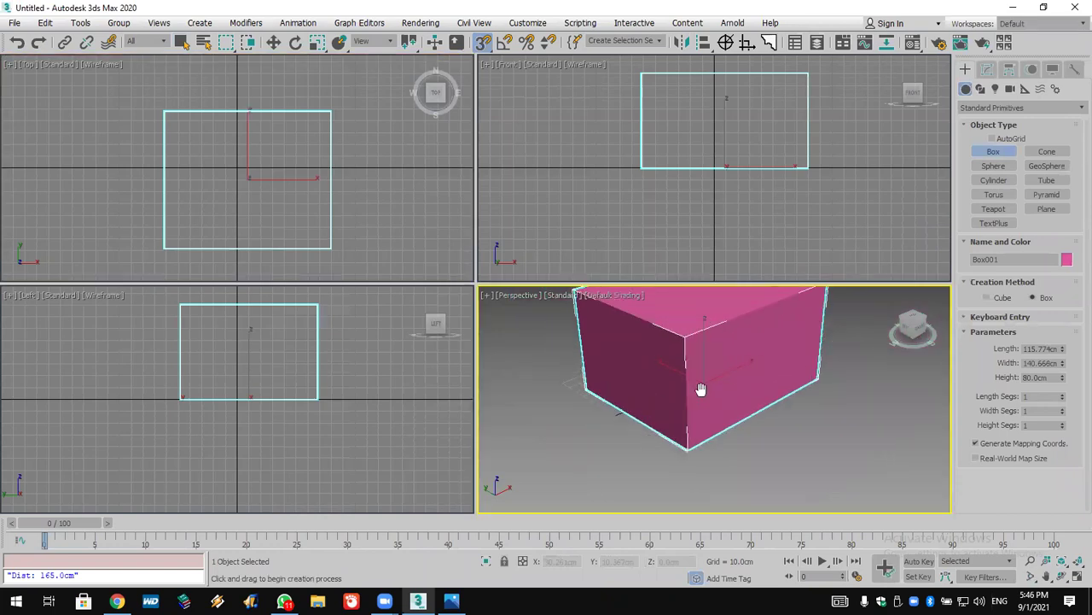
{"action": "middle_click_drag", "start_coordinate": [701, 389], "coordinate": [690, 420]}
Step: Apply an Edit Mesh modifier to the box and enter its Edge sub-object level
{"action": "left_click", "coordinate": [988, 70]}
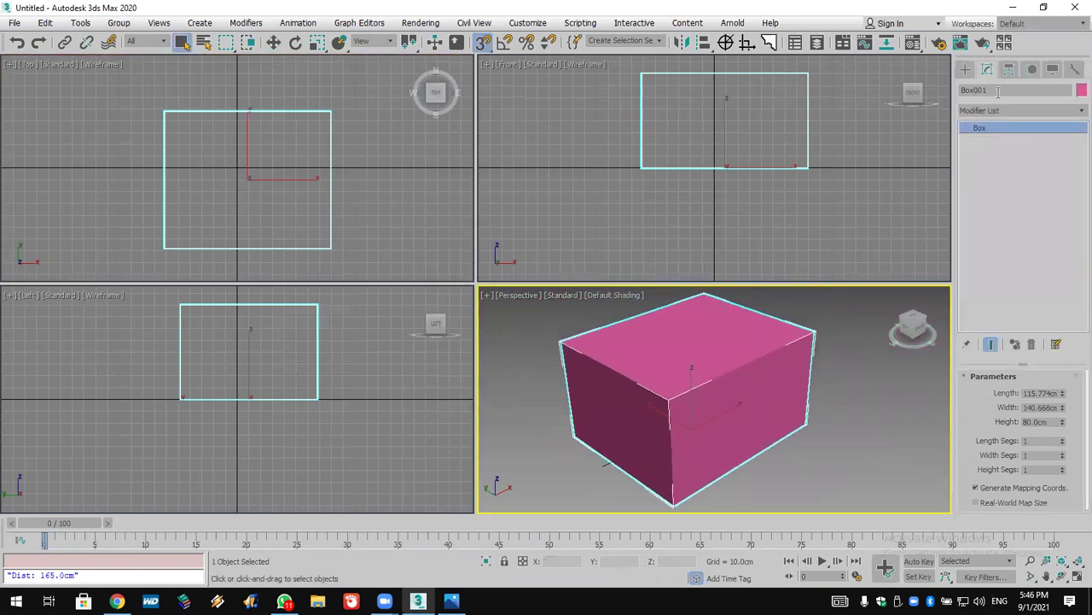
{"action": "left_click", "coordinate": [997, 110]}
{"action": "key", "text": "e"}
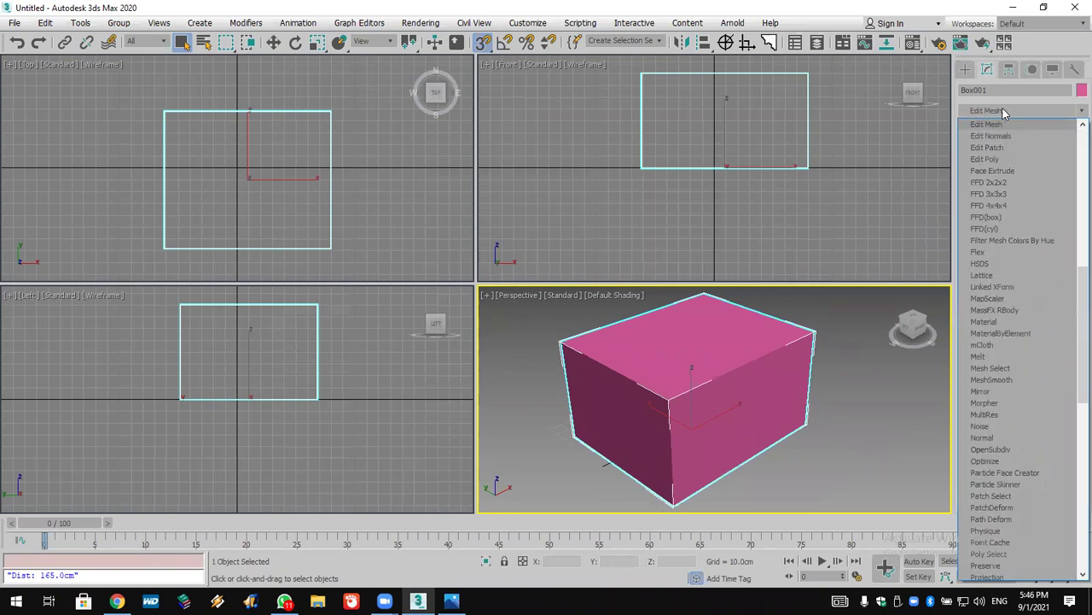
{"action": "left_click", "coordinate": [995, 124]}
{"action": "left_click", "coordinate": [980, 128]}
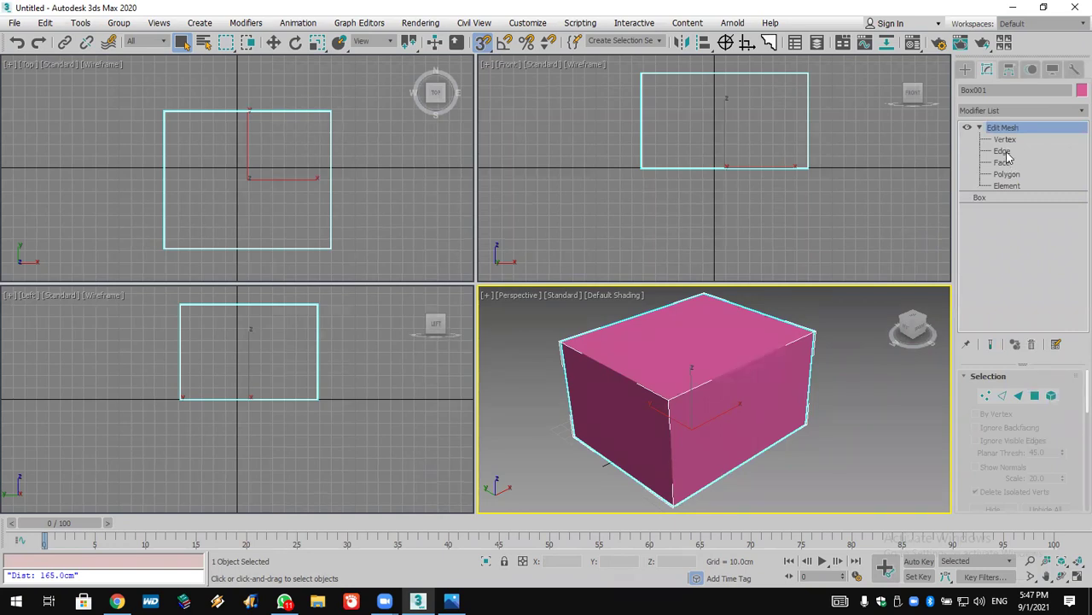
{"action": "left_click", "coordinate": [1004, 152]}
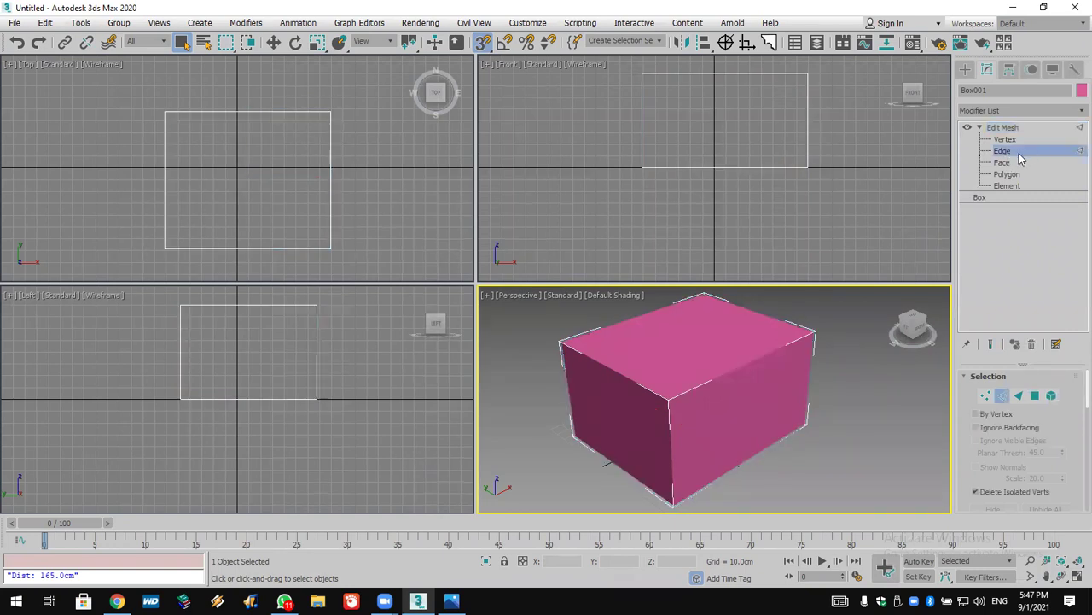
Step: Chamfer the box's upper edge on the negative Y side interactively in the Perspective view
{"action": "left_click", "coordinate": [739, 367]}
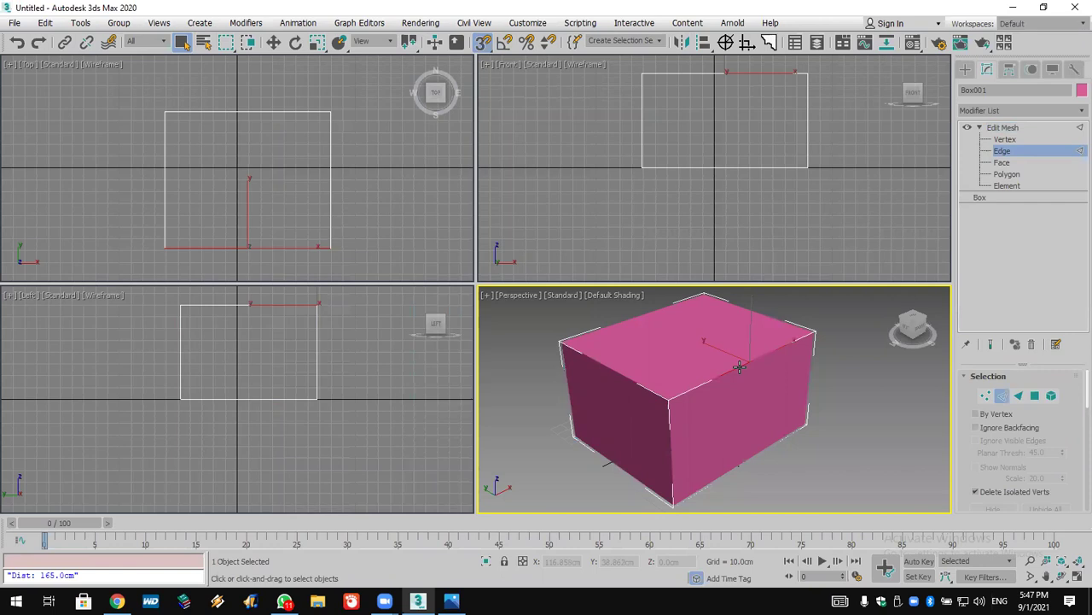
{"action": "left_click_drag", "start_coordinate": [968, 474], "coordinate": [974, 322]}
{"action": "scroll", "coordinate": [1000, 459], "scroll_direction": "down", "scroll_amount": 5}
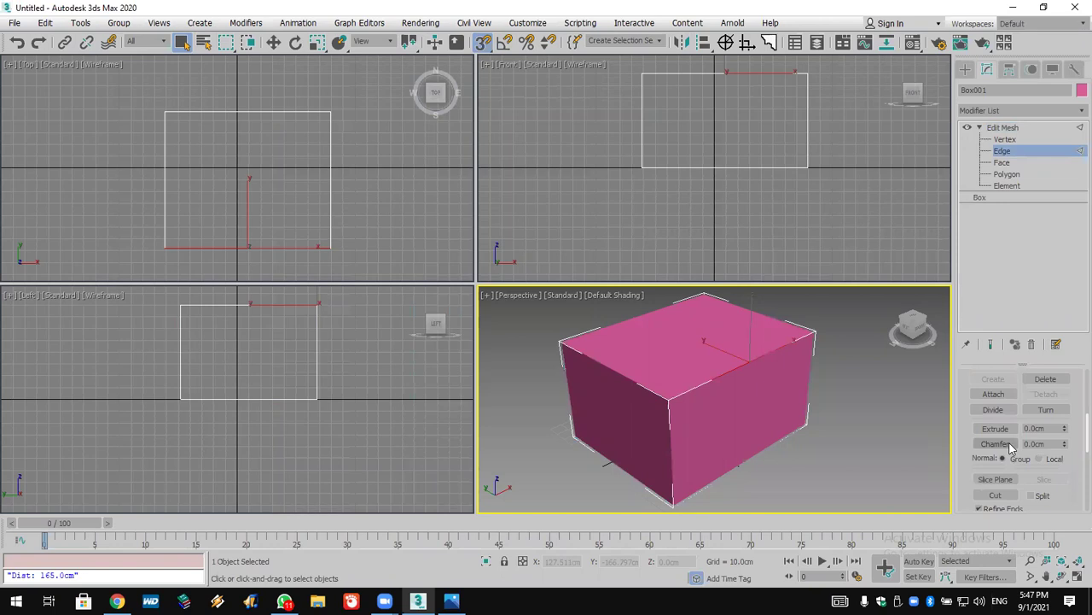
{"action": "left_click", "coordinate": [1014, 444]}
{"action": "left_click_drag", "start_coordinate": [701, 382], "coordinate": [697, 300]}
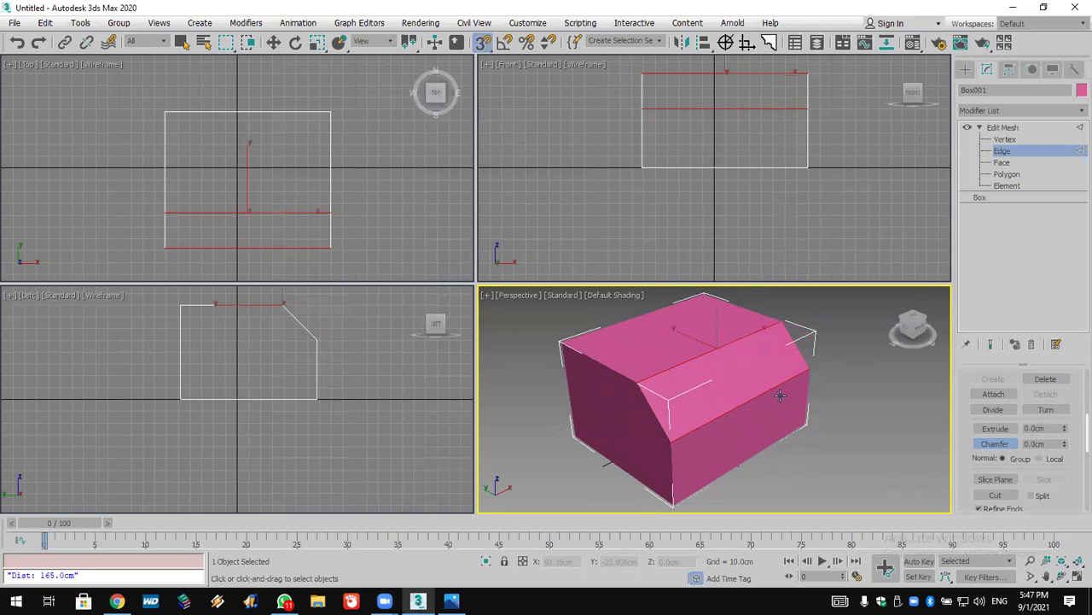
Step: Undo the interactive chamfer and chamfer the same upper edge by raising the Chamfer amount instead
{"action": "left_click", "coordinate": [19, 45]}
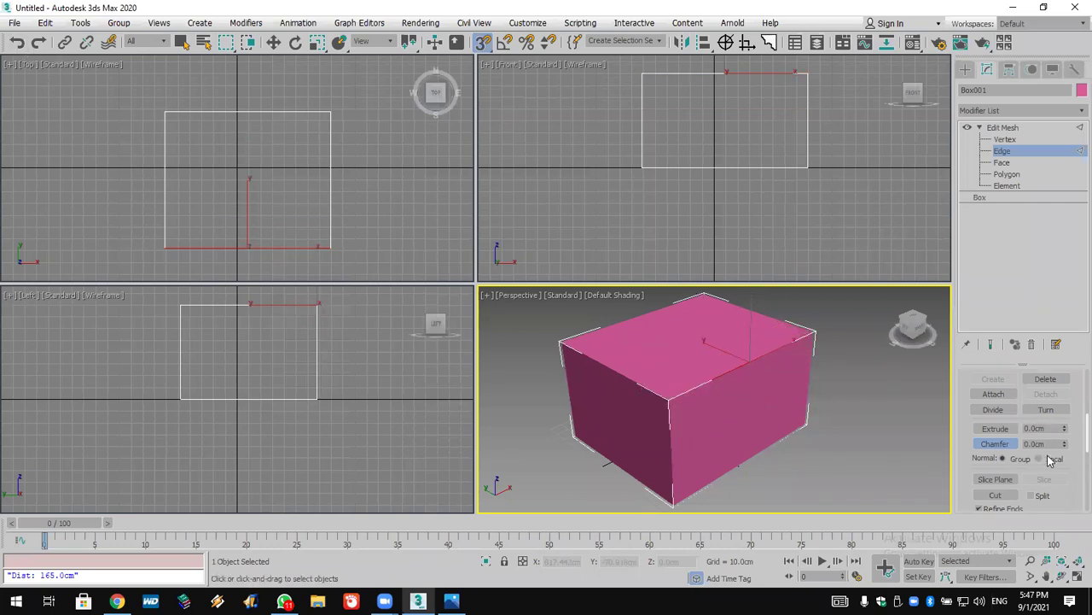
{"action": "left_click_drag", "start_coordinate": [1064, 445], "coordinate": [1056, 360]}
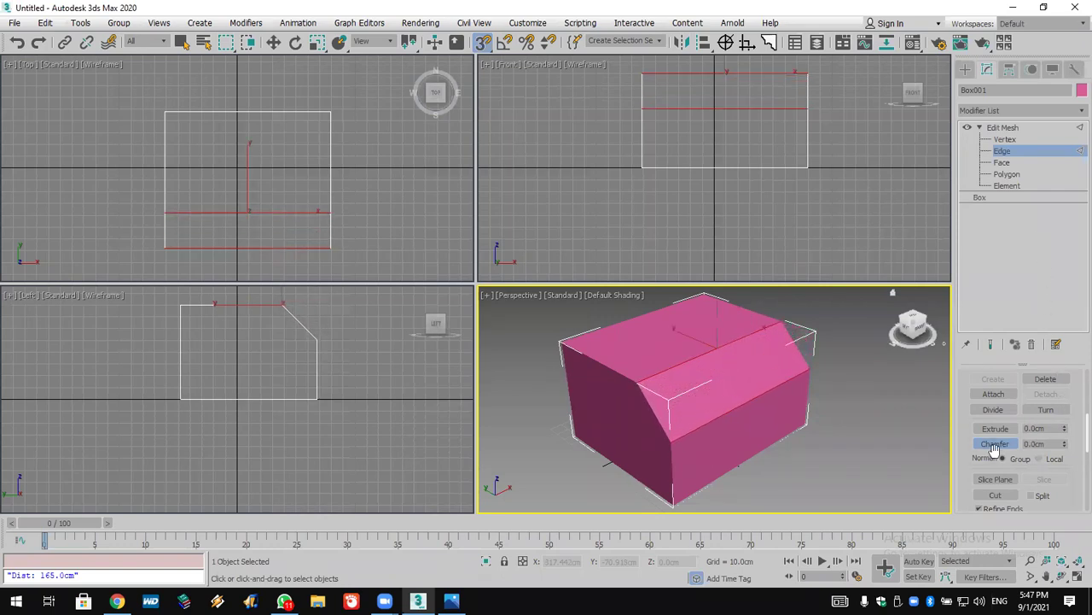
{"action": "left_click", "coordinate": [999, 445]}
{"action": "double_click", "coordinate": [1049, 440]}
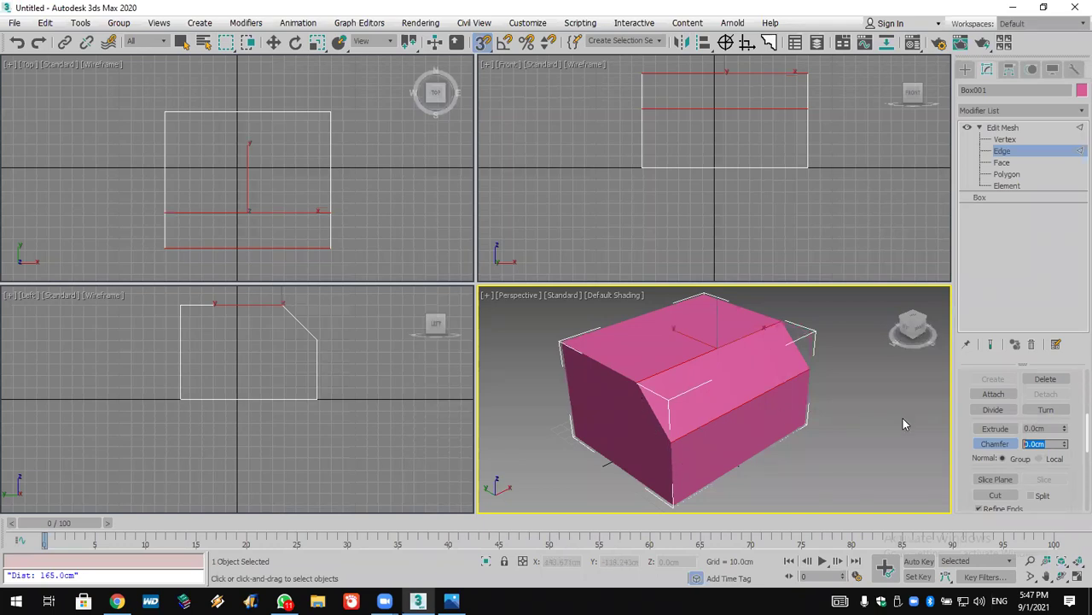
{"action": "left_click", "coordinate": [991, 428]}
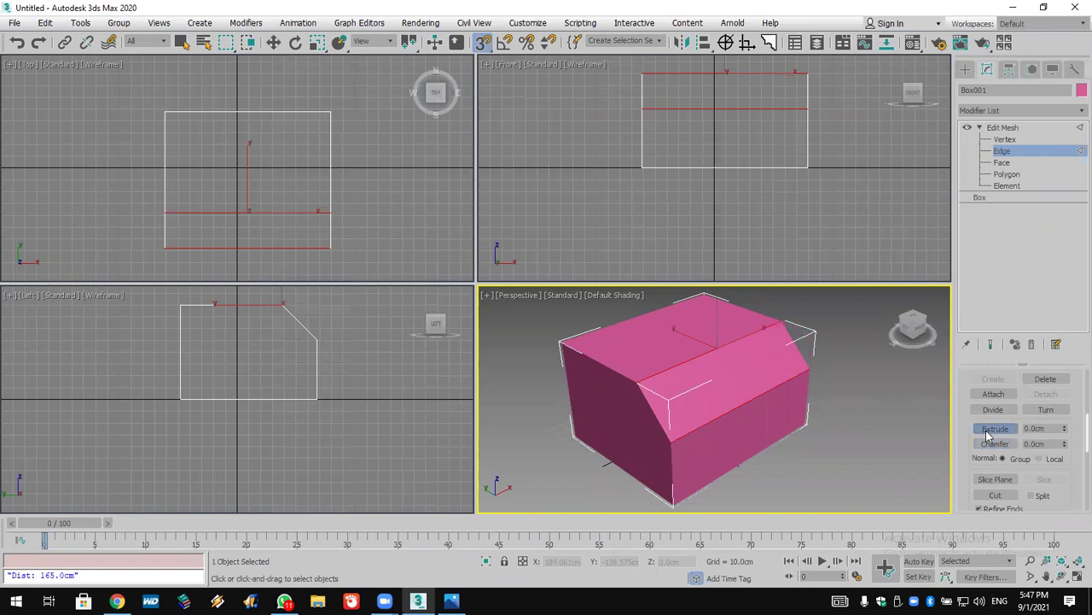
{"action": "key", "text": "ctrl+shift+c"}
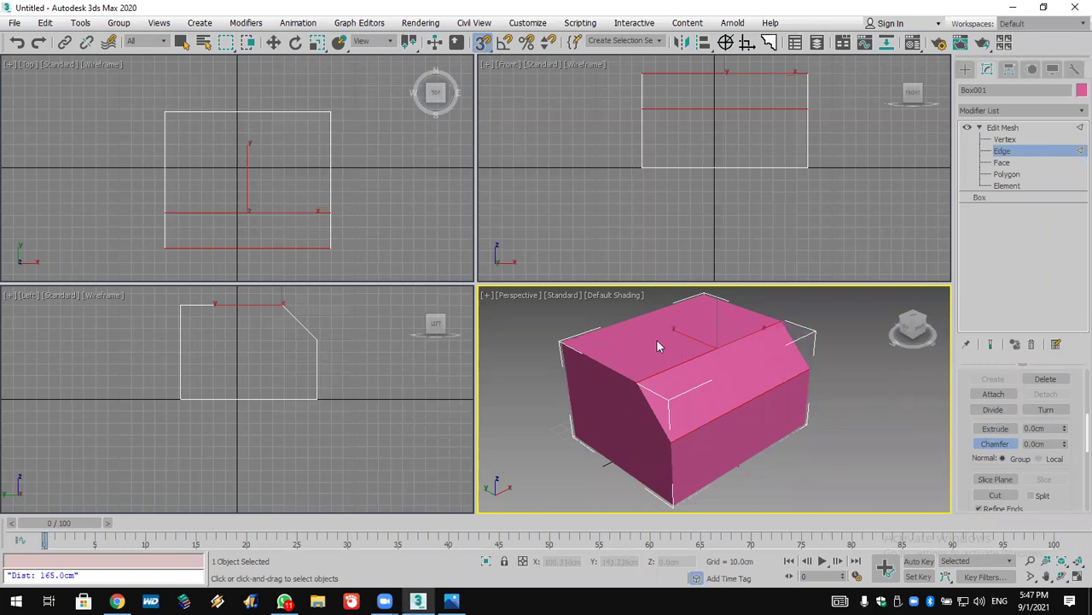
Step: Extrude the box's top polygon upward at the Polygon sub-object level
{"action": "left_click", "coordinate": [1008, 174]}
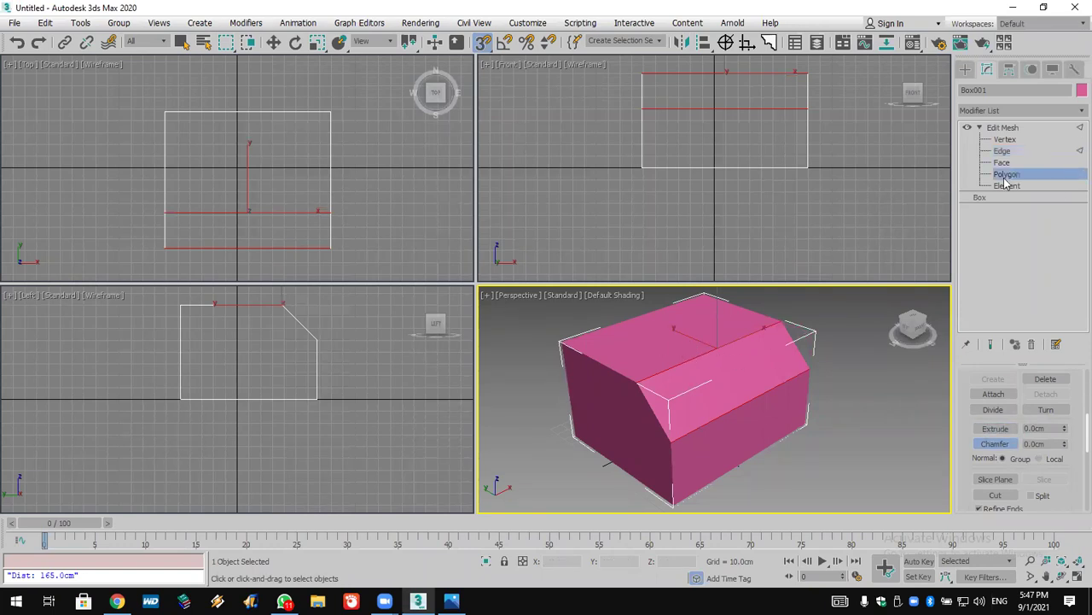
{"action": "left_click", "coordinate": [696, 330]}
{"action": "left_click", "coordinate": [995, 428]}
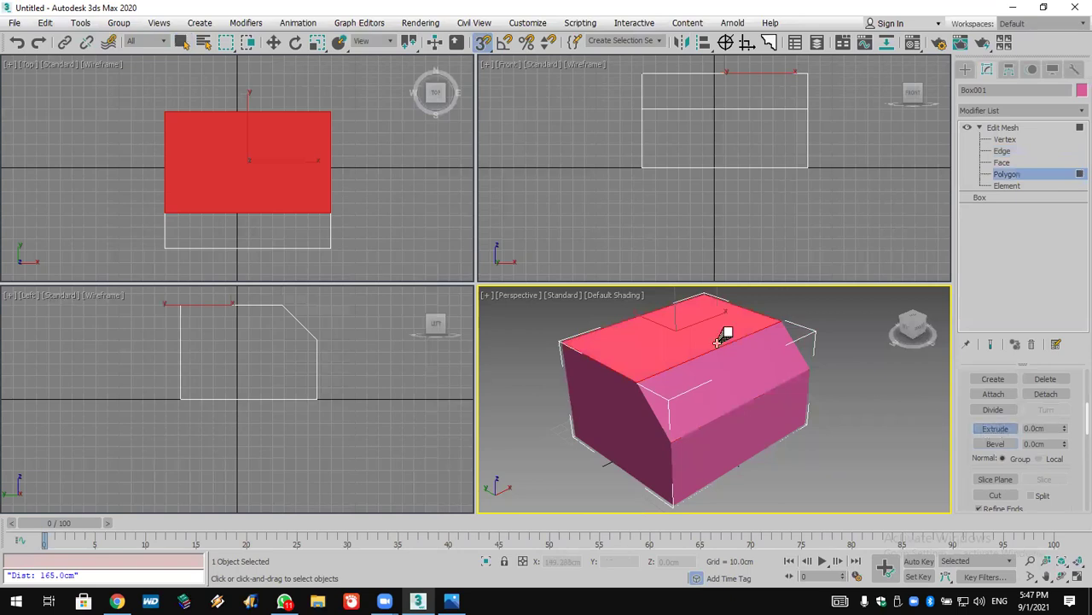
{"action": "left_click_drag", "start_coordinate": [666, 310], "coordinate": [664, 162]}
{"action": "scroll", "coordinate": [719, 427], "scroll_direction": "down", "scroll_amount": 3}
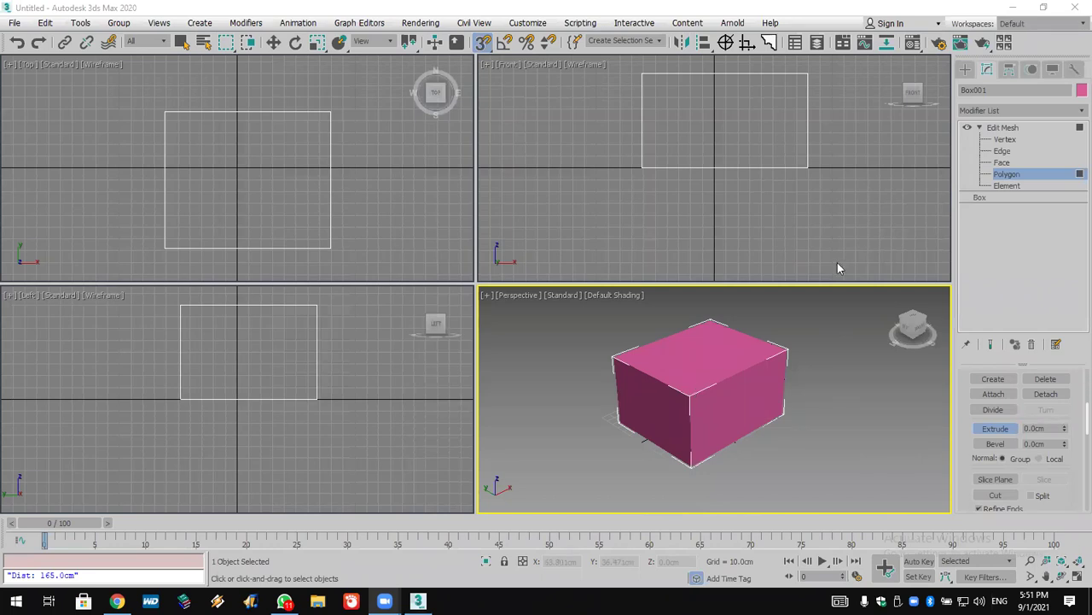
Step: Select the unmodified box's upper edge on the negative Y side again and apply a smaller chamfer
{"action": "key", "text": "2"}
{"action": "left_click", "coordinate": [749, 369]}
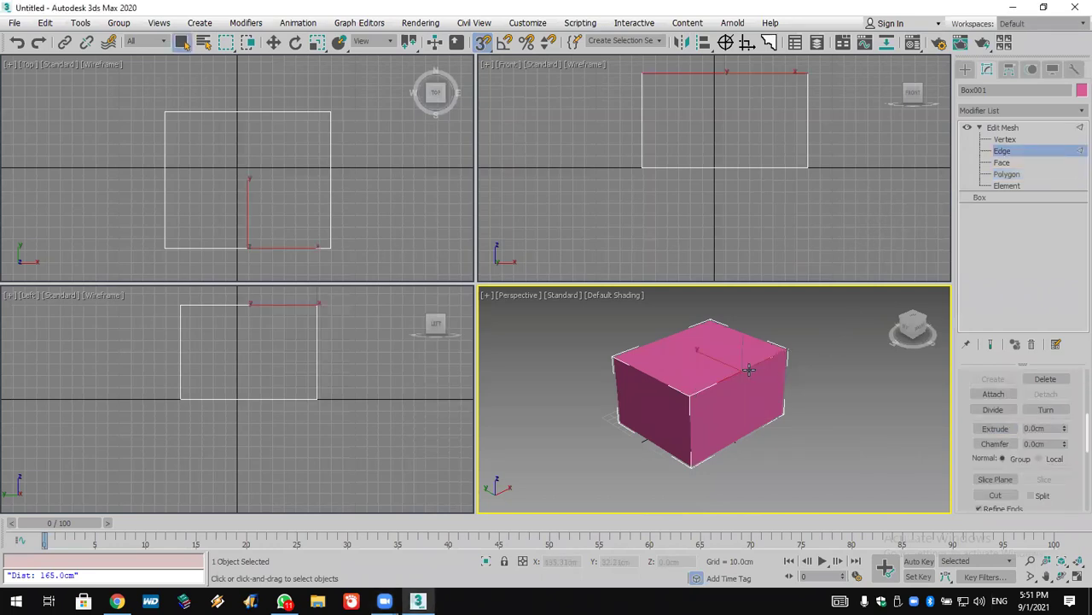
{"action": "left_click", "coordinate": [995, 443]}
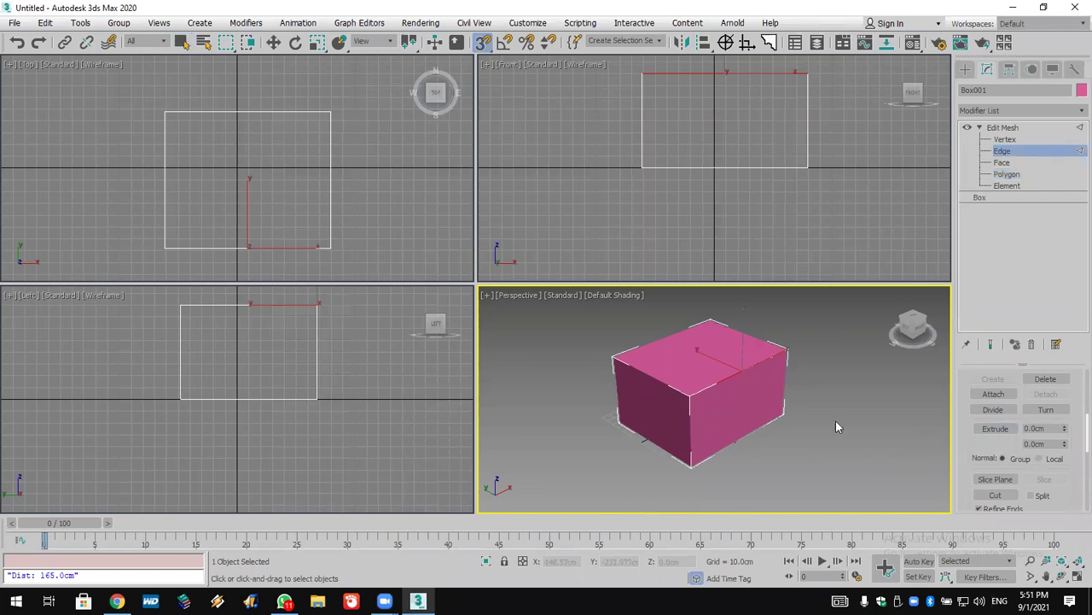
{"action": "left_click_drag", "start_coordinate": [747, 385], "coordinate": [743, 286]}
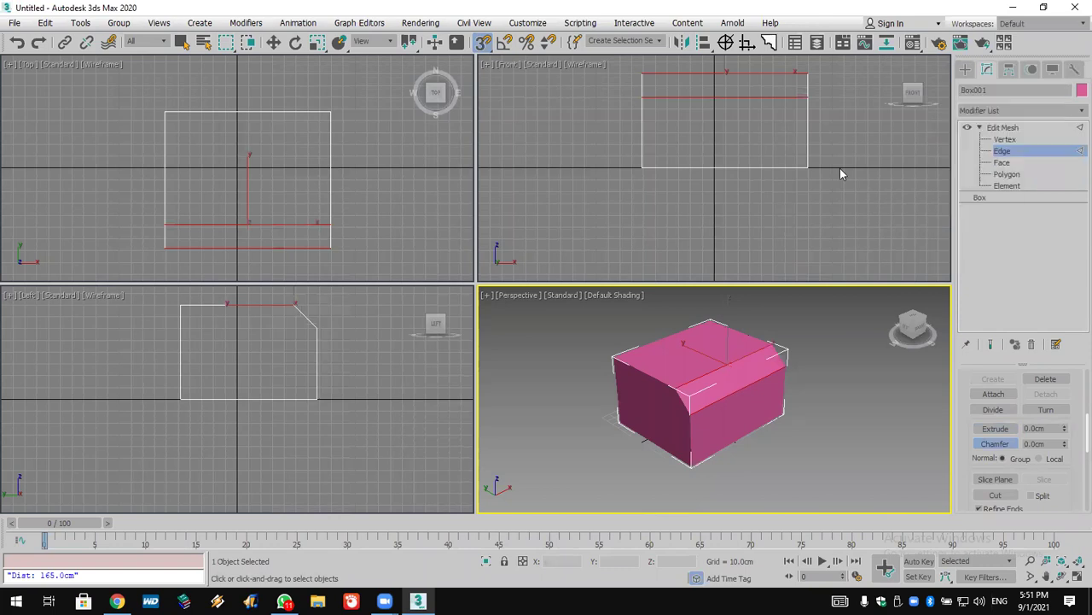
Step: Extrude the top polygon upward and the vertical negative Y side polygon outward, then exit polygon editing
{"action": "left_click", "coordinate": [1007, 174]}
{"action": "left_click", "coordinate": [733, 372]}
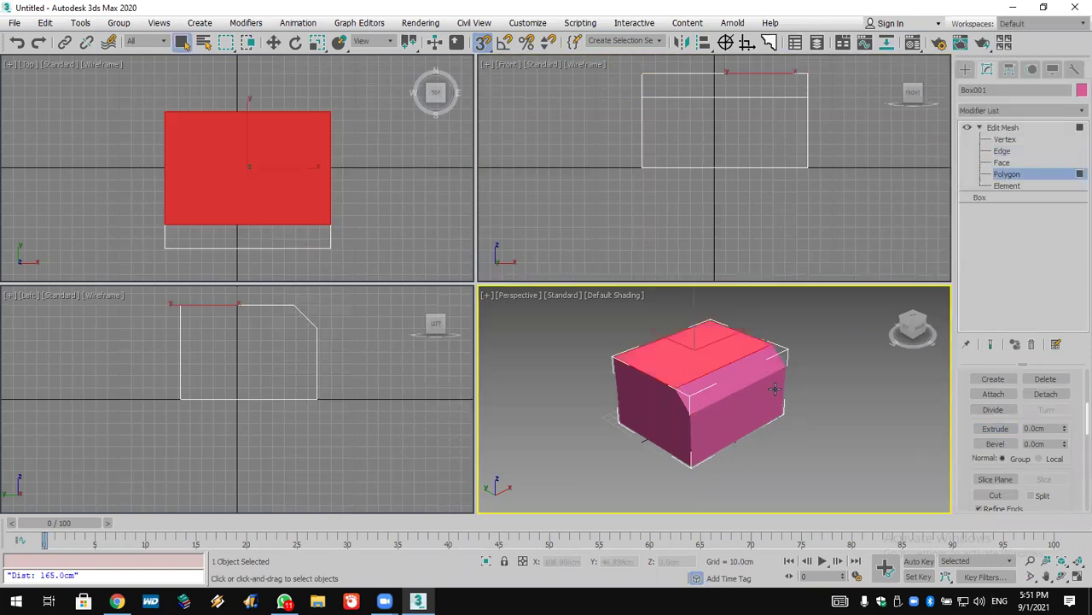
{"action": "left_click", "coordinate": [992, 430]}
{"action": "left_click", "coordinate": [986, 432]}
{"action": "left_click", "coordinate": [695, 334]}
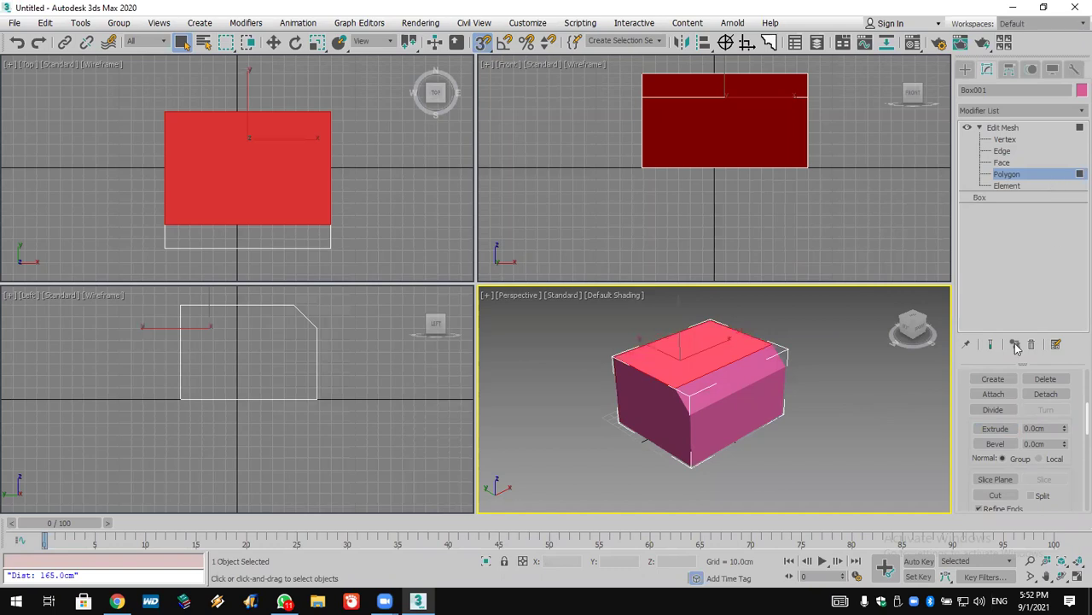
{"action": "left_click", "coordinate": [995, 428]}
{"action": "left_click_drag", "start_coordinate": [695, 349], "coordinate": [690, 213]}
{"action": "left_click_drag", "start_coordinate": [756, 390], "coordinate": [767, 159]}
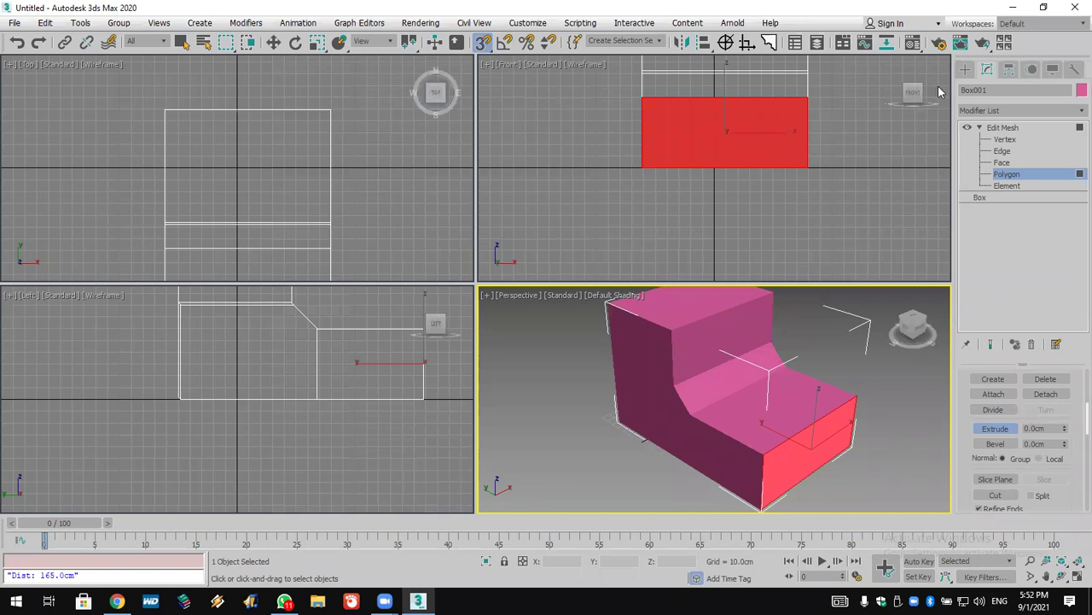
{"action": "left_click", "coordinate": [965, 69]}
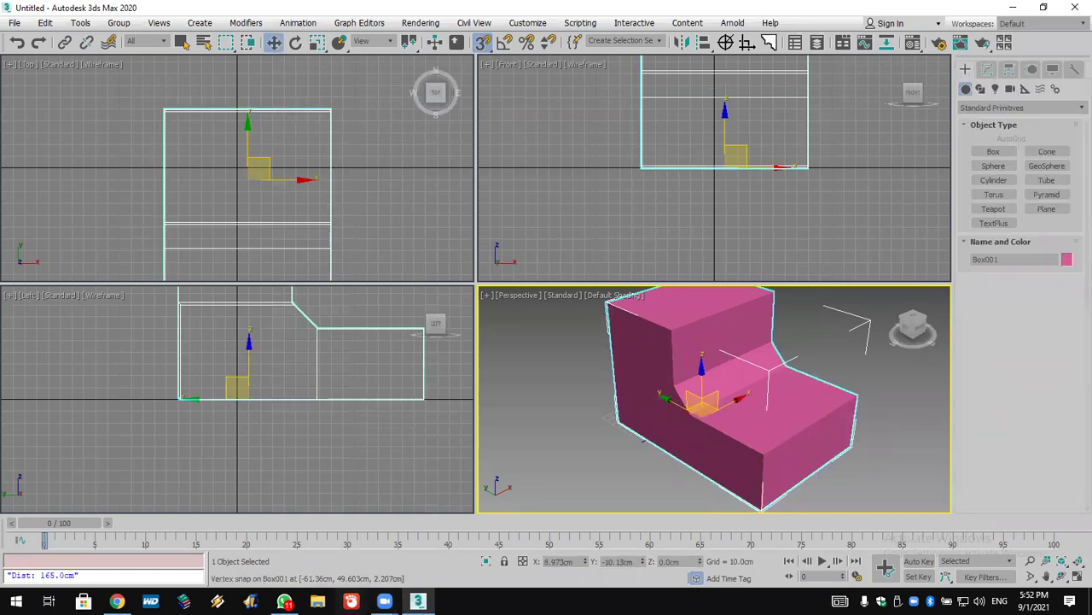
Step: Switch to Photos to examine the house reference image Untitled.jpg, then return to 3ds Max
{"action": "left_click", "coordinate": [418, 601]}
{"action": "double_click", "coordinate": [510, 181]}
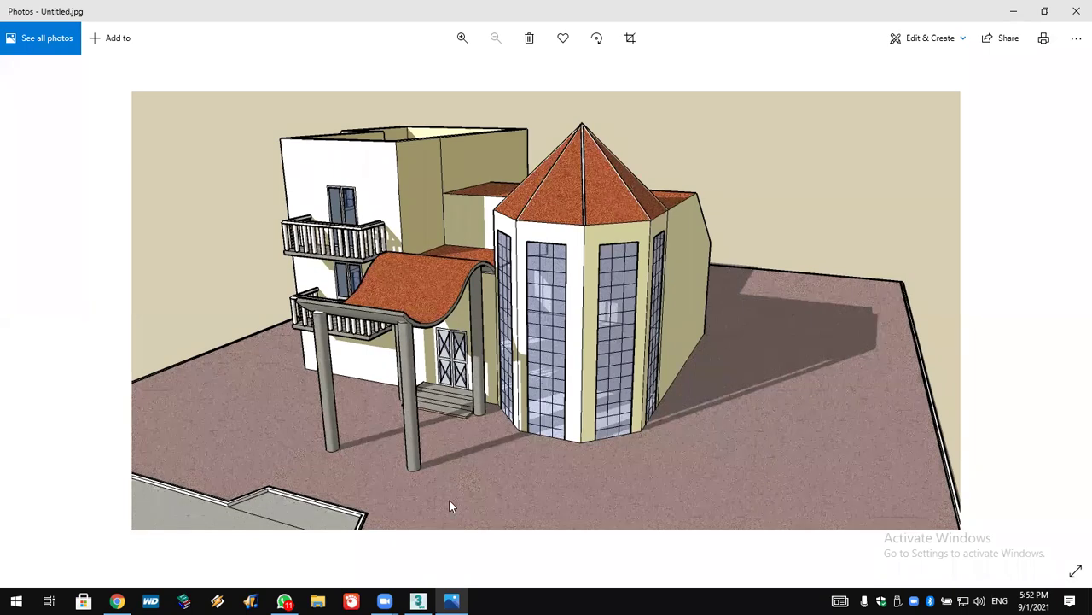
{"action": "left_click", "coordinate": [418, 601]}
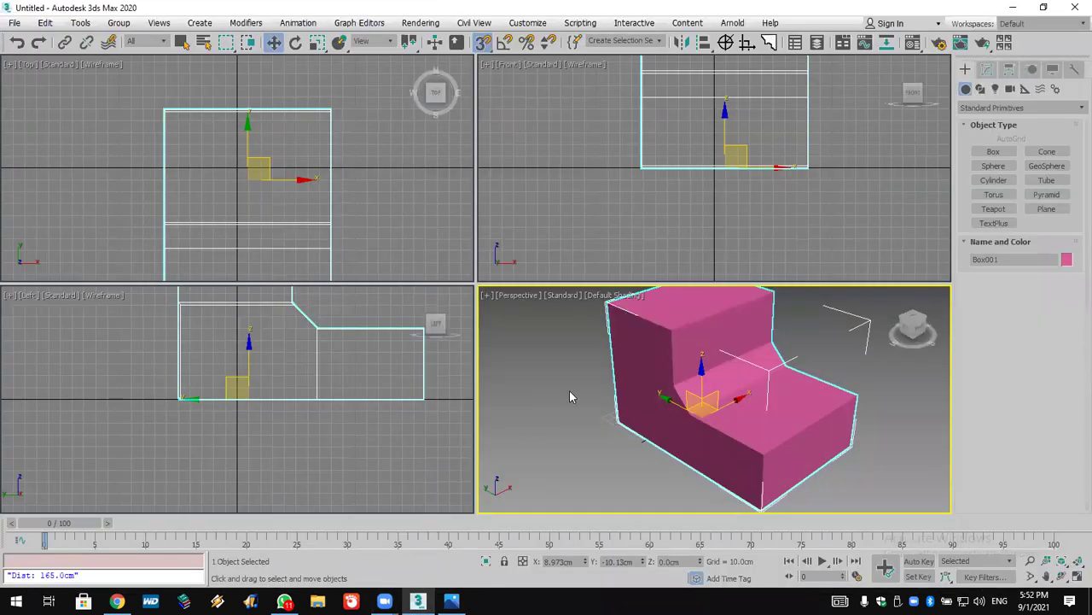
Step: Reset the scene without saving the extruded and chamfered box
{"action": "left_click", "coordinate": [15, 23]}
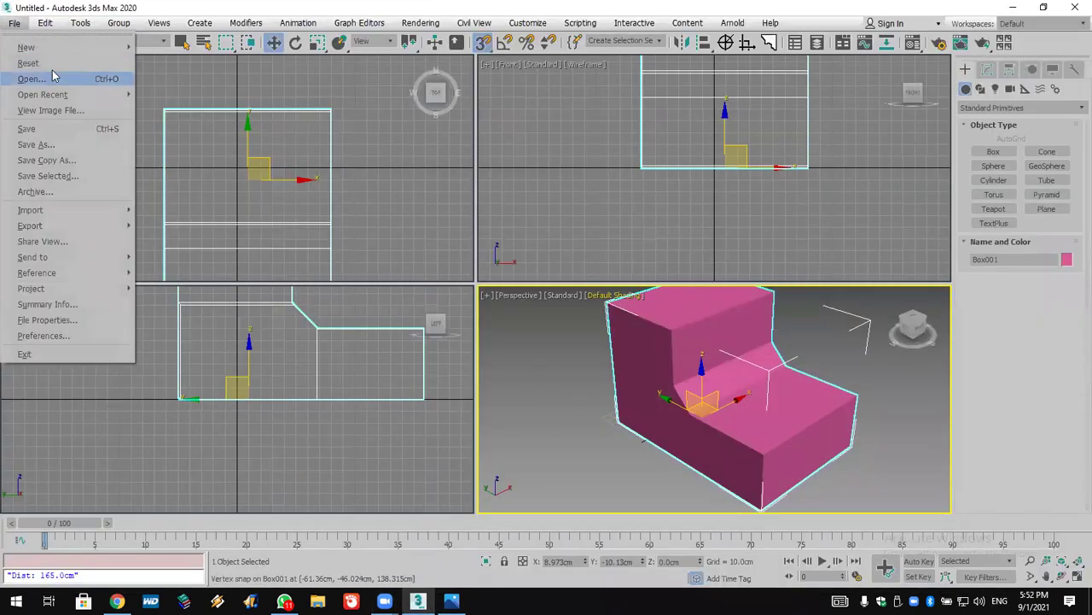
{"action": "left_click", "coordinate": [54, 75]}
{"action": "left_click", "coordinate": [546, 320]}
{"action": "left_click", "coordinate": [501, 319]}
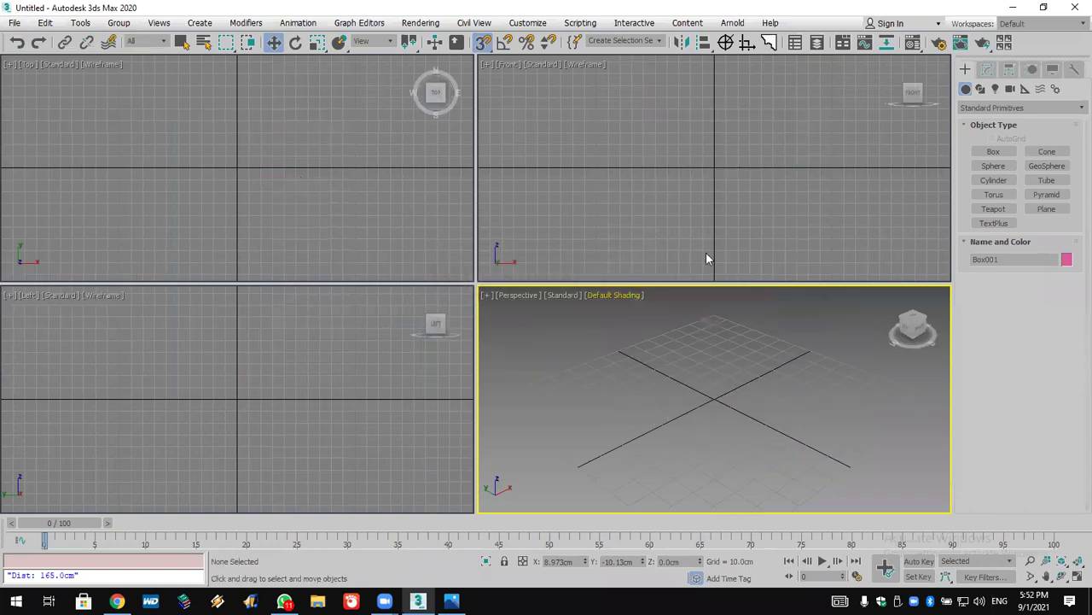
Step: Draw several overlapping spheres of different sizes in the Top viewport
{"action": "left_click", "coordinate": [993, 166]}
{"action": "left_click_drag", "start_coordinate": [129, 155], "coordinate": [189, 162]}
{"action": "right_click", "coordinate": [150, 163]}
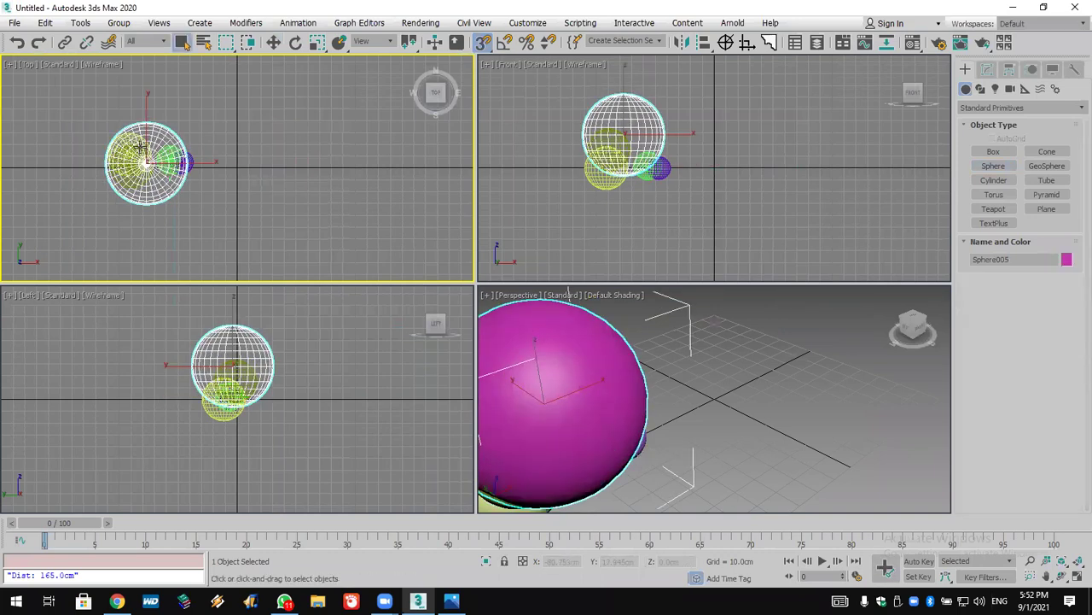
Step: Select the smaller yellow-green sphere overlapped by the large magenta sphere and lock the selection
{"action": "left_click", "coordinate": [139, 147]}
{"action": "left_click", "coordinate": [137, 147]}
{"action": "left_click", "coordinate": [125, 151]}
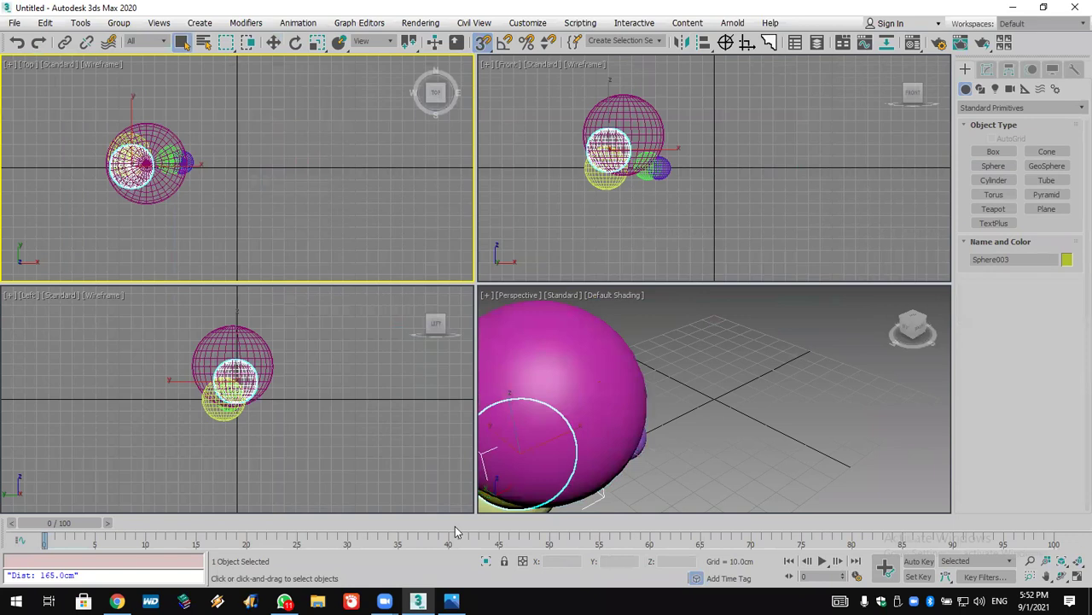
{"action": "left_click", "coordinate": [504, 564]}
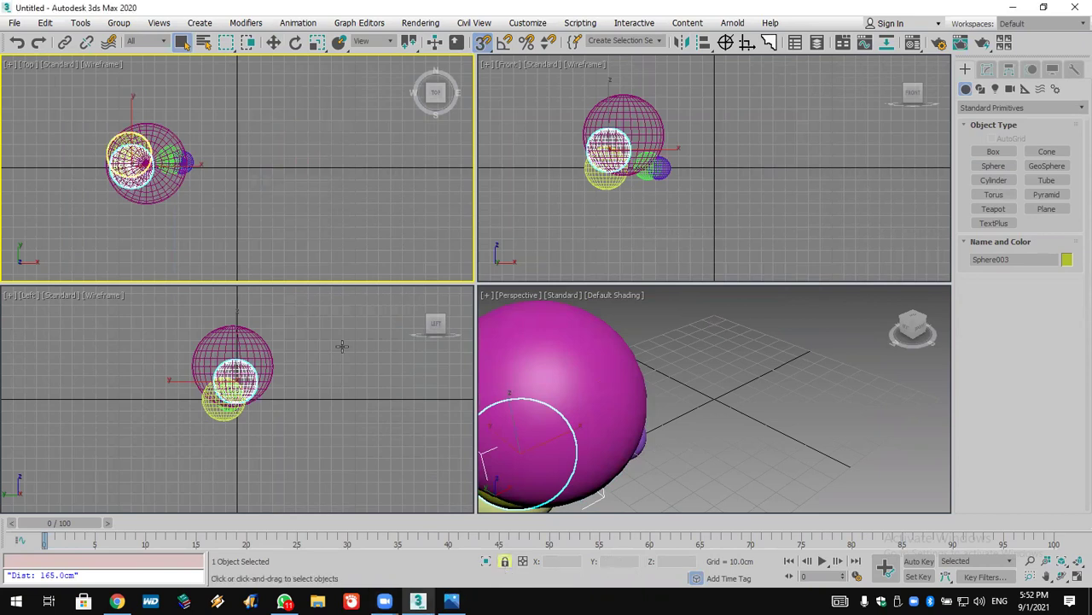
Step: Clone the locked sphere along the positive X direction in the Top viewport, using the Copy option with 5 copies
{"action": "left_click", "coordinate": [274, 41]}
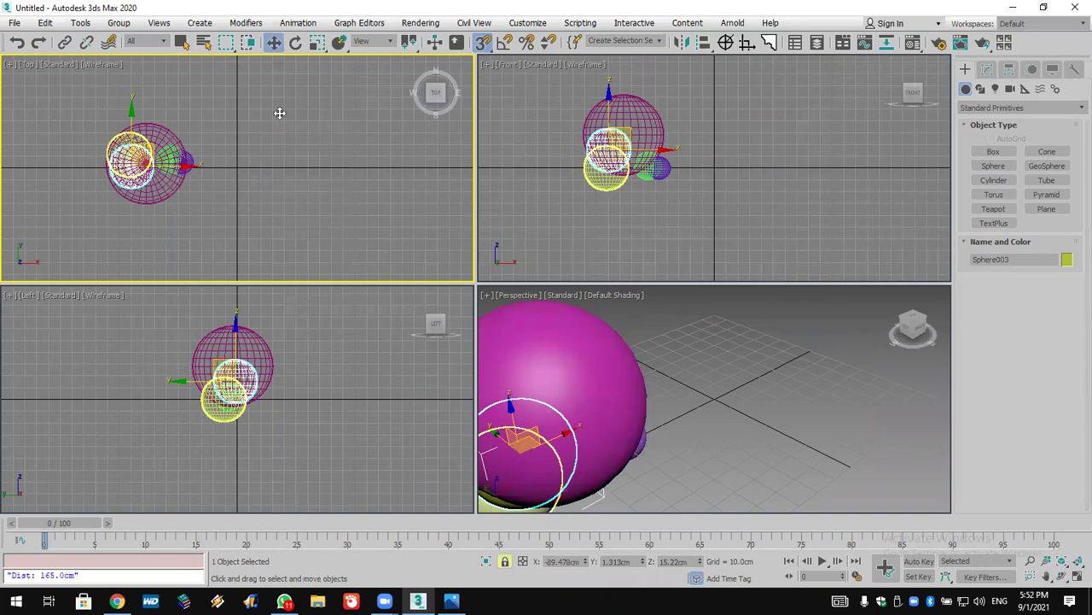
{"action": "mouse_move", "coordinate": [122, 160]}
{"action": "left_mouse_down", "text": "shift"}
{"action": "mouse_move", "coordinate": [353, 151]}
{"action": "mouse_move", "coordinate": [356, 161]}
{"action": "left_mouse_up", "text": "shift"}
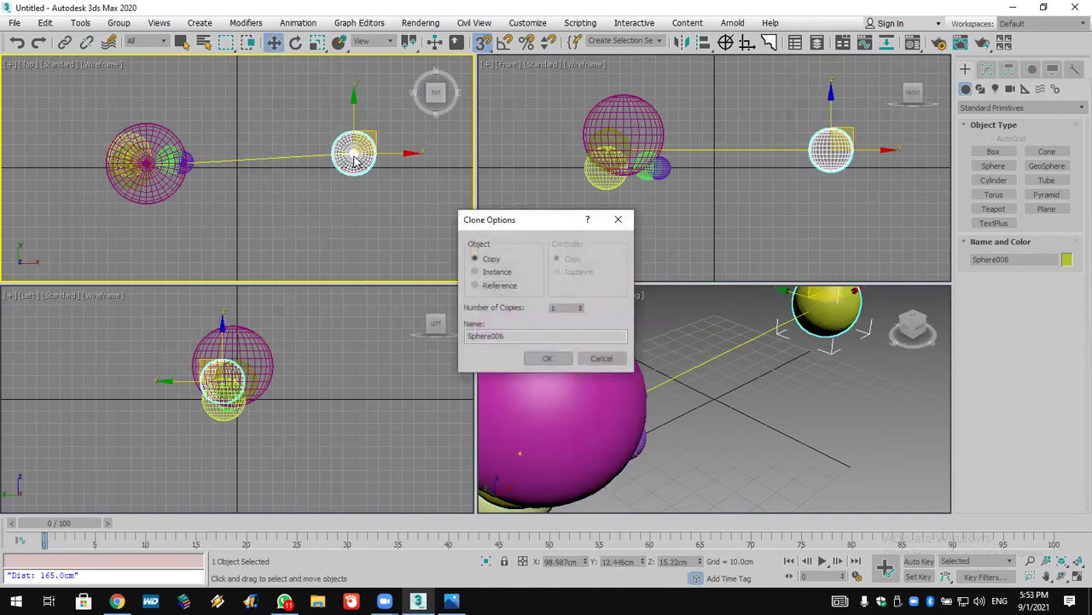
{"action": "left_click", "coordinate": [597, 358]}
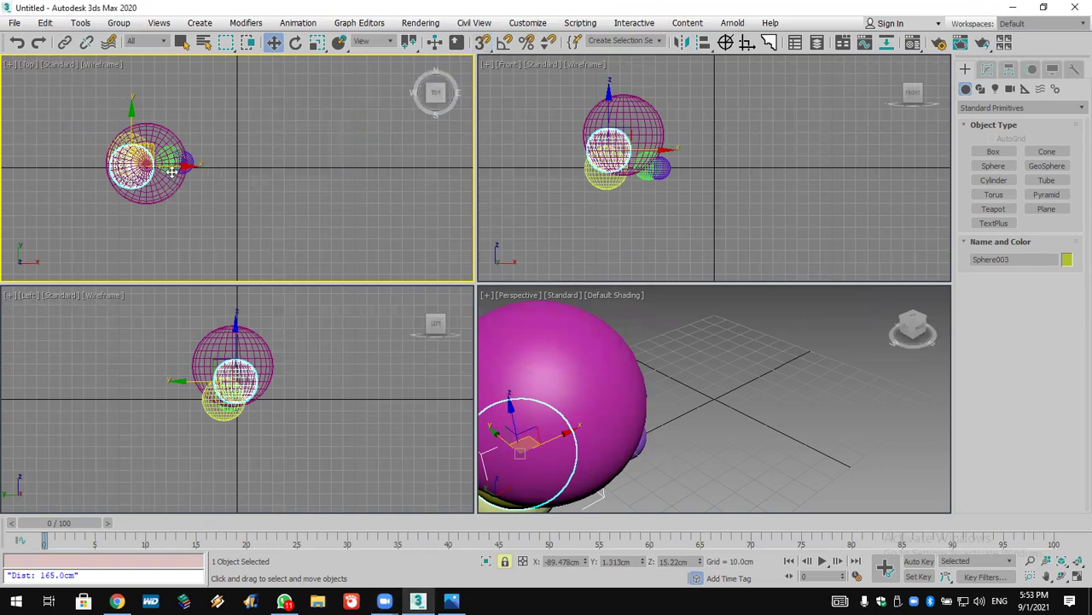
{"action": "mouse_move", "coordinate": [173, 165]}
{"action": "left_mouse_down", "text": "shift"}
{"action": "mouse_move", "coordinate": [261, 158]}
{"action": "mouse_move", "coordinate": [354, 129]}
{"action": "mouse_move", "coordinate": [302, 134]}
{"action": "left_mouse_up", "text": "shift"}
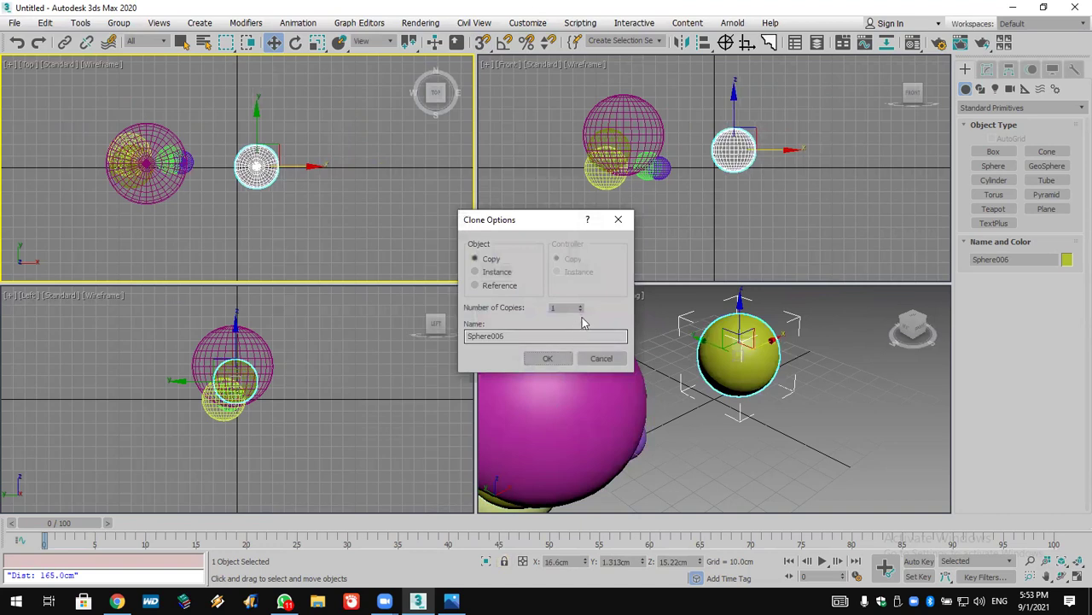
{"action": "left_click", "coordinate": [581, 304]}
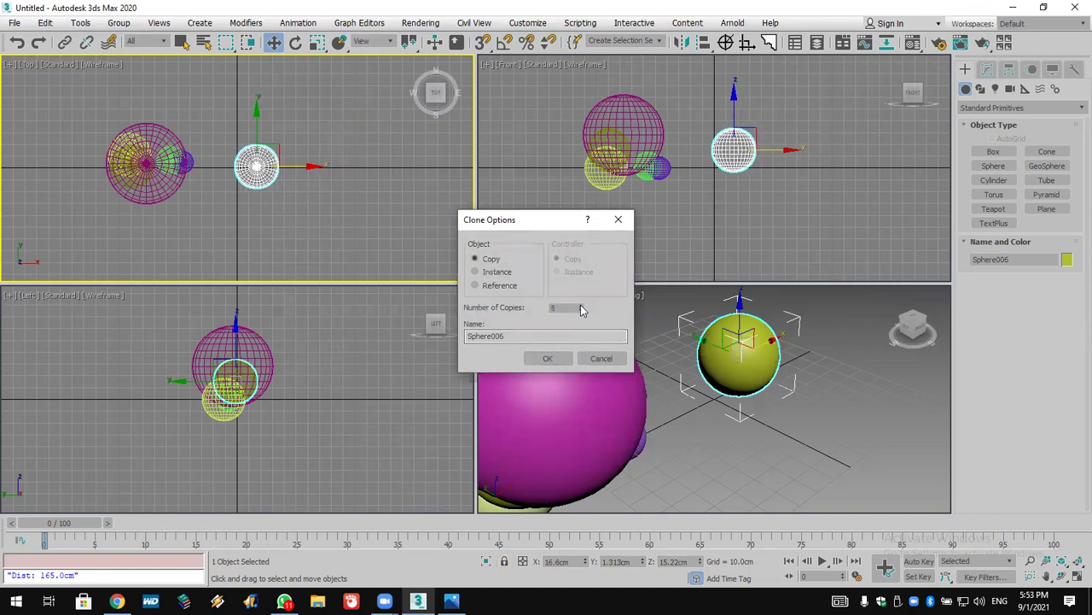
{"action": "left_click", "coordinate": [547, 358]}
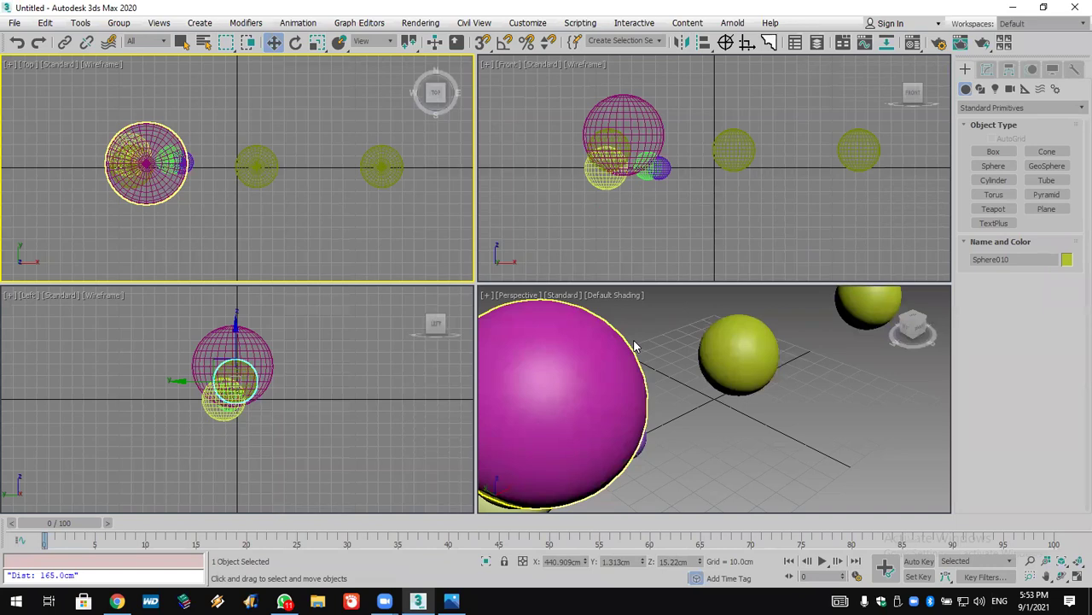
Step: Reset the scene without saving the spheres
{"action": "left_click", "coordinate": [15, 22]}
{"action": "left_click", "coordinate": [28, 64]}
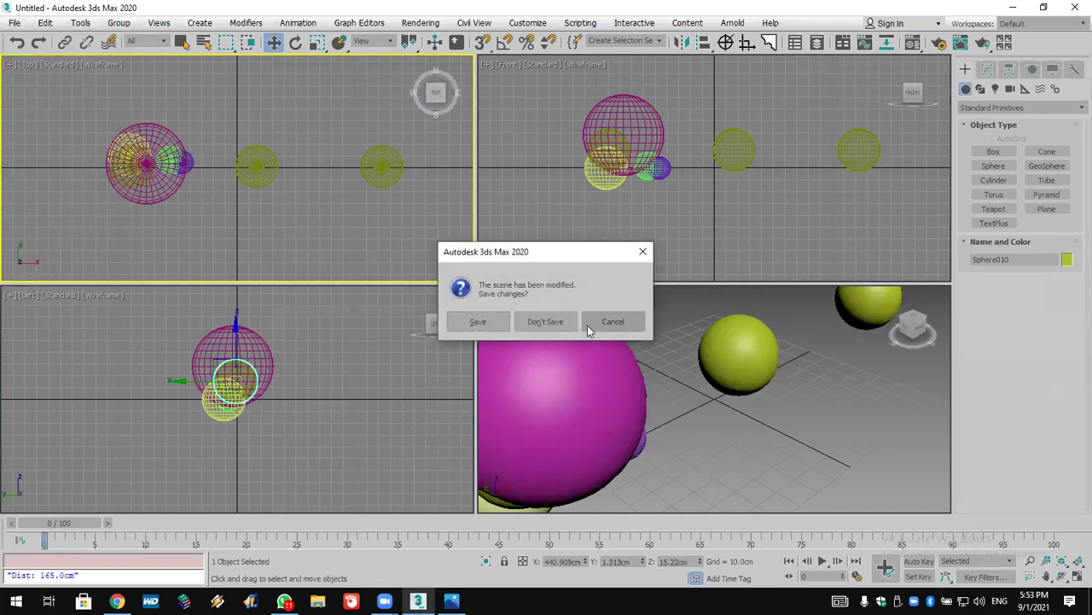
{"action": "left_click", "coordinate": [549, 322]}
{"action": "left_click", "coordinate": [505, 321]}
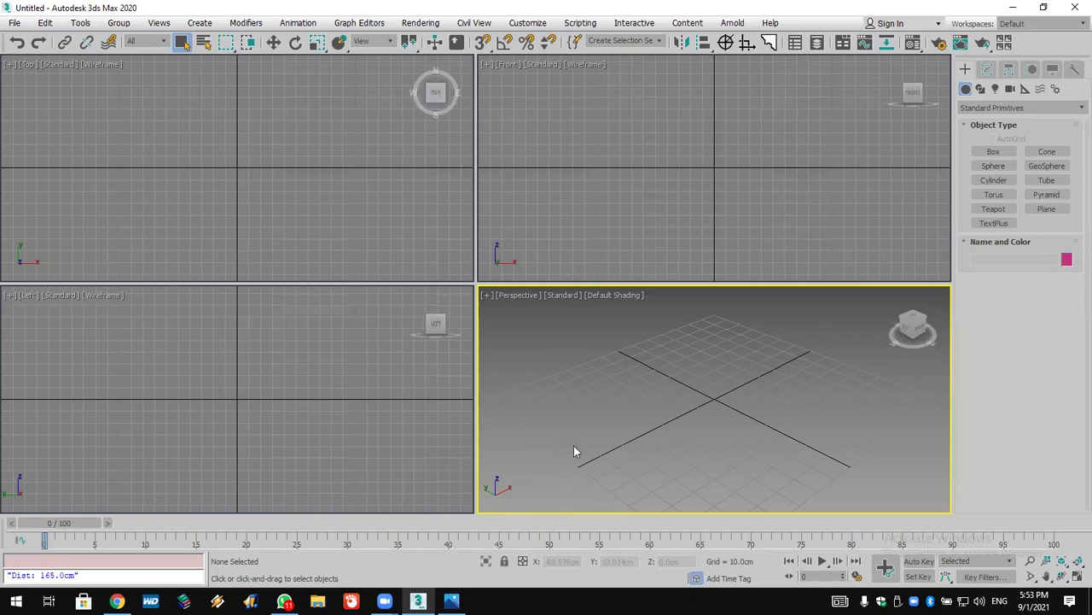
Step: Switch to Photos to examine the entrance door with crossed panes in Untitled.jpg, and return to 3ds Max
{"action": "left_click_drag", "start_coordinate": [581, 465], "coordinate": [811, 358]}
{"action": "key", "text": "alt+Tab"}
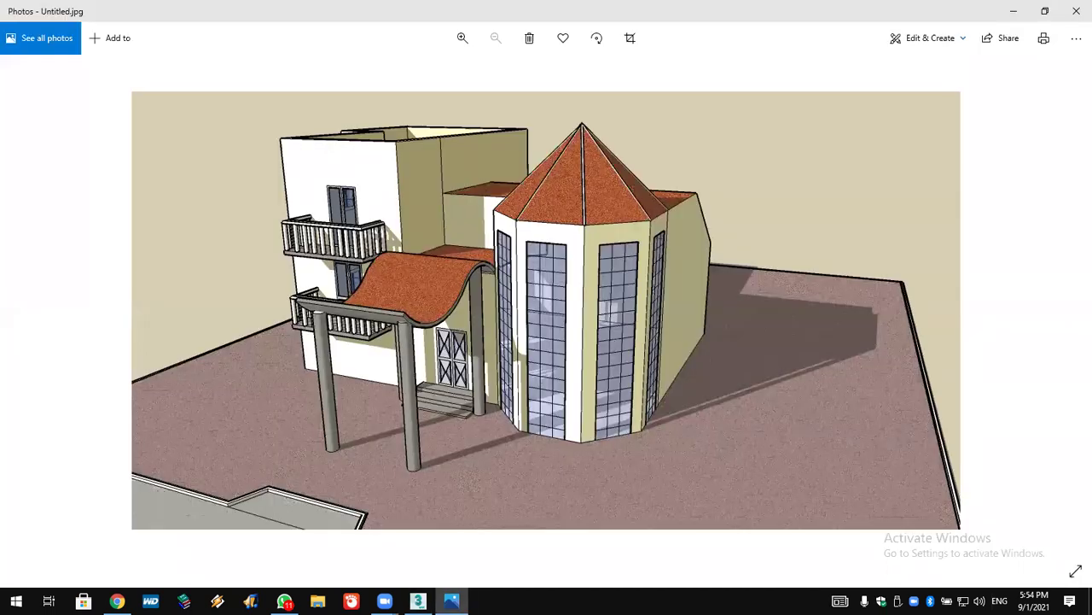
{"action": "scroll", "coordinate": [486, 410], "scroll_direction": "up", "scroll_amount": 2}
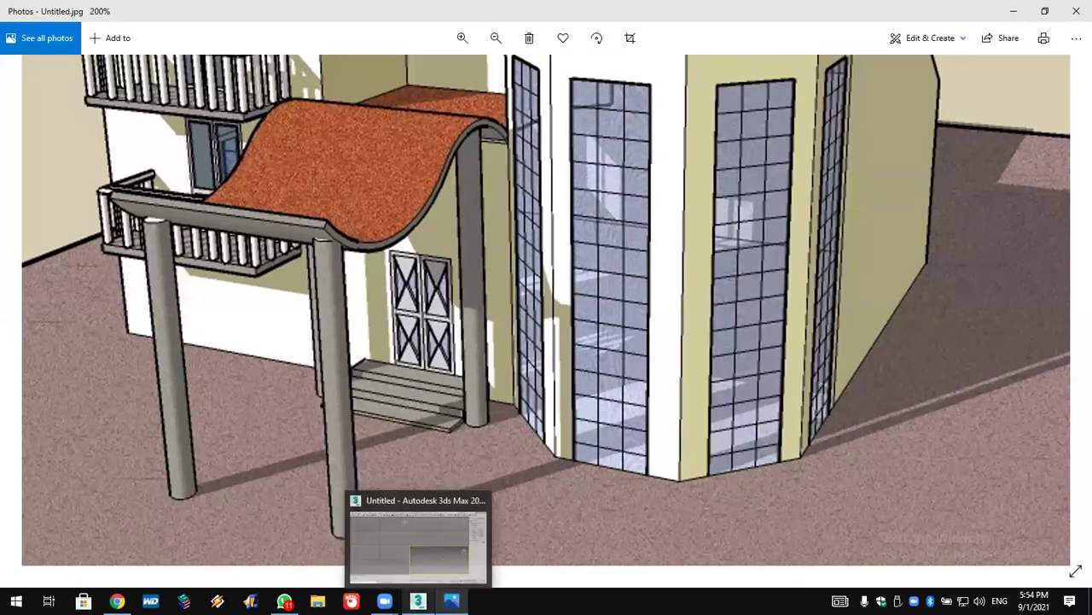
{"action": "left_click", "coordinate": [418, 601]}
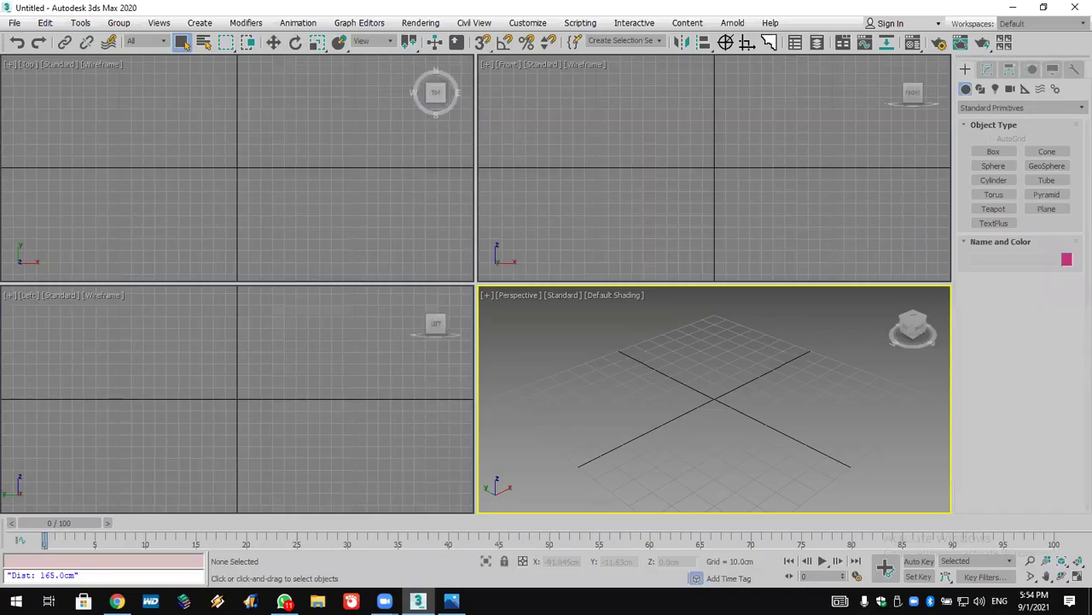
Step: Create a plane about 76 cm long and 41 cm wide in the Front viewport, with 2 length and 2 width segments
{"action": "left_click", "coordinate": [980, 90]}
{"action": "left_click", "coordinate": [965, 89]}
{"action": "left_click", "coordinate": [1058, 210]}
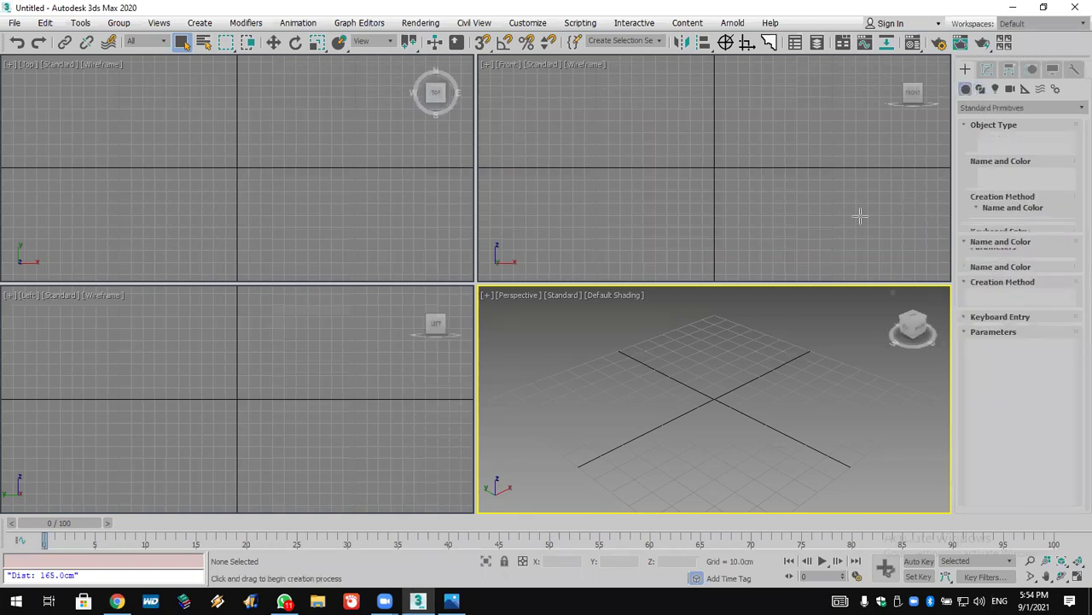
{"action": "left_click_drag", "start_coordinate": [702, 80], "coordinate": [753, 171]}
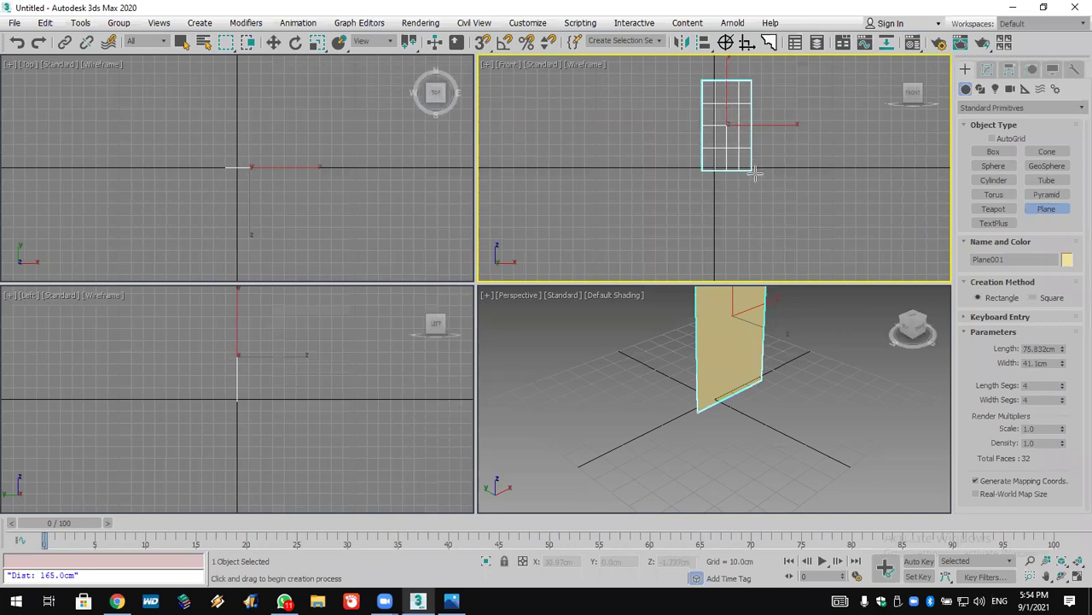
{"action": "left_click", "coordinate": [1062, 388]}
{"action": "left_click", "coordinate": [1062, 389]}
{"action": "left_click", "coordinate": [1063, 402]}
{"action": "left_click", "coordinate": [1063, 402]}
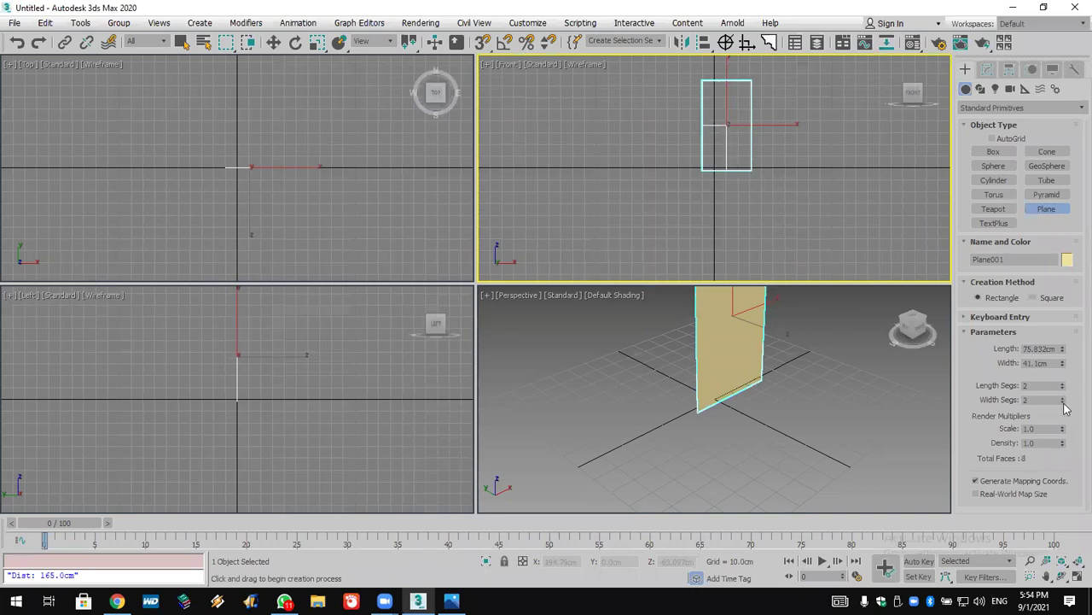
Step: Apply a Lattice modifier to the plane and limit it to Struts Only from Edges
{"action": "left_click", "coordinate": [986, 69]}
{"action": "left_click", "coordinate": [997, 110]}
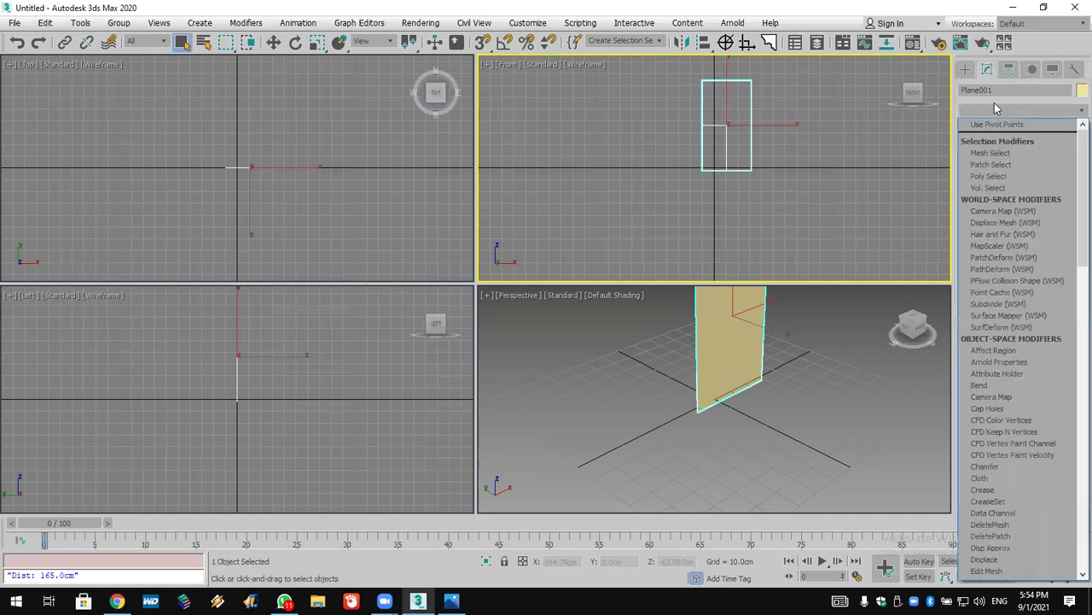
{"action": "type", "text": "lat"}
{"action": "left_click", "coordinate": [1006, 121]}
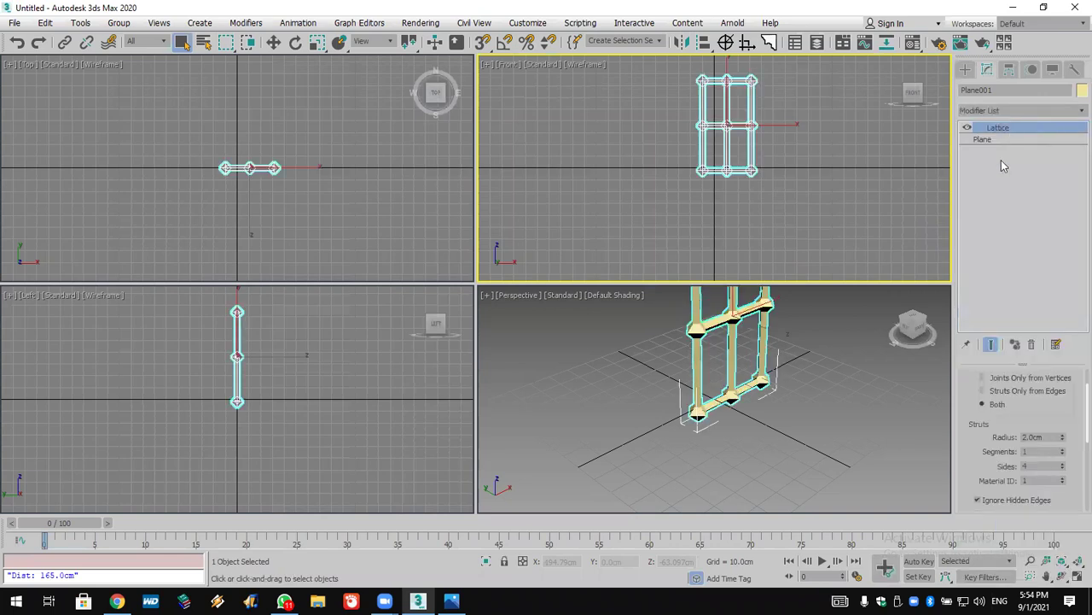
{"action": "left_click", "coordinate": [1017, 390]}
Step: Set the lattice struts to 5 sides and 0.5 cm radius, with Ignore Hidden Edges turned off
{"action": "middle_click_drag", "start_coordinate": [854, 409], "coordinate": [902, 470]}
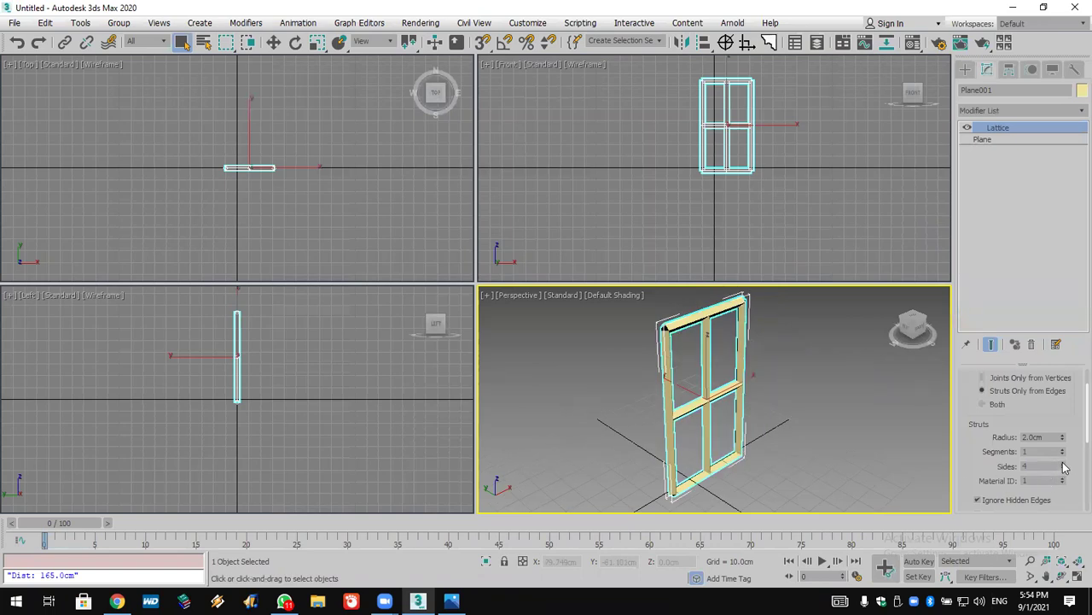
{"action": "left_click", "coordinate": [1064, 464]}
{"action": "left_click_drag", "start_coordinate": [990, 469], "coordinate": [987, 424]}
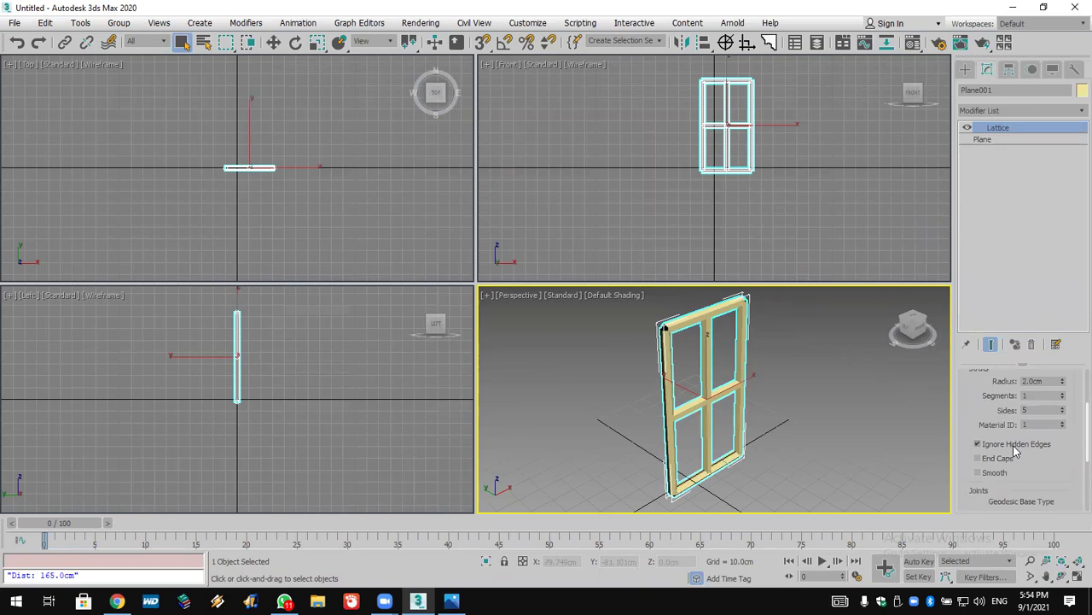
{"action": "left_click", "coordinate": [1015, 447]}
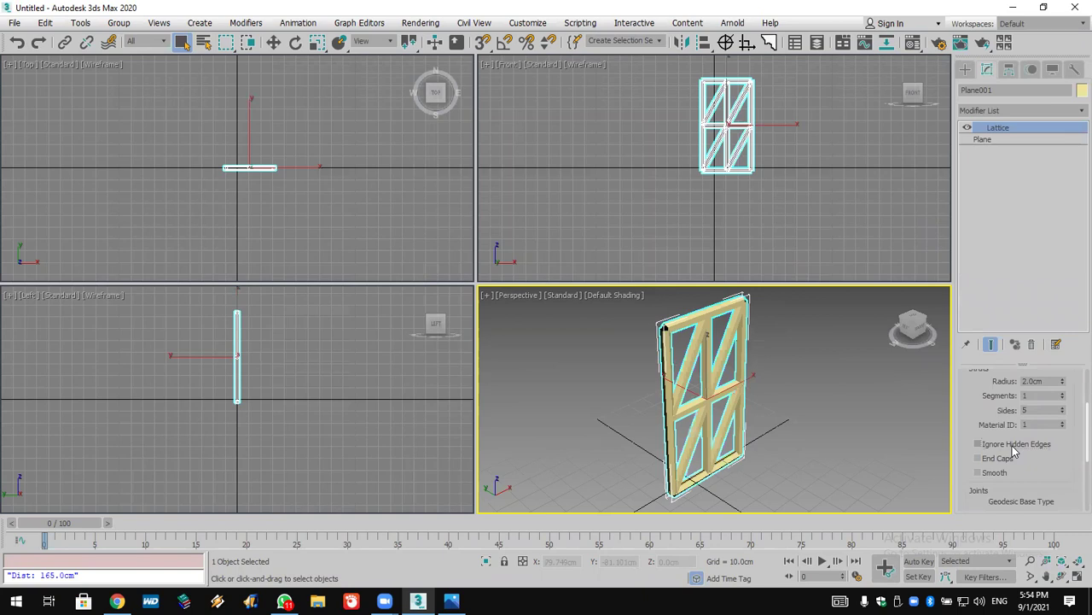
{"action": "left_click_drag", "start_coordinate": [1064, 385], "coordinate": [1065, 391]}
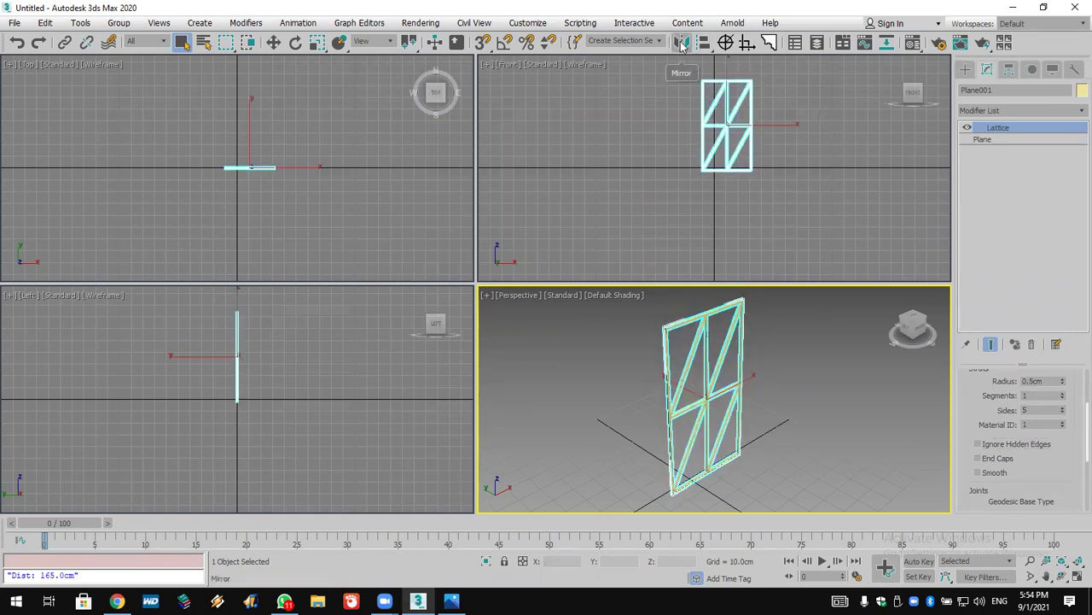
Step: Mirror the lattice about the X axis as a copy to form crossed diagonals, and deselect it
{"action": "left_click", "coordinate": [682, 44]}
{"action": "left_click", "coordinate": [531, 331]}
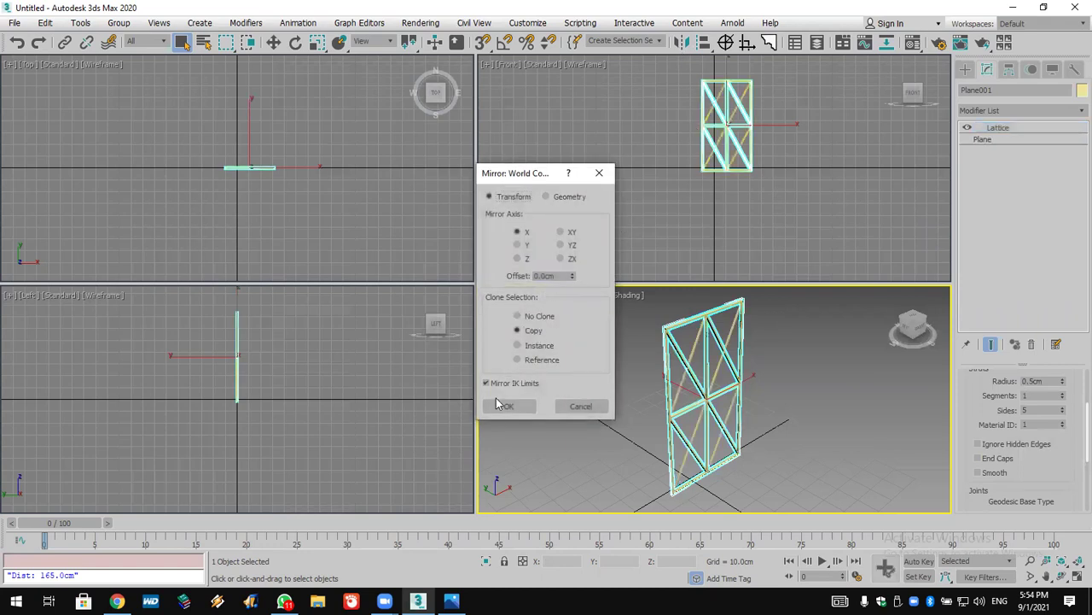
{"action": "left_click", "coordinate": [503, 406]}
{"action": "left_click", "coordinate": [799, 436]}
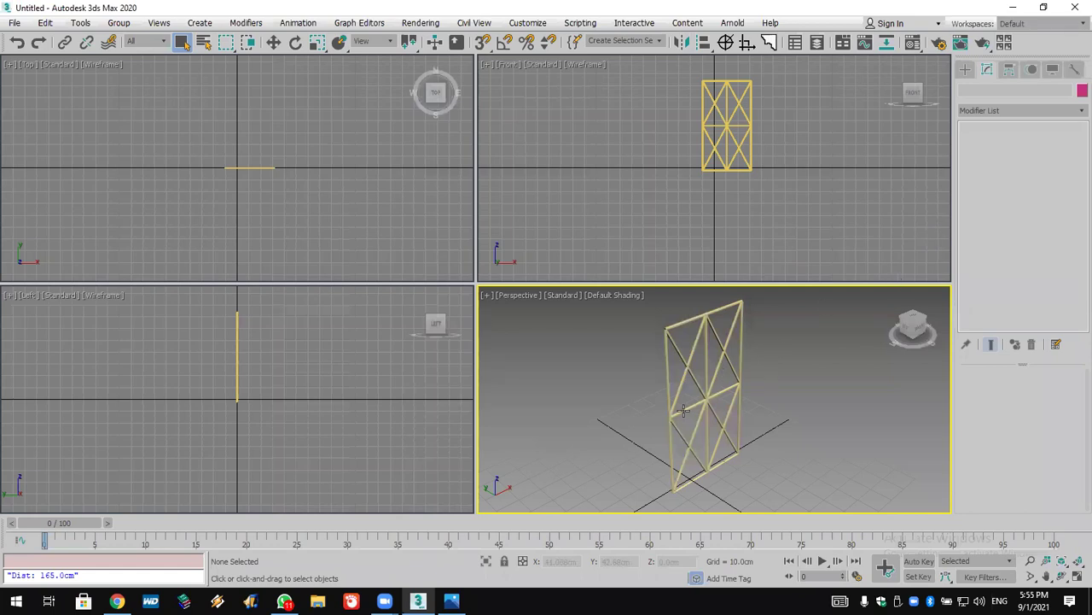
Step: Toggle Ignore Hidden Edges on and off for the original lattice to compare its diagonals, and deselect it
{"action": "left_click", "coordinate": [710, 382]}
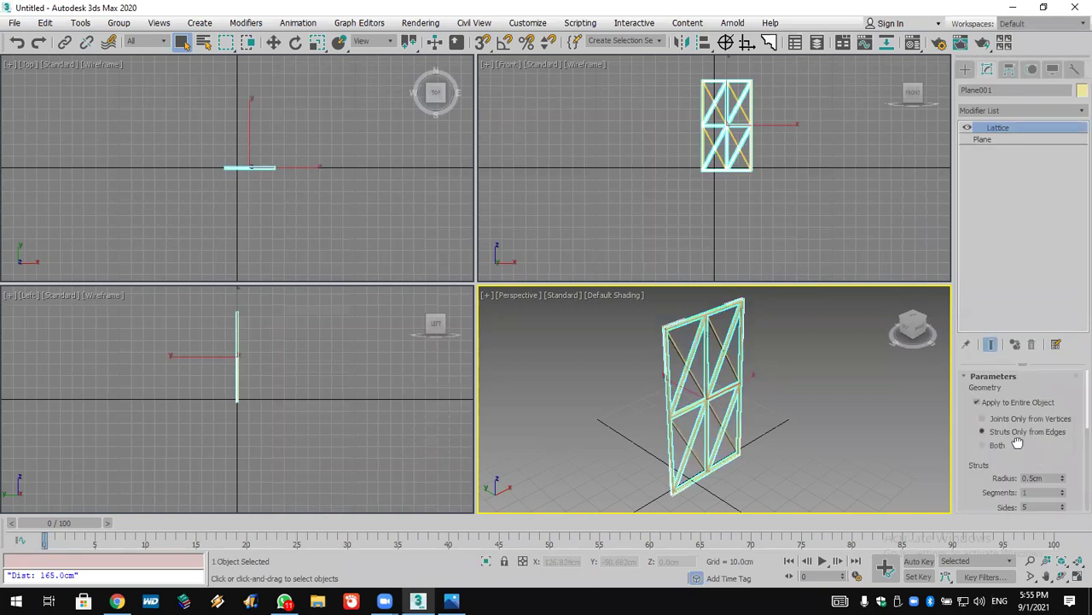
{"action": "scroll", "coordinate": [1004, 362], "scroll_direction": "down", "scroll_amount": 3}
{"action": "left_click_drag", "start_coordinate": [985, 420], "coordinate": [993, 541]}
{"action": "scroll", "coordinate": [1017, 419], "scroll_direction": "down", "scroll_amount": 3}
{"action": "scroll", "coordinate": [1017, 419], "scroll_direction": "up", "scroll_amount": 2}
{"action": "left_click", "coordinate": [1020, 408]}
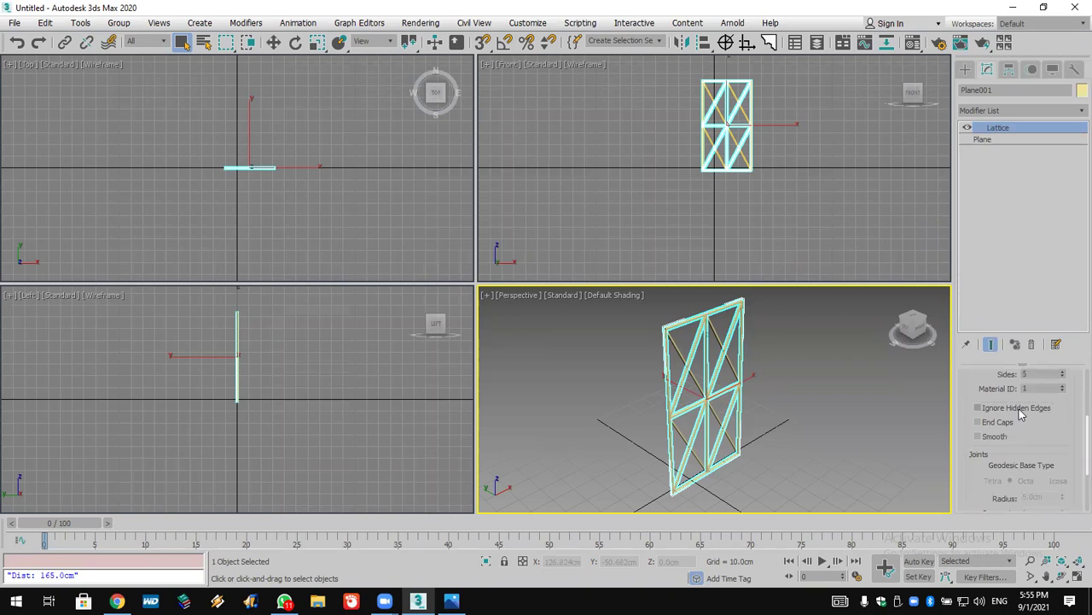
{"action": "left_click", "coordinate": [1020, 408]}
{"action": "left_click", "coordinate": [1020, 408]}
{"action": "left_click", "coordinate": [1020, 408]}
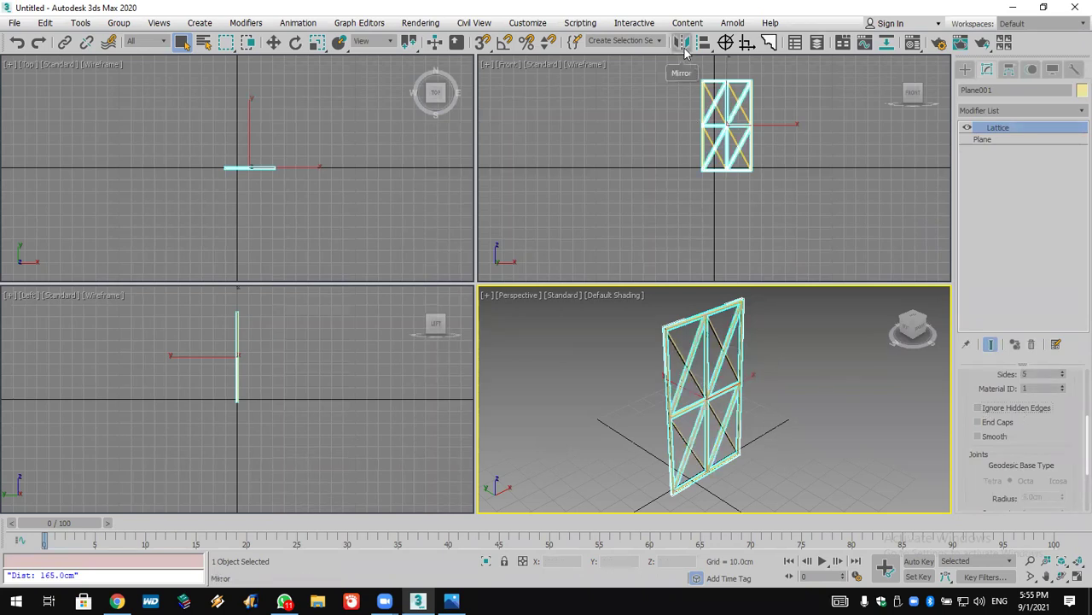
{"action": "left_click", "coordinate": [744, 410]}
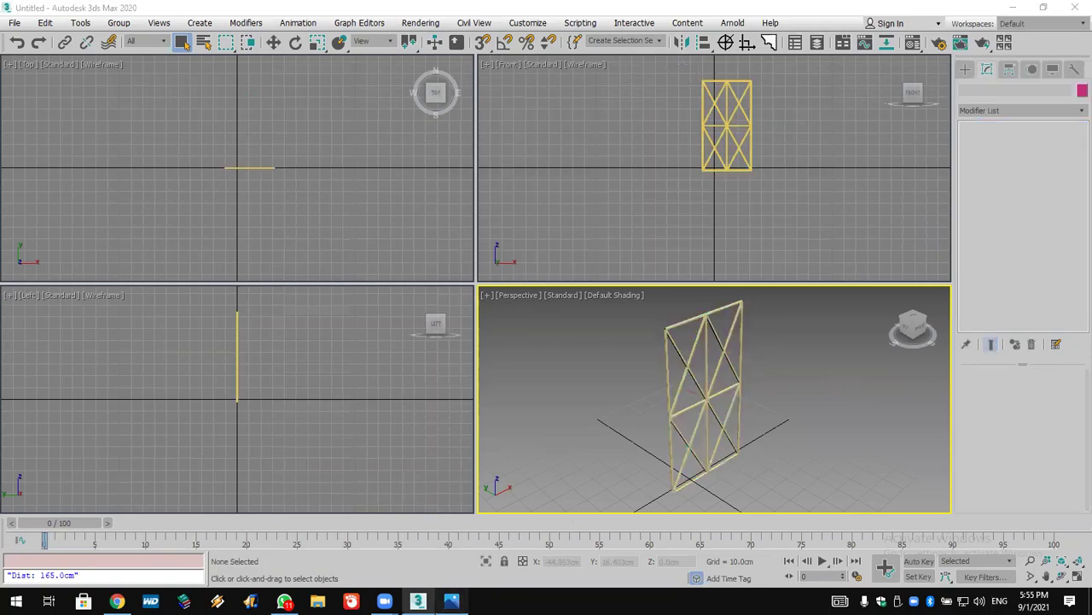
Step: Switch to Photos to examine the wavy roof and entrance area of Untitled.jpg, and return to 3ds Max
{"action": "left_click", "coordinate": [451, 600]}
{"action": "double_click", "coordinate": [548, 379]}
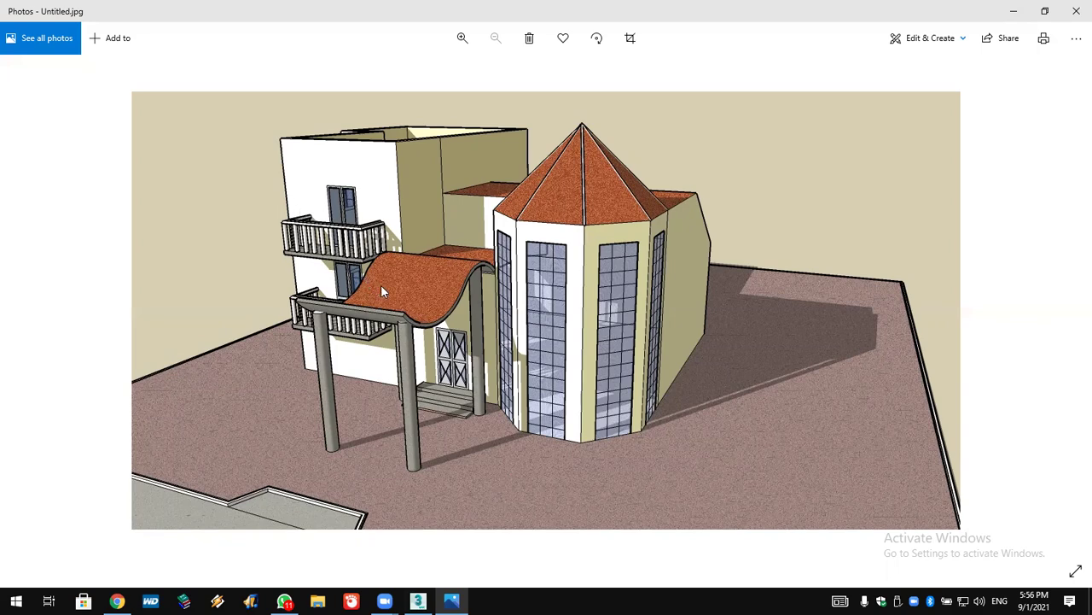
{"action": "scroll", "coordinate": [381, 284], "scroll_direction": "up", "scroll_amount": 3}
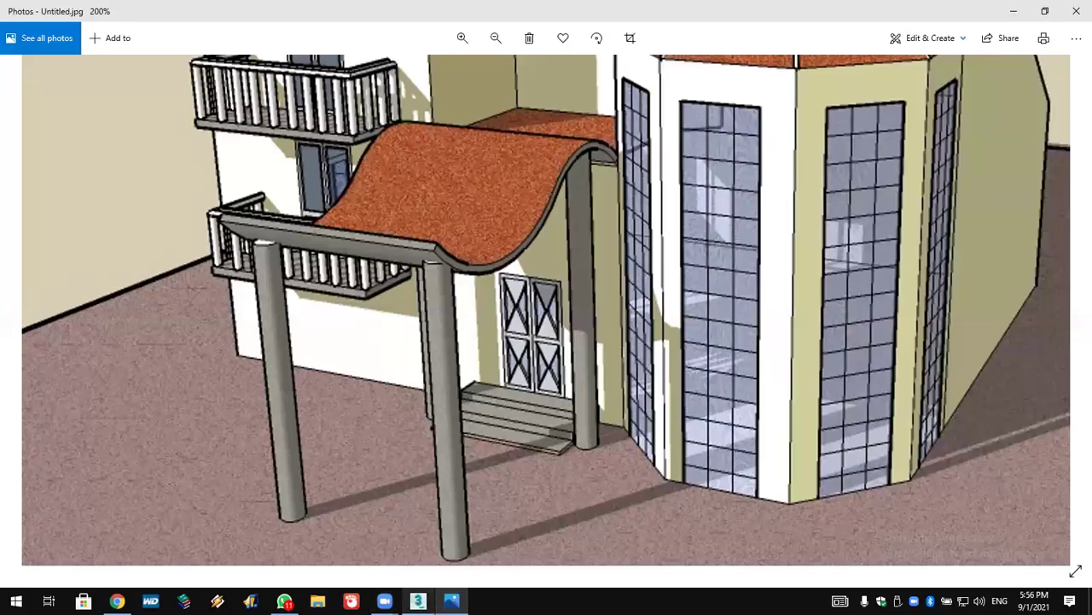
{"action": "left_click", "coordinate": [418, 601]}
Step: Reset the scene without saving the mirrored lattice frame
{"action": "left_click", "coordinate": [15, 23]}
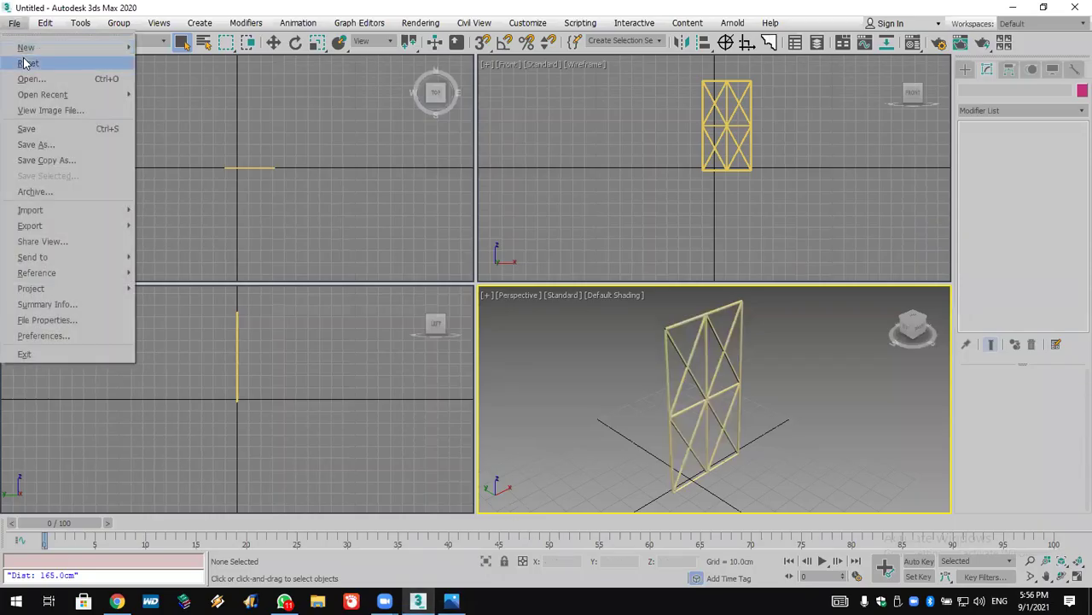
{"action": "left_click", "coordinate": [28, 63]}
{"action": "left_click", "coordinate": [541, 321]}
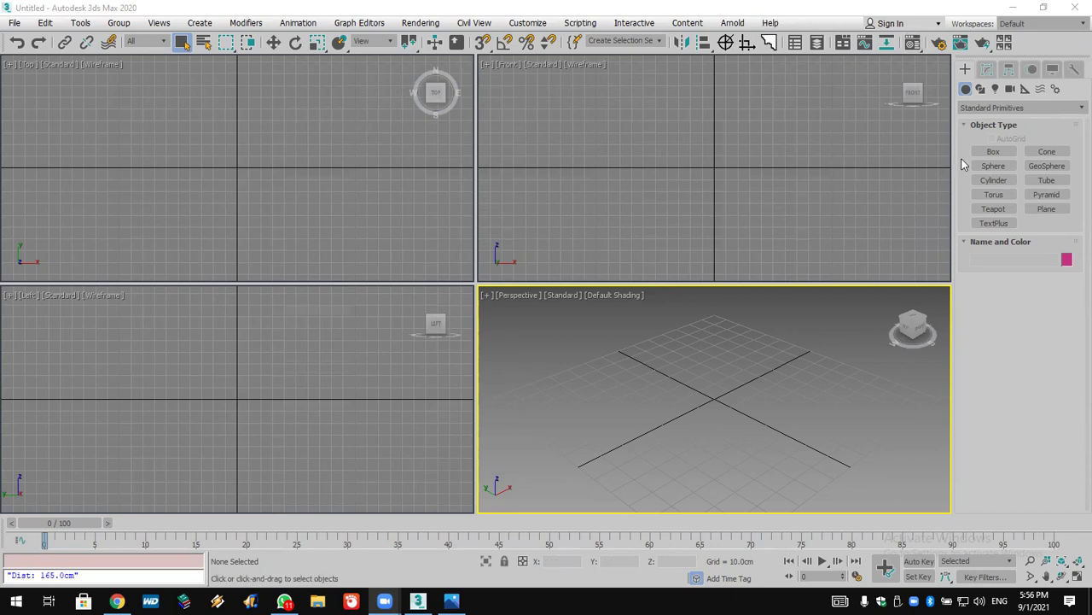
Step: Create two overlapping boxes in the Top view, about 97 × 97 cm and about 99 × 75 × 33 cm
{"action": "left_click", "coordinate": [993, 151]}
{"action": "left_click_drag", "start_coordinate": [159, 88], "coordinate": [273, 203]}
{"action": "left_click", "coordinate": [274, 178]}
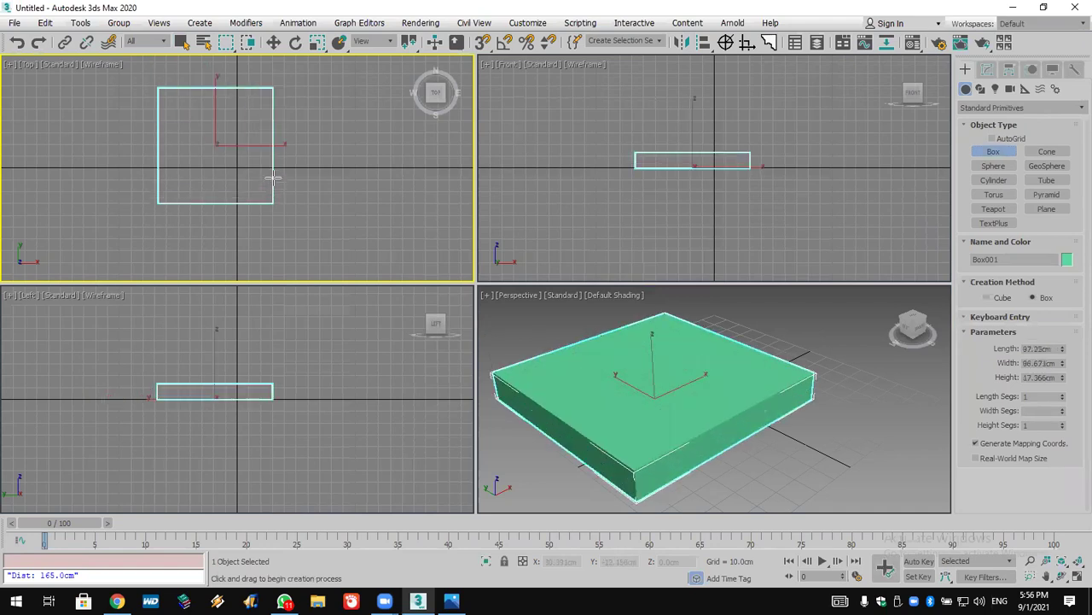
{"action": "left_click_drag", "start_coordinate": [323, 146], "coordinate": [234, 263]}
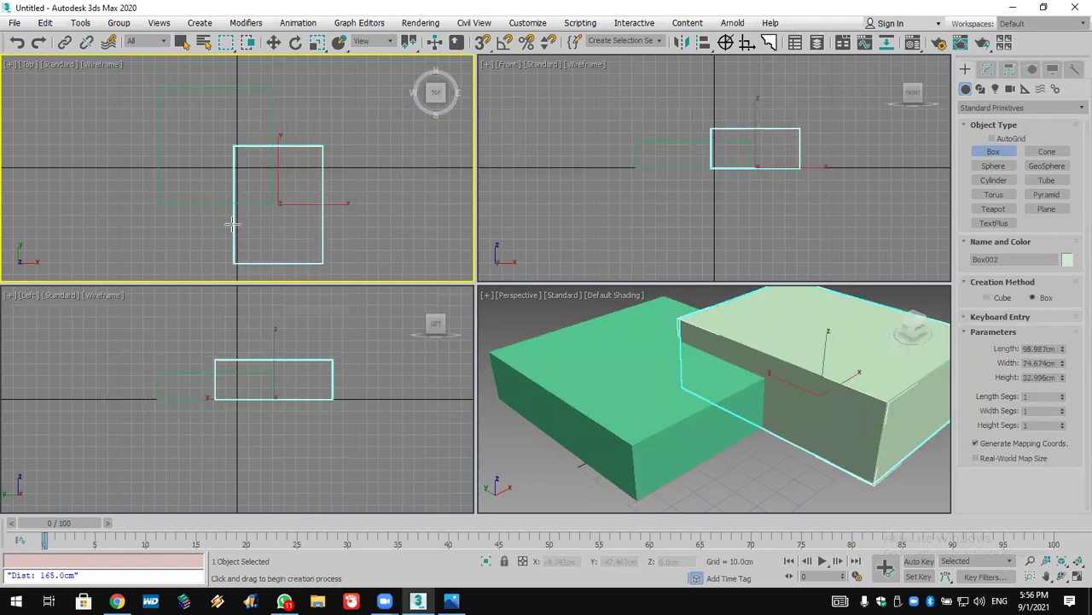
{"action": "left_click", "coordinate": [232, 224]}
{"action": "right_click", "coordinate": [351, 238]}
{"action": "right_click", "coordinate": [316, 200]}
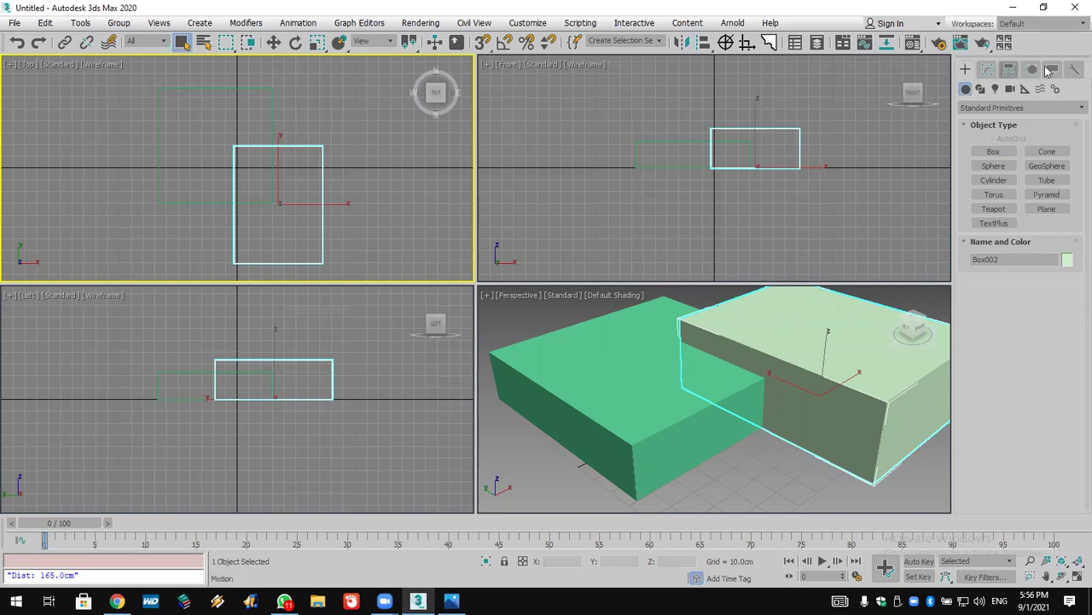
Step: Apply Edit Mesh to the second box and attach the first box to it
{"action": "left_click", "coordinate": [987, 70]}
{"action": "left_click", "coordinate": [992, 112]}
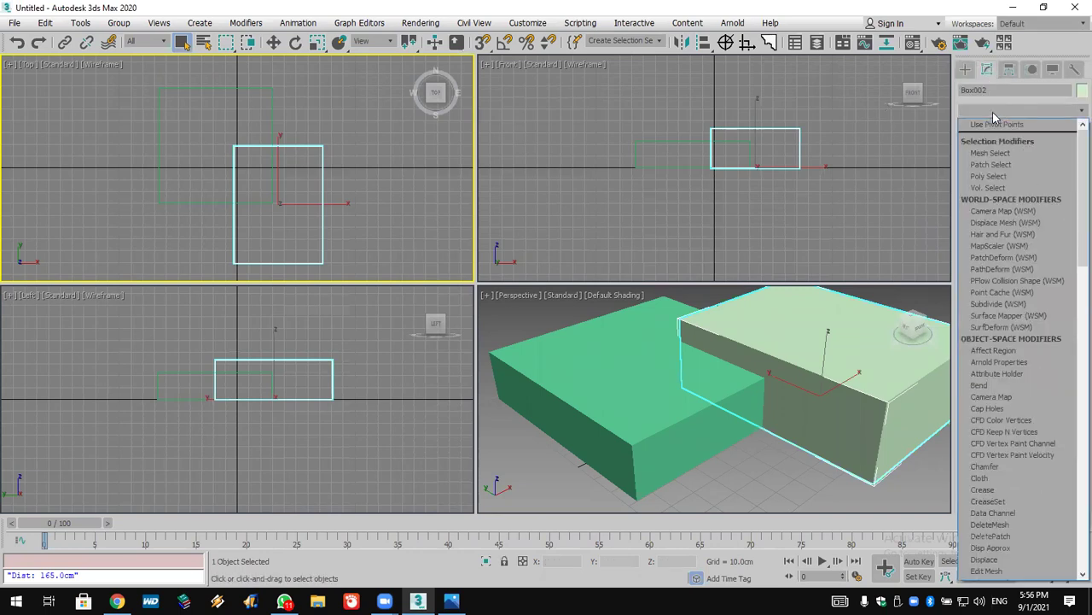
{"action": "key", "text": "e"}
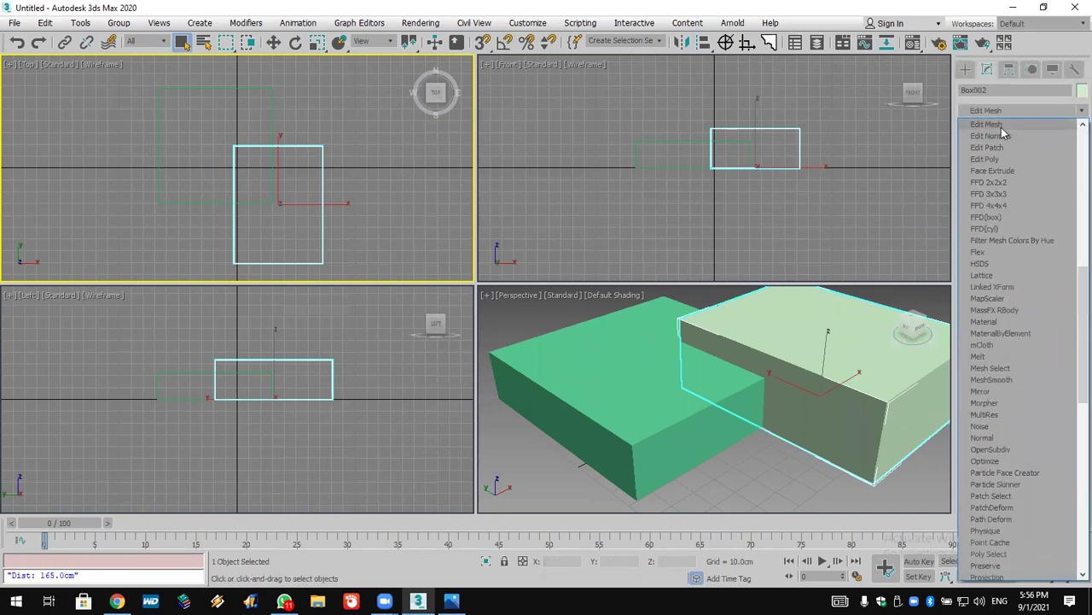
{"action": "left_click", "coordinate": [994, 125]}
{"action": "scroll", "coordinate": [983, 448], "scroll_direction": "down", "scroll_amount": 5}
{"action": "left_click", "coordinate": [993, 436]}
{"action": "left_click", "coordinate": [664, 430]}
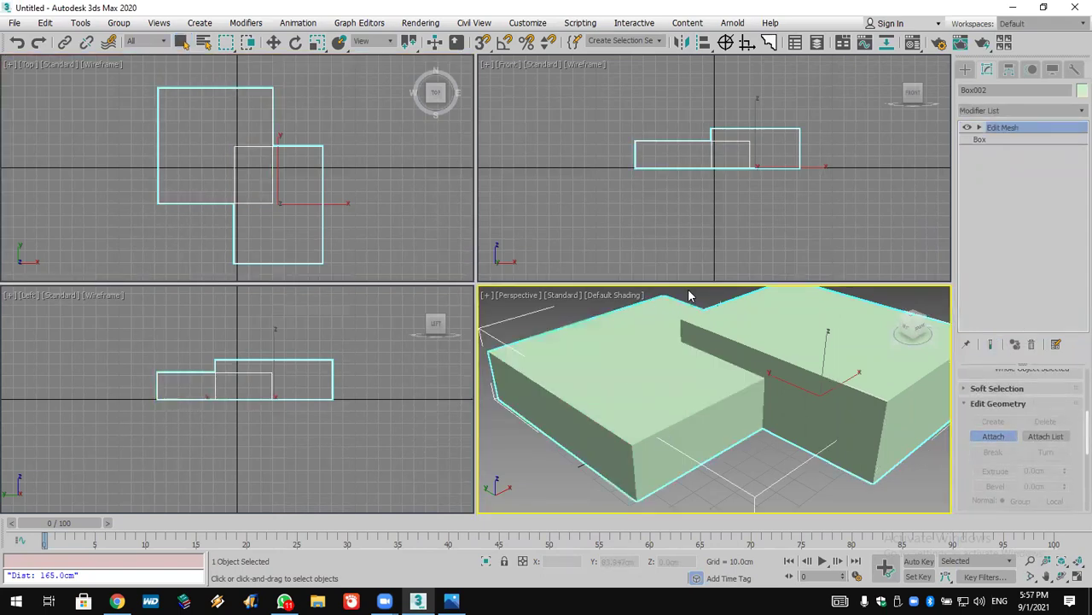
{"action": "left_click", "coordinate": [980, 128]}
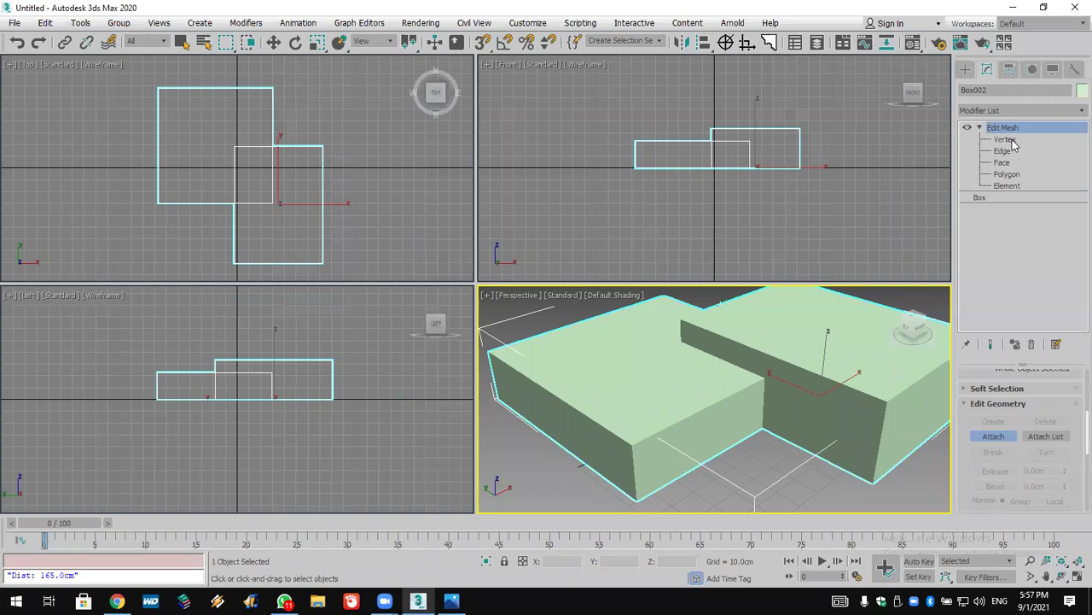
{"action": "left_click", "coordinate": [1014, 145]}
{"action": "left_click", "coordinate": [980, 127]}
{"action": "left_click", "coordinate": [966, 69]}
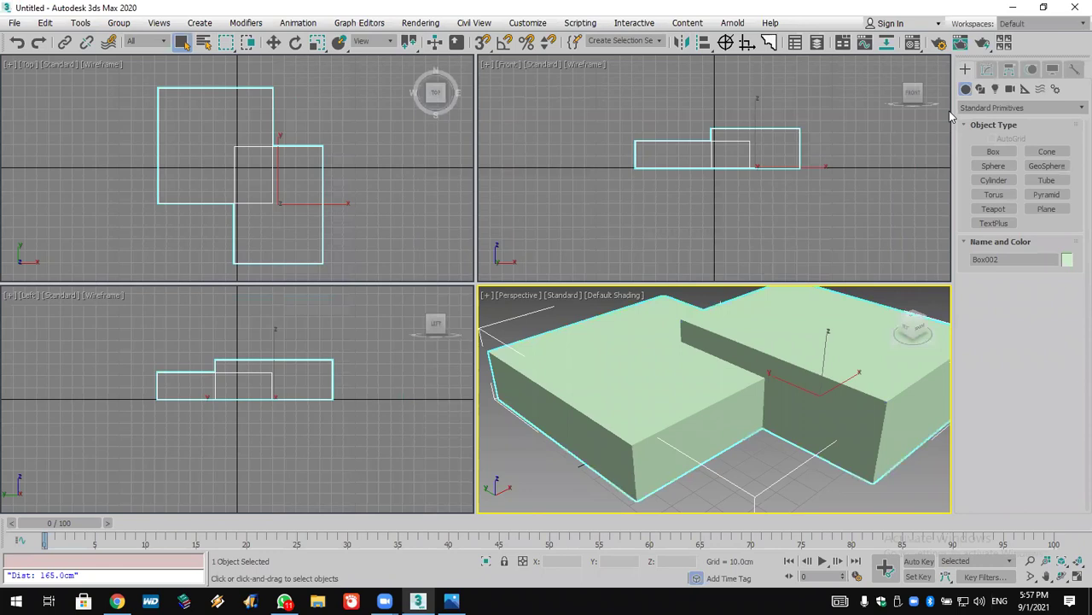
{"action": "left_click", "coordinate": [980, 89]}
{"action": "left_click", "coordinate": [993, 162]}
{"action": "right_click", "coordinate": [263, 124]}
{"action": "right_click", "coordinate": [262, 124]}
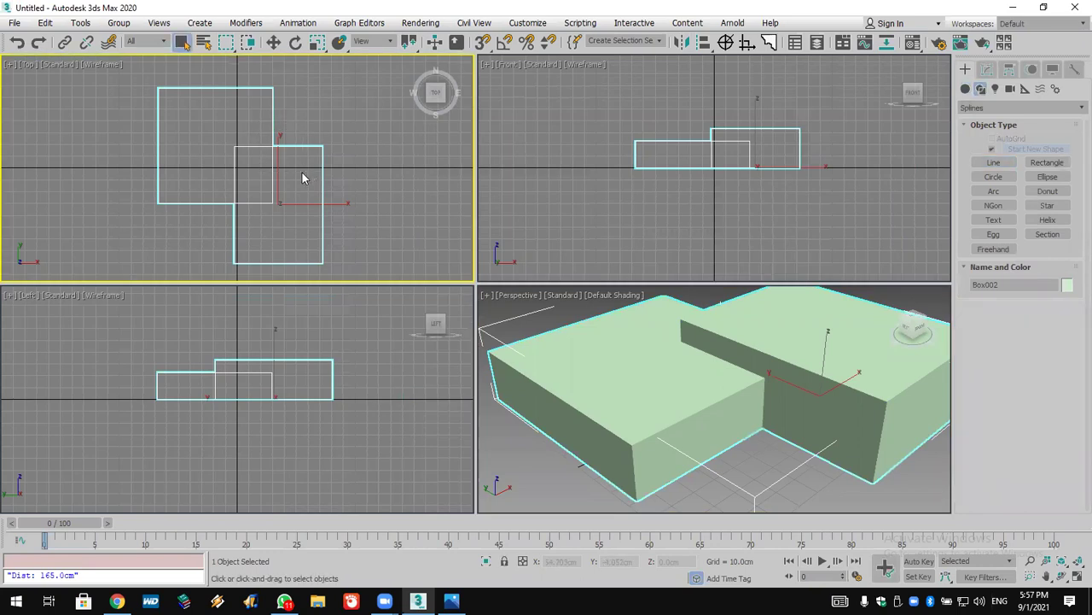
Step: Select all vertices of the attached boxes at Edit Mesh vertex level and break them apart
{"action": "left_click", "coordinate": [988, 69]}
{"action": "left_click", "coordinate": [995, 140]}
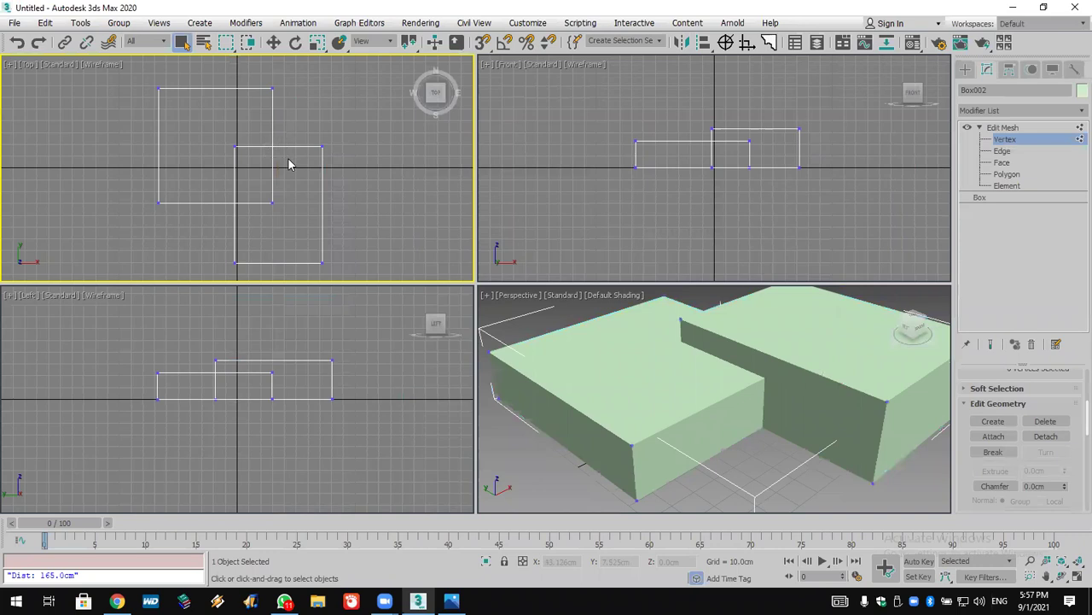
{"action": "left_click", "coordinate": [321, 146]}
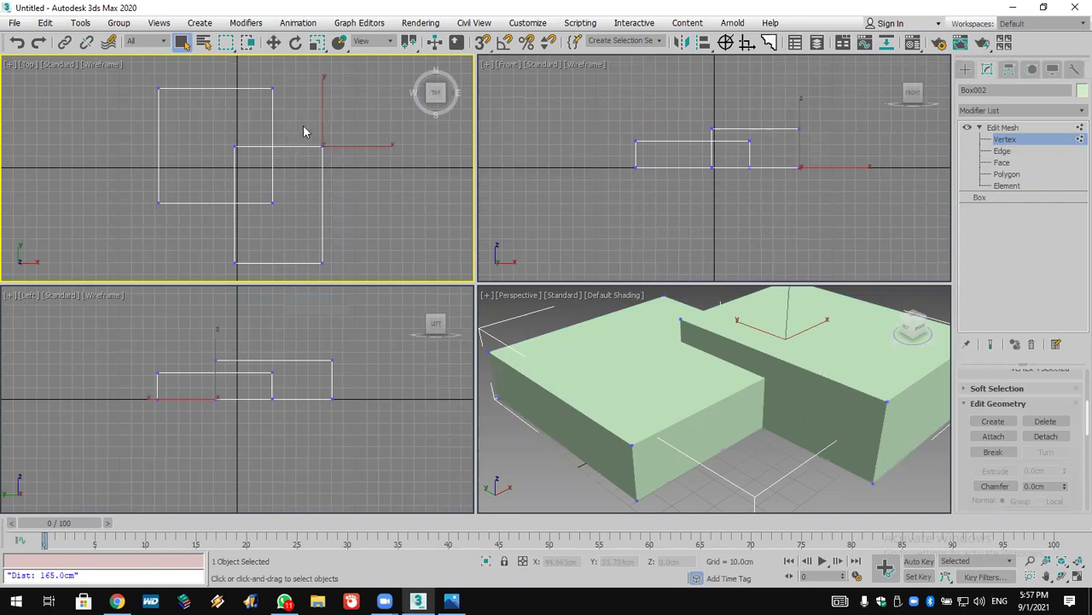
{"action": "left_click", "coordinate": [269, 165]}
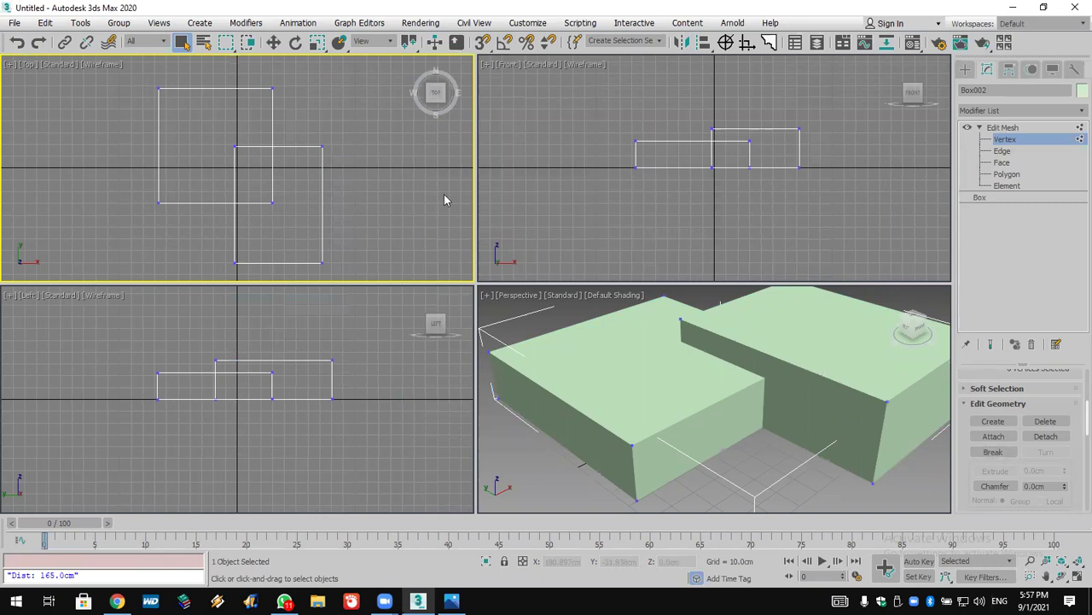
{"action": "left_click_drag", "start_coordinate": [364, 85], "coordinate": [124, 317]}
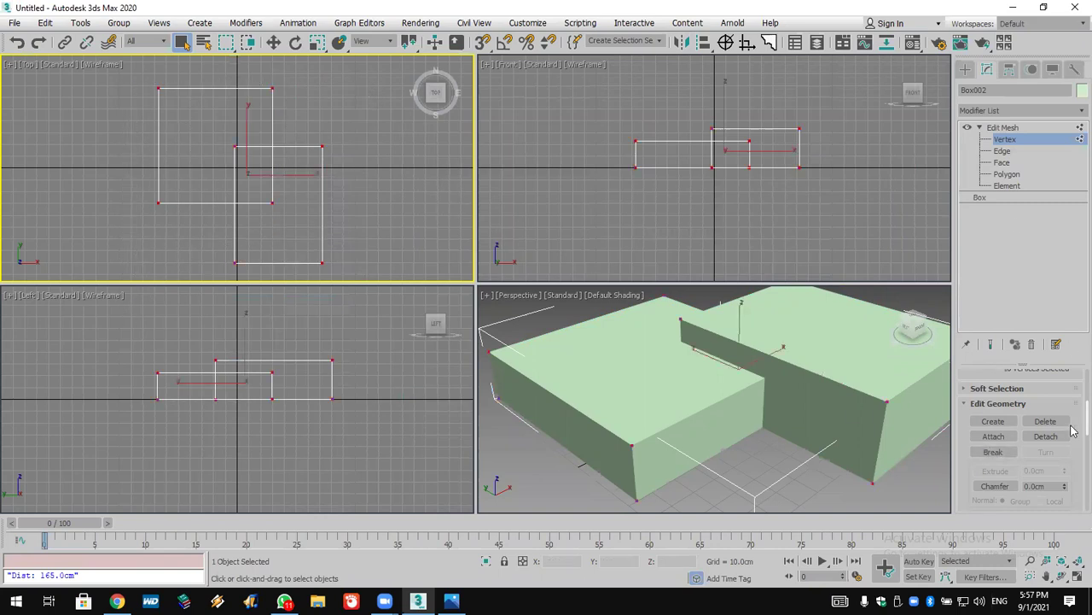
{"action": "left_click", "coordinate": [993, 452]}
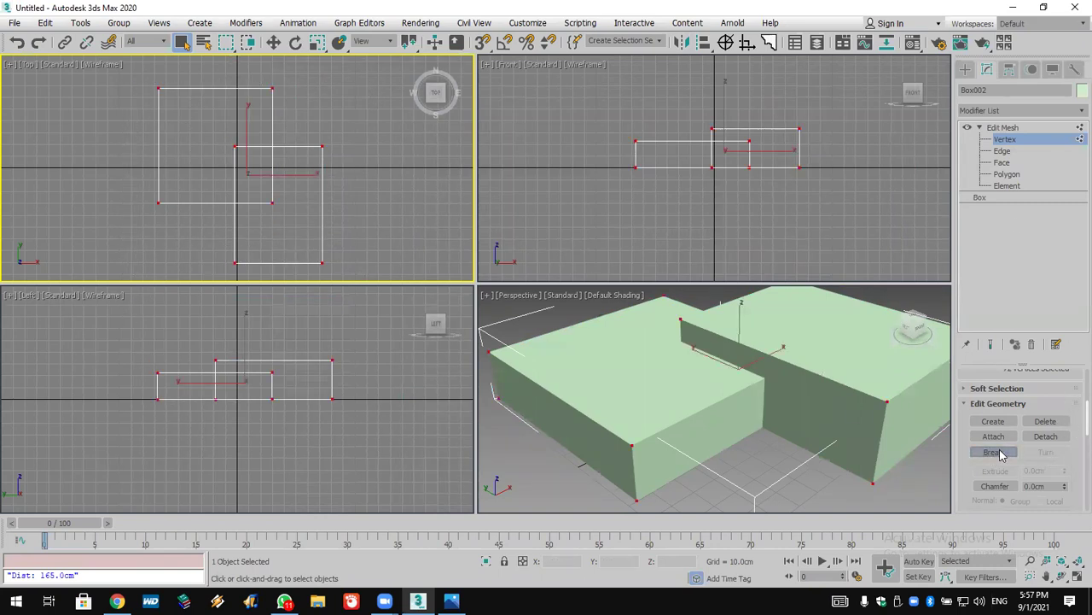
{"action": "left_click_drag", "start_coordinate": [1058, 461], "coordinate": [1067, 334]}
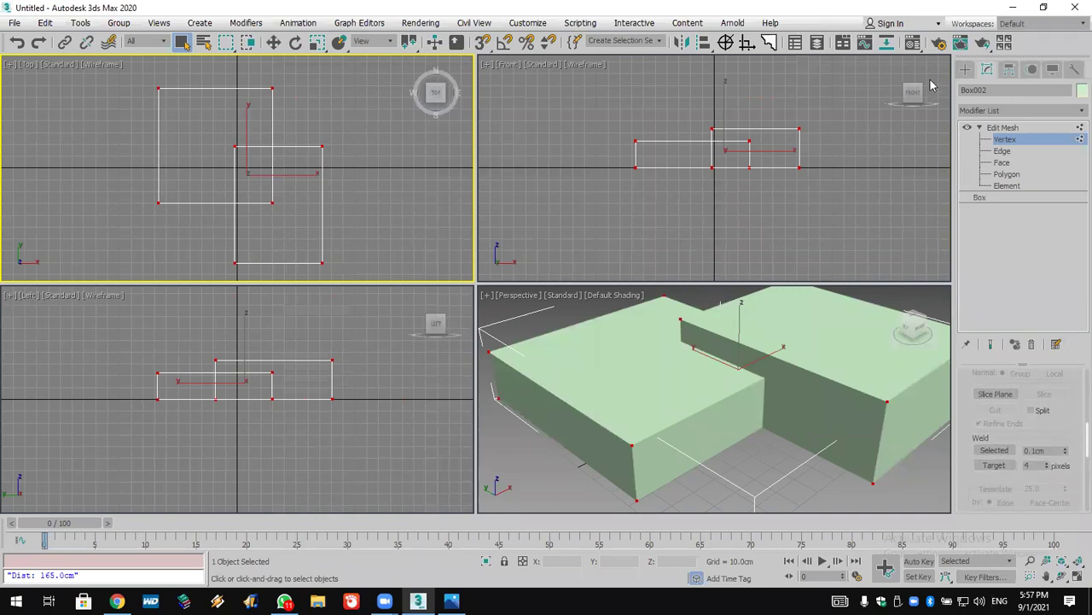
Step: Leave vertex editing and clear the scene without saving the attached boxes
{"action": "left_click", "coordinate": [965, 69]}
{"action": "left_click", "coordinate": [500, 234]}
{"action": "left_click", "coordinate": [595, 355]}
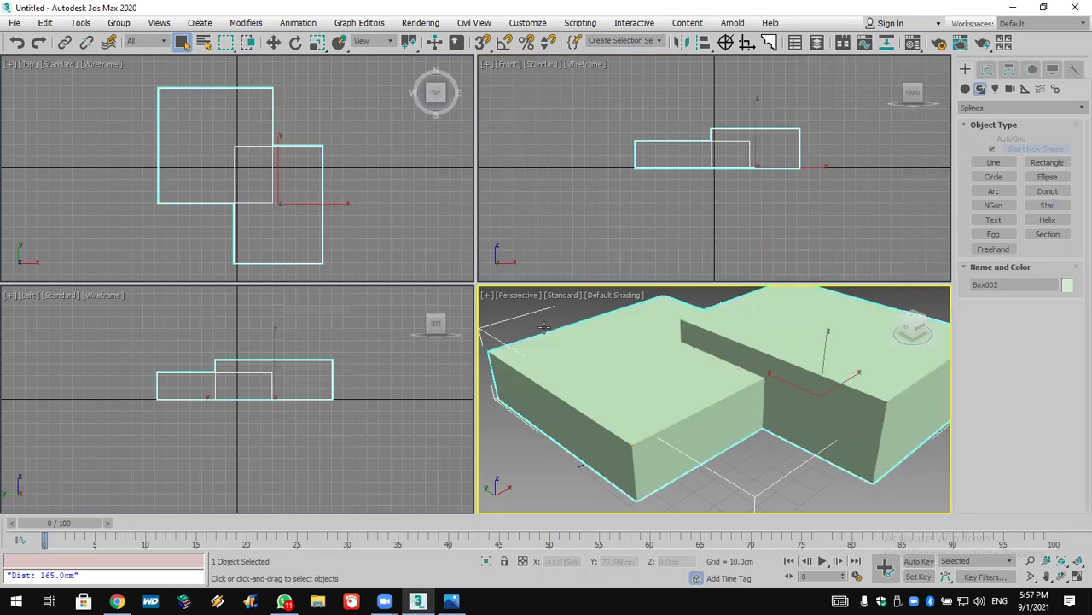
{"action": "left_click", "coordinate": [15, 23]}
{"action": "key", "text": "Escape"}
{"action": "key", "text": "ctrl+n"}
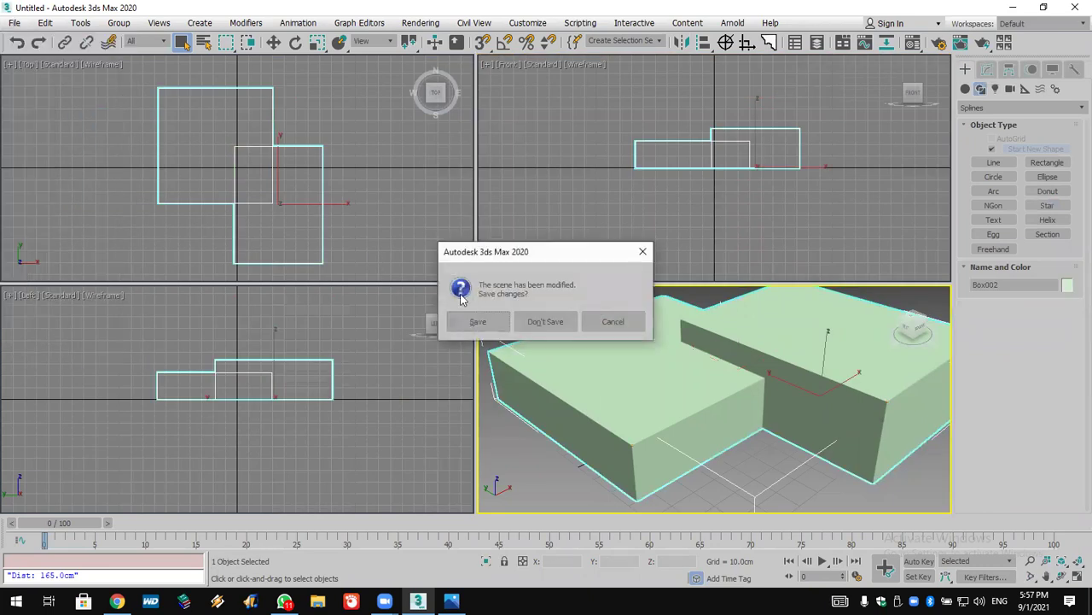
{"action": "left_click", "coordinate": [545, 321]}
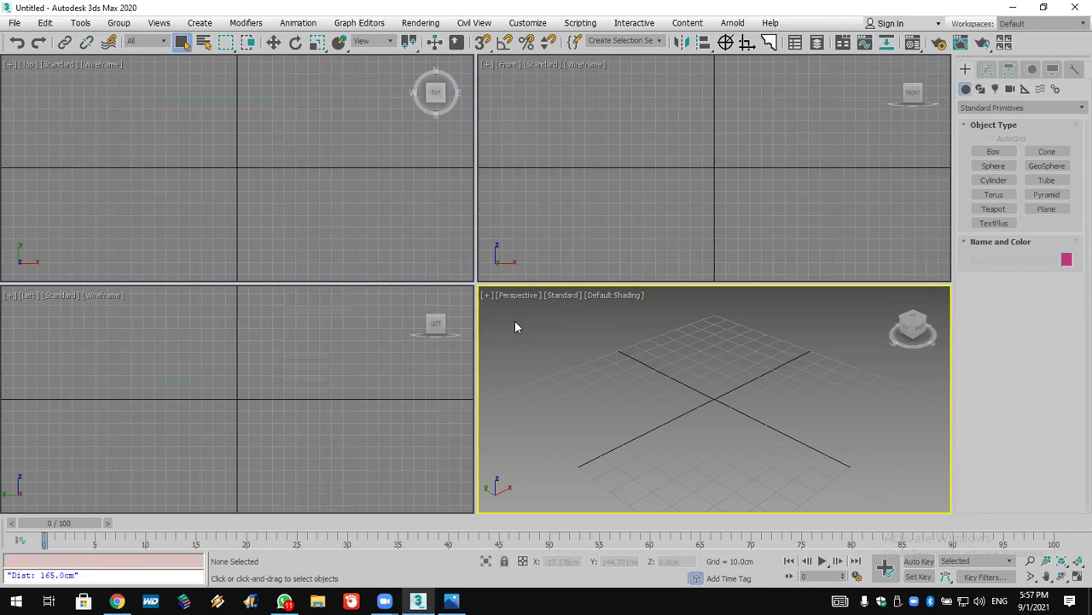
Step: Create a small sphere and a larger overlapping sphere in the Top view
{"action": "left_click", "coordinate": [993, 166]}
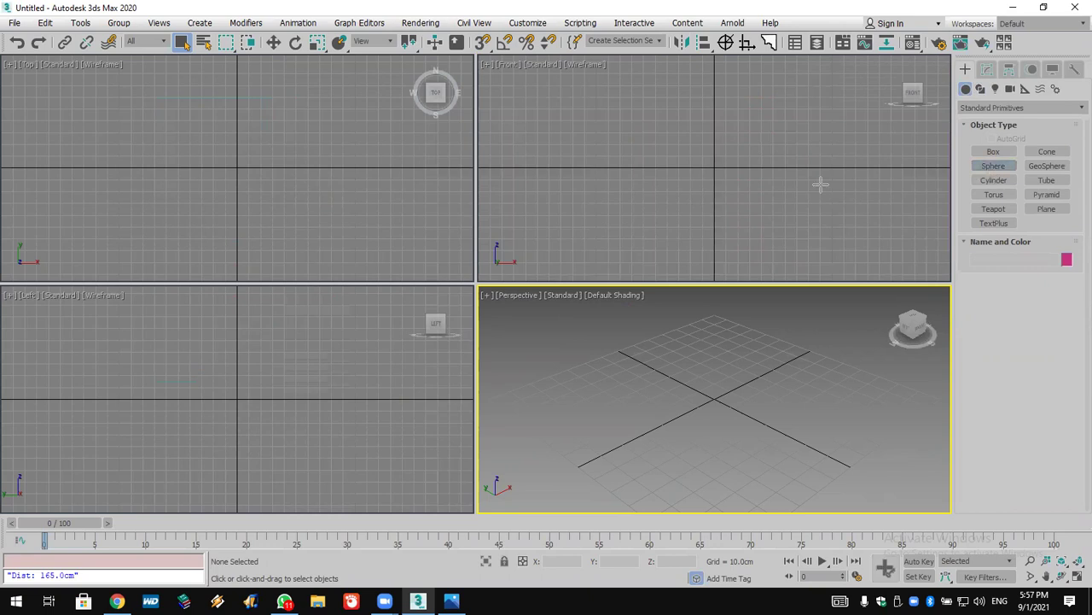
{"action": "left_click_drag", "start_coordinate": [159, 117], "coordinate": [208, 215]}
{"action": "right_click", "coordinate": [207, 215]}
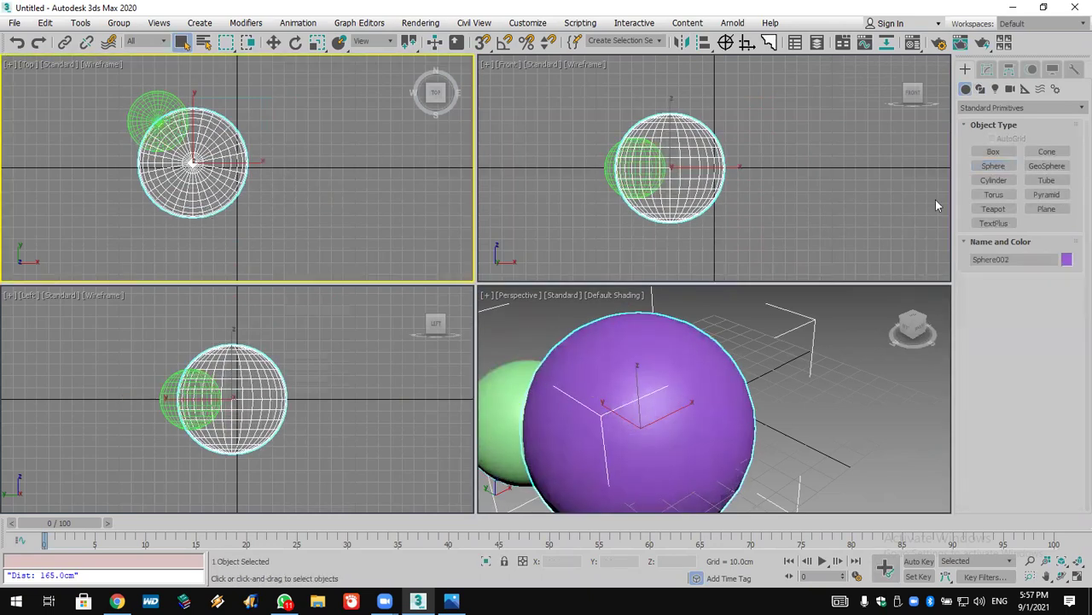
Step: Subtract the smaller sphere from the larger one with the ProBoolean compound object, and inspect the cavity in Perspective
{"action": "left_click", "coordinate": [986, 108]}
{"action": "left_click", "coordinate": [992, 143]}
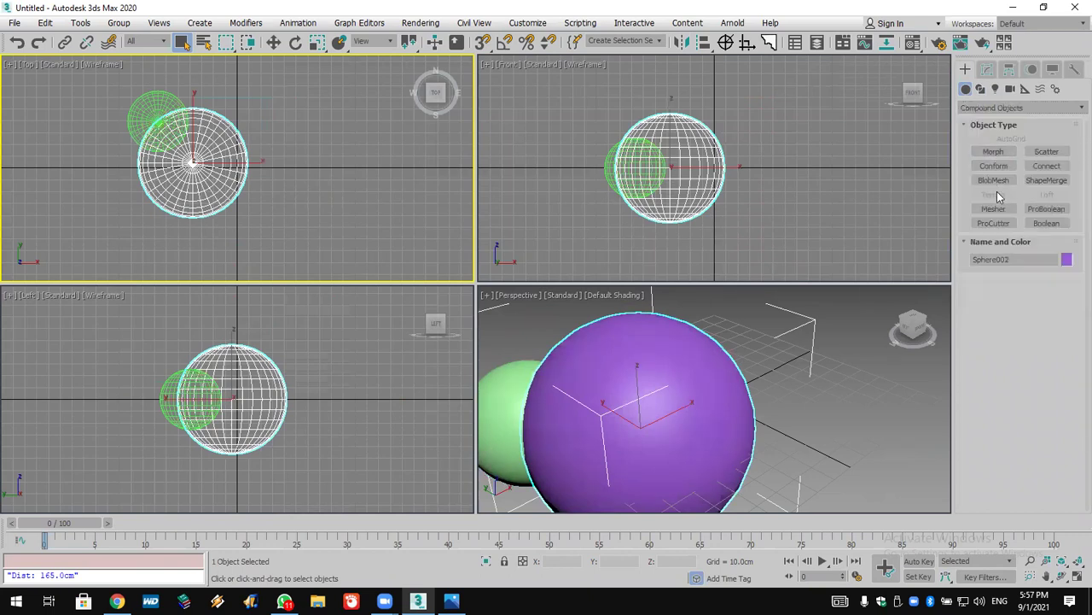
{"action": "left_click", "coordinate": [1047, 210]}
{"action": "left_click", "coordinate": [1017, 297]}
{"action": "left_click", "coordinate": [504, 415]}
{"action": "key", "text": "z"}
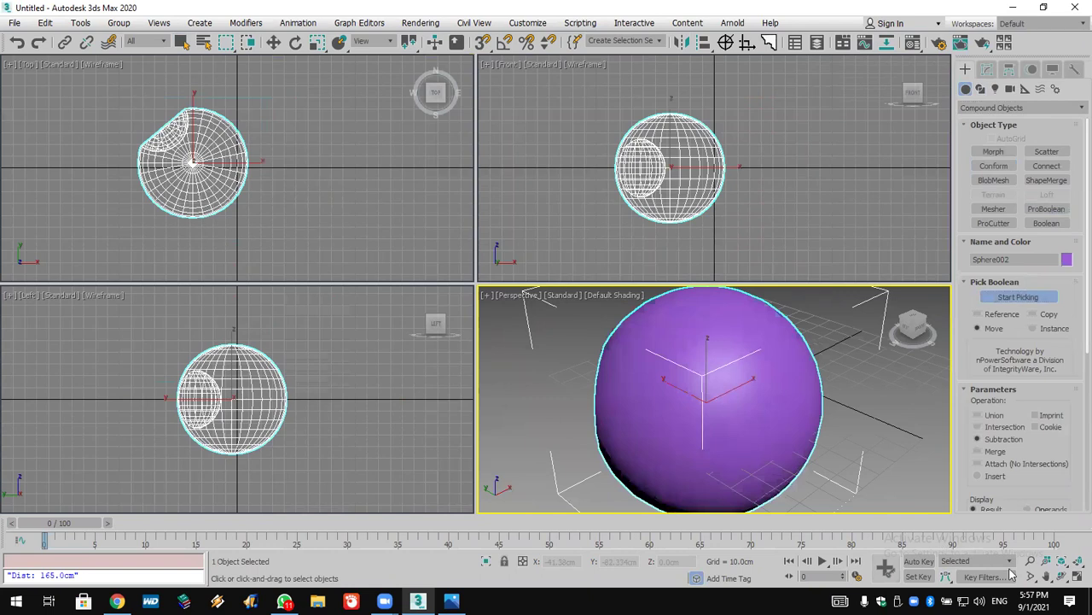
{"action": "left_click", "coordinate": [1062, 577]}
{"action": "left_click_drag", "start_coordinate": [715, 413], "coordinate": [808, 391]}
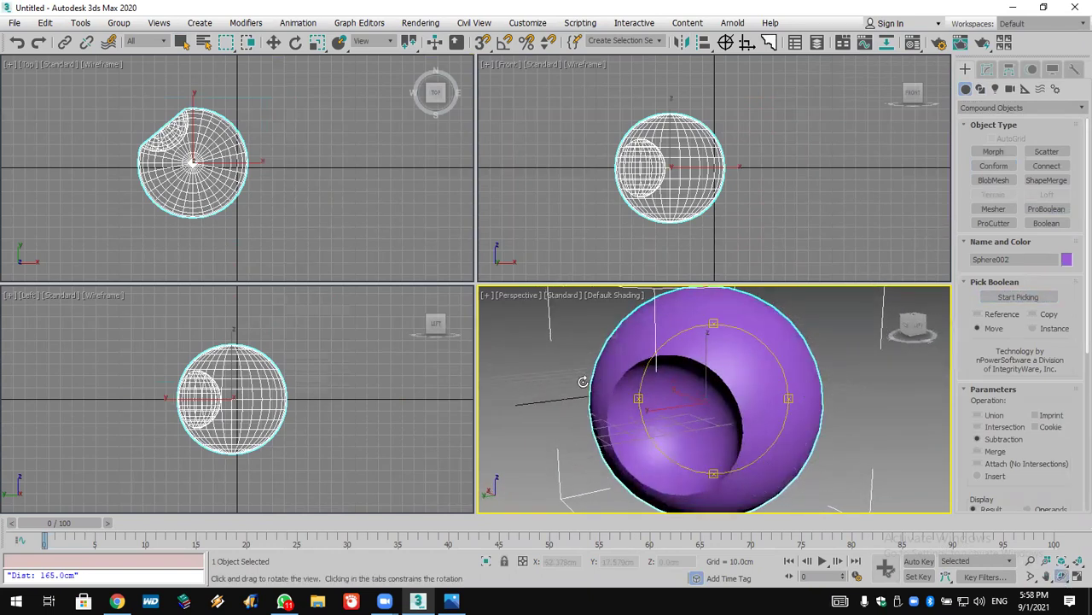
Step: Enlarge the ProBoolean's subtracted Sphere001 operand to a radius of about 32.5 cm
{"action": "left_click", "coordinate": [988, 68]}
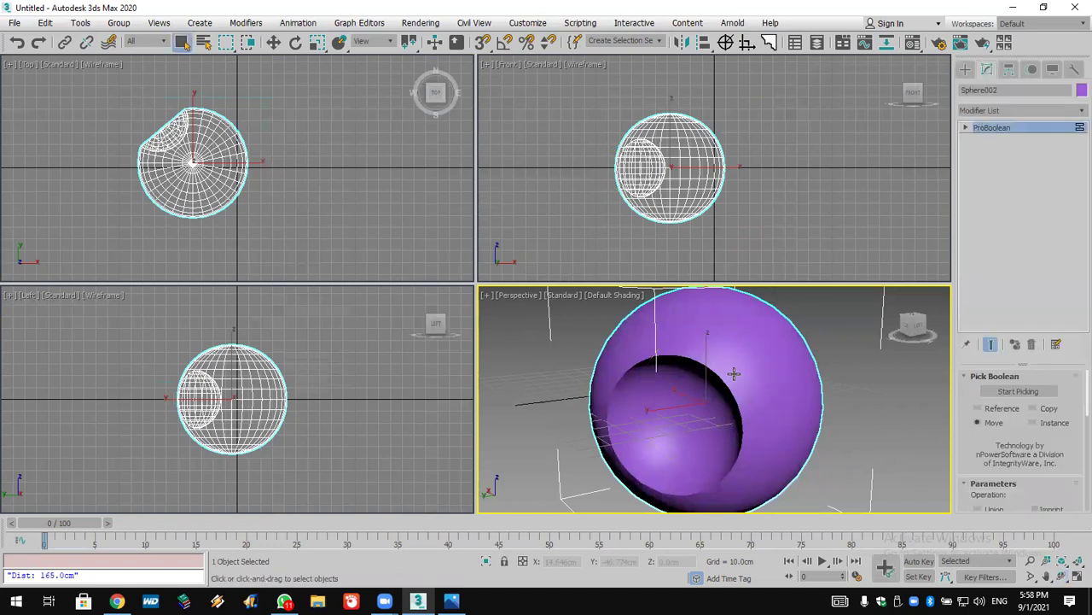
{"action": "left_click", "coordinate": [1008, 153]}
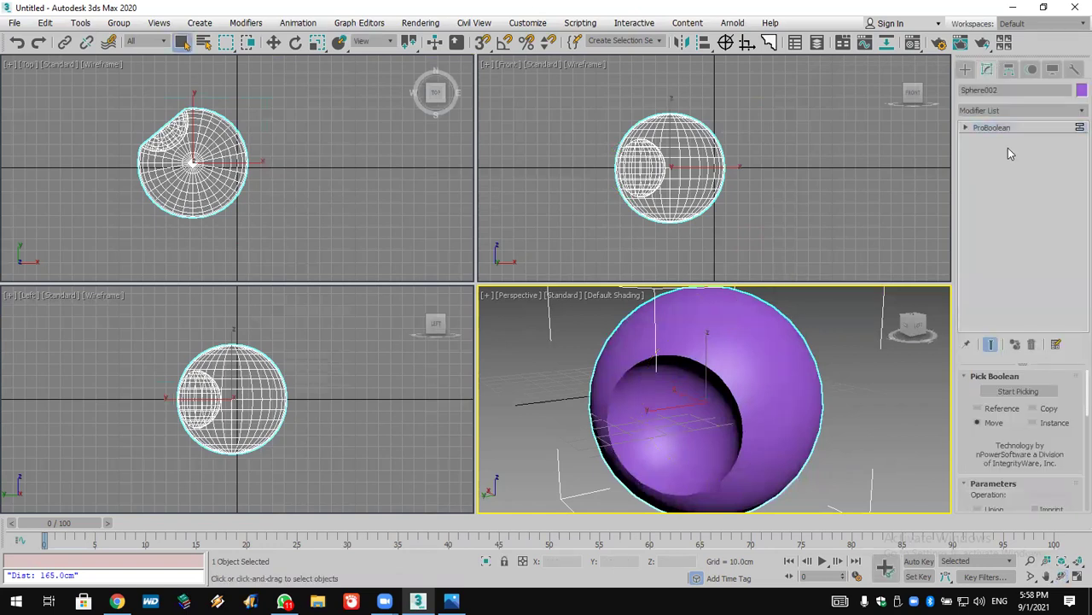
{"action": "left_click", "coordinate": [967, 128]}
{"action": "left_click", "coordinate": [1003, 139]}
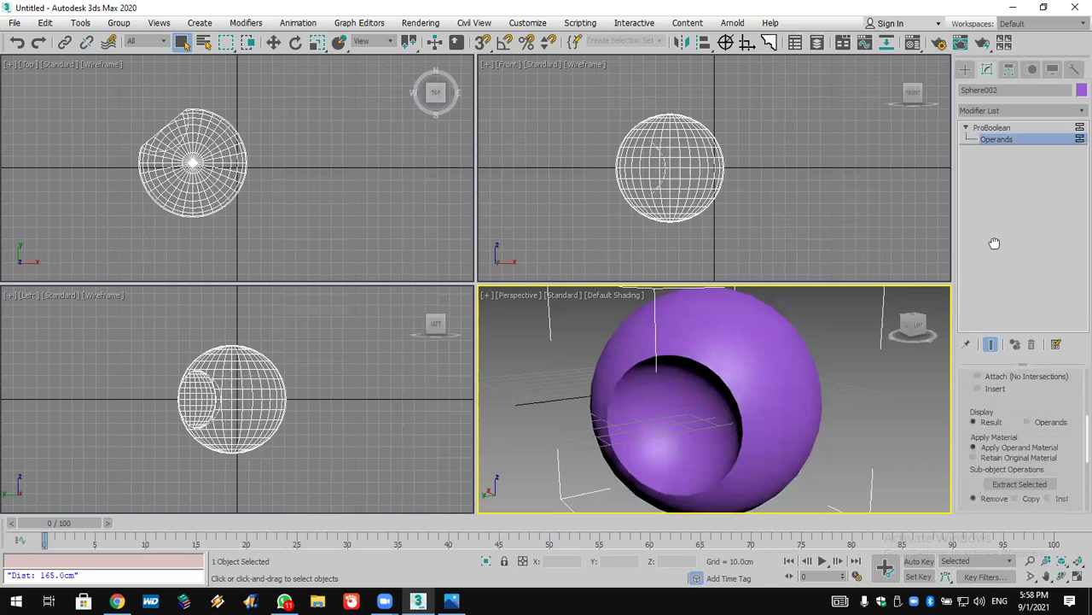
{"action": "scroll", "coordinate": [1015, 407], "scroll_direction": "down", "scroll_amount": 1}
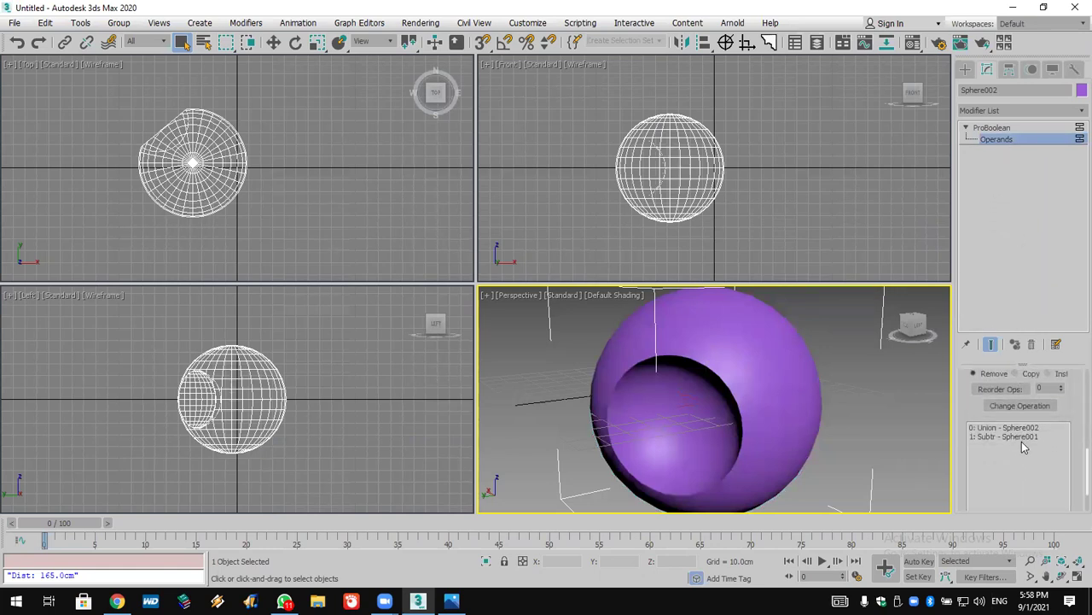
{"action": "left_click", "coordinate": [1024, 436]}
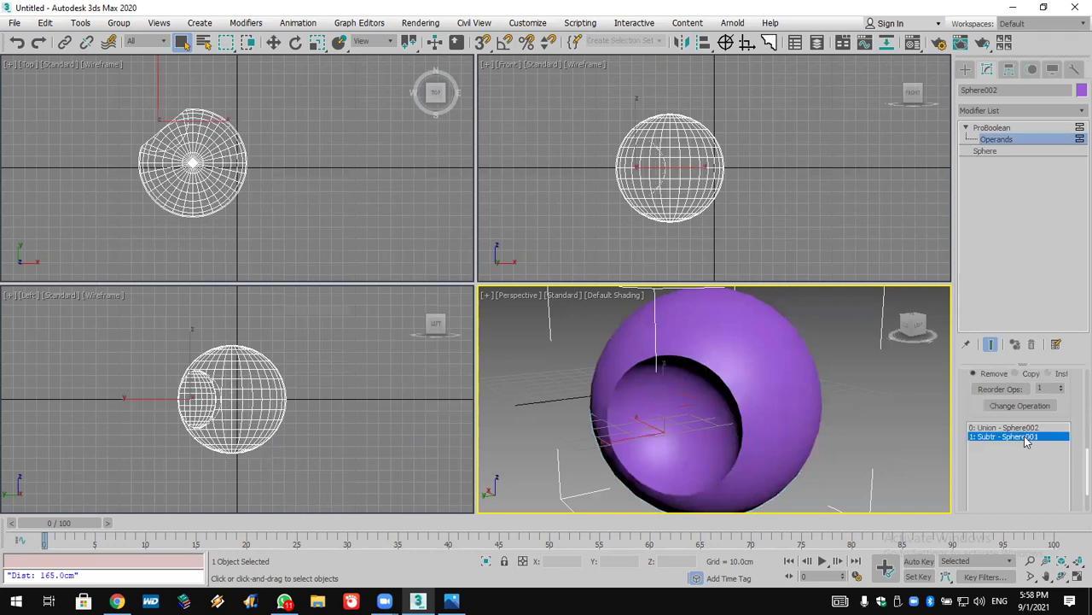
{"action": "left_click", "coordinate": [993, 151]}
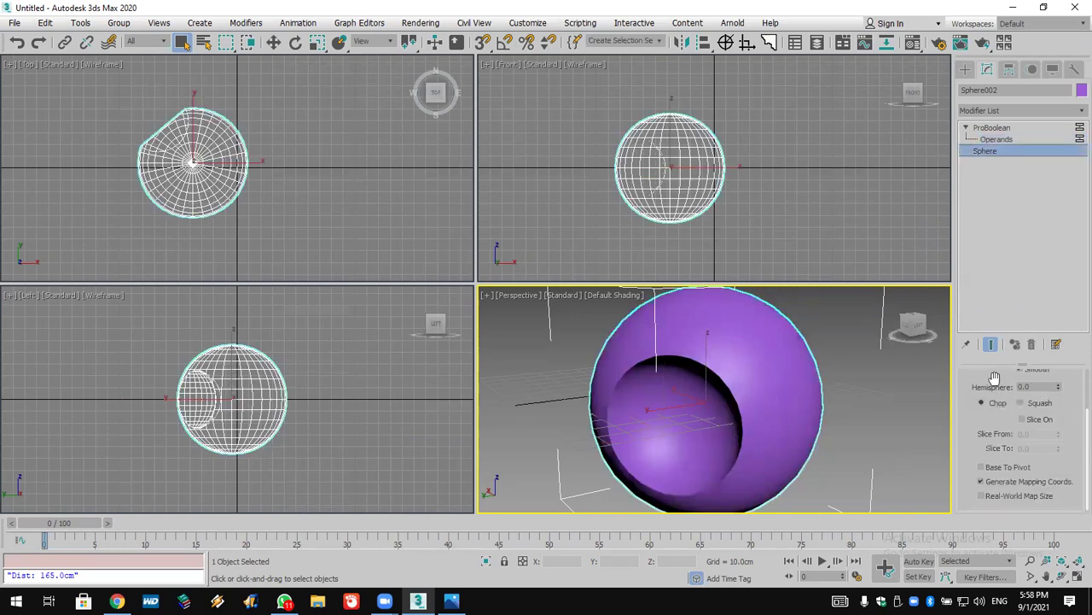
{"action": "scroll", "coordinate": [994, 378], "scroll_direction": "up", "scroll_amount": 2}
{"action": "mouse_move", "coordinate": [1058, 395]}
{"action": "left_mouse_down"}
{"action": "mouse_move", "coordinate": [1061, 355]}
{"action": "mouse_move", "coordinate": [1067, 417]}
{"action": "mouse_move", "coordinate": [1071, 378]}
{"action": "left_mouse_up"}
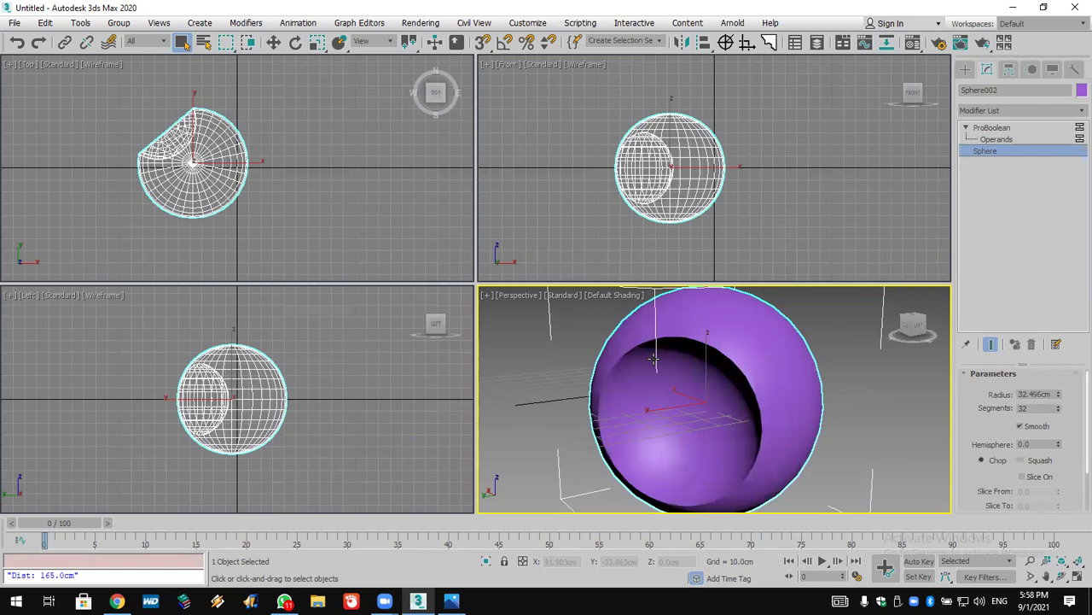
Step: Reset the scene without saving the ProBoolean sphere
{"action": "left_click", "coordinate": [14, 22]}
{"action": "left_click", "coordinate": [82, 78]}
{"action": "left_click", "coordinate": [537, 321]}
{"action": "left_click", "coordinate": [498, 327]}
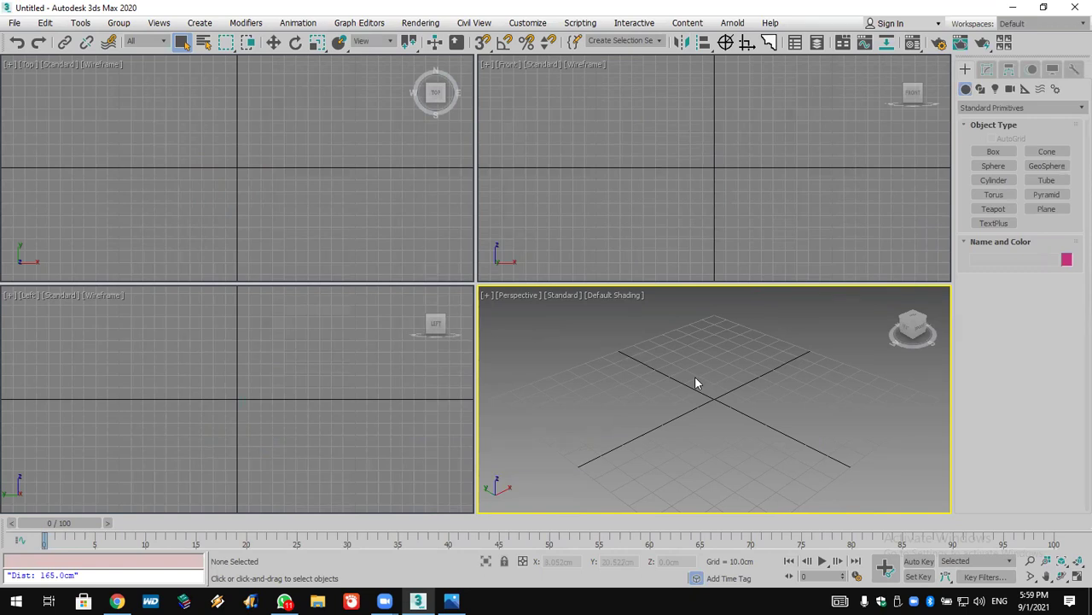
Step: Switch to Photos and examine the house in Untitled.jpg up close, including the wavy roof, entrance door and tower windows
{"action": "right_click", "coordinate": [642, 364]}
{"action": "left_click", "coordinate": [450, 600]}
{"action": "scroll", "coordinate": [532, 432], "scroll_direction": "down", "scroll_amount": 3, "text": "ctrl"}
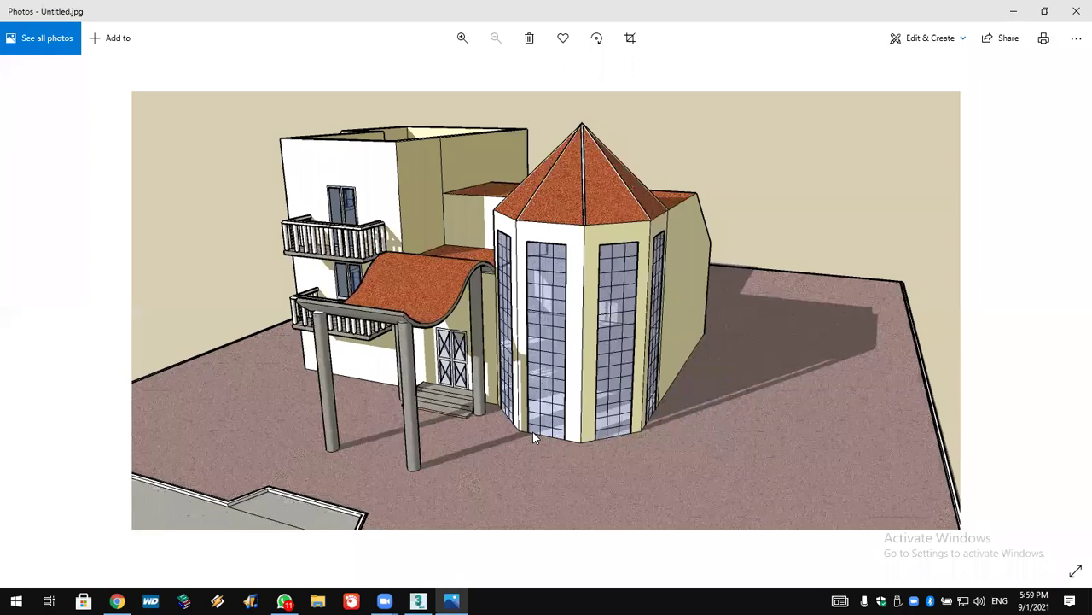
{"action": "scroll", "coordinate": [580, 416], "scroll_direction": "up", "scroll_amount": 2}
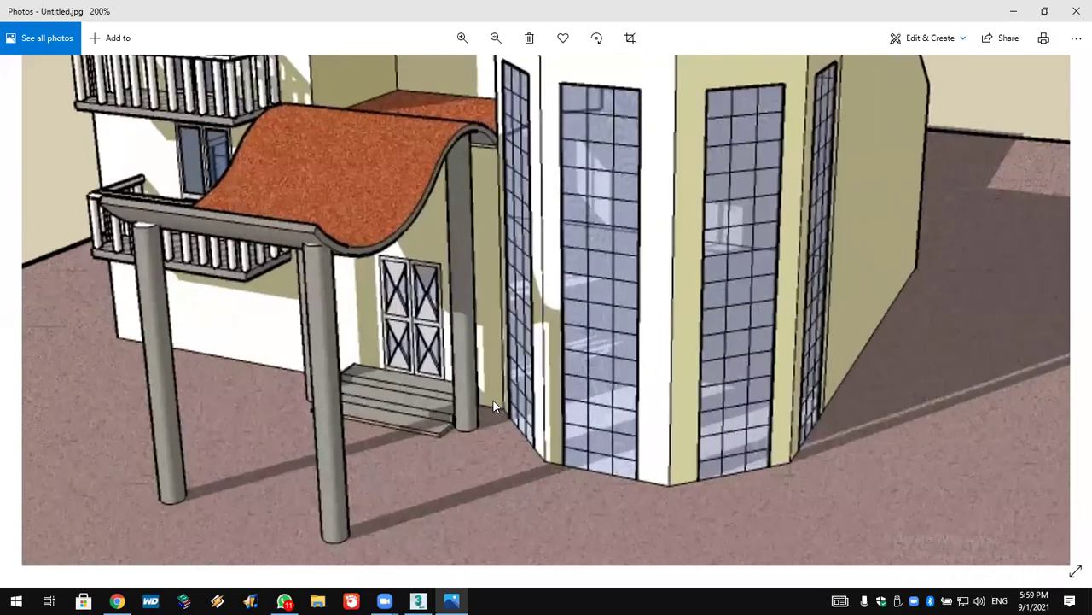
{"action": "scroll", "coordinate": [598, 418], "scroll_direction": "up", "scroll_amount": 4}
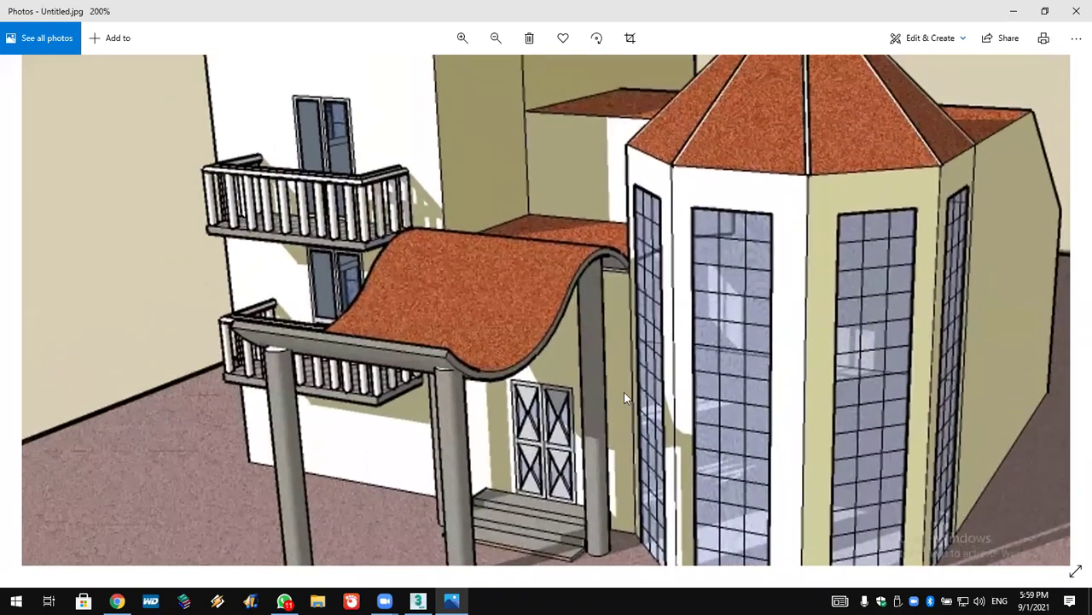
{"action": "scroll", "coordinate": [588, 319], "scroll_direction": "down", "scroll_amount": 4}
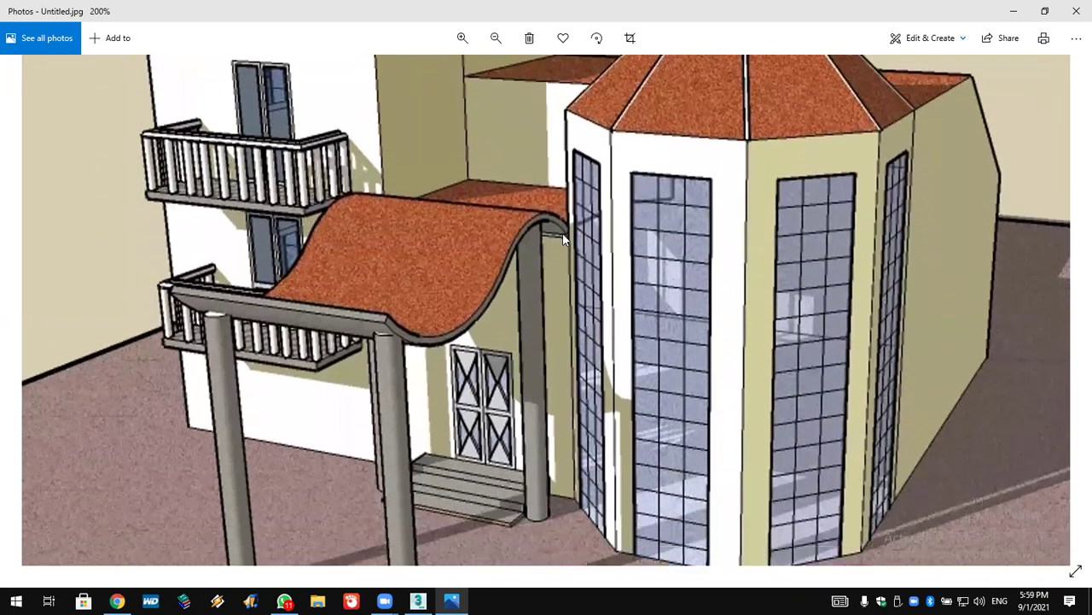
Step: View the full house in Untitled.jpg, including the columns and entrance steps, and switch back to 3ds Max
{"action": "scroll", "coordinate": [598, 318], "scroll_direction": "down", "scroll_amount": 4}
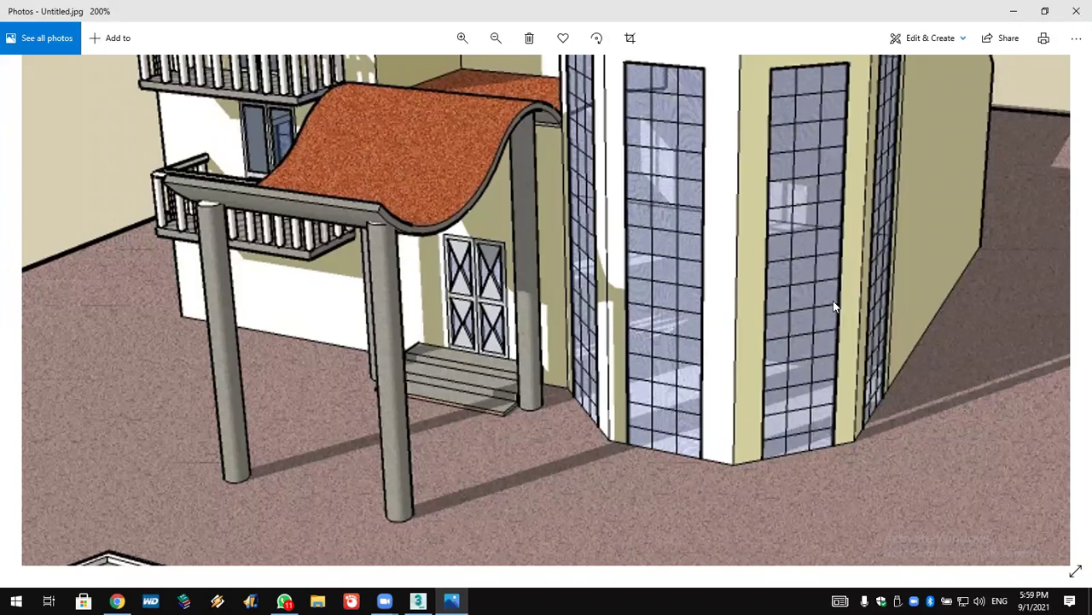
{"action": "scroll", "coordinate": [709, 377], "scroll_direction": "down", "scroll_amount": 5}
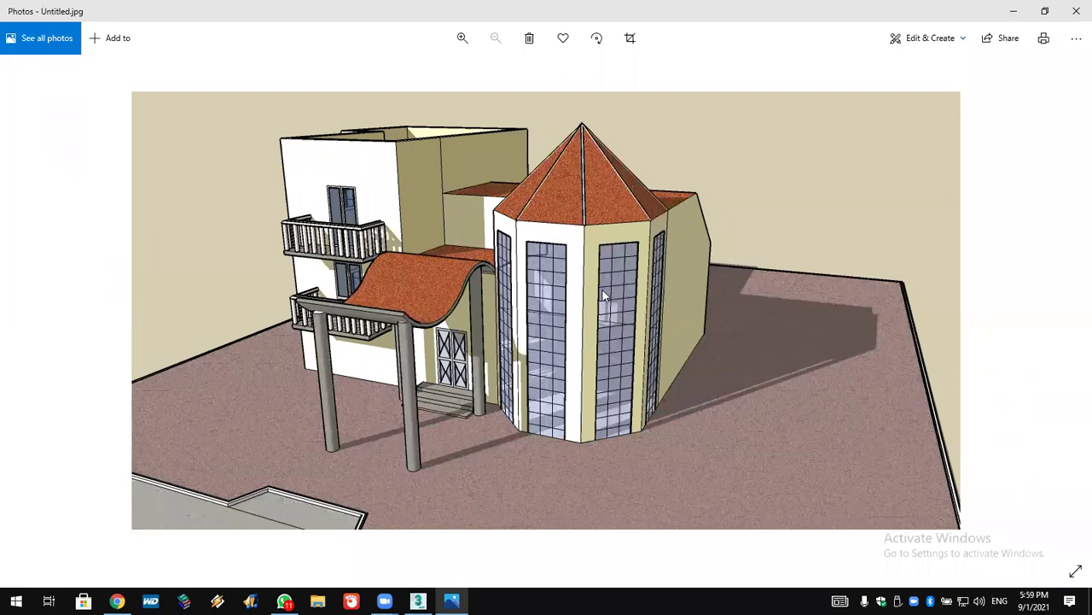
{"action": "left_click", "coordinate": [1012, 11]}
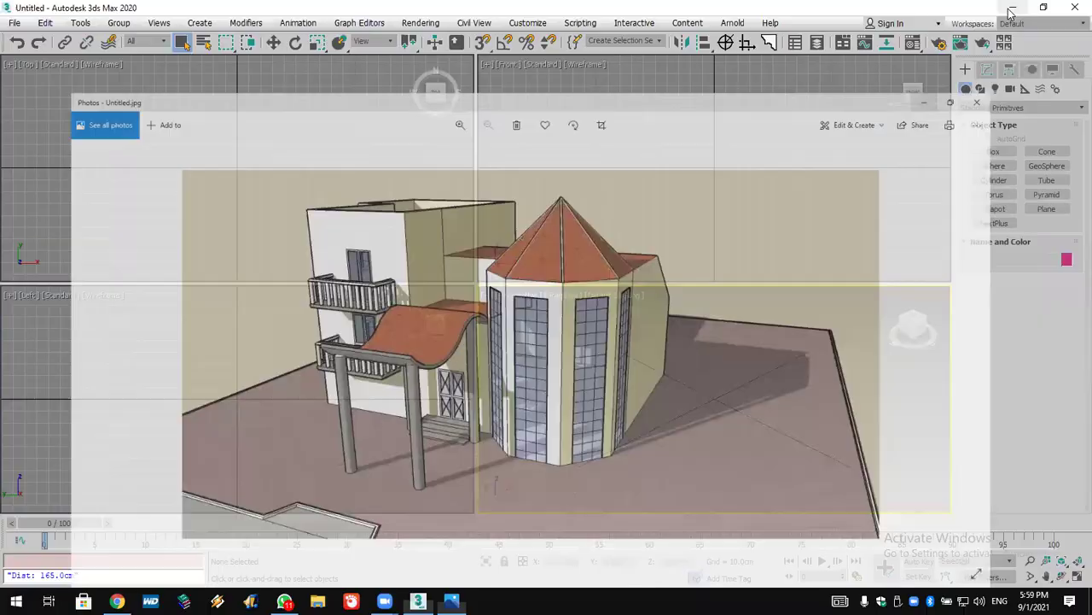
Step: Create a sphere with a radius of about 27.6 cm at the origin in Perspective, with edged faces displayed
{"action": "right_click", "coordinate": [565, 380]}
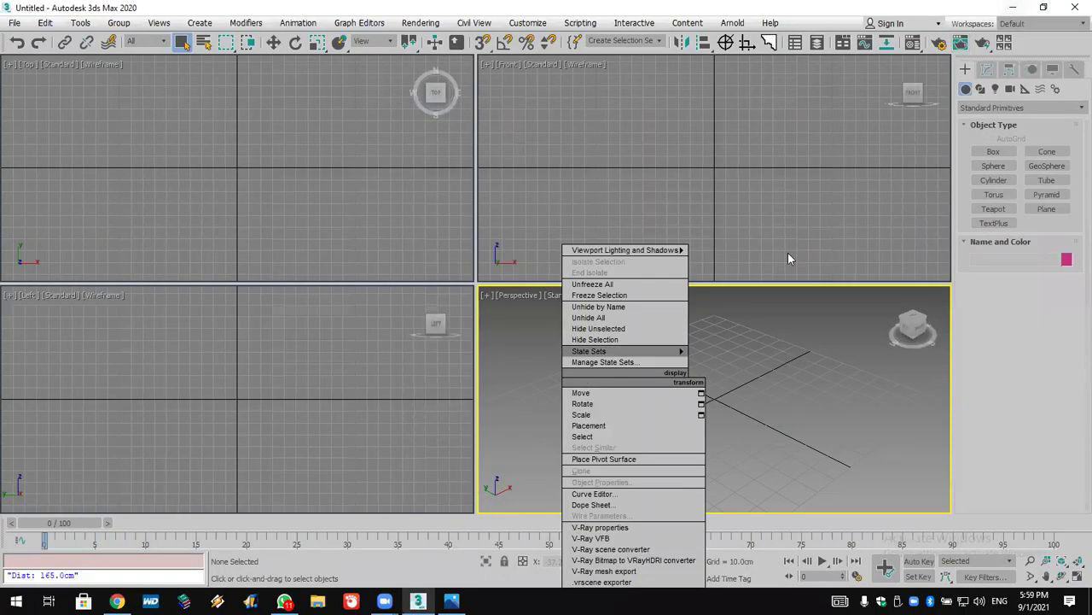
{"action": "left_click", "coordinate": [988, 167]}
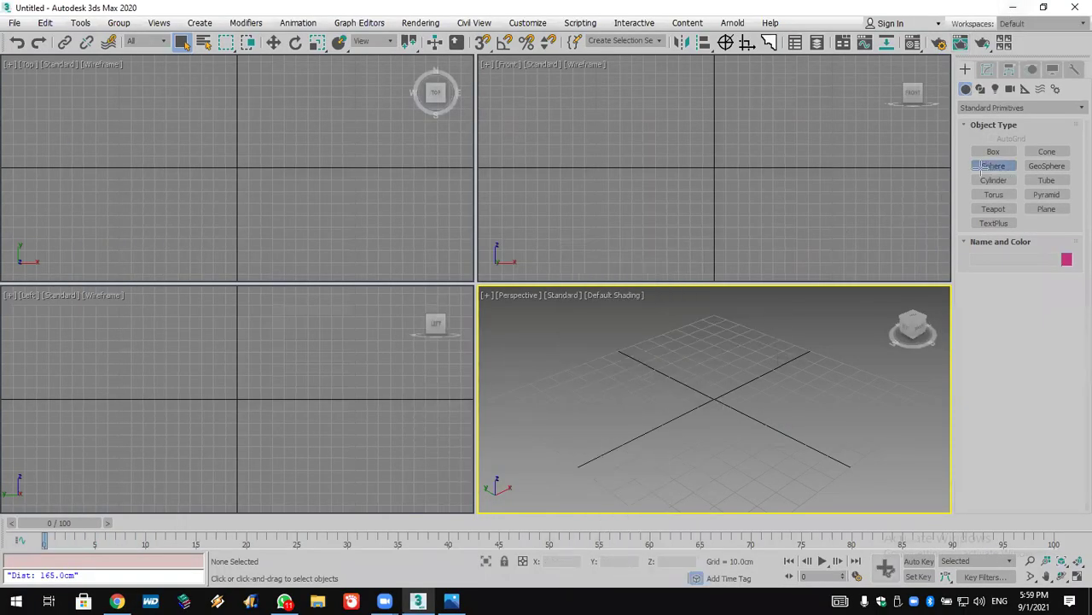
{"action": "left_click_drag", "start_coordinate": [715, 397], "coordinate": [734, 431]}
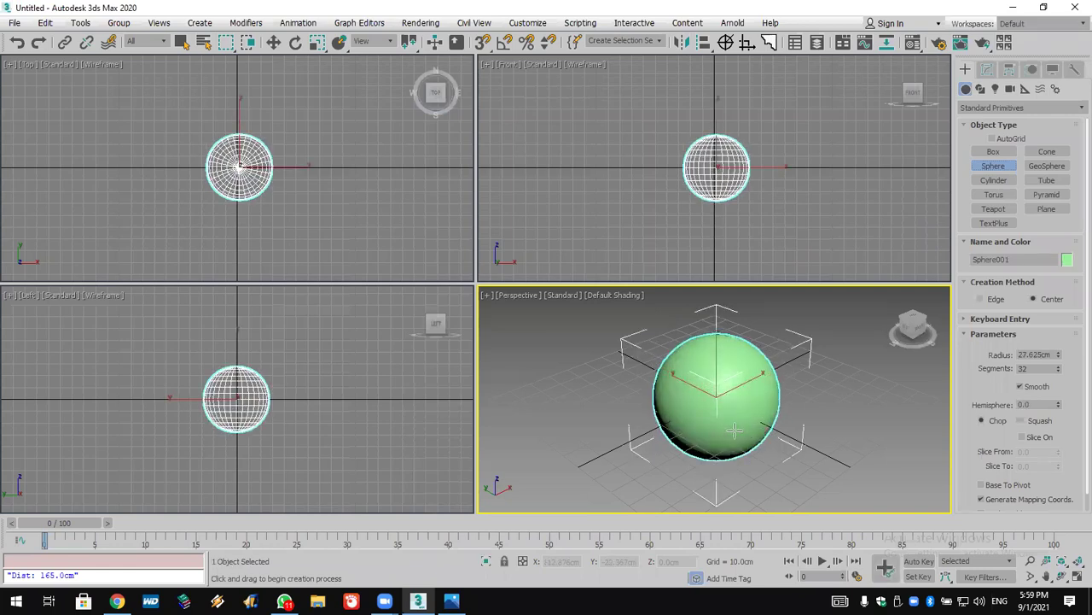
{"action": "key", "text": "F4"}
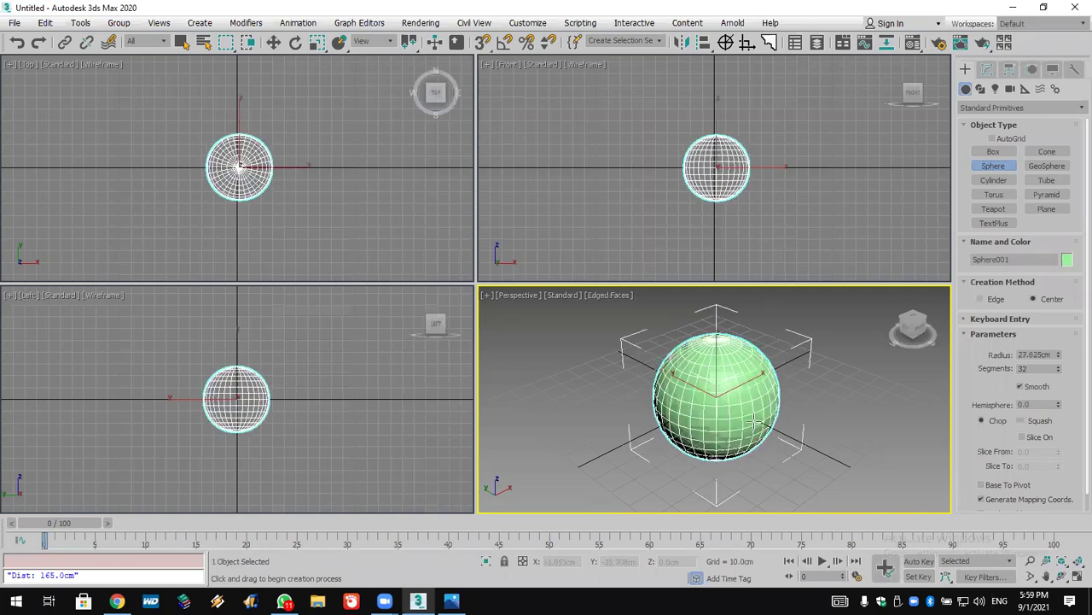
{"action": "scroll", "coordinate": [747, 403], "scroll_direction": "up", "scroll_amount": 4}
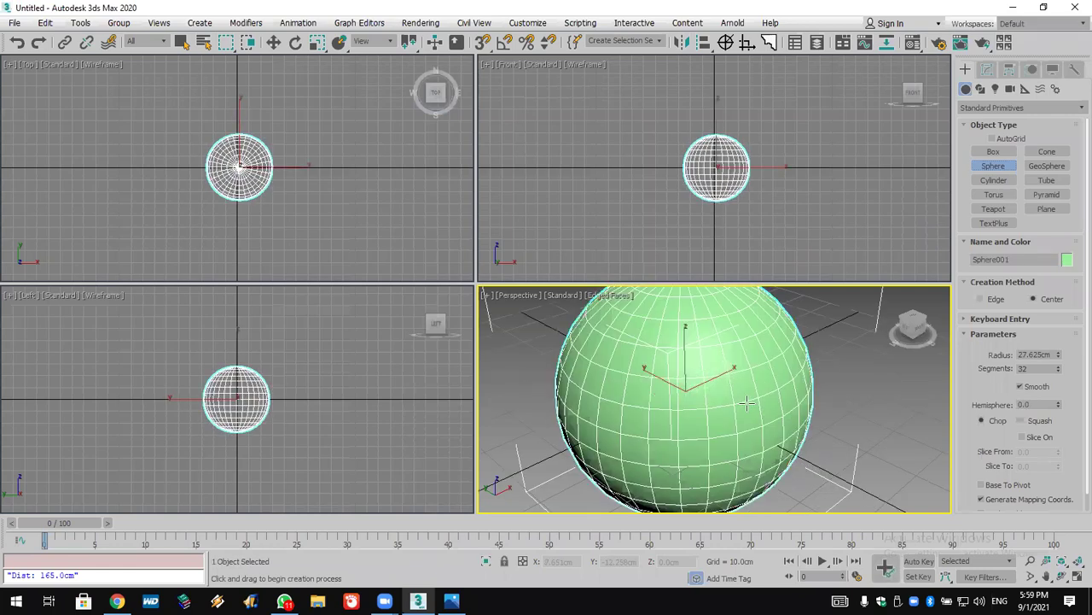
Step: Apply an Edit Mesh modifier to the sphere and select one polygon on its front at Polygon level
{"action": "left_click", "coordinate": [987, 69]}
{"action": "left_click", "coordinate": [986, 110]}
{"action": "scroll", "coordinate": [987, 111], "scroll_direction": "down", "scroll_amount": 10}
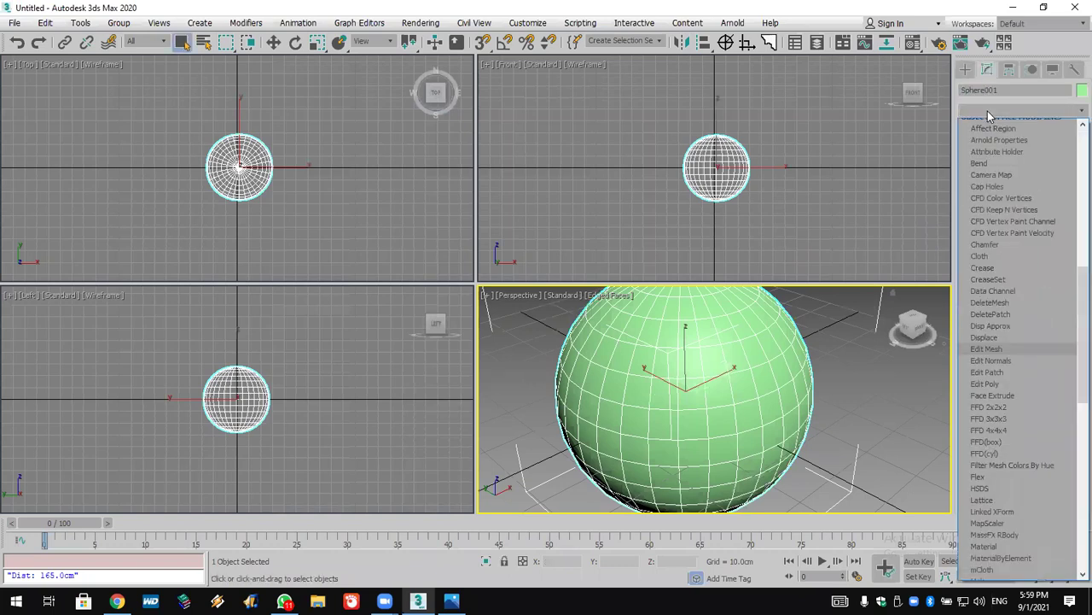
{"action": "left_click", "coordinate": [987, 125]}
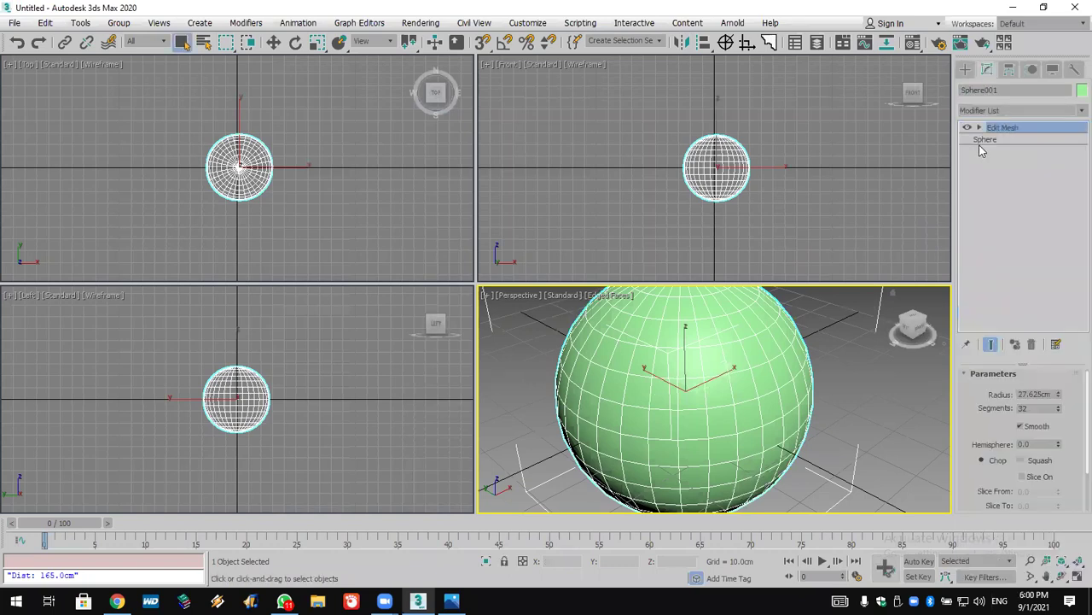
{"action": "left_click", "coordinate": [979, 127]}
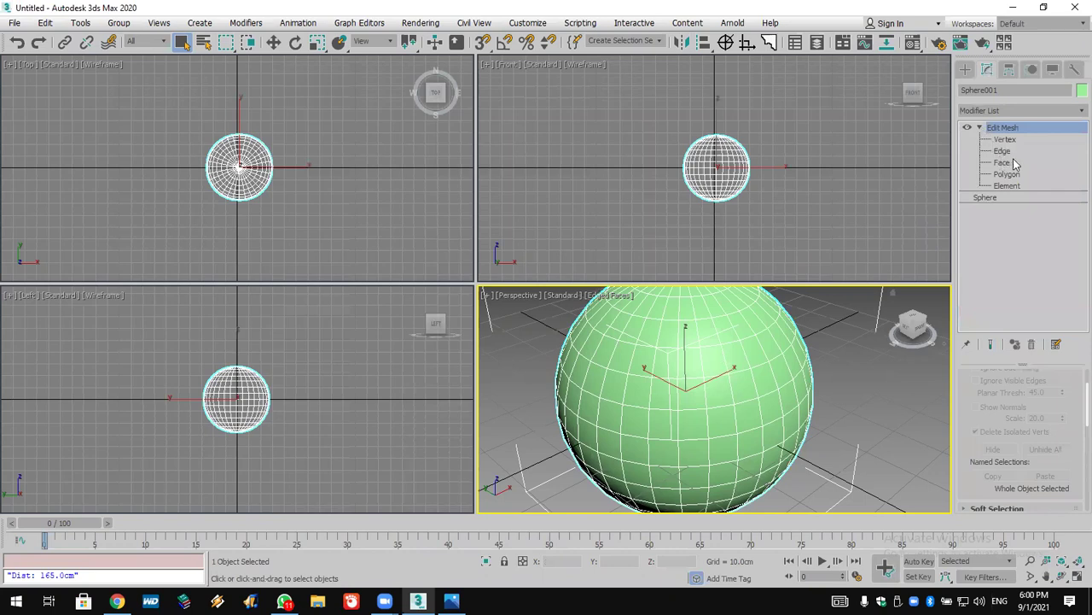
{"action": "left_click", "coordinate": [1007, 174]}
{"action": "left_click", "coordinate": [722, 418]}
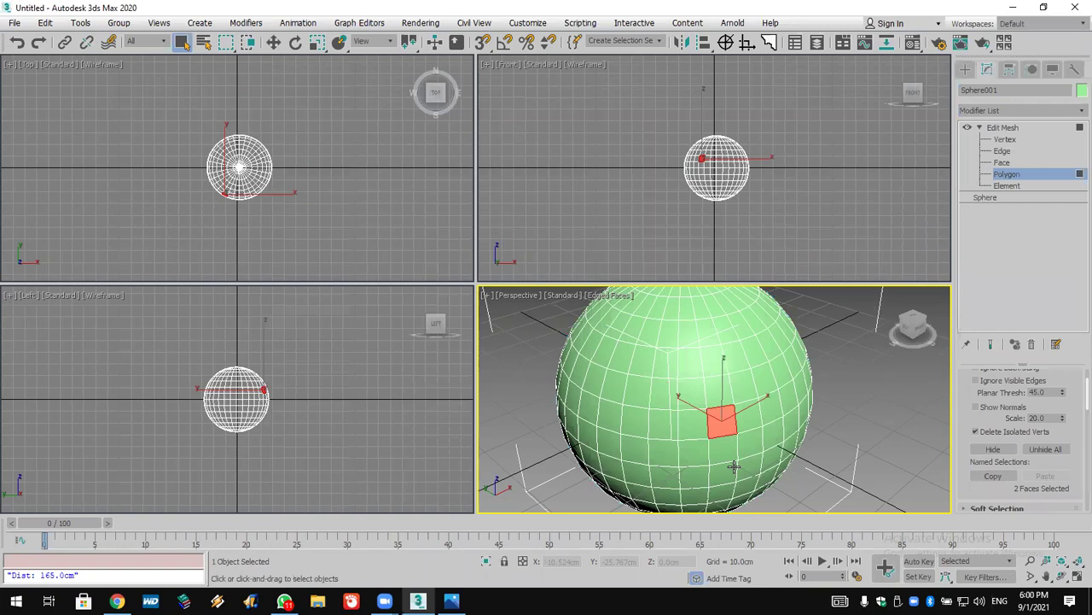
{"action": "scroll", "coordinate": [971, 428], "scroll_direction": "up", "scroll_amount": 2}
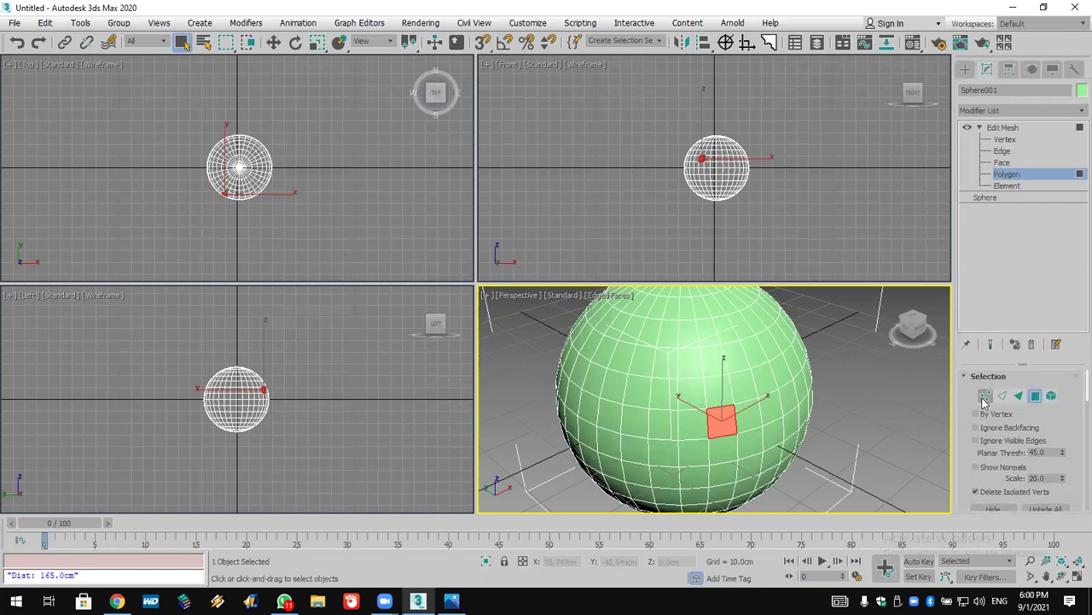
{"action": "scroll", "coordinate": [990, 419], "scroll_direction": "down", "scroll_amount": 2}
{"action": "scroll", "coordinate": [1012, 437], "scroll_direction": "up", "scroll_amount": 1}
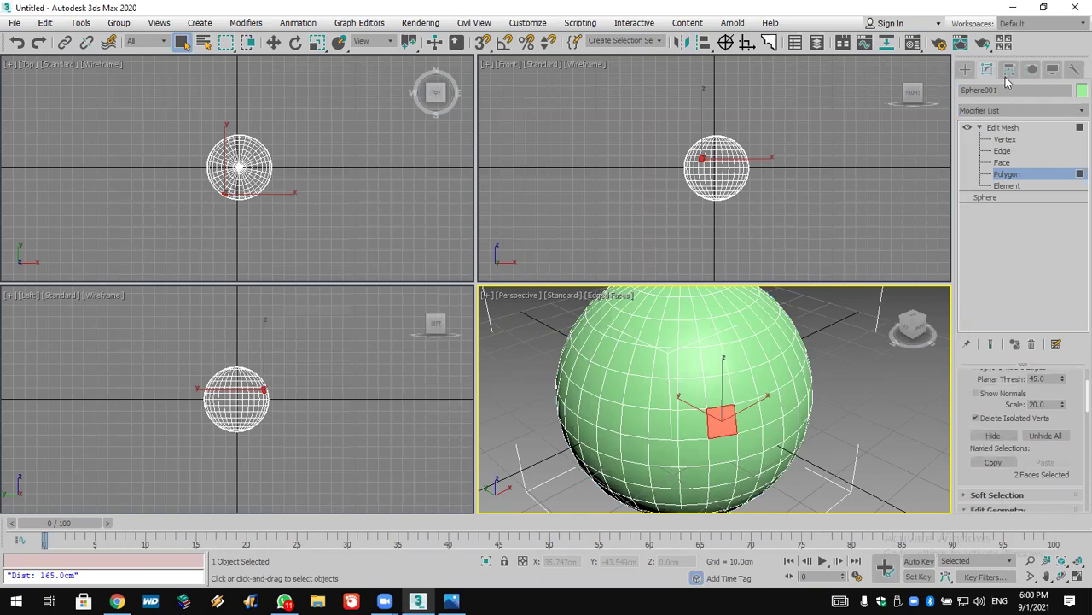
Step: Show the Ribbon to look through its Modeling and Selection tools for the selected polygon, and hide it again
{"action": "right_click", "coordinate": [1026, 60]}
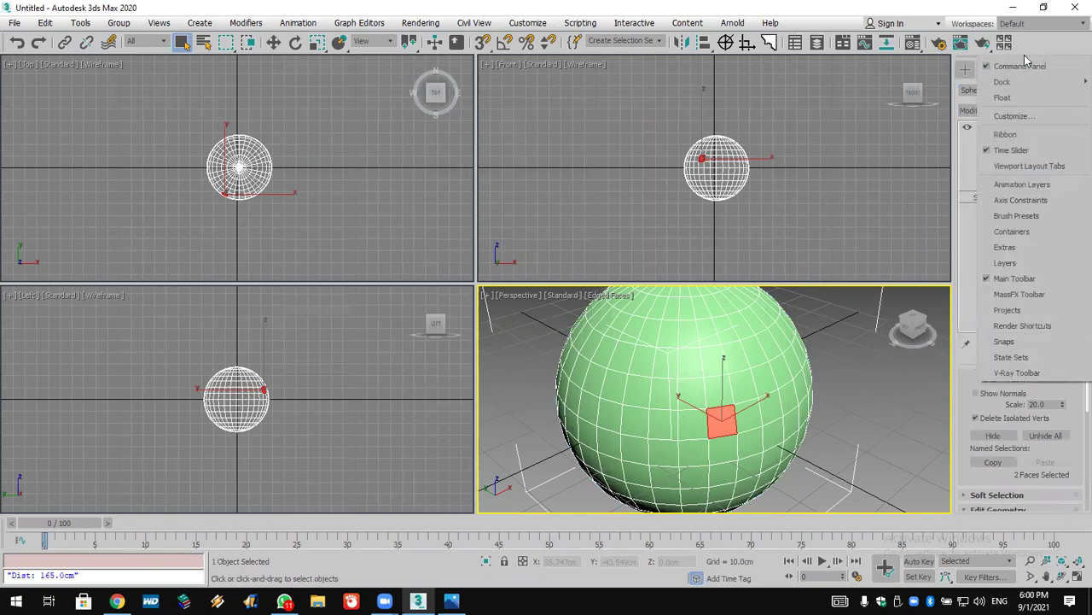
{"action": "left_click", "coordinate": [1023, 136]}
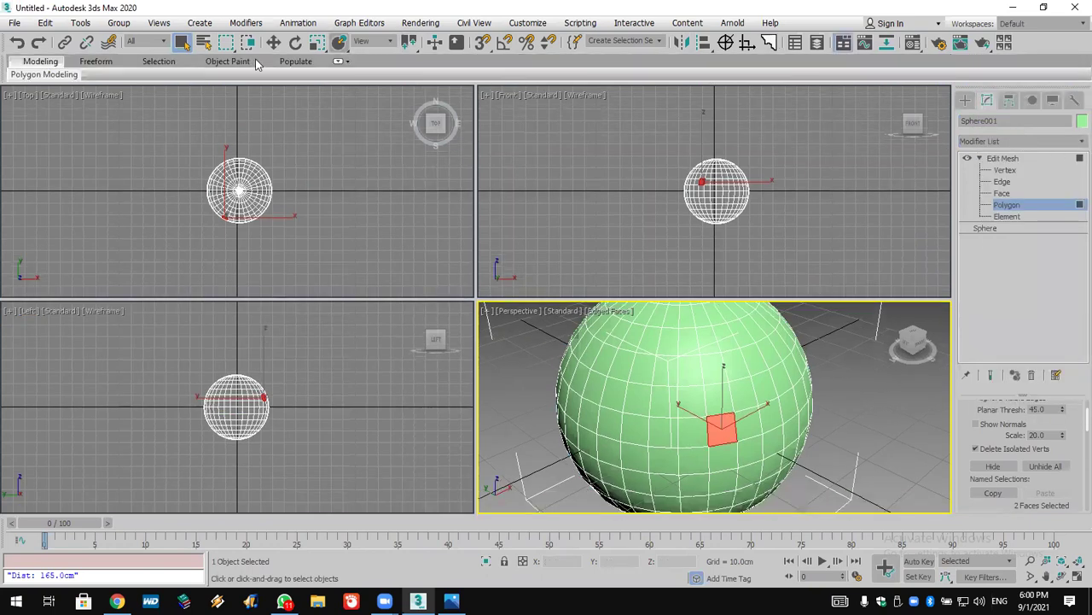
{"action": "mouse_move", "coordinate": [44, 75]}
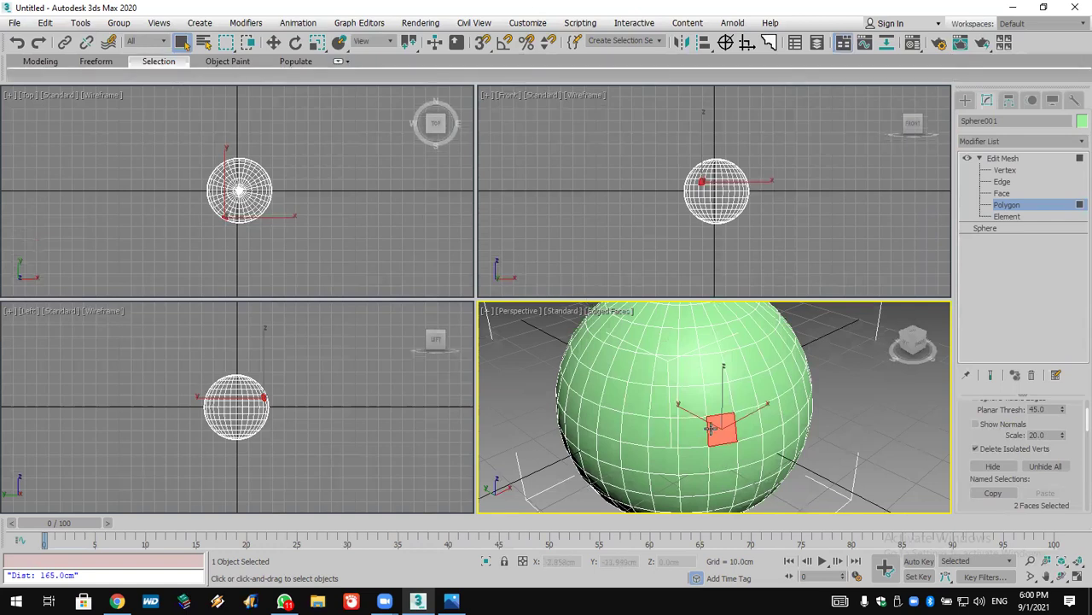
{"action": "left_click", "coordinate": [44, 63]}
{"action": "right_click", "coordinate": [734, 368]}
{"action": "left_click", "coordinate": [646, 456]}
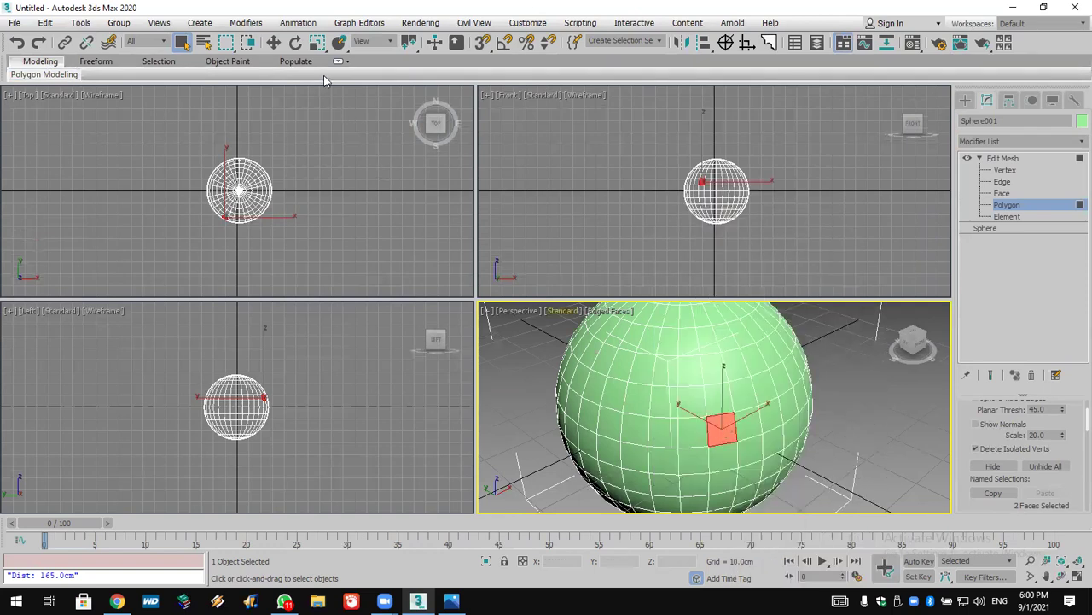
{"action": "left_click", "coordinate": [161, 62]}
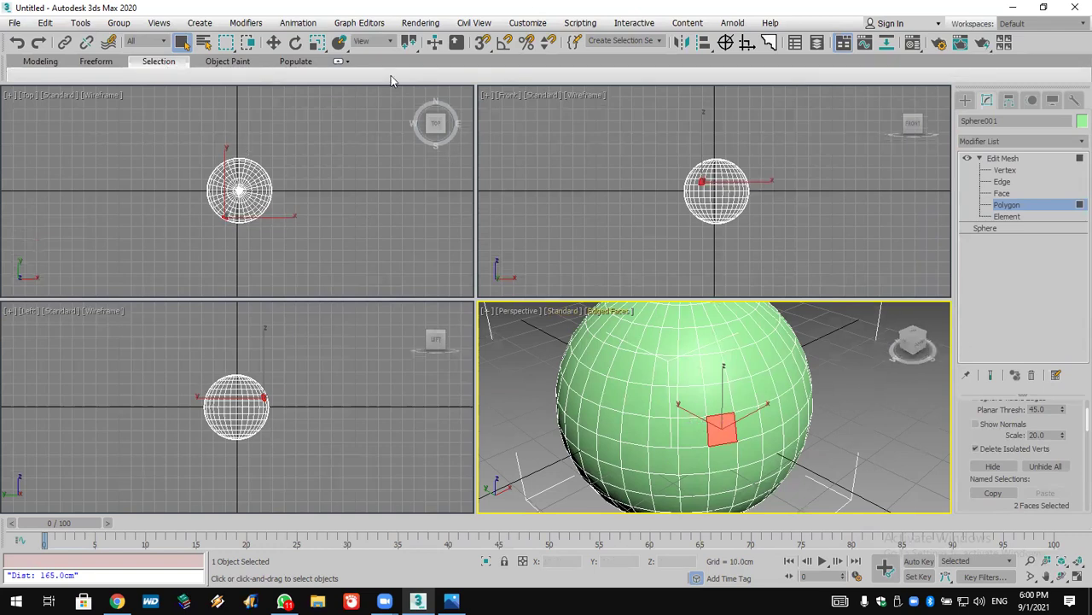
{"action": "left_click", "coordinate": [273, 42]}
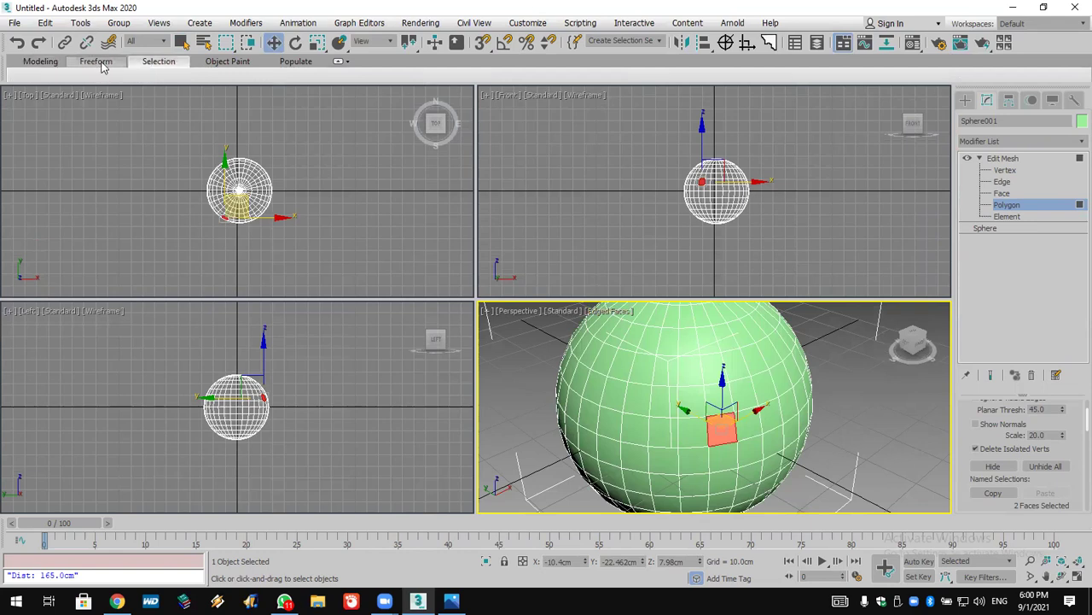
{"action": "left_click", "coordinate": [40, 62]}
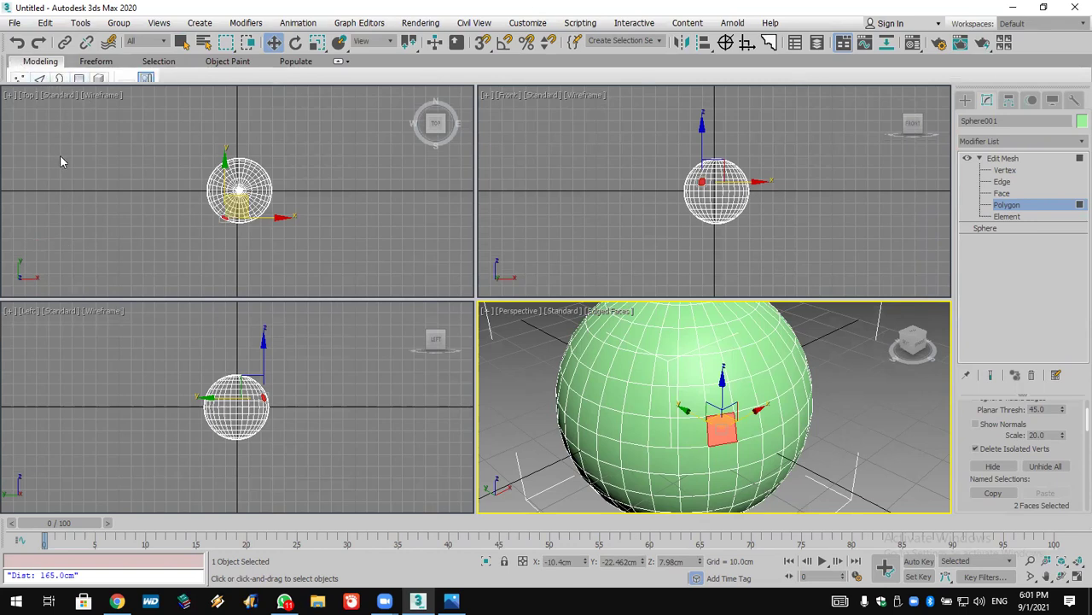
{"action": "right_click", "coordinate": [1055, 60]}
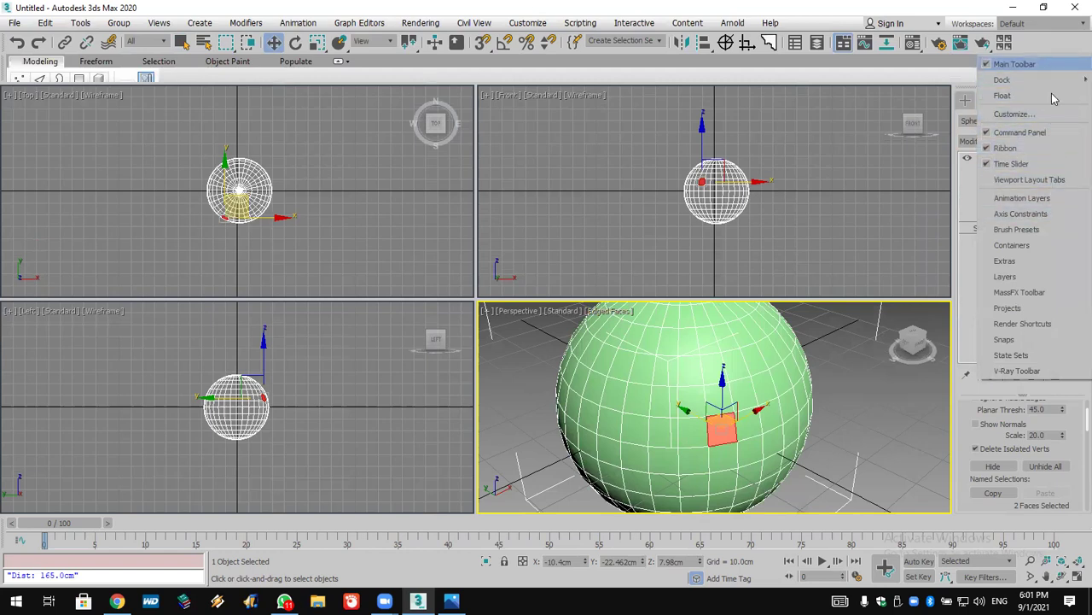
{"action": "left_click", "coordinate": [1044, 148]}
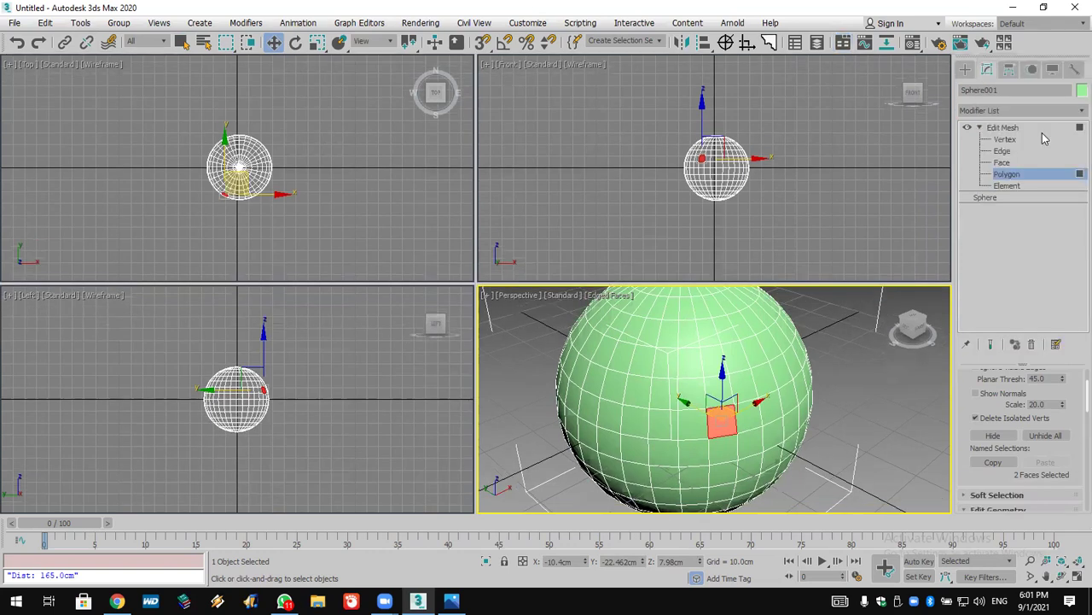
Step: Redisplay the Ribbon and add an Edit Poly modifier to the sphere to examine the Freeform and Selection tools
{"action": "right_click", "coordinate": [1033, 56]}
{"action": "left_click", "coordinate": [1005, 146]}
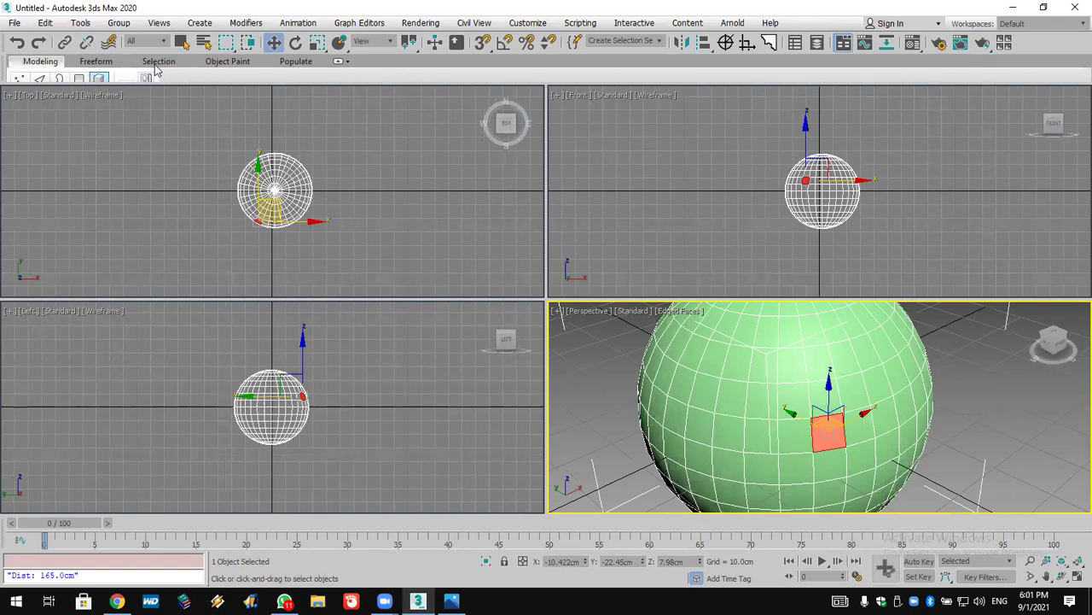
{"action": "left_click", "coordinate": [97, 61]}
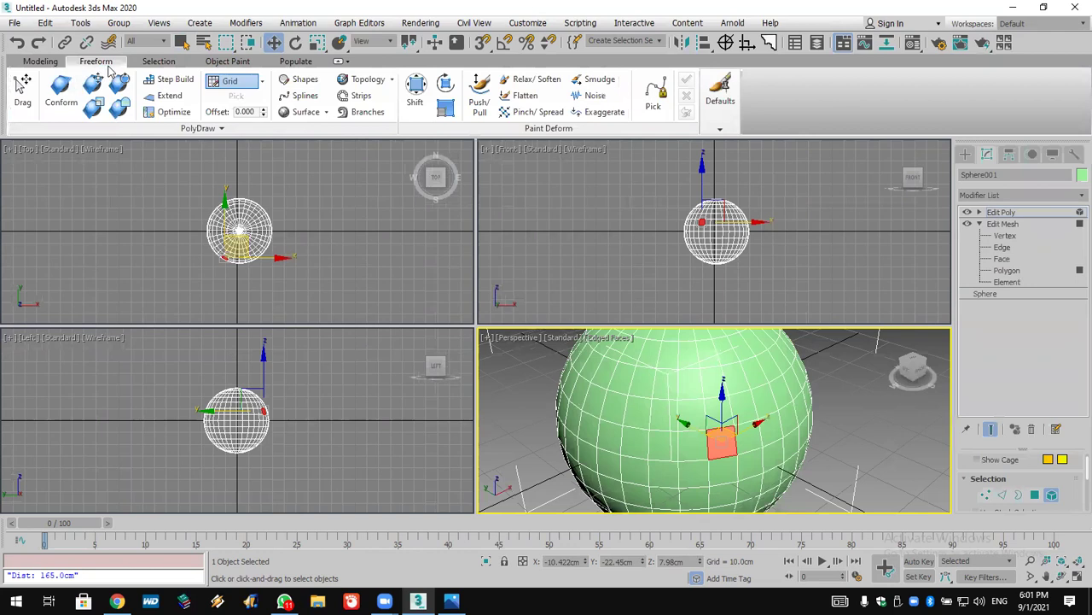
{"action": "left_click", "coordinate": [166, 62]}
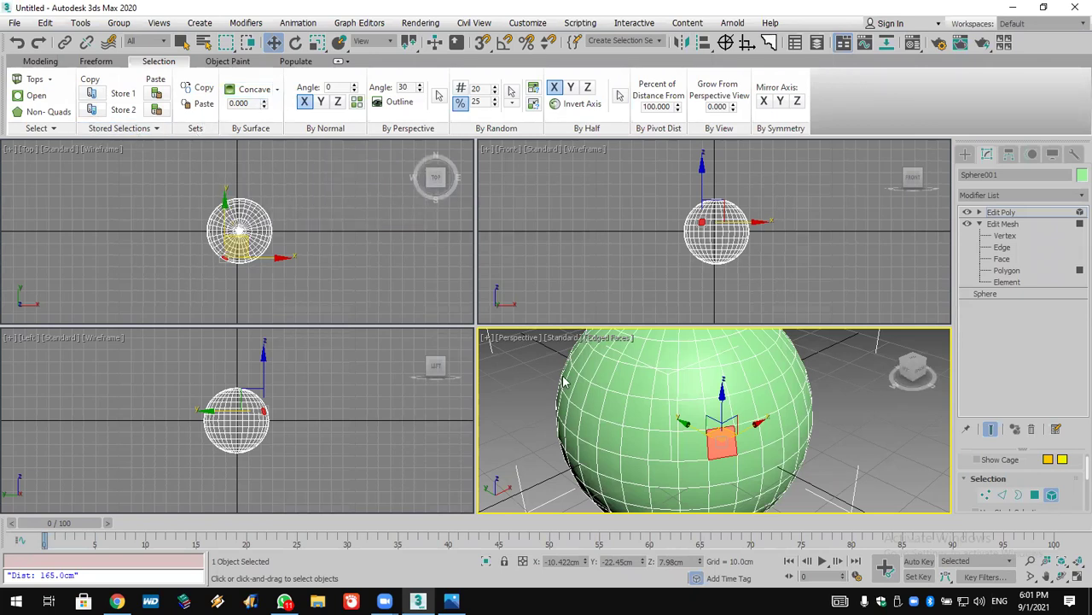
Step: Select the whole sphere element in Edit Poly, undo the deselection, and return to the Edit Mesh modifier's Polygon level
{"action": "key", "text": "ctrl+a"}
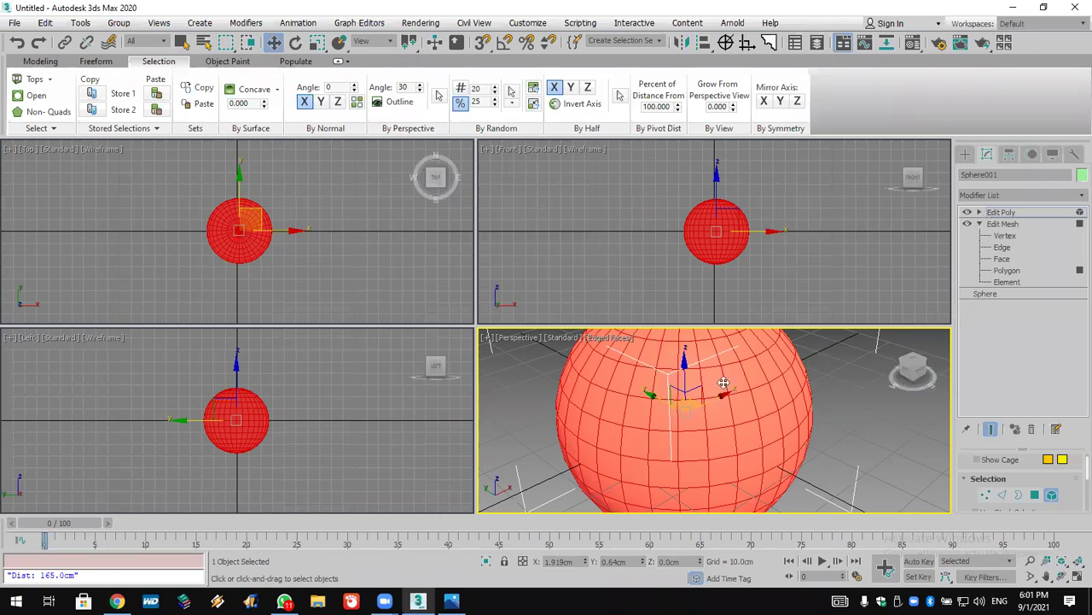
{"action": "left_click", "coordinate": [804, 431]}
{"action": "key", "text": "ctrl+z"}
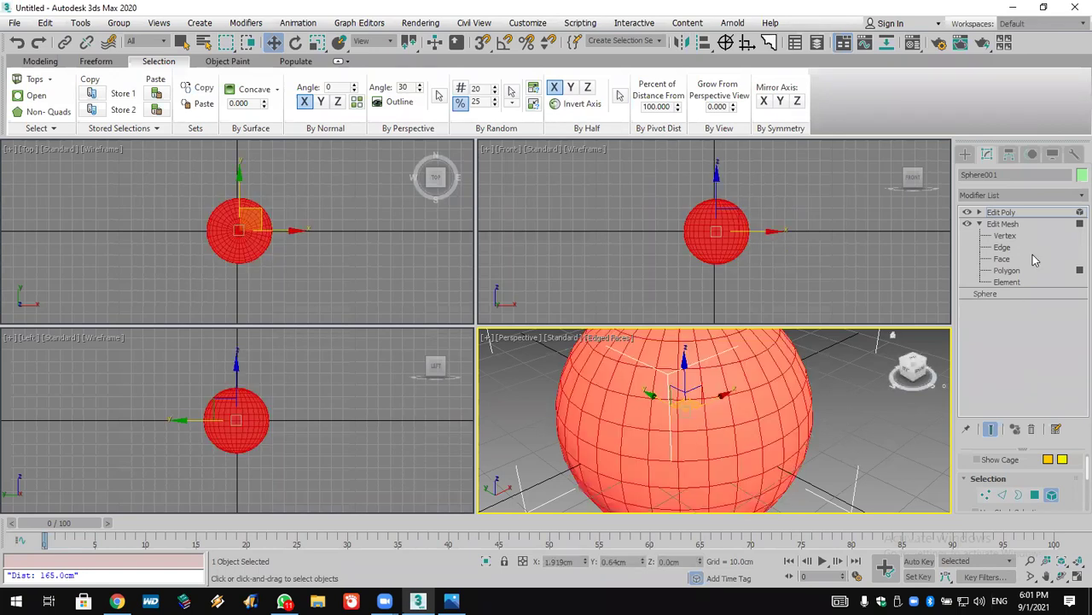
{"action": "left_click", "coordinate": [1007, 271]}
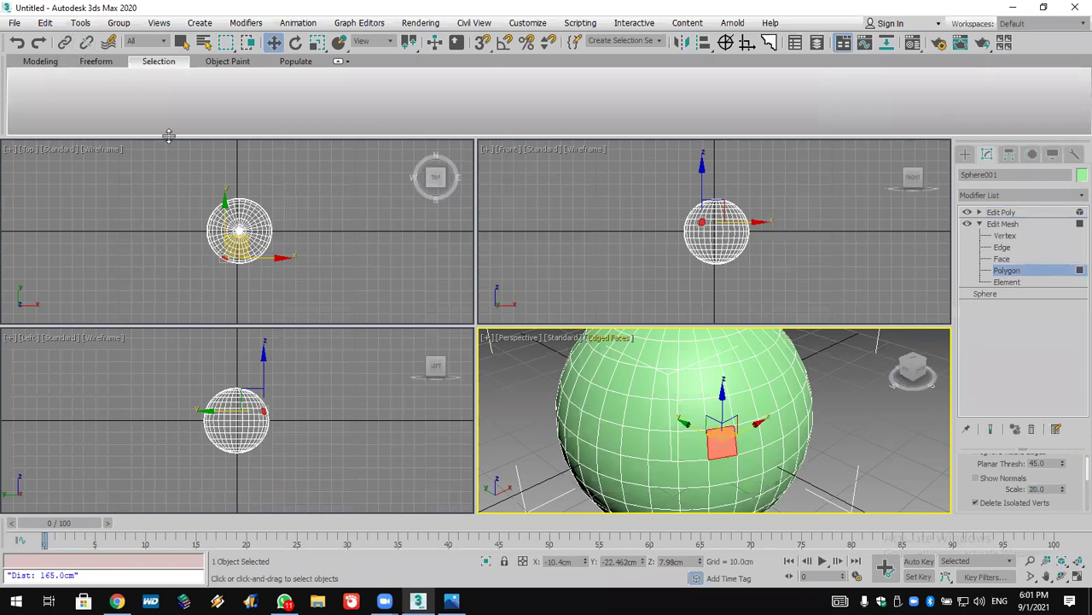
Step: Leave polygon editing, hide the Ribbon and delete the sphere
{"action": "left_click", "coordinate": [965, 153]}
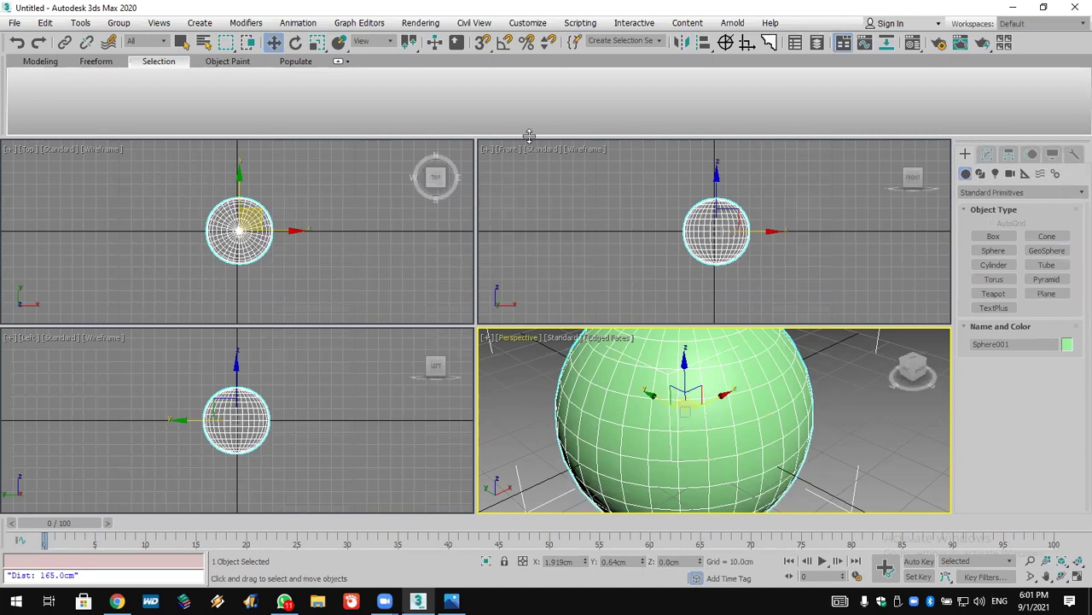
{"action": "right_click", "coordinate": [1029, 44]}
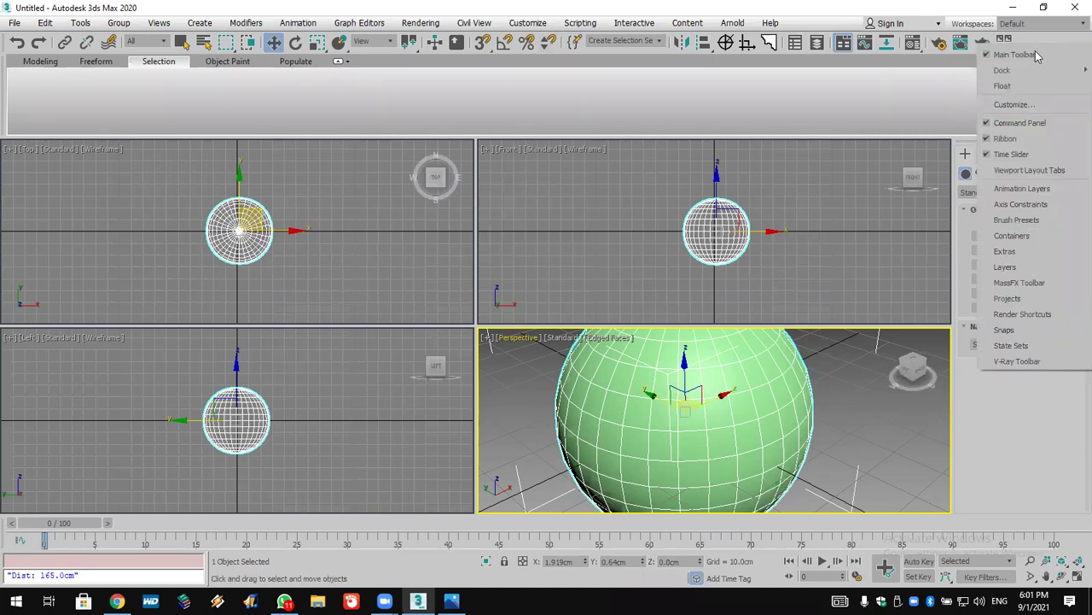
{"action": "left_click", "coordinate": [1005, 138]}
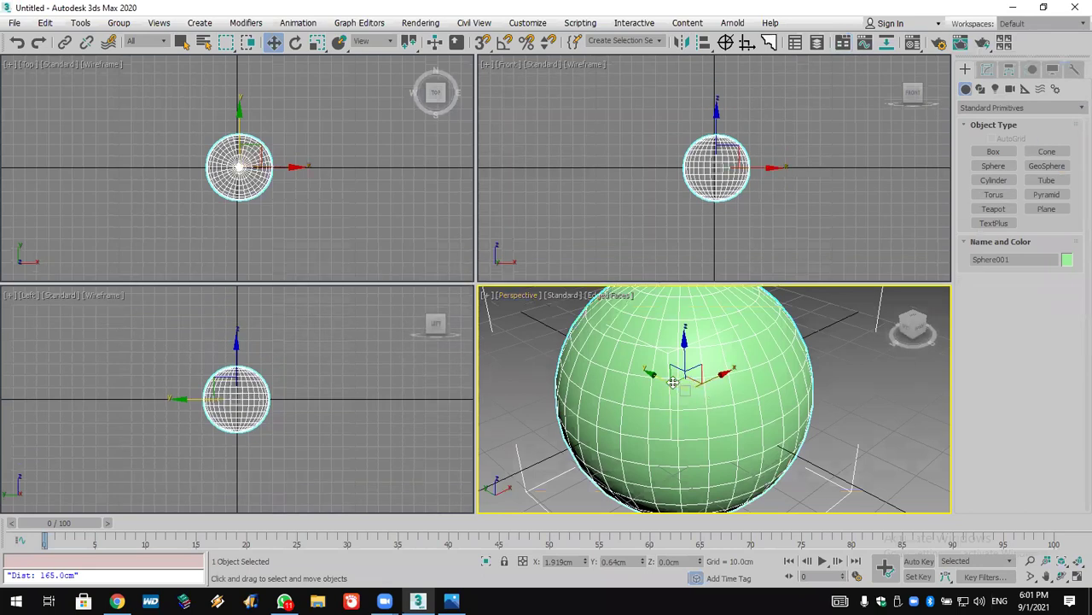
{"action": "key", "text": "Delete"}
{"action": "left_click", "coordinate": [541, 202]}
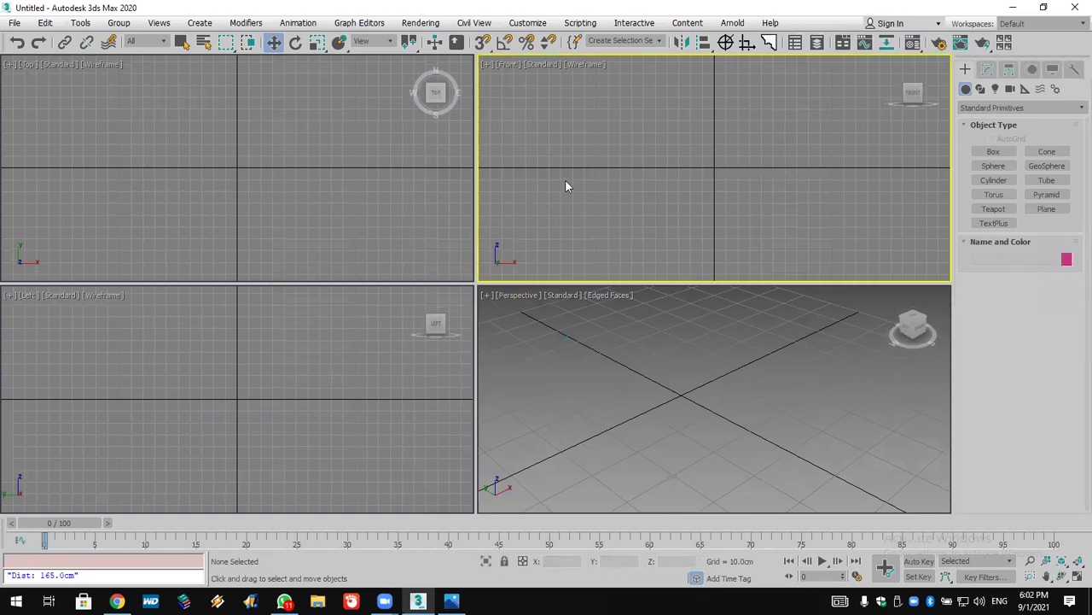
Step: Create a flat box about 81 cm long, 129 cm wide and 8 cm high around the origin in the Top view
{"action": "left_click", "coordinate": [993, 151]}
{"action": "left_click_drag", "start_coordinate": [191, 151], "coordinate": [322, 227]}
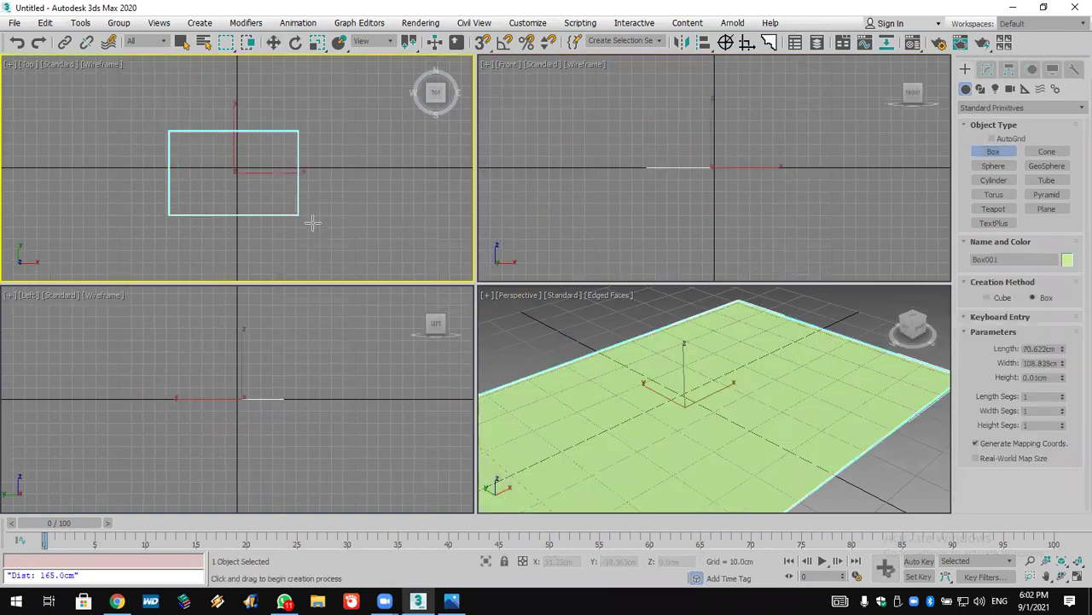
{"action": "left_click", "coordinate": [322, 213]}
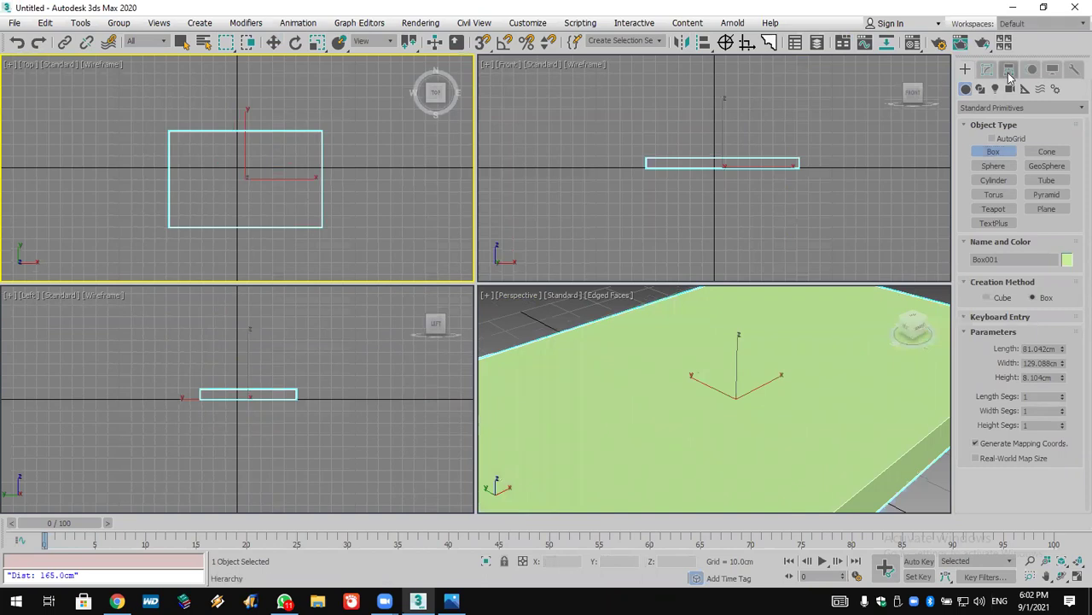
Step: Move the box's pivot to its upper-left corner in the Top view with vertex snapping, affecting only the pivot
{"action": "left_click", "coordinate": [1009, 69]}
{"action": "left_click", "coordinate": [1021, 163]}
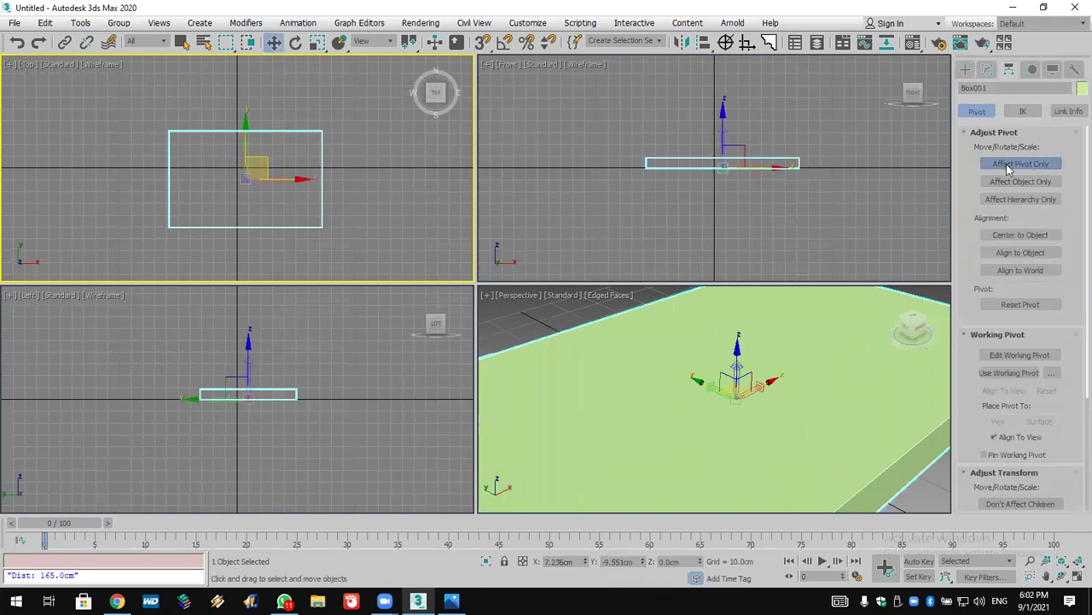
{"action": "right_click", "coordinate": [483, 41]}
{"action": "left_click", "coordinate": [476, 301]}
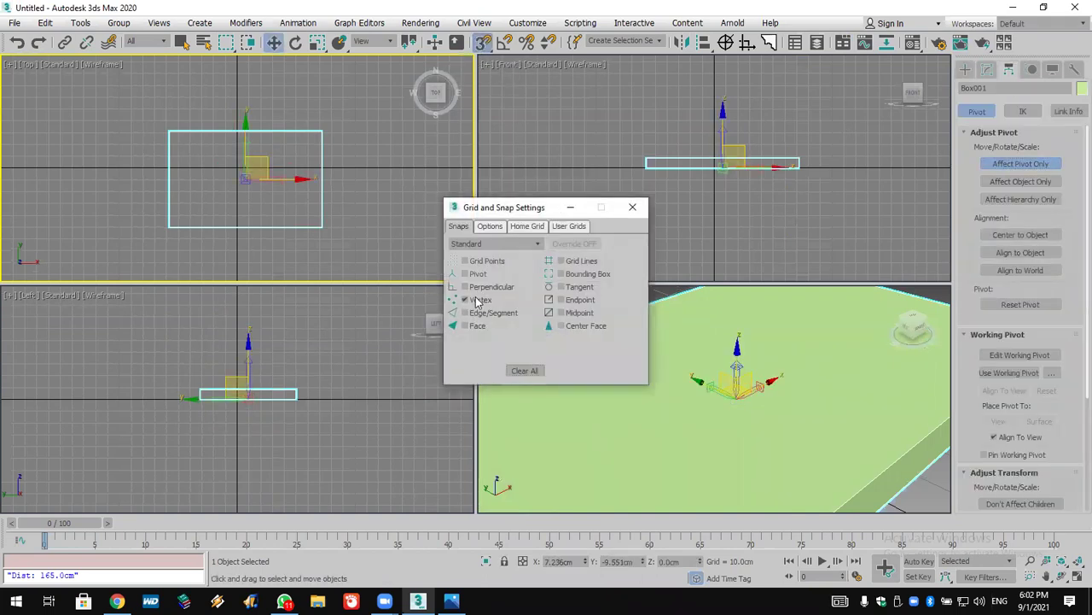
{"action": "left_click", "coordinate": [633, 206]}
{"action": "left_click_drag", "start_coordinate": [247, 179], "coordinate": [170, 132]}
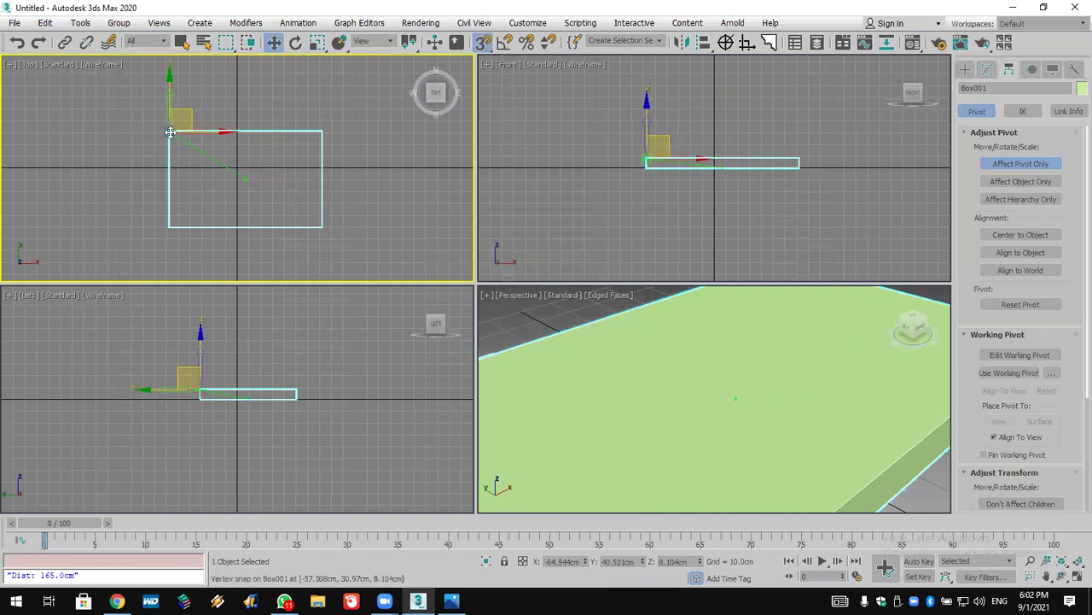
{"action": "left_click", "coordinate": [1016, 167]}
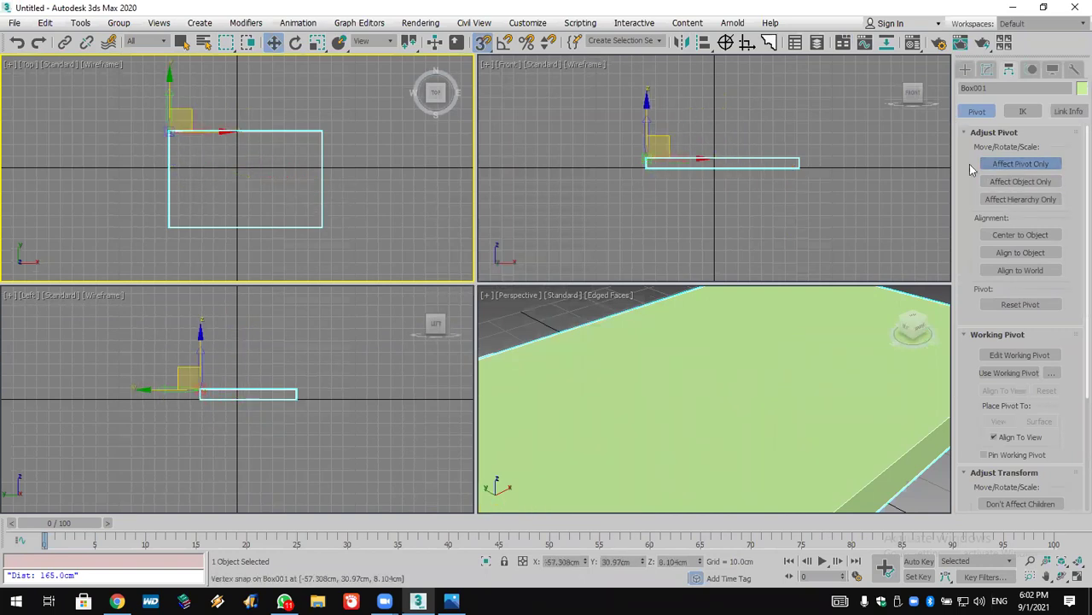
Step: Scale the box along X from its corner pivot to about 167% in the Top view
{"action": "left_click", "coordinate": [316, 43]}
{"action": "left_click_drag", "start_coordinate": [232, 128], "coordinate": [267, 128]}
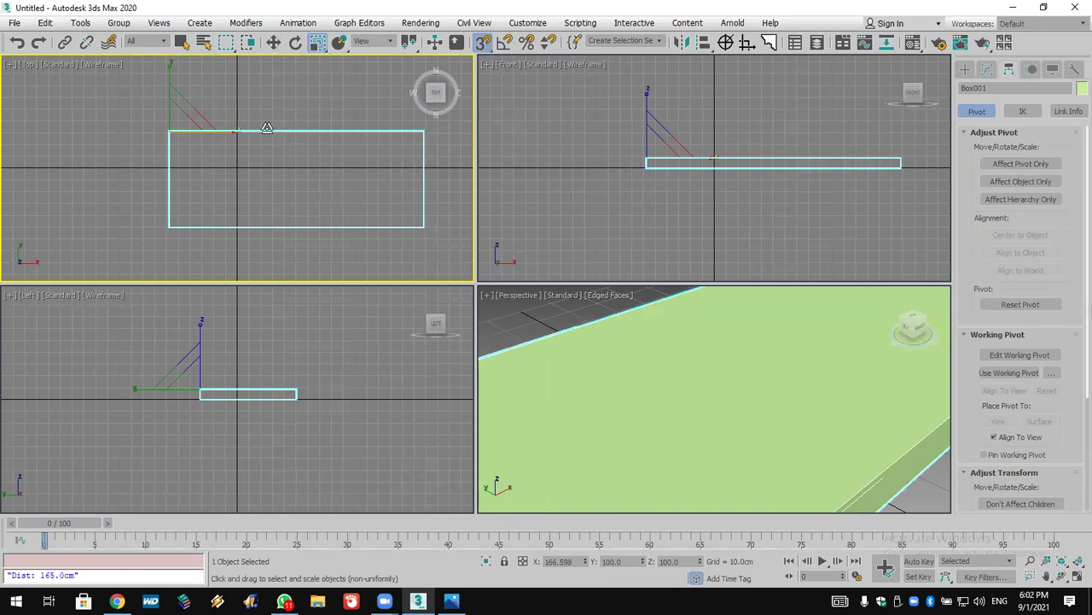
Step: Undo back past the box's scaling and creation, and delete the restored sphere to empty the scene
{"action": "left_click", "coordinate": [17, 43]}
{"action": "left_click", "coordinate": [17, 43]}
{"action": "left_click", "coordinate": [17, 43]}
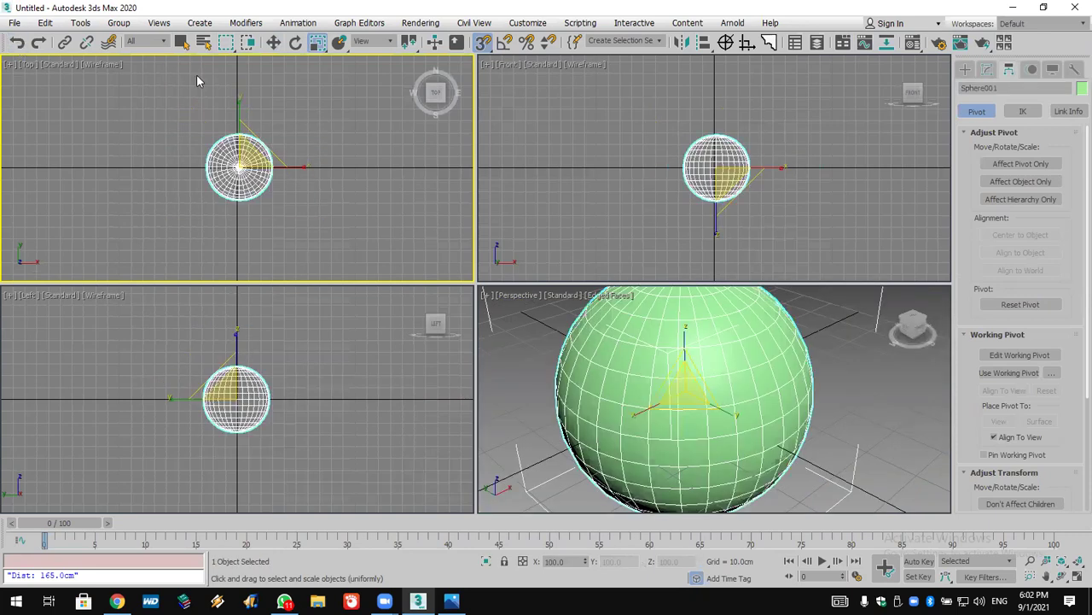
{"action": "key", "text": "Delete"}
{"action": "left_click", "coordinate": [800, 356]}
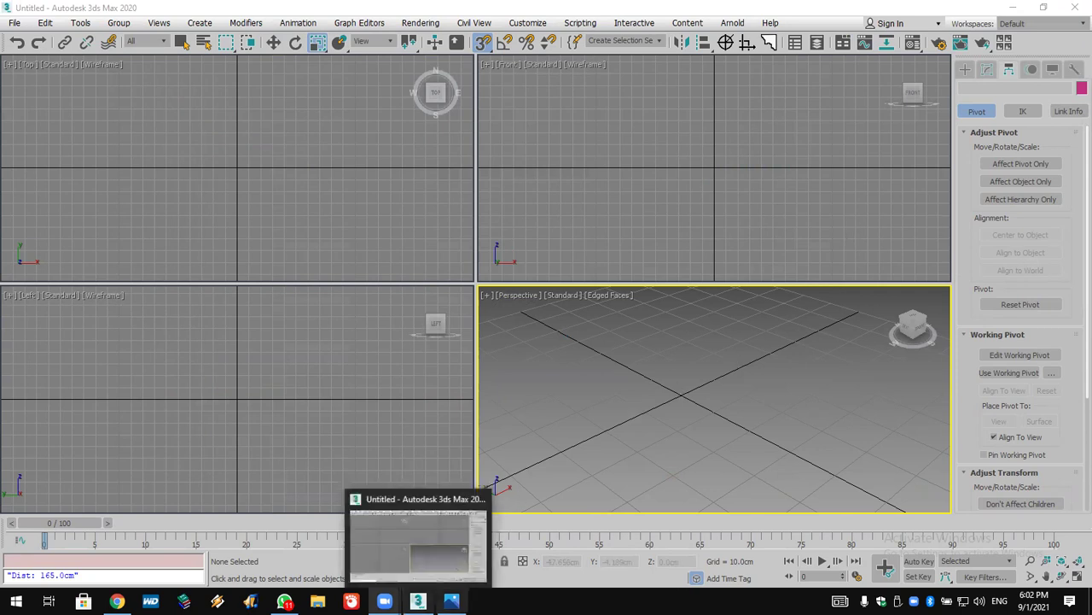
Step: Switch to Photos, examine the house reference image's balconies, curved canopy and tower up close, and close it
{"action": "left_click", "coordinate": [451, 601]}
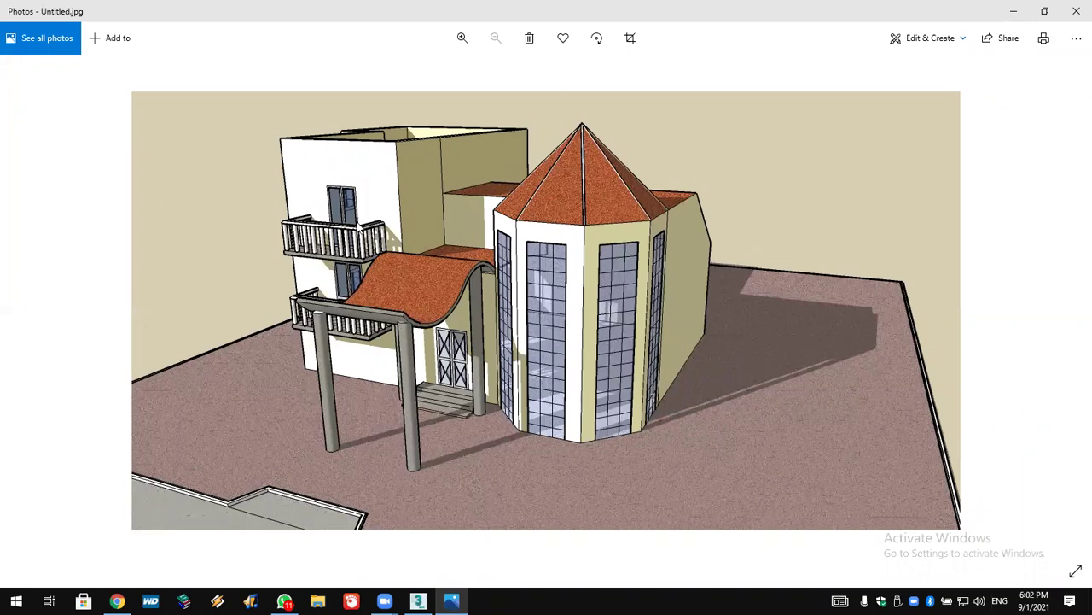
{"action": "scroll", "coordinate": [358, 225], "scroll_direction": "up", "scroll_amount": 3}
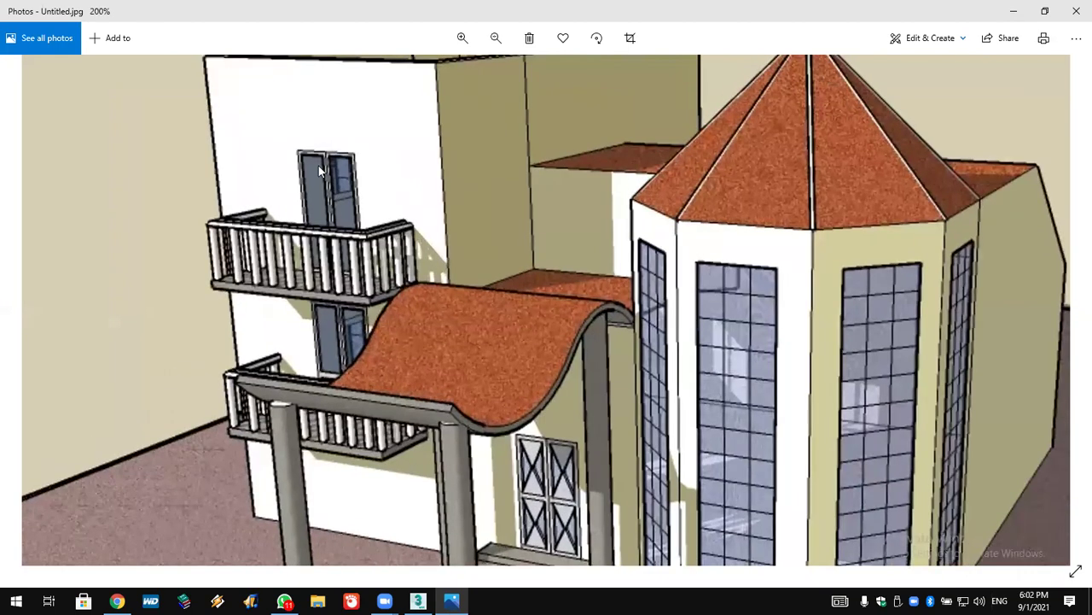
{"action": "scroll", "coordinate": [728, 333], "scroll_direction": "down", "scroll_amount": 3}
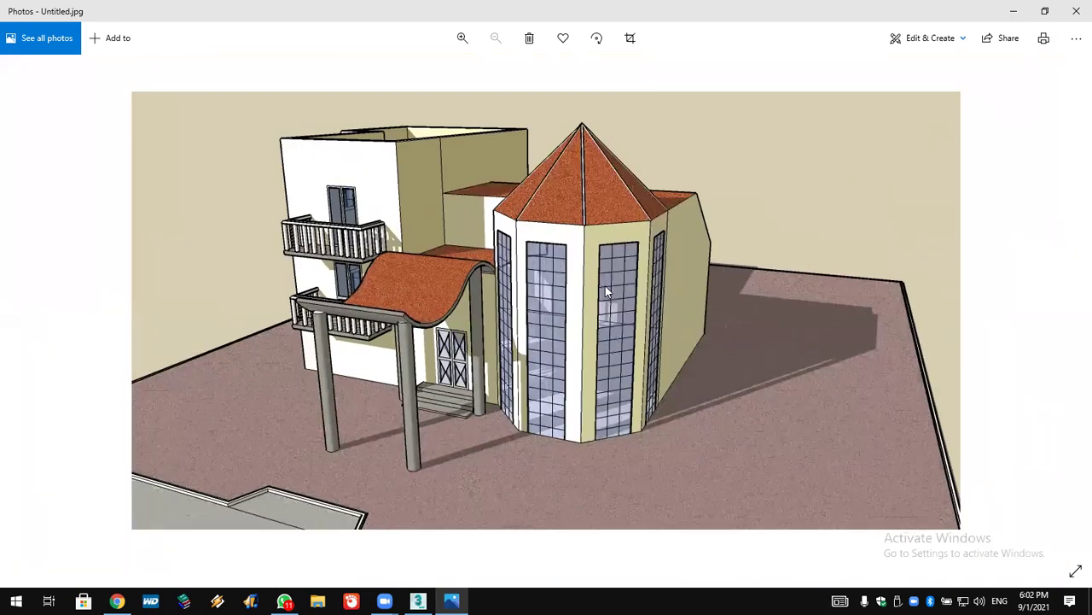
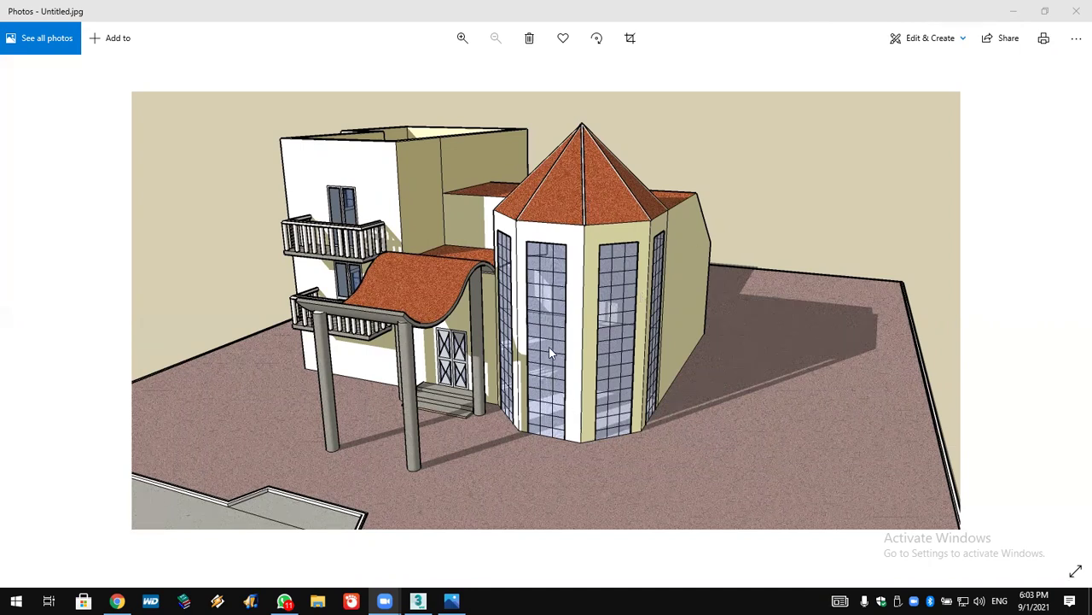
{"action": "left_click", "coordinate": [1069, 23]}
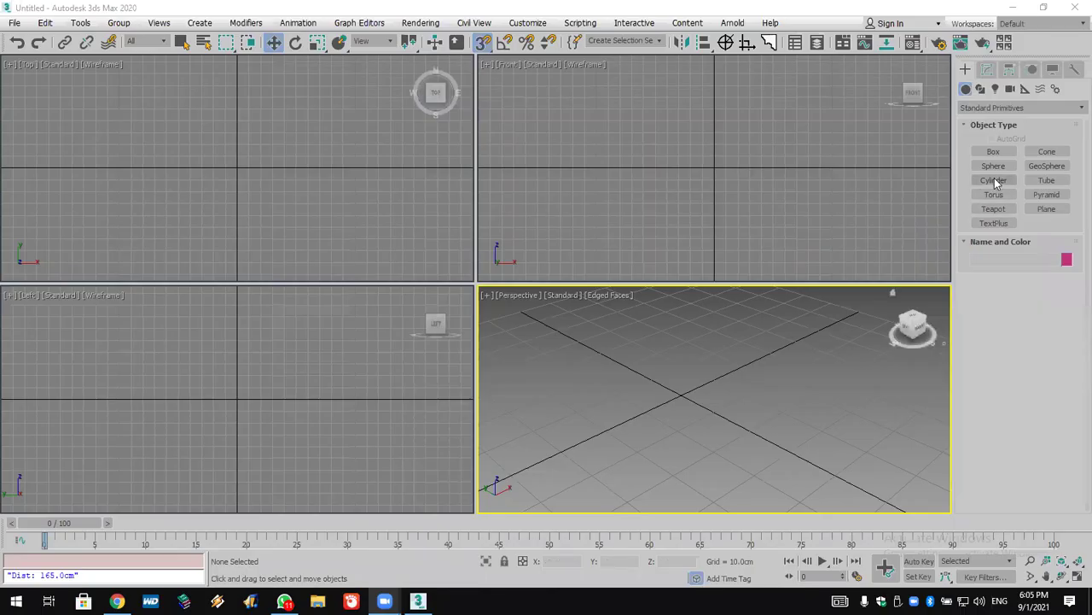
Step: Create four separate spheres of about 20 cm radius in the Top view, spread around the origin, and switch to Move
{"action": "left_click", "coordinate": [995, 178]}
{"action": "left_click", "coordinate": [993, 166]}
{"action": "left_click_drag", "start_coordinate": [116, 116], "coordinate": [141, 117]}
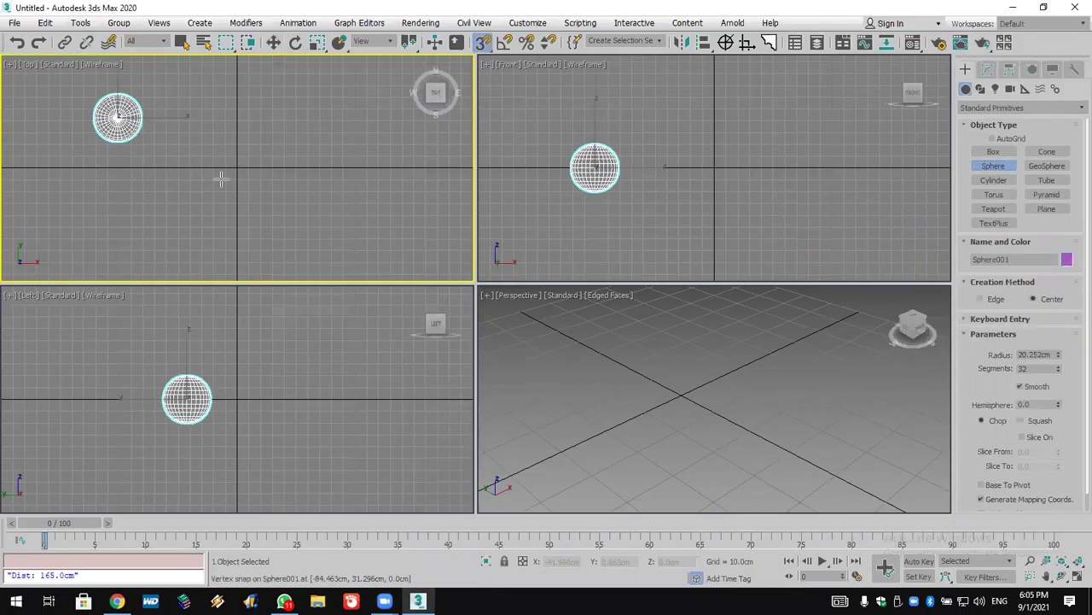
{"action": "left_click_drag", "start_coordinate": [205, 167], "coordinate": [227, 167]}
{"action": "left_click_drag", "start_coordinate": [292, 212], "coordinate": [316, 212]}
{"action": "left_click_drag", "start_coordinate": [322, 117], "coordinate": [352, 139]}
{"action": "key", "text": "w"}
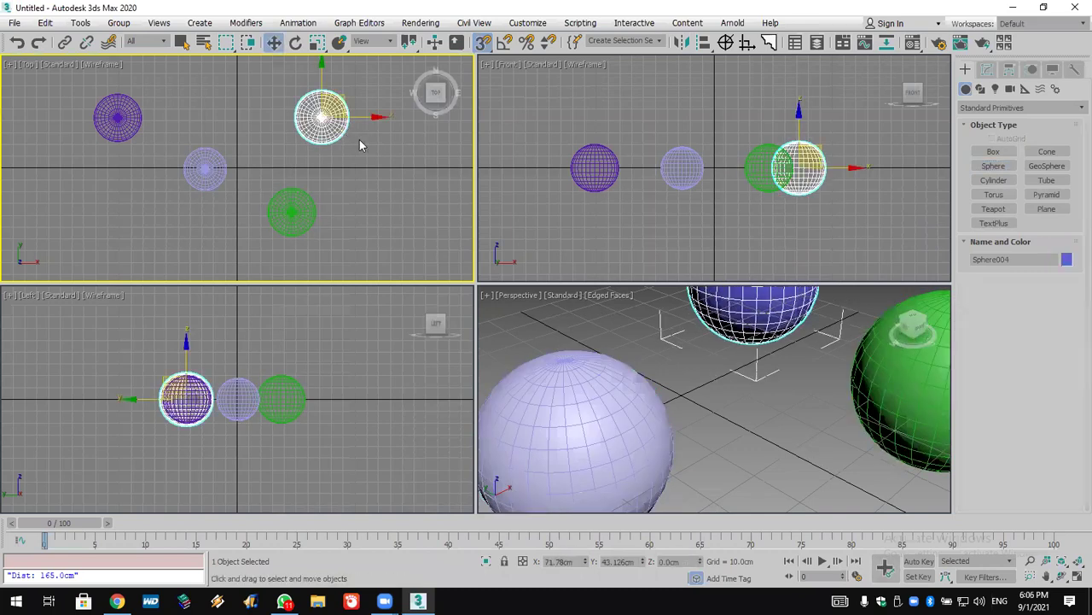
Step: Add the other three spheres to the selection, and remove spheres from it until only the upper-left one remains selected
{"action": "left_click", "coordinate": [301, 205], "text": "ctrl"}
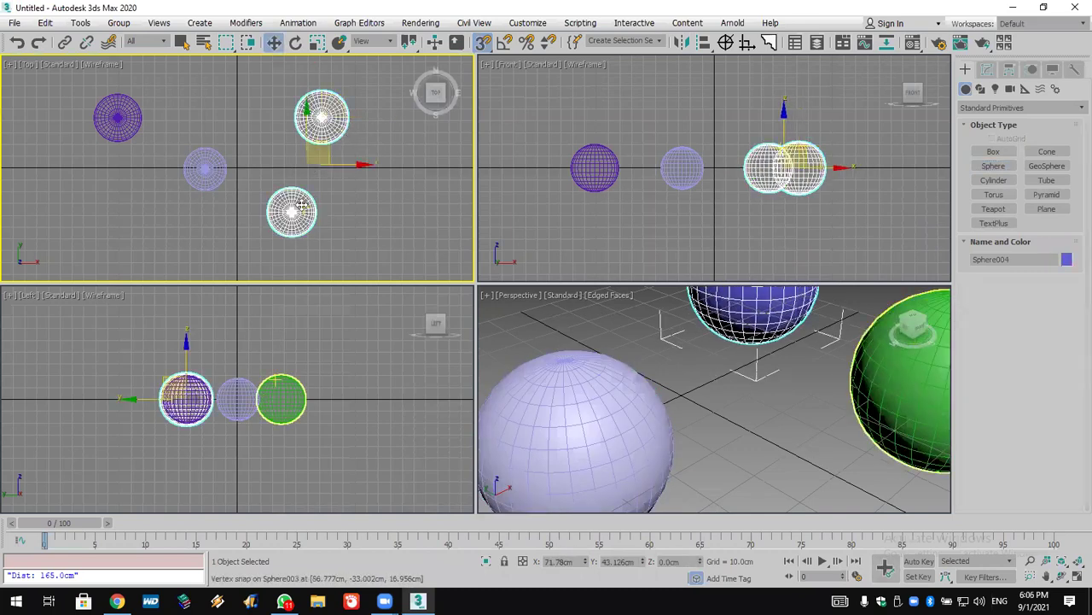
{"action": "left_click", "coordinate": [210, 170], "text": "ctrl"}
{"action": "left_click", "coordinate": [137, 131], "text": "ctrl"}
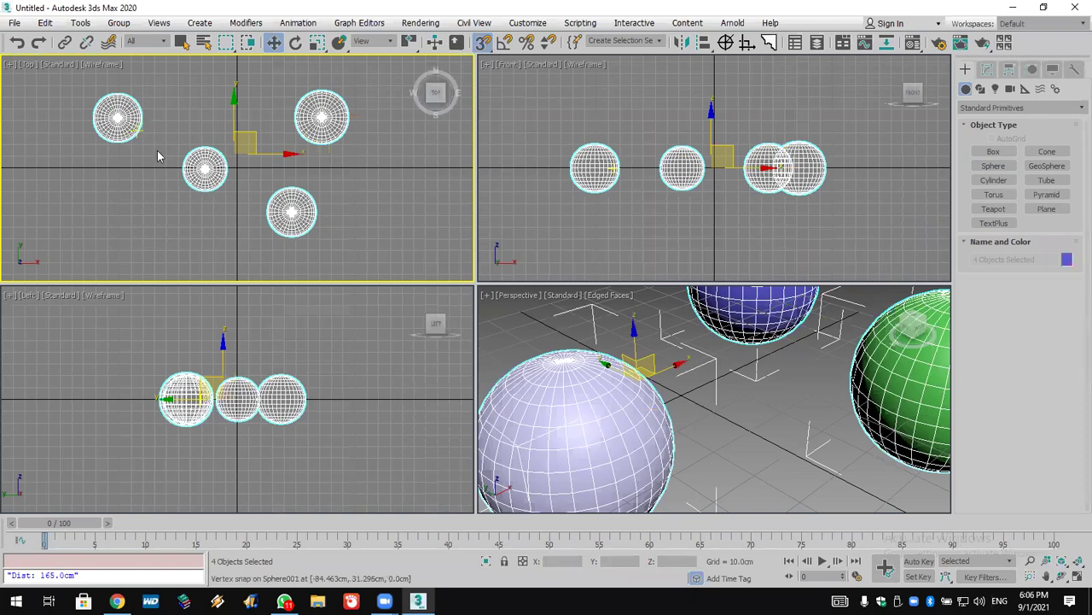
{"action": "left_click", "coordinate": [212, 174], "text": "alt"}
{"action": "left_click", "coordinate": [273, 209], "text": "alt"}
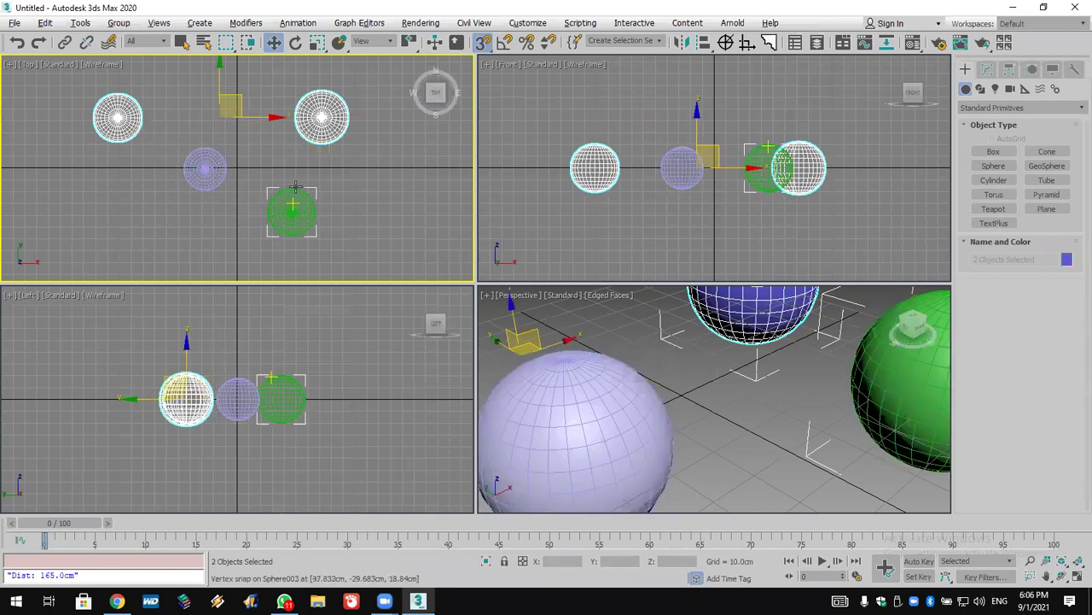
{"action": "left_click", "coordinate": [321, 117], "text": "alt"}
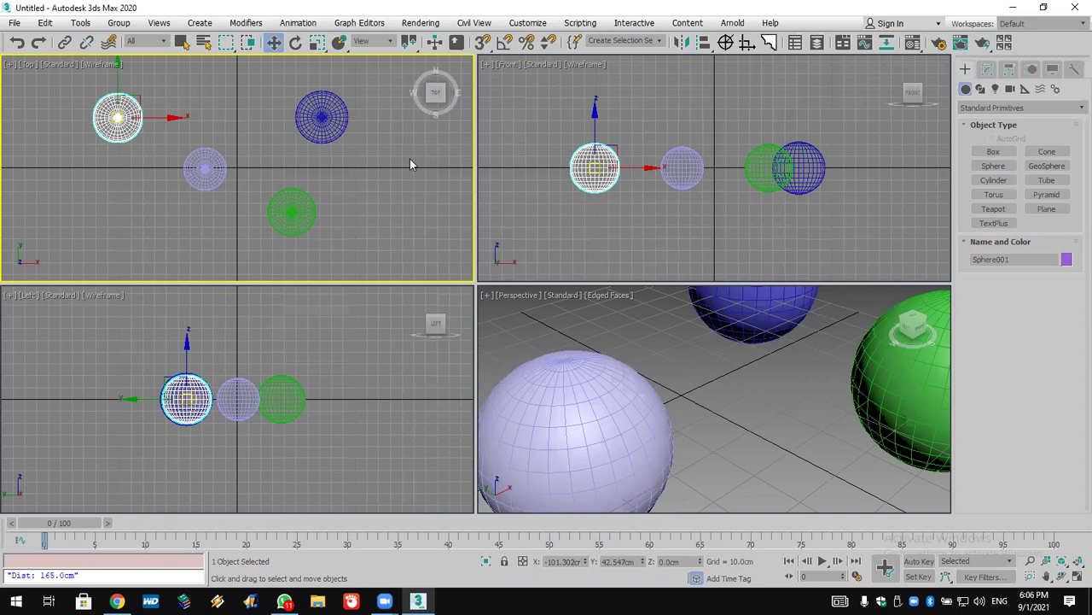
{"action": "left_click", "coordinate": [841, 601]}
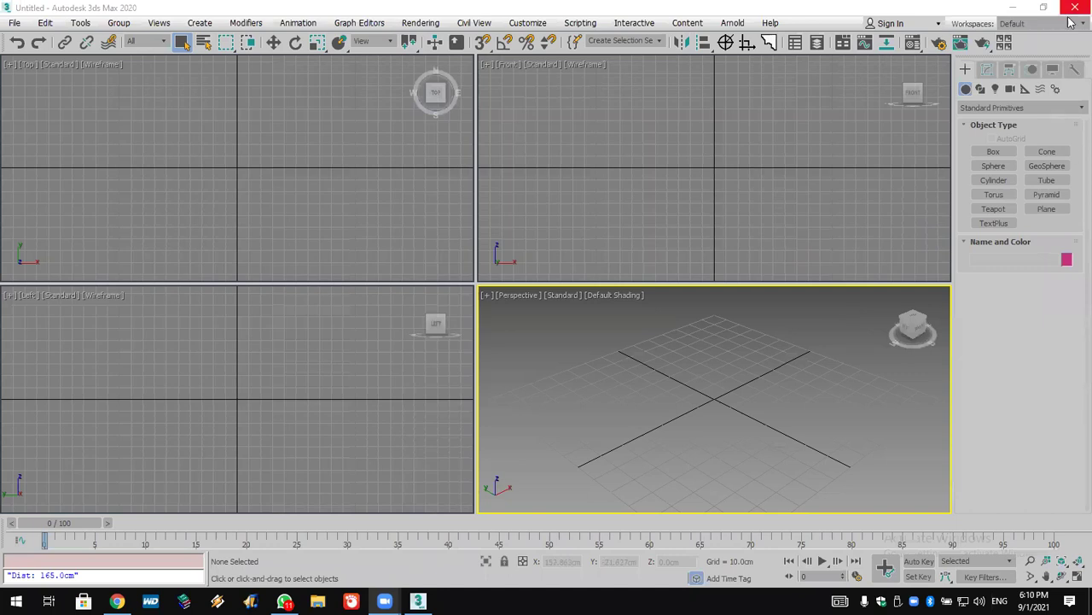
Step: Create a cube about 30 cm per side near the origin with 11 length, 7 width and 24 height segments, plus a sphere beside it
{"action": "left_click", "coordinate": [994, 151]}
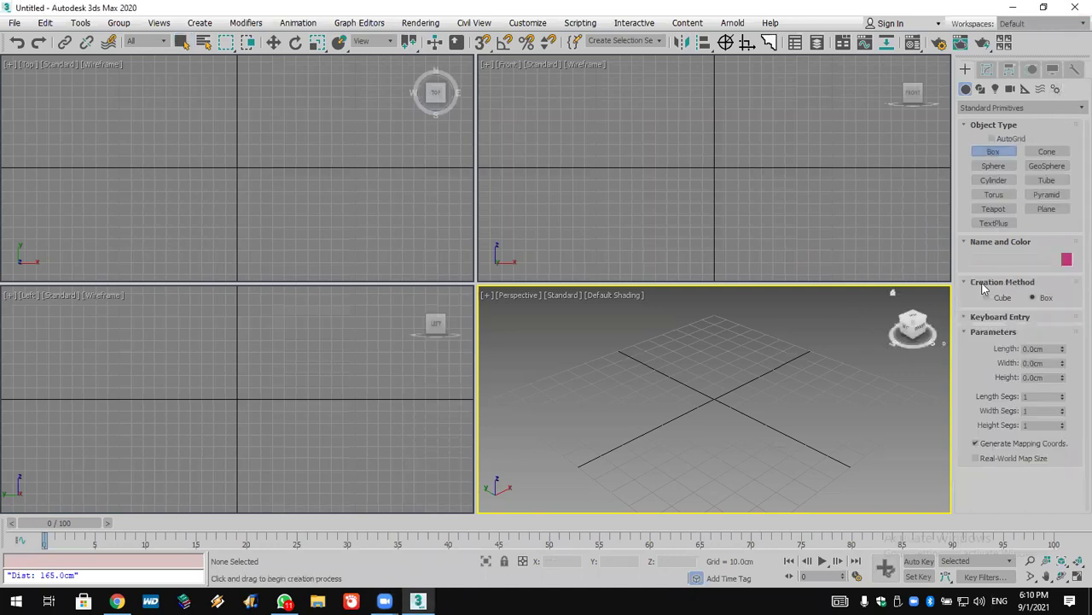
{"action": "left_click_drag", "start_coordinate": [736, 403], "coordinate": [737, 421]}
{"action": "left_click_drag", "start_coordinate": [1063, 394], "coordinate": [1063, 411]}
{"action": "left_click", "coordinate": [993, 169]}
{"action": "left_click_drag", "start_coordinate": [580, 452], "coordinate": [595, 483]}
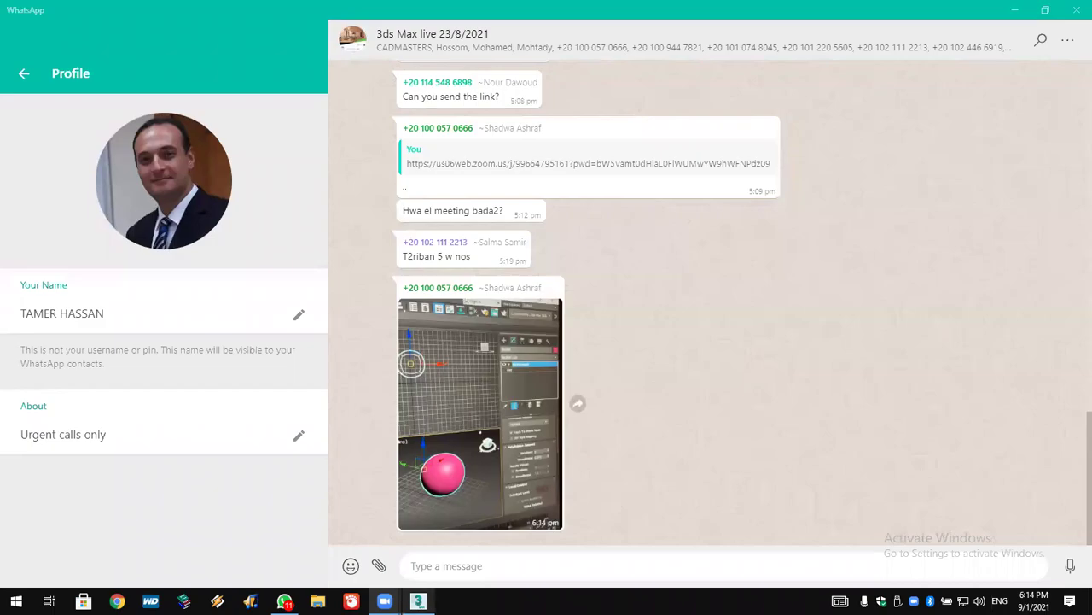
Step: Return to 3ds Max and delete the sphere beside the cube
{"action": "left_click", "coordinate": [417, 601]}
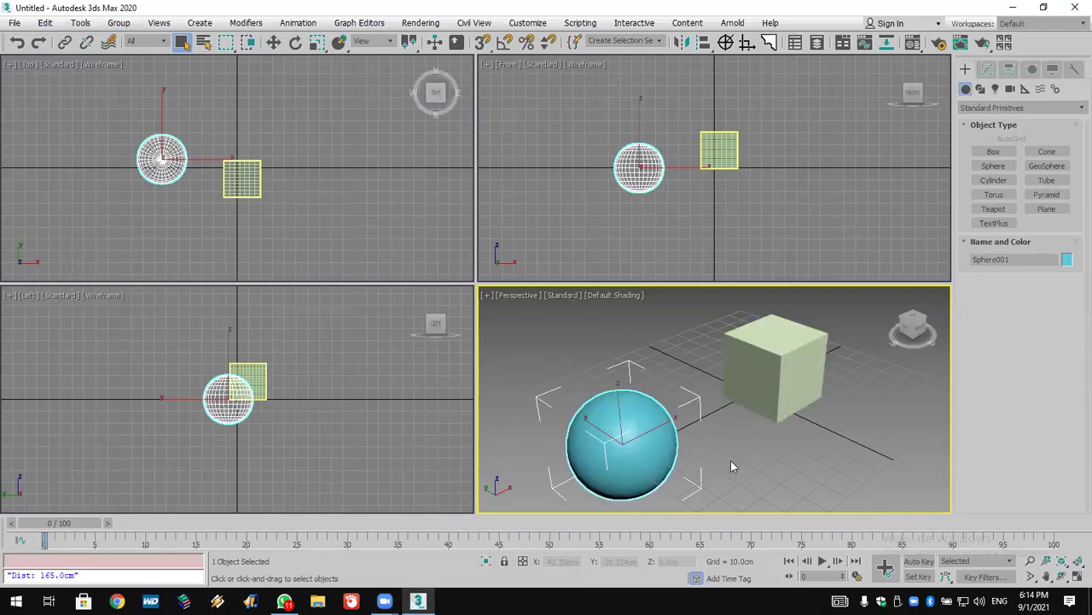
{"action": "right_click", "coordinate": [598, 406]}
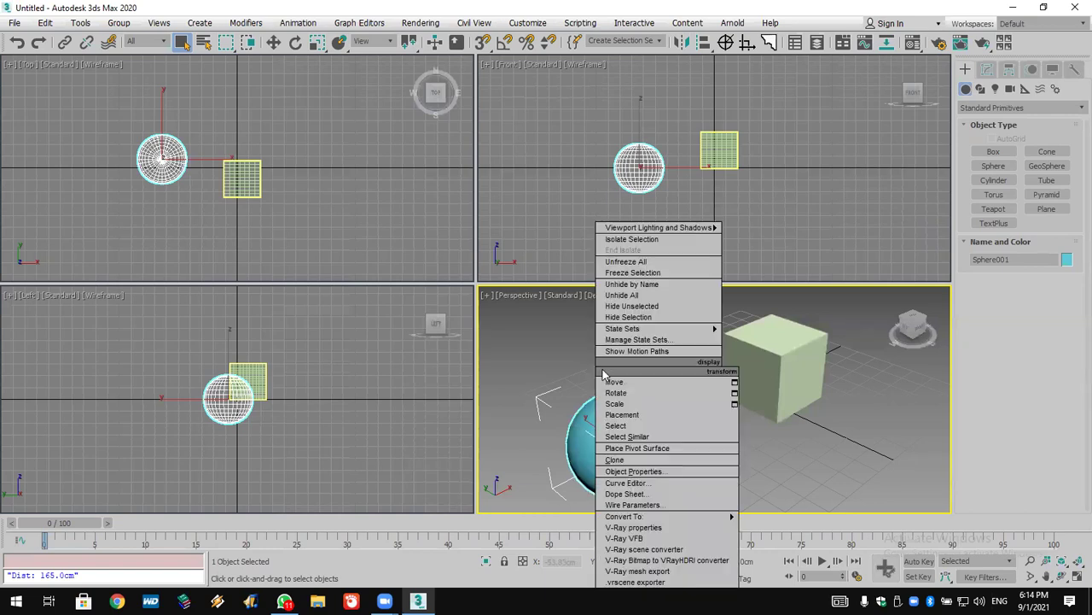
{"action": "key", "text": "Escape"}
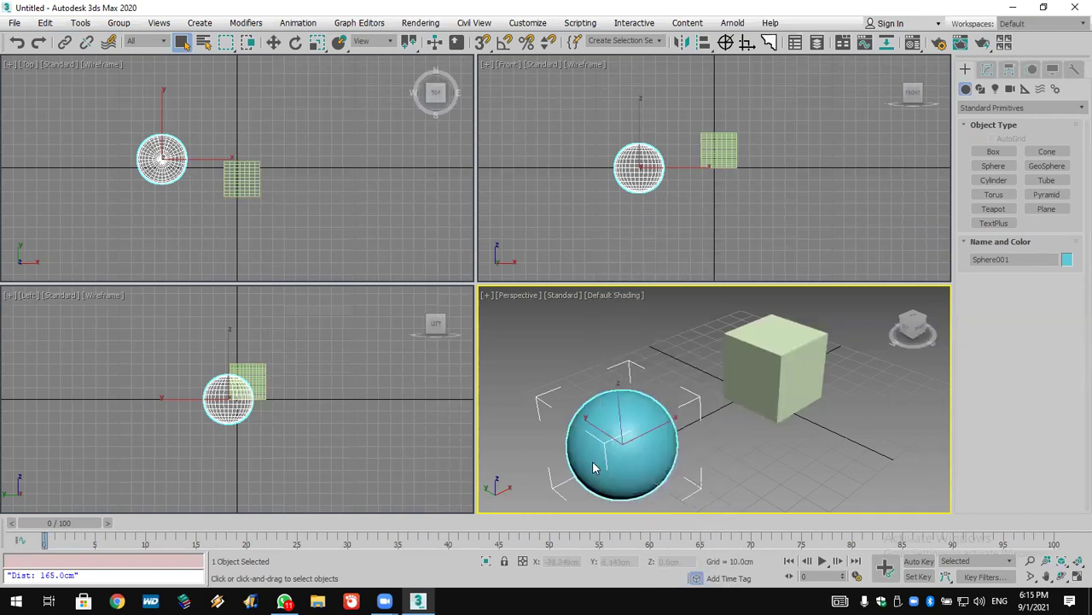
{"action": "key", "text": "Delete"}
Step: Apply a Bend modifier to the cube and set its bend angle to 360
{"action": "left_click", "coordinate": [987, 69]}
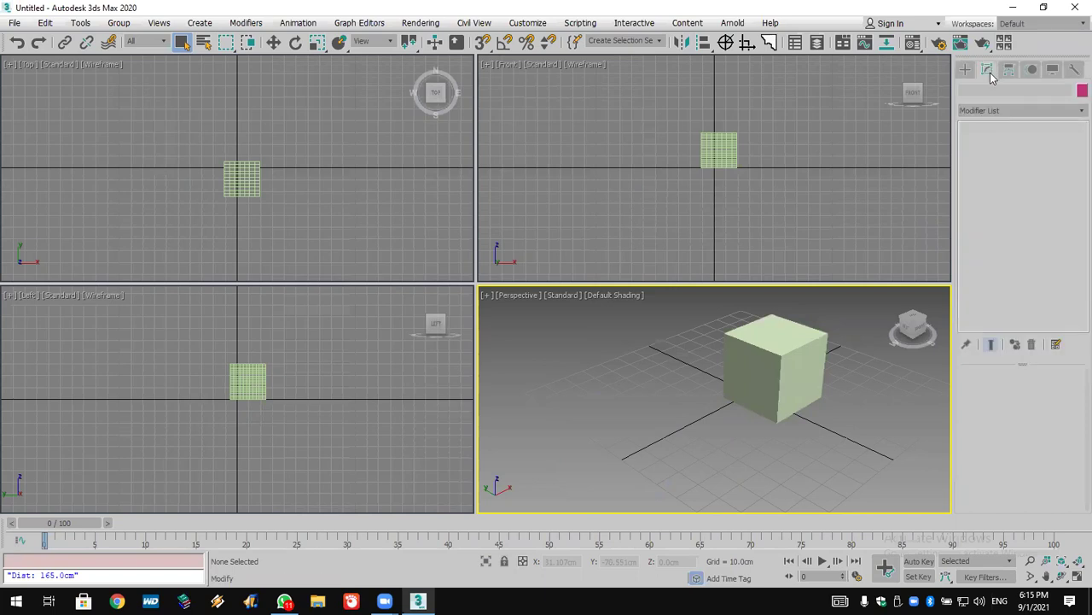
{"action": "left_click", "coordinate": [799, 335]}
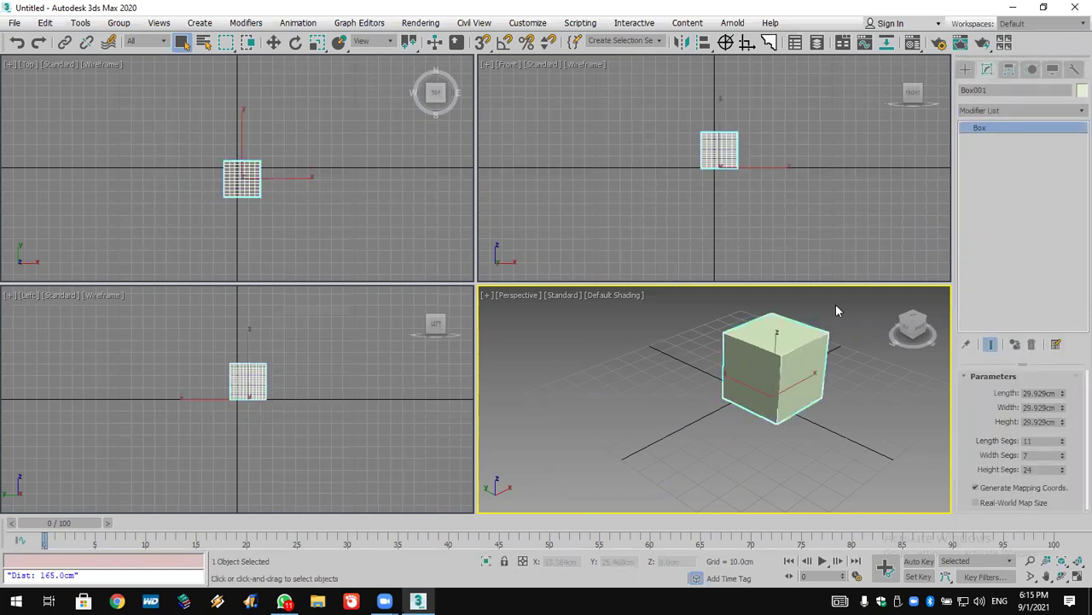
{"action": "left_click", "coordinate": [990, 111]}
{"action": "key", "text": "b"}
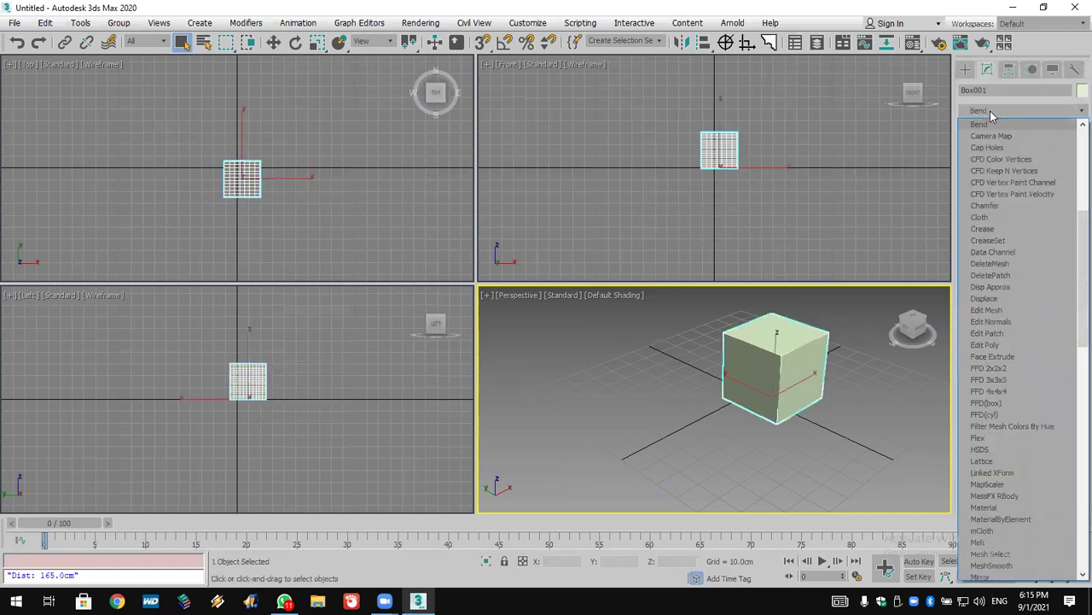
{"action": "left_click", "coordinate": [1004, 126]}
{"action": "double_click", "coordinate": [1027, 401]}
{"action": "type", "text": "360"}
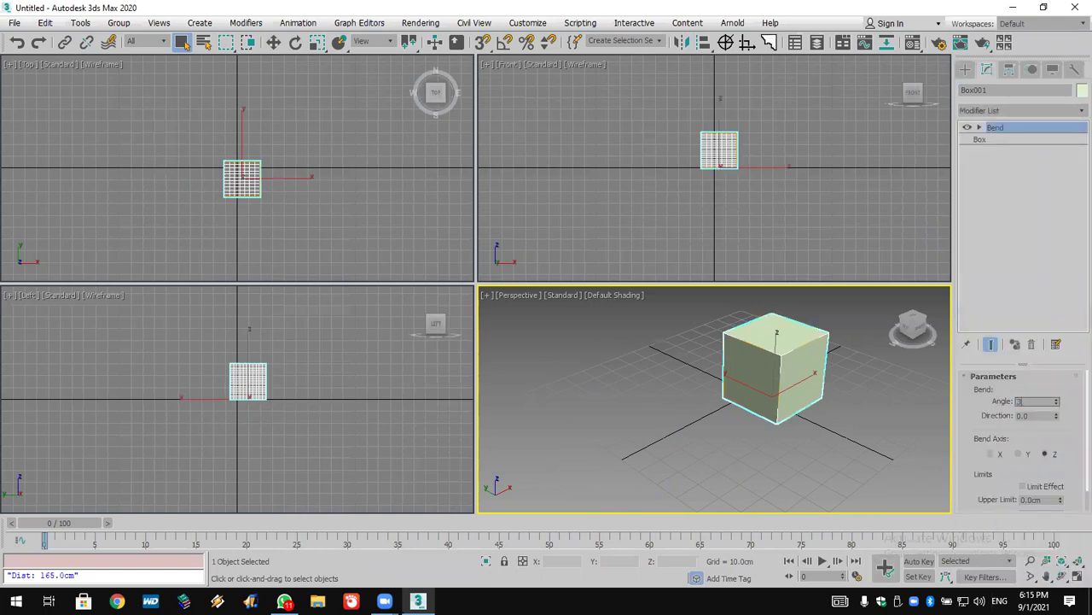
{"action": "key", "text": "Return"}
{"action": "middle_click_drag", "start_coordinate": [874, 416], "coordinate": [818, 420]}
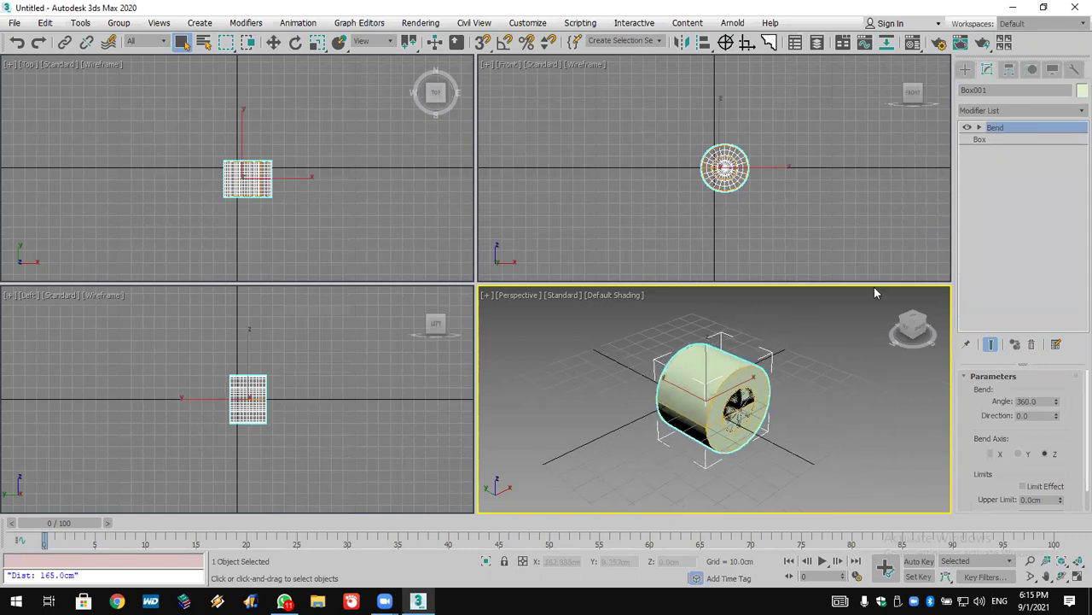
Step: Greatly increase the box's length segments in its base parameters and return to the Bend modifier
{"action": "left_click", "coordinate": [1010, 140]}
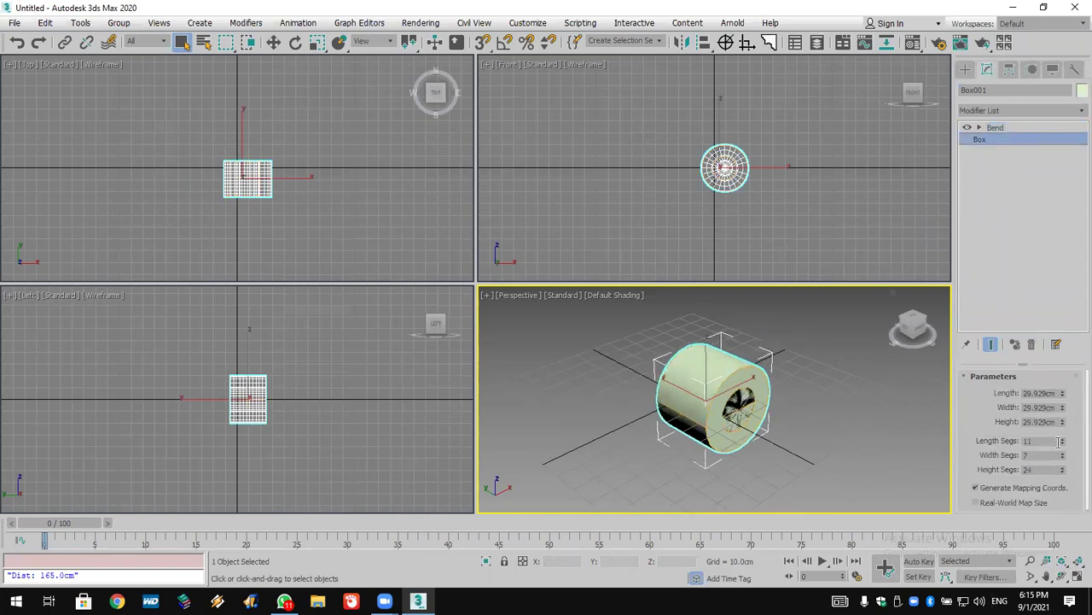
{"action": "left_click_drag", "start_coordinate": [1062, 441], "coordinate": [1065, 387]}
{"action": "left_click", "coordinate": [998, 127]}
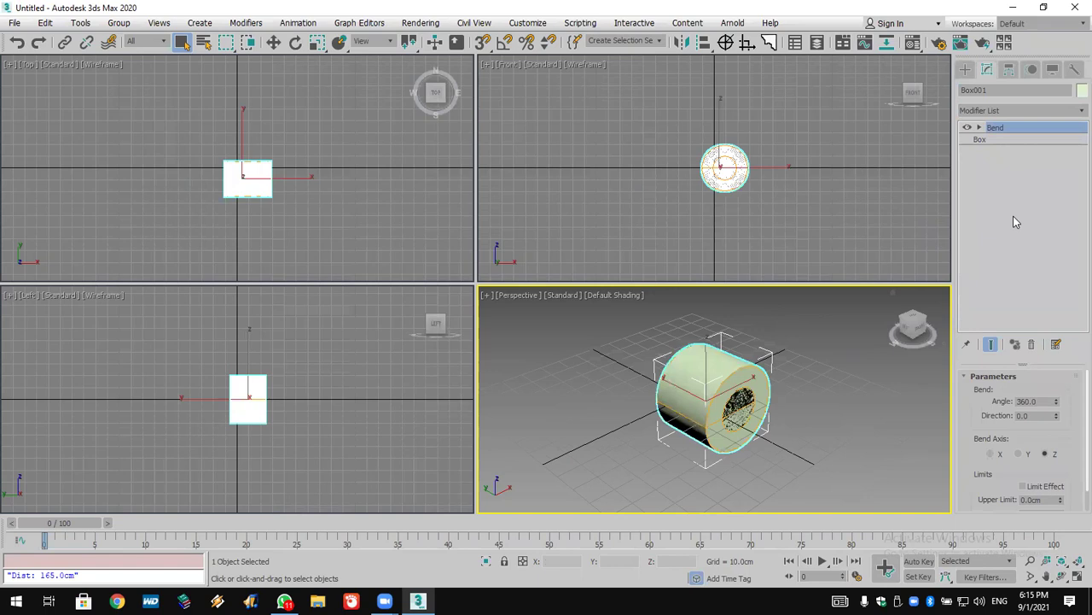
Step: Add a second Bend modifier to the box with an angle of 360 and set its bend axis to Y
{"action": "left_click", "coordinate": [1035, 112]}
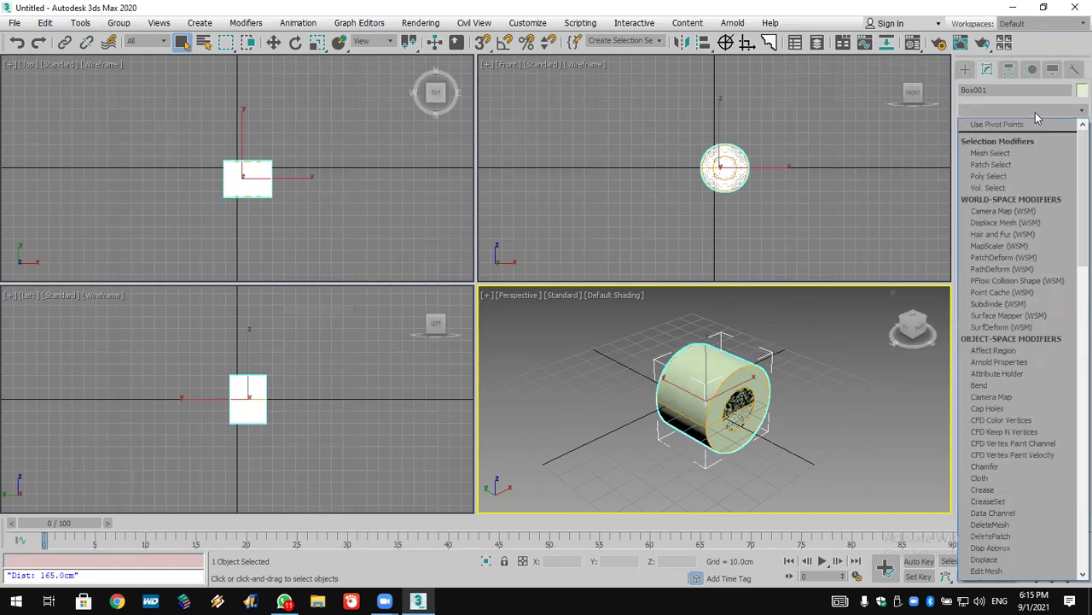
{"action": "left_click", "coordinate": [1034, 124]}
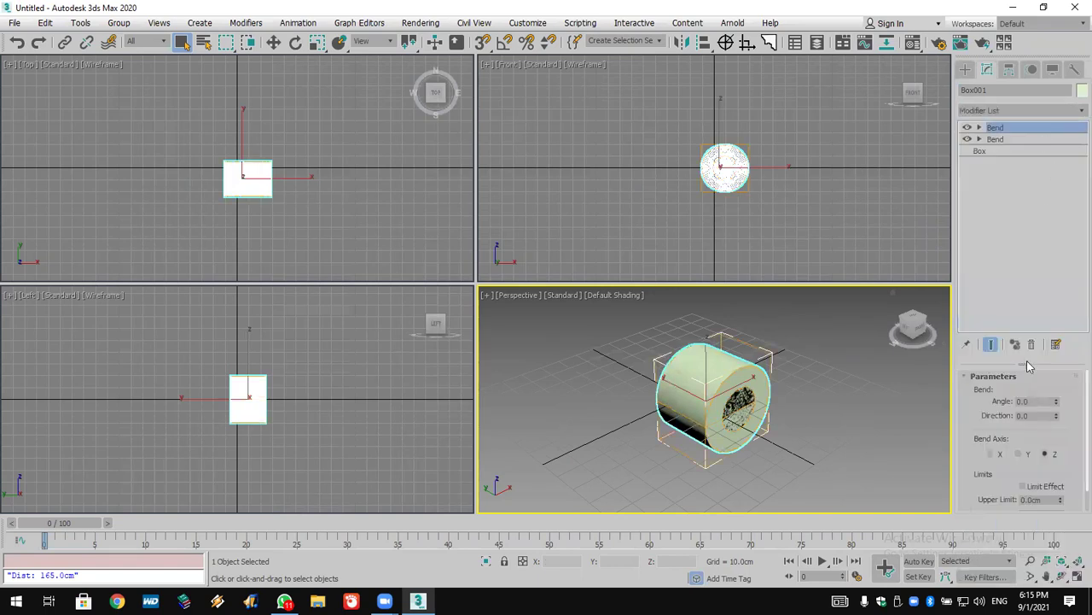
{"action": "left_click", "coordinate": [1034, 402]}
{"action": "type", "text": "360"}
{"action": "key", "text": "Return"}
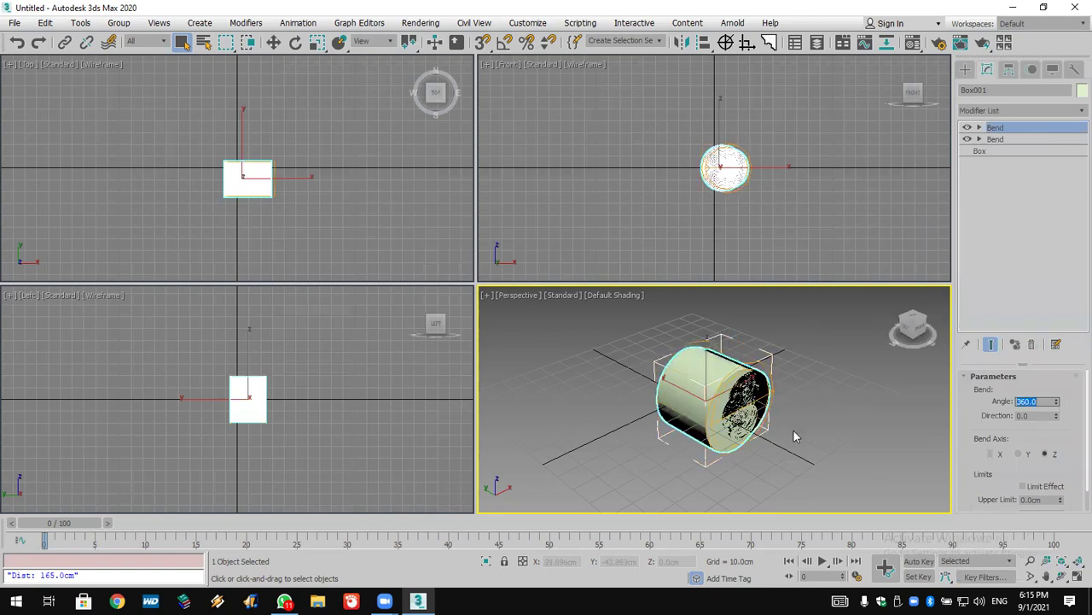
{"action": "left_click", "coordinate": [991, 454]}
{"action": "left_click", "coordinate": [1018, 453]}
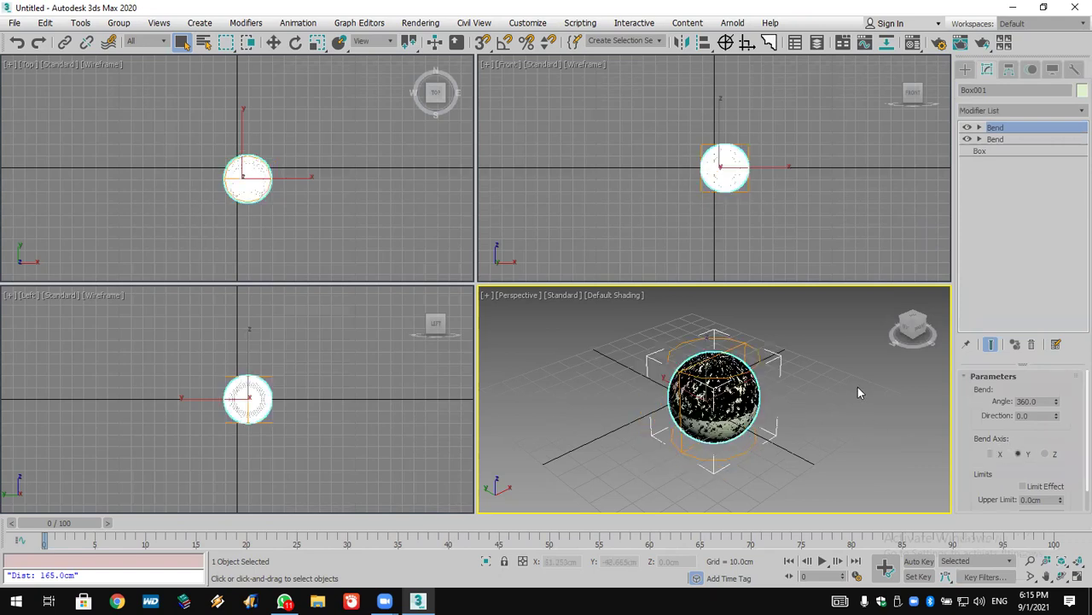
Step: Remove both Bend modifiers from the box
{"action": "scroll", "coordinate": [722, 391], "scroll_direction": "up", "scroll_amount": 5}
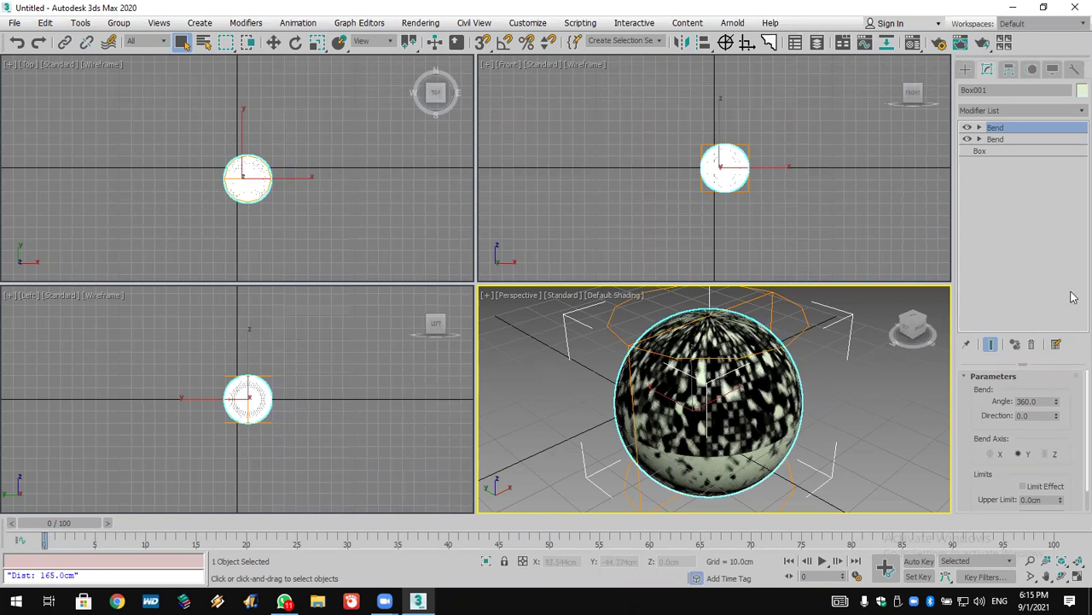
{"action": "left_click", "coordinate": [1032, 344]}
{"action": "left_click", "coordinate": [1032, 345]}
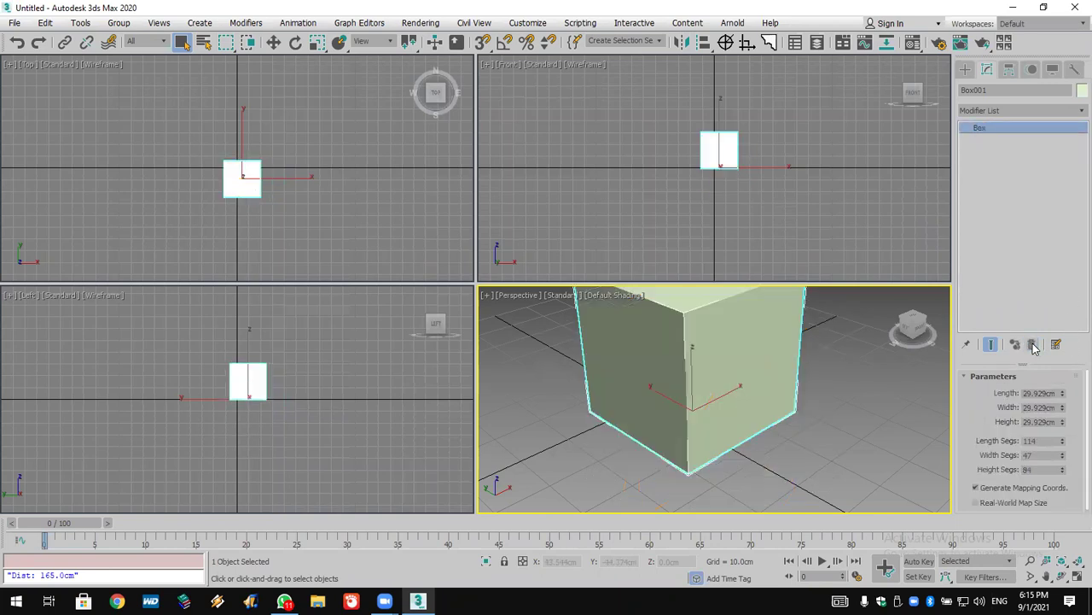
Step: Apply a Spherify modifier to the whole box
{"action": "left_click", "coordinate": [1015, 110]}
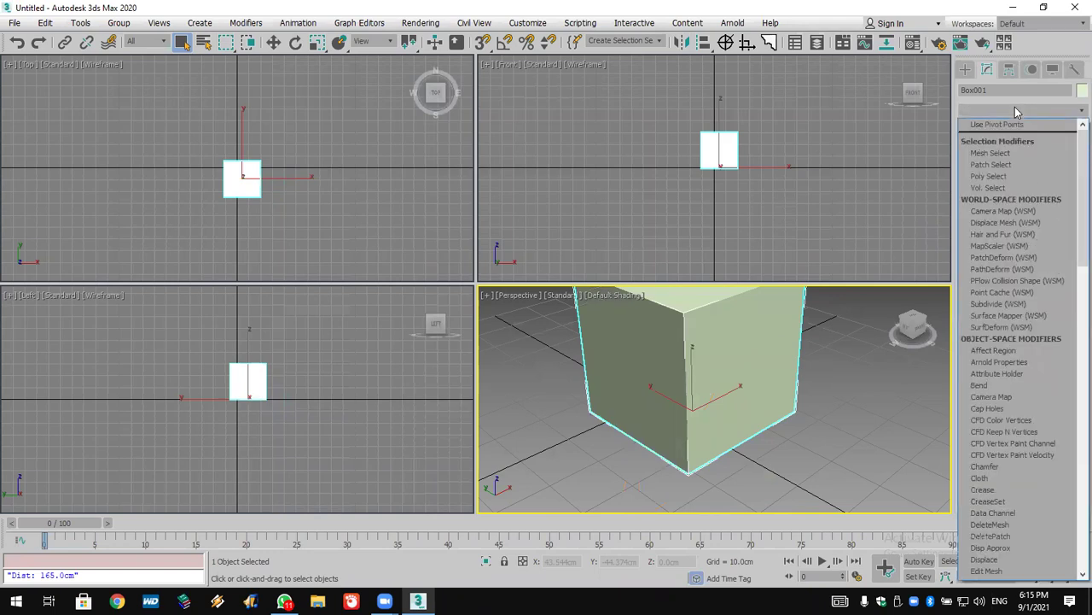
{"action": "scroll", "coordinate": [1015, 107], "scroll_direction": "down", "scroll_amount": 20}
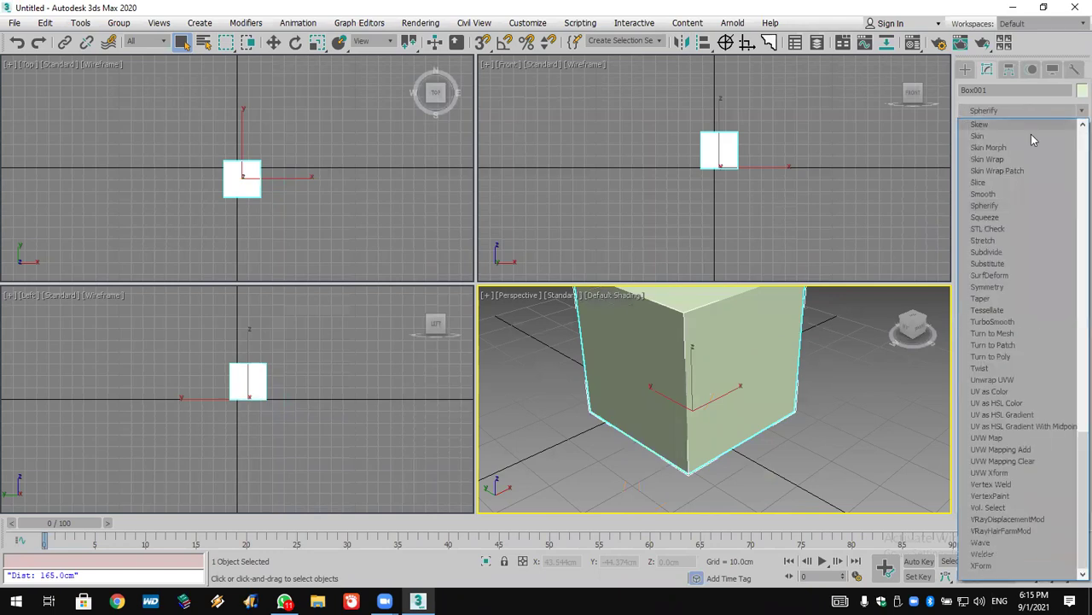
{"action": "left_click", "coordinate": [1013, 205]}
{"action": "middle_click_drag", "start_coordinate": [805, 342], "coordinate": [829, 408]}
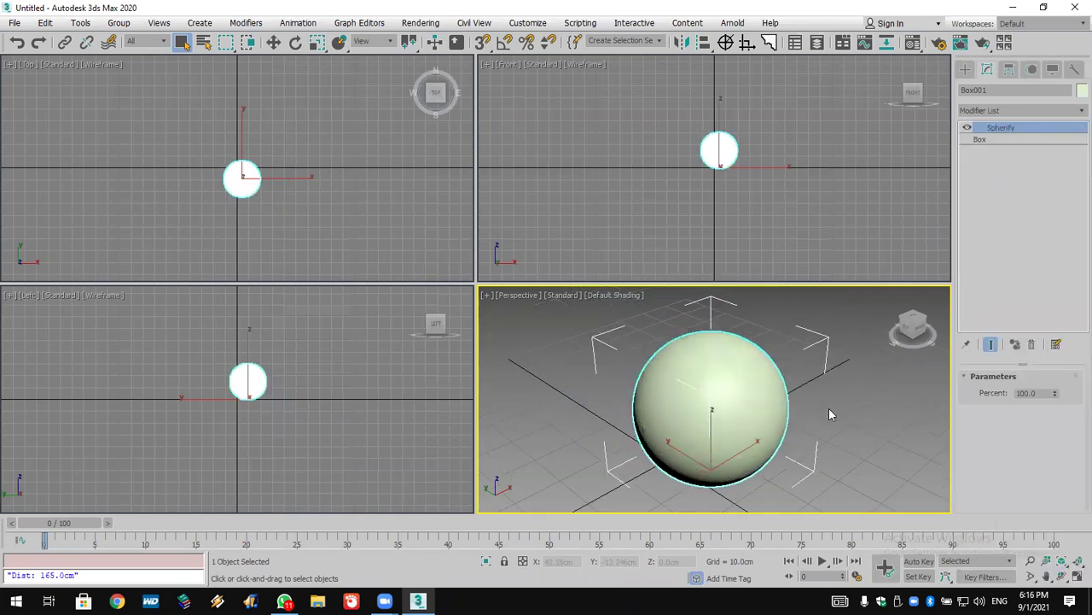
Step: Set the Spherify percent to 0 and delete the modifier from the box
{"action": "mouse_move", "coordinate": [1056, 394]}
{"action": "left_mouse_down"}
{"action": "mouse_move", "coordinate": [1056, 433]}
{"action": "mouse_move", "coordinate": [1057, 398]}
{"action": "left_mouse_up"}
{"action": "right_click", "coordinate": [1057, 394]}
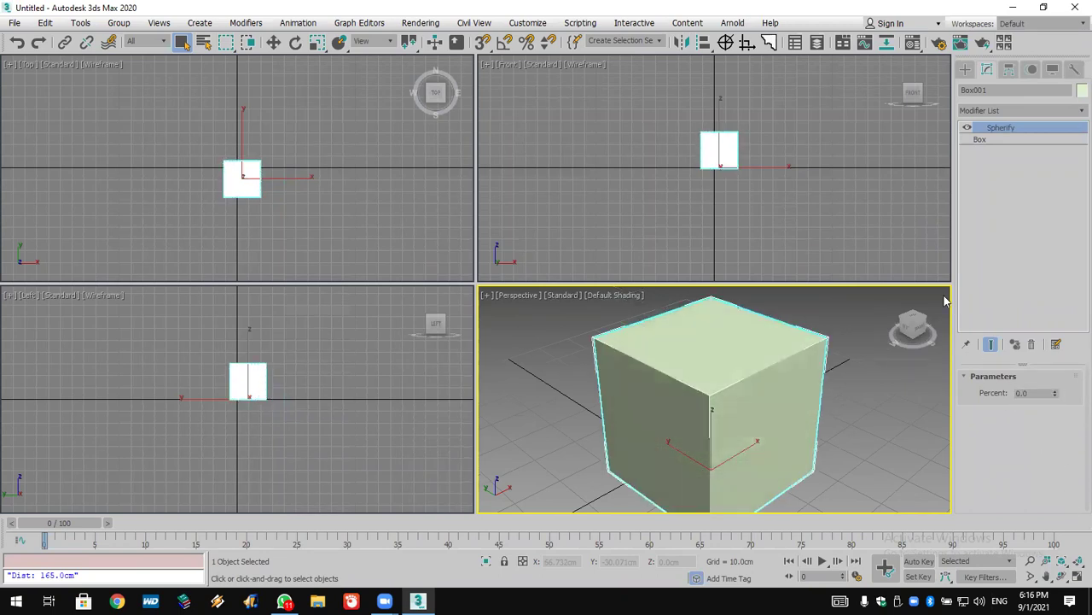
{"action": "left_click", "coordinate": [1031, 344]}
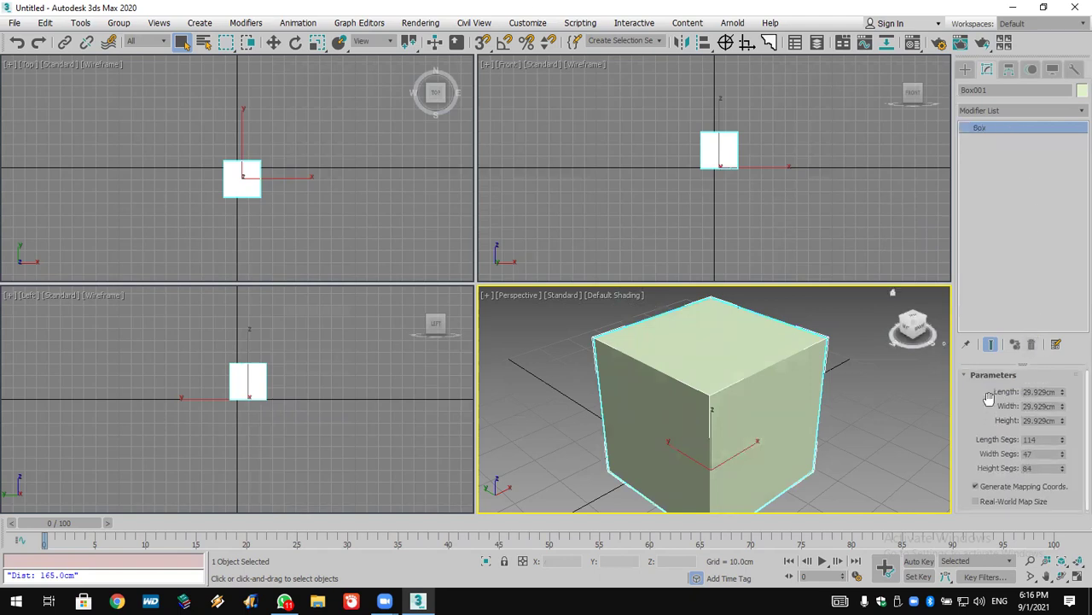
Step: Resize the box to 10 cm long, 10 cm wide and 100 cm high
{"action": "double_click", "coordinate": [1040, 392]}
{"action": "type", "text": "10"}
{"action": "double_click", "coordinate": [1040, 406]}
{"action": "type", "text": "5"}
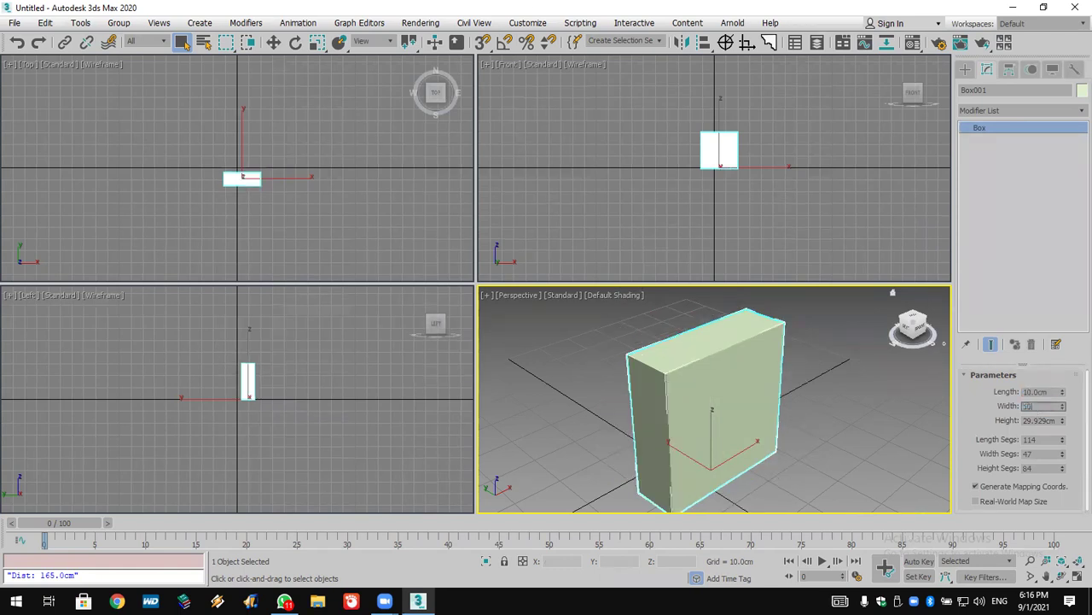
{"action": "key", "text": "Tab"}
{"action": "type", "text": "100"}
{"action": "key", "text": "Return"}
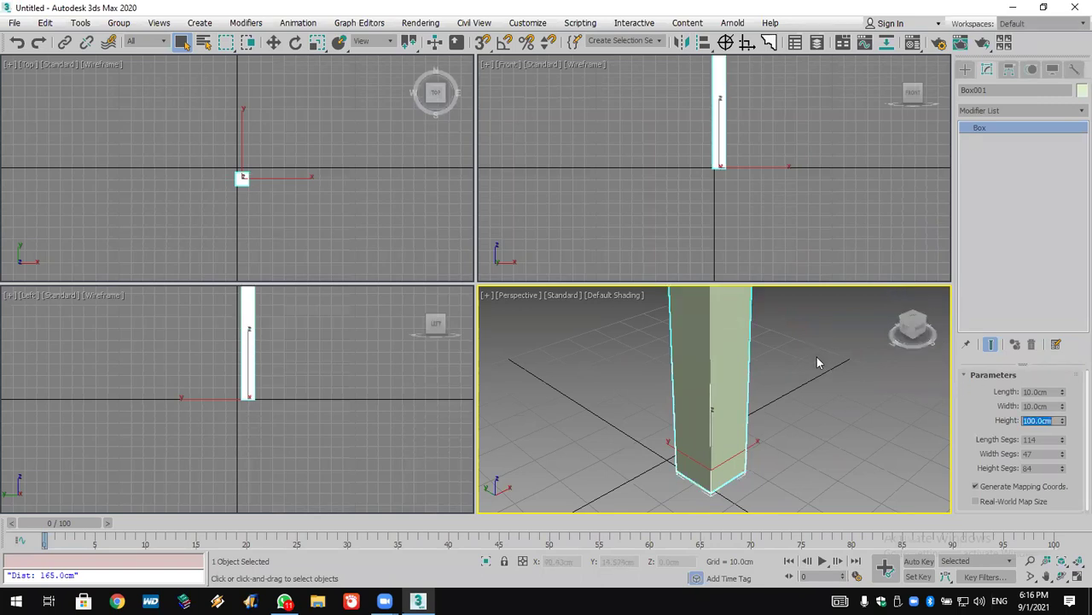
Step: Add a Mesh Select modifier to the tall box and select the vertices in roughly its top quarter
{"action": "scroll", "coordinate": [817, 363], "scroll_direction": "down", "scroll_amount": 2}
{"action": "scroll", "coordinate": [801, 352], "scroll_direction": "down", "scroll_amount": 2}
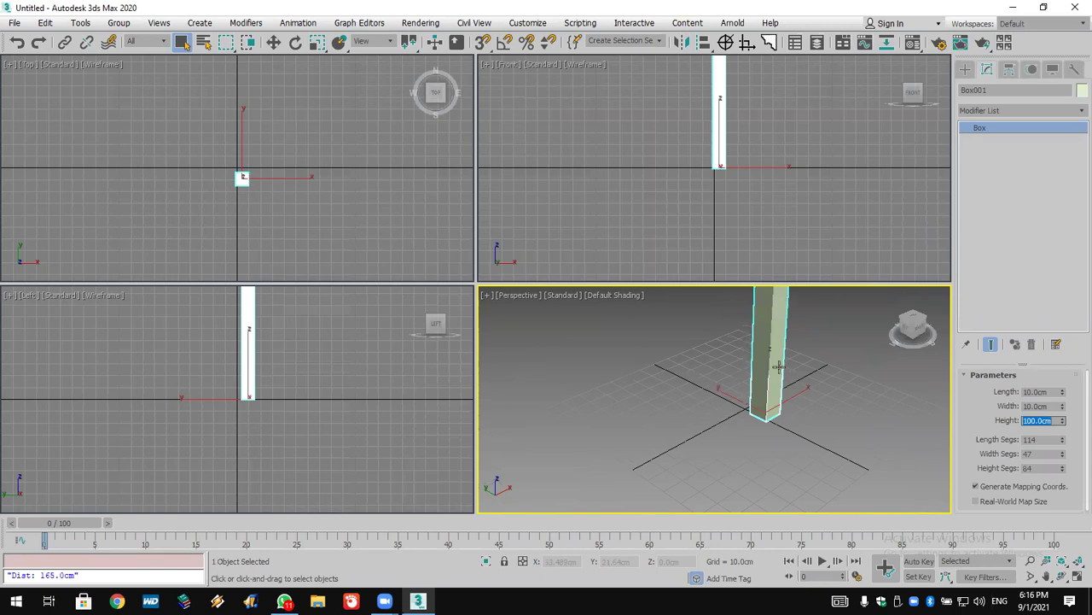
{"action": "scroll", "coordinate": [700, 365], "scroll_direction": "down", "scroll_amount": 3}
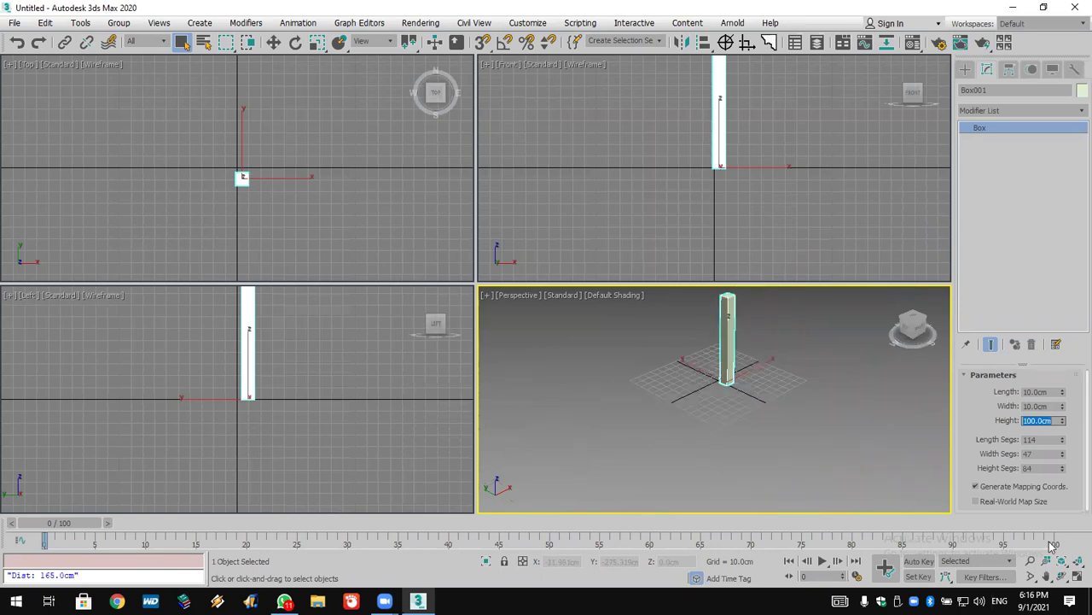
{"action": "left_click", "coordinate": [1062, 561]}
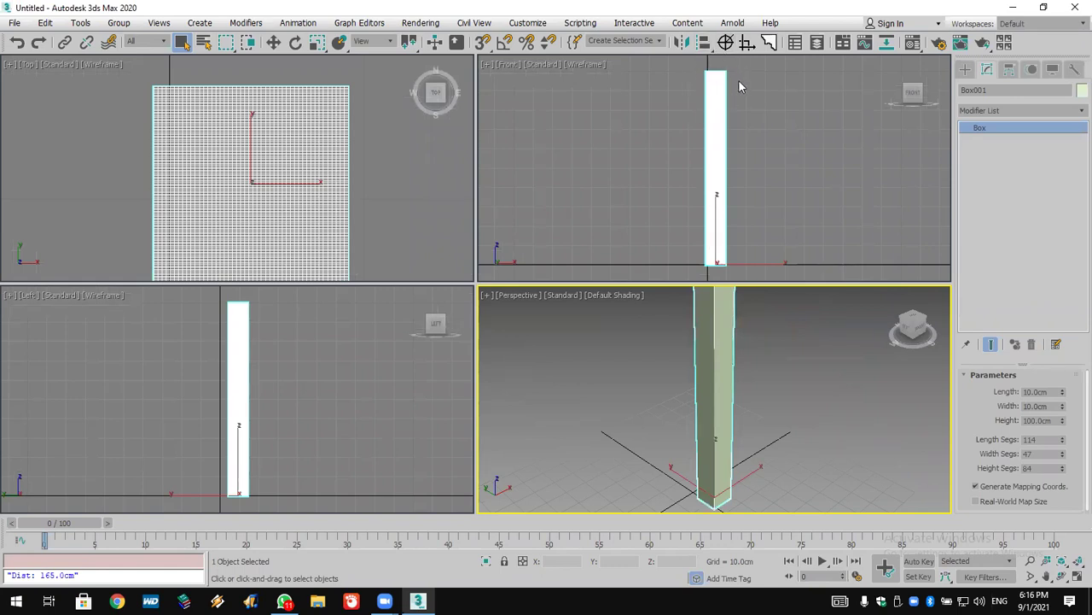
{"action": "middle_click_drag", "start_coordinate": [738, 79], "coordinate": [719, 149]}
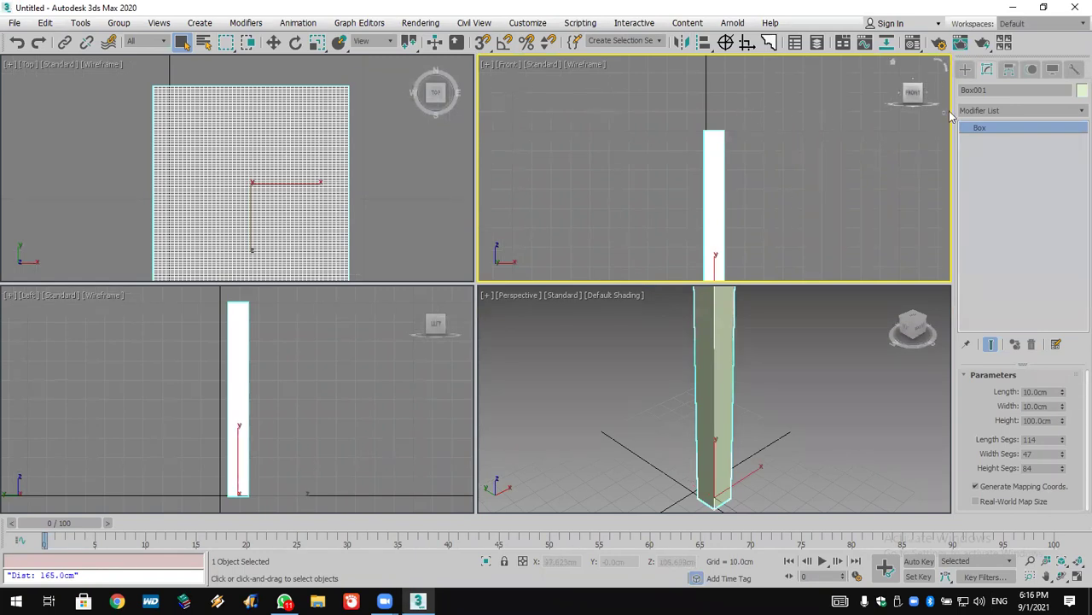
{"action": "left_click", "coordinate": [1003, 110]}
{"action": "scroll", "coordinate": [1002, 124], "scroll_direction": "down", "scroll_amount": 1}
{"action": "left_click", "coordinate": [1000, 128]}
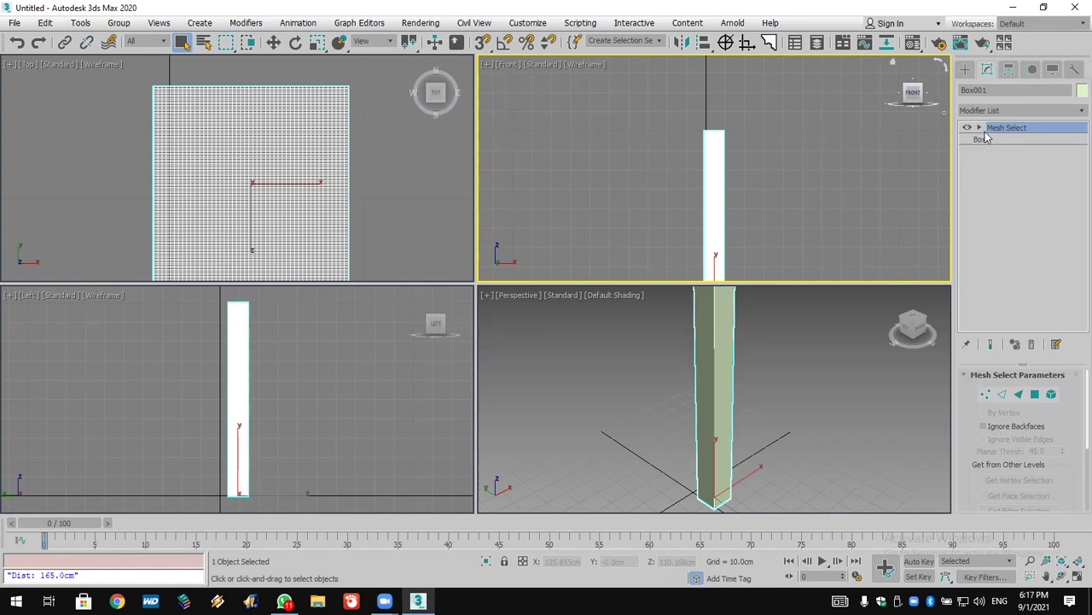
{"action": "left_click", "coordinate": [979, 128]}
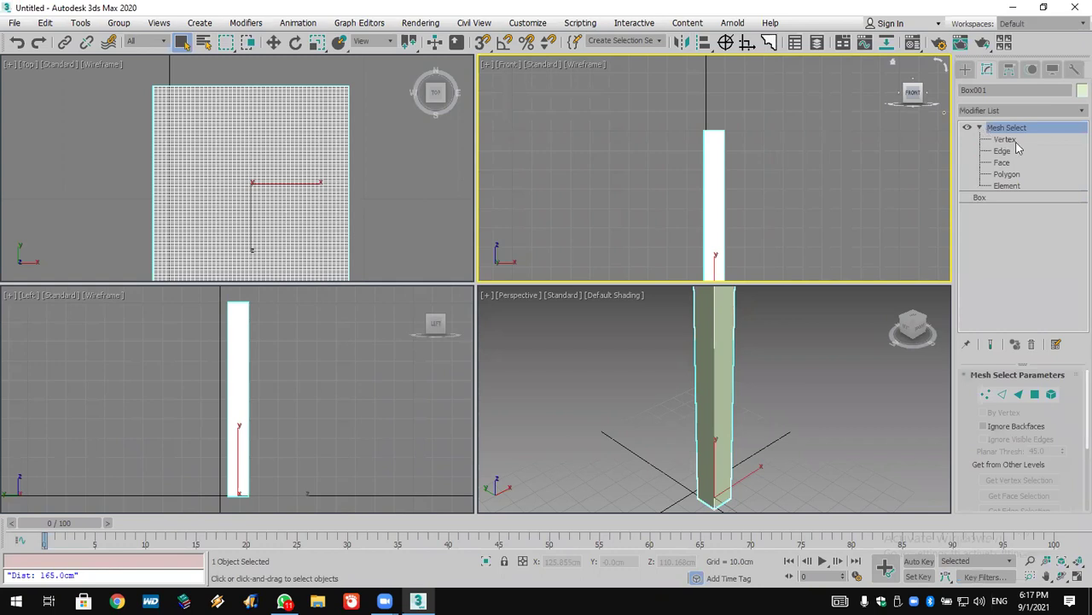
{"action": "left_click", "coordinate": [1007, 139]}
{"action": "left_click_drag", "start_coordinate": [696, 164], "coordinate": [681, 124]}
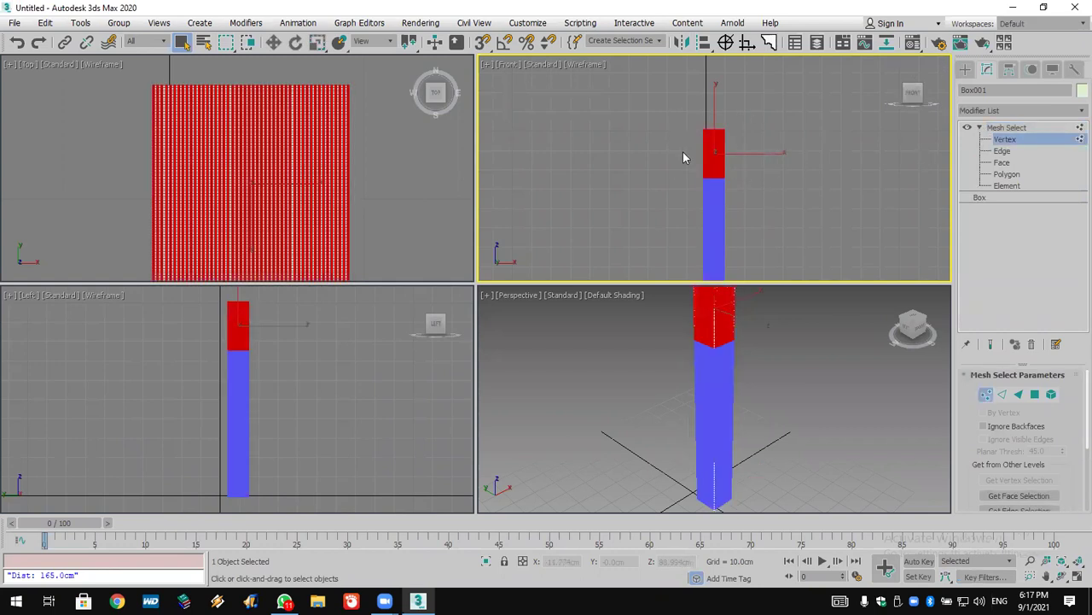
Step: Apply a Spherify modifier to the selected top vertices and deselect the object
{"action": "left_click", "coordinate": [1002, 110]}
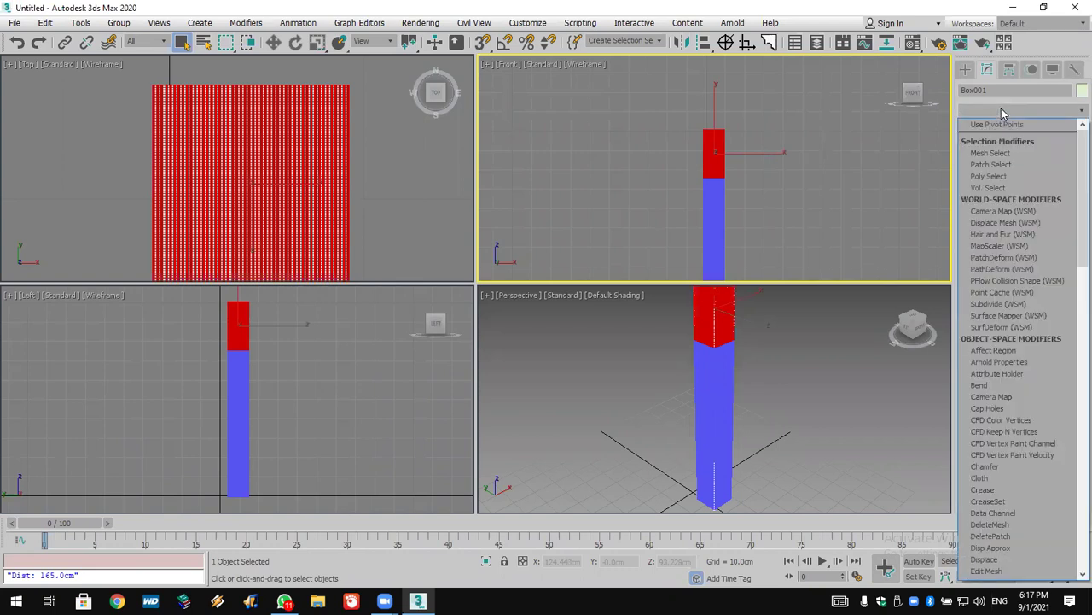
{"action": "scroll", "coordinate": [1002, 108], "scroll_direction": "down", "scroll_amount": 5}
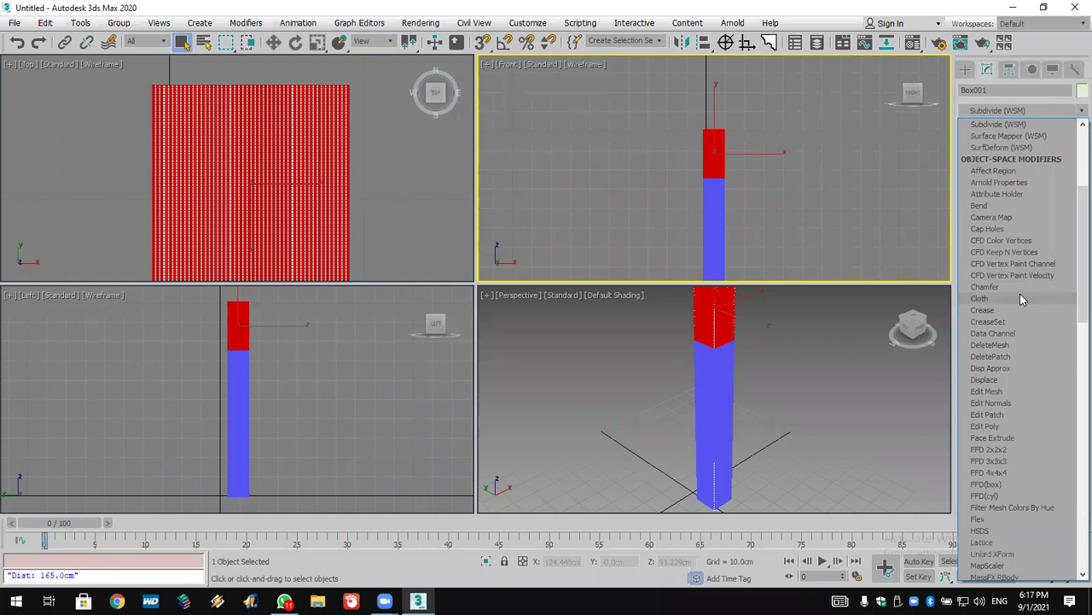
{"action": "scroll", "coordinate": [1020, 293], "scroll_direction": "down", "scroll_amount": 20}
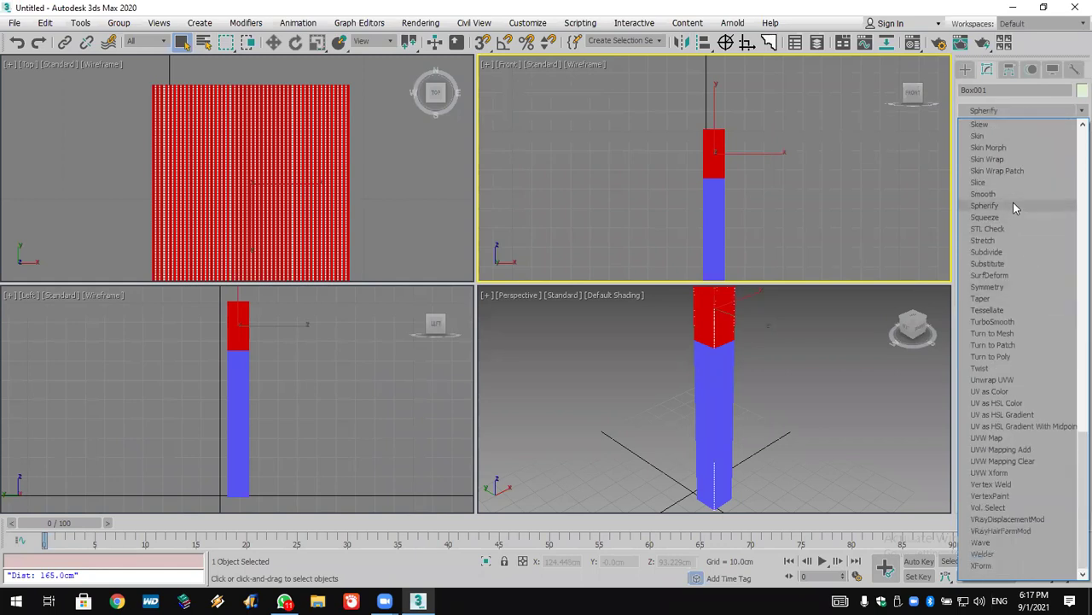
{"action": "left_click", "coordinate": [1014, 206]}
{"action": "middle_click_drag", "start_coordinate": [786, 351], "coordinate": [782, 364]}
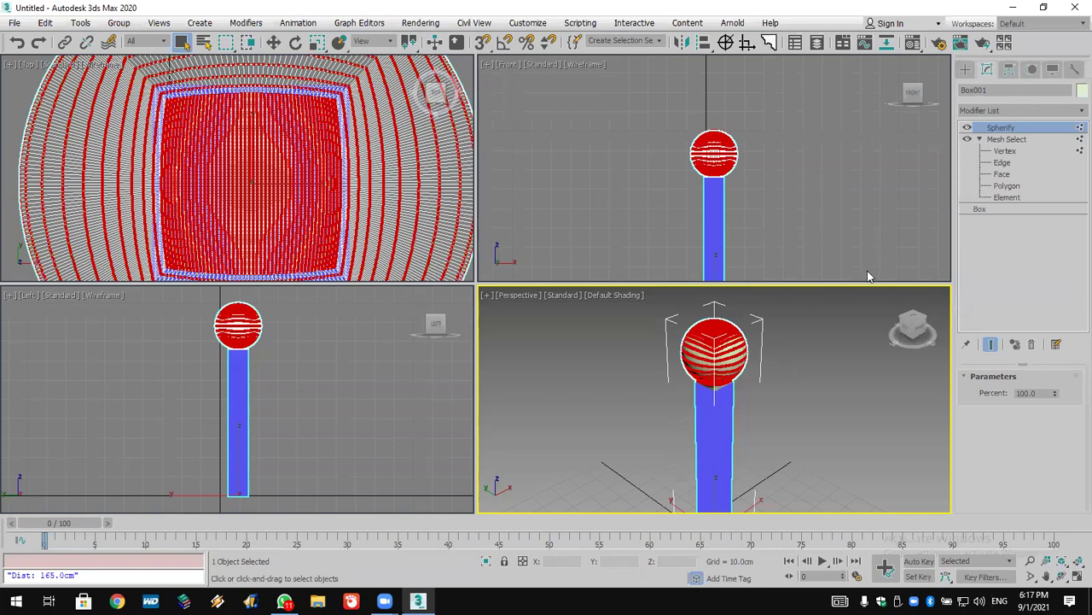
{"action": "left_click", "coordinate": [967, 70]}
{"action": "left_click", "coordinate": [832, 408]}
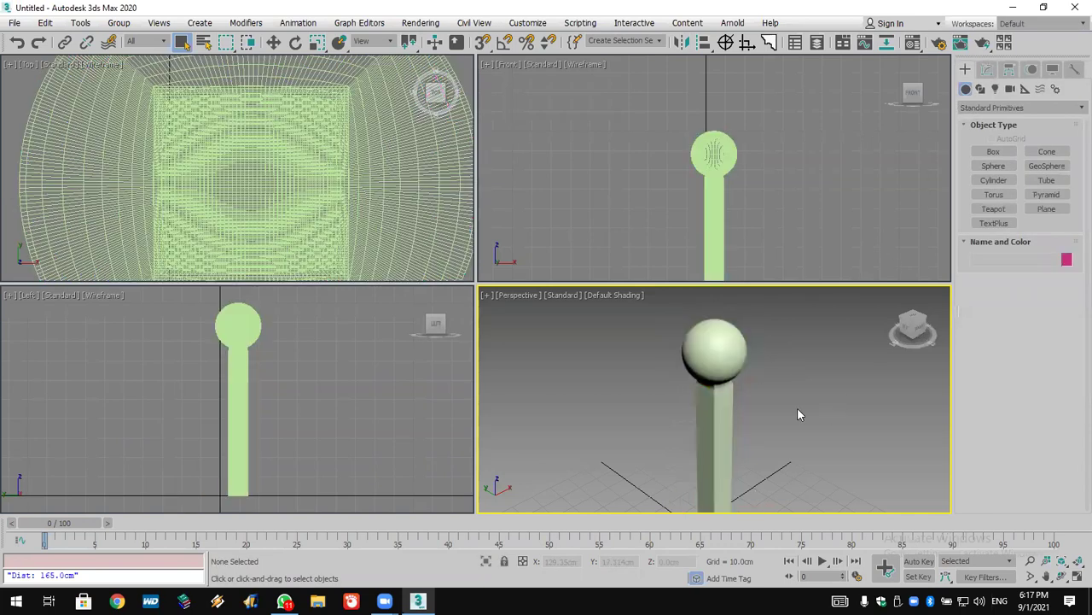
Step: Add an Edit Mesh modifier to the ball-topped column and enter its Vertex level
{"action": "left_click", "coordinate": [712, 360]}
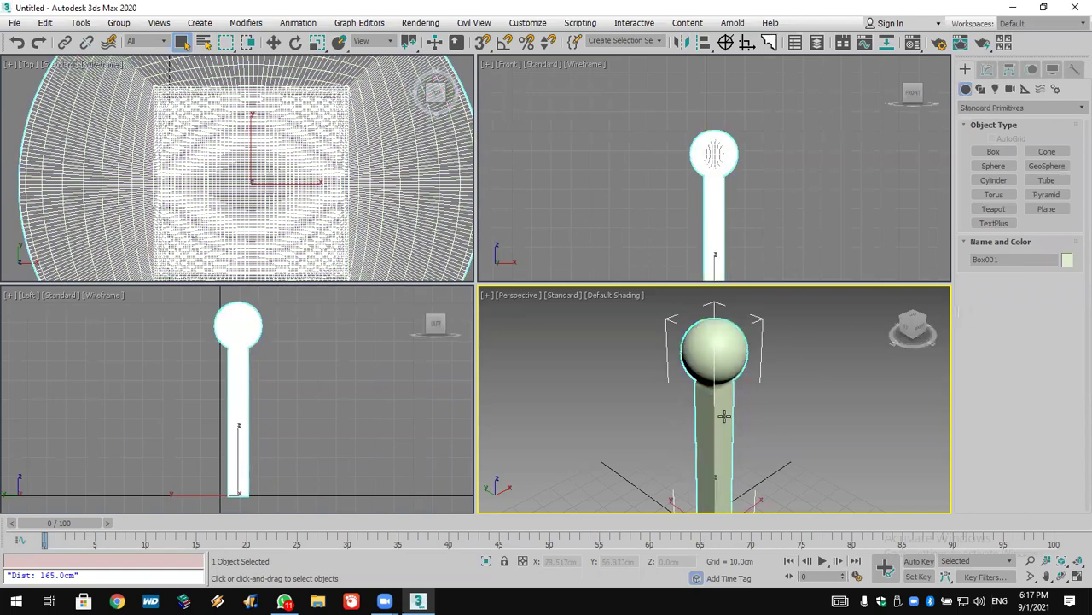
{"action": "left_click", "coordinate": [988, 69]}
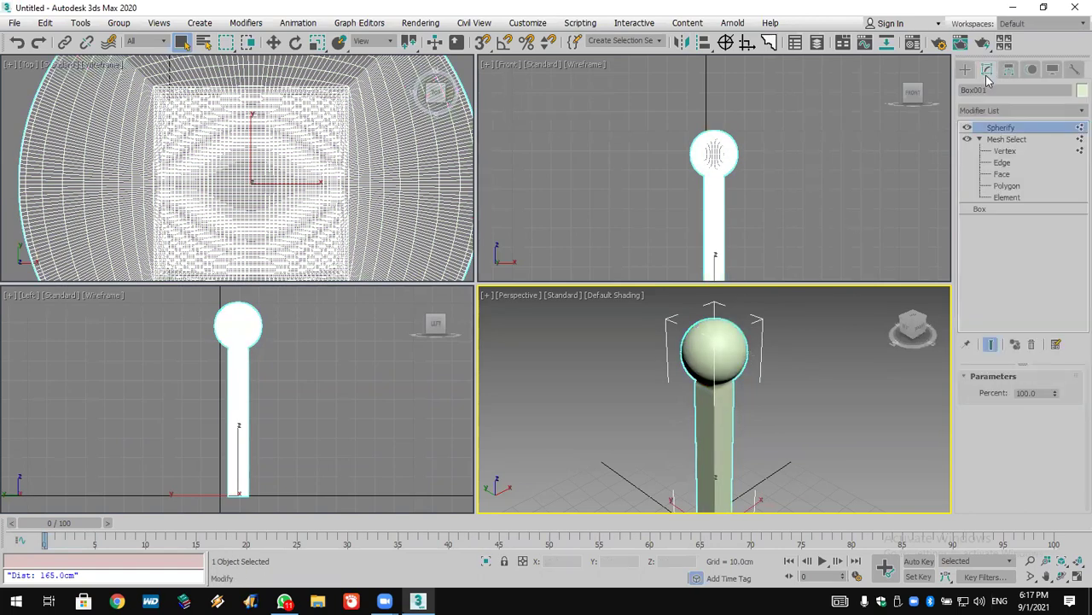
{"action": "left_click", "coordinate": [996, 110]}
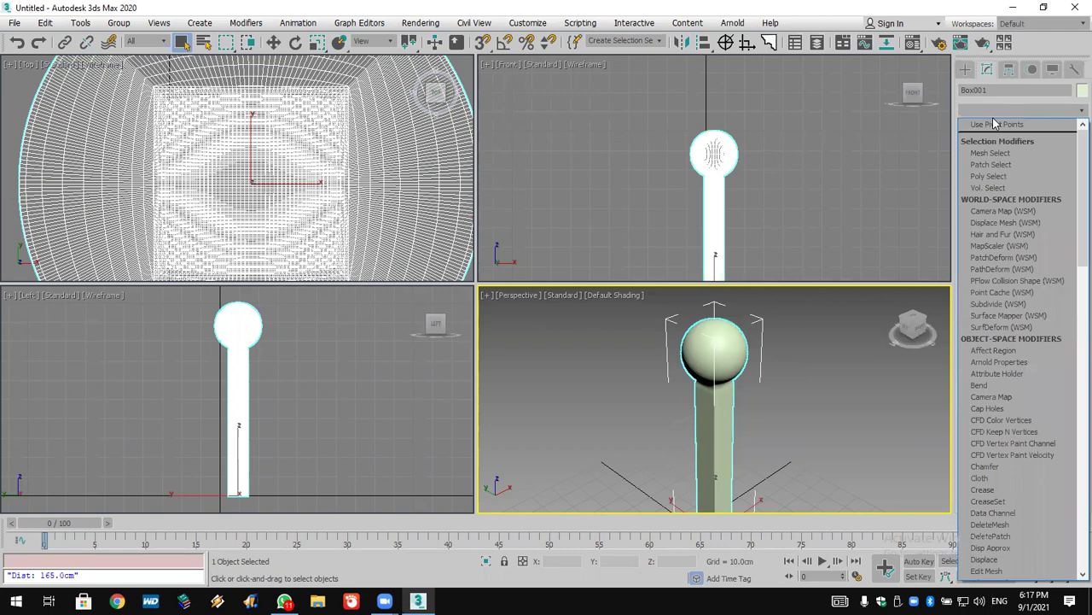
{"action": "scroll", "coordinate": [990, 123], "scroll_direction": "down", "scroll_amount": 10}
{"action": "left_click", "coordinate": [996, 127]}
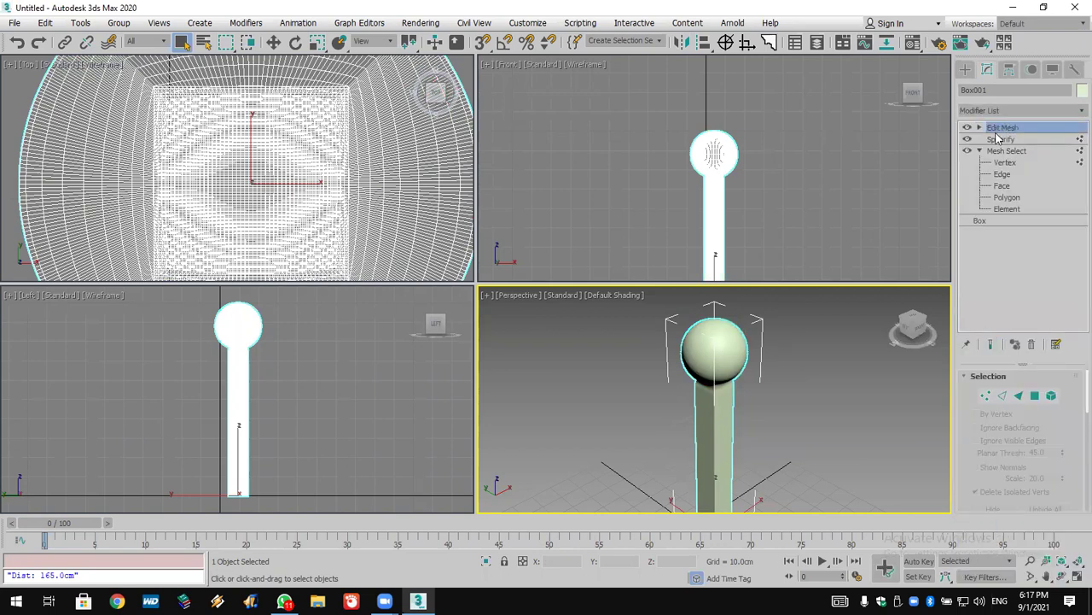
{"action": "left_click", "coordinate": [979, 127]}
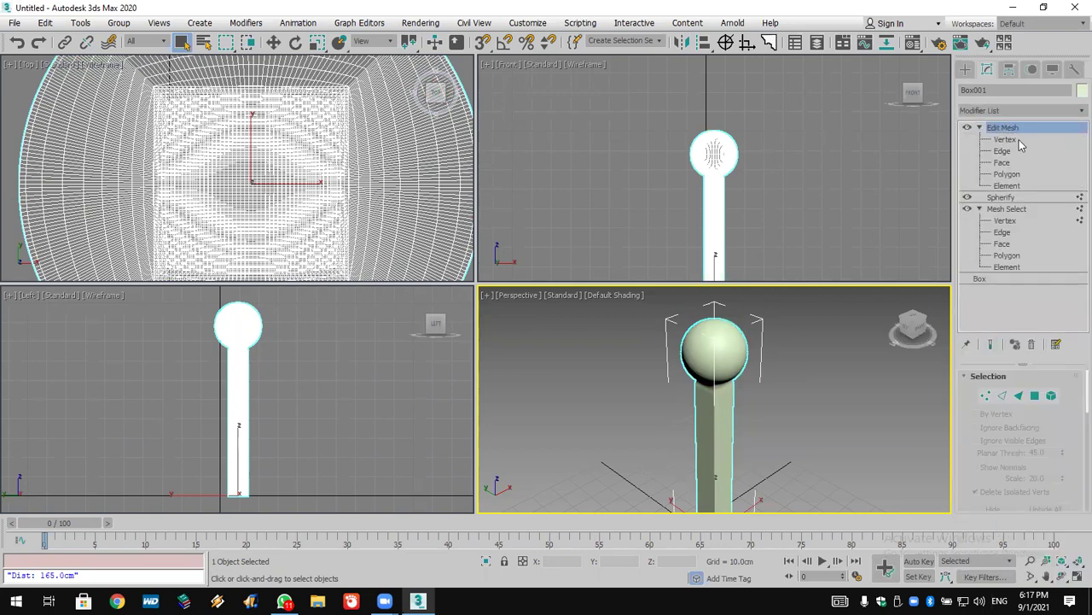
{"action": "left_click", "coordinate": [1018, 141]}
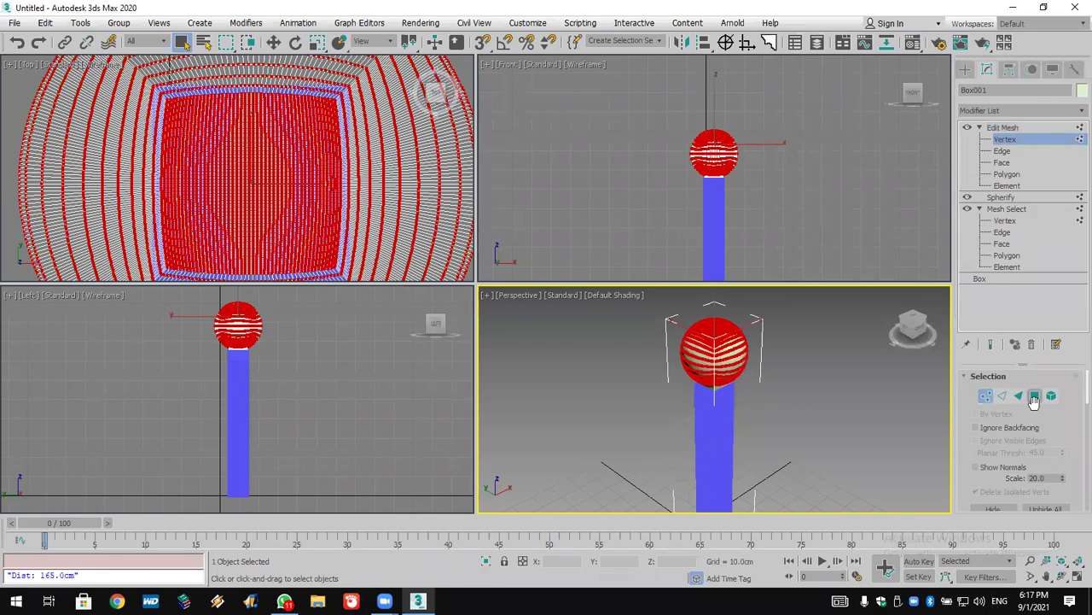
Step: Detach the selected ball vertices from the column as a separate object
{"action": "left_click_drag", "start_coordinate": [1043, 408], "coordinate": [1045, 259]}
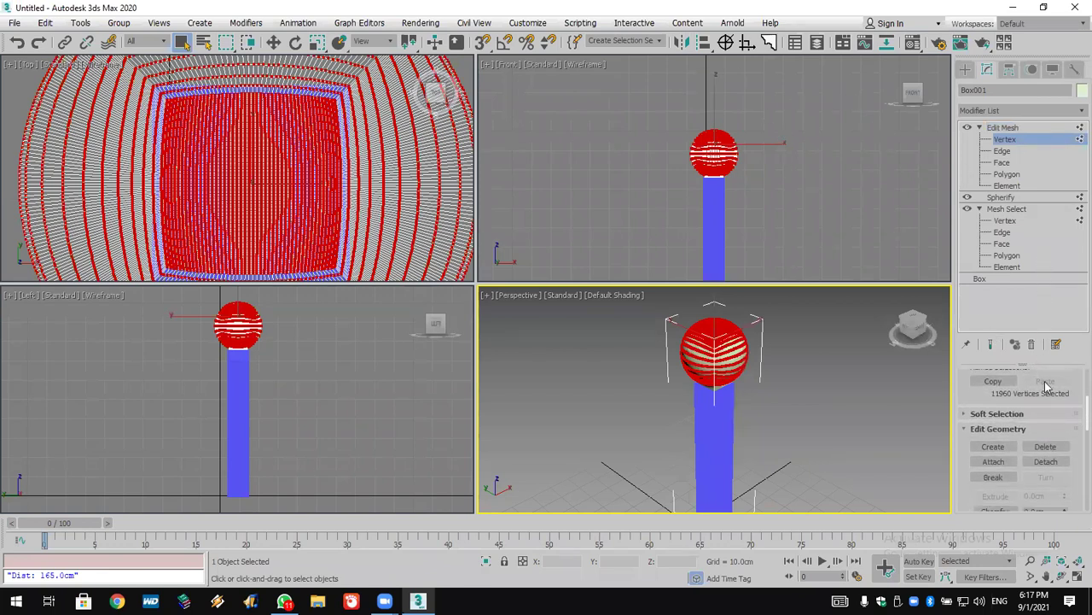
{"action": "left_click", "coordinate": [1066, 464]}
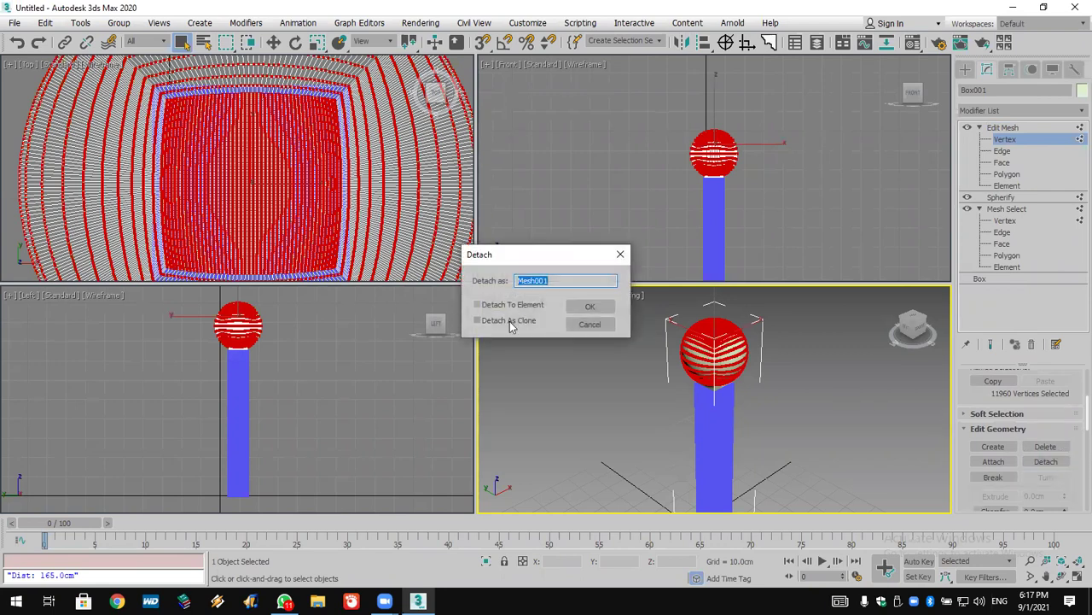
{"action": "left_click", "coordinate": [590, 305]}
{"action": "left_click", "coordinate": [965, 69]}
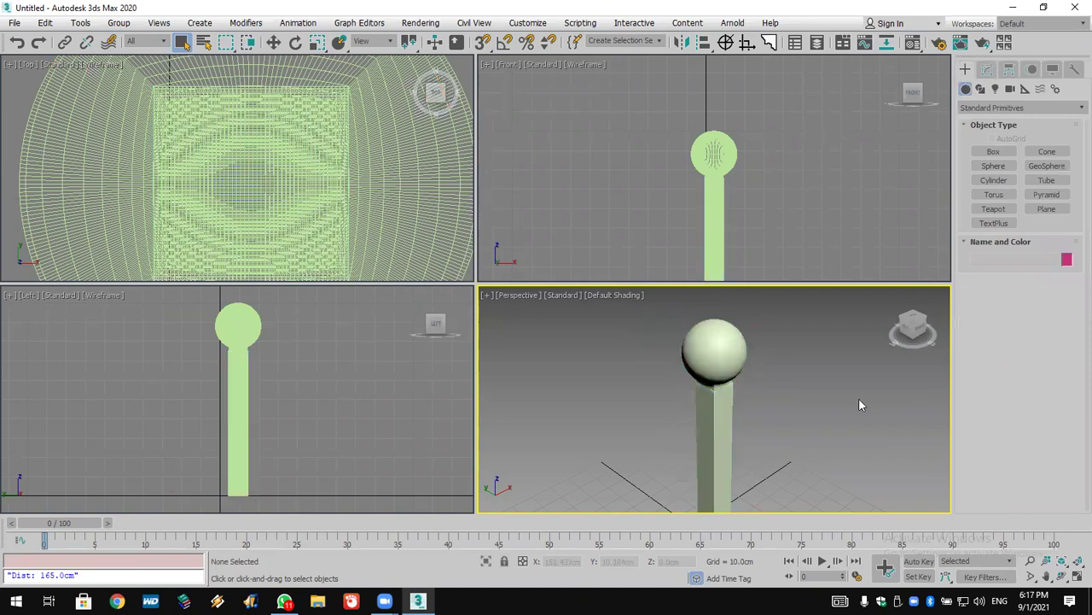
Step: Change the detached ball's object color to white
{"action": "left_click", "coordinate": [705, 345]}
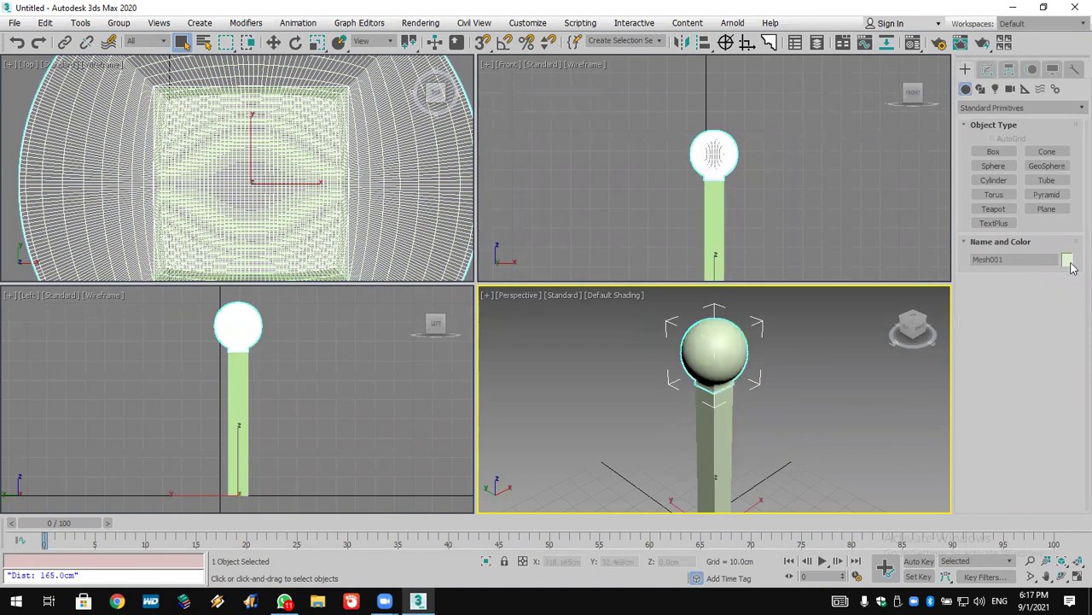
{"action": "left_click", "coordinate": [1068, 260]}
{"action": "left_click", "coordinate": [930, 190]}
{"action": "left_click", "coordinate": [877, 234]}
{"action": "left_click", "coordinate": [799, 388]}
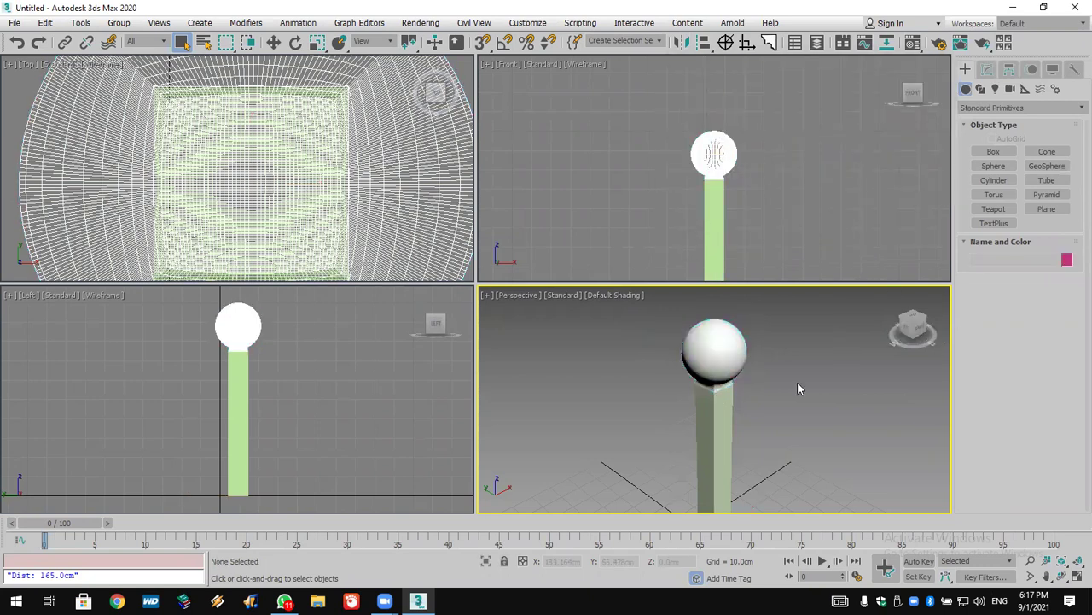
Step: Select the column and switch to the Polygon level of its Mesh Select modifier
{"action": "left_click", "coordinate": [728, 418]}
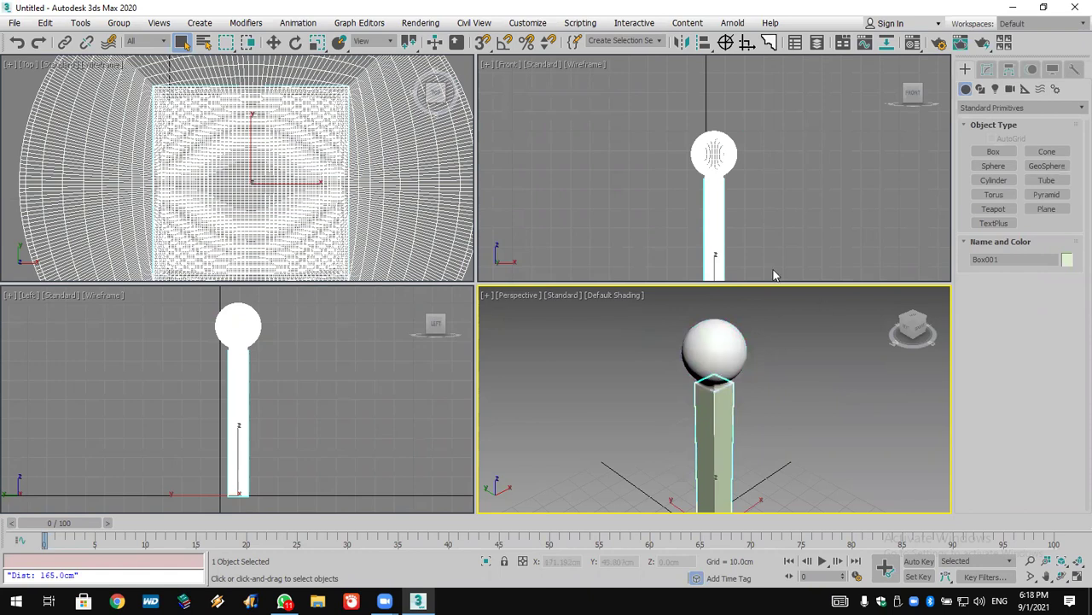
{"action": "left_click", "coordinate": [720, 213]}
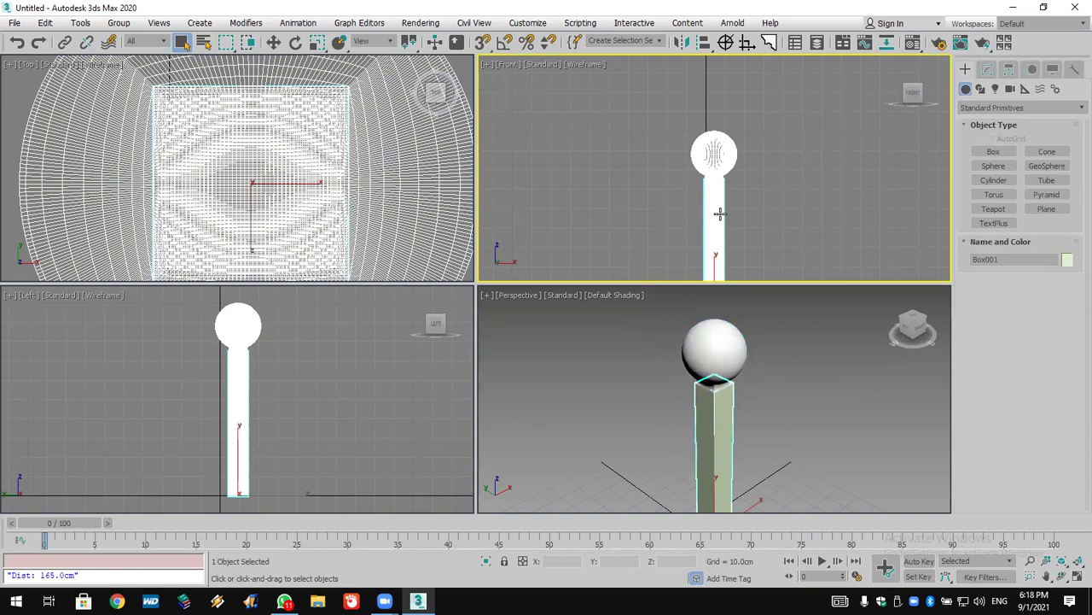
{"action": "left_click", "coordinate": [987, 70]}
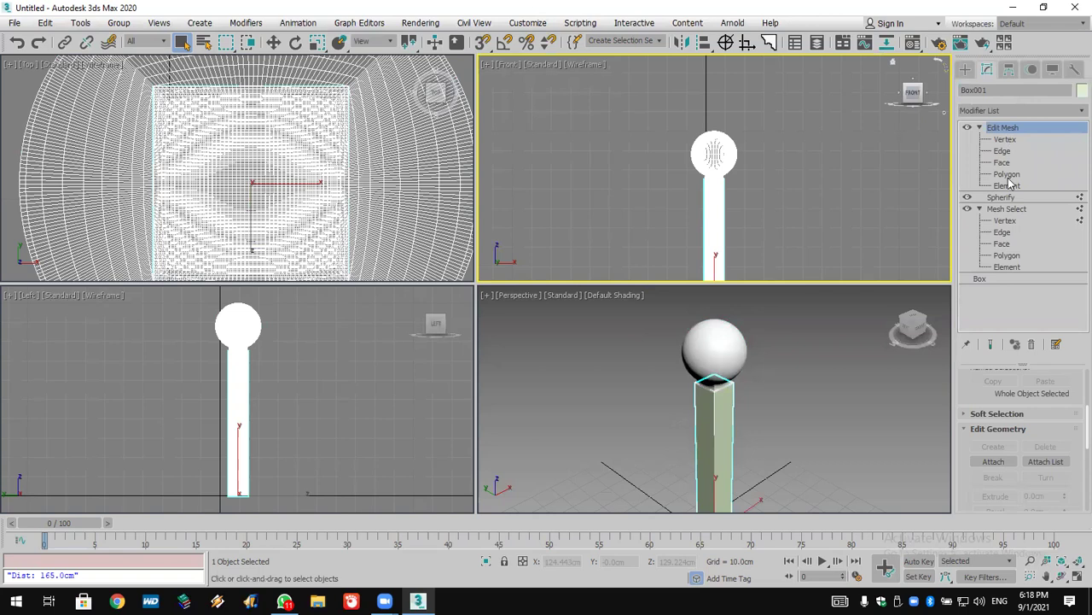
{"action": "left_click", "coordinate": [1012, 254]}
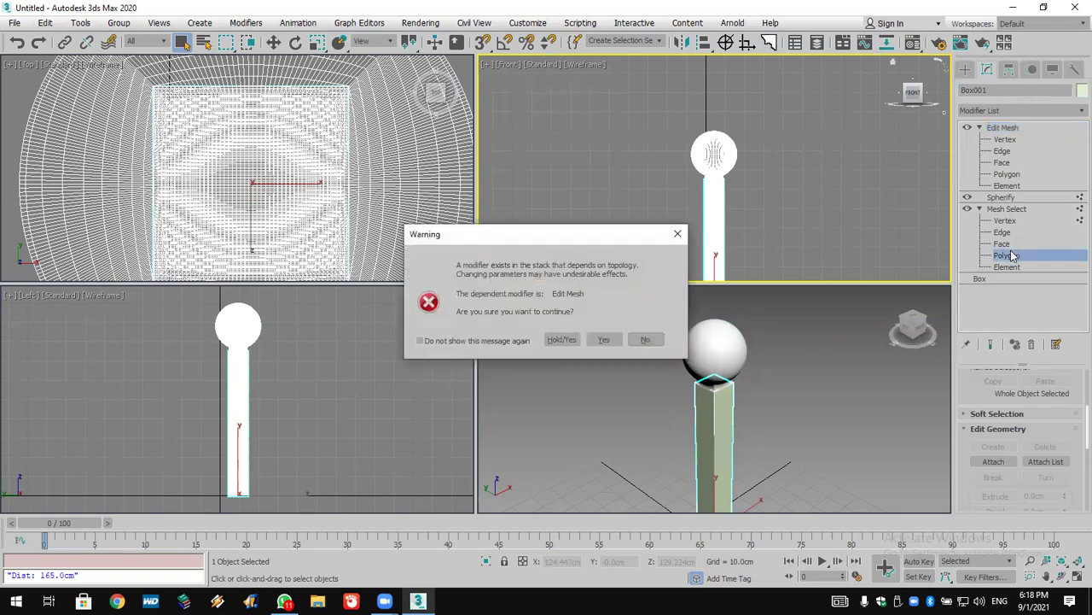
Step: Decline the topology warning, deselect the post and inspect its ball top in the perspective view
{"action": "left_click", "coordinate": [646, 340]}
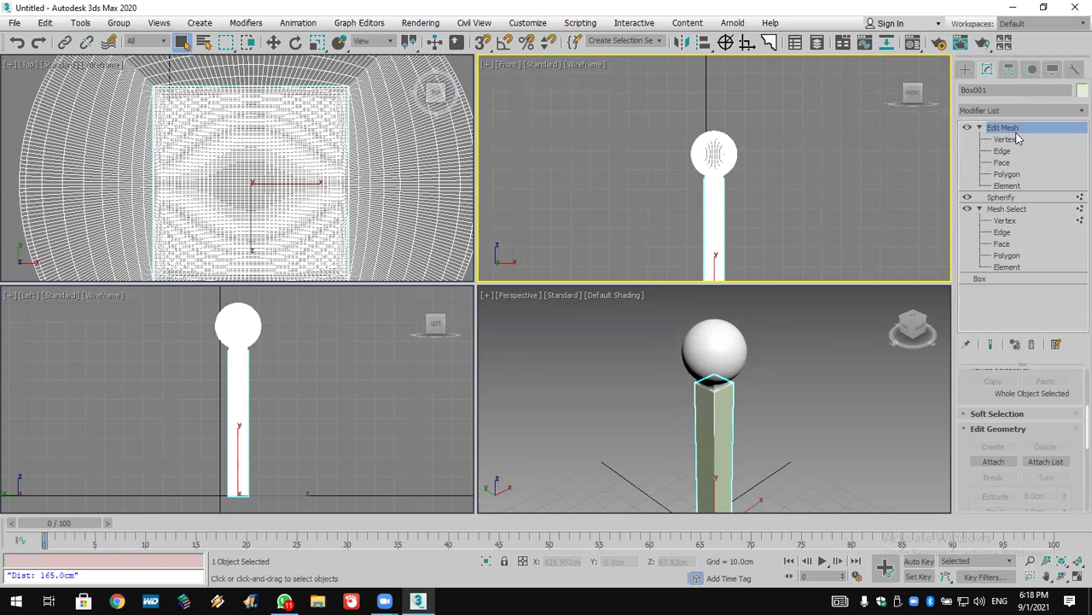
{"action": "scroll", "coordinate": [777, 357], "scroll_direction": "down", "scroll_amount": 4}
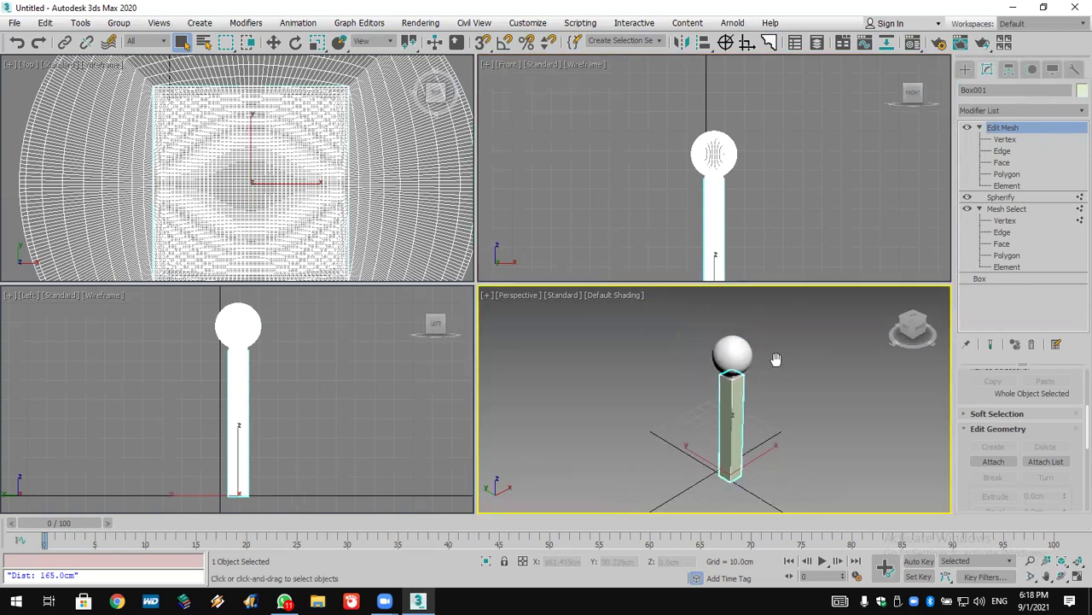
{"action": "left_click", "coordinate": [966, 69]}
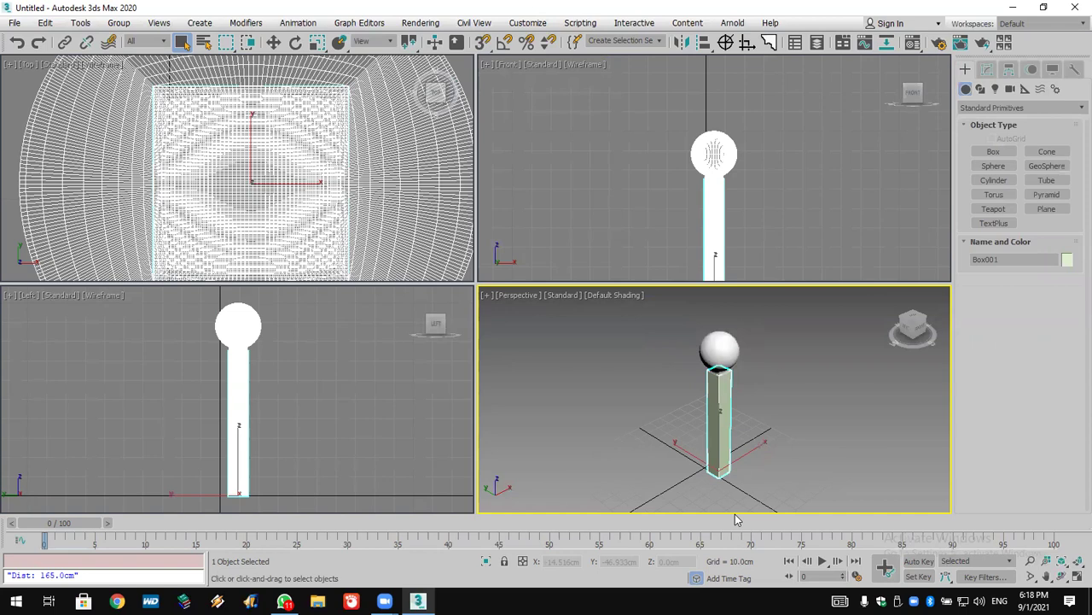
{"action": "left_click", "coordinate": [633, 458]}
{"action": "scroll", "coordinate": [828, 353], "scroll_direction": "up", "scroll_amount": 3}
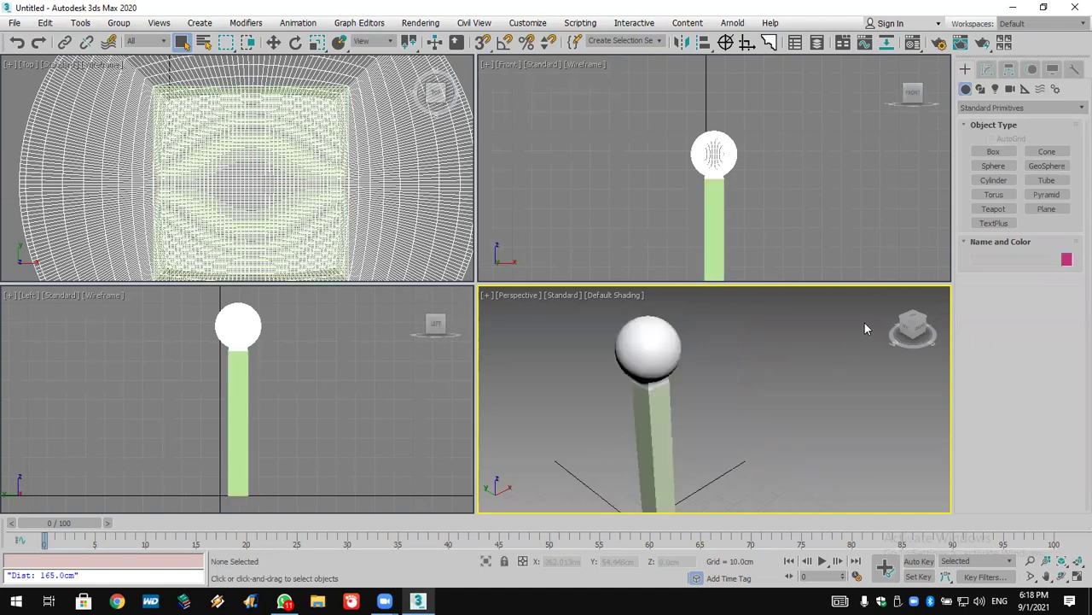
{"action": "scroll", "coordinate": [799, 376], "scroll_direction": "down", "scroll_amount": 5}
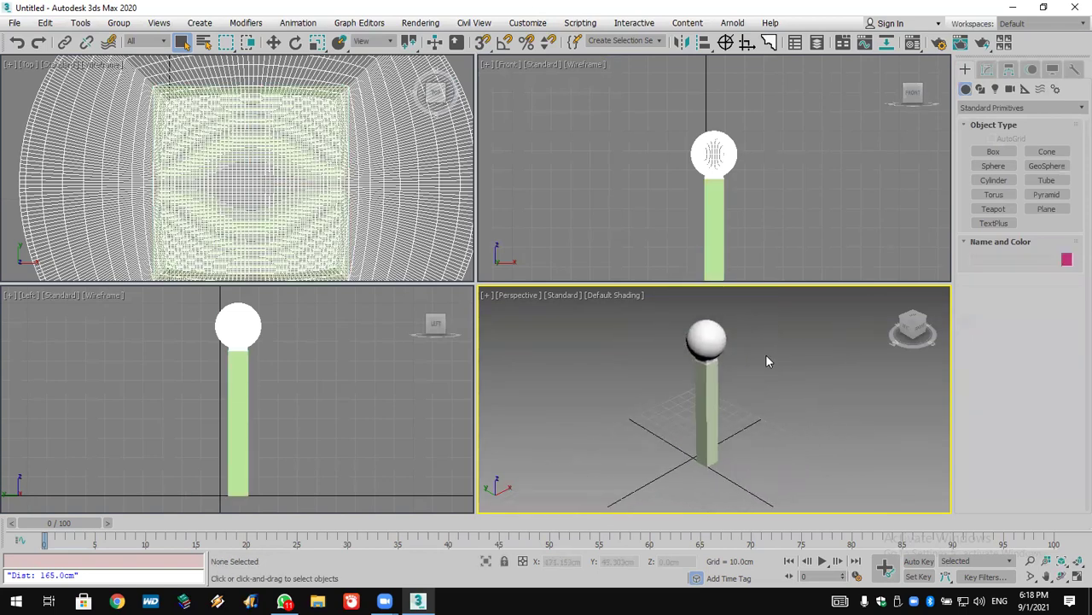
Step: Undo the ball-top changes until only the plain square post remains
{"action": "left_click", "coordinate": [15, 22]}
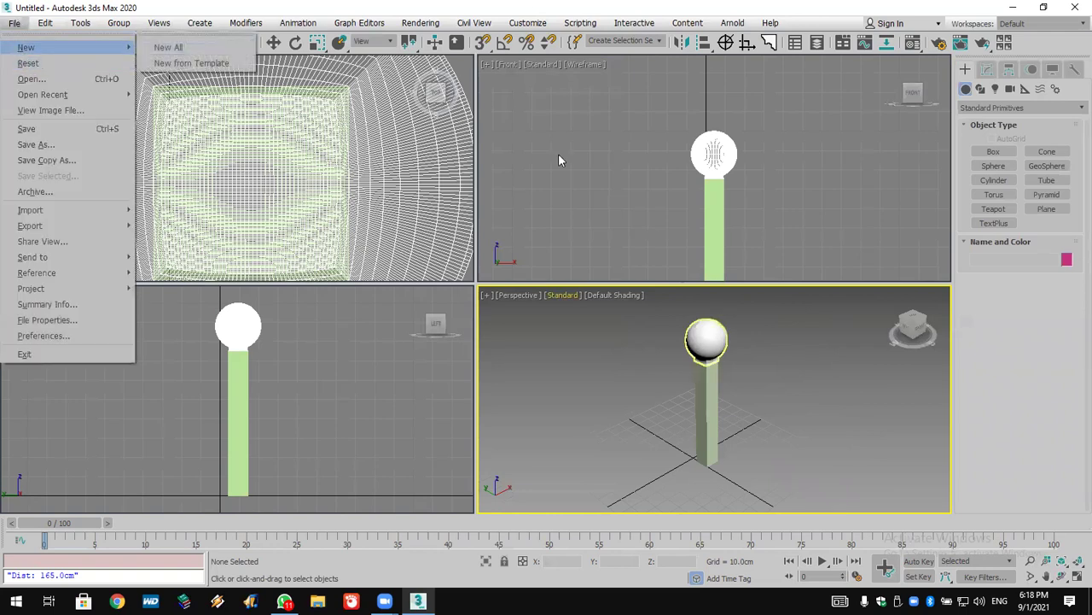
{"action": "left_click", "coordinate": [24, 22]}
{"action": "left_click", "coordinate": [17, 43]}
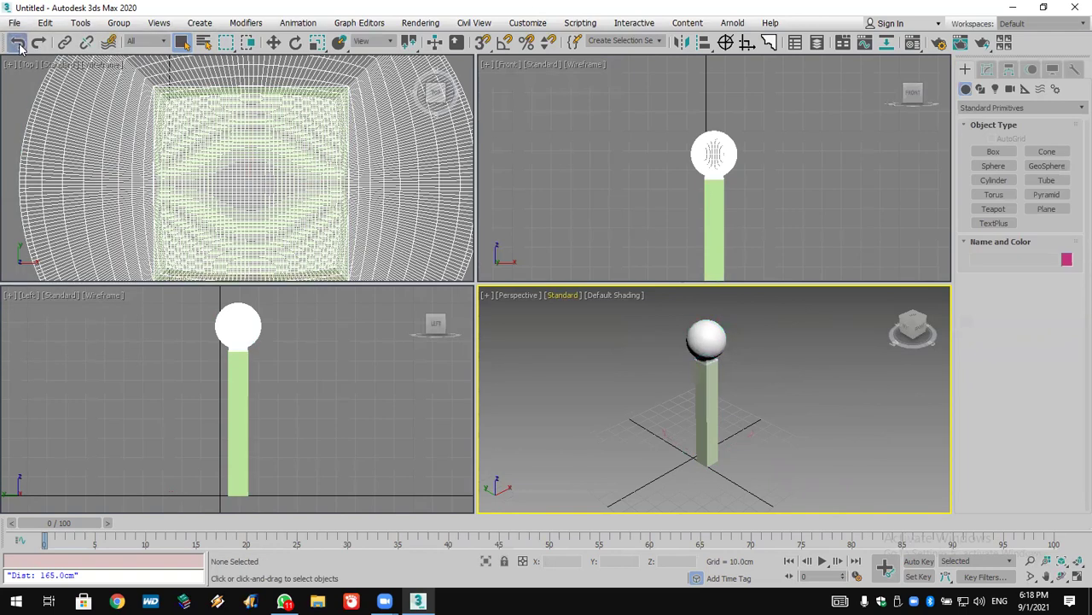
{"action": "left_click", "coordinate": [17, 43]}
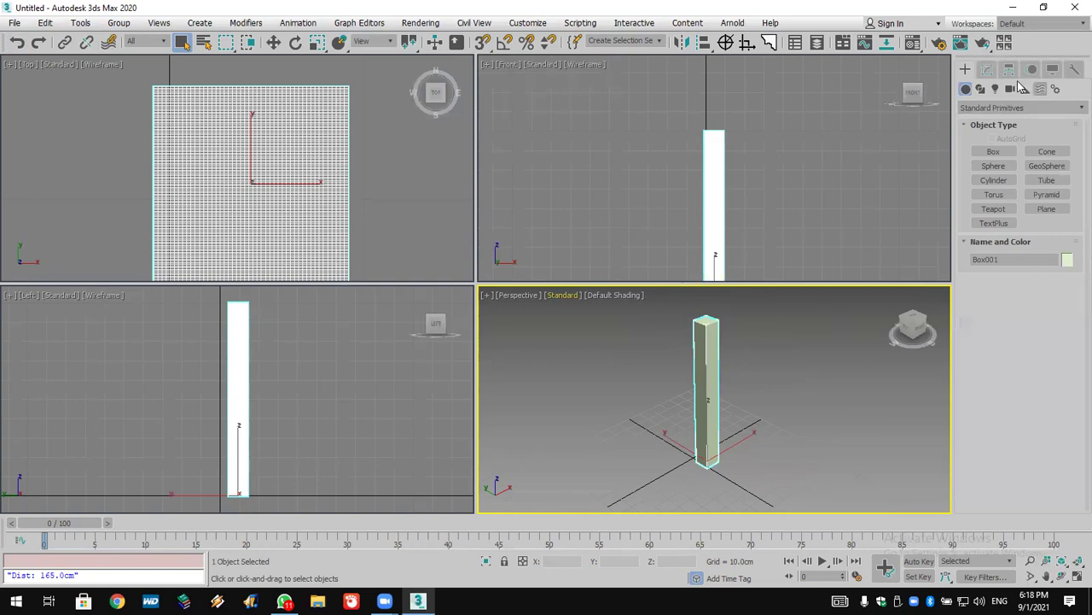
Step: Set the box's length, width and height segments to 75 each
{"action": "left_click", "coordinate": [986, 70]}
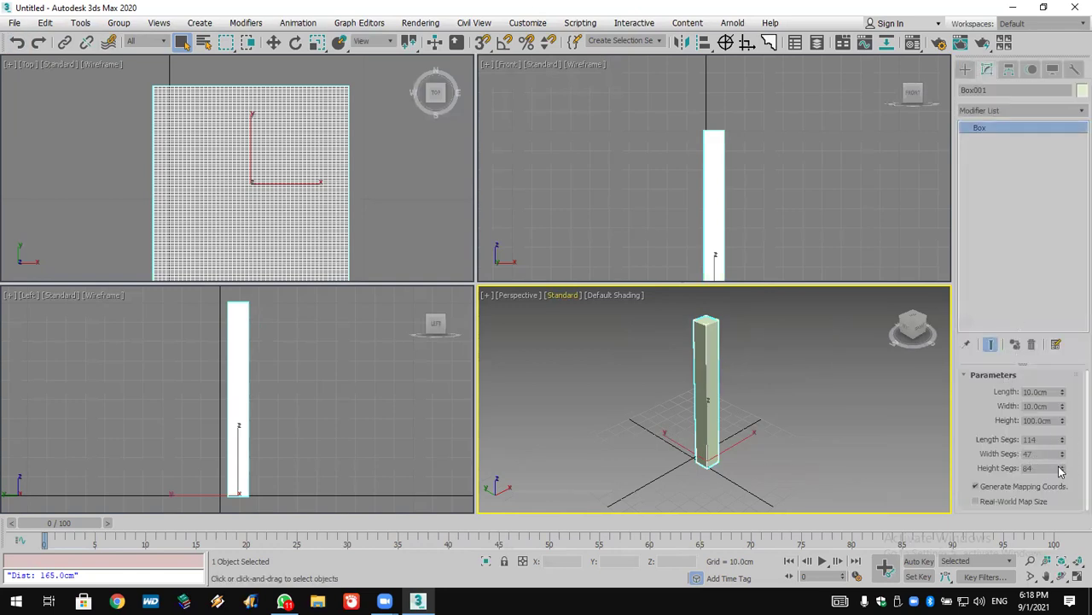
{"action": "double_click", "coordinate": [1032, 439]}
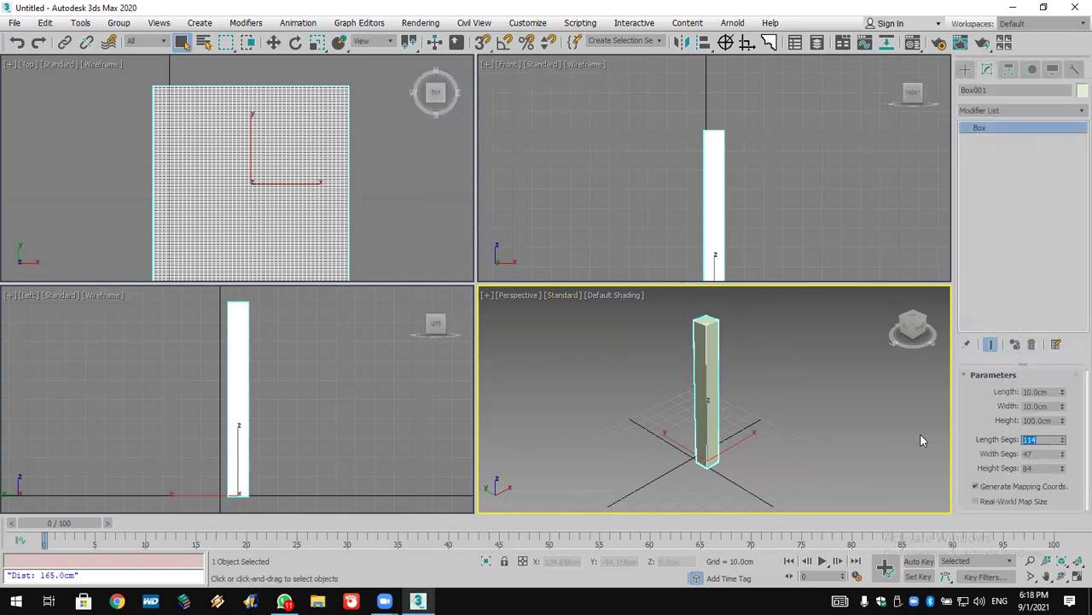
{"action": "type", "text": "75"}
{"action": "left_click", "coordinate": [1043, 453]}
{"action": "double_click", "coordinate": [1043, 453]}
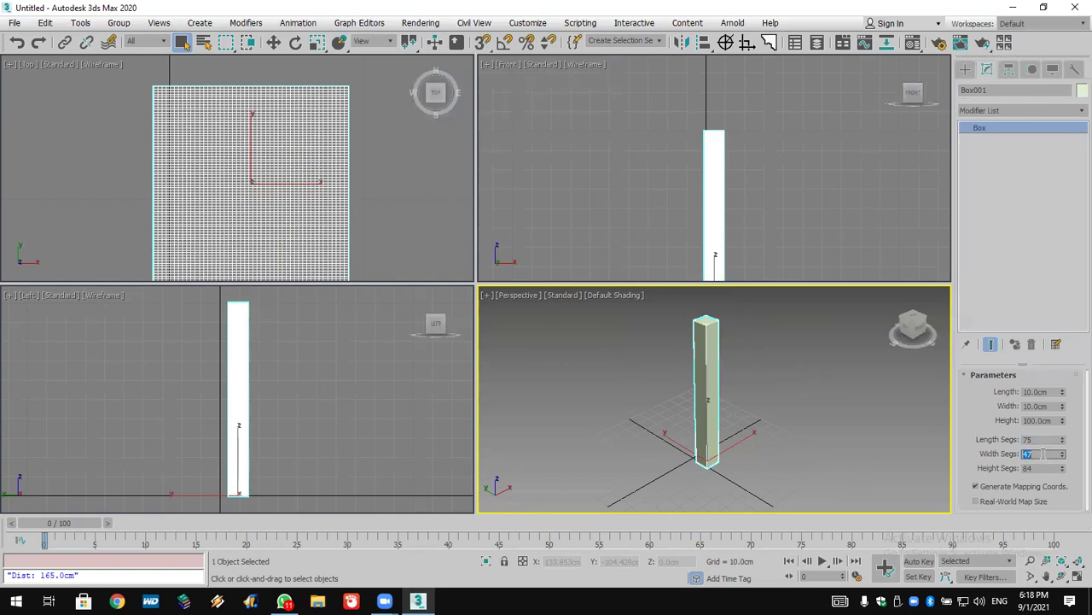
{"action": "type", "text": "75"}
{"action": "double_click", "coordinate": [1054, 469]}
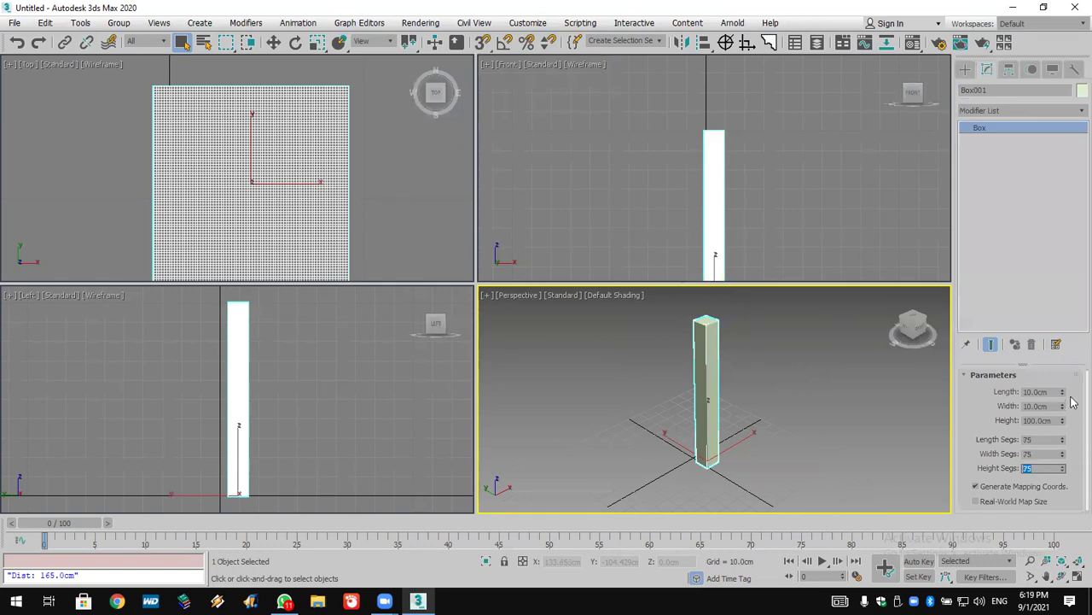
Step: Add a Mesh Select modifier to the box
{"action": "scroll", "coordinate": [724, 172], "scroll_direction": "up", "scroll_amount": 2}
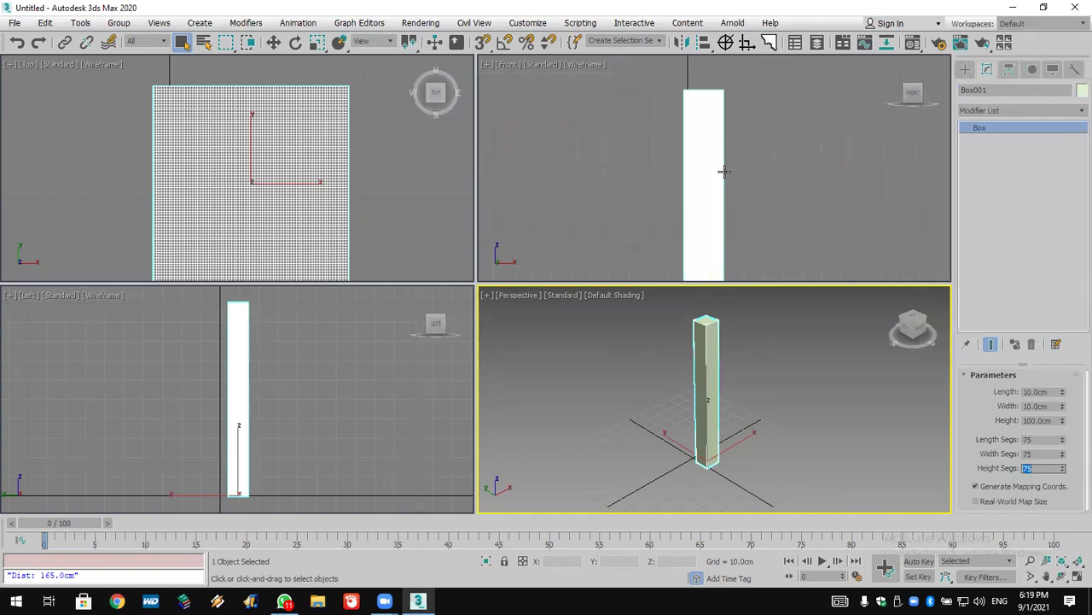
{"action": "left_click", "coordinate": [994, 112]}
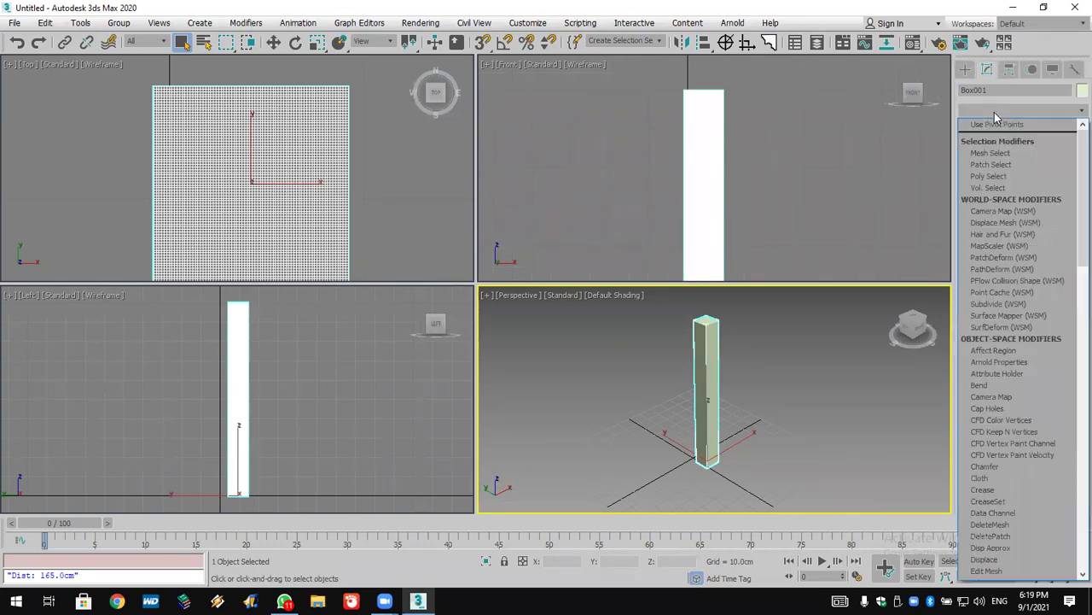
{"action": "type", "text": "m"}
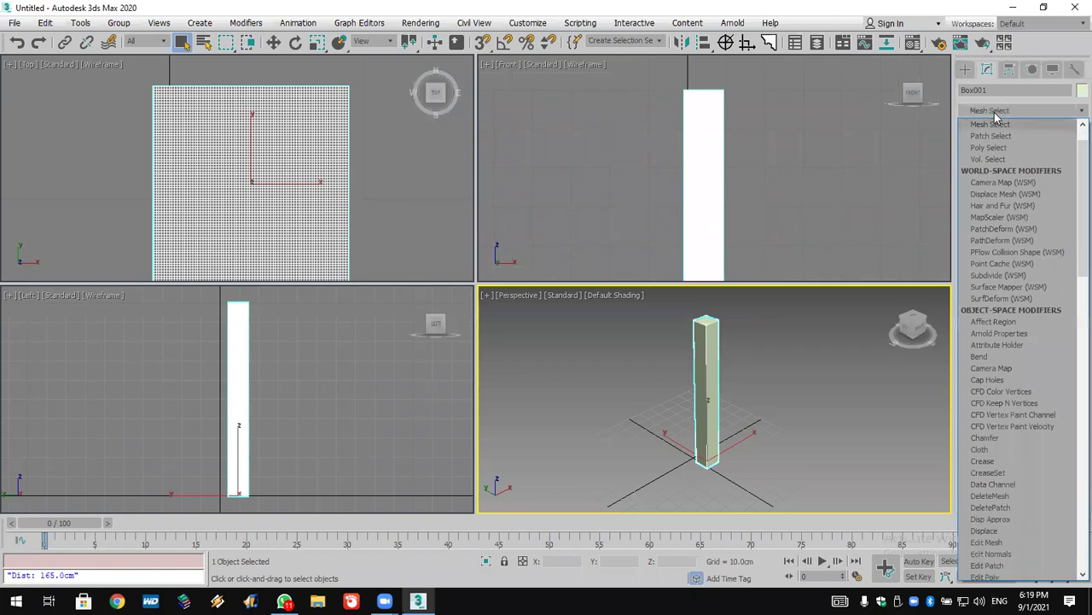
{"action": "left_click", "coordinate": [1011, 126]}
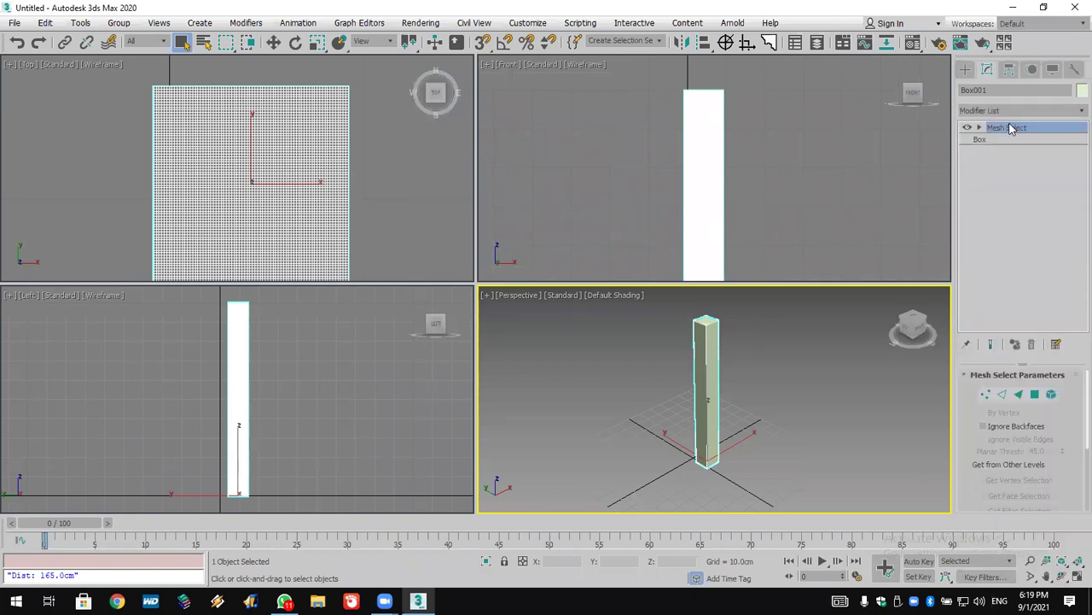
Step: Select the vertices of the post's upper end in the front view and apply a Spherify modifier to them
{"action": "left_click", "coordinate": [981, 127]}
{"action": "left_click", "coordinate": [1005, 139]}
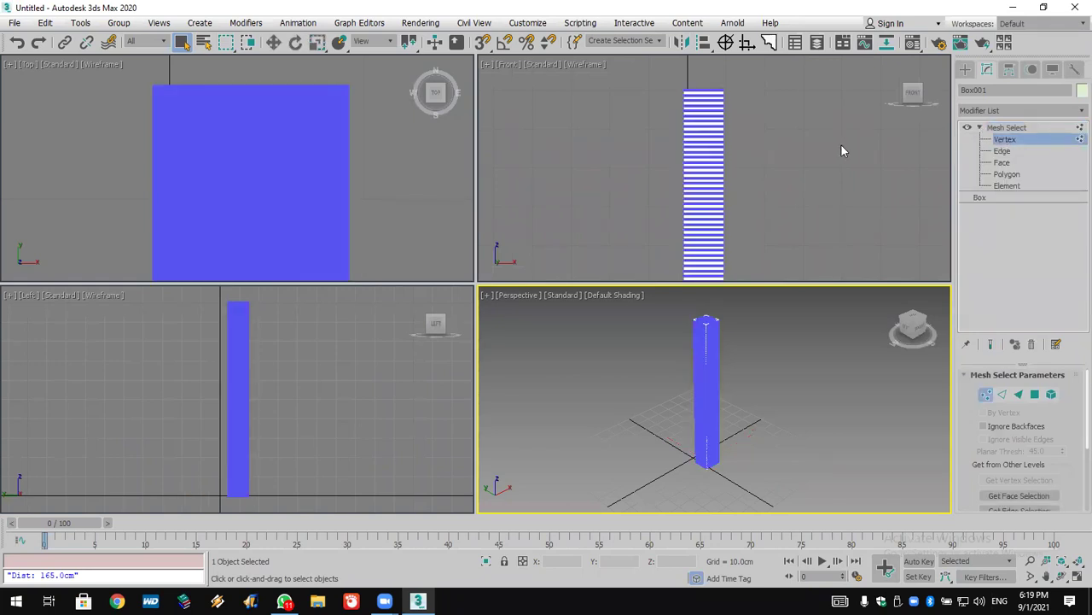
{"action": "left_click_drag", "start_coordinate": [756, 74], "coordinate": [637, 172]}
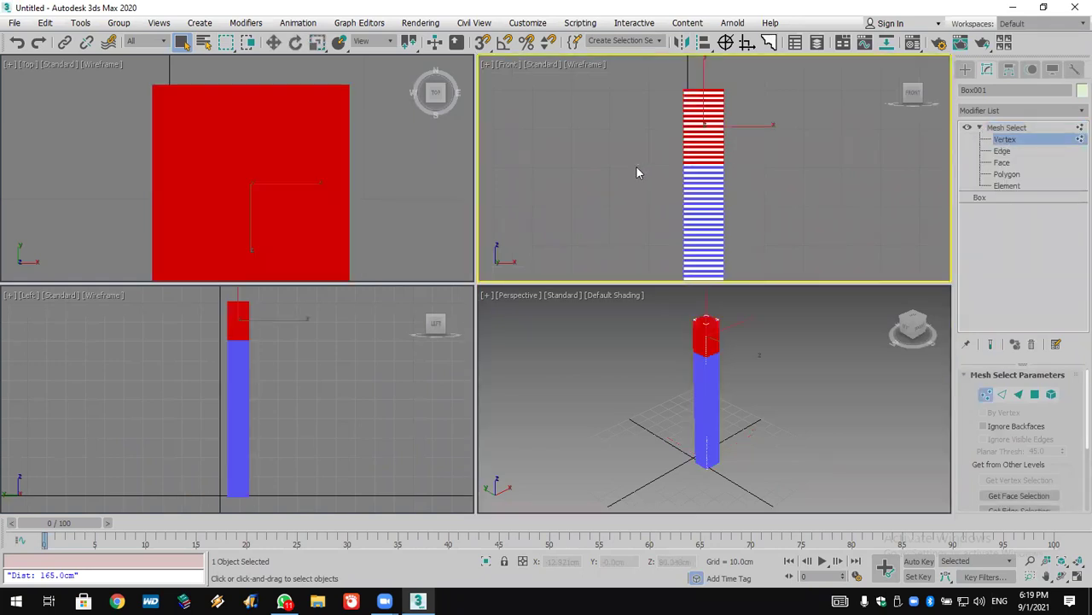
{"action": "left_click", "coordinate": [1059, 111]}
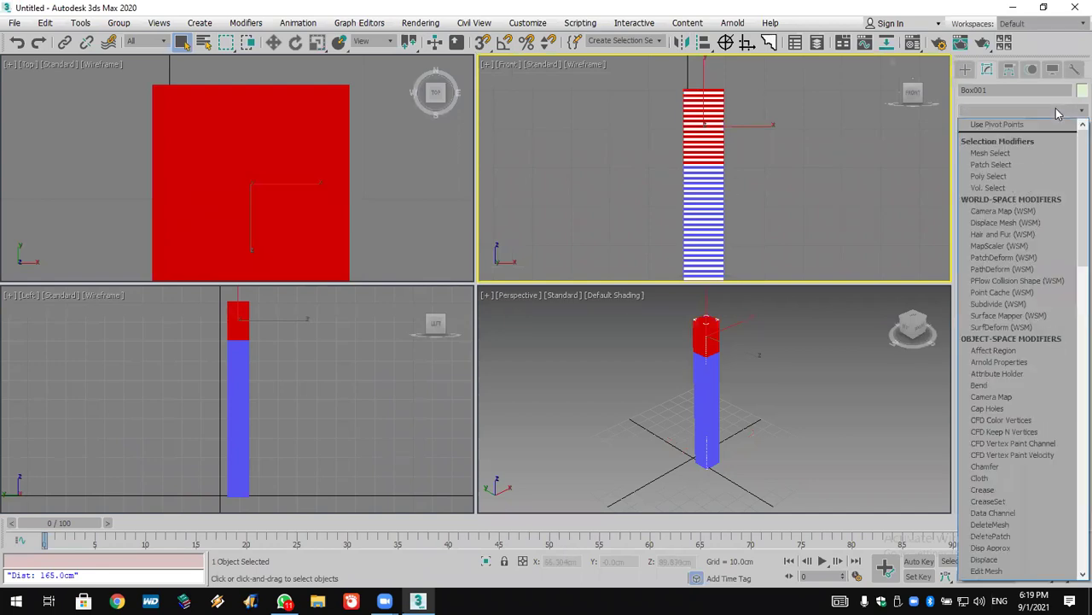
{"action": "type", "text": "sp"}
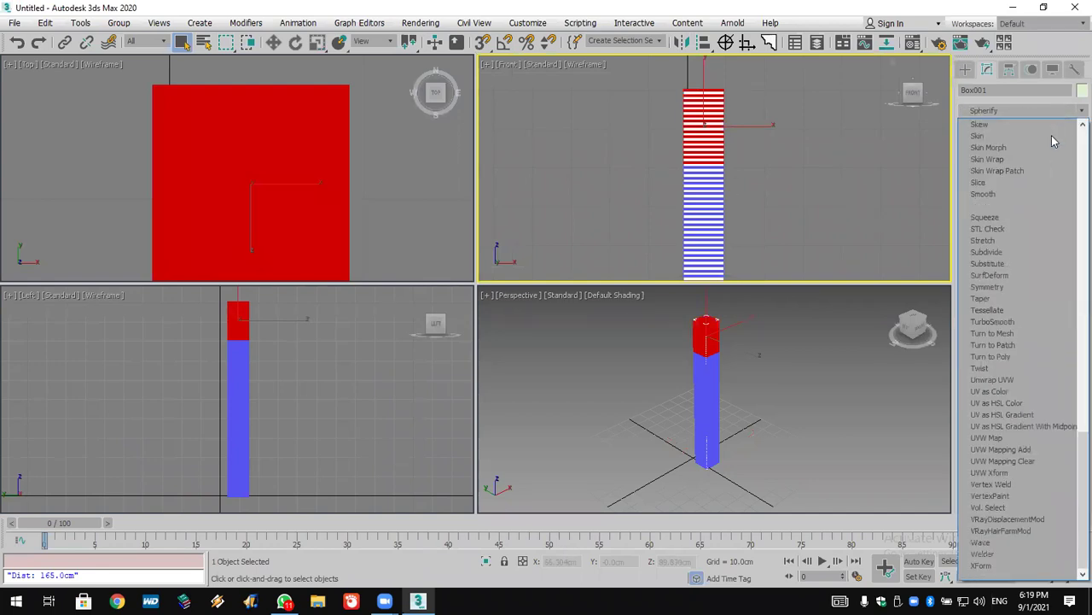
{"action": "left_click", "coordinate": [1040, 206]}
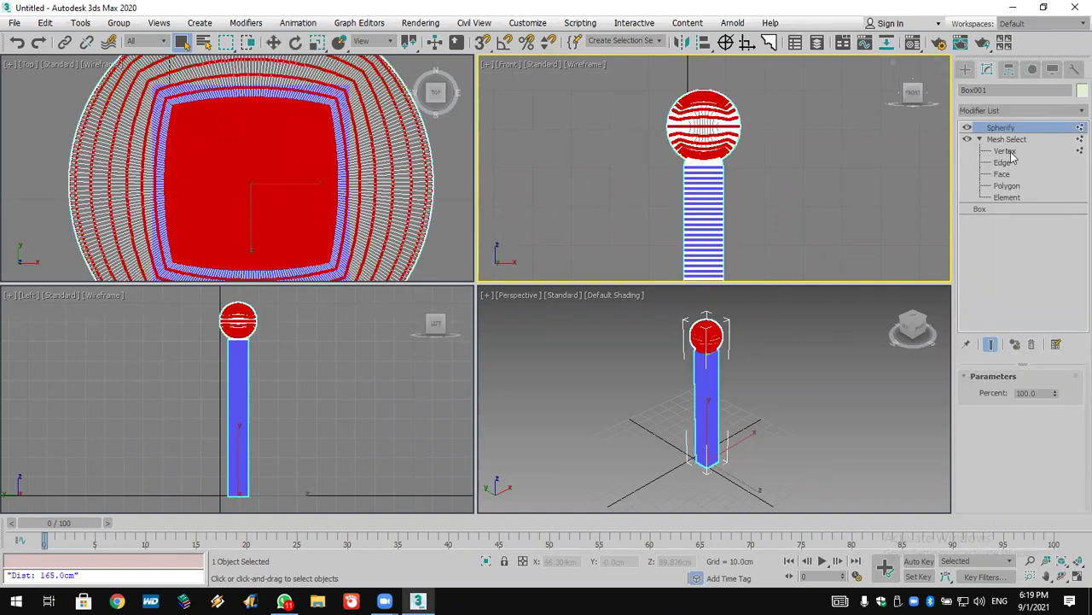
Step: Add an Edit Mesh modifier and detach the selected ball vertices as a separate object
{"action": "left_click", "coordinate": [1032, 111]}
{"action": "key", "text": "e"}
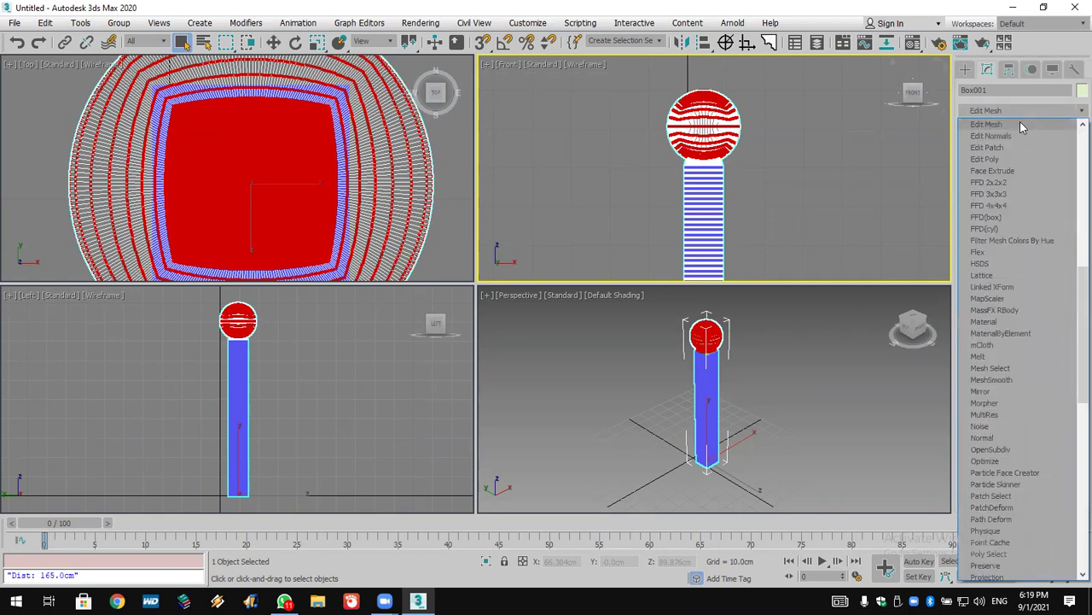
{"action": "left_click", "coordinate": [1022, 126]}
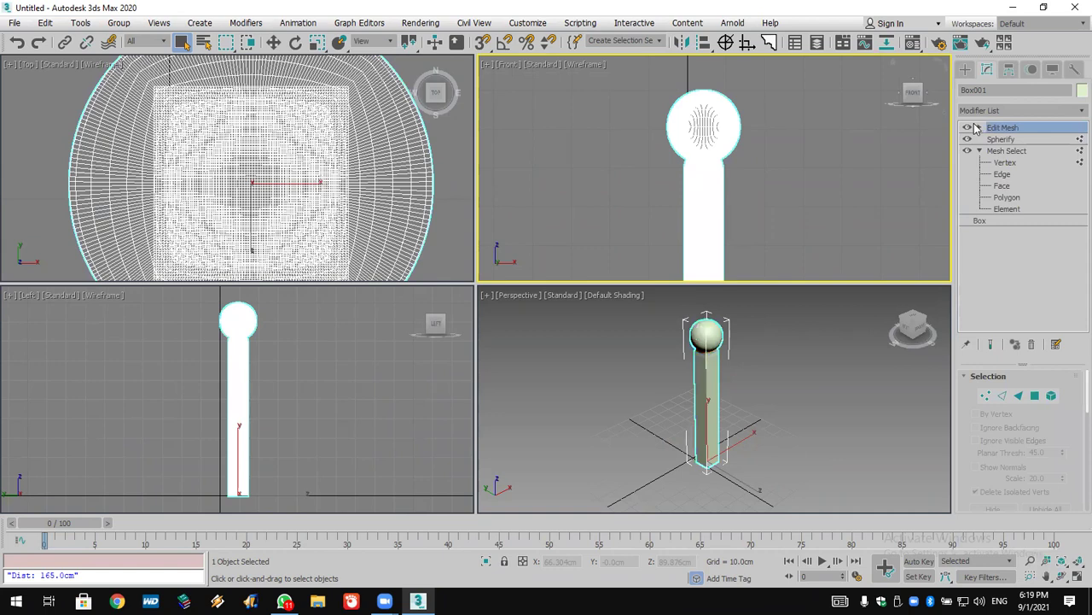
{"action": "left_click", "coordinate": [979, 127]}
{"action": "left_click", "coordinate": [1002, 140]}
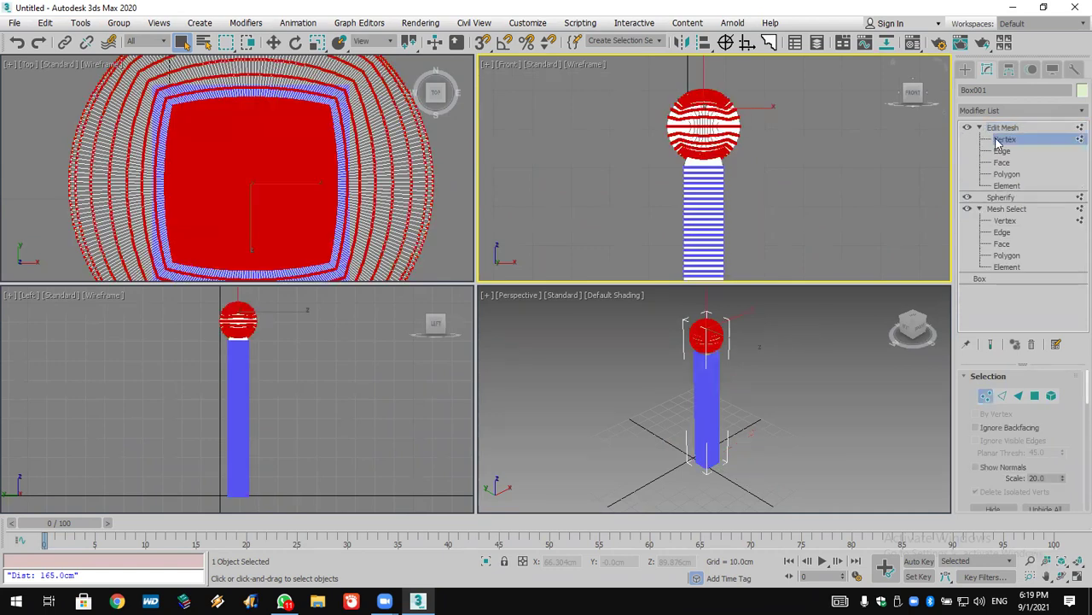
{"action": "left_click_drag", "start_coordinate": [1067, 453], "coordinate": [1074, 319]}
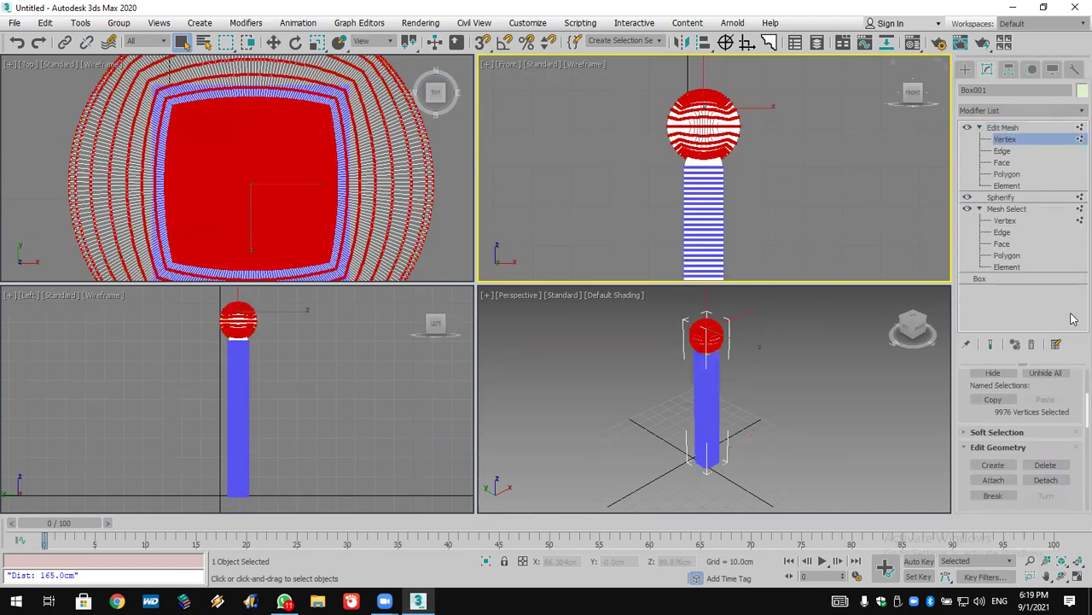
{"action": "left_click", "coordinate": [1046, 480]}
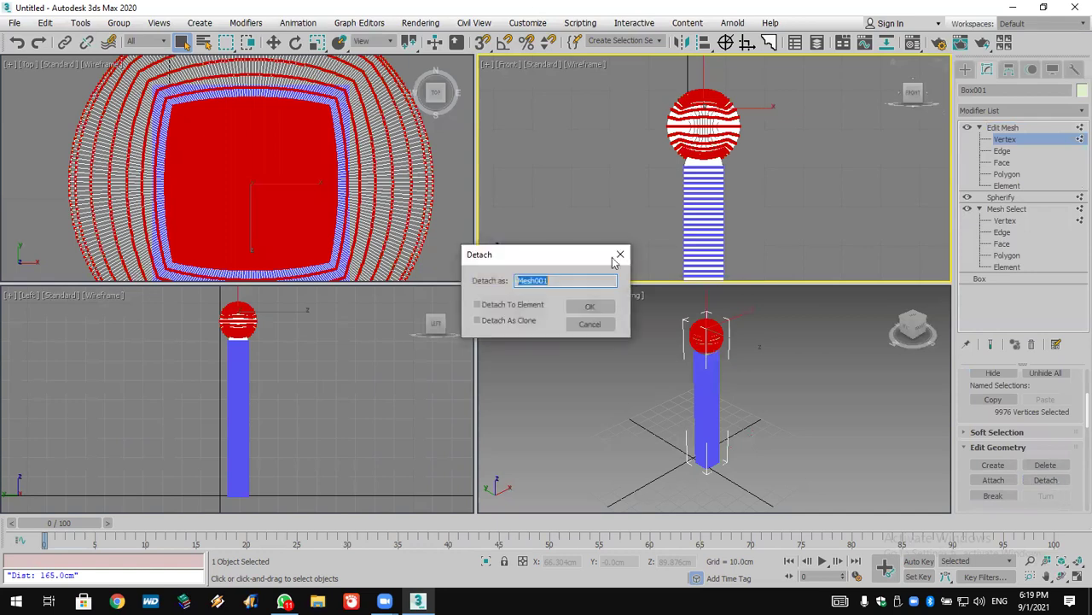
{"action": "left_click", "coordinate": [593, 305]}
Step: Select the detached ball in the perspective view to check that it is independent of the shaft
{"action": "left_click", "coordinate": [965, 69]}
{"action": "left_click", "coordinate": [855, 315]}
{"action": "left_click", "coordinate": [708, 338]}
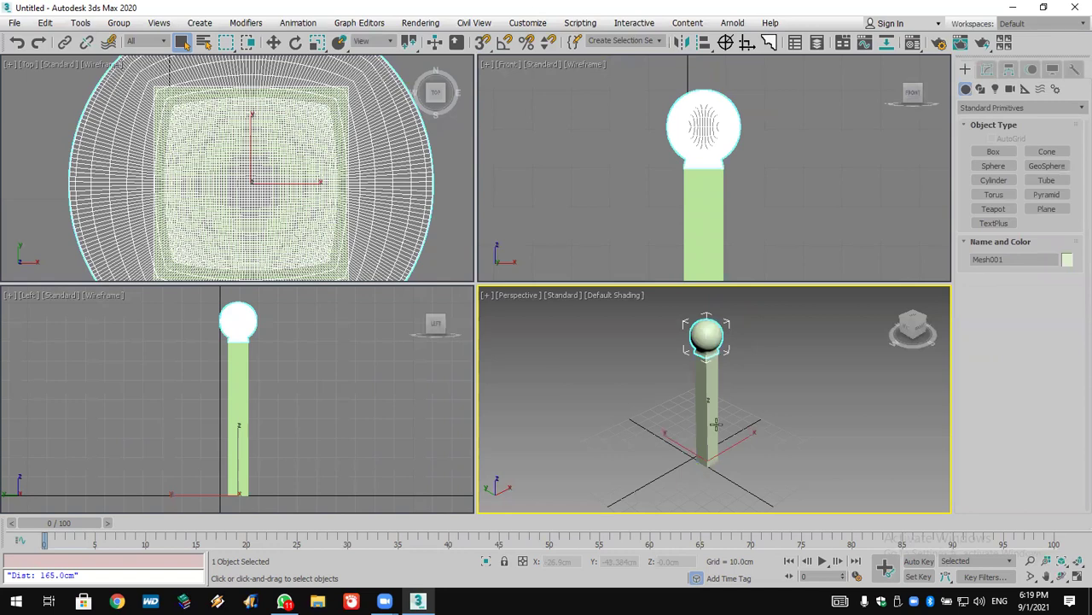
Step: Select a band of vertices on the upper part of the shaft through Edit Mesh and apply Spherify to it
{"action": "left_click", "coordinate": [710, 385]}
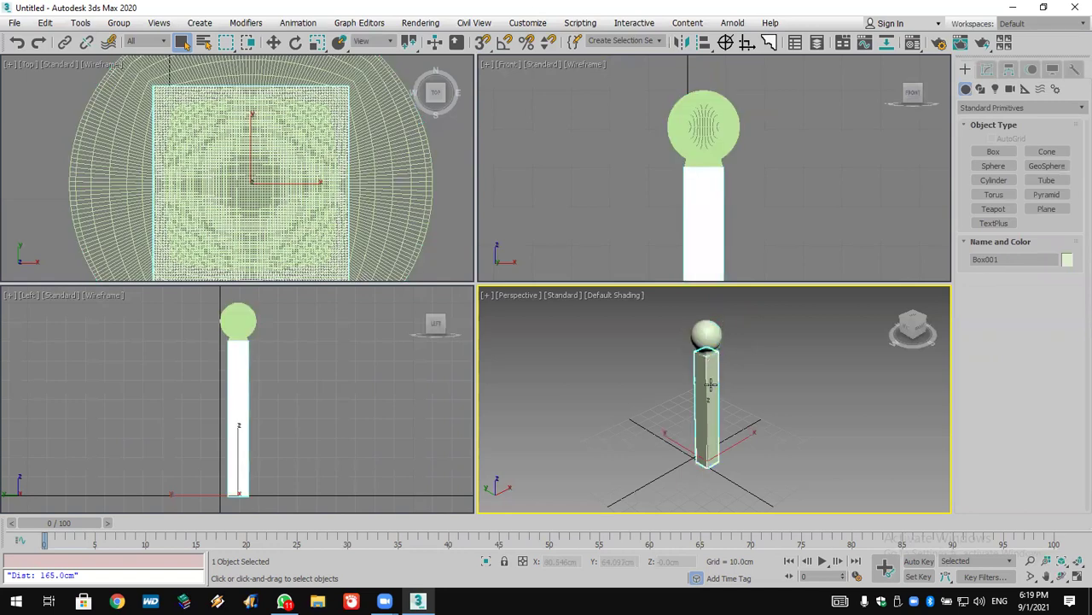
{"action": "left_click", "coordinate": [987, 69]}
{"action": "left_click", "coordinate": [1002, 128]}
{"action": "key", "text": "1"}
{"action": "left_click_drag", "start_coordinate": [768, 215], "coordinate": [587, 251]}
{"action": "left_click", "coordinate": [985, 110]}
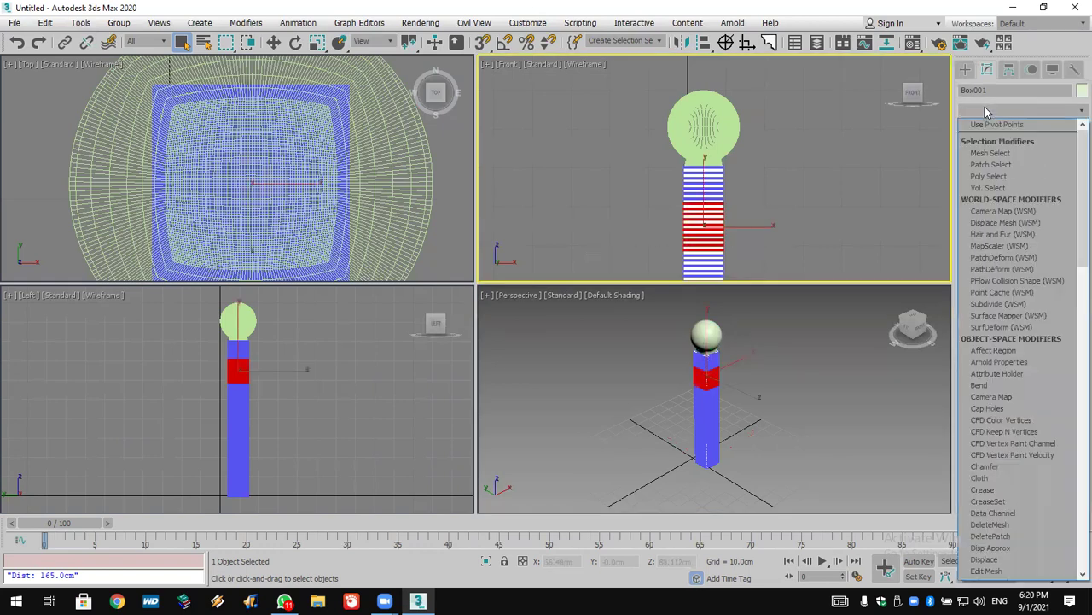
{"action": "scroll", "coordinate": [1017, 211], "scroll_direction": "down", "scroll_amount": 20}
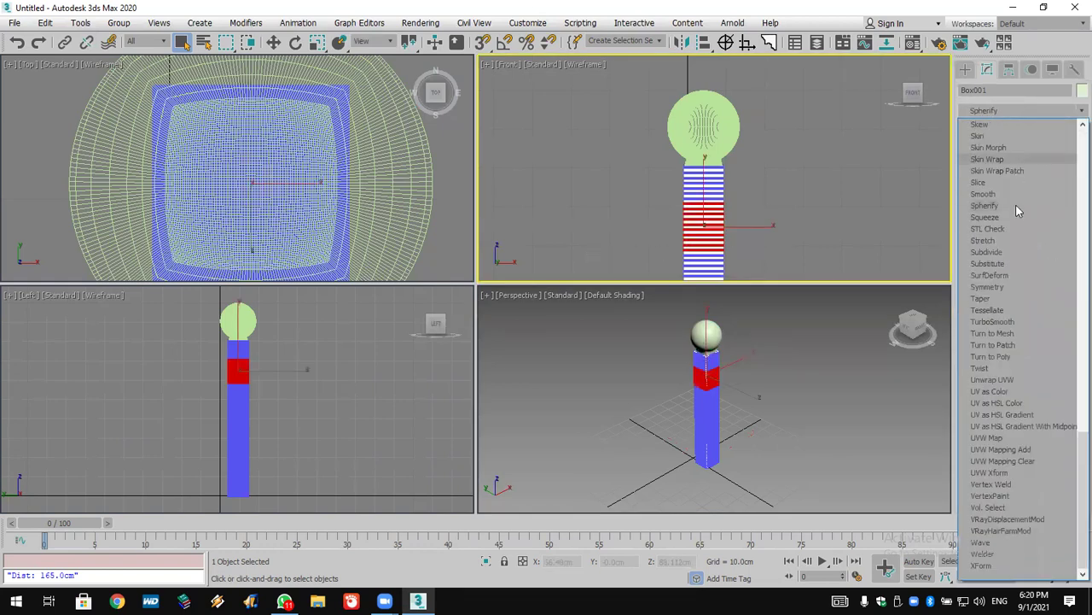
{"action": "left_click", "coordinate": [1040, 206]}
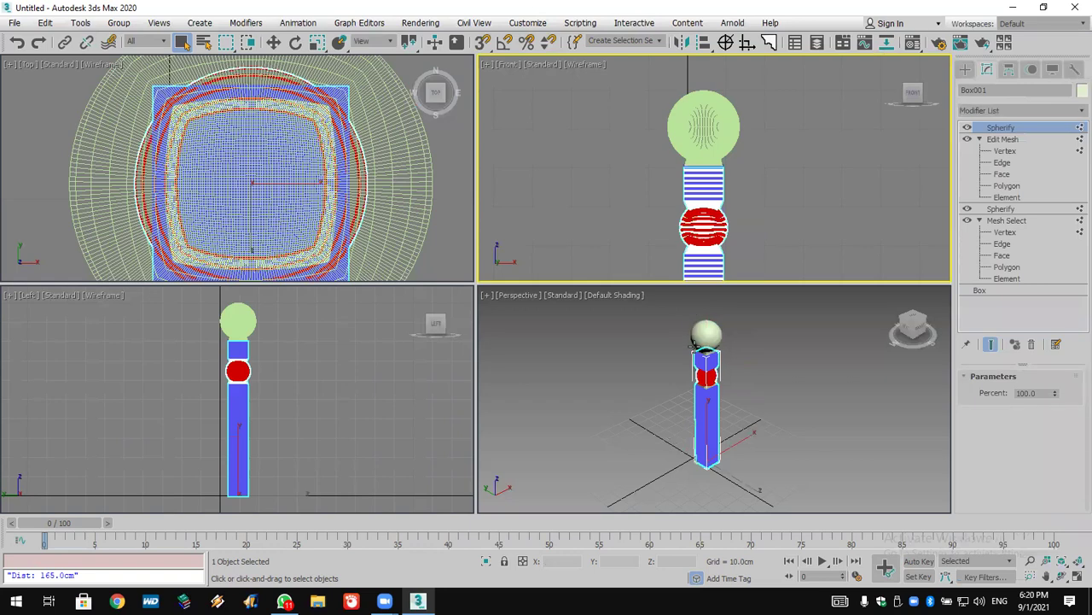
{"action": "scroll", "coordinate": [693, 343], "scroll_direction": "up", "scroll_amount": 5}
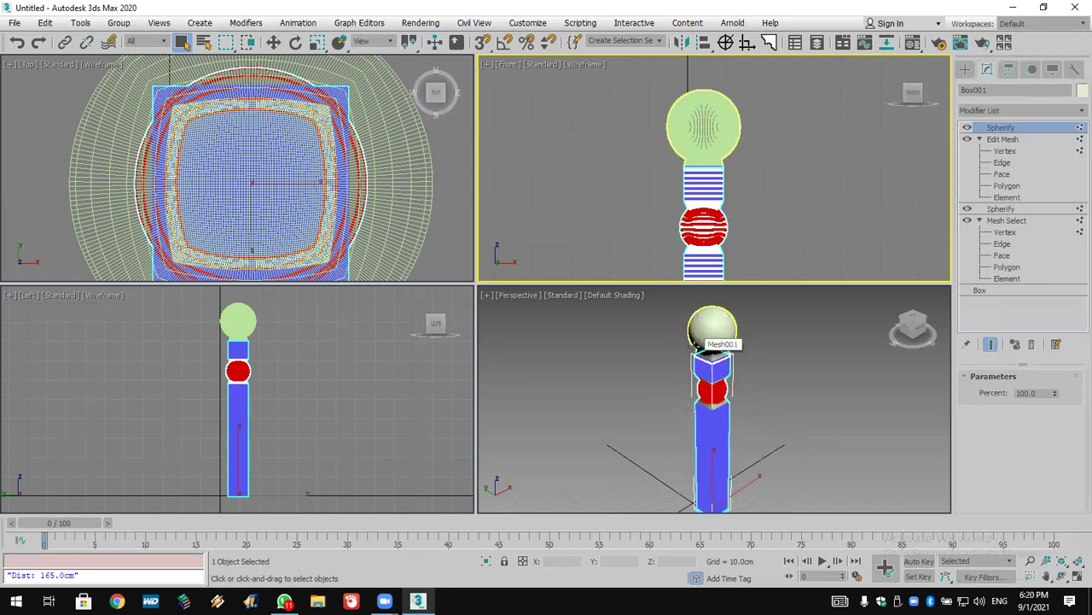
{"action": "left_click", "coordinate": [966, 70]}
{"action": "left_click", "coordinate": [858, 389]}
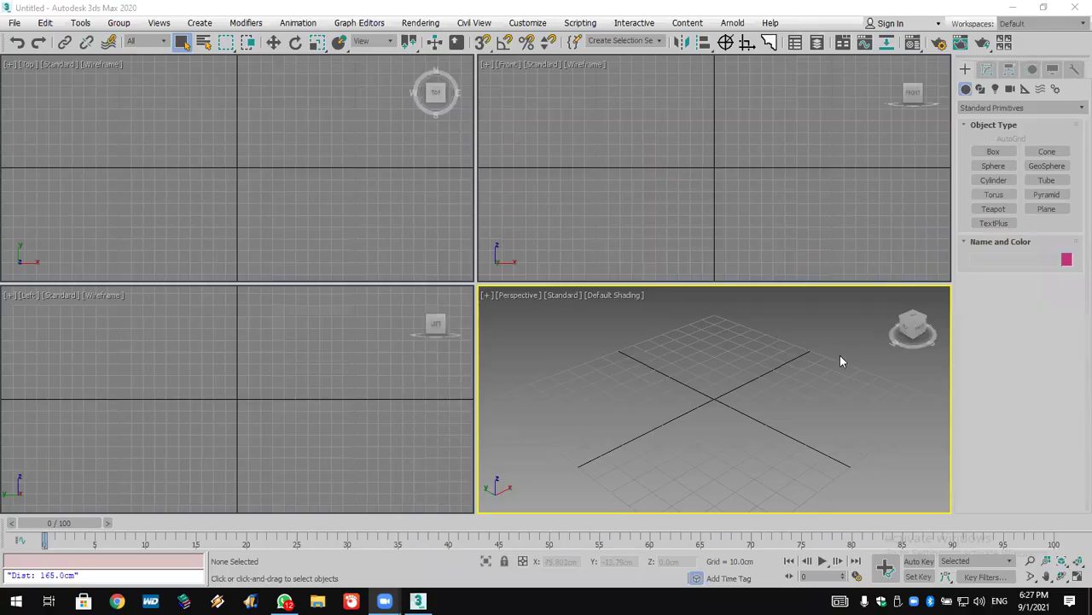
Step: Create a cube with 10 cm sides at the origin using keyboard entry
{"action": "left_click", "coordinate": [993, 152]}
{"action": "left_click", "coordinate": [1002, 297]}
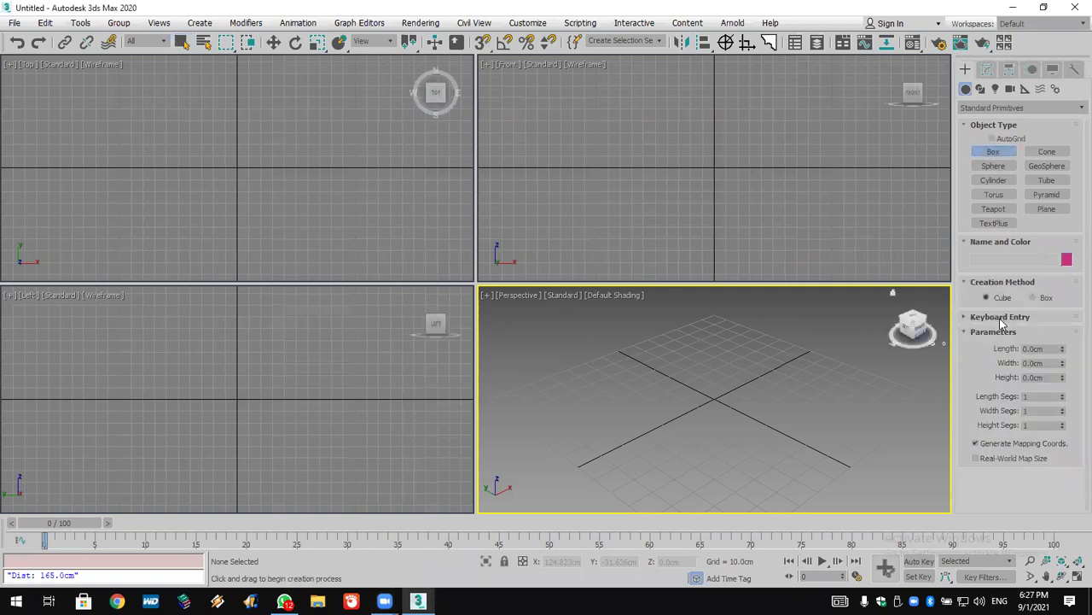
{"action": "left_click", "coordinate": [1000, 317]}
{"action": "left_click", "coordinate": [1029, 381]}
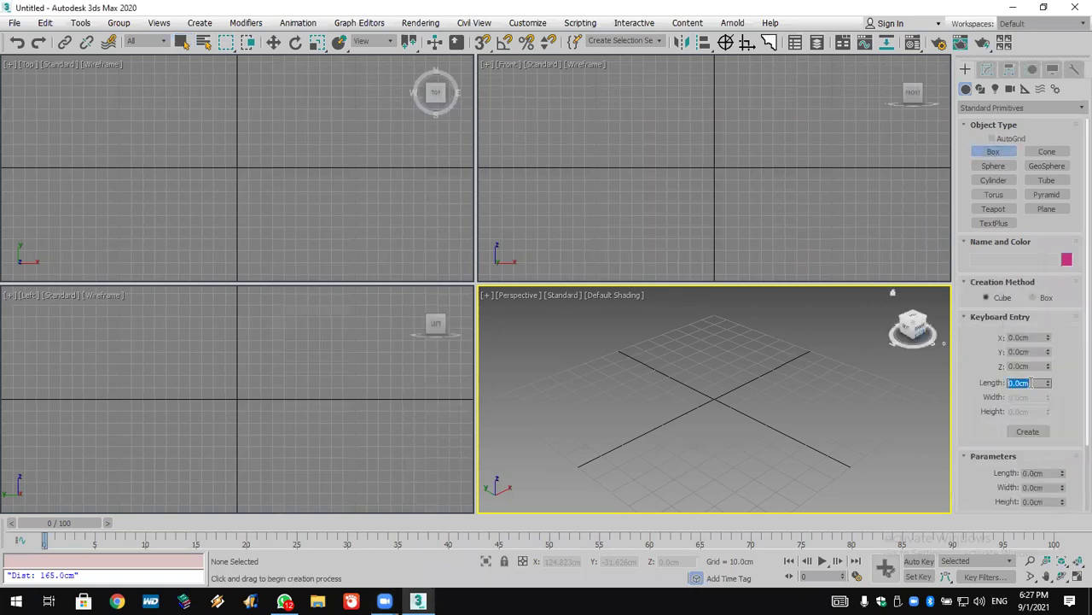
{"action": "type", "text": "1"}
{"action": "left_click", "coordinate": [1028, 432]}
{"action": "middle_click_drag", "start_coordinate": [293, 193], "coordinate": [151, 188]}
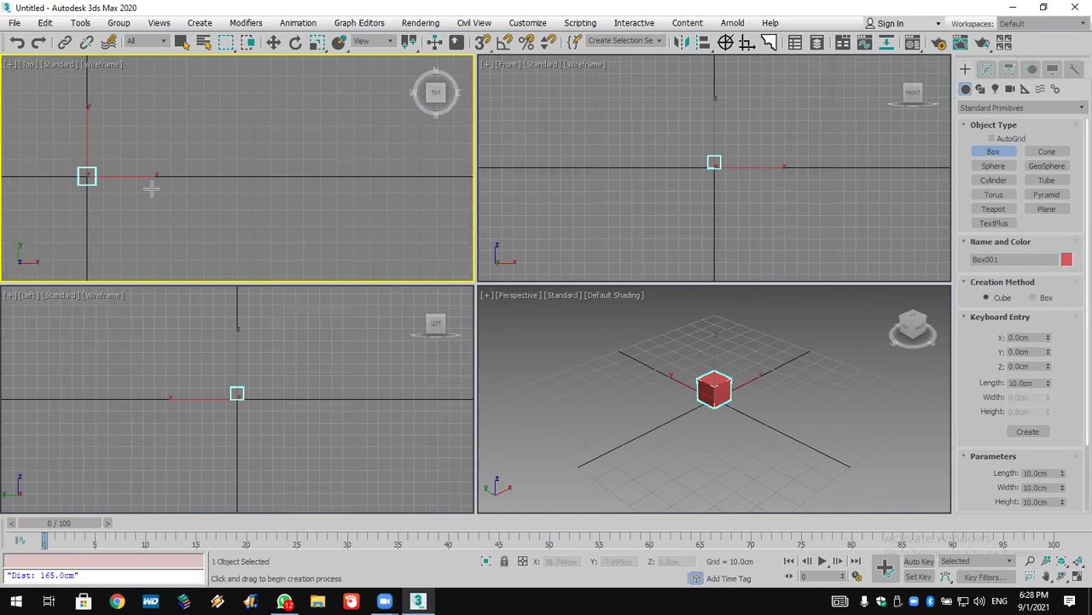
{"action": "middle_click_drag", "start_coordinate": [149, 190], "coordinate": [165, 185]}
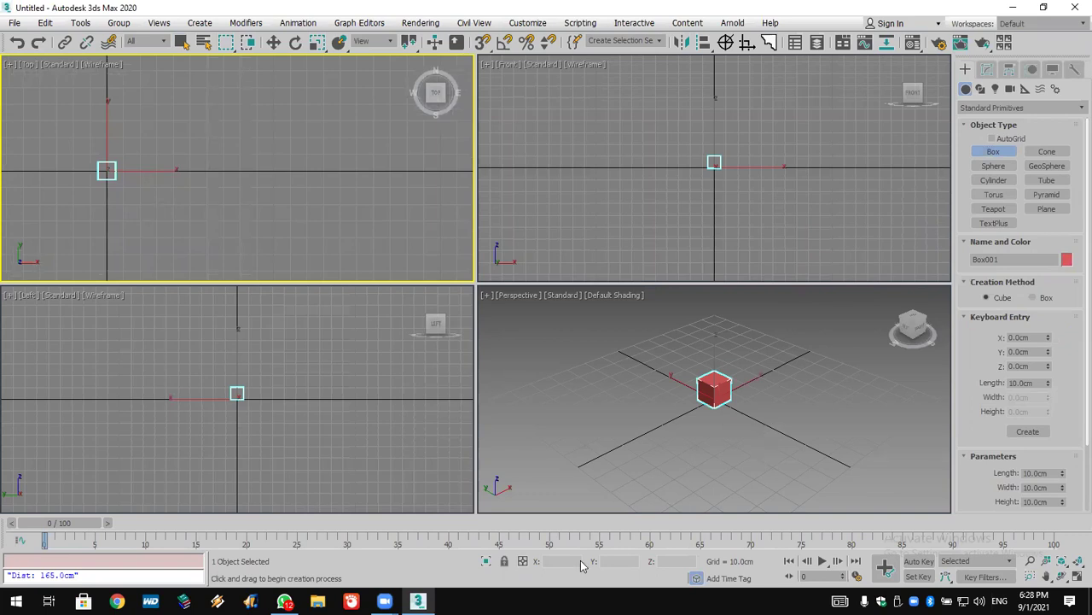
{"action": "right_click", "coordinate": [740, 488]}
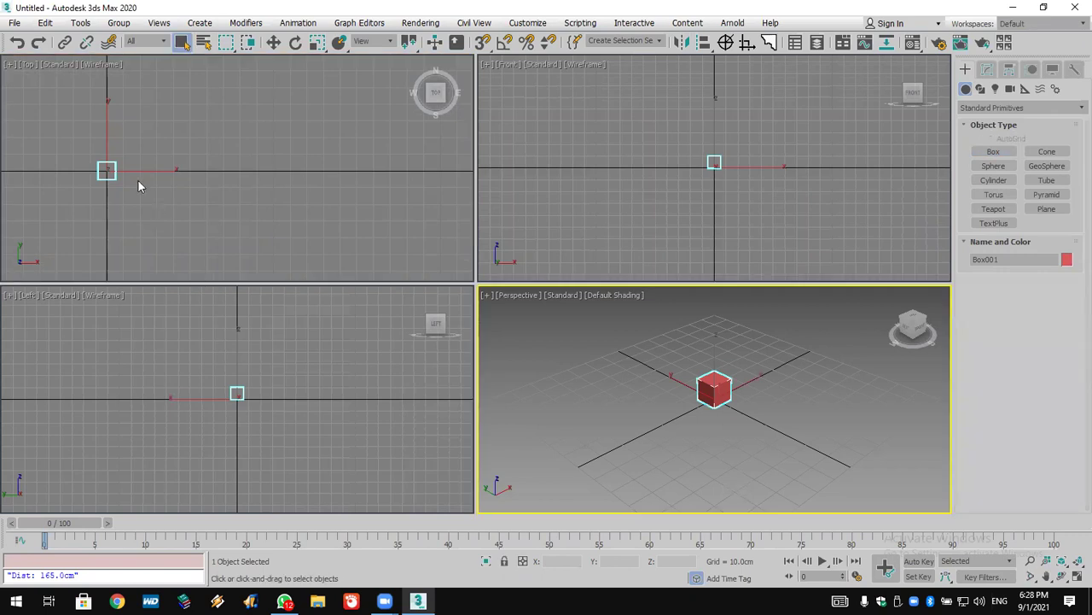
Step: Select the cube in the top view
{"action": "right_click", "coordinate": [124, 167]}
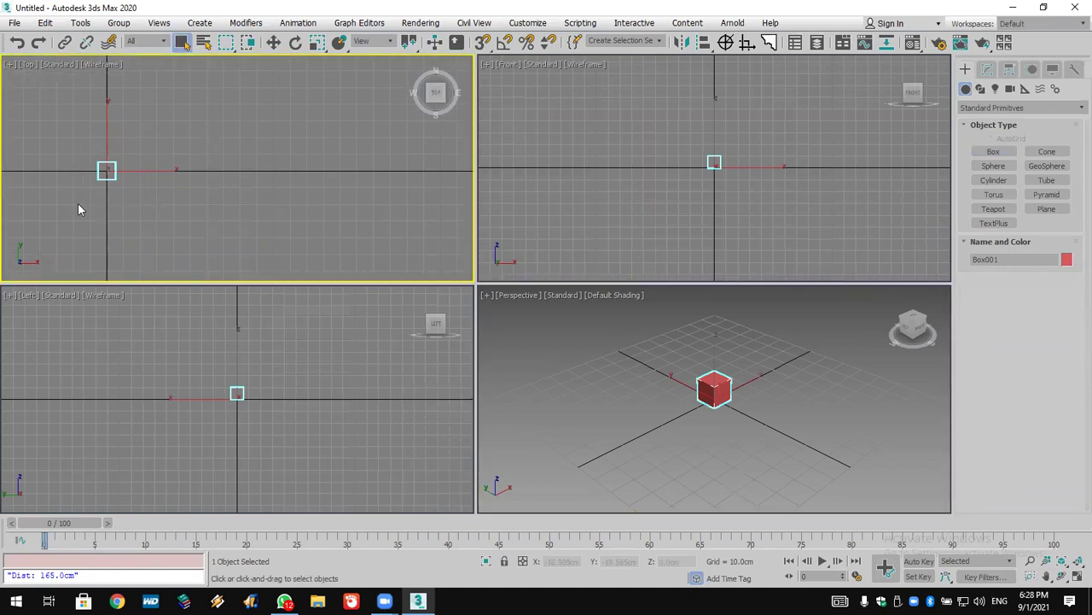
{"action": "left_click_drag", "start_coordinate": [56, 135], "coordinate": [158, 220]}
{"action": "left_click", "coordinate": [709, 487]}
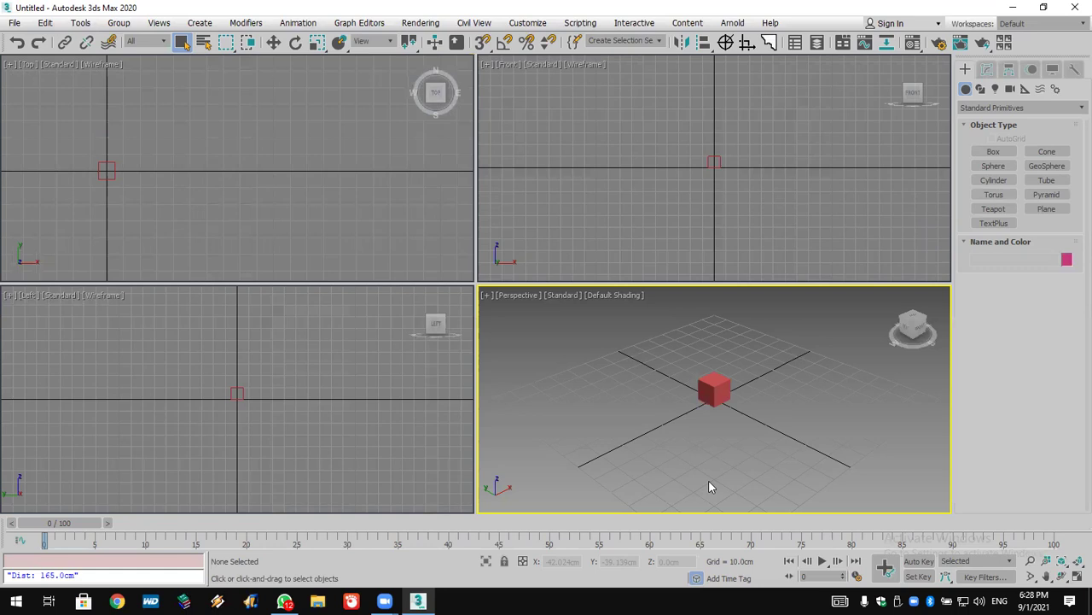
{"action": "left_click", "coordinate": [57, 225]}
{"action": "left_click", "coordinate": [103, 171]}
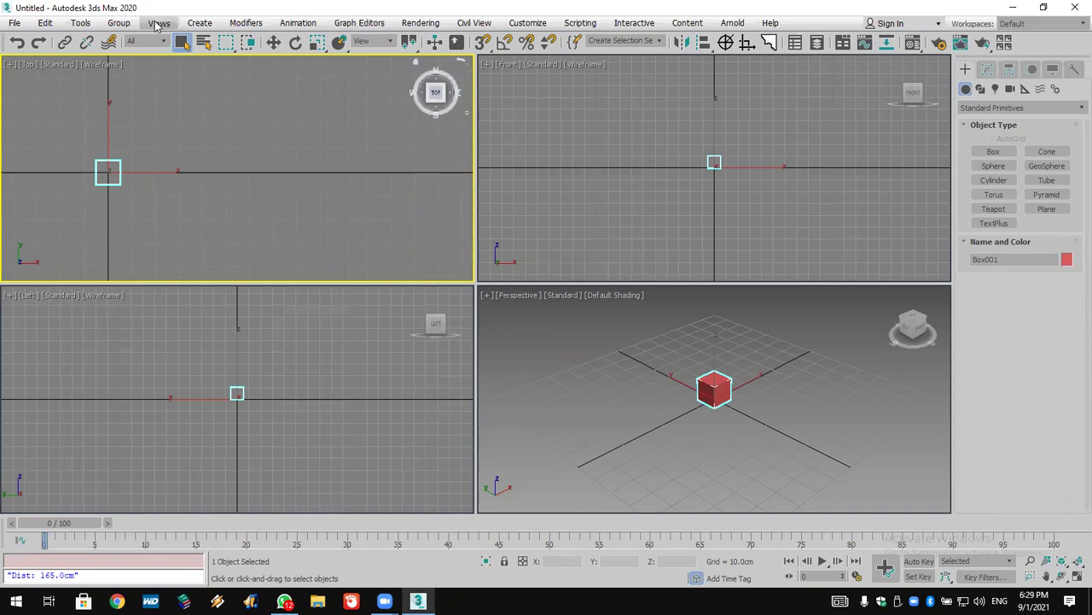
Step: Start the Array tool on the cube with preview on and set up a 1D array with a count of 5 as copies
{"action": "left_click", "coordinate": [81, 23]}
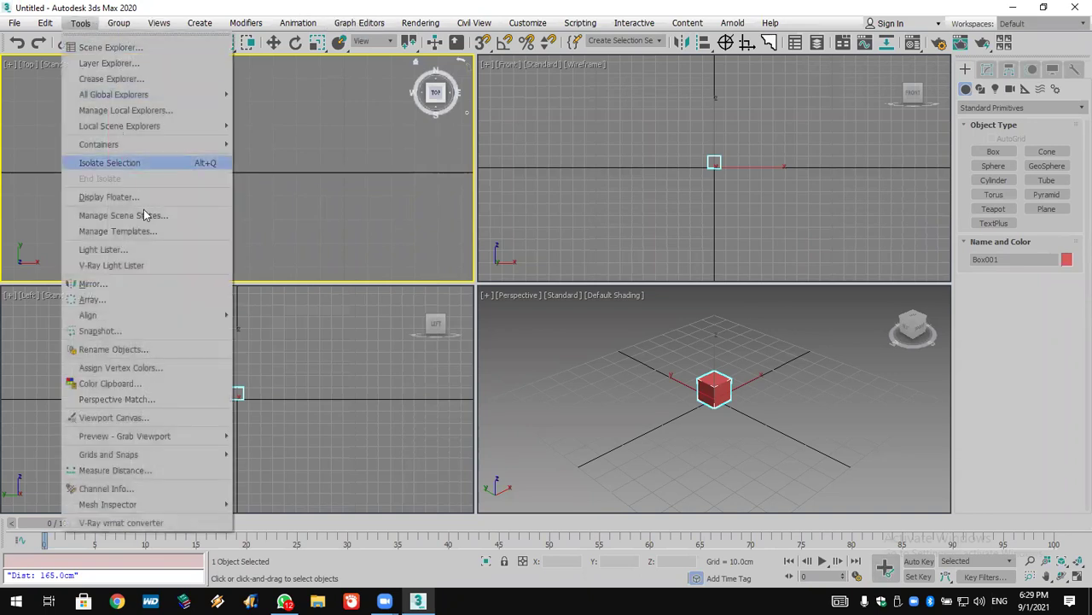
{"action": "left_click", "coordinate": [150, 300]}
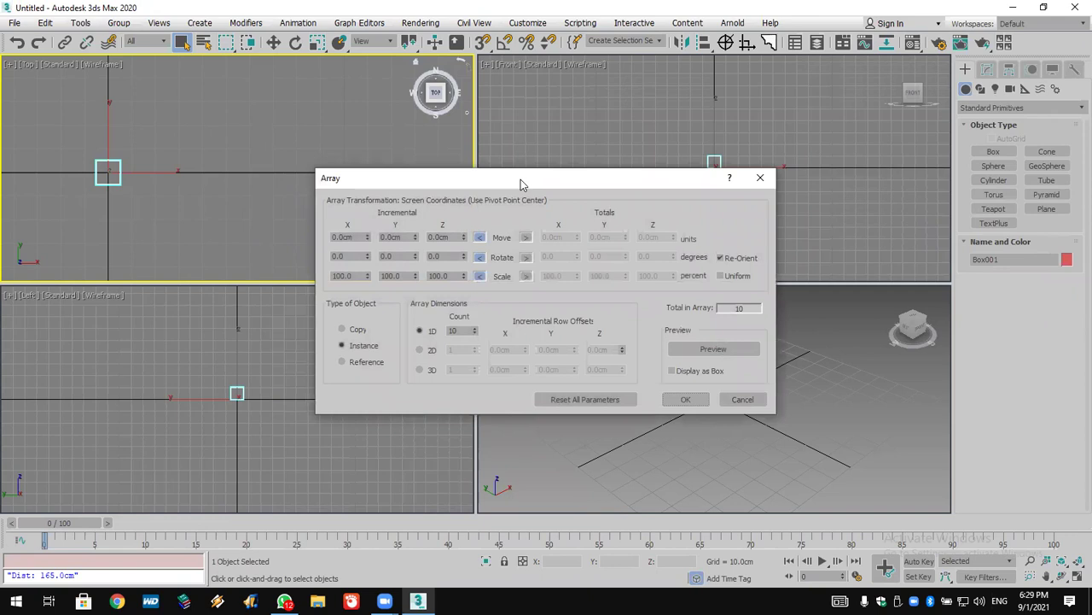
{"action": "left_click_drag", "start_coordinate": [522, 184], "coordinate": [688, 51]}
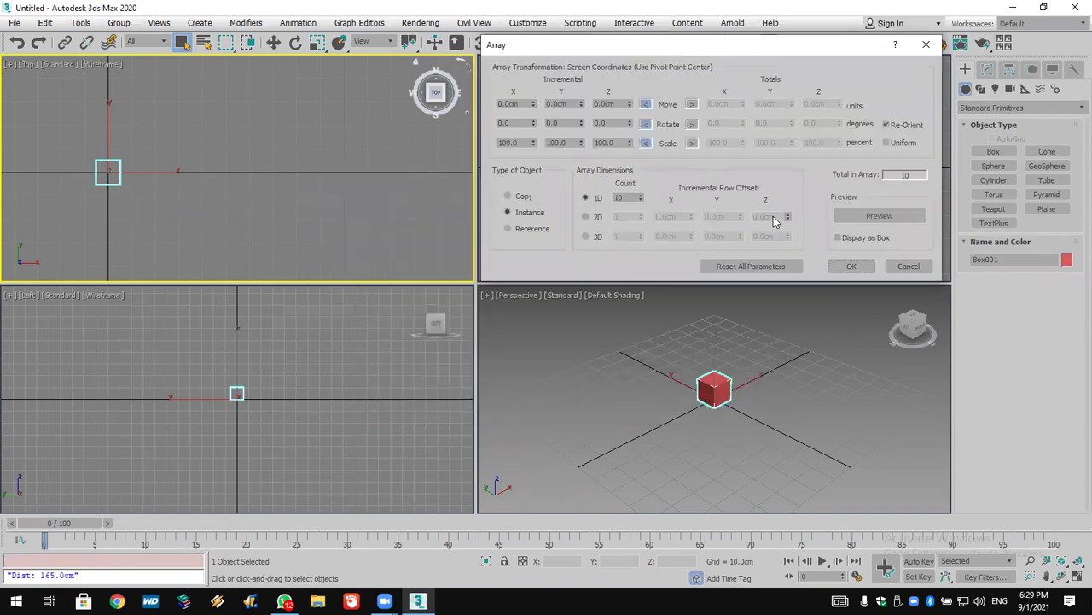
{"action": "left_click", "coordinate": [875, 218]}
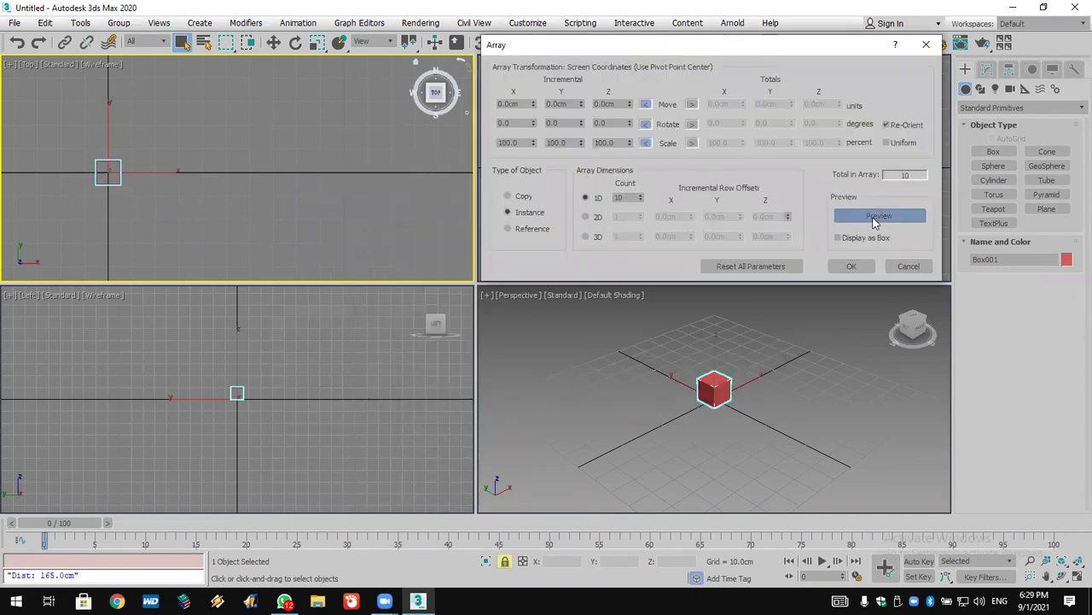
{"action": "double_click", "coordinate": [623, 198]}
{"action": "type", "text": "5"}
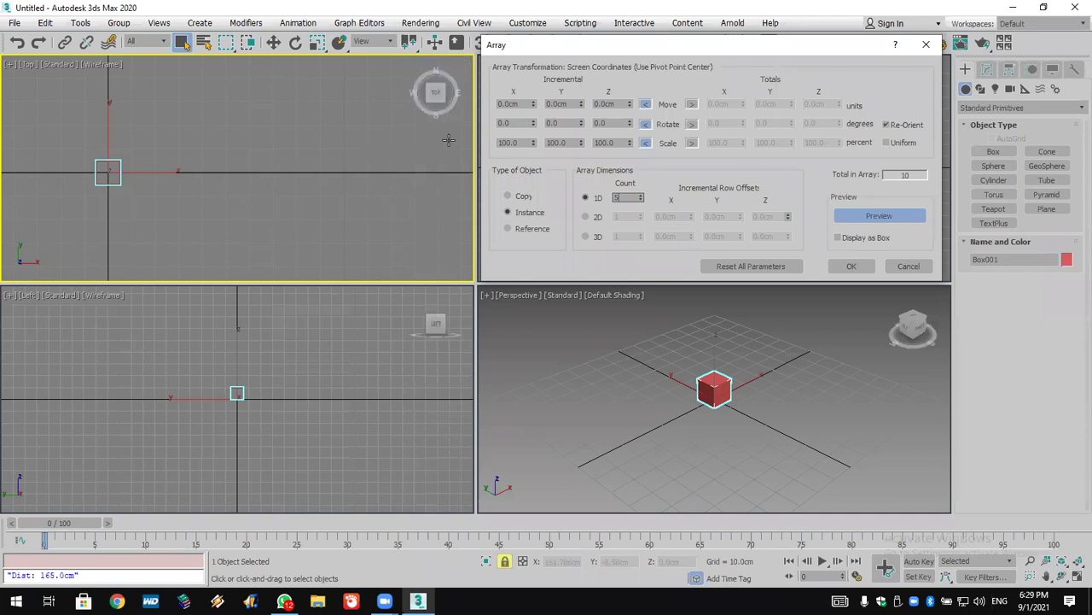
{"action": "left_click", "coordinate": [521, 197]}
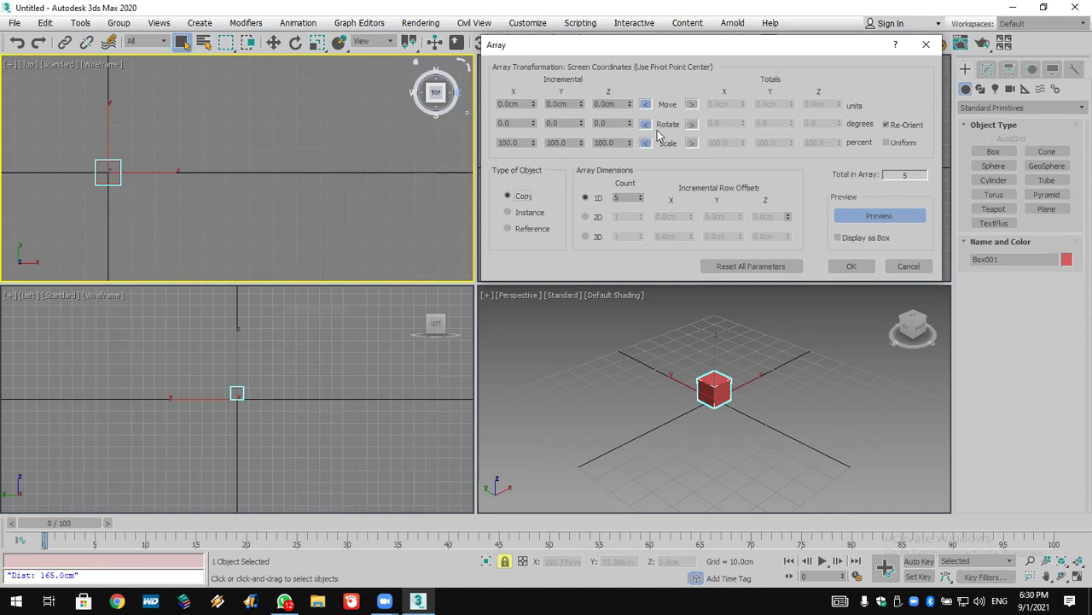
Step: Set the array's incremental move to 20 cm along X and its incremental rotation to 20 degrees about Z
{"action": "double_click", "coordinate": [518, 104]}
{"action": "type", "text": "20"}
{"action": "key", "text": "Return"}
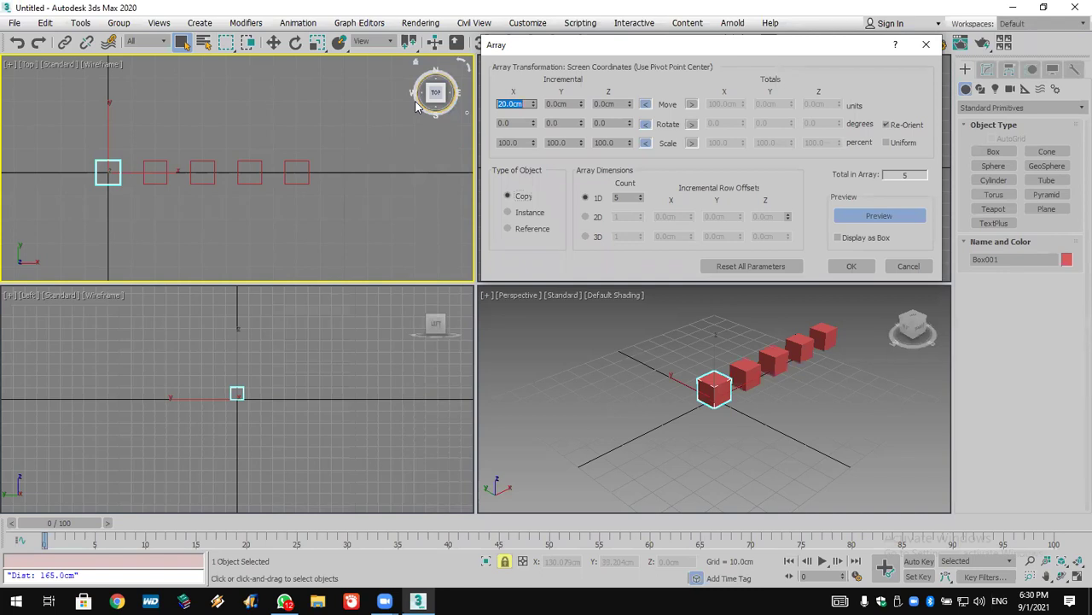
{"action": "double_click", "coordinate": [606, 124]}
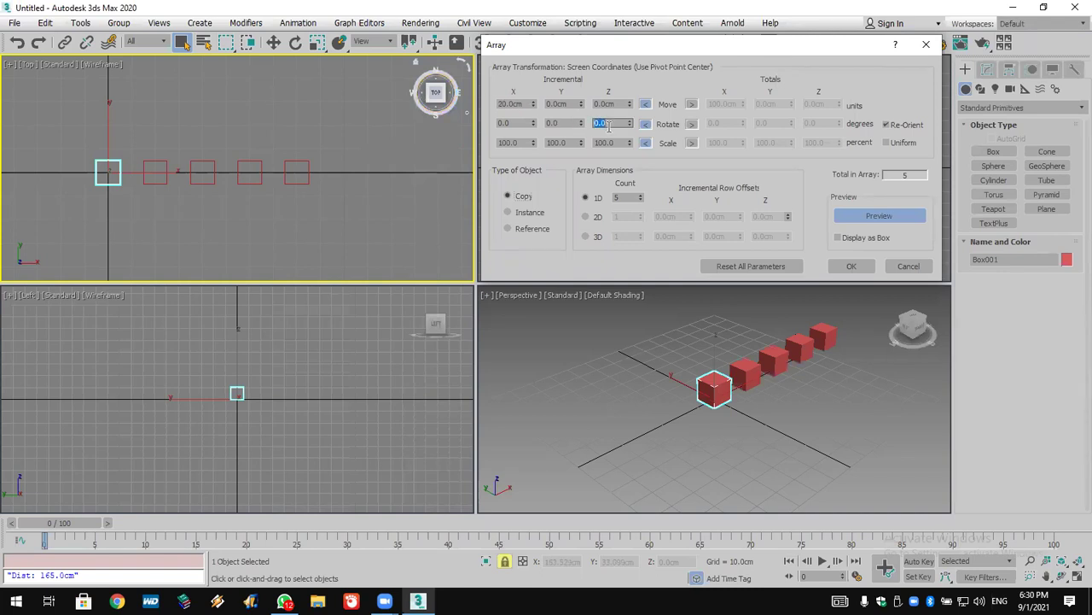
{"action": "type", "text": "20"}
{"action": "key", "text": "Return"}
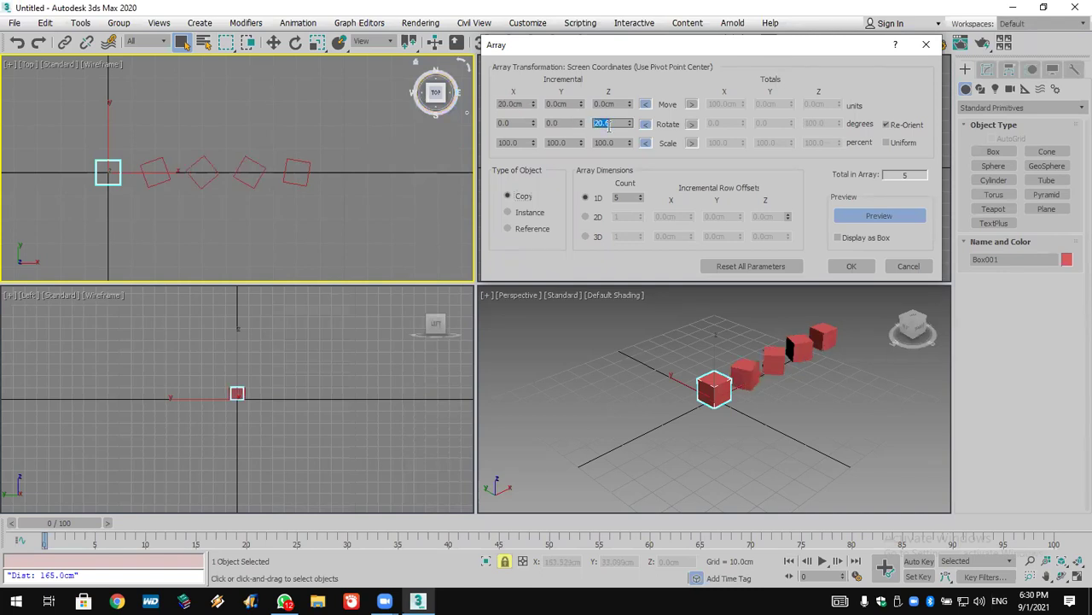
Step: Set the array's incremental scale to 80 percent on X, Y and Z, and cancel the array
{"action": "double_click", "coordinate": [512, 142]}
{"action": "type", "text": "80"}
{"action": "left_click", "coordinate": [568, 142]}
{"action": "double_click", "coordinate": [567, 143]}
{"action": "type", "text": "80"}
{"action": "key", "text": "Return"}
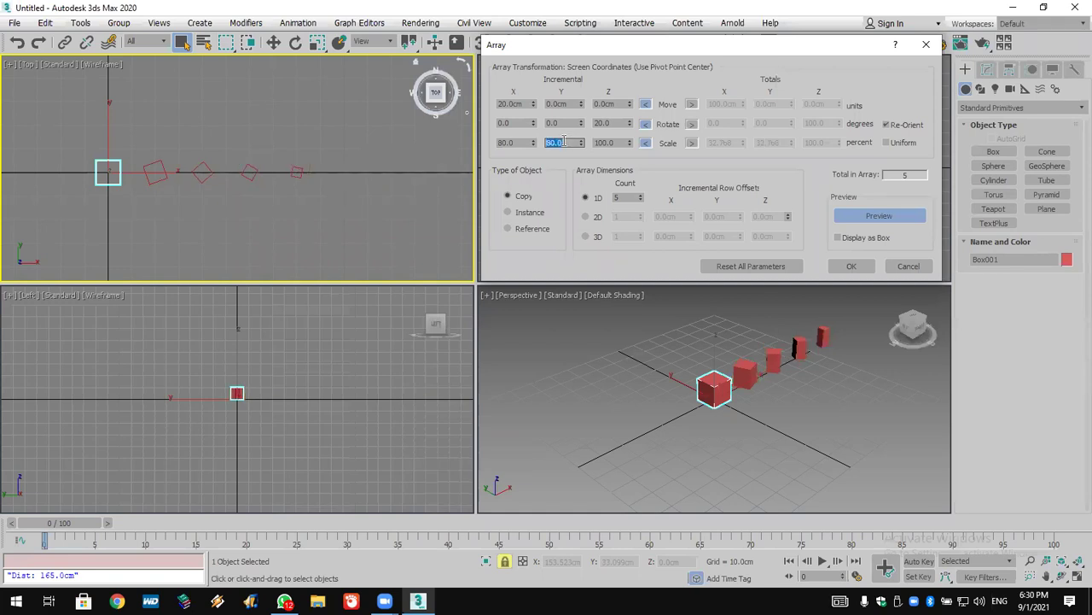
{"action": "double_click", "coordinate": [605, 143]}
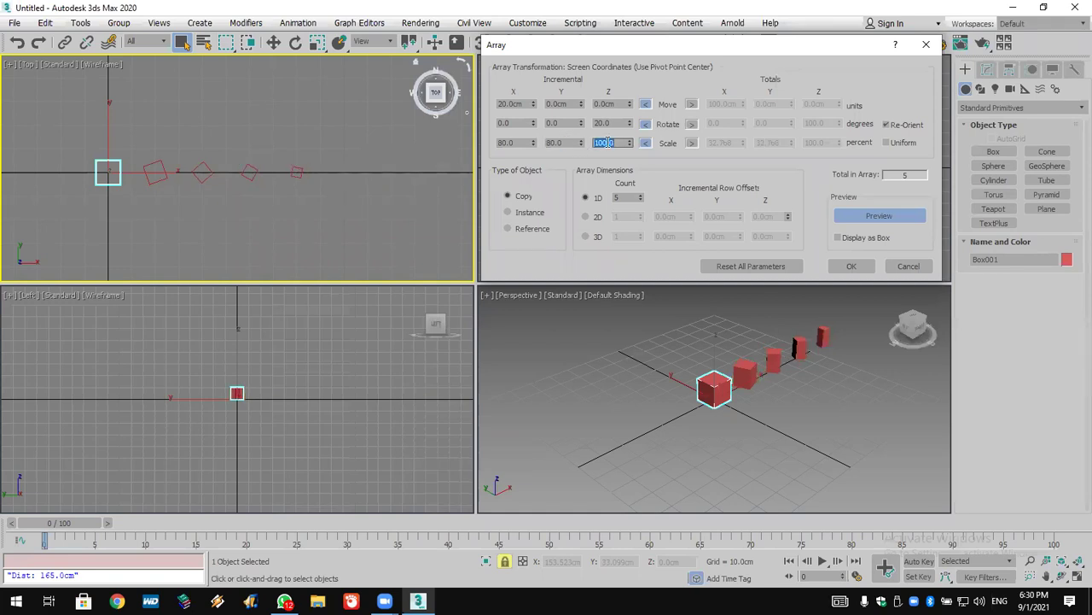
{"action": "type", "text": "80"}
{"action": "key", "text": "Return"}
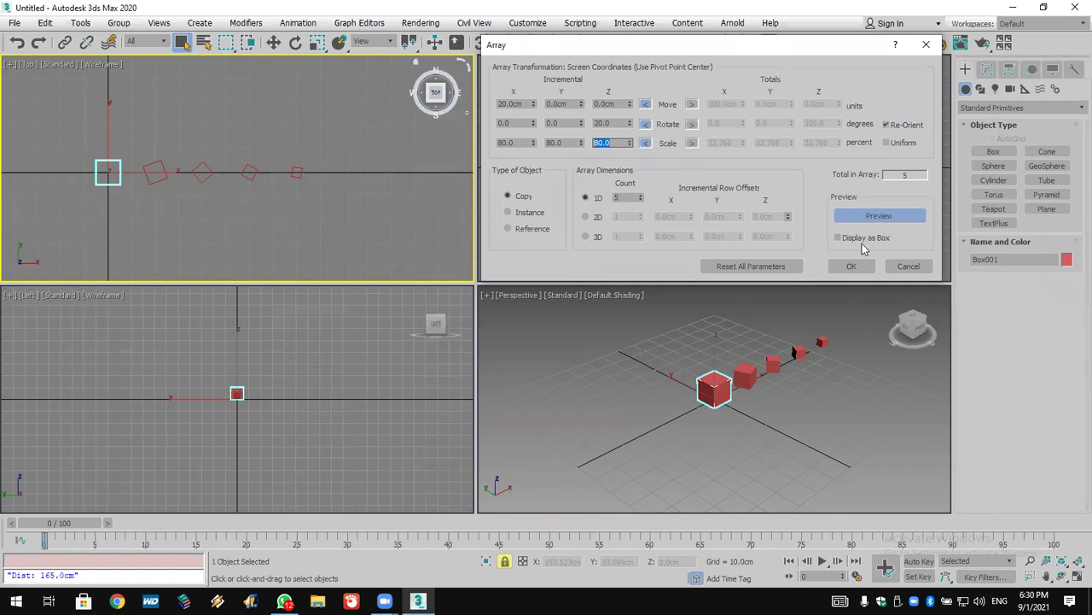
{"action": "left_click", "coordinate": [908, 266]}
Step: Reopen the Array tool for the cube, reset its parameters, and set up a previewed 1D array with a count of 5 as copies
{"action": "left_click", "coordinate": [92, 22]}
{"action": "left_click", "coordinate": [158, 309]}
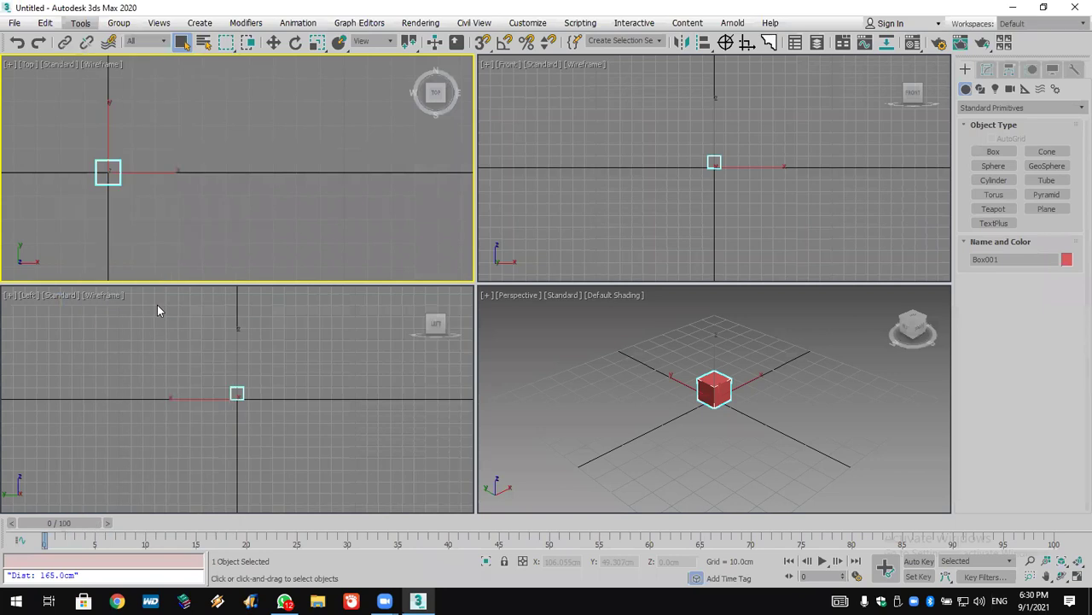
{"action": "left_click", "coordinate": [589, 400]}
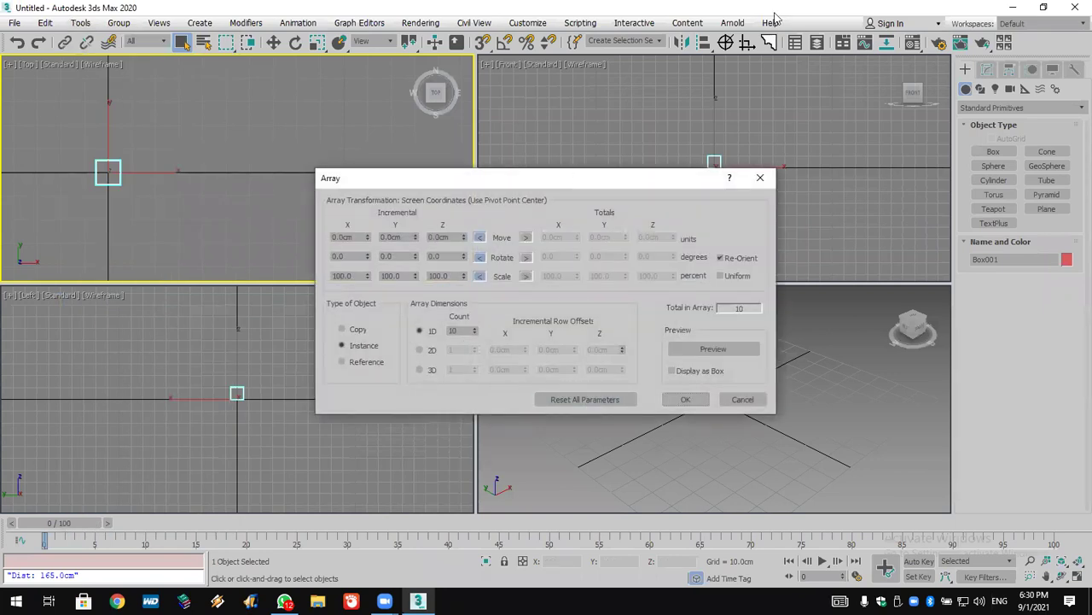
{"action": "left_click_drag", "start_coordinate": [574, 178], "coordinate": [775, 19]}
{"action": "left_click", "coordinate": [909, 185]}
{"action": "left_click", "coordinate": [549, 169]}
{"action": "key", "text": "Tab"}
{"action": "key", "text": "Tab"}
{"action": "type", "text": "5"}
{"action": "key", "text": "Return"}
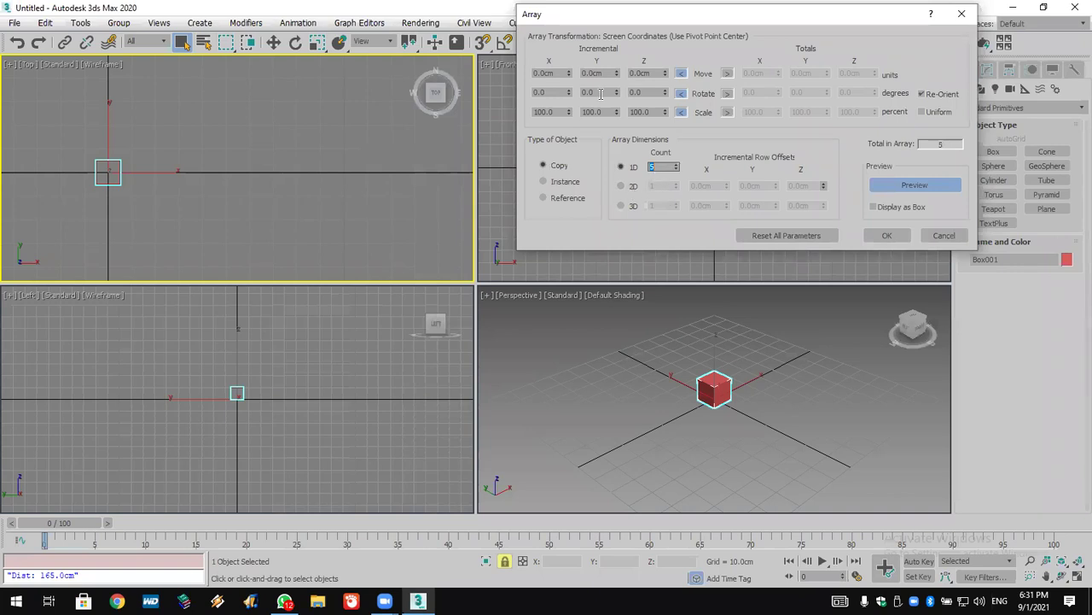
Step: Set the array's incremental move along X to 20 cm
{"action": "double_click", "coordinate": [556, 74]}
{"action": "type", "text": "20"}
{"action": "key", "text": "Return"}
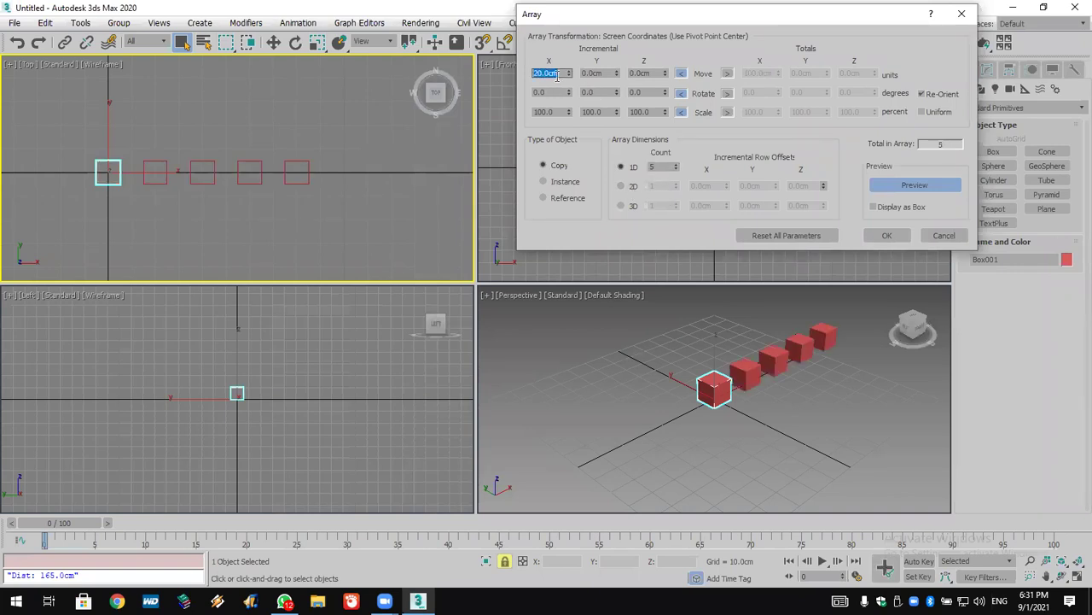
Step: Extend the array to 2D with a count of 5 and a row offset of 20 cm along Y
{"action": "left_click", "coordinate": [631, 187]}
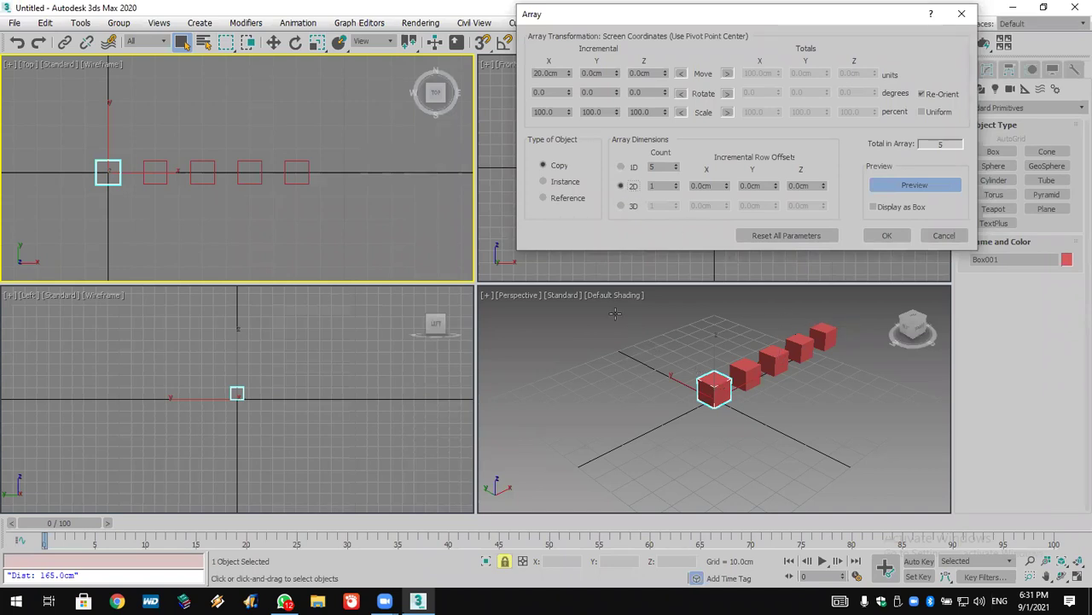
{"action": "double_click", "coordinate": [749, 185]}
{"action": "type", "text": "20"}
{"action": "key", "text": "Return"}
{"action": "left_click", "coordinate": [677, 183]}
{"action": "left_click", "coordinate": [677, 183]}
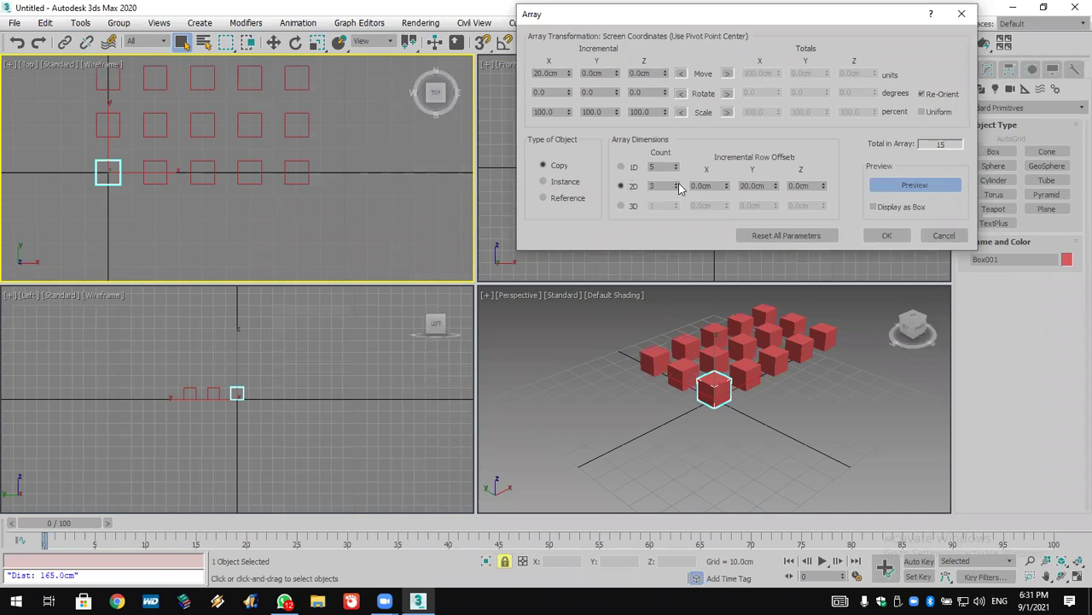
{"action": "left_click", "coordinate": [677, 182]}
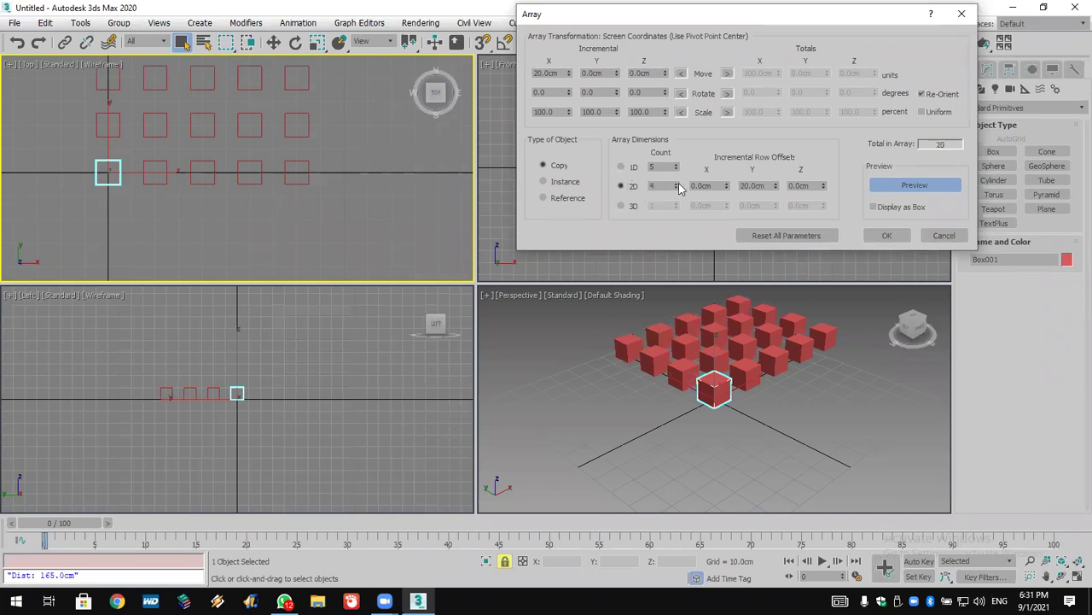
{"action": "left_click", "coordinate": [677, 182]}
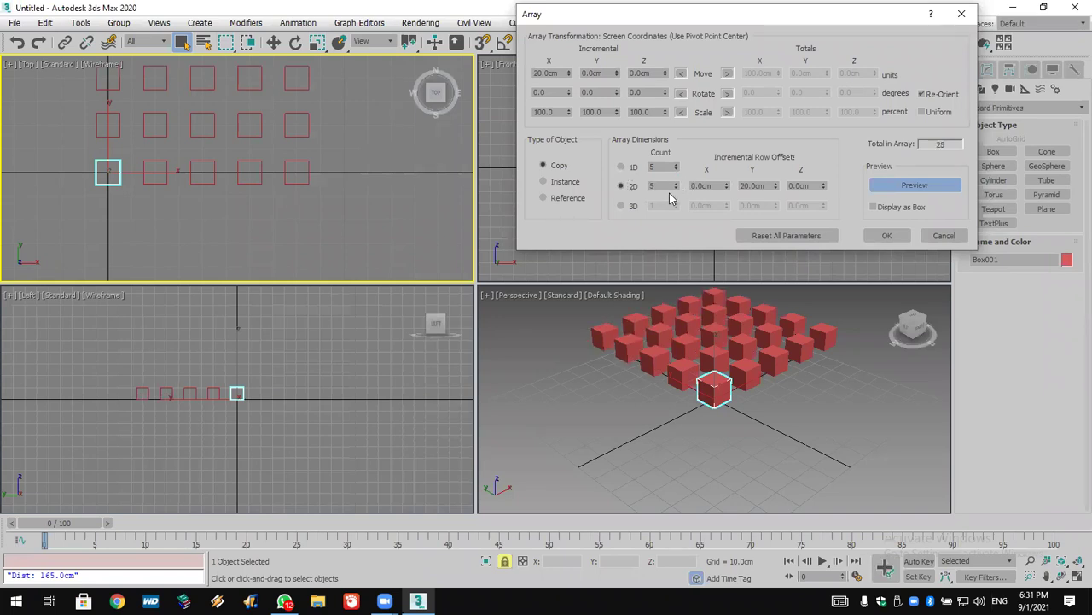
Step: Extend the array to 3D with a count of 6 and a Z offset of 20 cm, and create it
{"action": "left_click", "coordinate": [629, 208]}
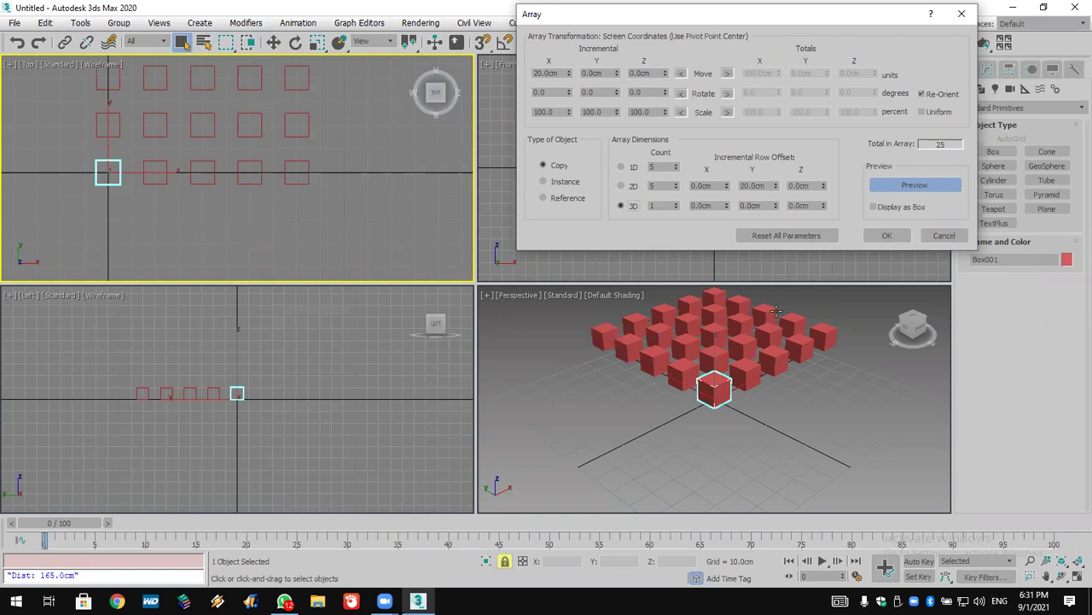
{"action": "left_click", "coordinate": [675, 203]}
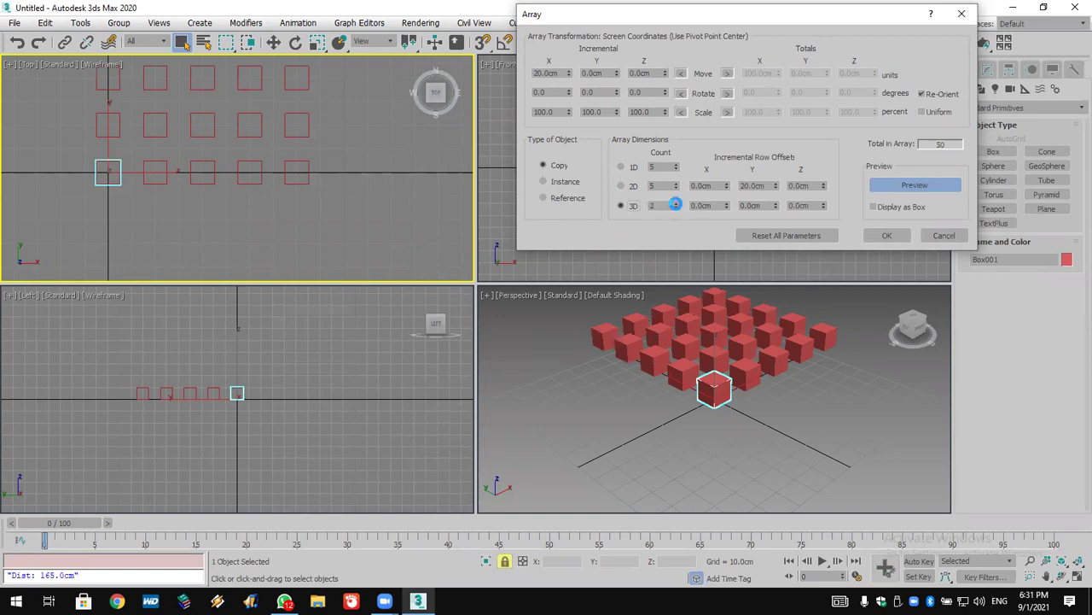
{"action": "left_click", "coordinate": [675, 202]}
{"action": "left_click", "coordinate": [675, 203]}
{"action": "left_click", "coordinate": [675, 202]}
{"action": "double_click", "coordinate": [809, 206]}
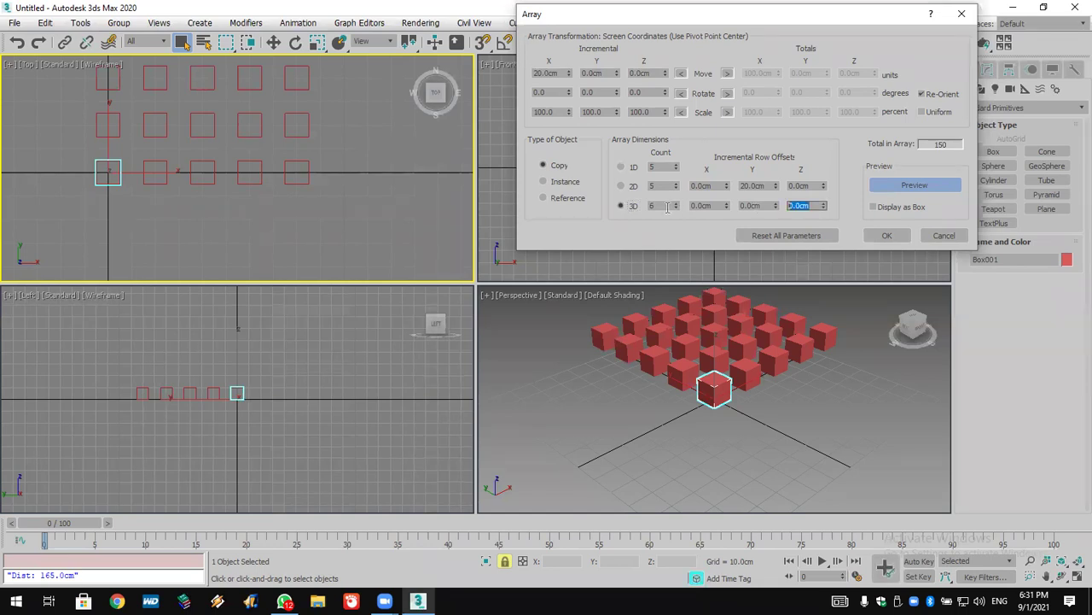
{"action": "type", "text": "20"}
{"action": "key", "text": "Return"}
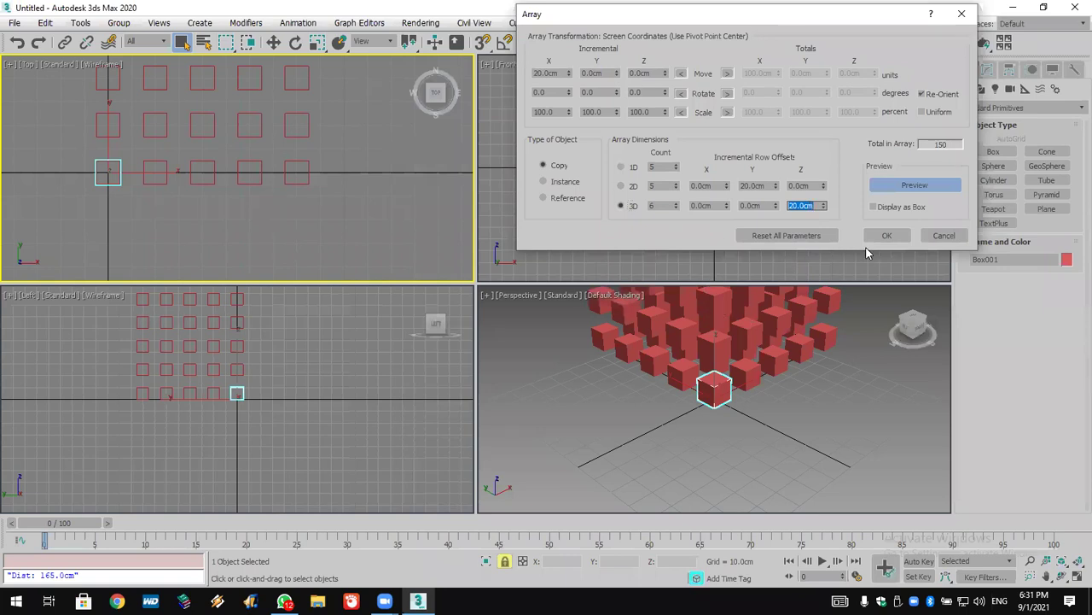
{"action": "left_click", "coordinate": [884, 236]}
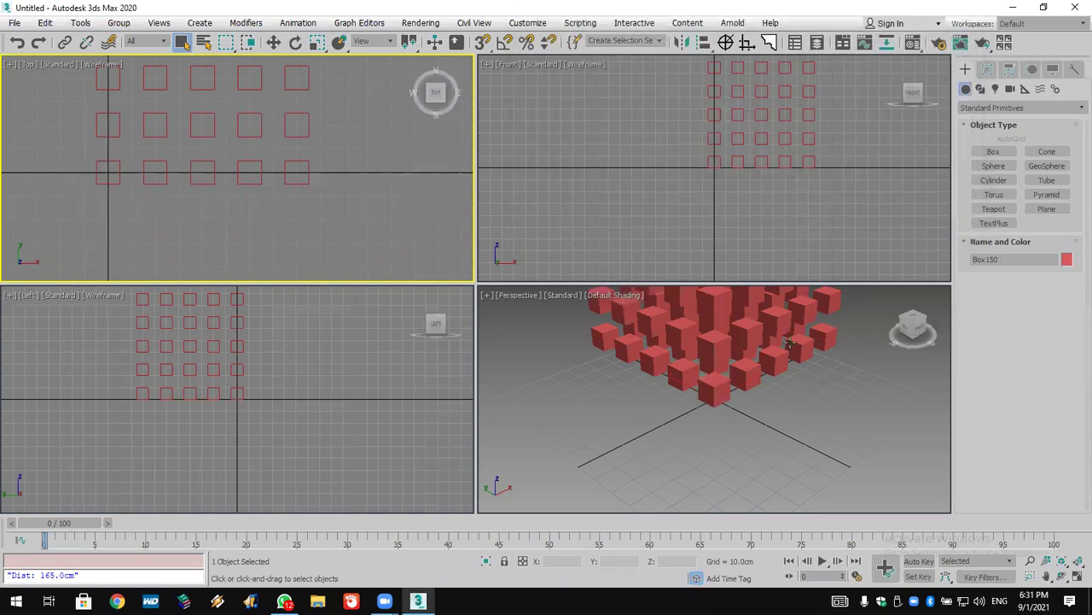
Step: Examine the whole block of arrayed cubes in the perspective view
{"action": "scroll", "coordinate": [794, 391], "scroll_direction": "up", "scroll_amount": 2}
{"action": "scroll", "coordinate": [793, 391], "scroll_direction": "down", "scroll_amount": 6}
{"action": "middle_click_drag", "start_coordinate": [845, 367], "coordinate": [805, 415]}
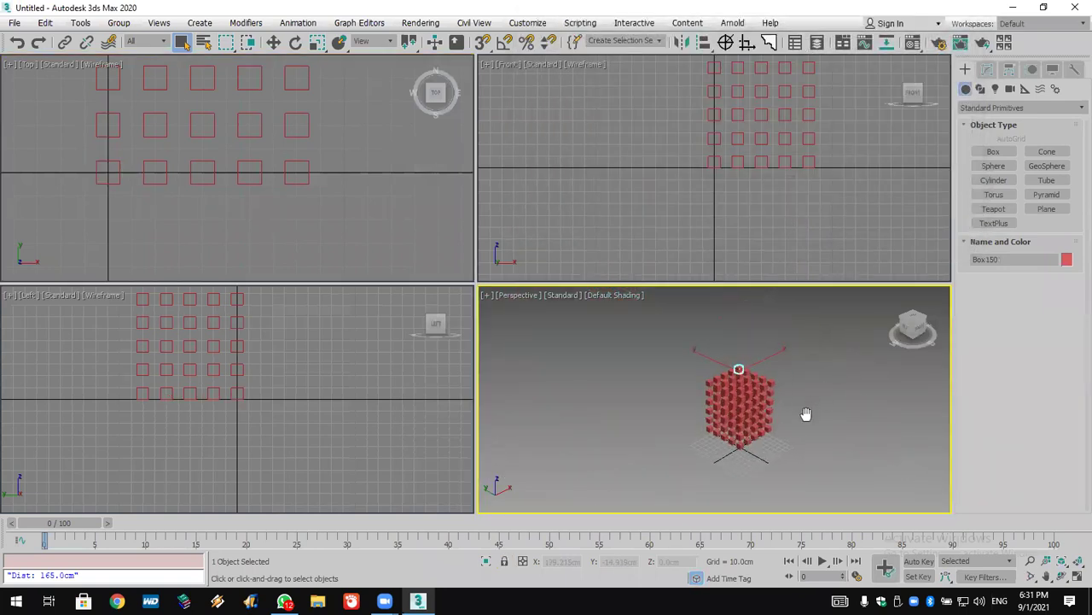
{"action": "scroll", "coordinate": [810, 415], "scroll_direction": "up", "scroll_amount": 5}
{"action": "scroll", "coordinate": [293, 224], "scroll_direction": "down", "scroll_amount": 3}
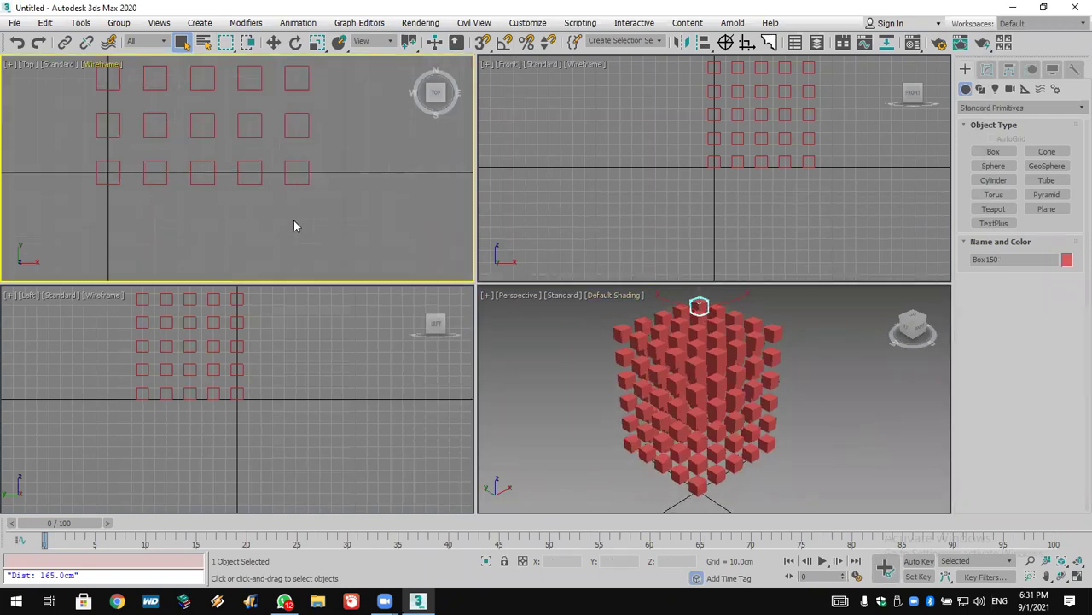
Step: Undo the 3D array so that only the original cube remains
{"action": "scroll", "coordinate": [309, 212], "scroll_direction": "down", "scroll_amount": 2}
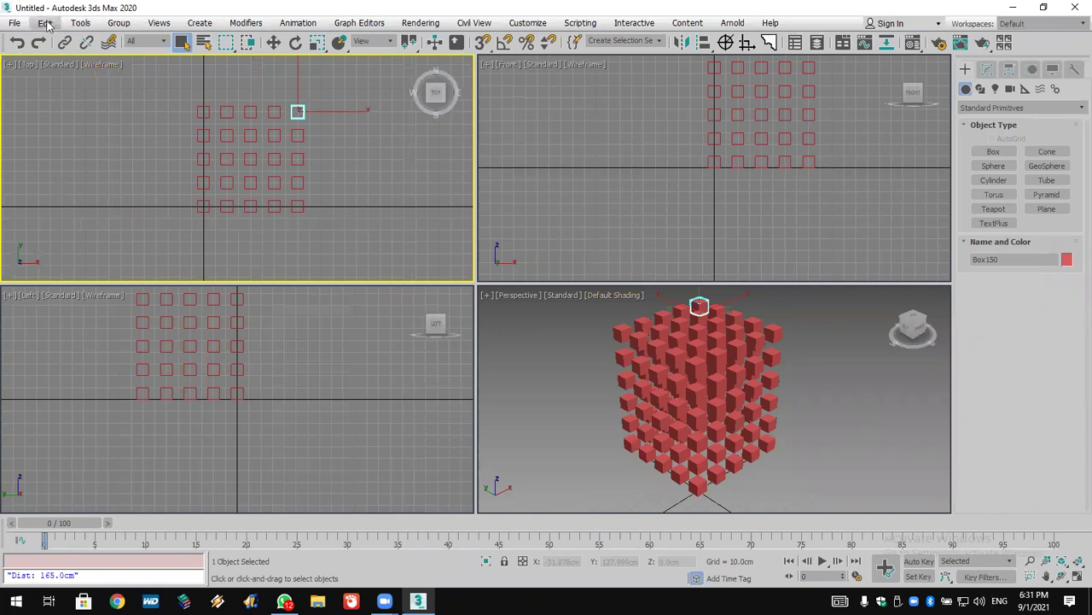
{"action": "left_click", "coordinate": [15, 23]}
{"action": "mouse_move", "coordinate": [80, 23]}
{"action": "left_click", "coordinate": [14, 48]}
{"action": "left_click", "coordinate": [16, 43]}
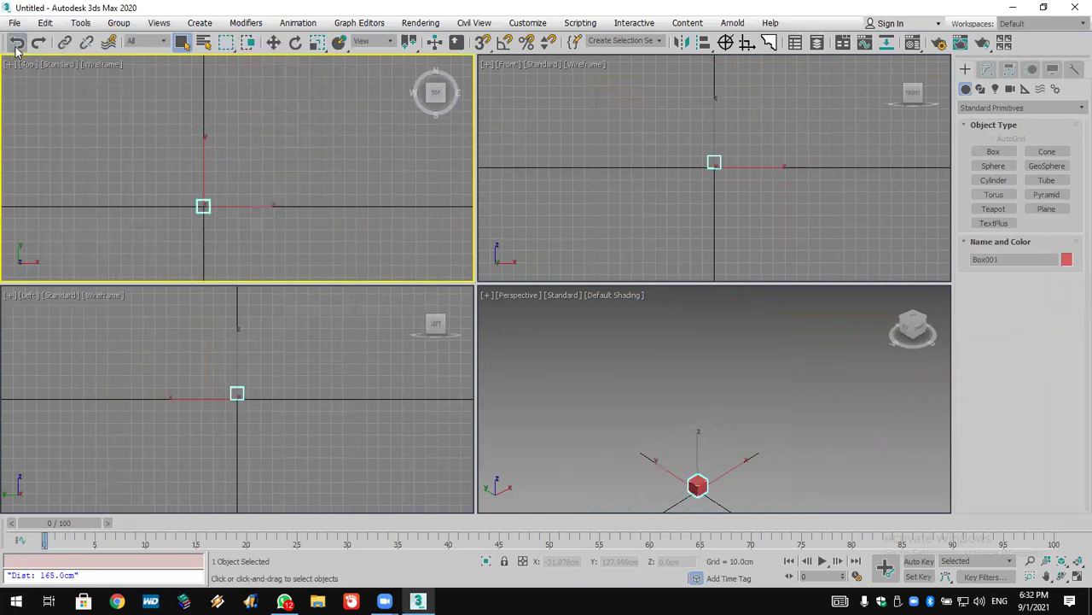
Step: Reopen the Array tool for the cube and preview the 20 cm spaced copies in 1D, 2D and 3D
{"action": "left_click", "coordinate": [80, 23]}
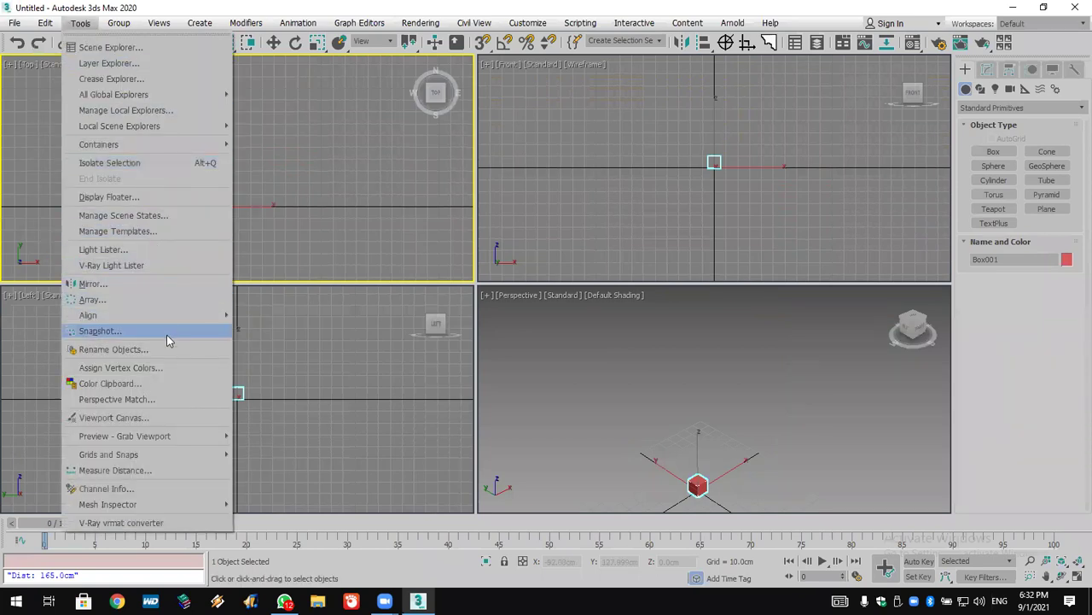
{"action": "mouse_move", "coordinate": [171, 320]}
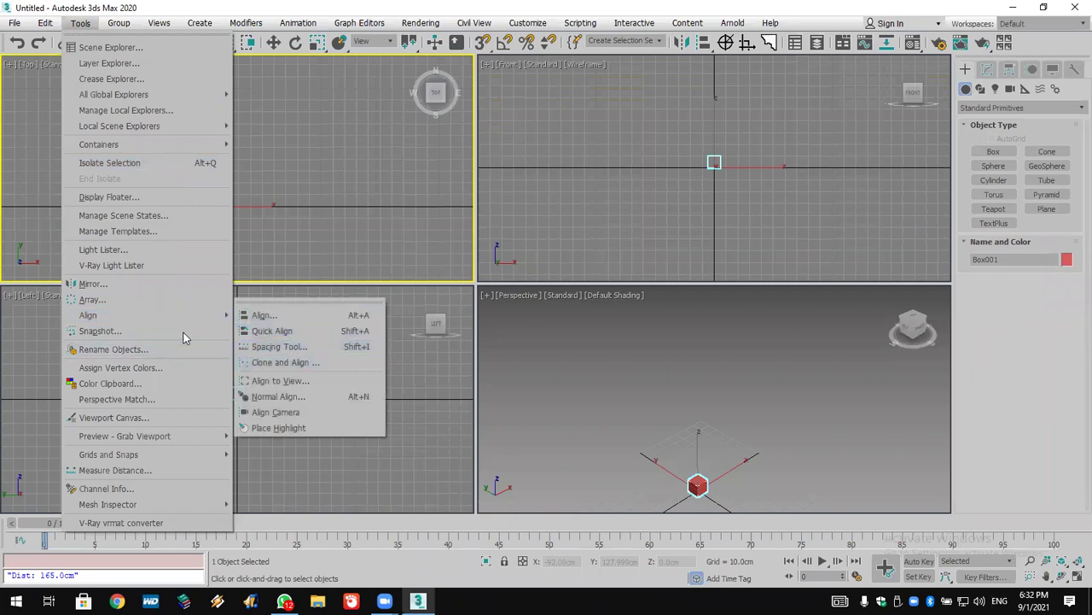
{"action": "left_click", "coordinate": [185, 298]}
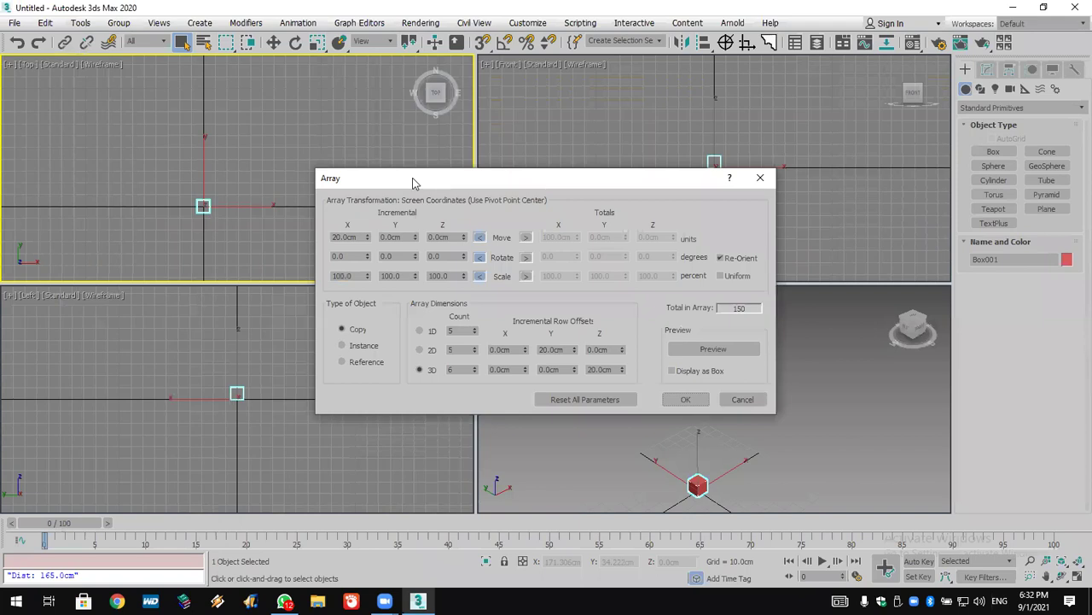
{"action": "left_click_drag", "start_coordinate": [413, 182], "coordinate": [568, 45]}
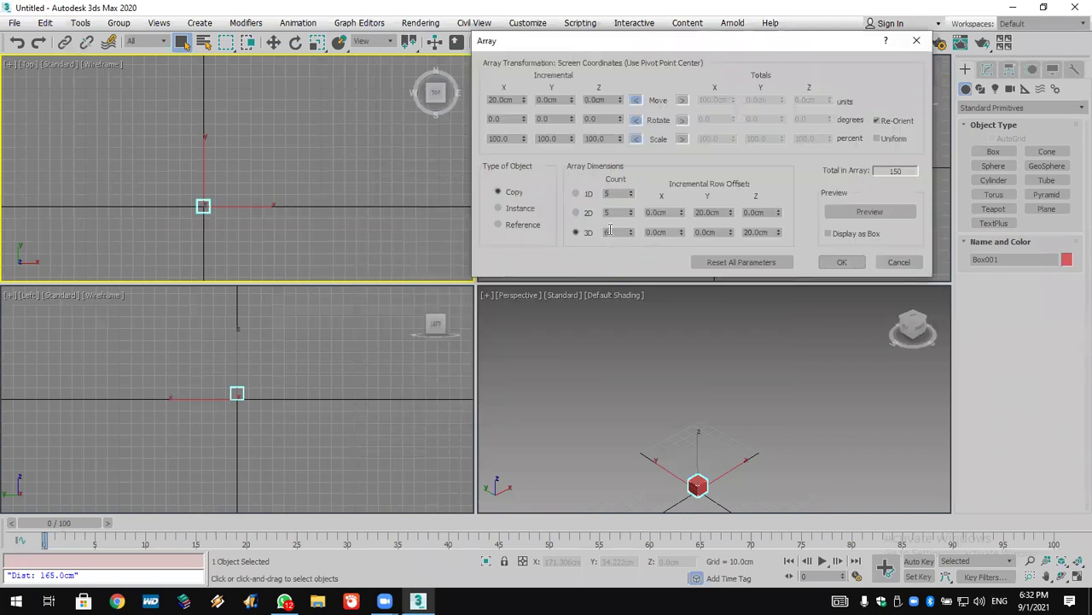
{"action": "left_click", "coordinate": [576, 194]}
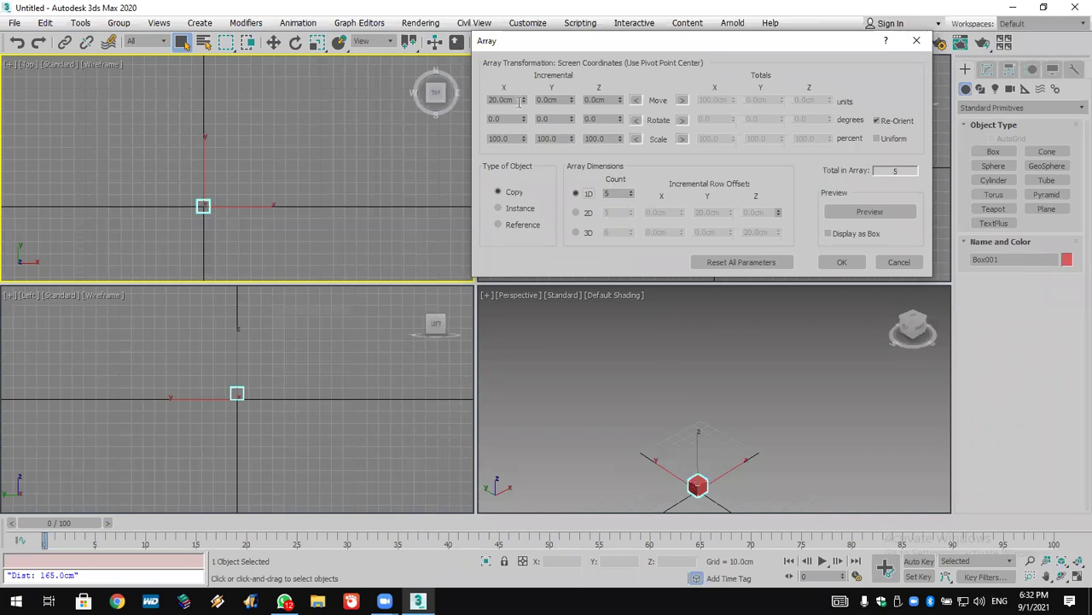
{"action": "left_click", "coordinate": [853, 212]}
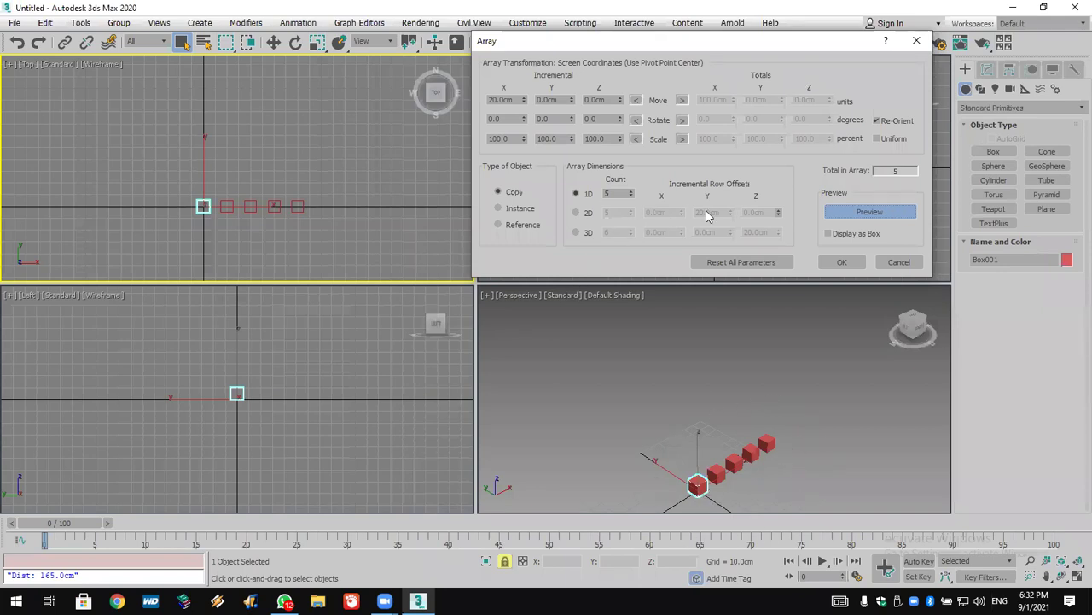
{"action": "left_click", "coordinate": [577, 212]}
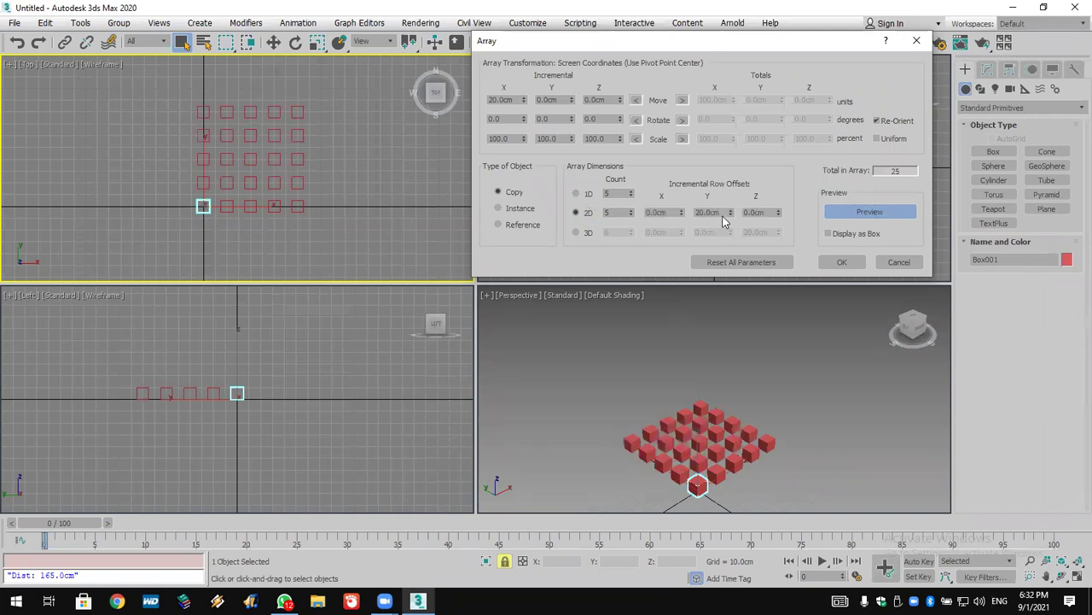
{"action": "left_click", "coordinate": [585, 231]}
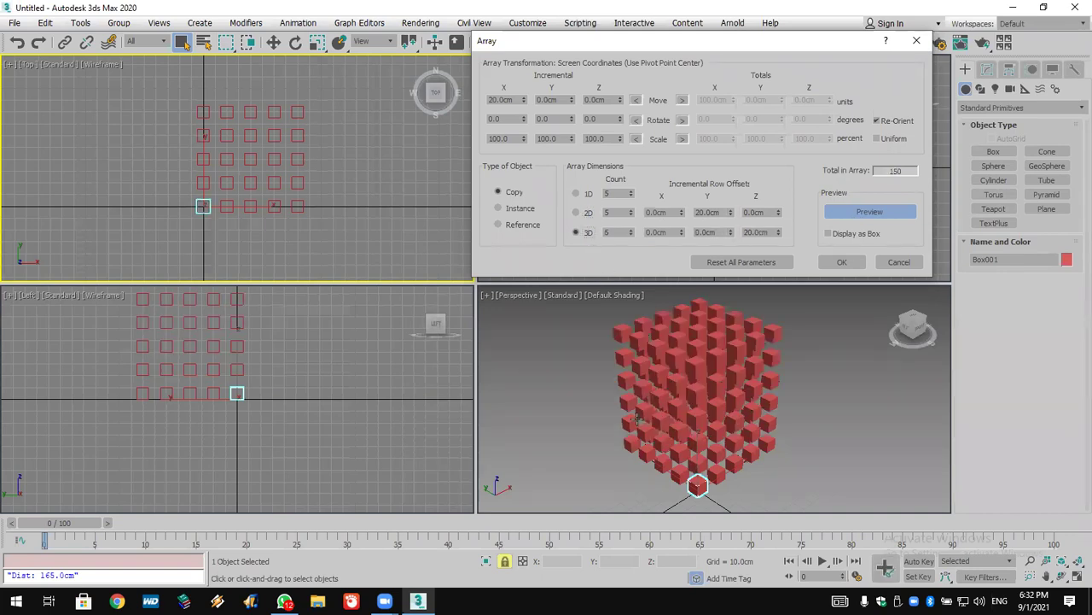
Step: Set the array's 3D count to 1, raise it to 3 in the preview, and cancel the array
{"action": "double_click", "coordinate": [617, 232]}
{"action": "type", "text": "1"}
{"action": "left_click", "coordinate": [756, 233]}
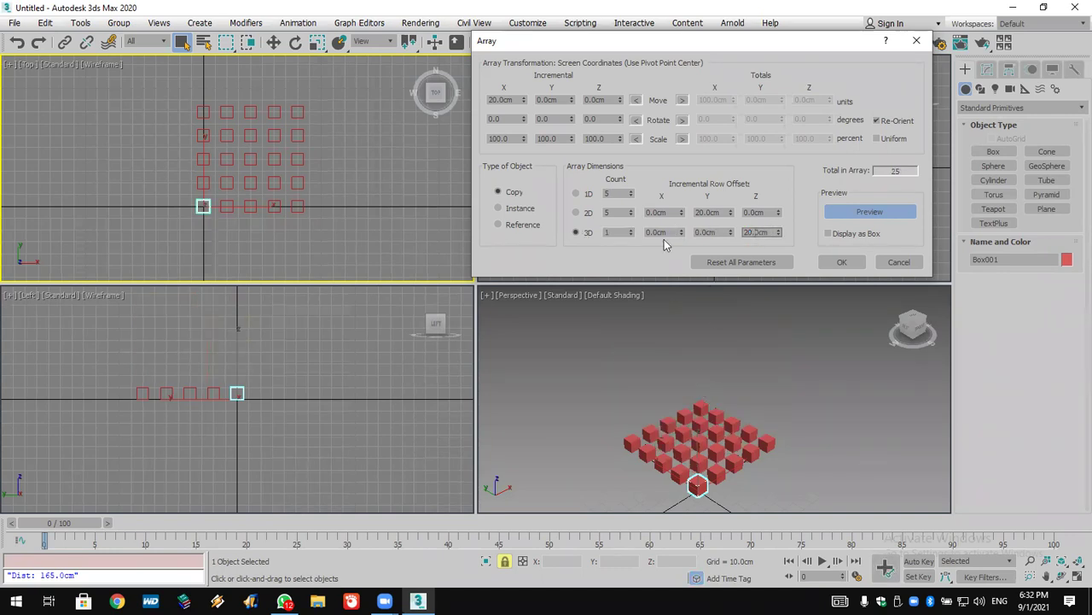
{"action": "left_click", "coordinate": [630, 228]}
{"action": "left_click", "coordinate": [631, 229]}
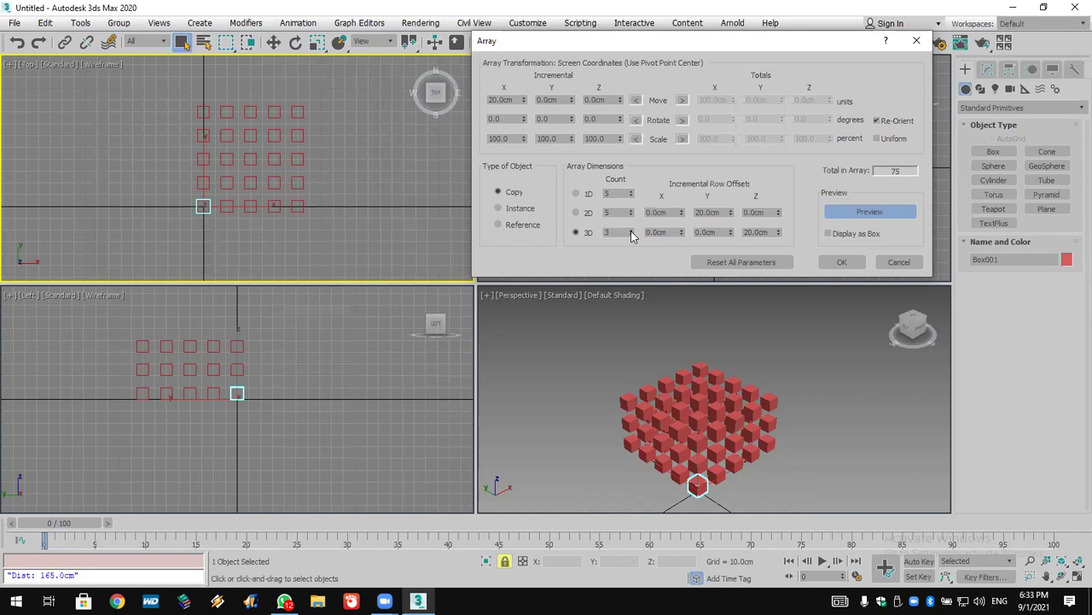
{"action": "left_click", "coordinate": [903, 262]}
Step: Reset to a new empty scene
{"action": "left_click", "coordinate": [15, 23]}
{"action": "left_click", "coordinate": [27, 60]}
{"action": "left_click", "coordinate": [531, 321]}
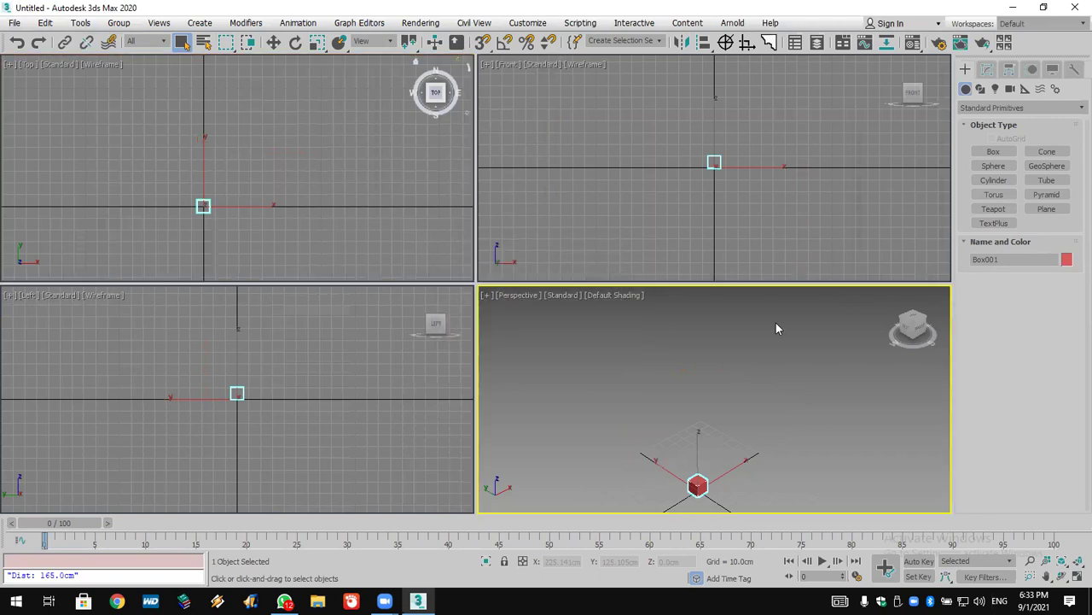
Step: Draw a box in the top view about 27 cm long, 98 cm wide and 8 cm high
{"action": "left_click", "coordinate": [994, 152]}
{"action": "left_click_drag", "start_coordinate": [253, 165], "coordinate": [369, 197]}
{"action": "left_click", "coordinate": [376, 187]}
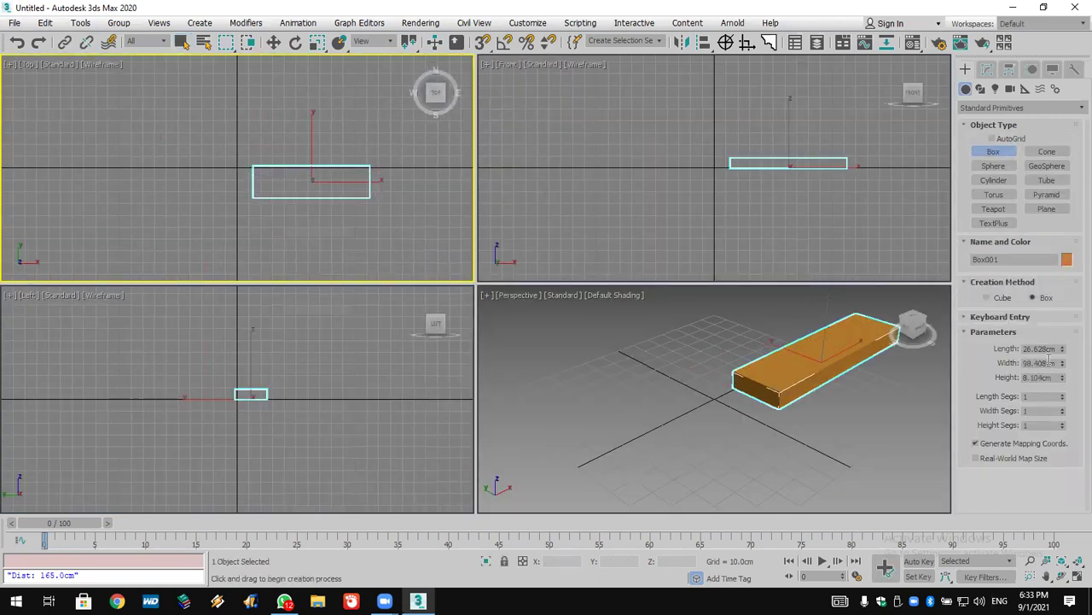
Step: Set the box's length to 30 cm, width to 120 cm and height to 15 cm
{"action": "double_click", "coordinate": [1045, 349]}
{"action": "type", "text": "30"}
{"action": "double_click", "coordinate": [1049, 363]}
{"action": "type", "text": "1"}
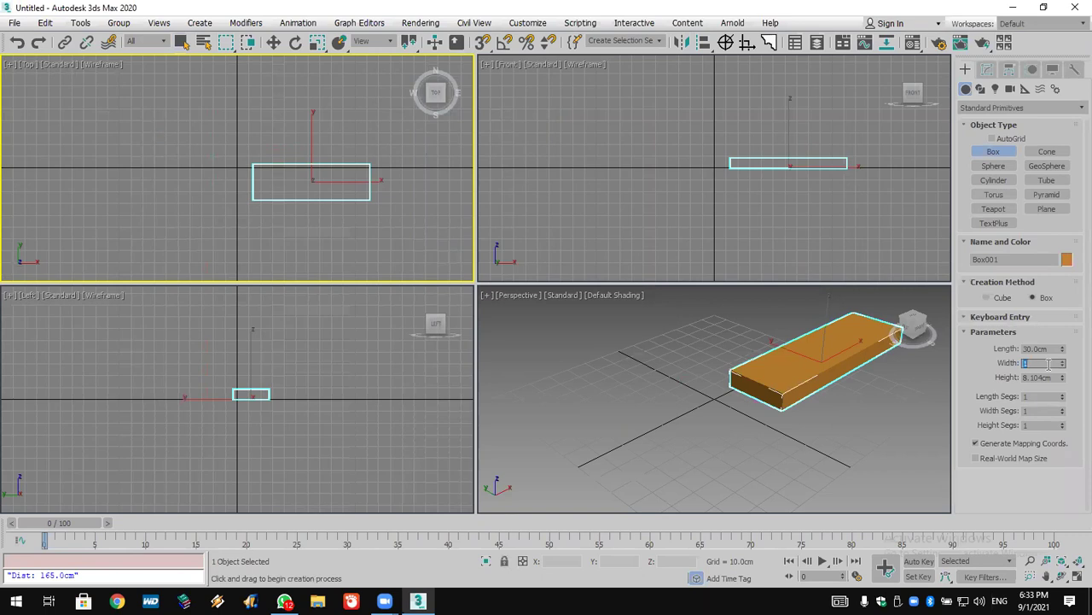
{"action": "type", "text": "20"}
{"action": "double_click", "coordinate": [1046, 377]}
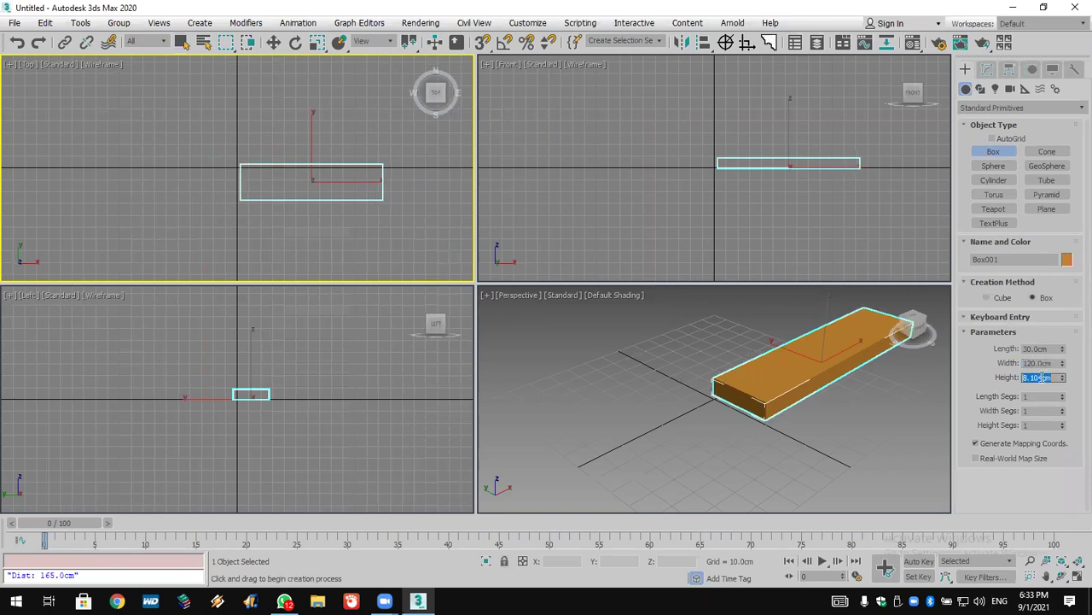
{"action": "type", "text": "16"}
{"action": "type", "text": "5"}
{"action": "key", "text": "Return"}
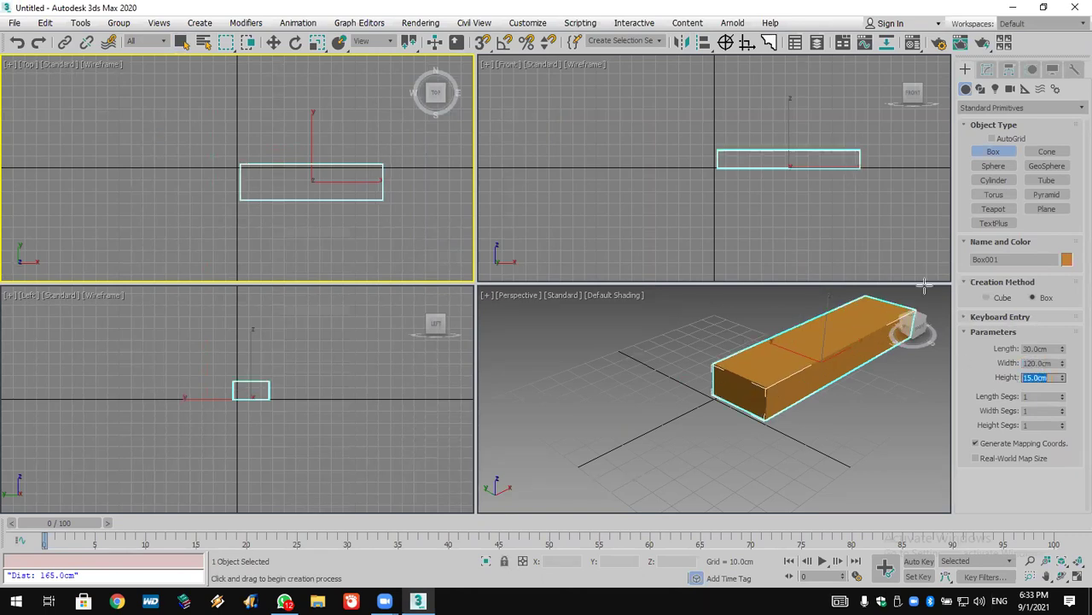
Step: Draw a cylinder about 156 cm in radius and 182 cm high at the box's left end in the top view
{"action": "left_click", "coordinate": [999, 182]}
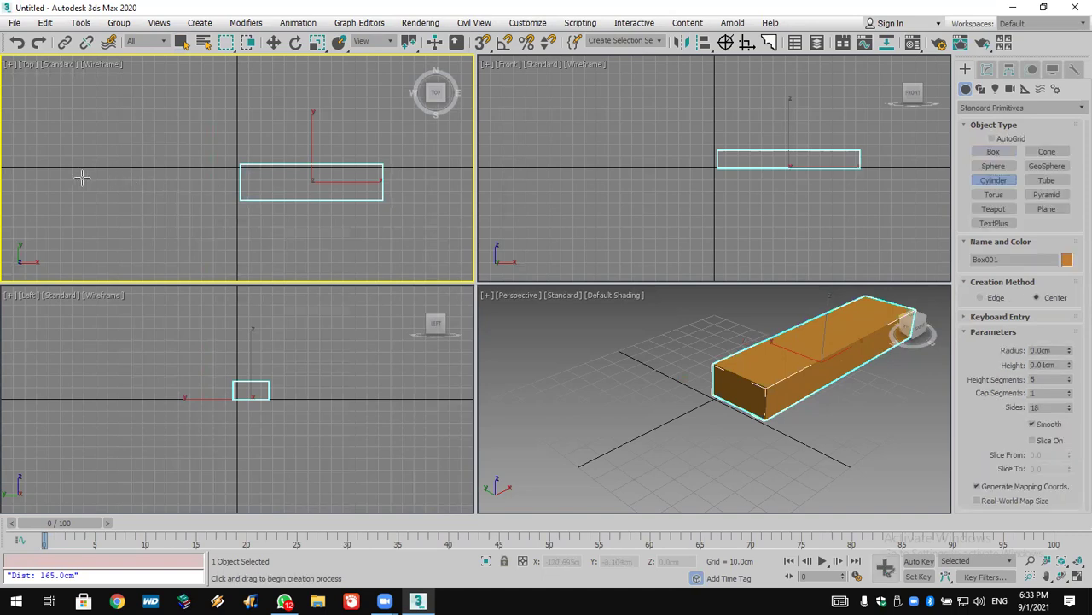
{"action": "left_click_drag", "start_coordinate": [63, 176], "coordinate": [168, 345]}
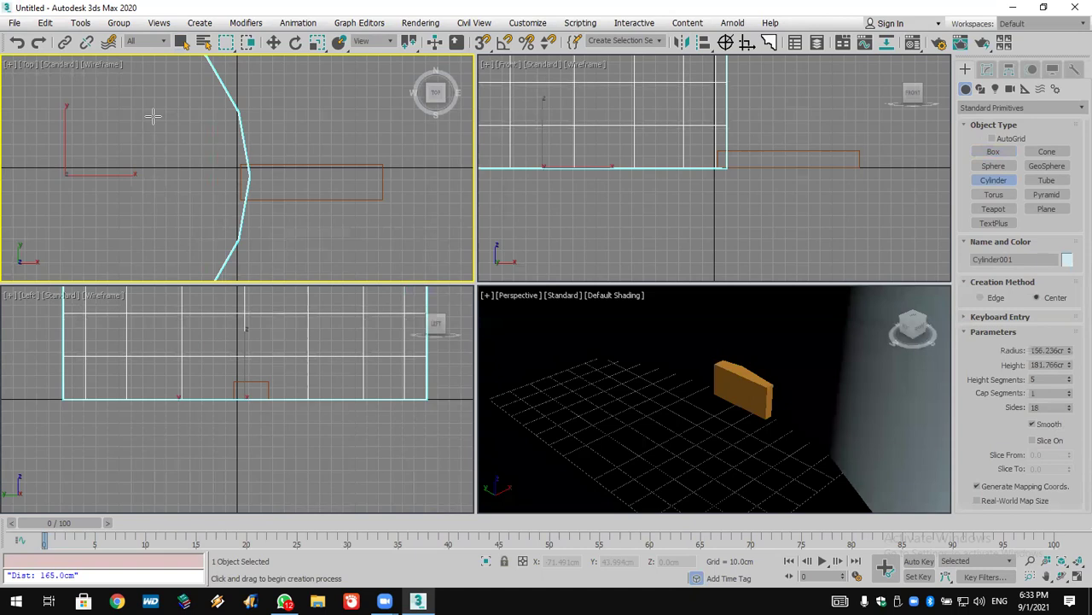
{"action": "left_click", "coordinate": [773, 431]}
{"action": "key", "text": "z"}
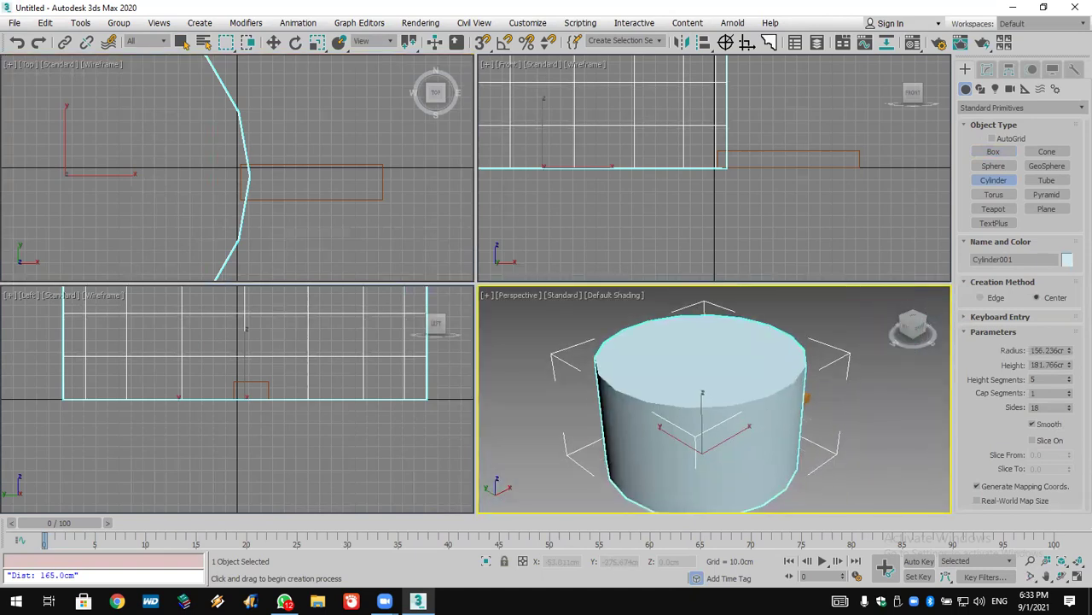
Step: Select the box beside the cylinder with the Move tool and constrain movement to the XY plane
{"action": "left_click", "coordinate": [1062, 576]}
{"action": "left_click_drag", "start_coordinate": [789, 450], "coordinate": [726, 427]}
{"action": "scroll", "coordinate": [181, 111], "scroll_direction": "down", "scroll_amount": 4}
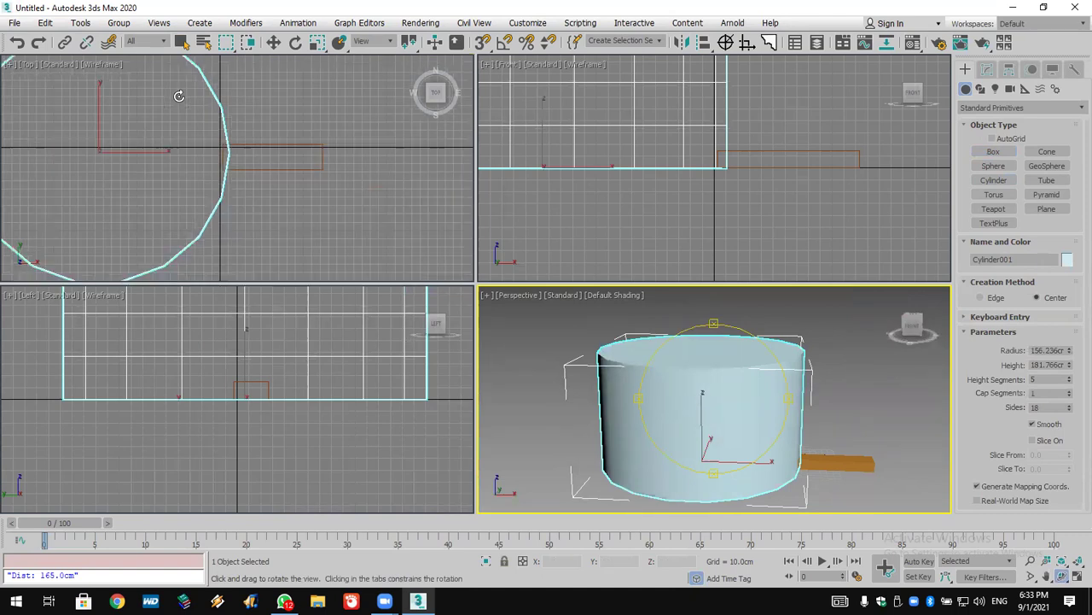
{"action": "left_click", "coordinate": [240, 147]}
{"action": "middle_click_drag", "start_coordinate": [240, 147], "coordinate": [297, 177]}
{"action": "right_click", "coordinate": [299, 178]}
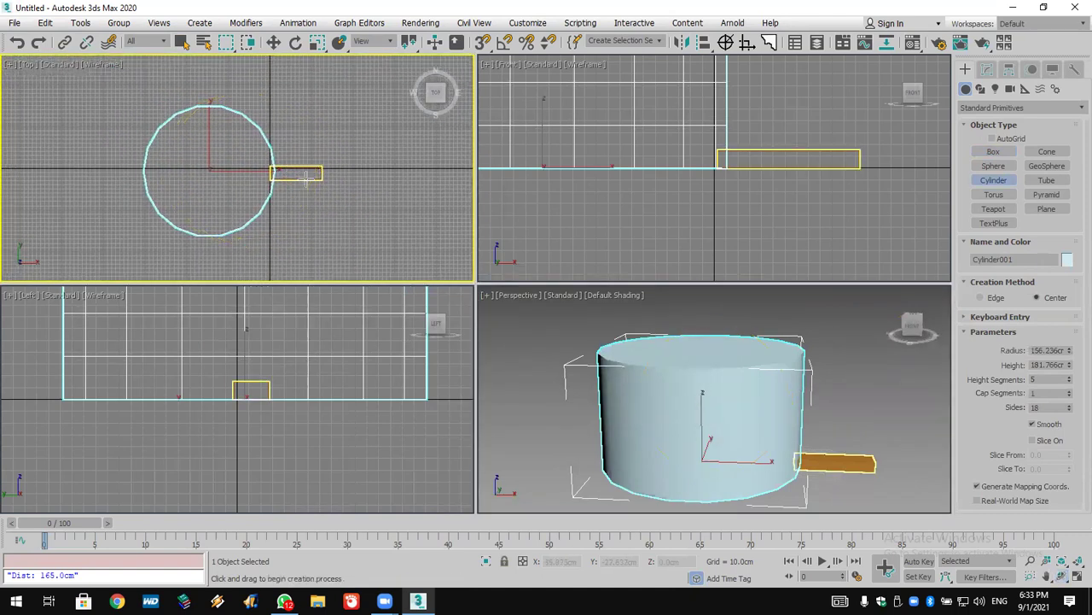
{"action": "left_click", "coordinate": [273, 41]}
{"action": "left_click", "coordinate": [297, 175]}
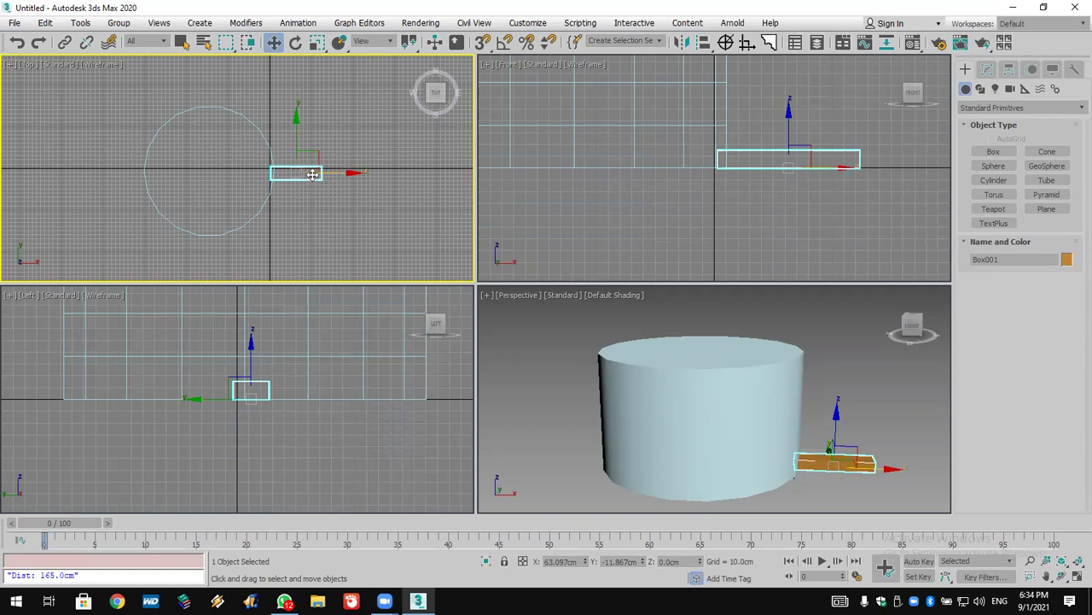
{"action": "key", "text": "F8"}
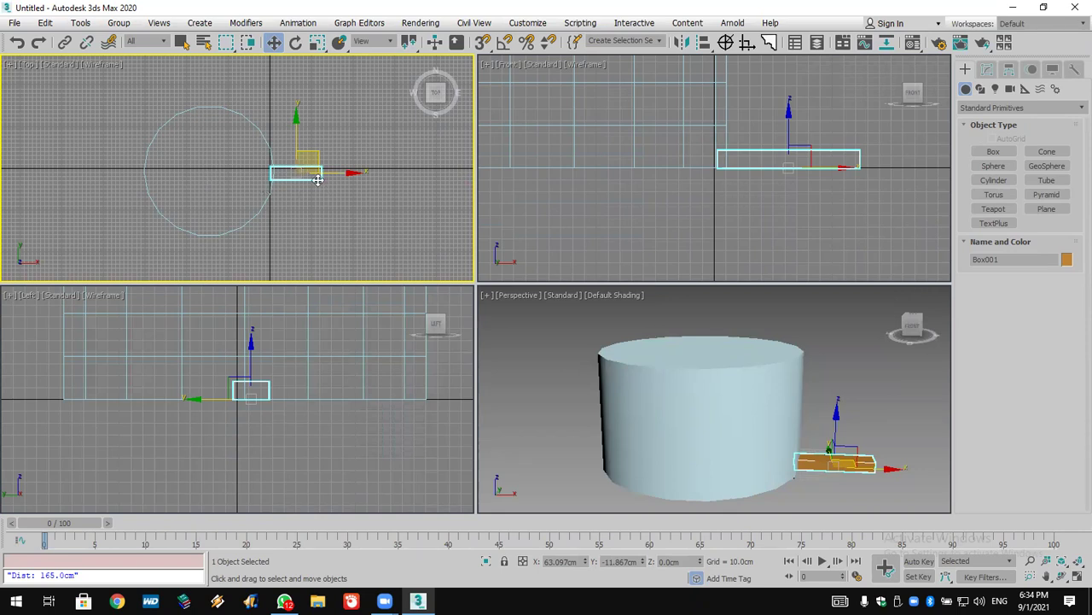
Step: Using Affect Pivot Only with Pivot snapping, move the box's pivot onto the cylinder's pivot at its centre
{"action": "left_click", "coordinate": [1010, 70]}
{"action": "left_click", "coordinate": [1020, 164]}
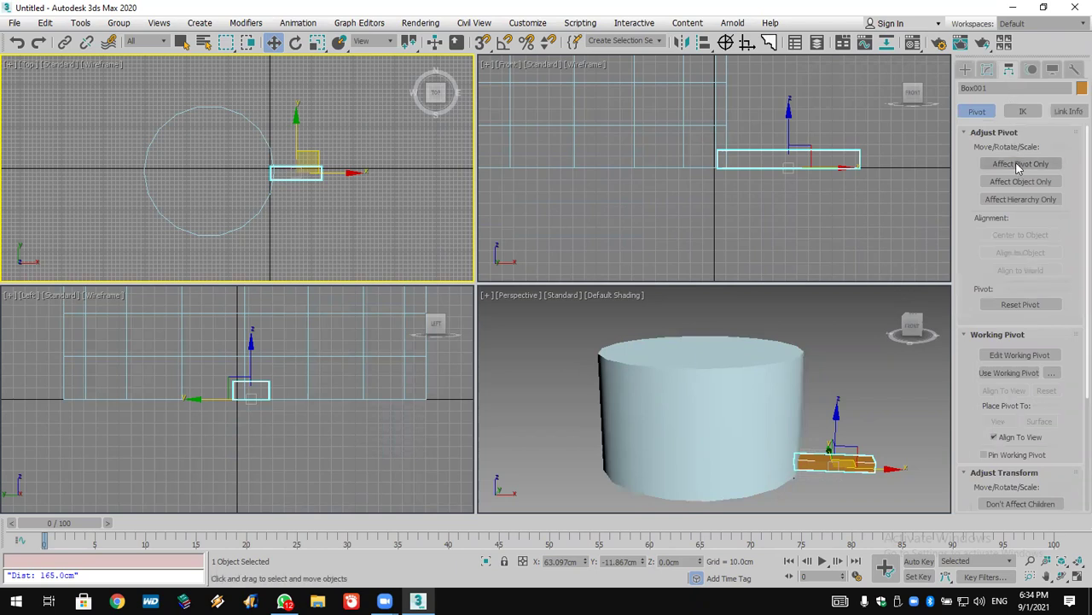
{"action": "right_click", "coordinate": [483, 43]}
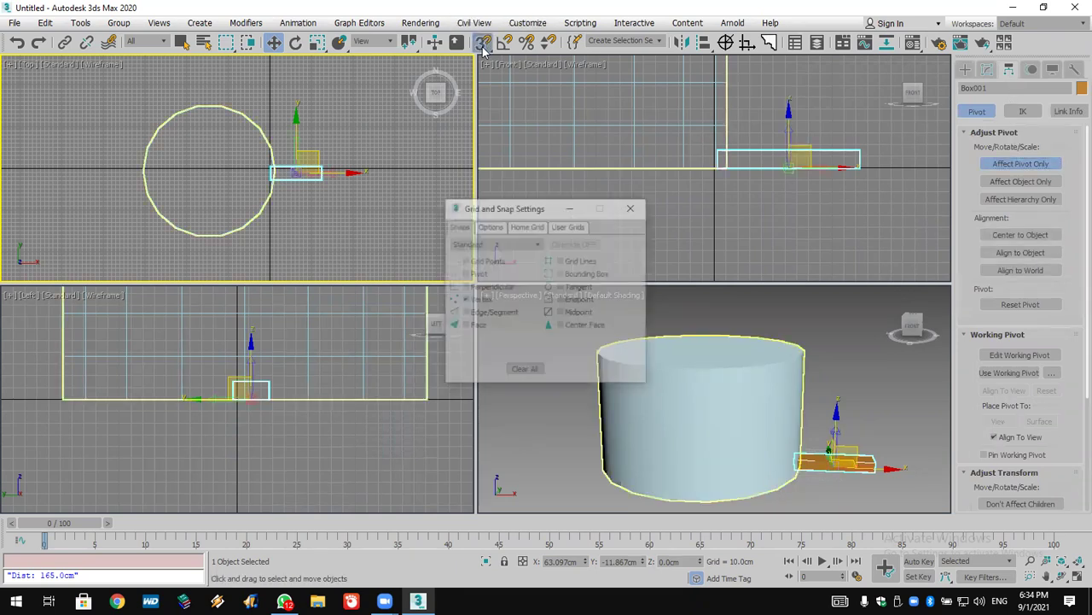
{"action": "left_click", "coordinate": [481, 273]}
{"action": "left_click", "coordinate": [631, 208]}
{"action": "left_click_drag", "start_coordinate": [297, 173], "coordinate": [209, 170]}
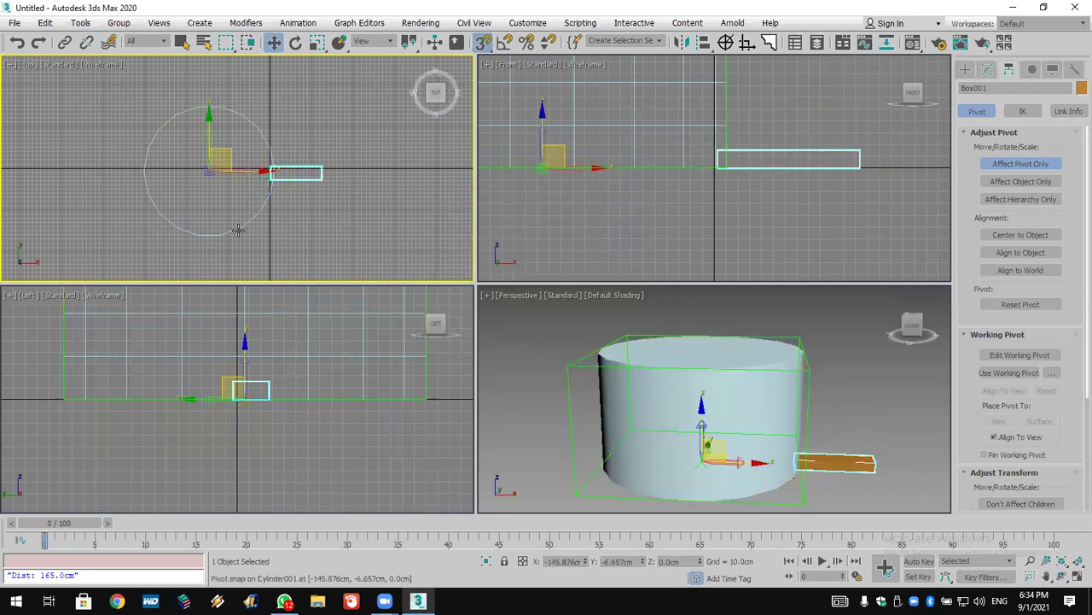
{"action": "left_click", "coordinate": [983, 171]}
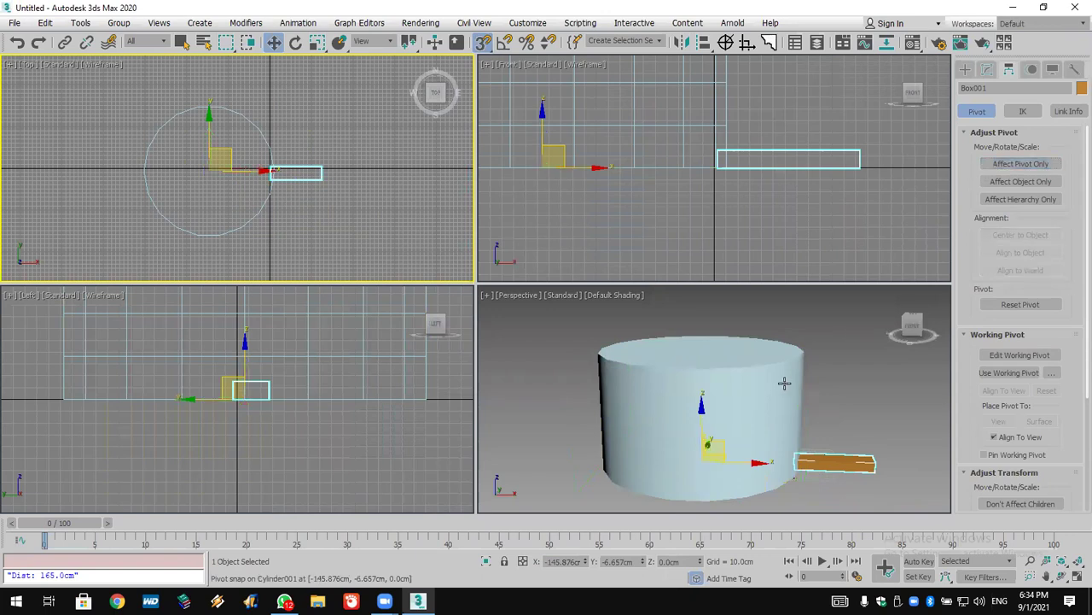
Step: Open the Array tool for the box and turn on its preview
{"action": "left_click", "coordinate": [81, 23]}
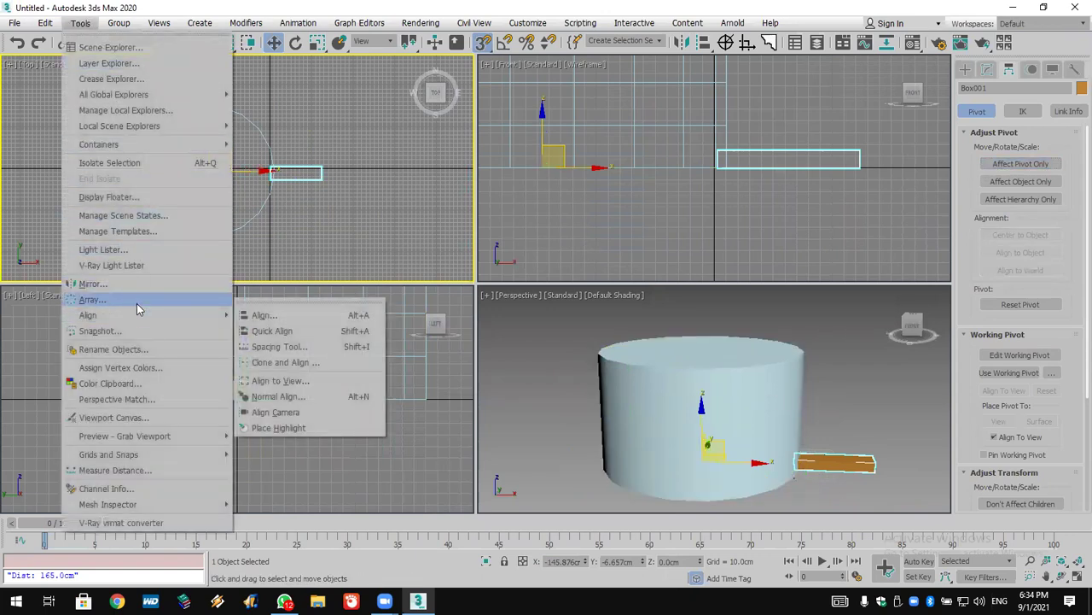
{"action": "left_click", "coordinate": [137, 301]}
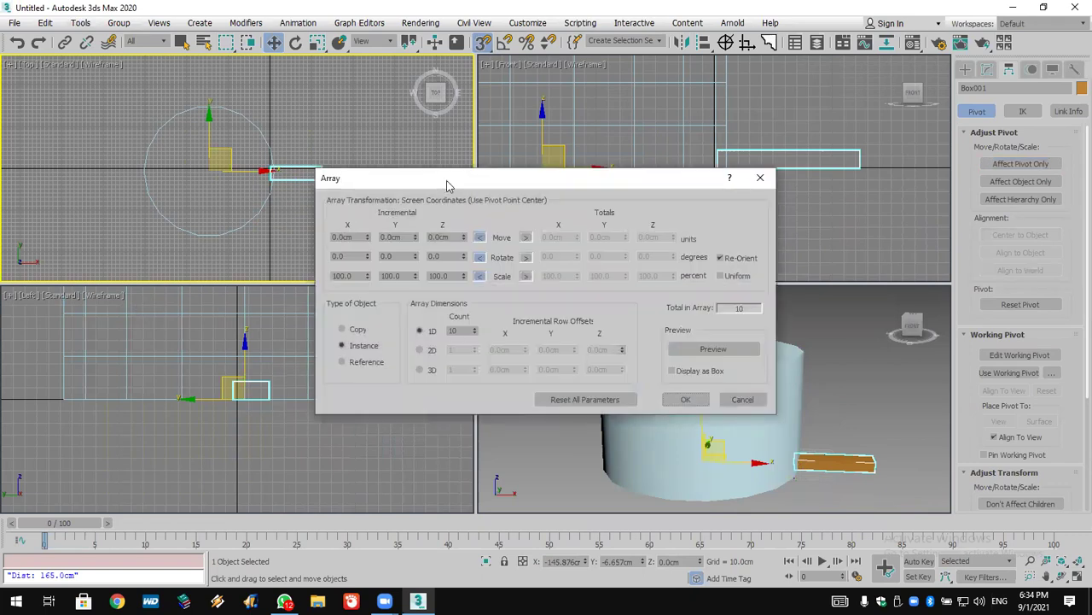
{"action": "left_click_drag", "start_coordinate": [446, 186], "coordinate": [821, 3]}
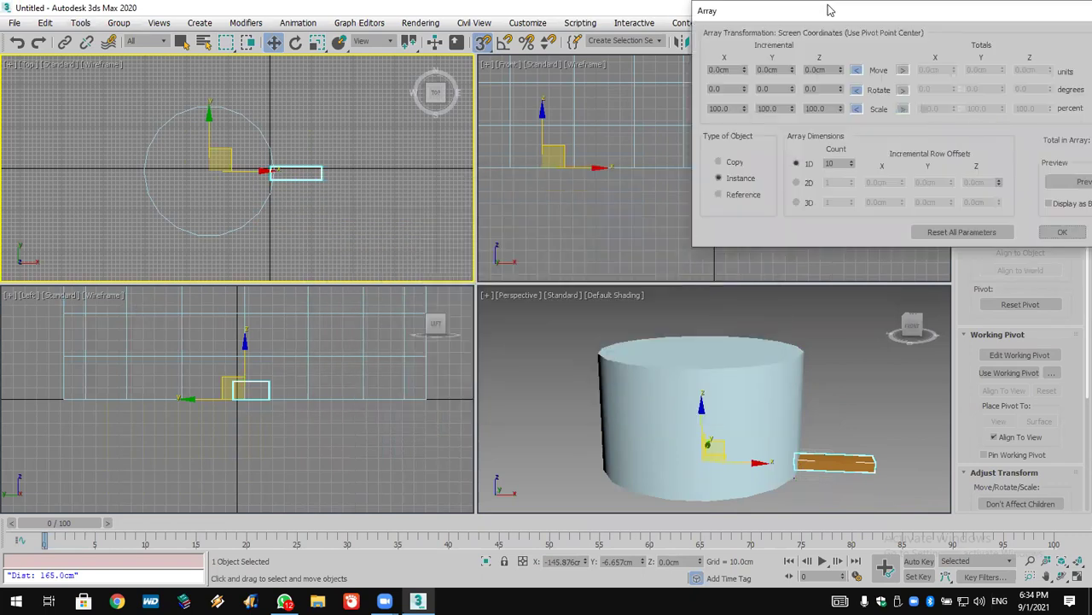
{"action": "left_click_drag", "start_coordinate": [828, 10], "coordinate": [672, 47]}
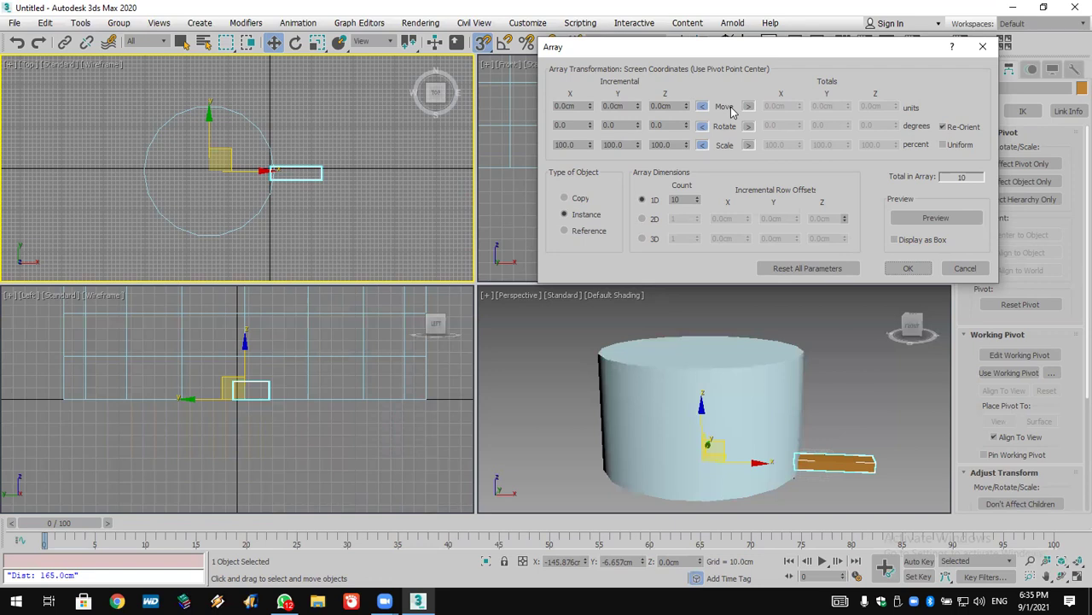
{"action": "left_click", "coordinate": [670, 105]}
{"action": "left_click", "coordinate": [936, 218]}
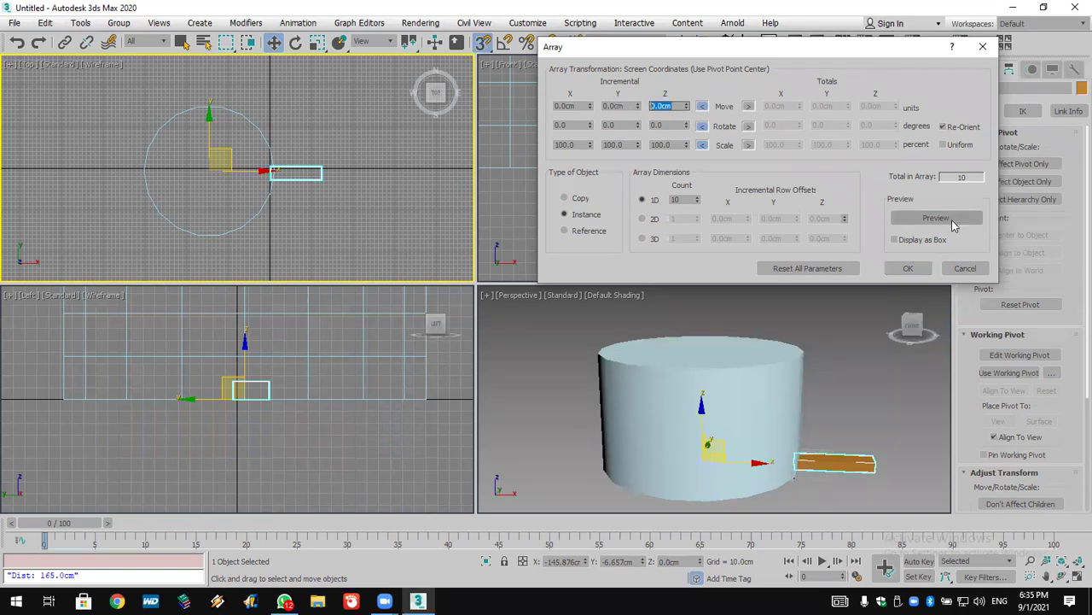
Step: Set the box's 1D array count to 14 and its incremental move along Z to 15 cm
{"action": "left_click", "coordinate": [697, 197]}
{"action": "left_click", "coordinate": [697, 197]}
{"action": "left_click", "coordinate": [697, 197]}
{"action": "left_click", "coordinate": [697, 198]}
{"action": "left_click", "coordinate": [670, 105]}
{"action": "type", "text": "15"}
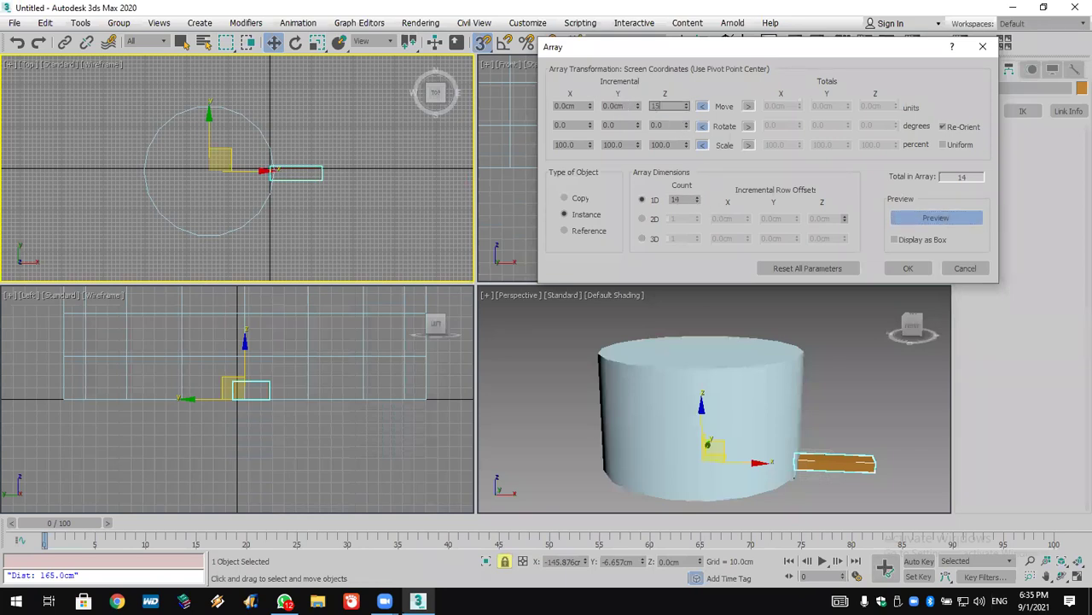
{"action": "key", "text": "Return"}
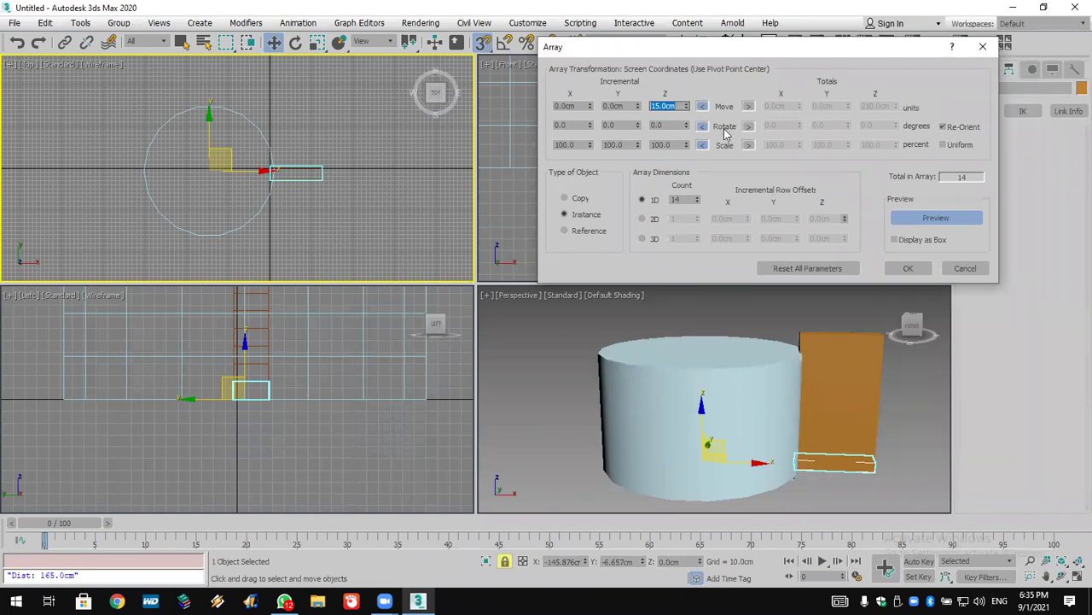
Step: Give the box array an incremental Z rotation of 7 degrees and a 1D count of 104, and create it
{"action": "left_click_drag", "start_coordinate": [687, 125], "coordinate": [688, 126]}
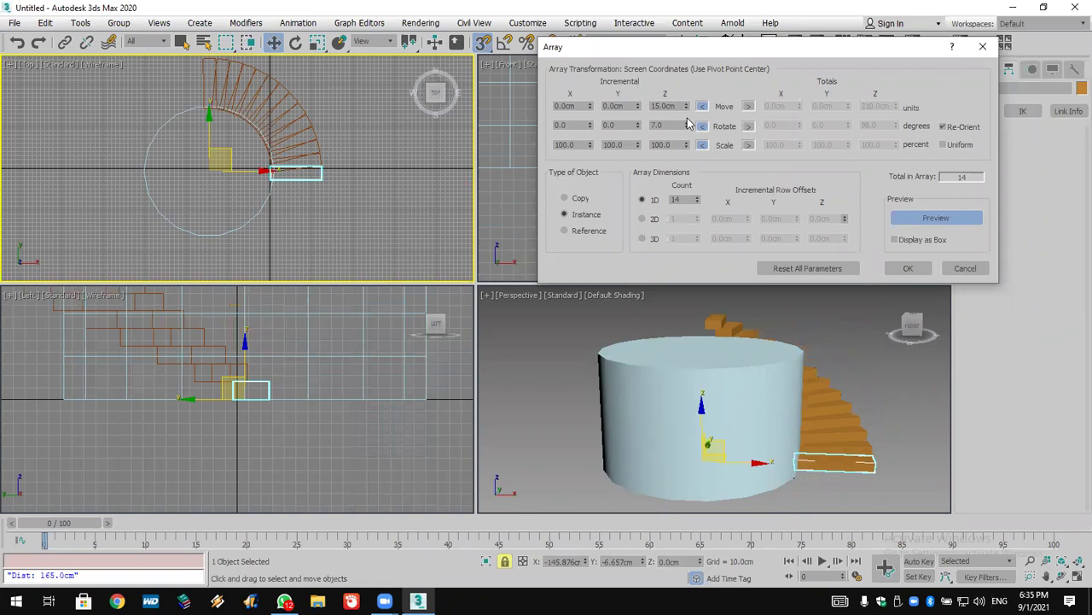
{"action": "left_click_drag", "start_coordinate": [696, 202], "coordinate": [696, 201]}
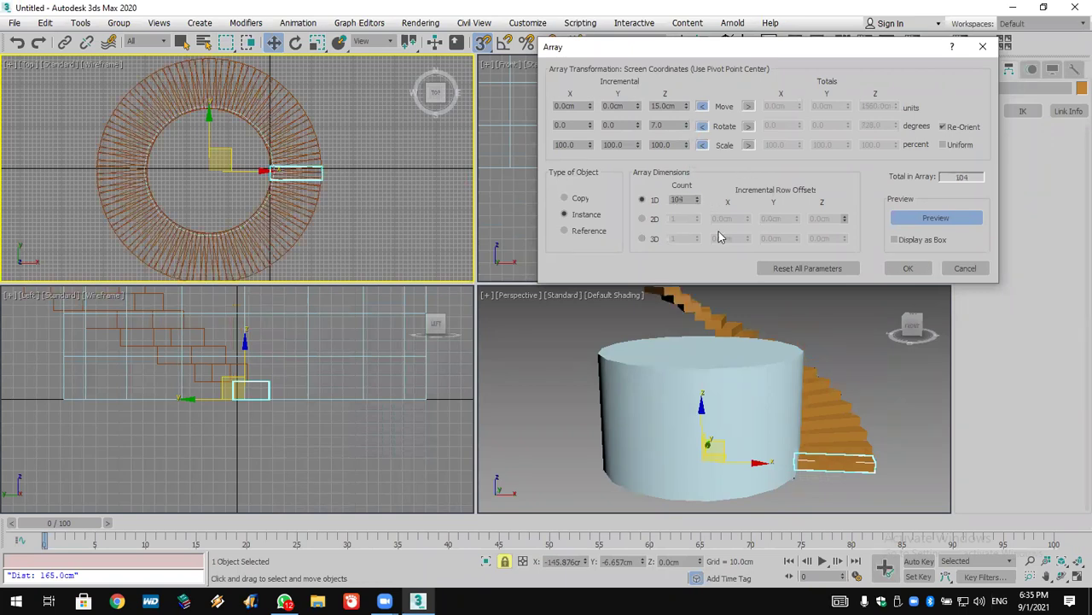
{"action": "left_click", "coordinate": [909, 268]}
Step: Increase the height of the cylinder inside the spiral of steps to about 2921 cm
{"action": "scroll", "coordinate": [807, 340], "scroll_direction": "down", "scroll_amount": 2}
{"action": "scroll", "coordinate": [799, 382], "scroll_direction": "down", "scroll_amount": 3}
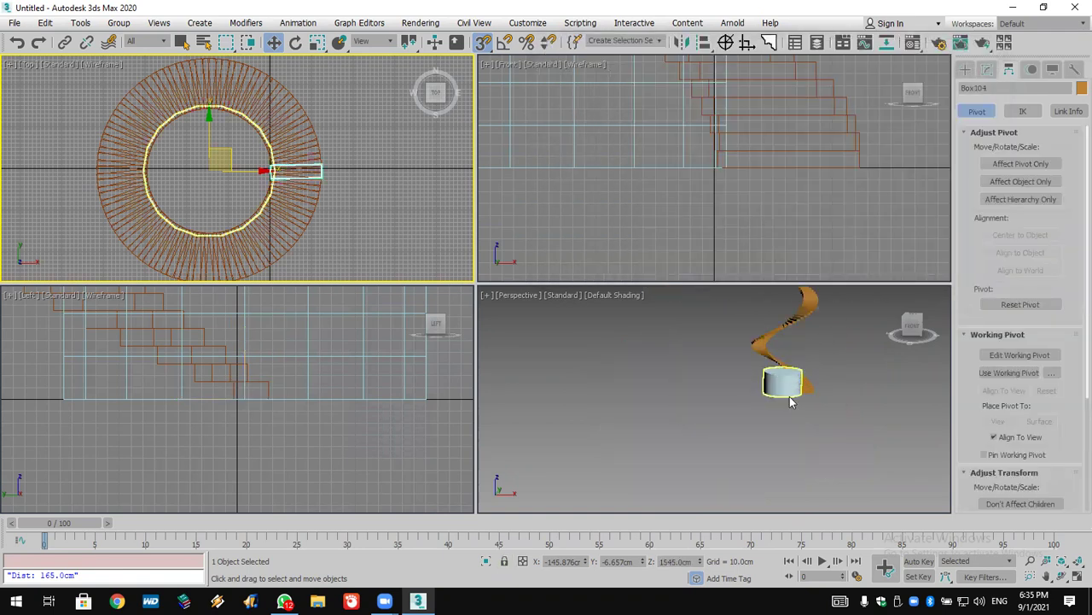
{"action": "left_click", "coordinate": [781, 381]}
{"action": "left_click", "coordinate": [987, 69]}
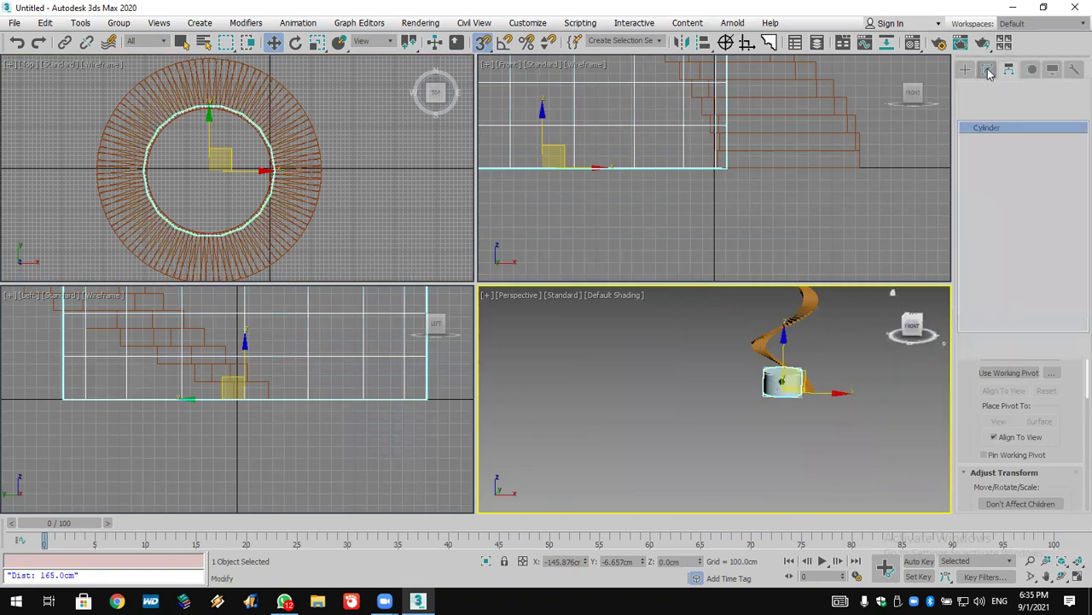
{"action": "left_click_drag", "start_coordinate": [1070, 410], "coordinate": [1070, 376]}
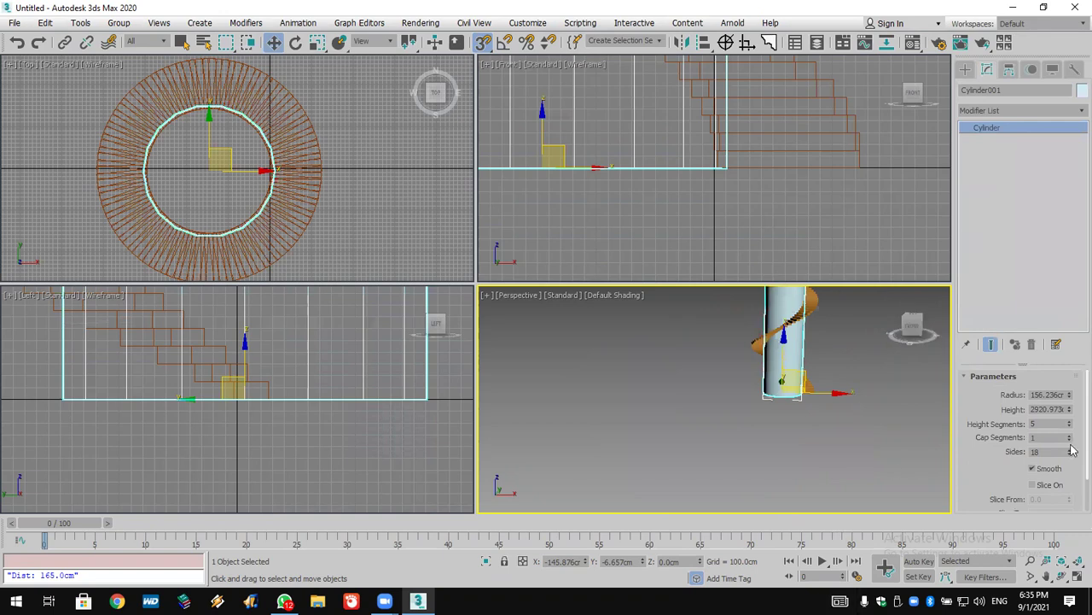
{"action": "left_click", "coordinate": [1078, 560]}
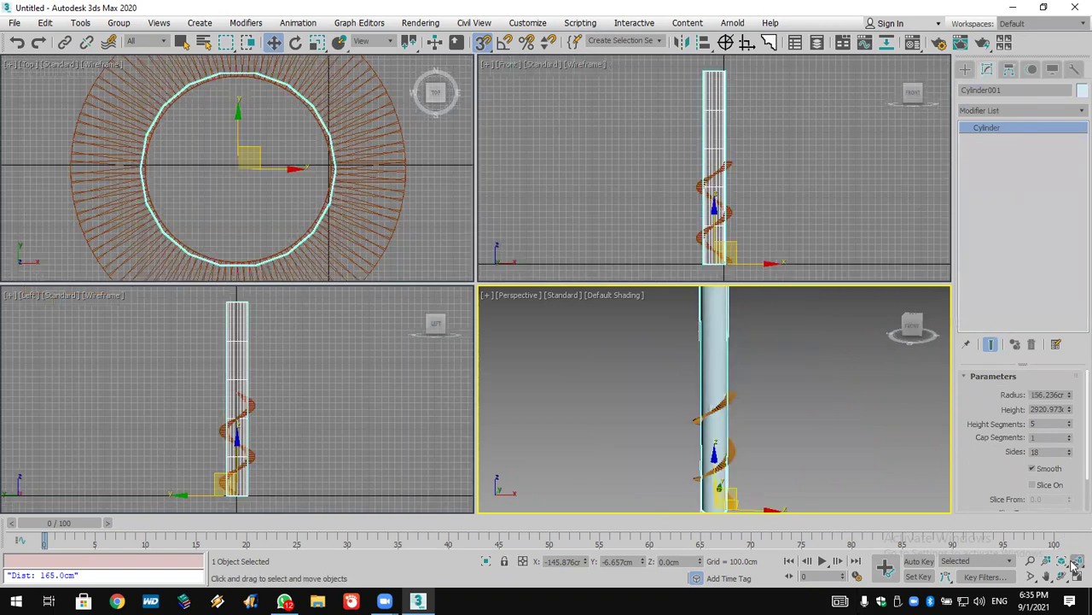
{"action": "middle_click_drag", "start_coordinate": [821, 478], "coordinate": [816, 389]}
{"action": "scroll", "coordinate": [707, 392], "scroll_direction": "up", "scroll_amount": 4}
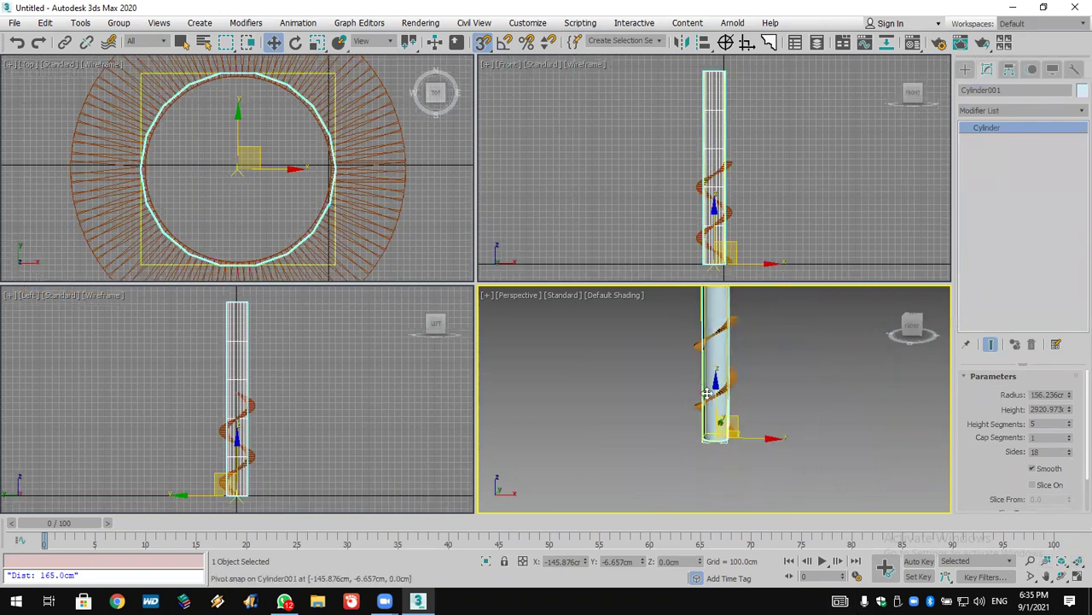
{"action": "left_click", "coordinate": [1063, 577]}
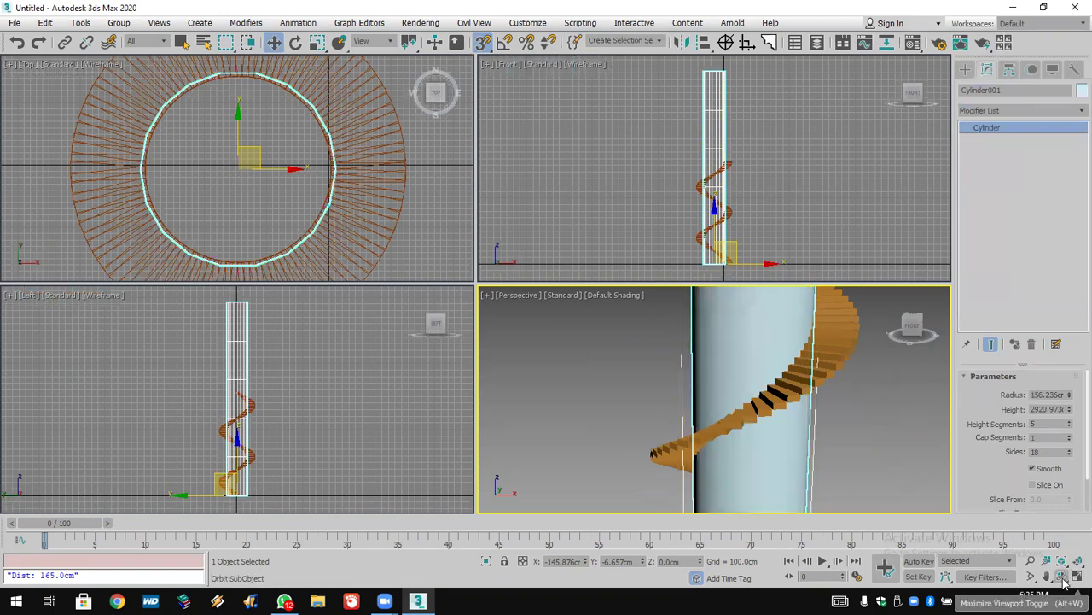
{"action": "left_click_drag", "start_coordinate": [793, 443], "coordinate": [847, 409]}
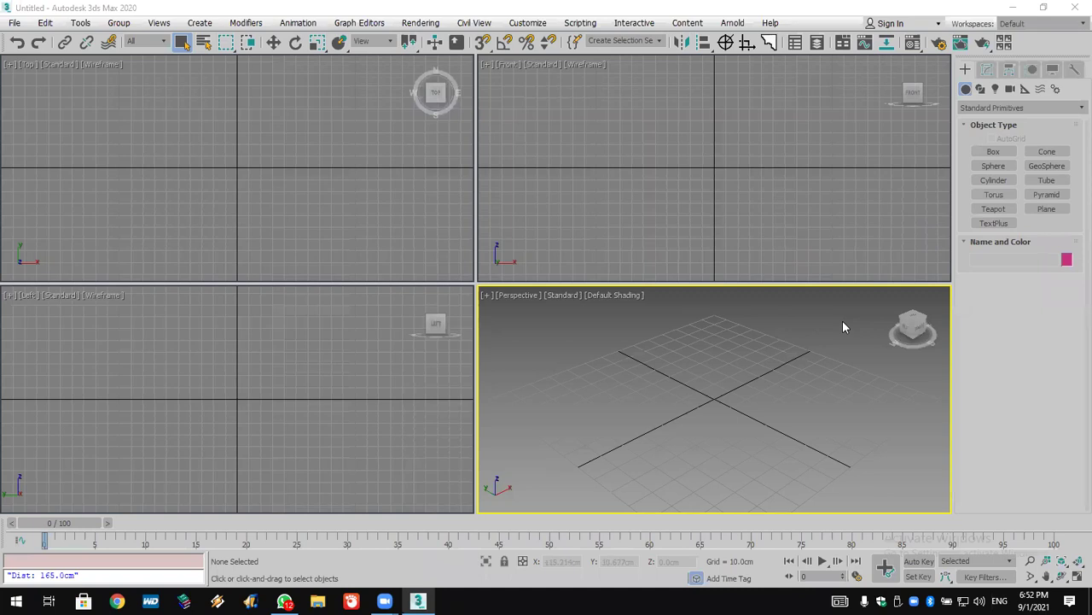
Step: Create a Straight Stair about 122 cm long, 96 cm wide and 45 cm high in the Top view, with its type set to Box
{"action": "left_click", "coordinate": [1000, 107]}
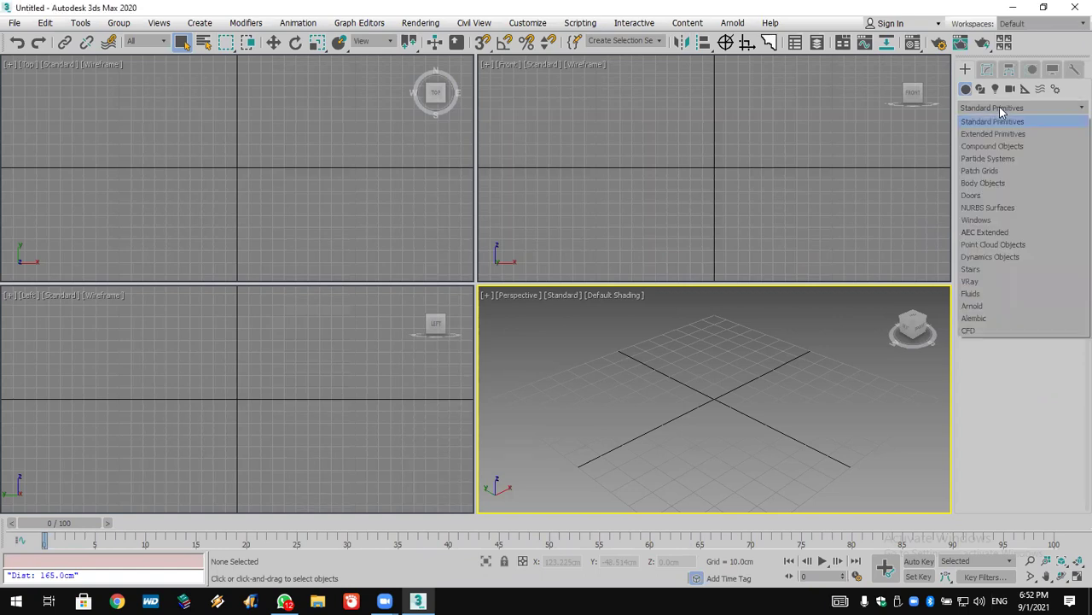
{"action": "left_click", "coordinate": [1004, 271]}
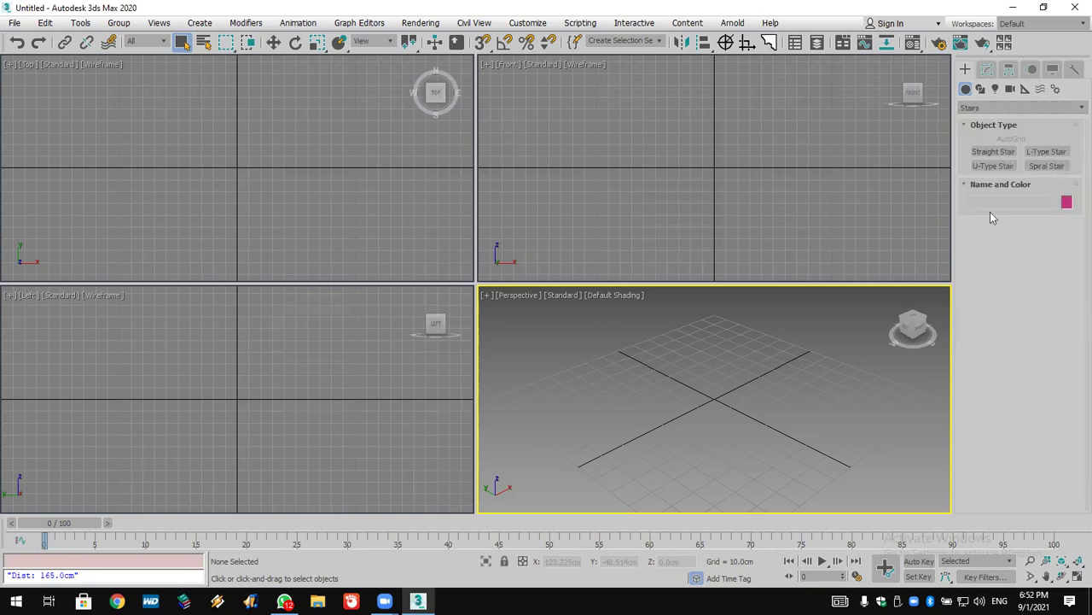
{"action": "left_click", "coordinate": [1000, 155]}
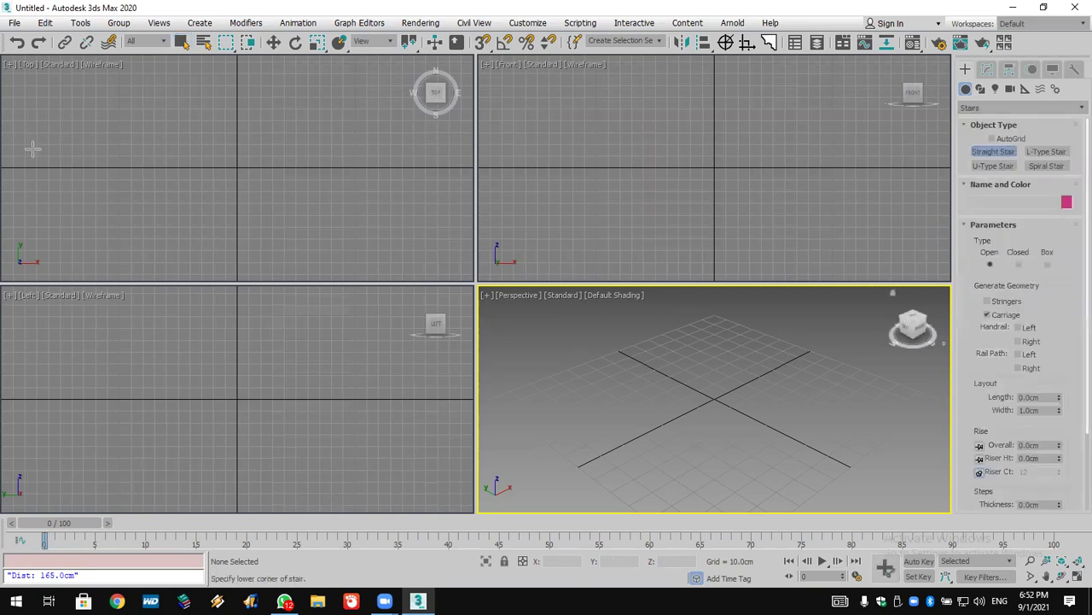
{"action": "left_click_drag", "start_coordinate": [70, 166], "coordinate": [216, 168]}
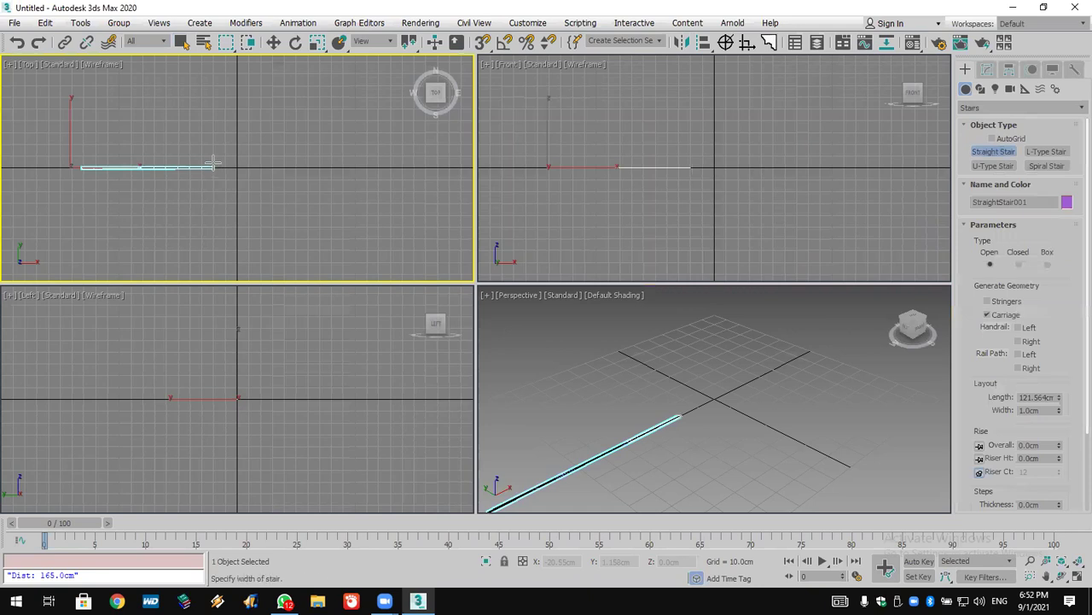
{"action": "left_click", "coordinate": [201, 61]}
{"action": "left_click", "coordinate": [188, 8]}
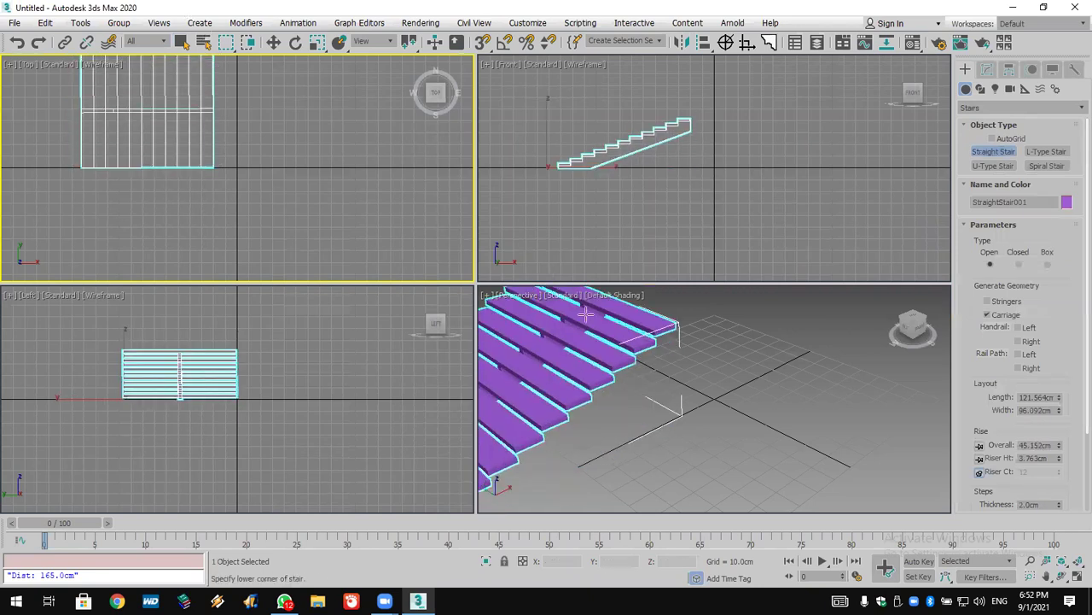
{"action": "left_click", "coordinate": [1020, 265]}
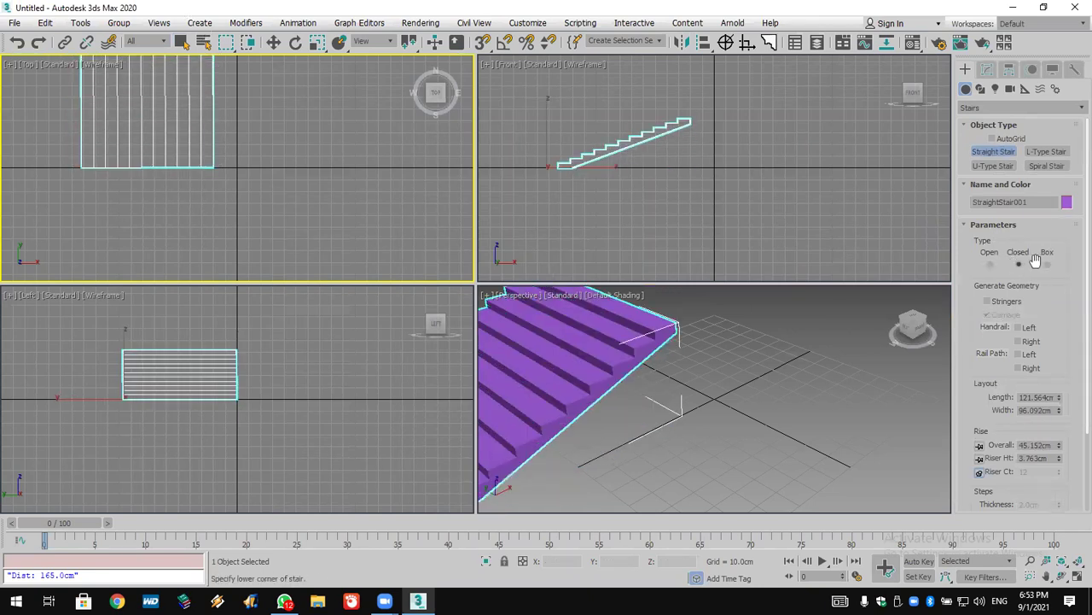
{"action": "left_click", "coordinate": [1048, 264]}
Step: Create a Spiral Stair with a radius of about 54 cm and an overall height of about 119 cm beside the straight stair
{"action": "left_click", "coordinate": [1055, 167]}
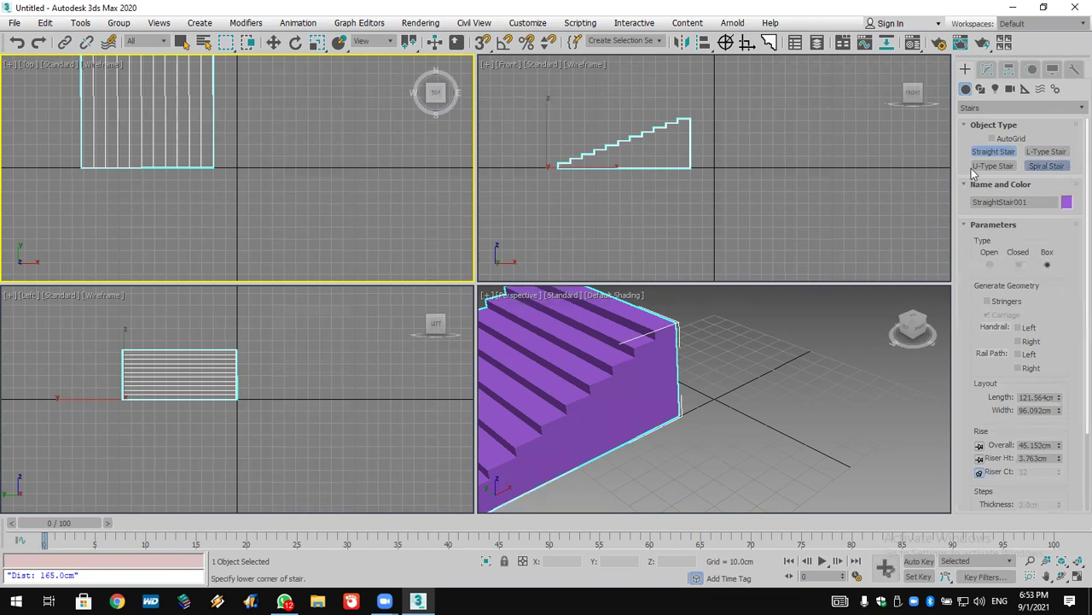
{"action": "left_click_drag", "start_coordinate": [344, 144], "coordinate": [359, 206]}
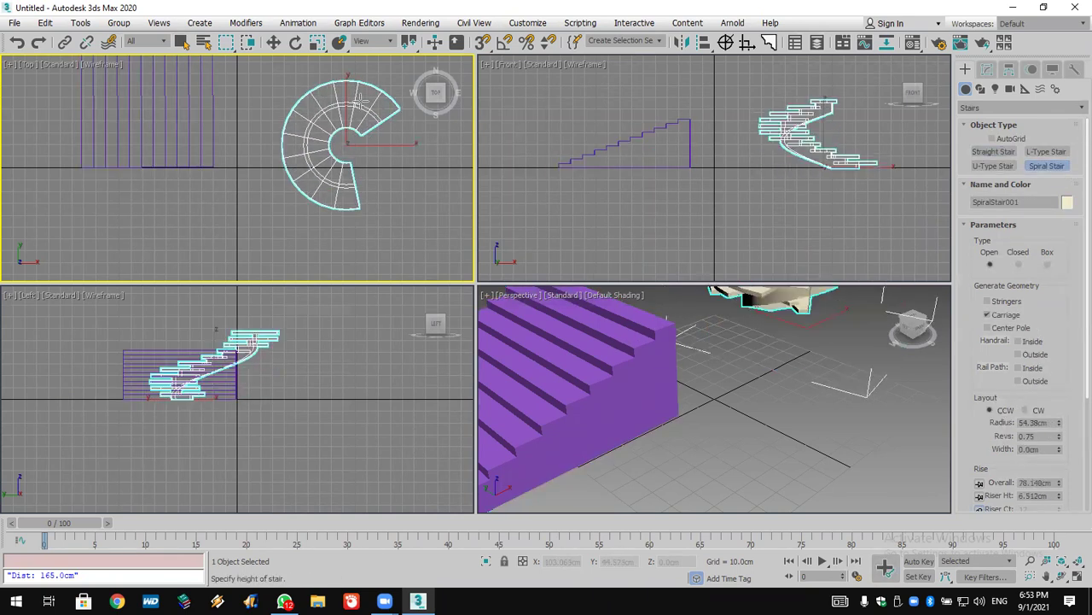
{"action": "left_click", "coordinate": [365, 70]}
{"action": "middle_click_drag", "start_coordinate": [803, 332], "coordinate": [779, 394]}
{"action": "scroll", "coordinate": [779, 394], "scroll_direction": "down", "scroll_amount": 5}
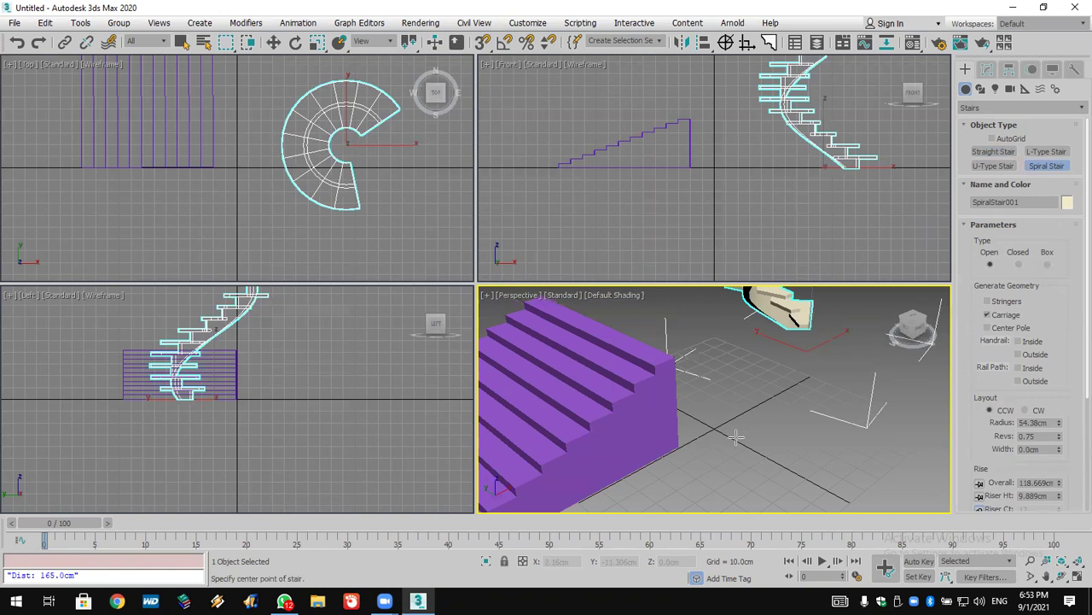
Step: Set the spiral stair's type to Box and enable its inside and outside rail paths
{"action": "left_click", "coordinate": [1018, 259]}
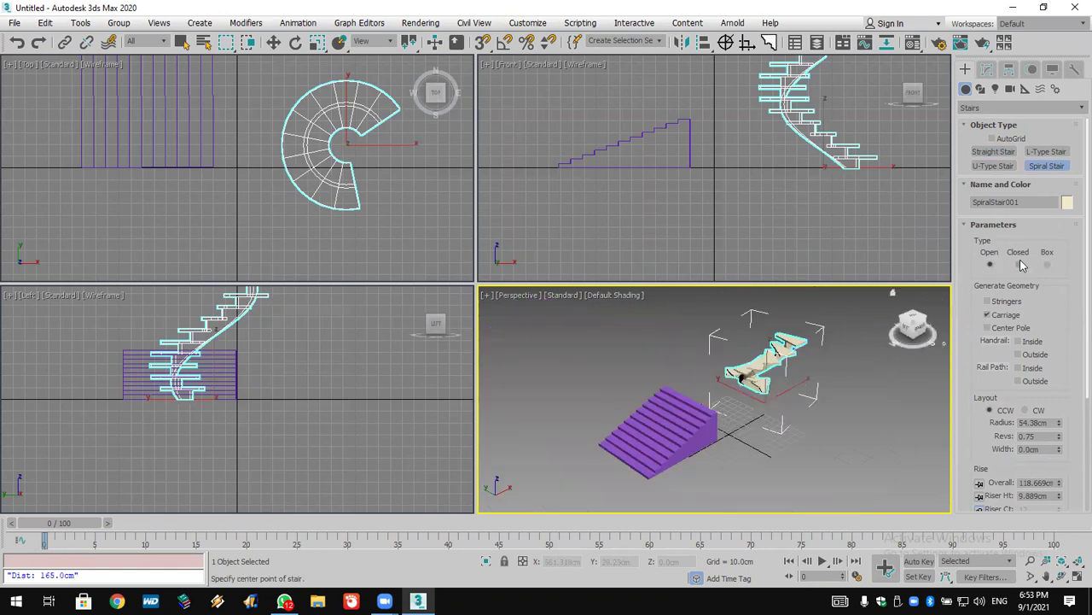
{"action": "left_click", "coordinate": [1047, 263]}
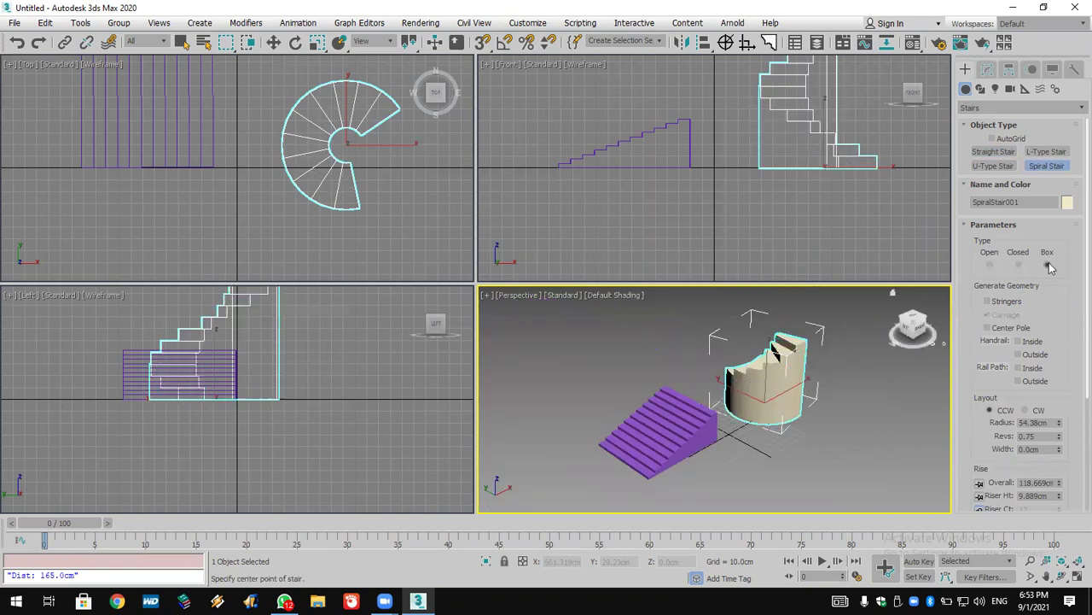
{"action": "left_click", "coordinate": [1031, 368]}
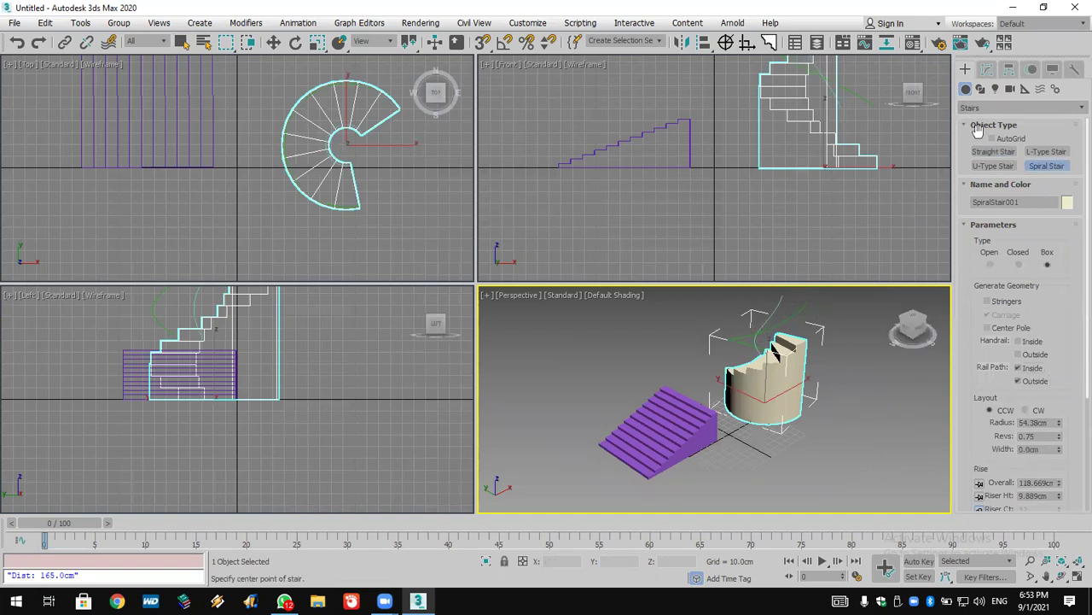
Step: Create a Sliding window about 156 cm wide, 7 cm deep and 212 cm high beside the spiral stair in the Top view
{"action": "left_click", "coordinate": [1047, 151]}
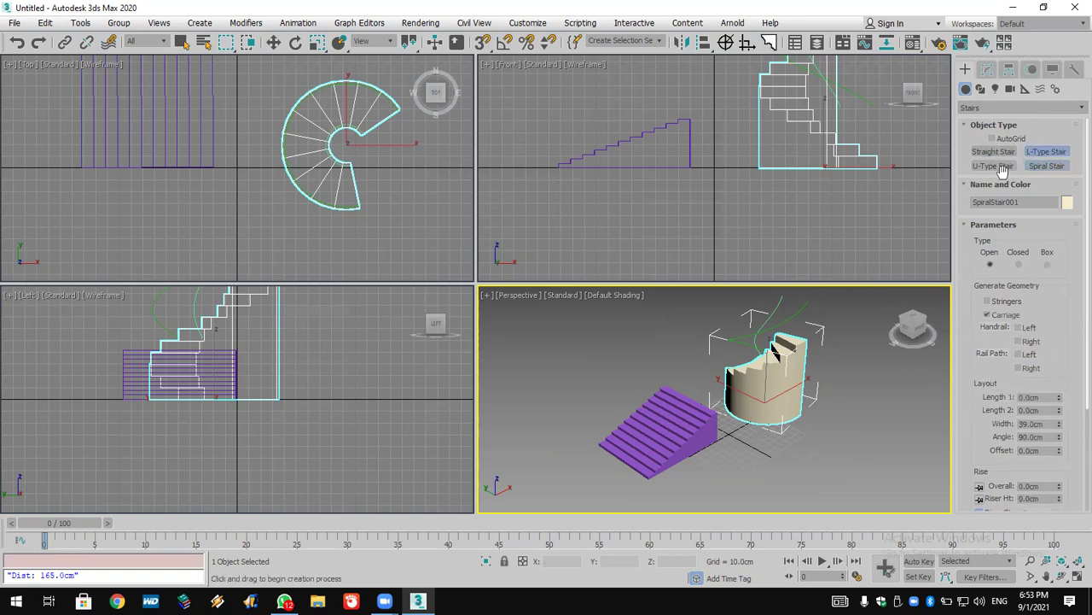
{"action": "left_click", "coordinate": [1010, 107]}
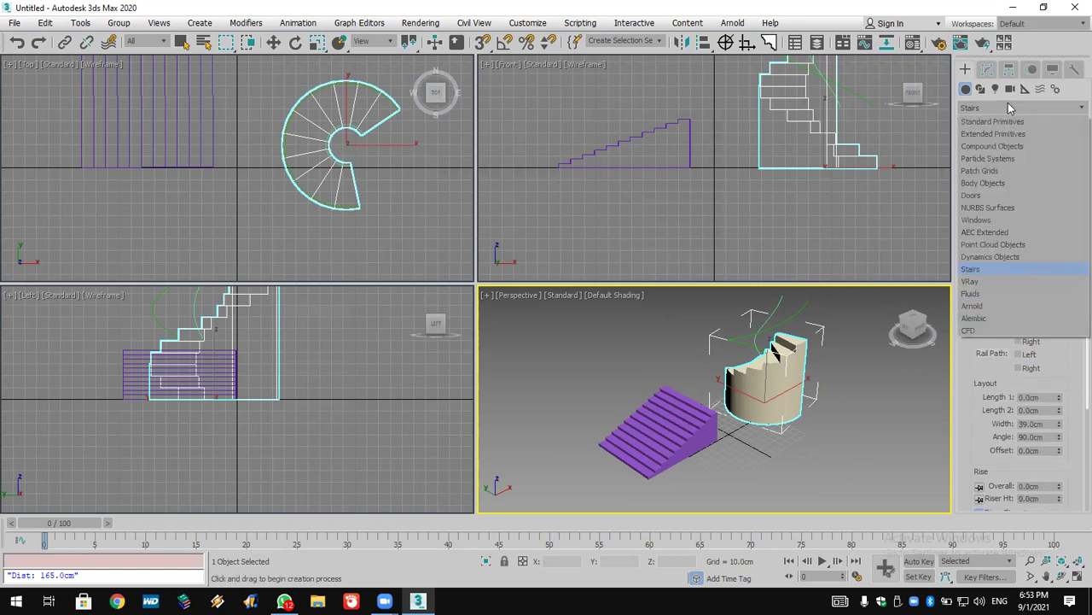
{"action": "left_click", "coordinate": [994, 221]}
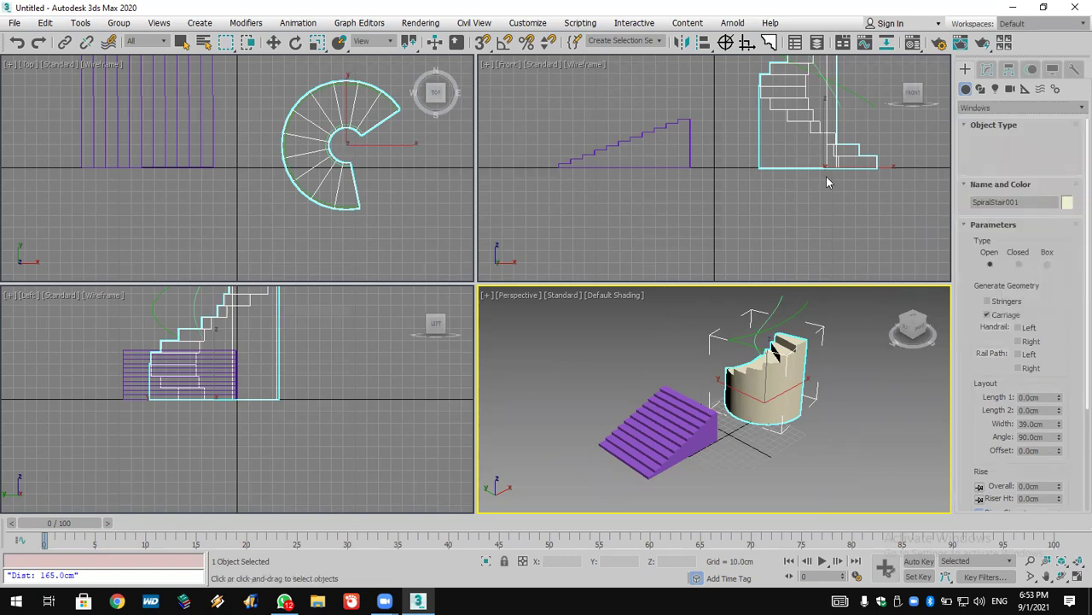
{"action": "scroll", "coordinate": [410, 210], "scroll_direction": "up", "scroll_amount": 2}
{"action": "middle_click_drag", "start_coordinate": [410, 210], "coordinate": [221, 198]}
{"action": "scroll", "coordinate": [231, 194], "scroll_direction": "down", "scroll_amount": 4}
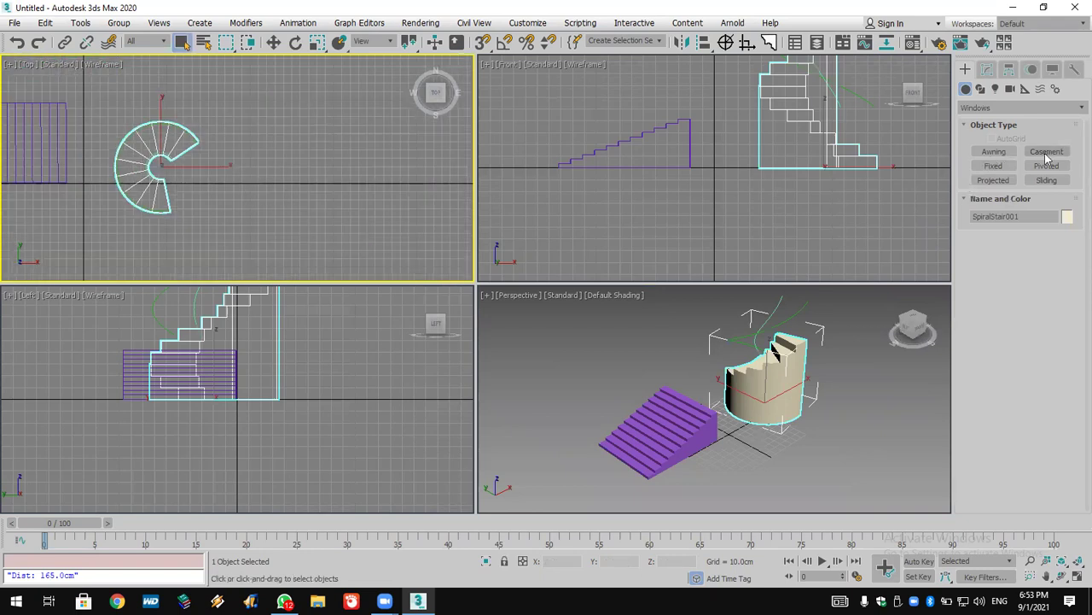
{"action": "left_click", "coordinate": [1046, 180]}
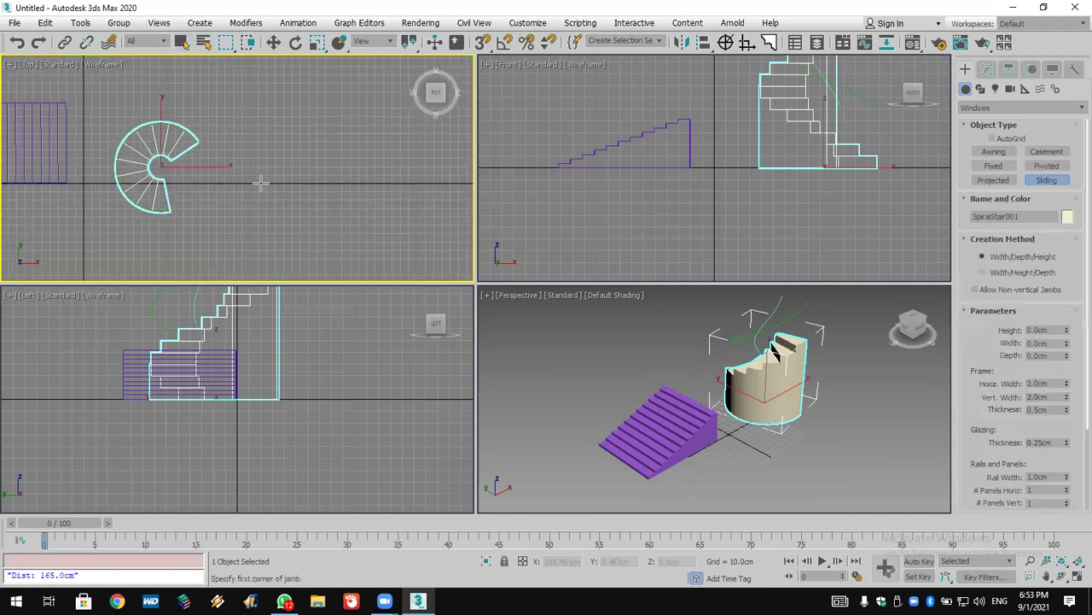
{"action": "left_click_drag", "start_coordinate": [260, 182], "coordinate": [392, 180]}
{"action": "left_click", "coordinate": [394, 183]}
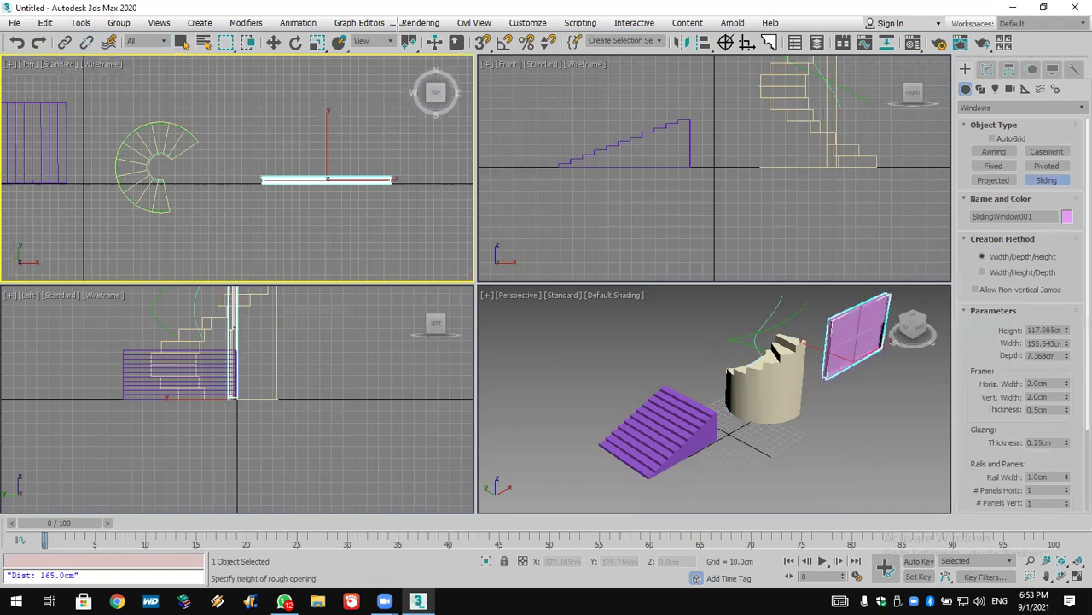
{"action": "left_click", "coordinate": [395, 22]}
Step: Set the sliding window's Open value to 10 percent
{"action": "scroll", "coordinate": [675, 408], "scroll_direction": "down", "scroll_amount": 5}
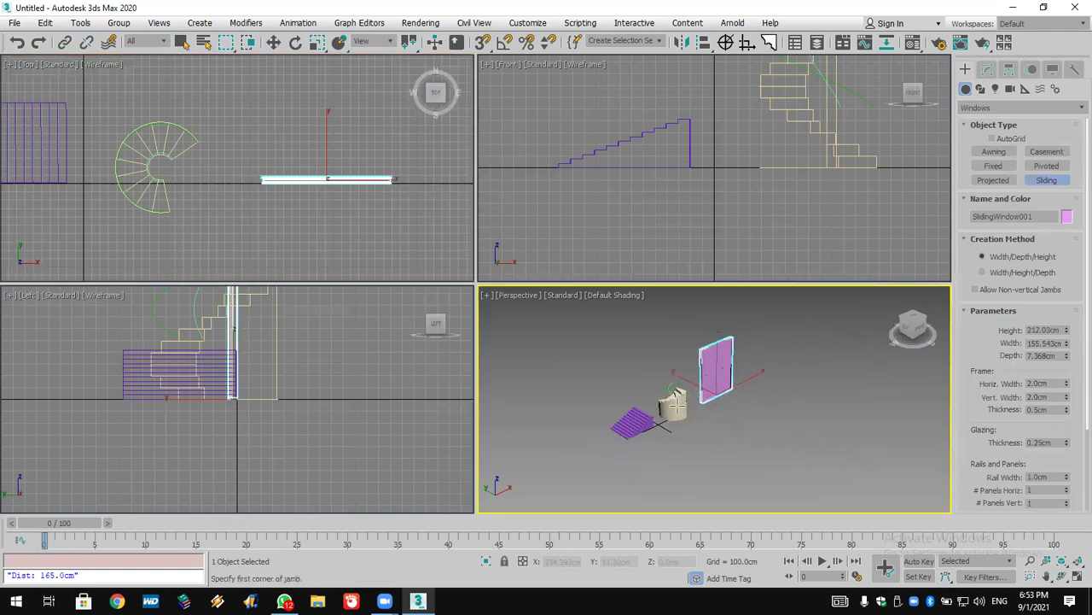
{"action": "middle_click_drag", "start_coordinate": [674, 408], "coordinate": [625, 455]}
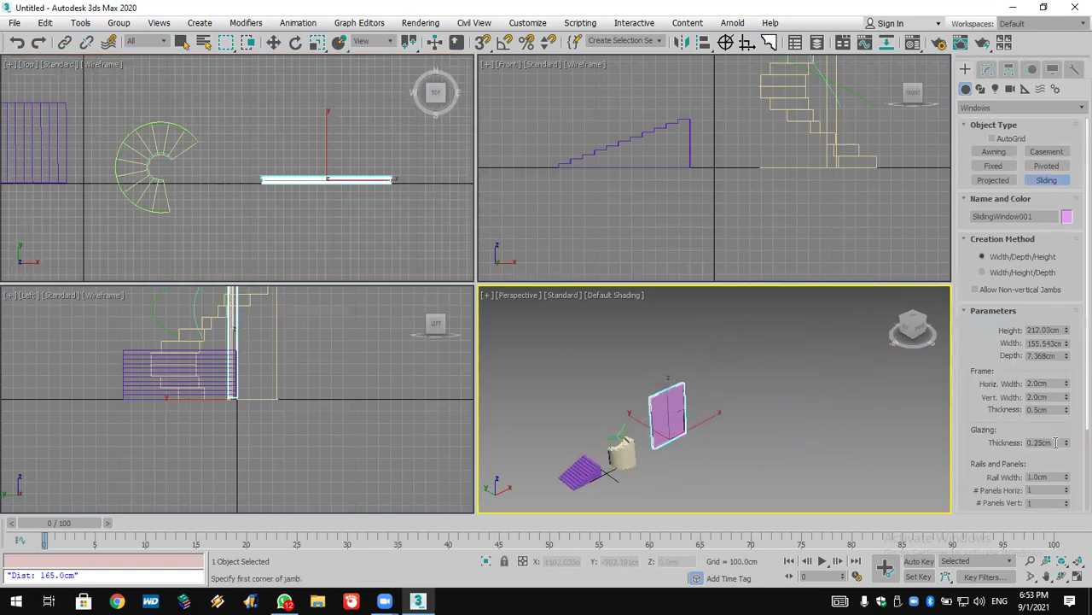
{"action": "scroll", "coordinate": [1056, 442], "scroll_direction": "down", "scroll_amount": 3}
{"action": "mouse_move", "coordinate": [1054, 462]}
{"action": "left_mouse_down"}
{"action": "mouse_move", "coordinate": [1056, 418]}
{"action": "mouse_move", "coordinate": [1056, 446]}
{"action": "mouse_move", "coordinate": [1041, 399]}
{"action": "mouse_move", "coordinate": [1048, 461]}
{"action": "left_mouse_up"}
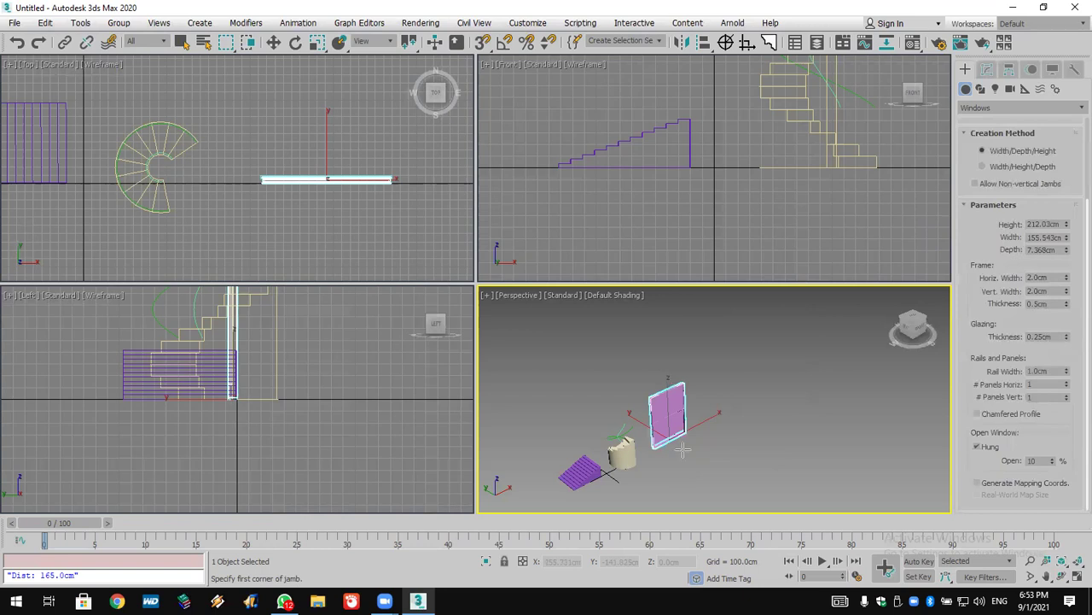
{"action": "scroll", "coordinate": [683, 449], "scroll_direction": "up", "scroll_amount": 8}
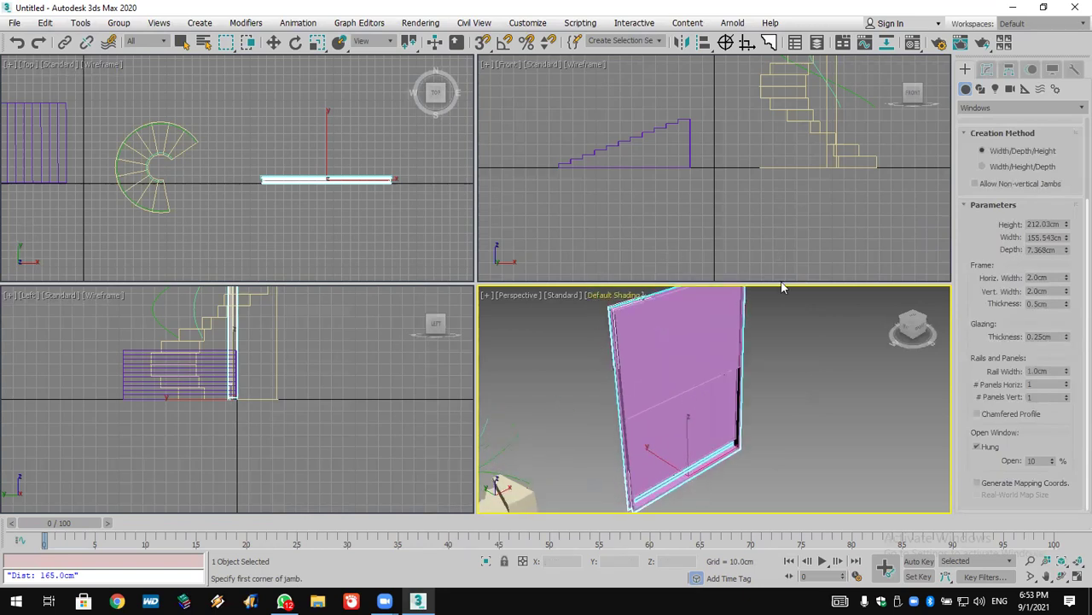
Step: Create a Projected window about 184 cm wide, 16 cm deep and 262 cm high beside the sliding window, opened 55 percent
{"action": "scroll", "coordinate": [983, 303], "scroll_direction": "up", "scroll_amount": 3}
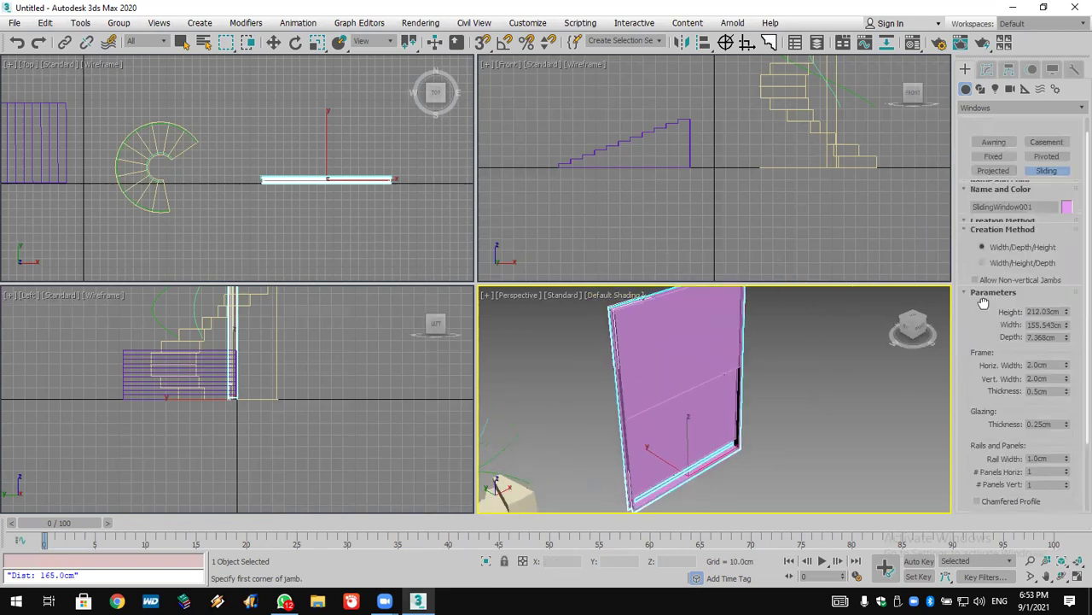
{"action": "scroll", "coordinate": [983, 303], "scroll_direction": "up", "scroll_amount": 1}
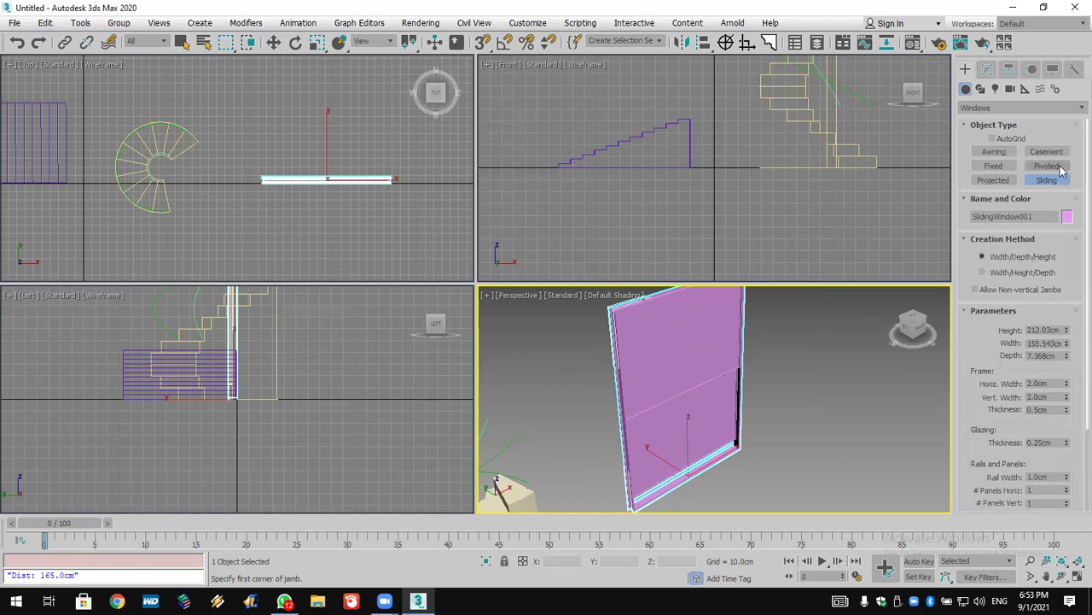
{"action": "left_click", "coordinate": [993, 181]}
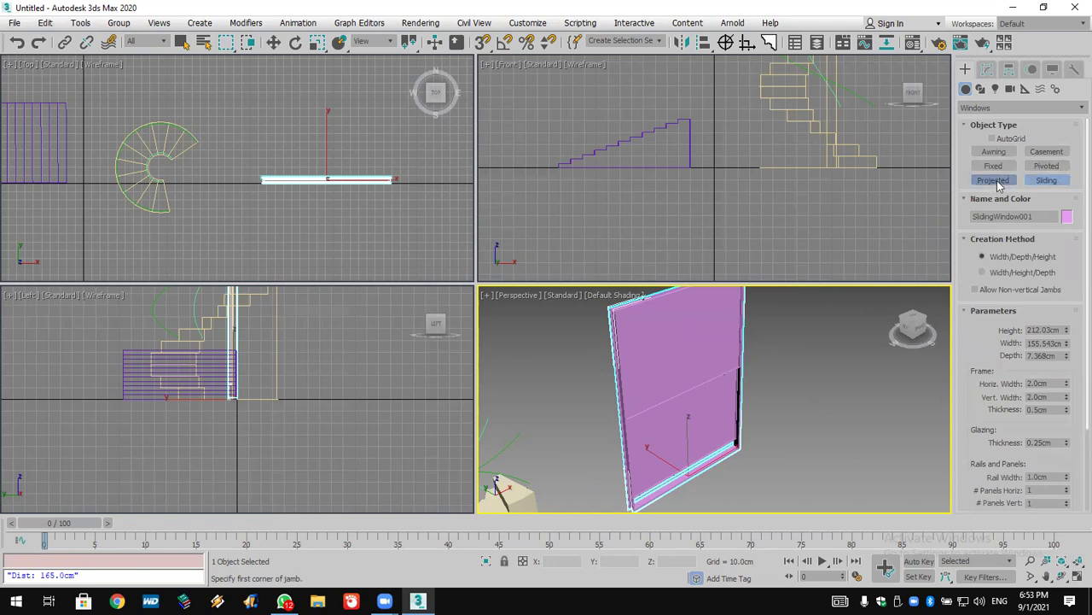
{"action": "middle_click_drag", "start_coordinate": [358, 225], "coordinate": [191, 207]}
{"action": "scroll", "coordinate": [341, 225], "scroll_direction": "down", "scroll_amount": 2}
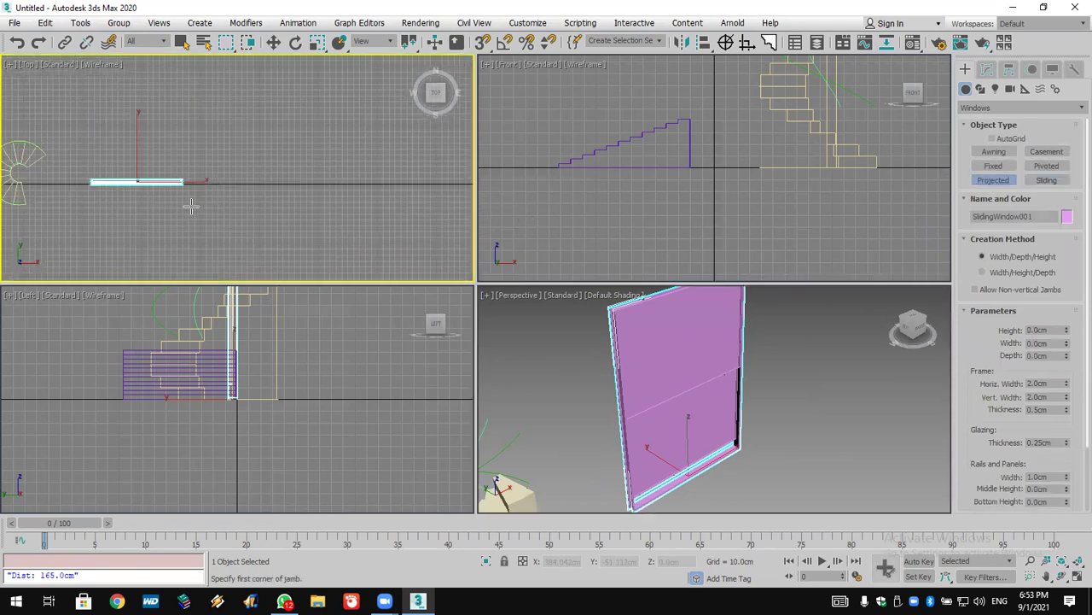
{"action": "left_click", "coordinate": [270, 182]}
{"action": "left_click_drag", "start_coordinate": [270, 183], "coordinate": [354, 183]}
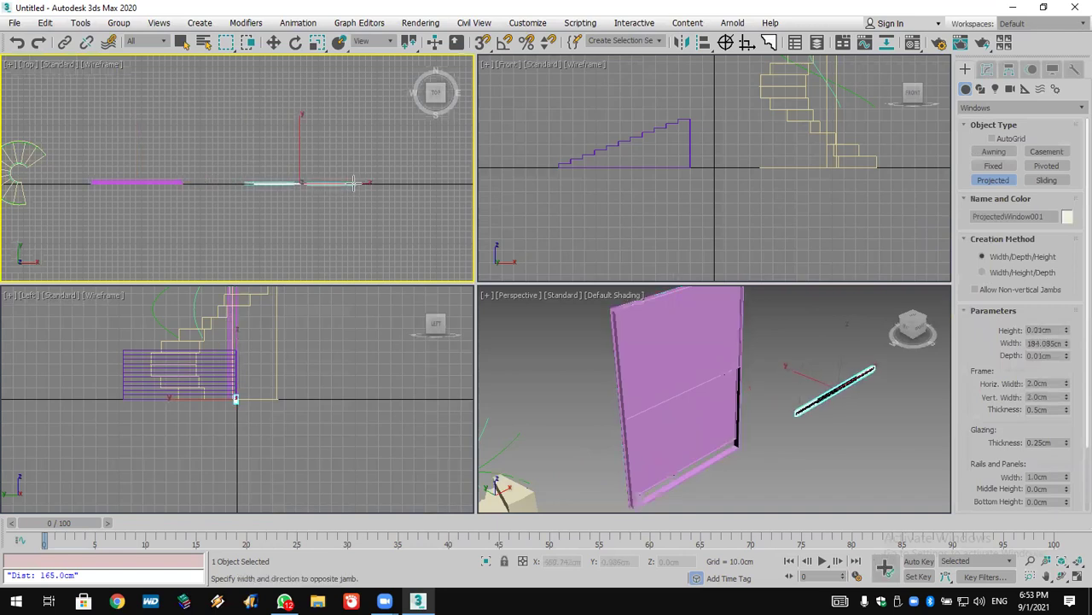
{"action": "left_click", "coordinate": [354, 173]}
{"action": "left_click", "coordinate": [384, 111]}
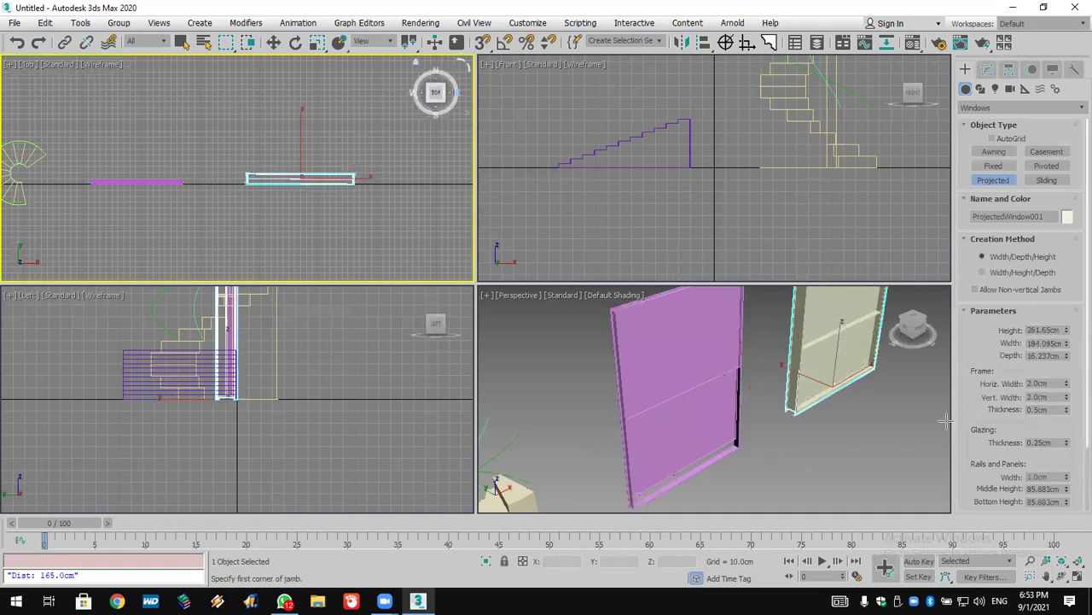
{"action": "scroll", "coordinate": [1072, 443], "scroll_direction": "down", "scroll_amount": 2}
{"action": "left_click_drag", "start_coordinate": [1056, 458], "coordinate": [1056, 420]}
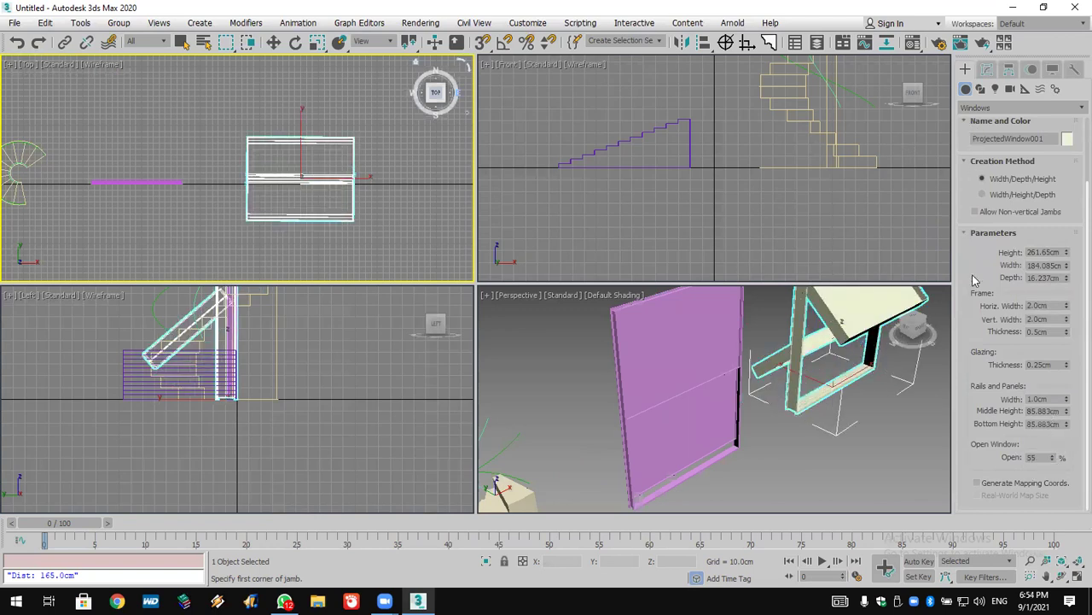
Step: Choose the BiFold door type and turn on snapping, checking that Grid Points and Vertex are enabled in the snap settings
{"action": "left_click", "coordinate": [992, 108]}
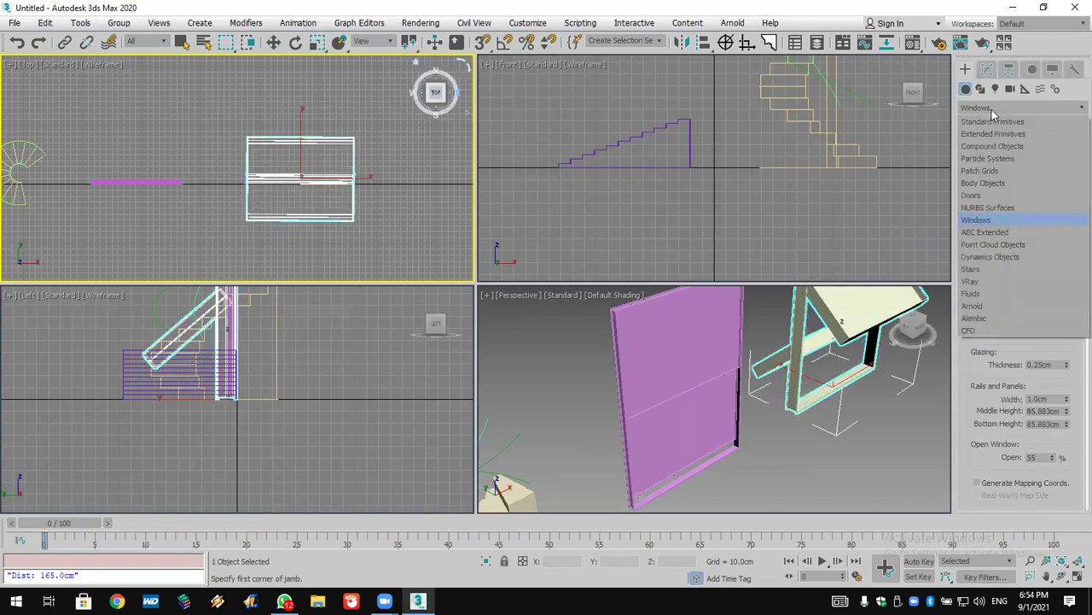
{"action": "left_click", "coordinate": [973, 195]}
{"action": "left_click", "coordinate": [993, 165]}
{"action": "middle_click_drag", "start_coordinate": [352, 200], "coordinate": [329, 124]}
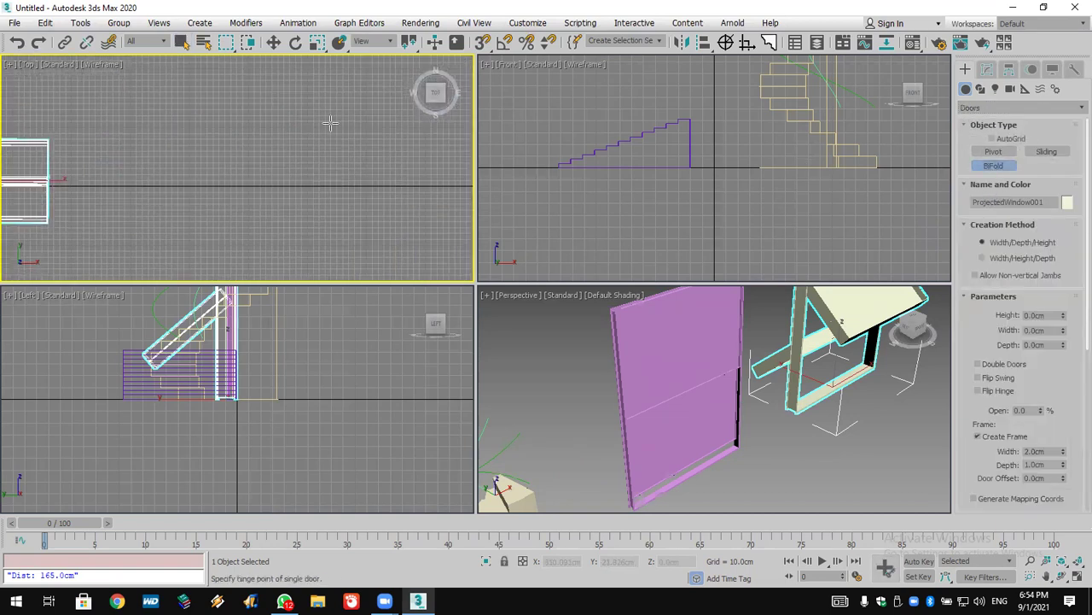
{"action": "left_click", "coordinate": [482, 43]}
{"action": "right_click", "coordinate": [482, 43]}
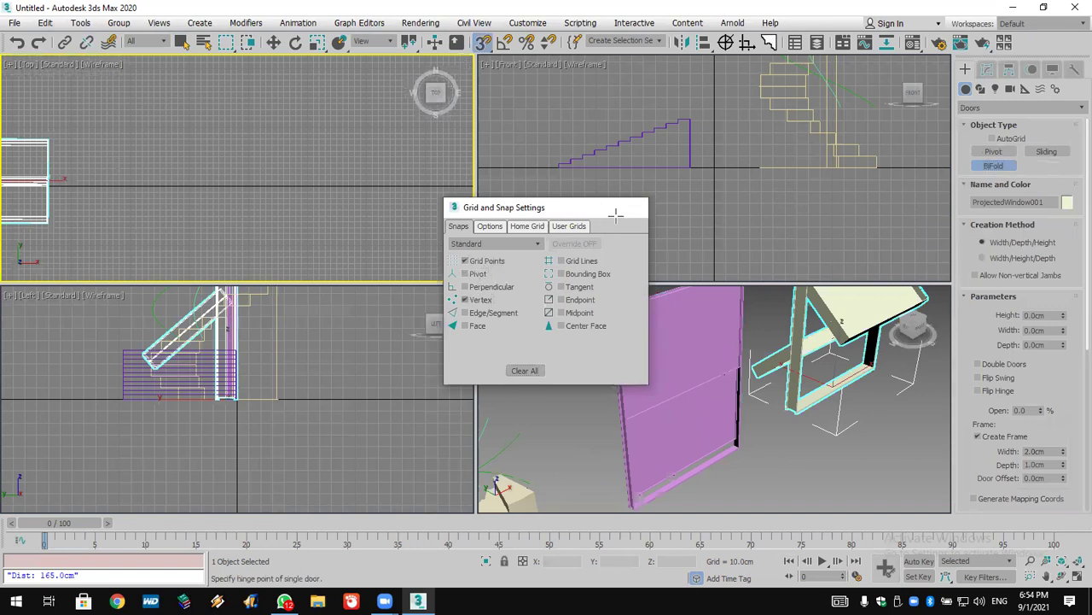
{"action": "left_click", "coordinate": [631, 207]}
Step: Create a BiFold door 380 cm wide, 10 cm deep and about 301 cm high beside the projected window in the Top view
{"action": "left_click_drag", "start_coordinate": [170, 186], "coordinate": [397, 186]}
{"action": "left_click", "coordinate": [397, 181]}
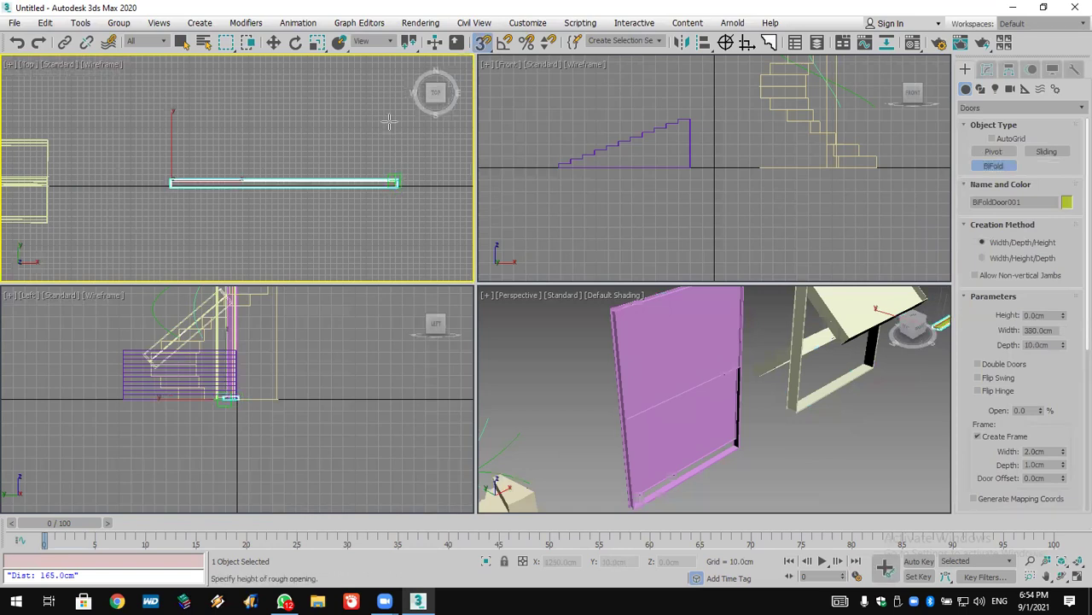
{"action": "left_click", "coordinate": [345, 10]}
{"action": "scroll", "coordinate": [674, 401], "scroll_direction": "down", "scroll_amount": 3}
{"action": "middle_click_drag", "start_coordinate": [674, 401], "coordinate": [698, 431]}
{"action": "key", "text": "z"}
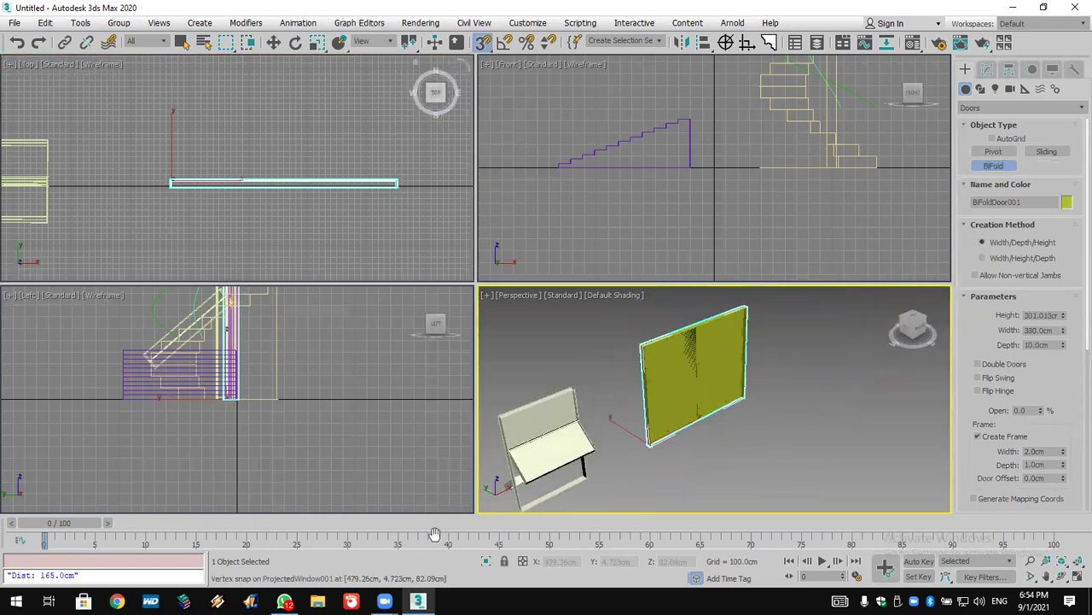
Step: Set the BiFold door's Open value to 64 percent and leave the door creation tool
{"action": "left_click_drag", "start_coordinate": [1041, 408], "coordinate": [1018, 378]}
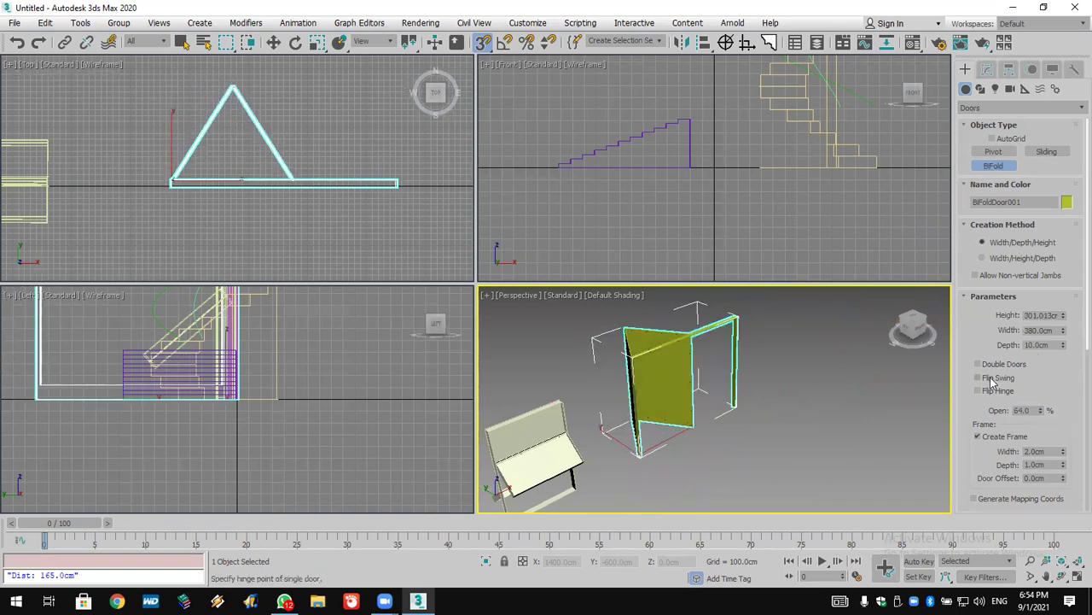
{"action": "right_click", "coordinate": [742, 417]}
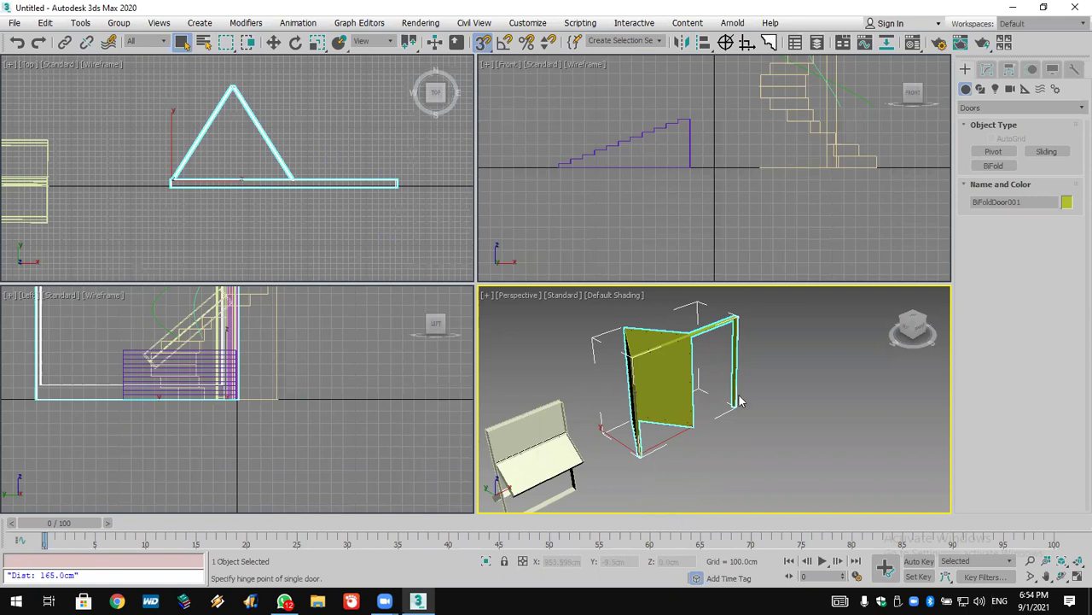
{"action": "right_click", "coordinate": [784, 369]}
Step: Reset to an empty scene without saving the changes
{"action": "middle_click_drag", "start_coordinate": [668, 433], "coordinate": [738, 401]}
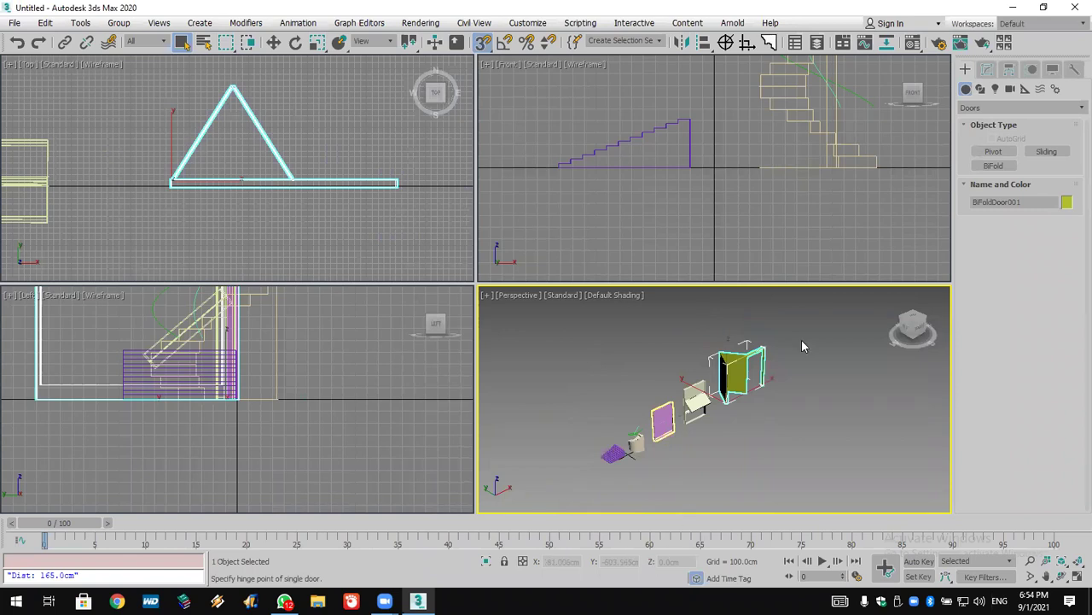
{"action": "left_click_drag", "start_coordinate": [803, 346], "coordinate": [555, 491]}
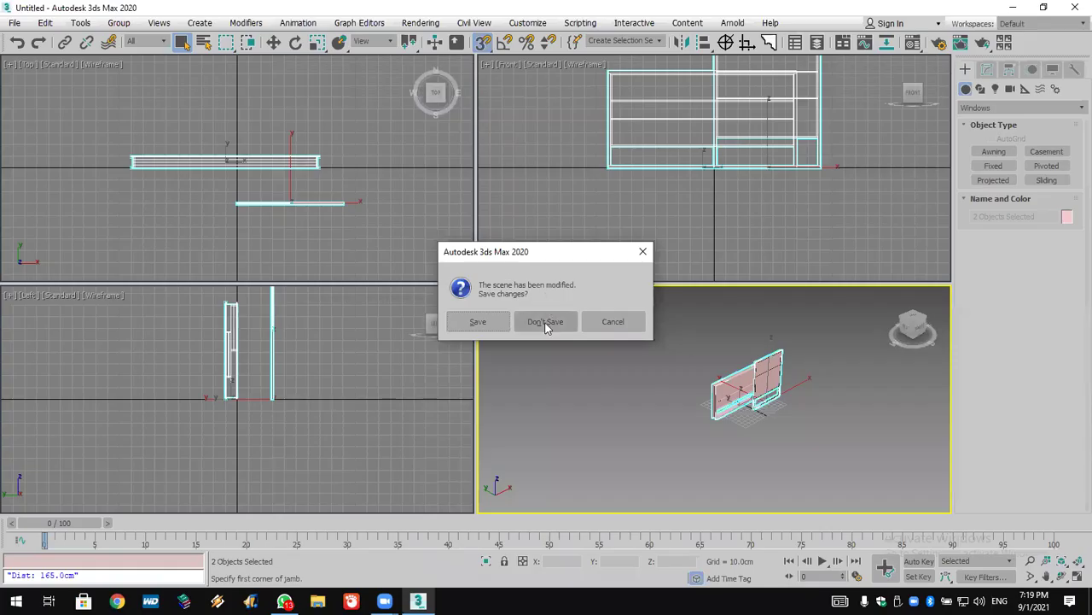
{"action": "left_click", "coordinate": [551, 320]}
{"action": "left_click", "coordinate": [500, 320]}
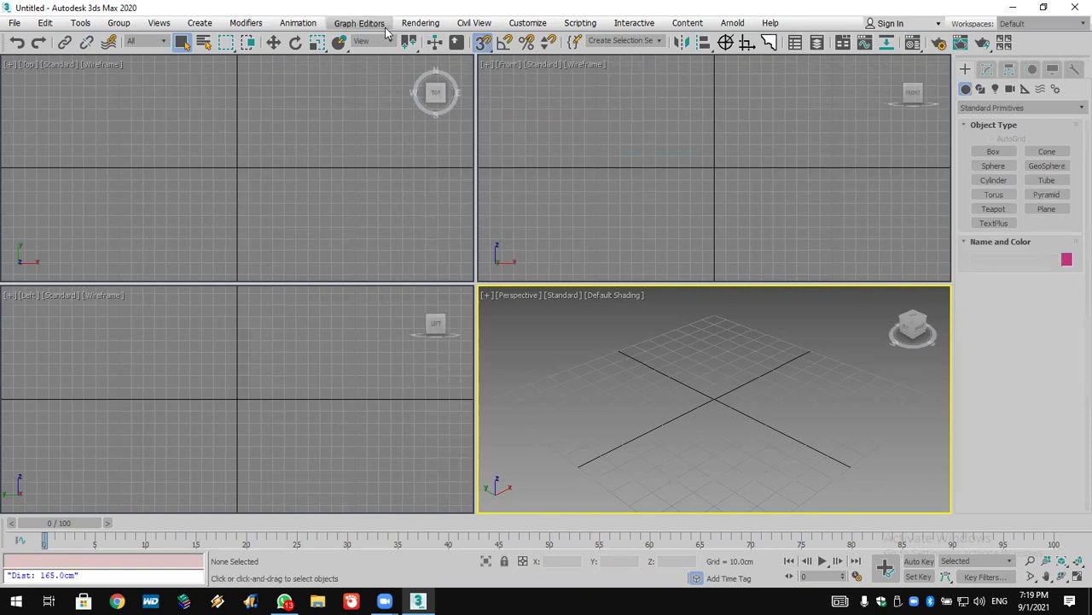
Step: Check the snap settings and create a Pivoted window 160 cm wide, 10 cm deep and about 136 cm high in the Top view
{"action": "right_click", "coordinate": [483, 42]}
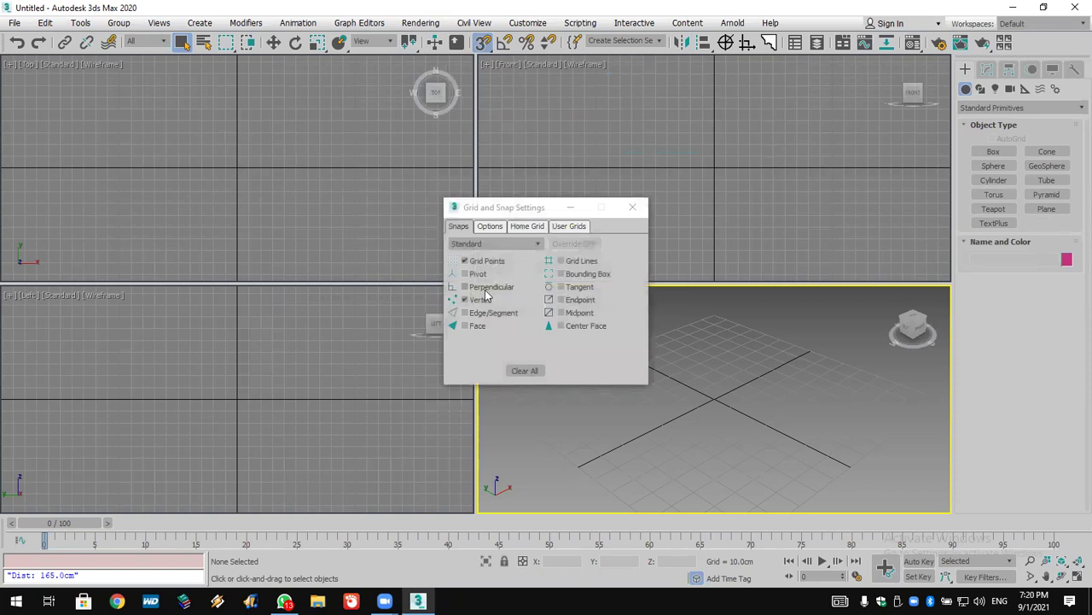
{"action": "left_click", "coordinate": [632, 207]}
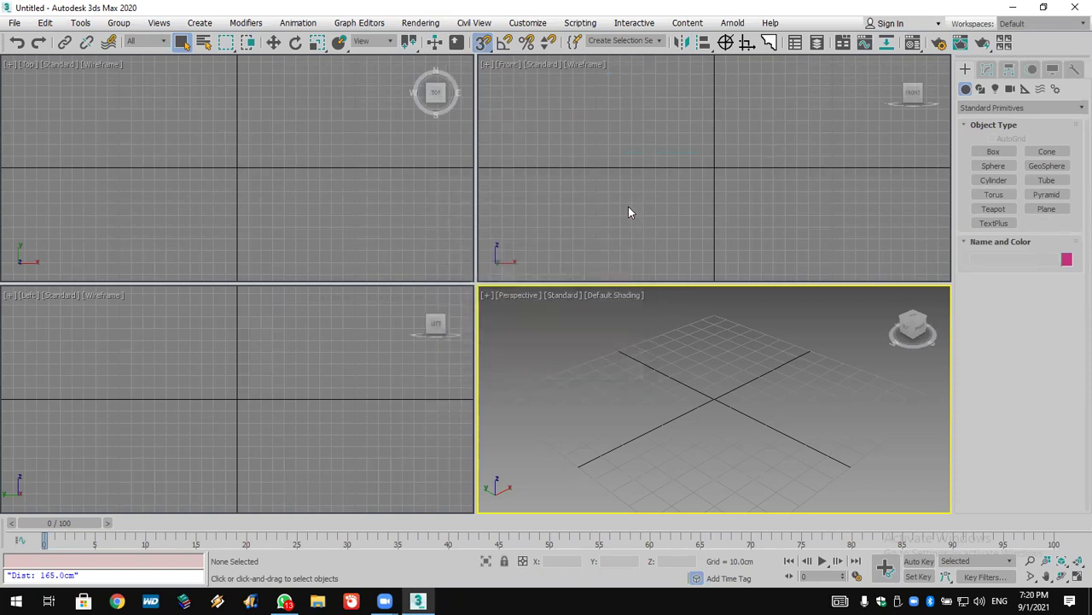
{"action": "left_click", "coordinate": [992, 107]}
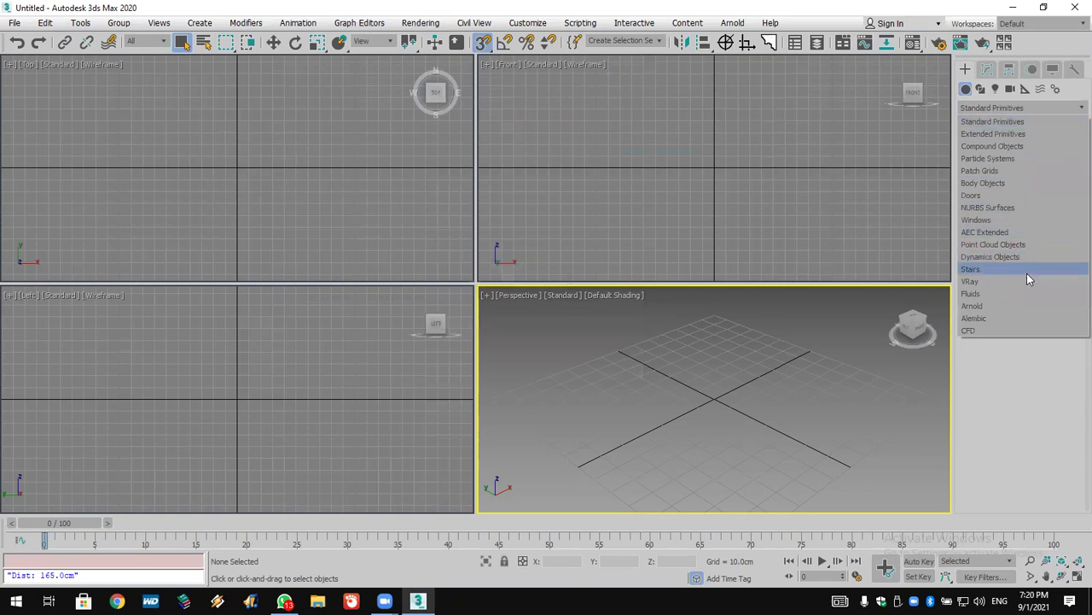
{"action": "left_click", "coordinate": [1027, 220]}
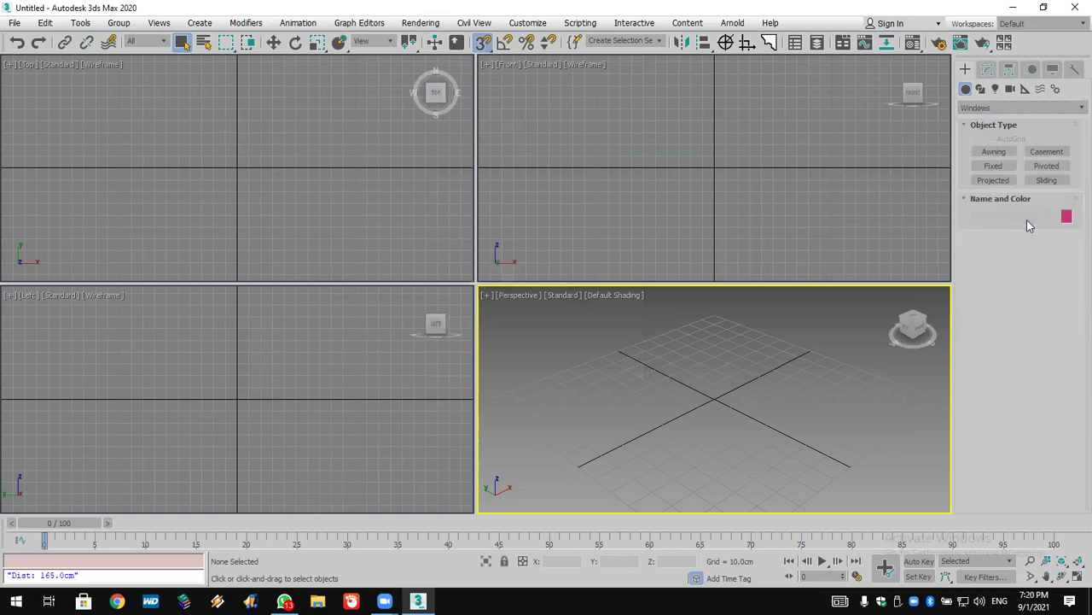
{"action": "left_click", "coordinate": [1047, 167]}
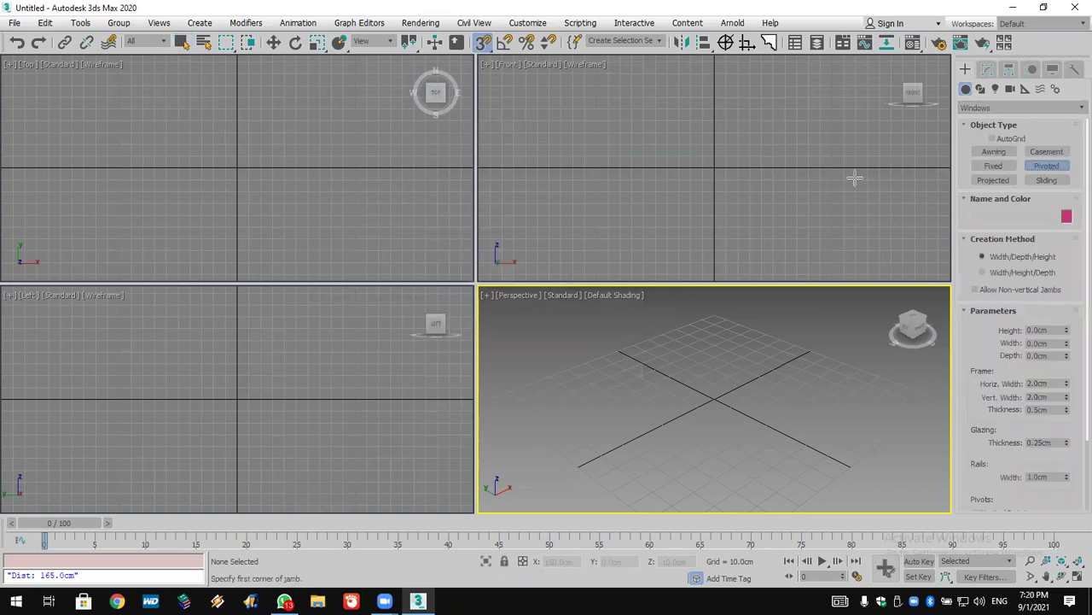
{"action": "left_click_drag", "start_coordinate": [97, 167], "coordinate": [283, 167]}
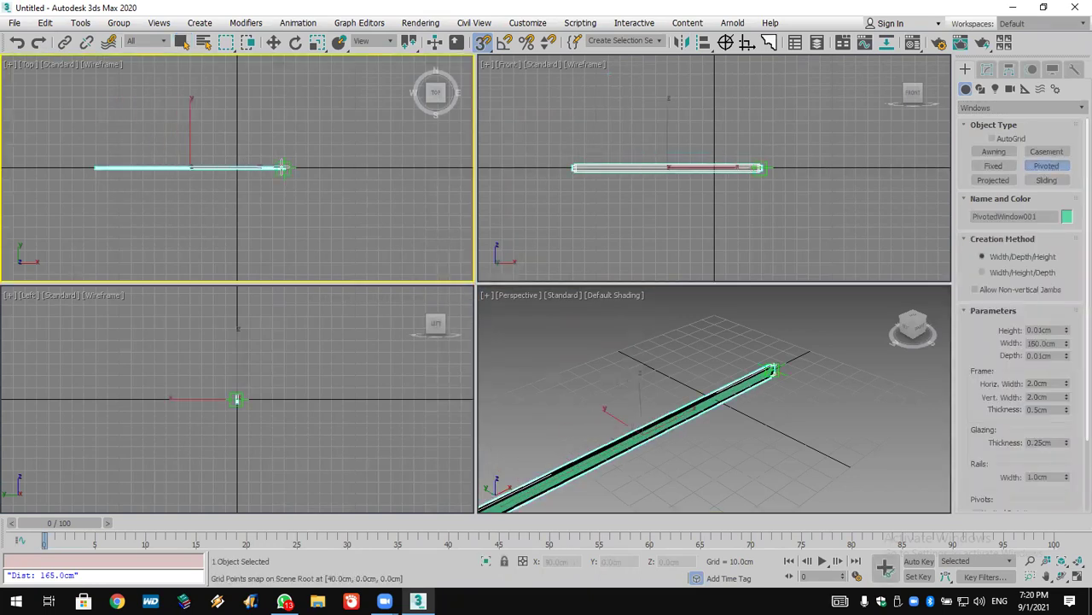
{"action": "left_click_drag", "start_coordinate": [282, 167], "coordinate": [283, 168]}
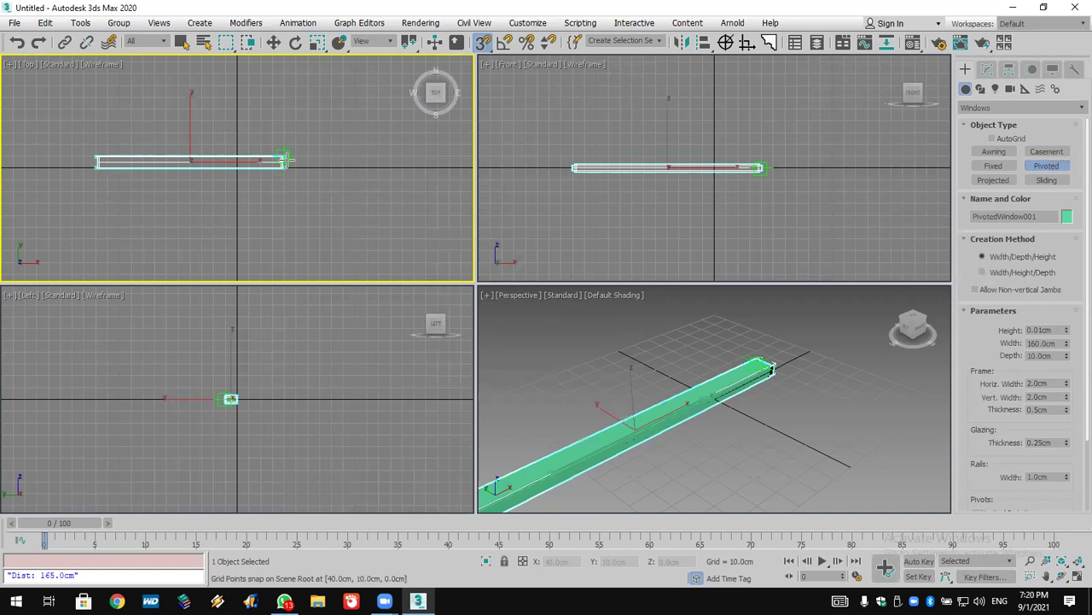
{"action": "left_click", "coordinate": [287, 159]}
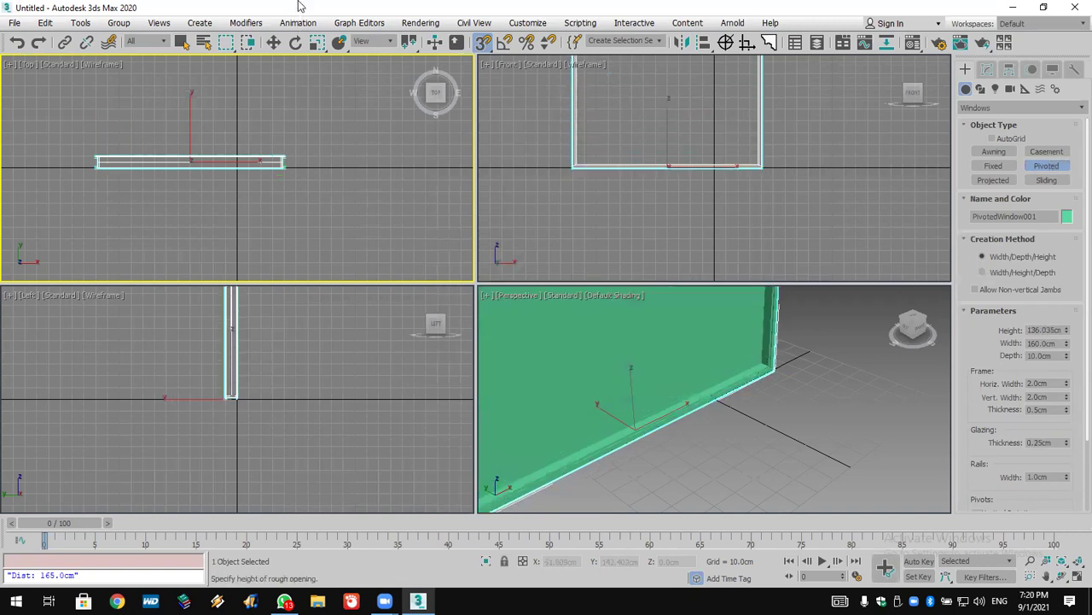
Step: Set the pivoted window's Open value to 18 percent
{"action": "middle_click_drag", "start_coordinate": [765, 384], "coordinate": [779, 415]}
{"action": "scroll", "coordinate": [779, 415], "scroll_direction": "down", "scroll_amount": 5}
{"action": "scroll", "coordinate": [785, 431], "scroll_direction": "up", "scroll_amount": 7}
{"action": "scroll", "coordinate": [993, 372], "scroll_direction": "down", "scroll_amount": 2}
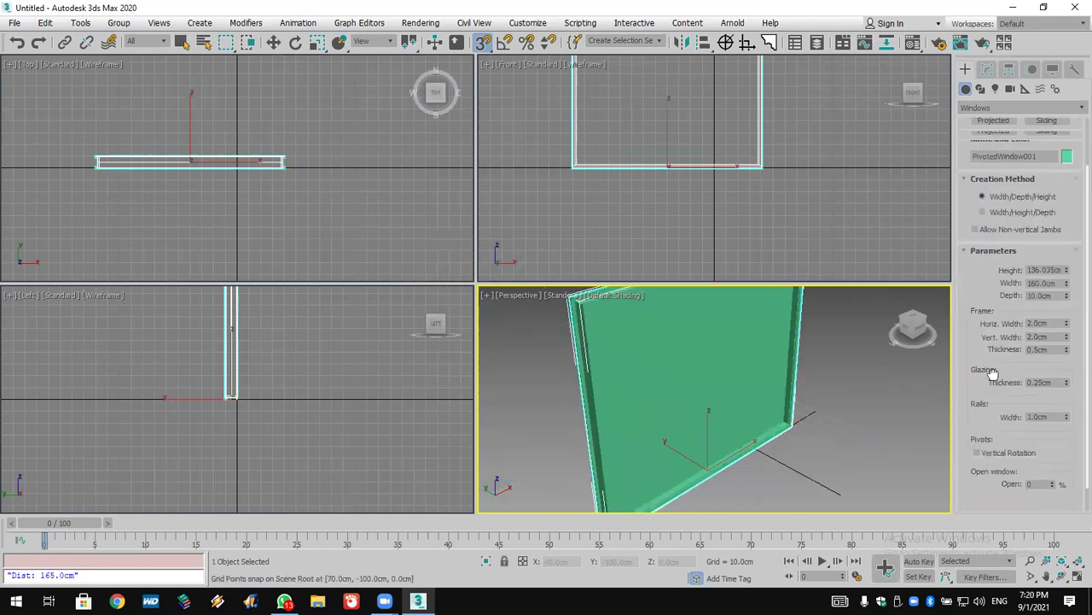
{"action": "scroll", "coordinate": [992, 373], "scroll_direction": "down", "scroll_amount": 1}
{"action": "left_click_drag", "start_coordinate": [1053, 456], "coordinate": [1060, 448]}
{"action": "scroll", "coordinate": [426, 188], "scroll_direction": "down", "scroll_amount": 2}
Step: Create a Sliding window beside the pivoted window along the horizontal axis in the Top view
{"action": "middle_click_drag", "start_coordinate": [410, 189], "coordinate": [257, 193]}
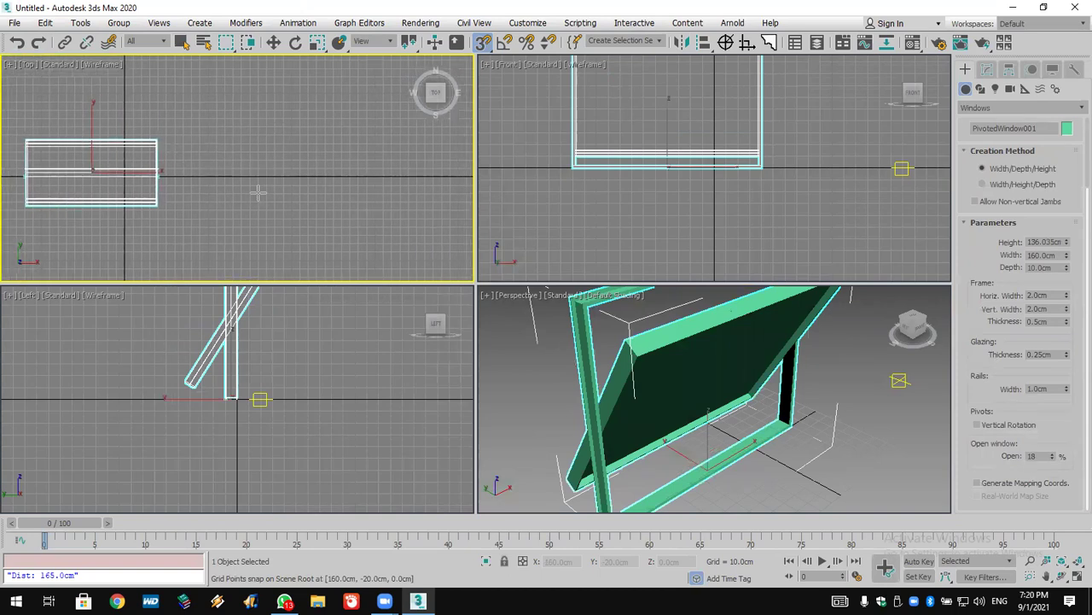
{"action": "scroll", "coordinate": [962, 180], "scroll_direction": "up", "scroll_amount": 3}
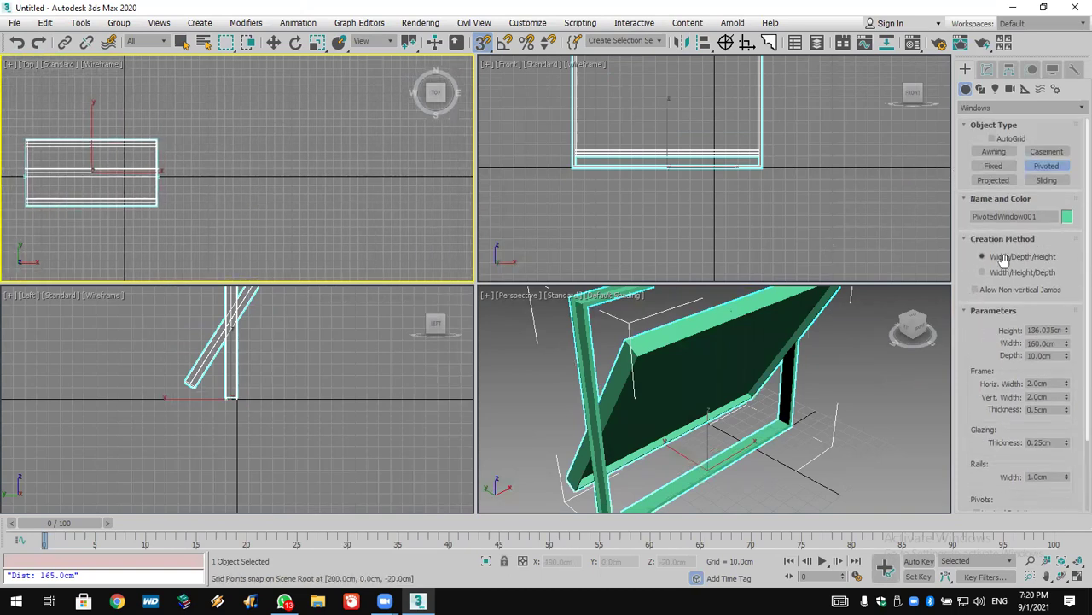
{"action": "left_click", "coordinate": [1047, 180]}
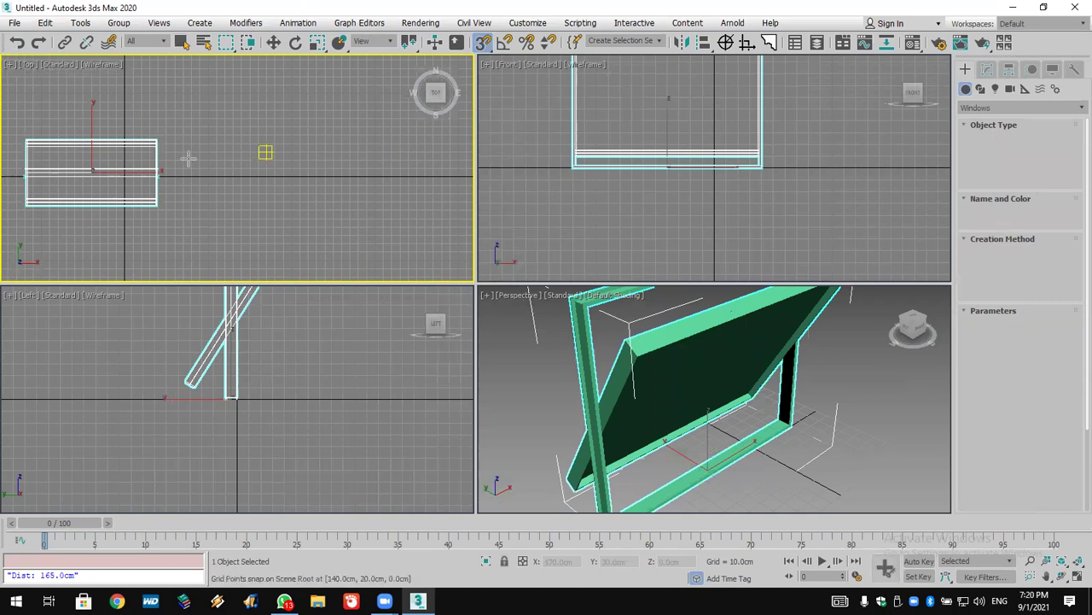
{"action": "left_click_drag", "start_coordinate": [204, 176], "coordinate": [332, 176]}
{"action": "left_click", "coordinate": [332, 167]}
{"action": "left_click", "coordinate": [311, 58]}
Step: Create a Projected window 150 cm wide, 10 cm deep and about 118 cm high beside the sliding window in the Top view
{"action": "left_click", "coordinate": [993, 180]}
{"action": "middle_click_drag", "start_coordinate": [424, 235], "coordinate": [253, 237]}
{"action": "left_click_drag", "start_coordinate": [203, 181], "coordinate": [319, 182]}
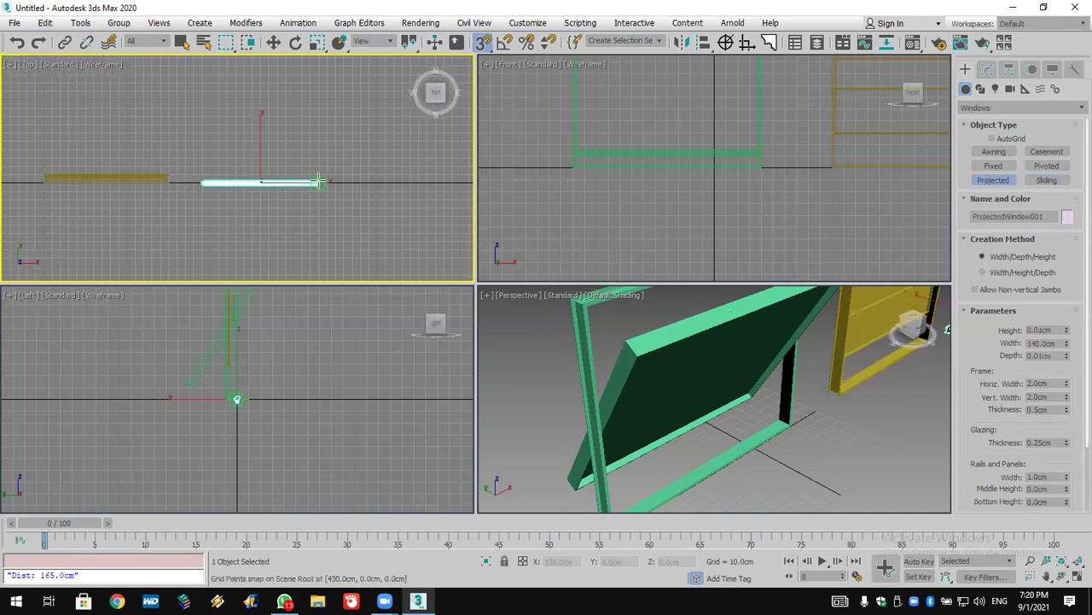
{"action": "right_click", "coordinate": [318, 182]}
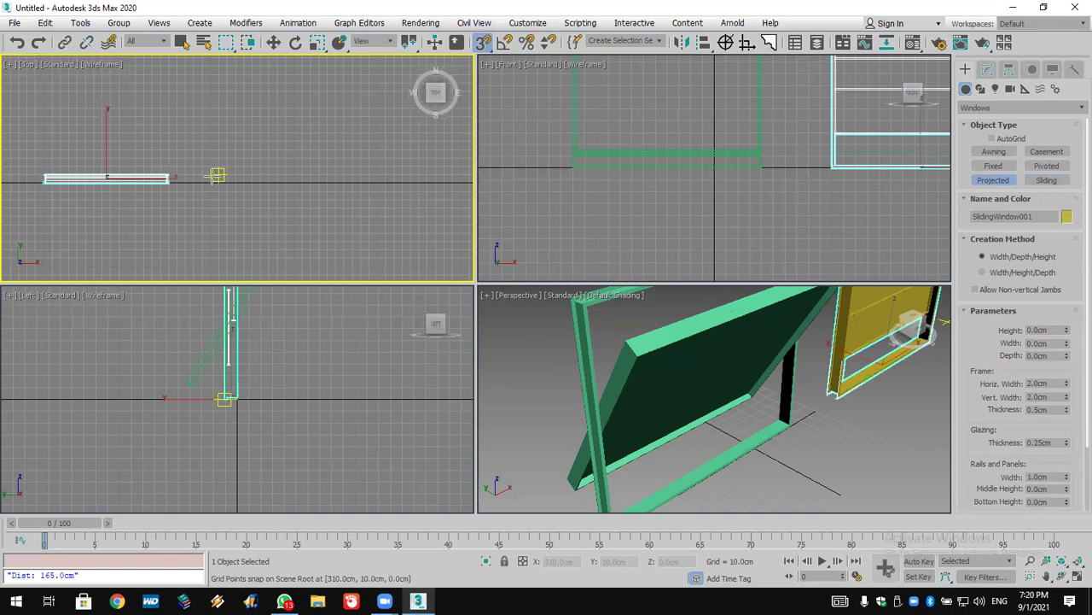
{"action": "left_click_drag", "start_coordinate": [209, 182], "coordinate": [337, 181]}
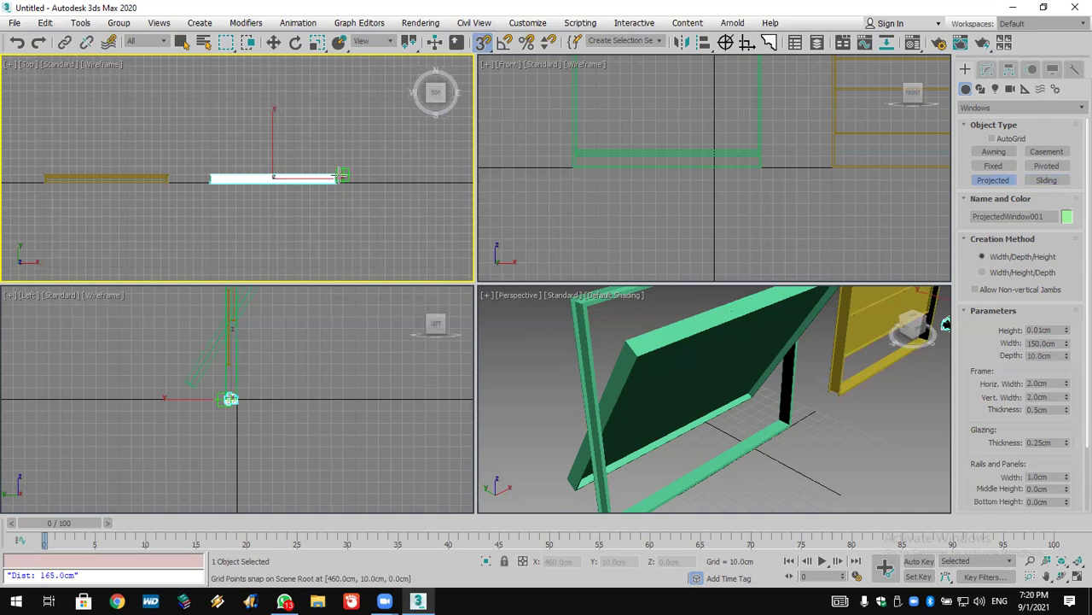
{"action": "left_click", "coordinate": [339, 175]}
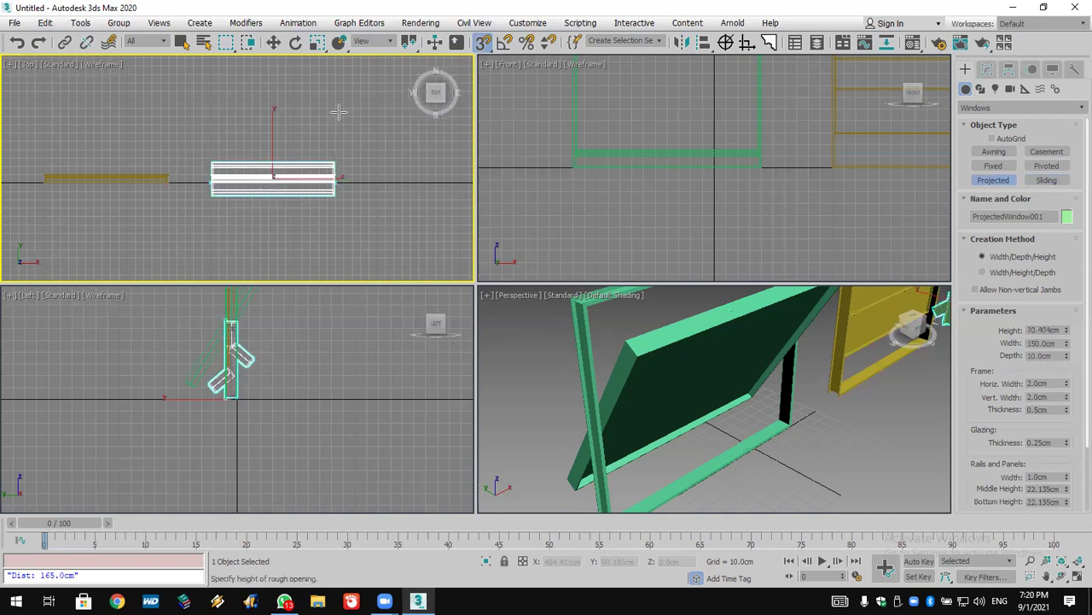
{"action": "left_click", "coordinate": [334, 77]}
{"action": "scroll", "coordinate": [663, 336], "scroll_direction": "down", "scroll_amount": 5}
{"action": "middle_click_drag", "start_coordinate": [663, 335], "coordinate": [598, 346], "text": "alt"}
Step: Create a Fixed window 150 cm wide, 10 cm deep and about 144 cm high beside the projected window in the Top view
{"action": "left_click", "coordinate": [993, 165]}
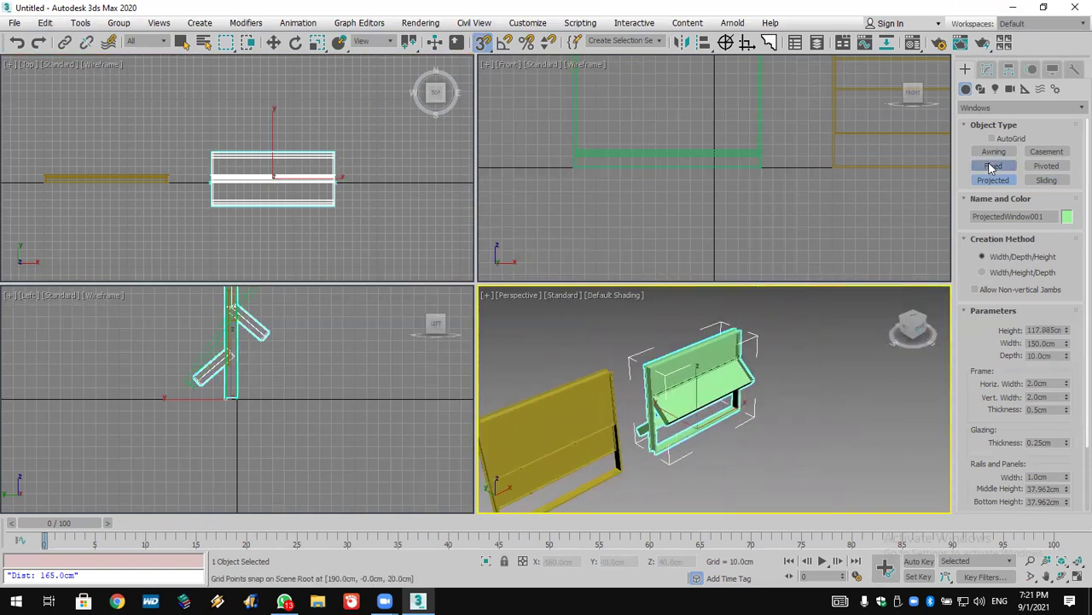
{"action": "middle_click_drag", "start_coordinate": [346, 239], "coordinate": [152, 225]}
{"action": "left_click_drag", "start_coordinate": [180, 171], "coordinate": [309, 171]}
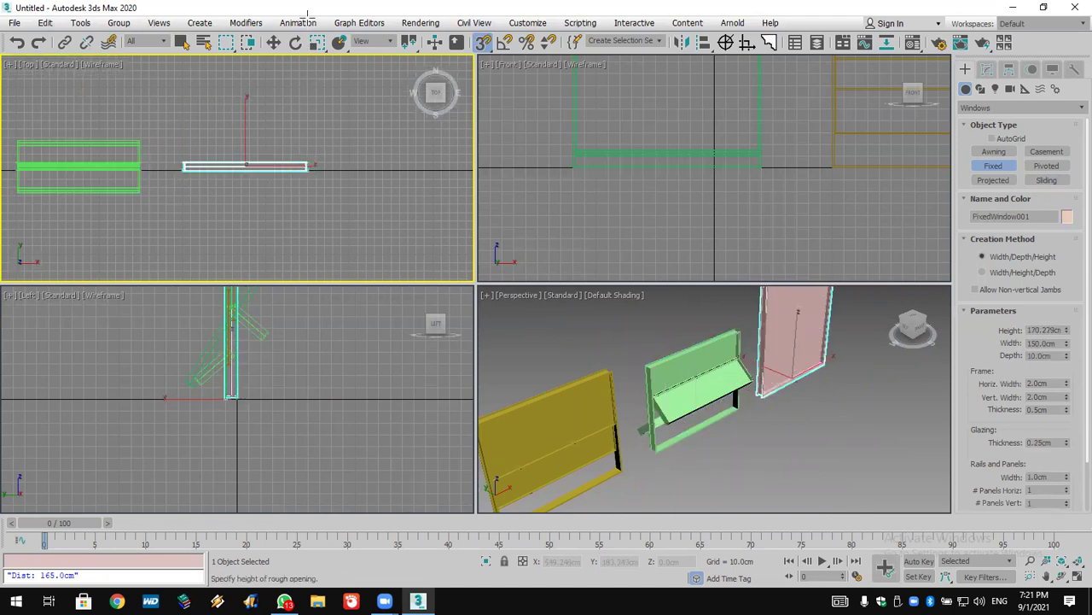
{"action": "left_click", "coordinate": [314, 42]}
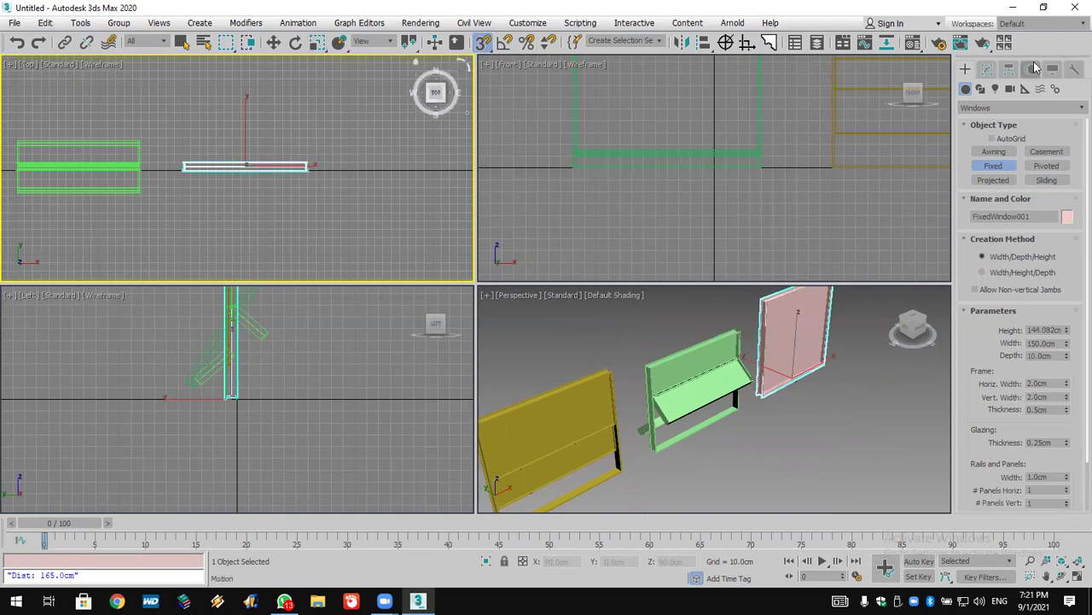
Step: Create a Casement window 130 cm wide, 10 cm deep and about 127 cm high beside the fixed window in the Top view
{"action": "left_click", "coordinate": [1055, 152]}
{"action": "middle_click_drag", "start_coordinate": [383, 173], "coordinate": [195, 173]}
{"action": "left_click_drag", "start_coordinate": [195, 173], "coordinate": [307, 171]}
{"action": "left_click", "coordinate": [309, 169]}
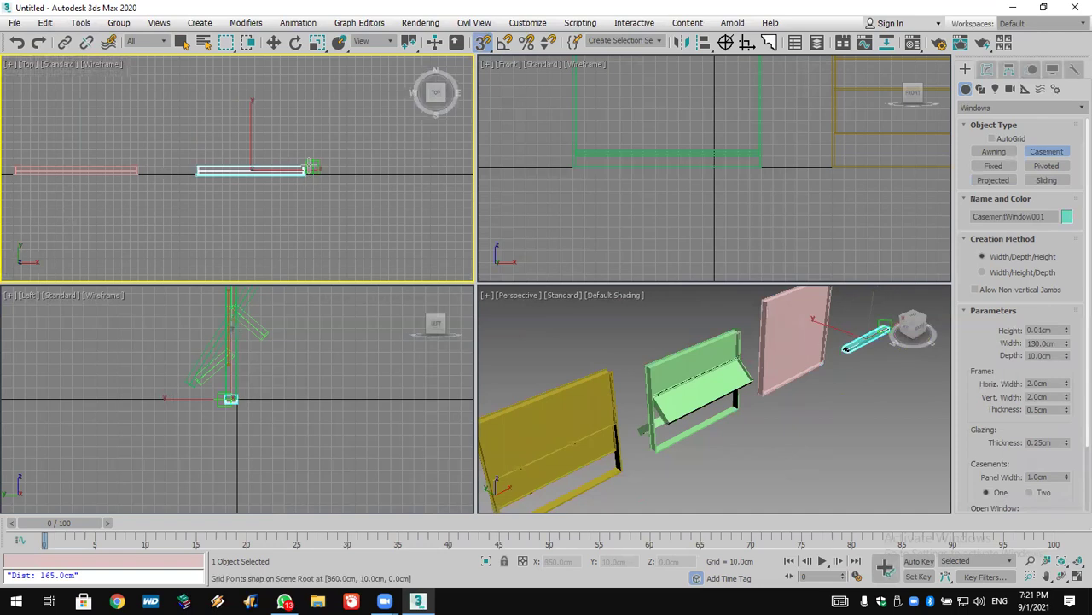
{"action": "left_click", "coordinate": [427, 86]}
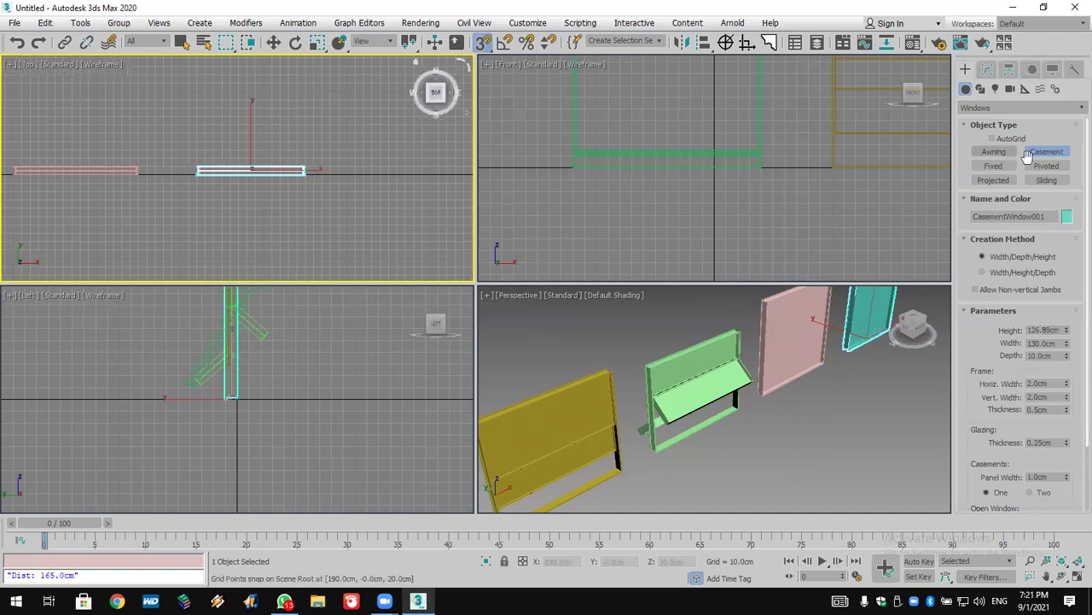
Step: Create an Awning window 140 cm wide, 10 cm deep and about 134 cm high beside the casement window in the Top view
{"action": "left_click", "coordinate": [993, 151]}
{"action": "left_click_drag", "start_coordinate": [329, 174], "coordinate": [445, 173]}
{"action": "left_click", "coordinate": [445, 168]}
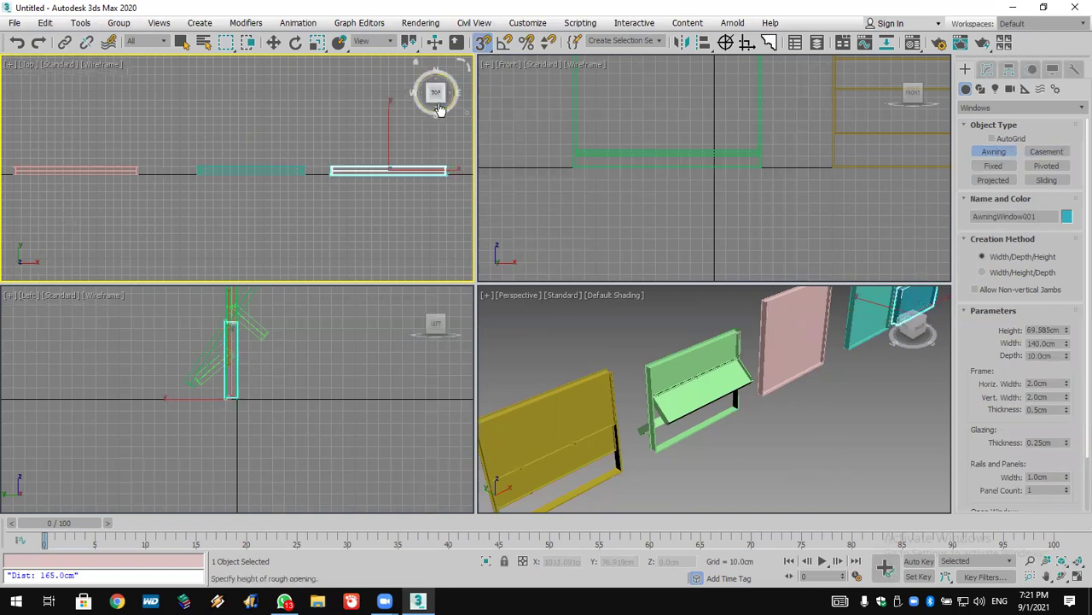
{"action": "left_click_drag", "start_coordinate": [437, 89], "coordinate": [404, 131]}
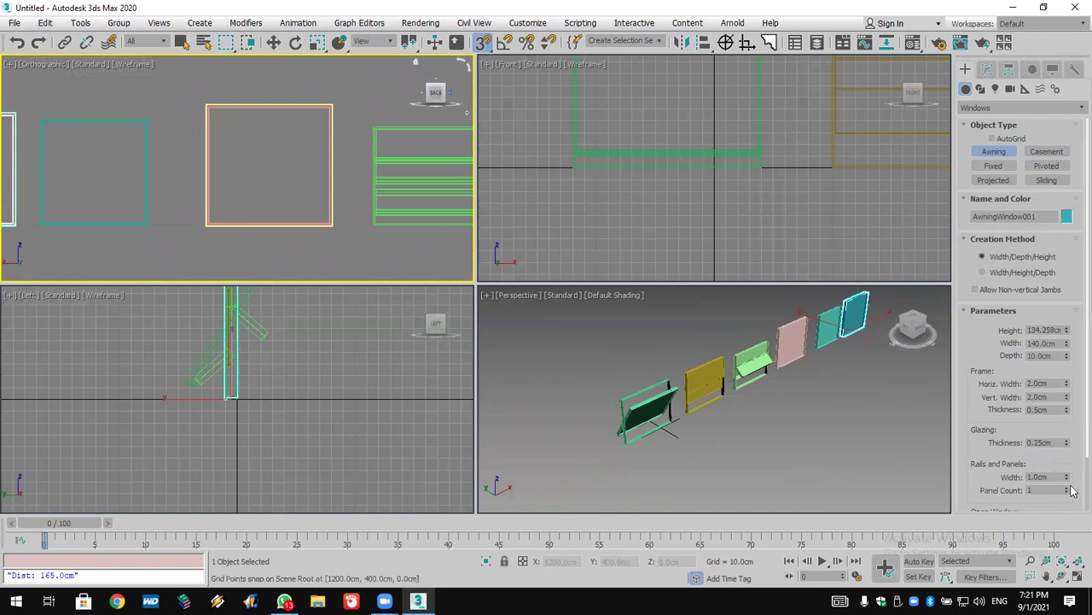
{"action": "scroll", "coordinate": [227, 208], "scroll_direction": "down", "scroll_amount": 3}
{"action": "middle_click_drag", "start_coordinate": [227, 207], "coordinate": [287, 214]}
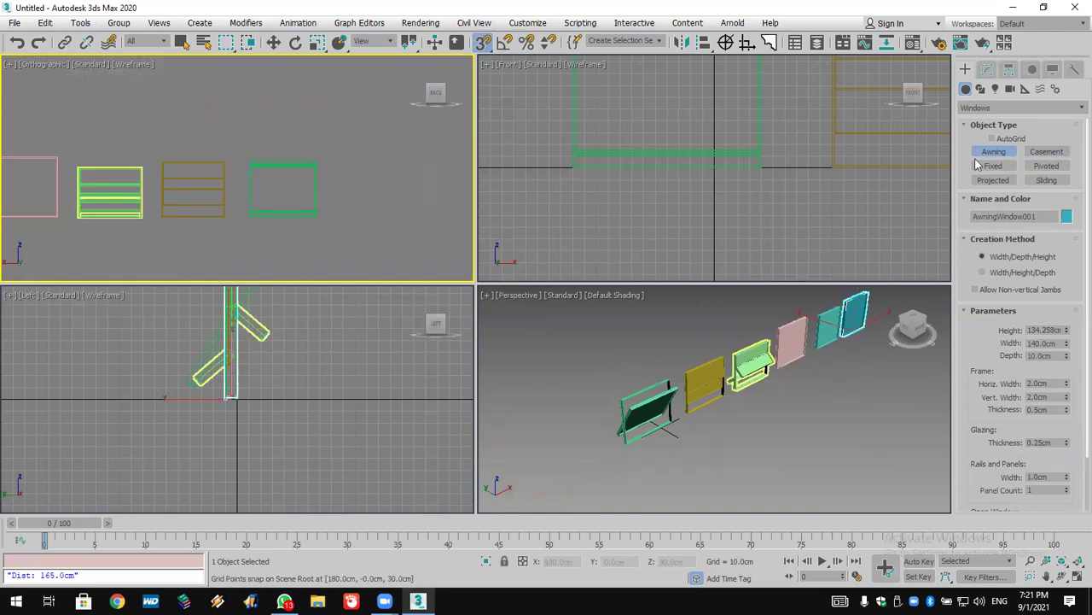
{"action": "left_click", "coordinate": [1000, 108]}
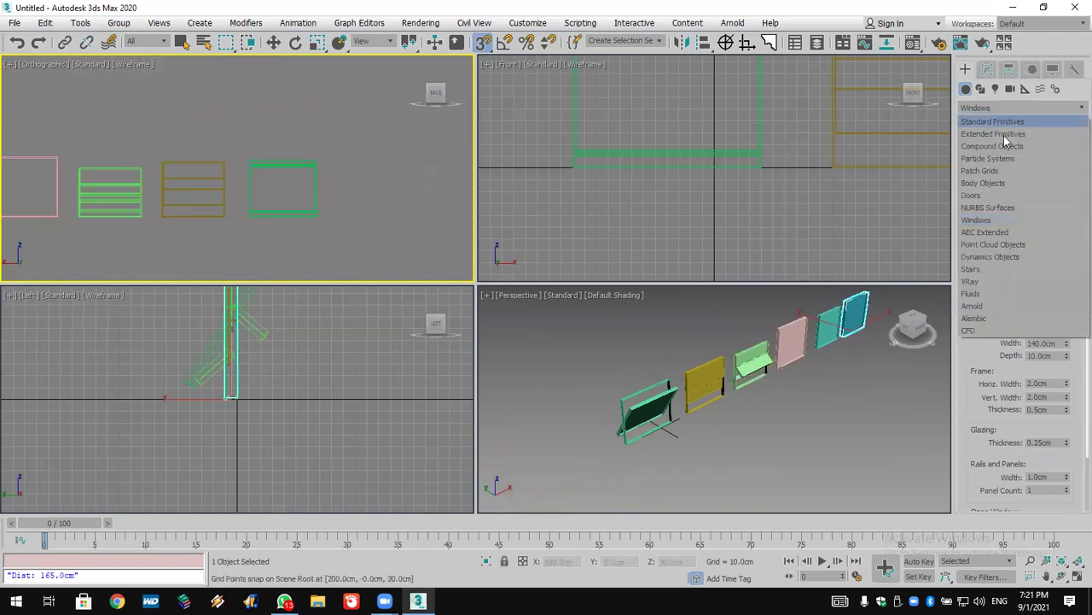
{"action": "left_click", "coordinate": [1000, 196]}
{"action": "middle_click_drag", "start_coordinate": [337, 214], "coordinate": [198, 197]}
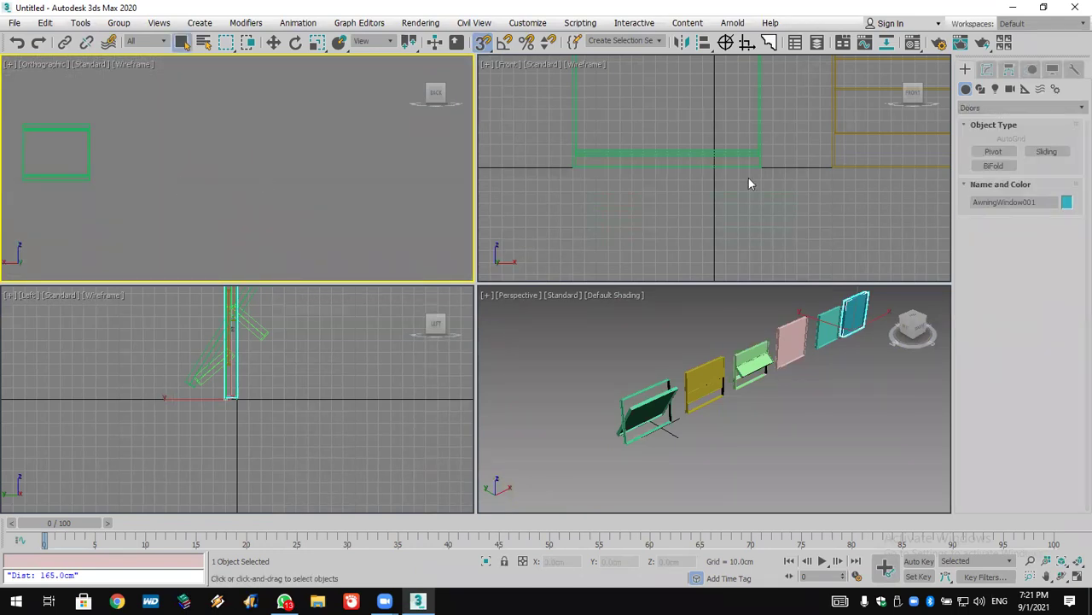
{"action": "left_click", "coordinate": [994, 151]}
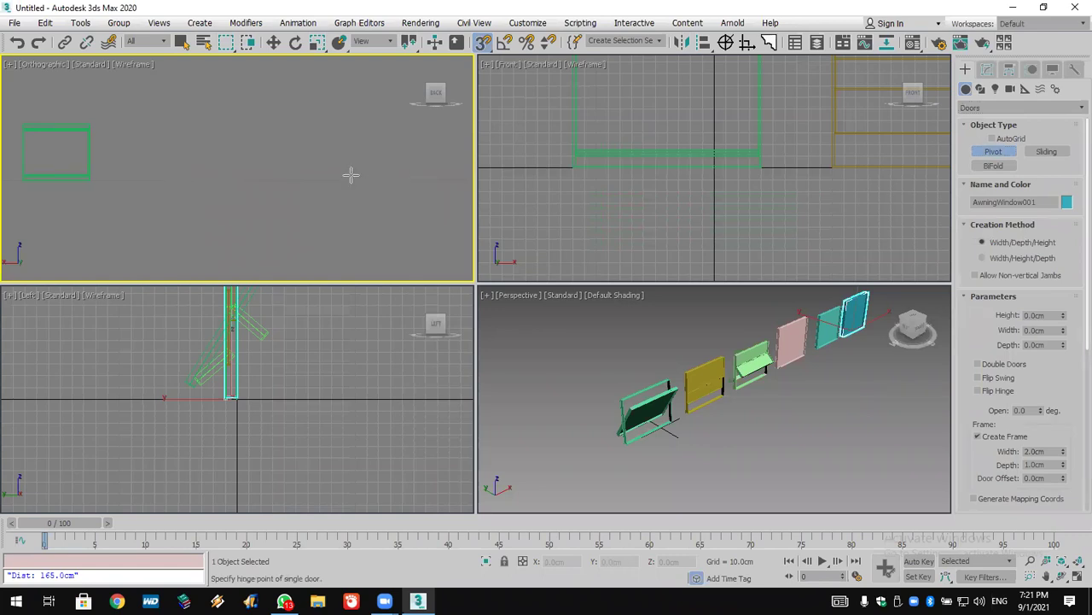
{"action": "scroll", "coordinate": [351, 174], "scroll_direction": "down", "scroll_amount": 3}
{"action": "right_click", "coordinate": [323, 177]}
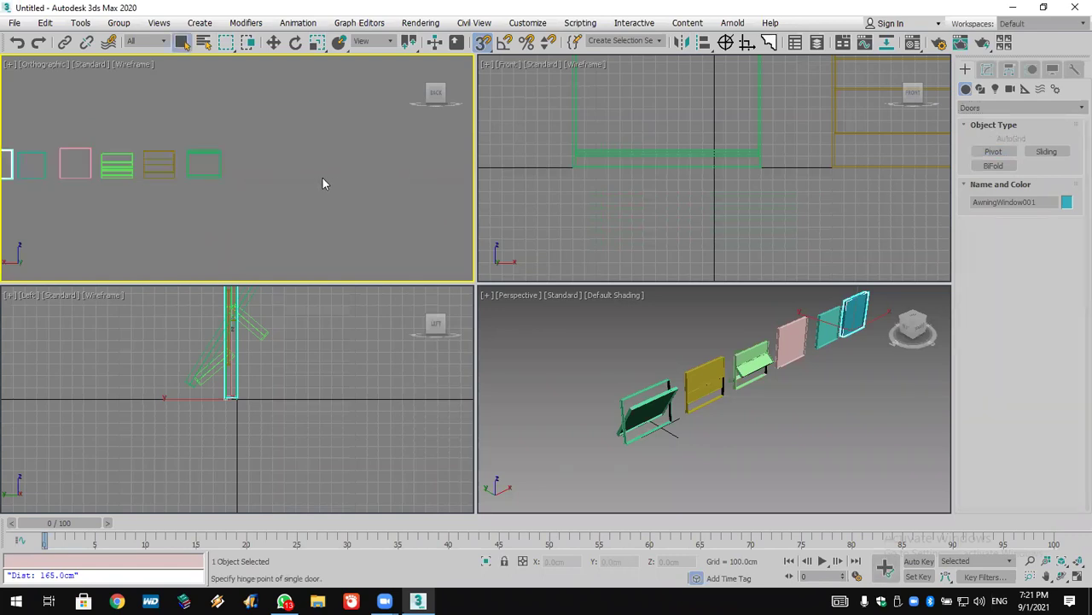
{"action": "left_click", "coordinate": [322, 177]}
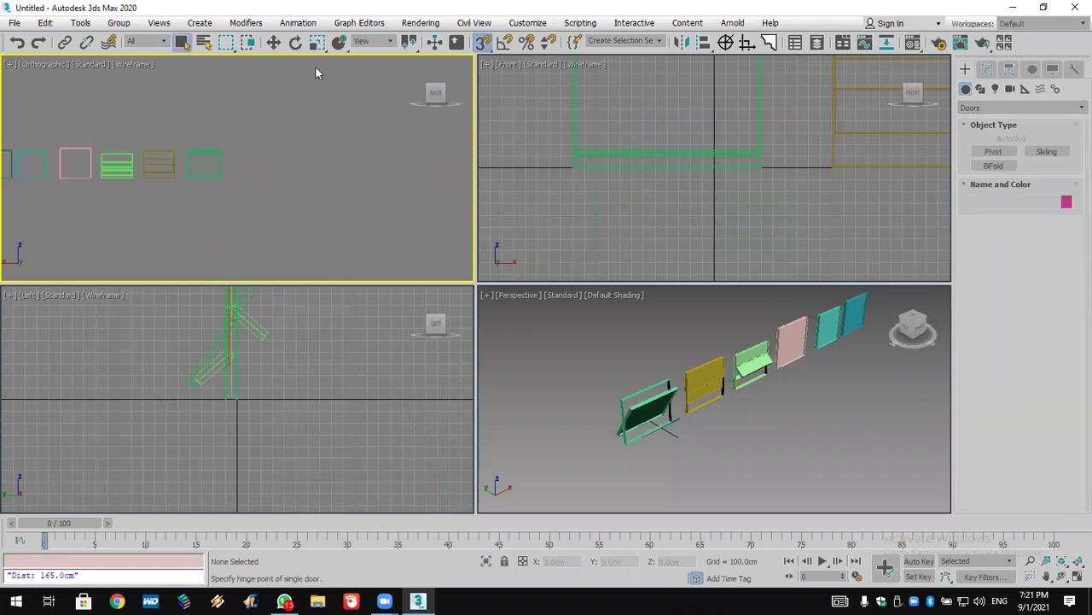
{"action": "left_click", "coordinate": [994, 152]}
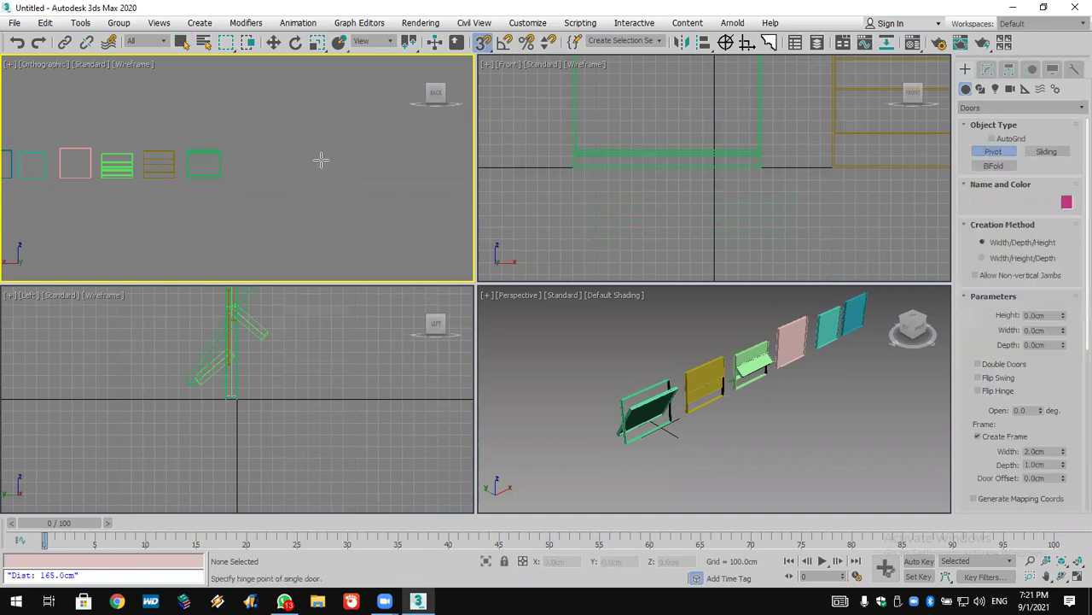
{"action": "right_click", "coordinate": [435, 179]}
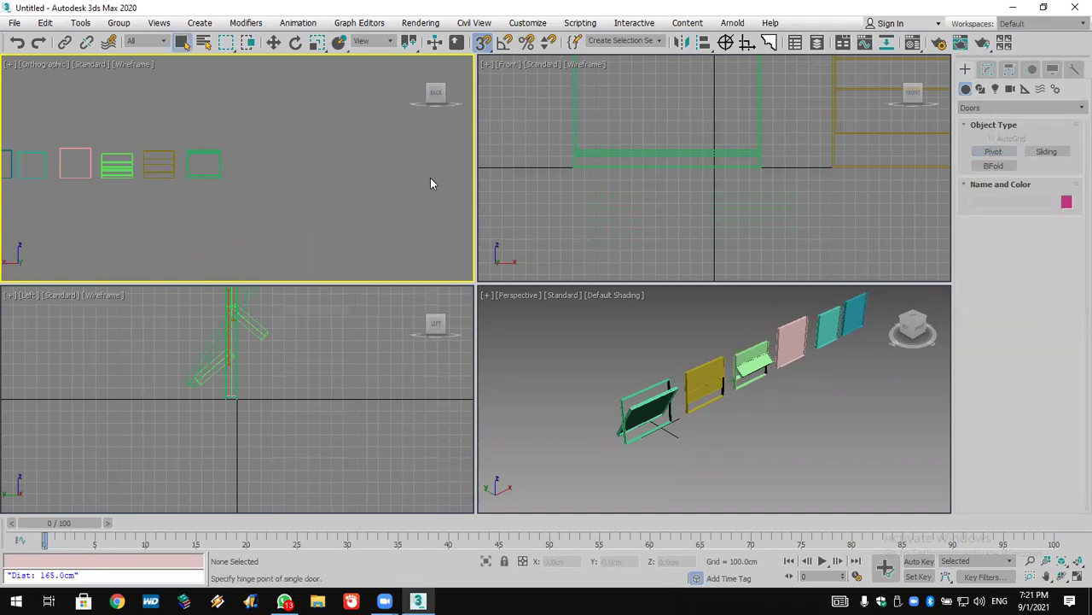
Step: Start a new empty scene, discarding the row of windows
{"action": "left_click", "coordinate": [14, 22]}
{"action": "left_click", "coordinate": [29, 60]}
{"action": "left_click", "coordinate": [525, 324]}
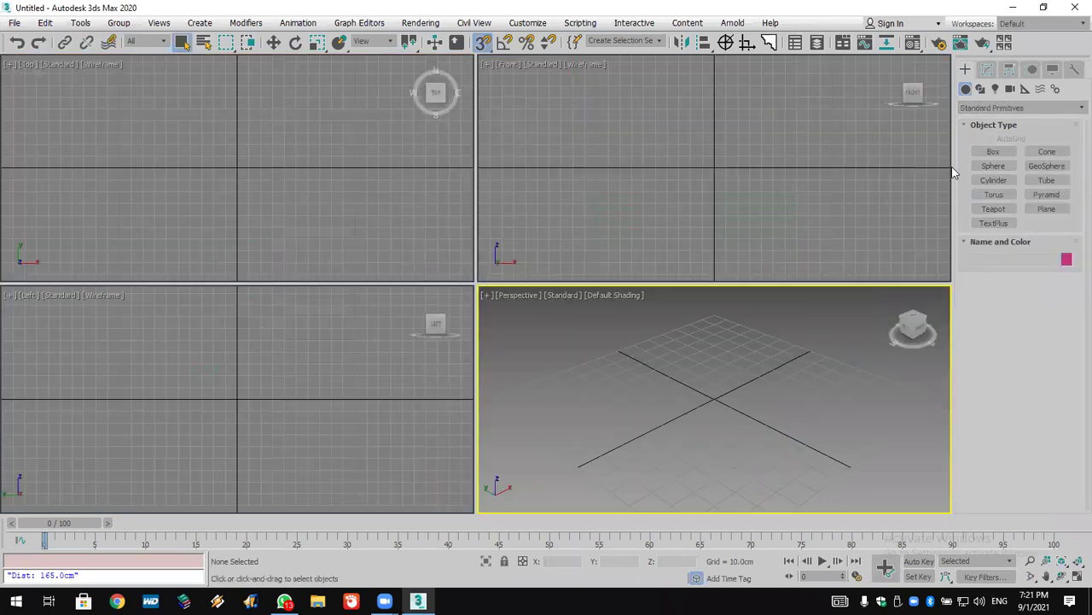
Step: Create a Pivot door 160 cm wide along the horizontal axis across the origin in the Top view
{"action": "left_click", "coordinate": [993, 109]}
{"action": "left_click", "coordinate": [1000, 194]}
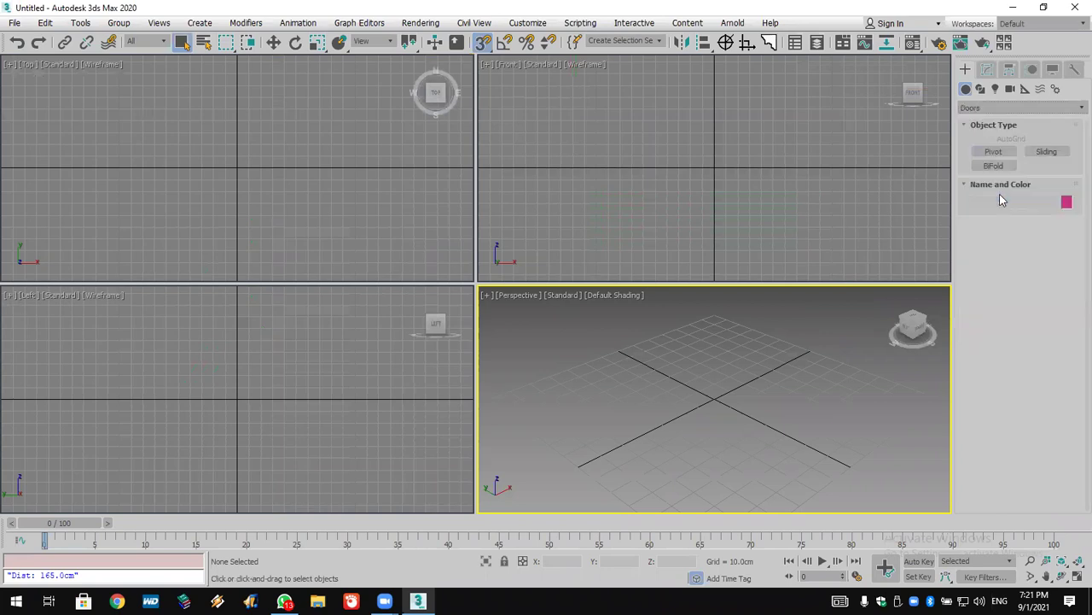
{"action": "left_click", "coordinate": [995, 152]}
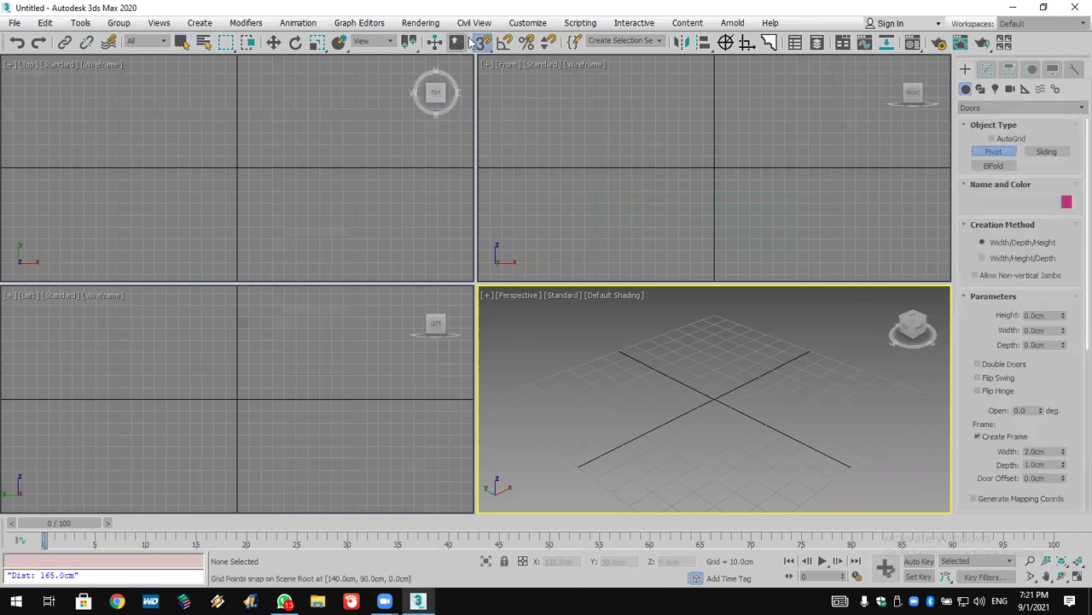
{"action": "left_click_drag", "start_coordinate": [139, 165], "coordinate": [316, 166]}
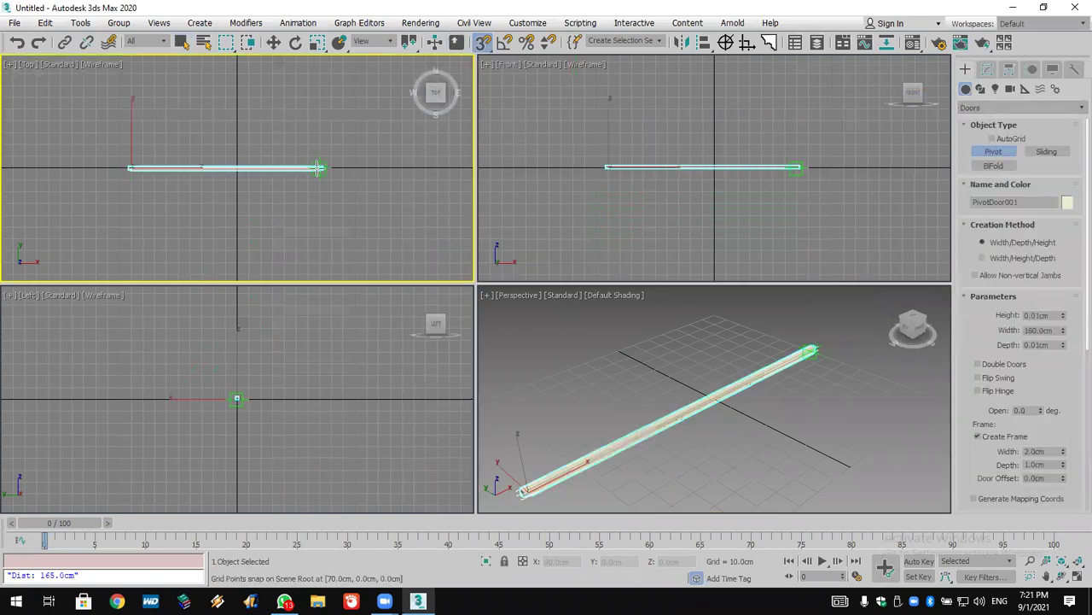
{"action": "left_click", "coordinate": [319, 158]}
{"action": "left_click", "coordinate": [309, 8]}
Step: Create a Sliding door 140 cm wide, 10 cm deep and about 141 cm high beside the pivot door in the Top view
{"action": "left_click", "coordinate": [1046, 151]}
{"action": "middle_click_drag", "start_coordinate": [338, 204], "coordinate": [128, 220]}
{"action": "left_click_drag", "start_coordinate": [165, 182], "coordinate": [335, 180]}
{"action": "left_click", "coordinate": [336, 167]}
{"action": "left_click", "coordinate": [307, 12]}
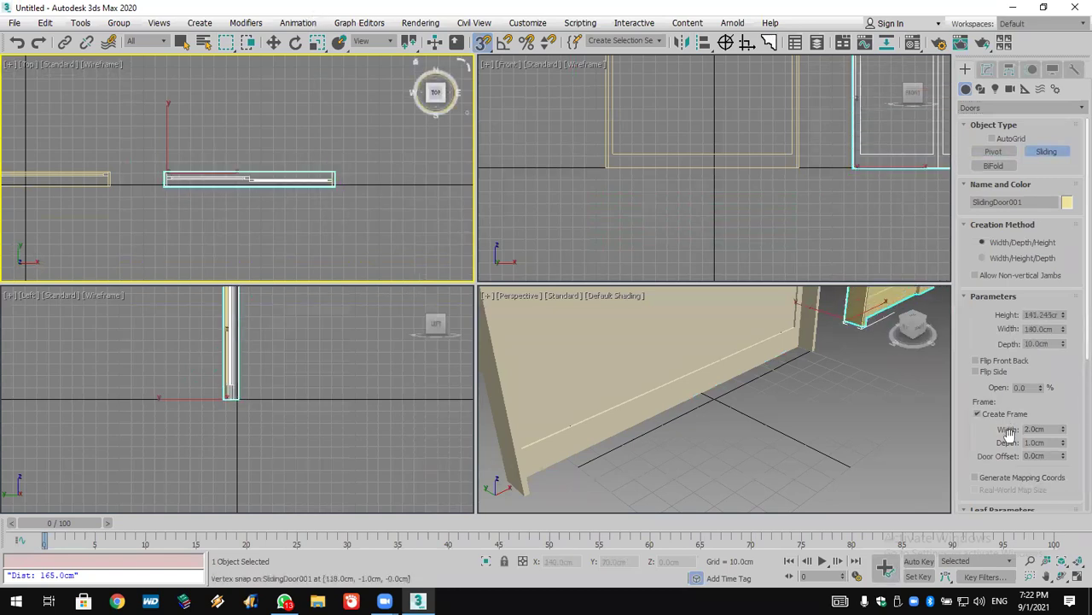
{"action": "scroll", "coordinate": [815, 416], "scroll_direction": "down", "scroll_amount": 5}
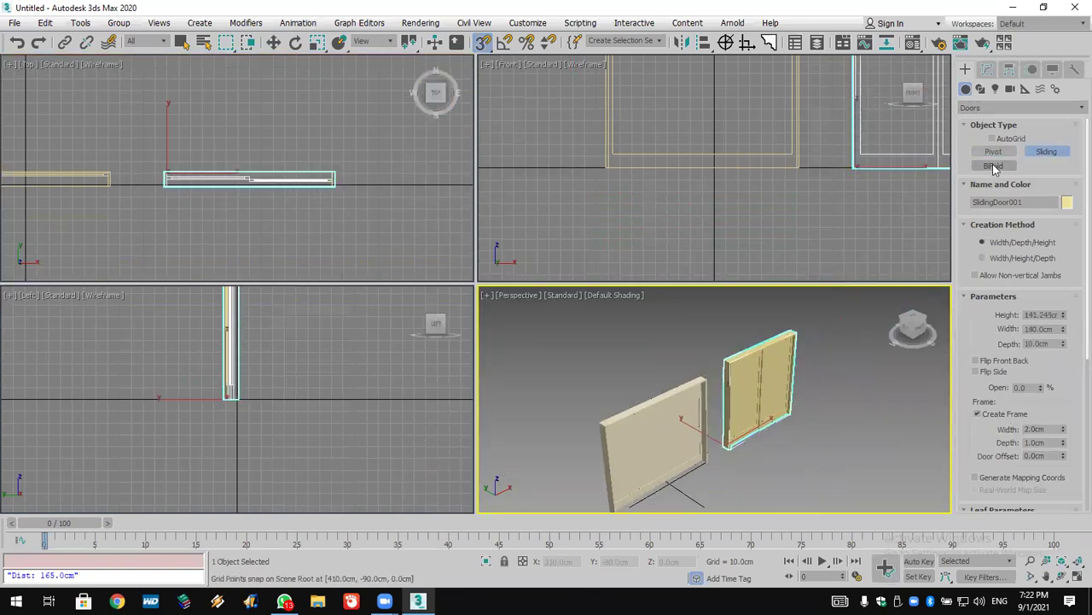
Step: Create a BiFold door 120 cm wide, 10 cm deep and about 149 cm high beside the sliding door in the Top view
{"action": "middle_click_drag", "start_coordinate": [241, 229], "coordinate": [0, 228]}
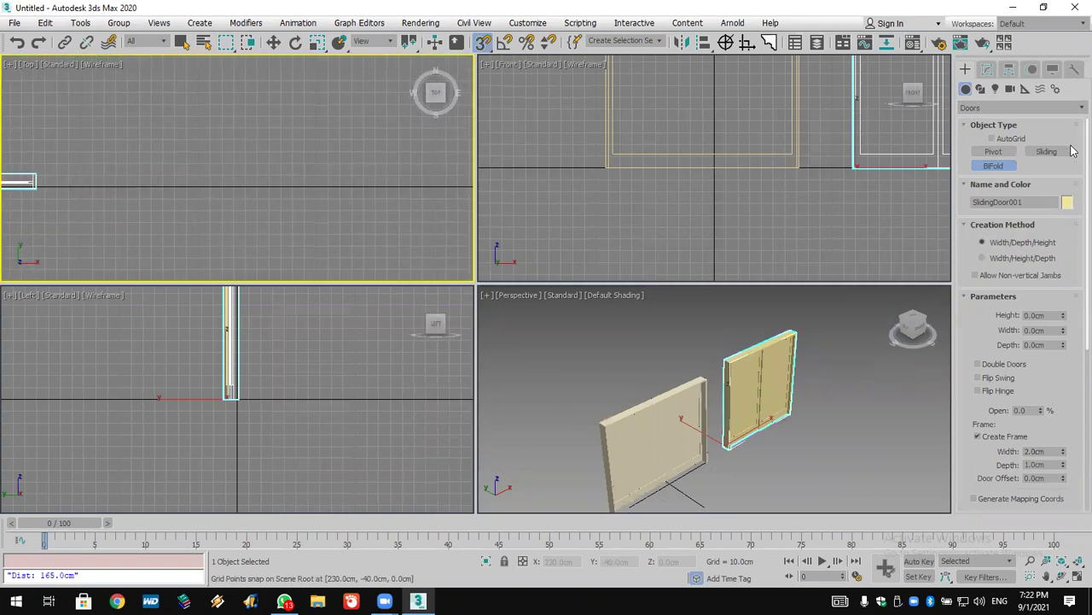
{"action": "left_click_drag", "start_coordinate": [103, 186], "coordinate": [247, 186]}
{"action": "left_click", "coordinate": [247, 175]}
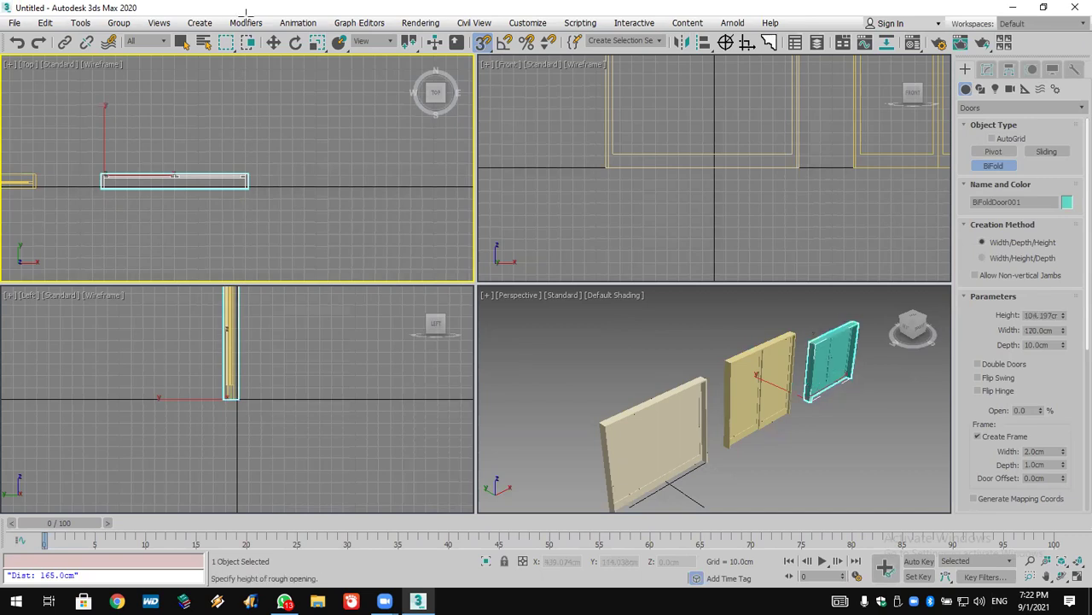
{"action": "left_click", "coordinate": [305, 69]}
{"action": "middle_click_drag", "start_coordinate": [887, 487], "coordinate": [859, 458]}
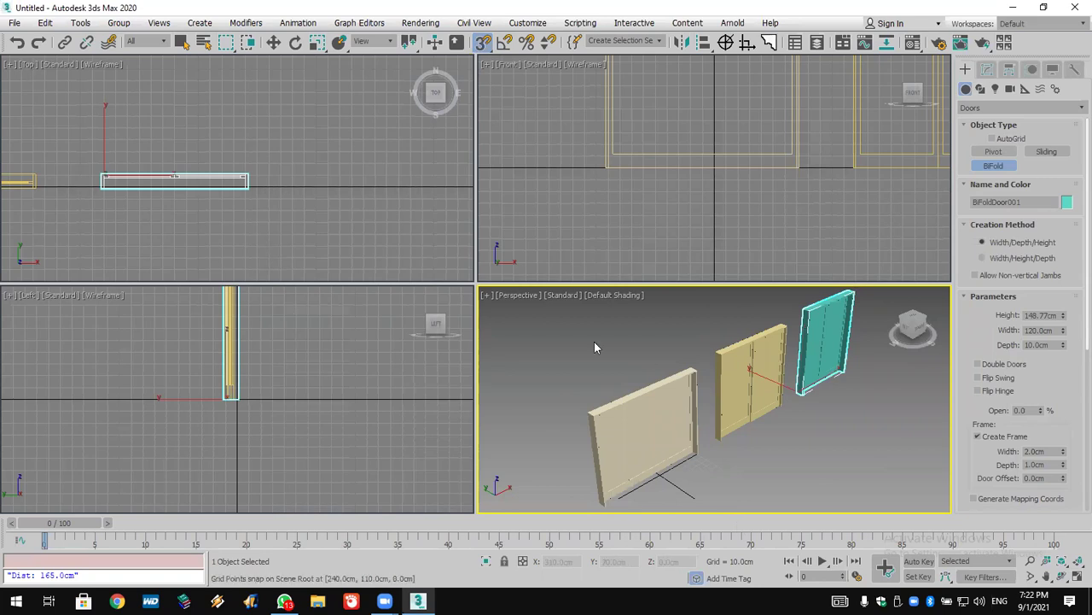
Step: Start a new empty scene, discarding the three doors
{"action": "key", "text": "ctrl+n"}
{"action": "left_click", "coordinate": [546, 317]}
{"action": "left_click", "coordinate": [512, 323]}
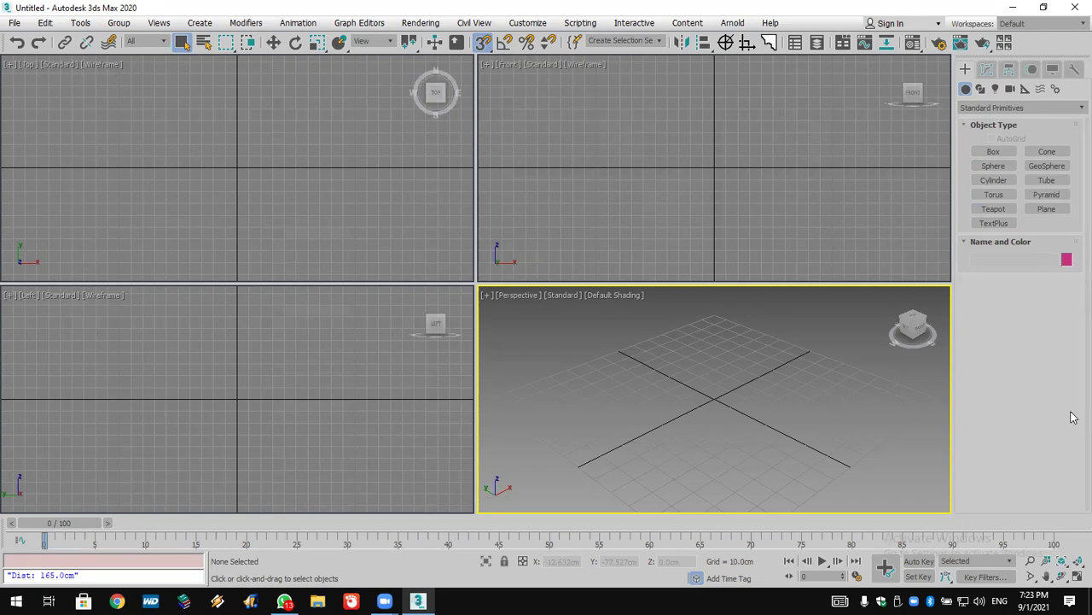
Step: Turn off snapping and create a sphere with a radius of about 29 cm near the grid centre in the Perspective view
{"action": "left_click", "coordinate": [999, 107]}
{"action": "left_click", "coordinate": [1000, 106]}
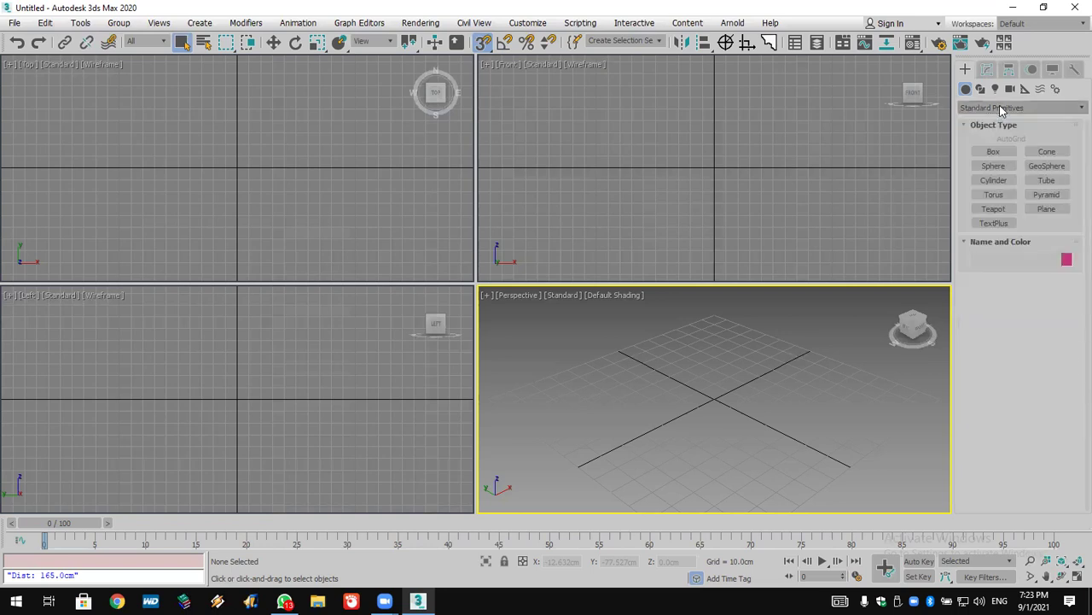
{"action": "left_click", "coordinate": [994, 167]}
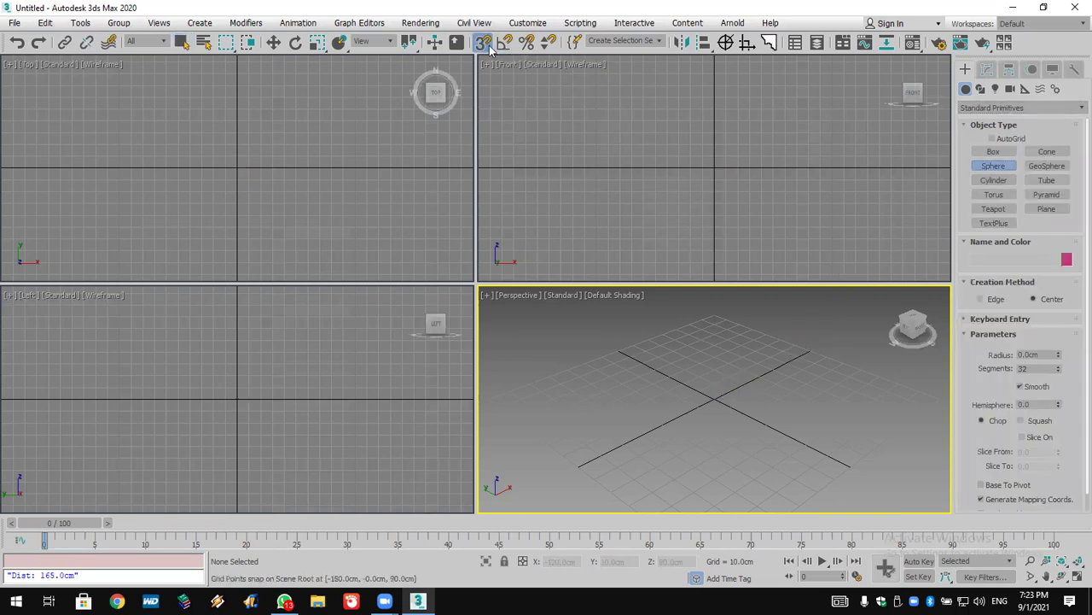
{"action": "left_click_drag", "start_coordinate": [749, 374], "coordinate": [749, 414]}
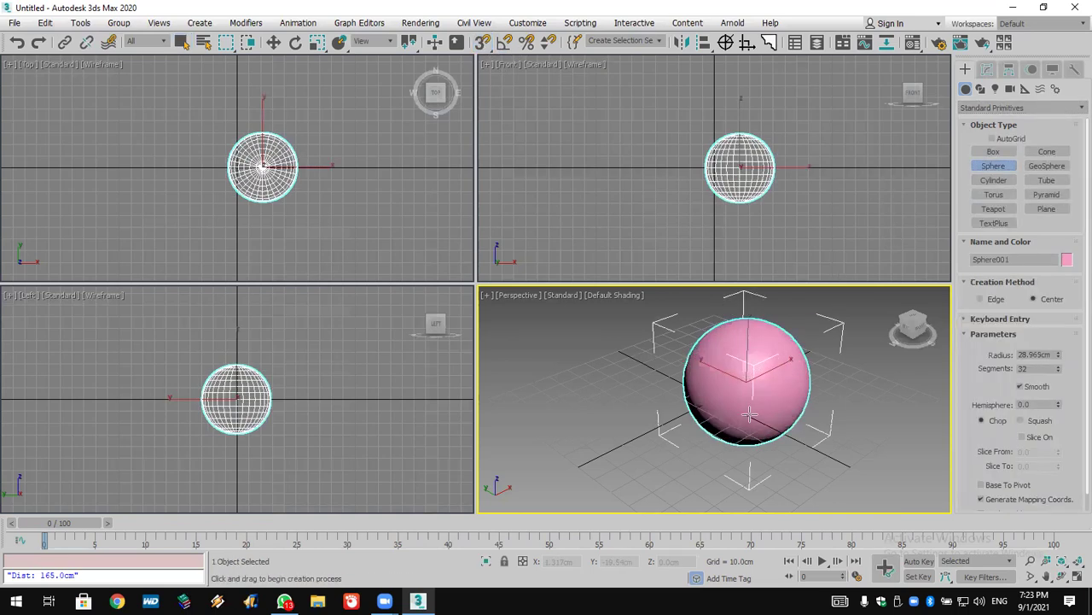
Step: Create a cylinder with a radius of about 14 cm and a height of about 53 cm beside the sphere in the Perspective view
{"action": "left_click", "coordinate": [994, 180]}
{"action": "left_click_drag", "start_coordinate": [613, 452], "coordinate": [647, 457]}
{"action": "left_click", "coordinate": [681, 432]}
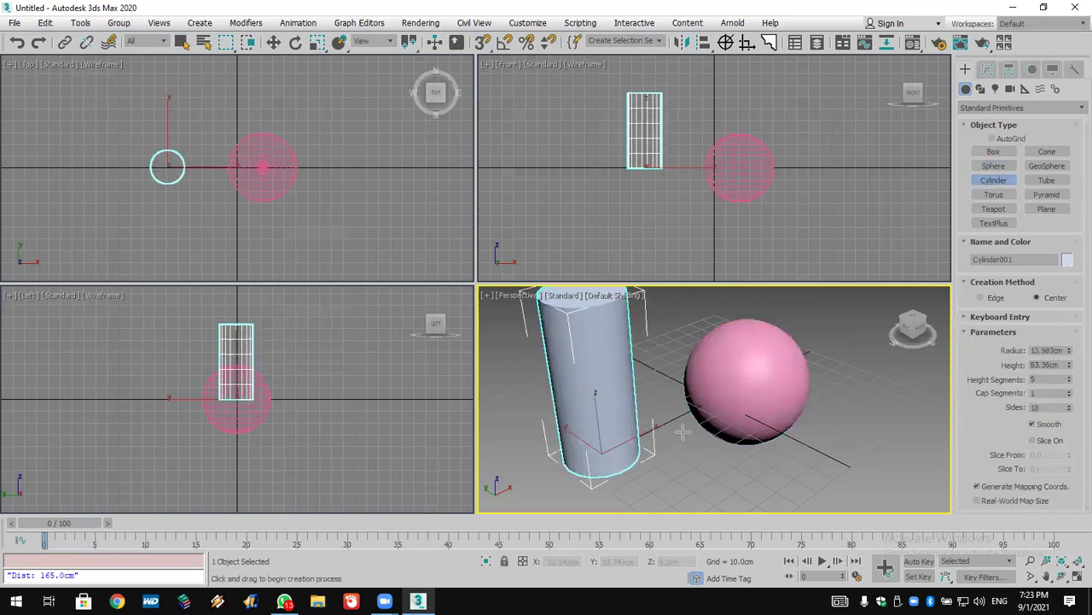
{"action": "right_click", "coordinate": [681, 431]}
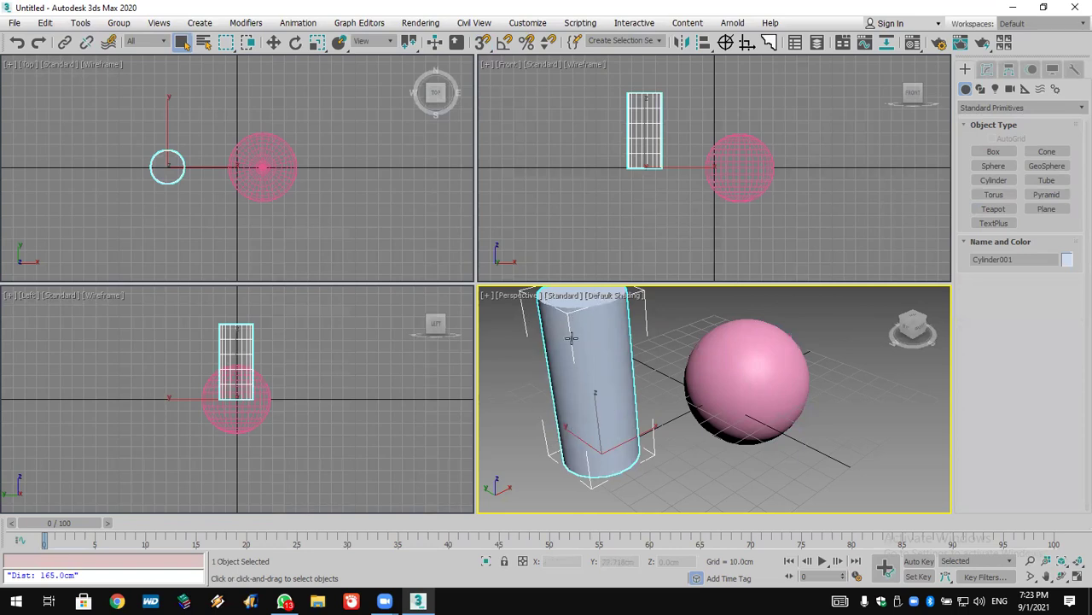
Step: Alternate the selection between the sphere and the cylinder in the Perspective view, ending with the cylinder selected
{"action": "left_click", "coordinate": [753, 355]}
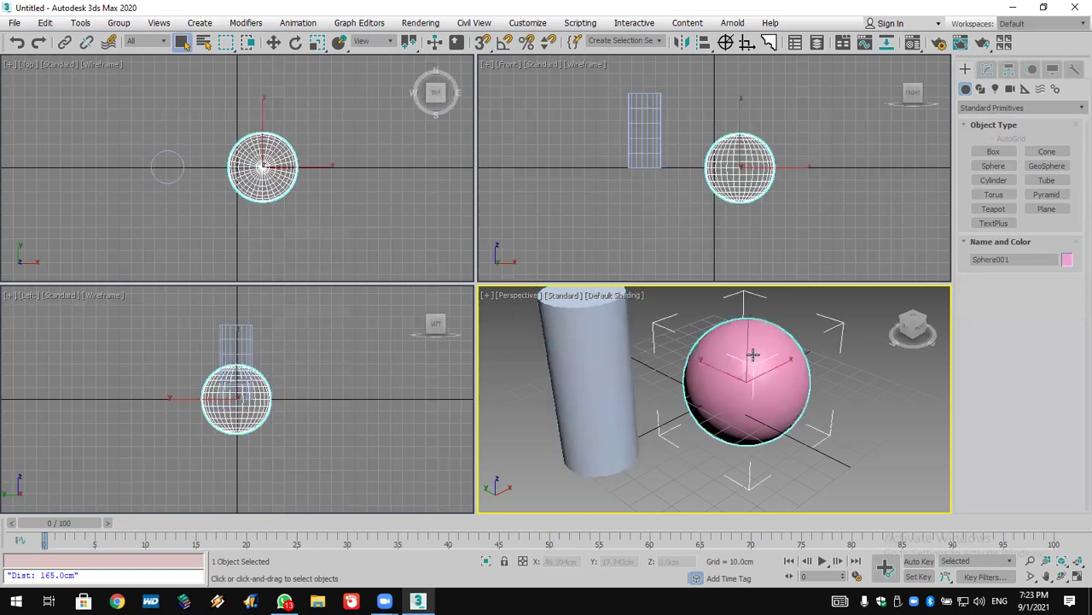
{"action": "left_click", "coordinate": [584, 348]}
{"action": "left_click", "coordinate": [727, 348]}
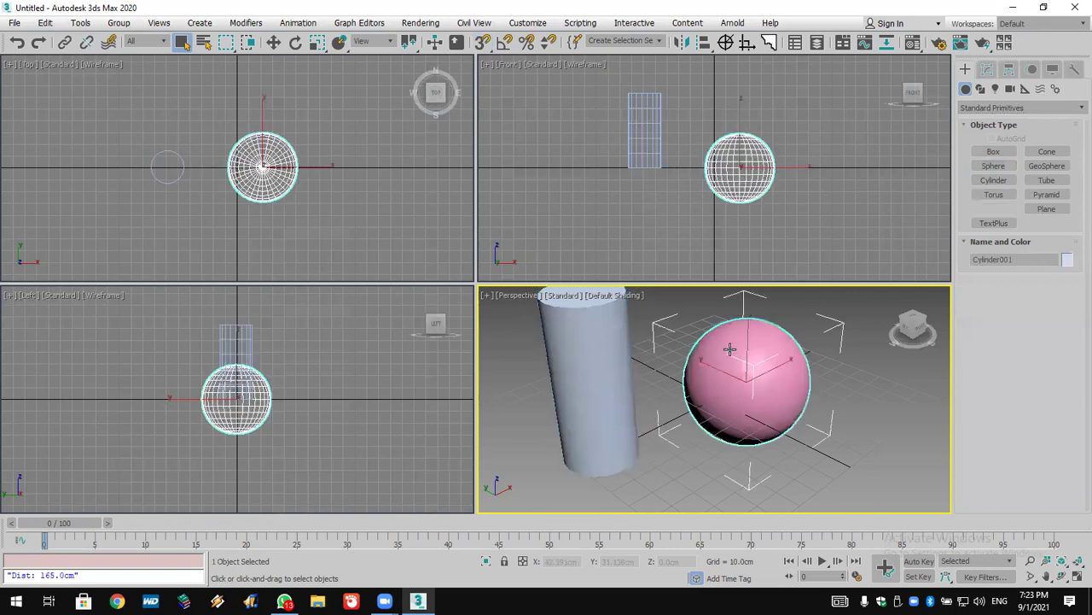
{"action": "left_click", "coordinate": [594, 365]}
{"action": "left_click", "coordinate": [748, 366]}
{"action": "left_click", "coordinate": [597, 368]}
{"action": "left_click", "coordinate": [746, 368]}
{"action": "left_click", "coordinate": [609, 367]}
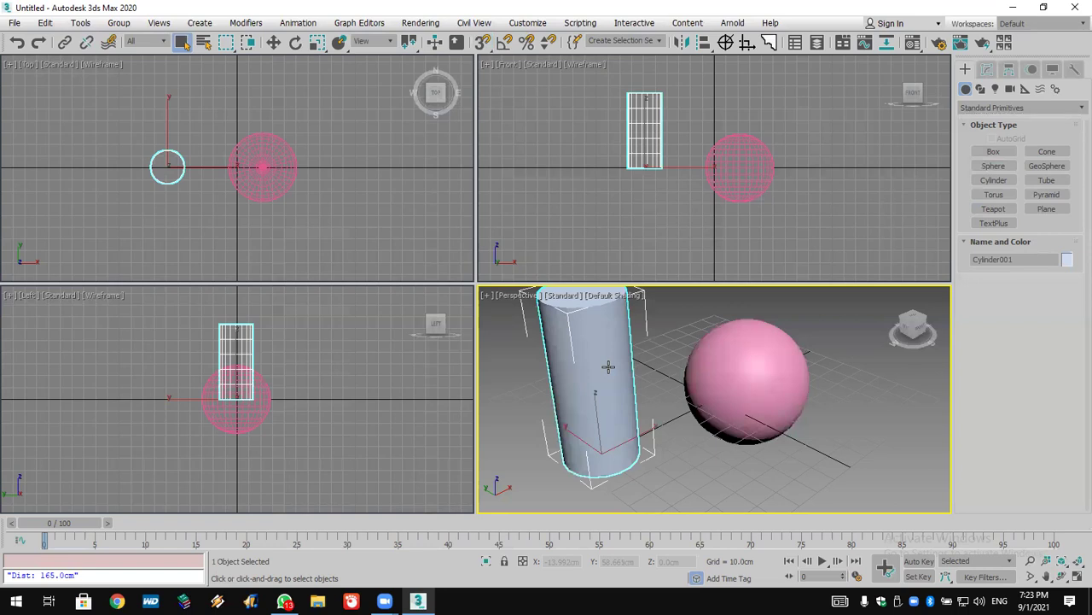
{"action": "middle_click_drag", "start_coordinate": [663, 390], "coordinate": [666, 424], "text": "alt"}
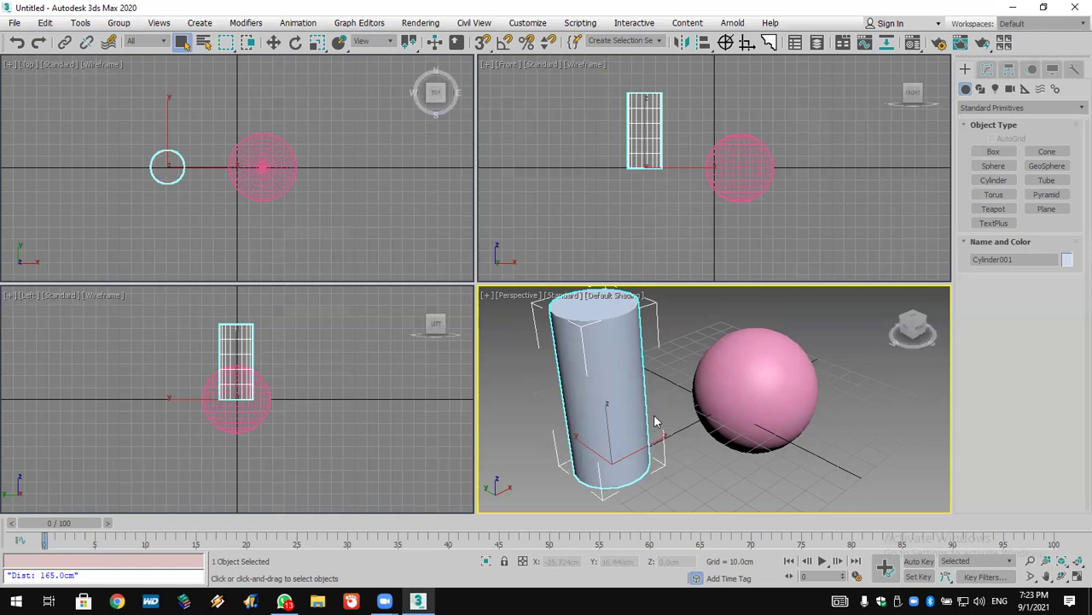
{"action": "middle_click_drag", "start_coordinate": [658, 410], "coordinate": [668, 411], "text": "alt"}
{"action": "left_click", "coordinate": [670, 408]}
{"action": "left_click", "coordinate": [629, 390]}
{"action": "left_click", "coordinate": [779, 393]}
{"action": "left_click", "coordinate": [612, 406]}
{"action": "left_click", "coordinate": [745, 404]}
{"action": "left_click", "coordinate": [585, 407]}
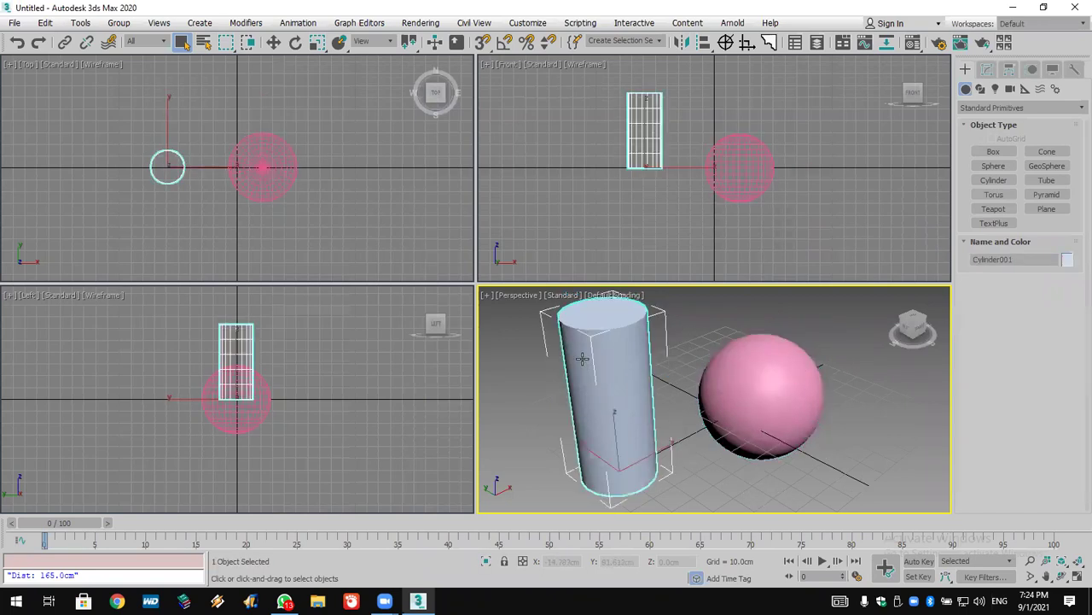
Step: Switch the selection back and forth between the sphere and the cylinder in the Perspective view, ending with nothing selected
{"action": "left_click", "coordinate": [746, 383]}
{"action": "left_click", "coordinate": [588, 385]}
{"action": "left_click", "coordinate": [765, 395]}
{"action": "left_click", "coordinate": [754, 381], "text": "alt"}
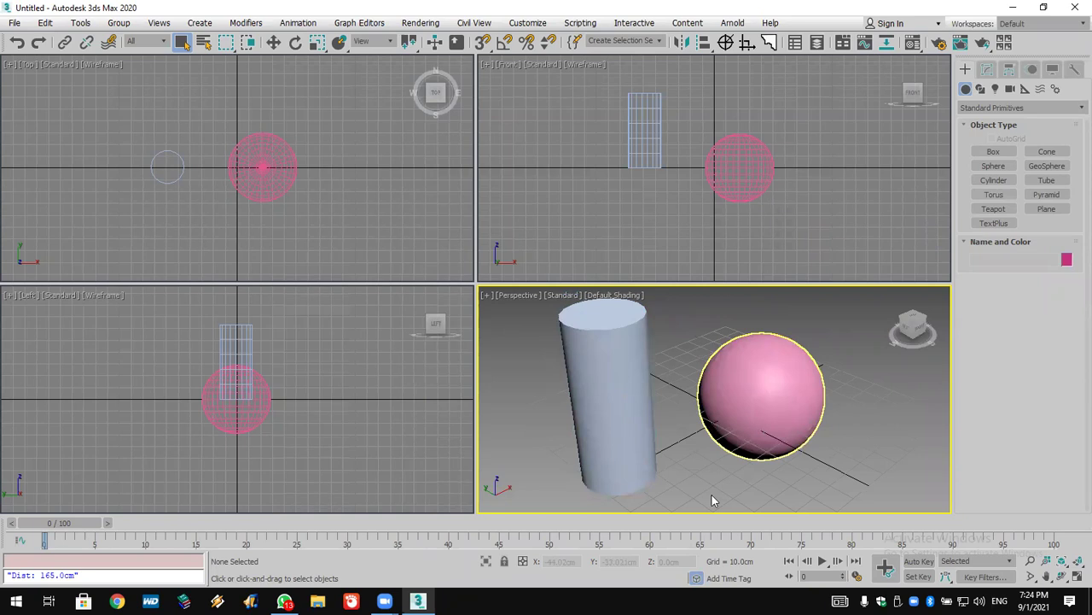
Step: Check the cylinder's vertex and face counts in its object properties
{"action": "left_click", "coordinate": [609, 380]}
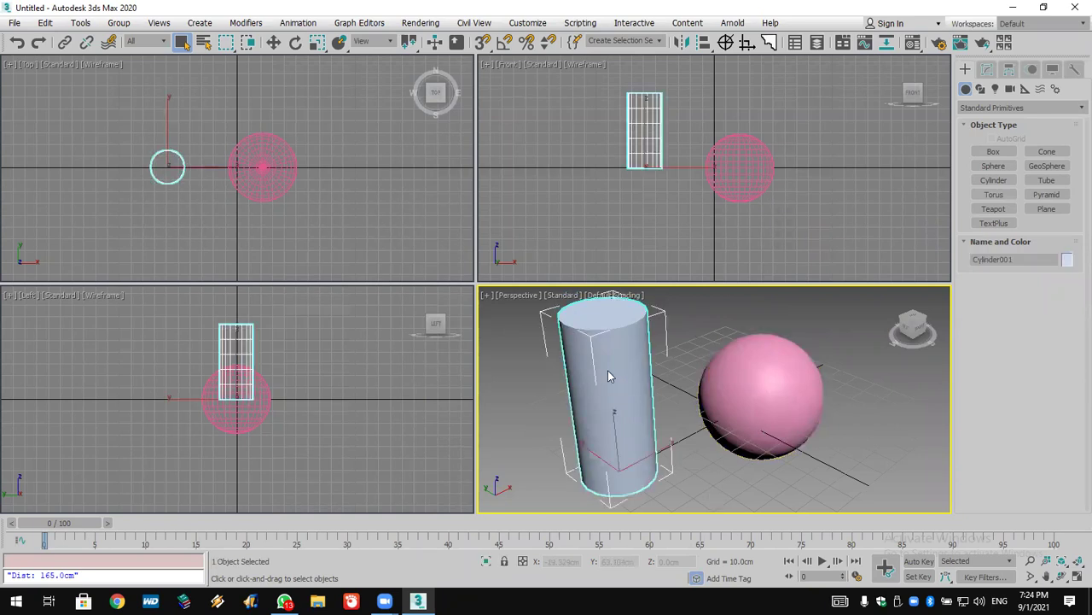
{"action": "right_click", "coordinate": [609, 381]}
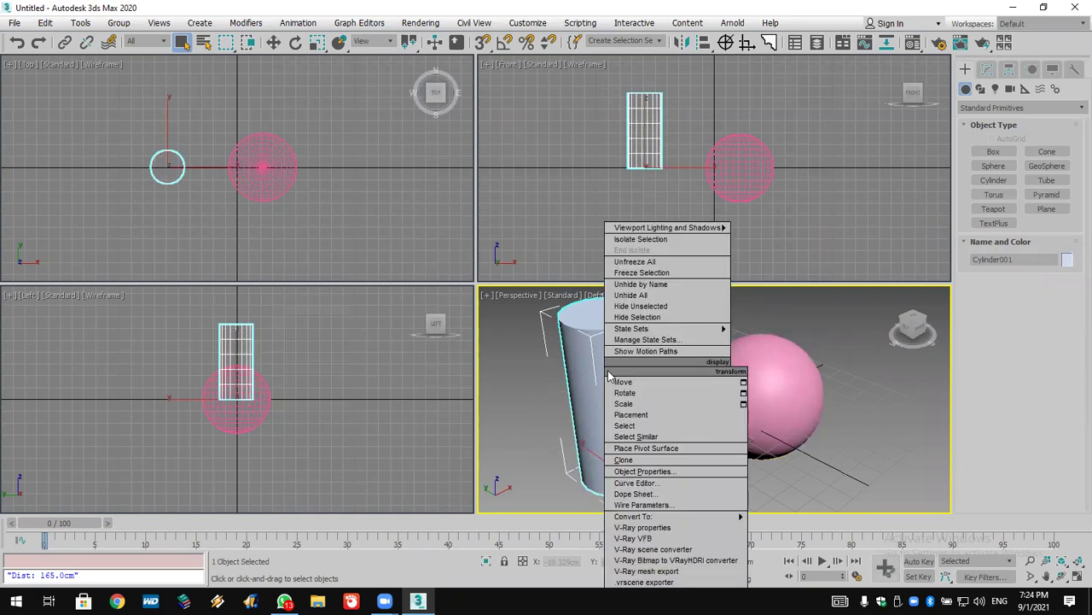
{"action": "left_click", "coordinate": [693, 474]}
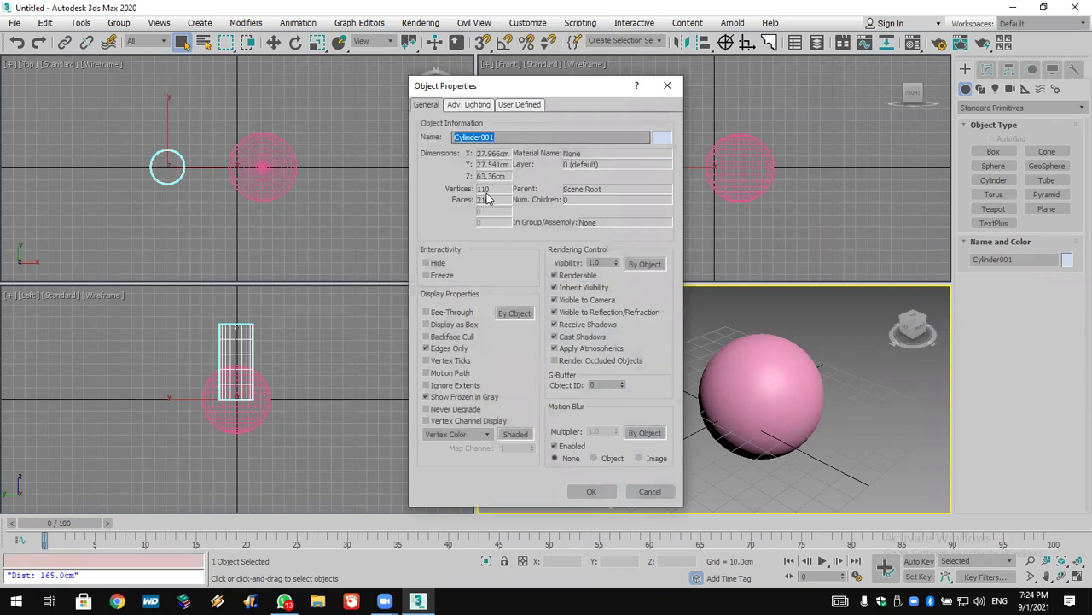
{"action": "left_click", "coordinate": [667, 85]}
Step: Check the sphere's vertex and face counts in its object properties
{"action": "left_click", "coordinate": [741, 405]}
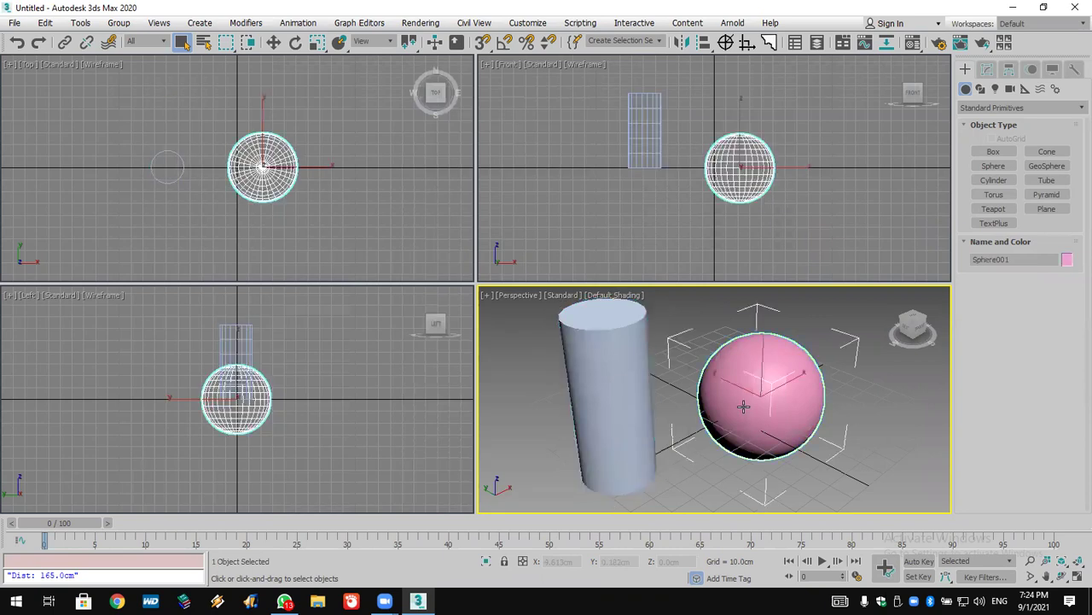
{"action": "right_click", "coordinate": [746, 376]}
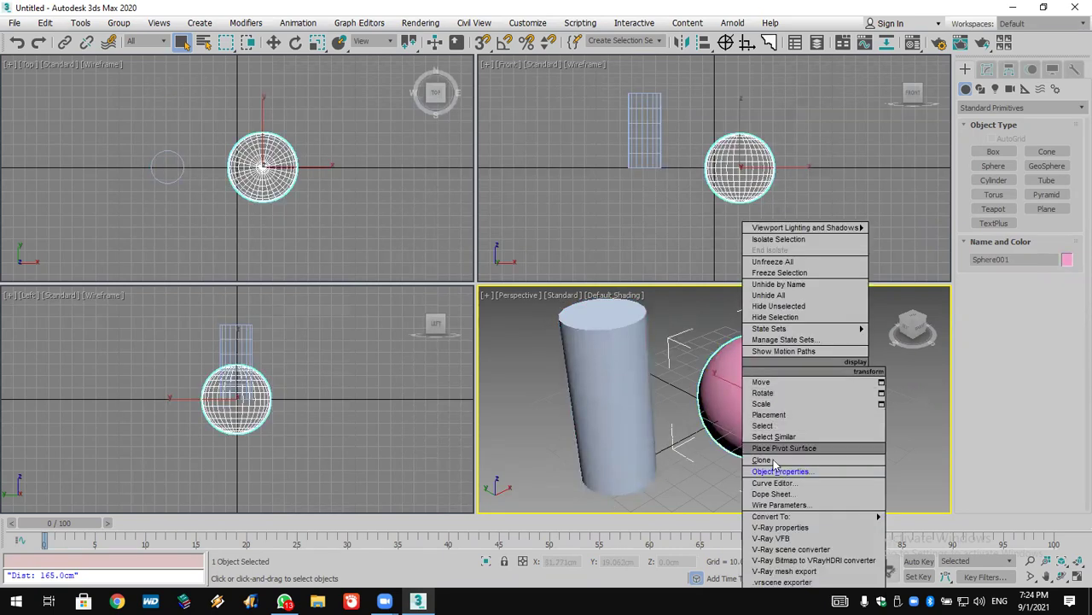
{"action": "left_click", "coordinate": [788, 476]}
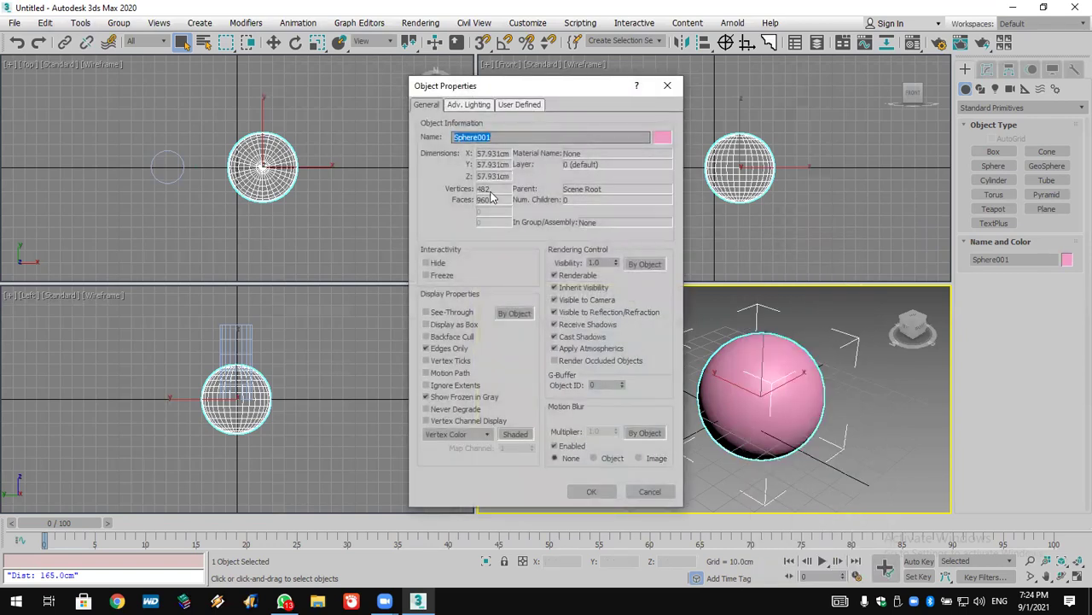
{"action": "left_click", "coordinate": [668, 85]}
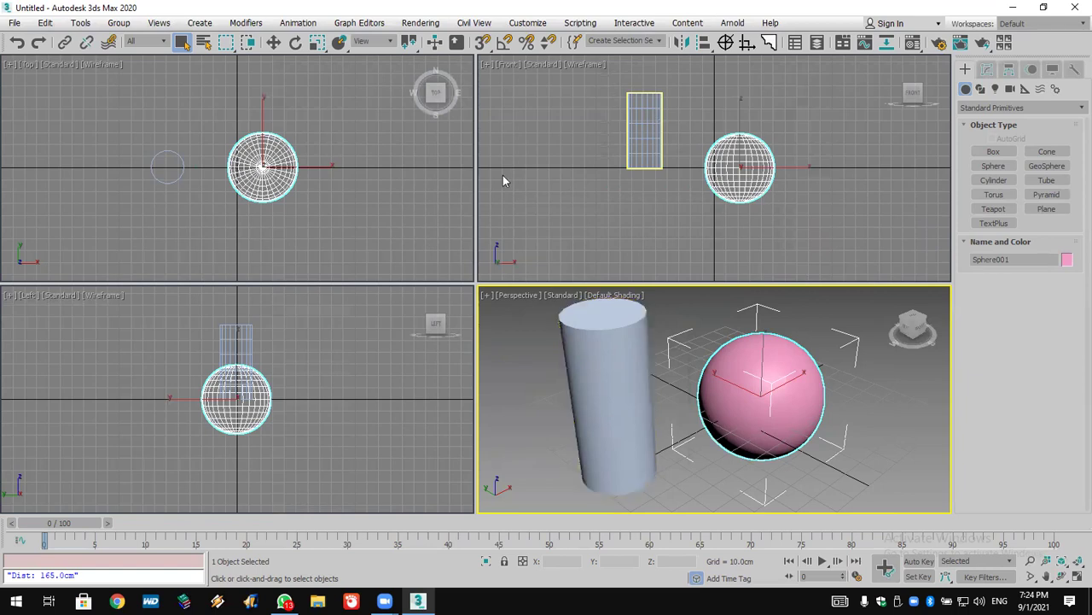
Step: Delete the cylinder from the scene
{"action": "left_click", "coordinate": [622, 369]}
{"action": "key", "text": "Delete"}
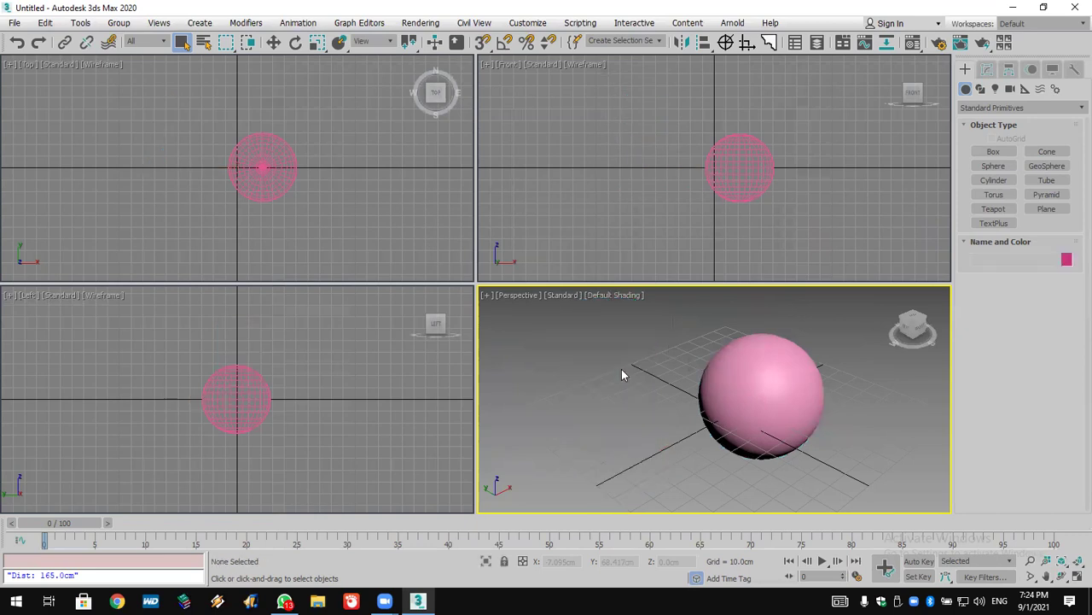
Step: Move the sphere in the negative X direction and clone it along X in the Front view as six independent copies
{"action": "left_click", "coordinate": [743, 179]}
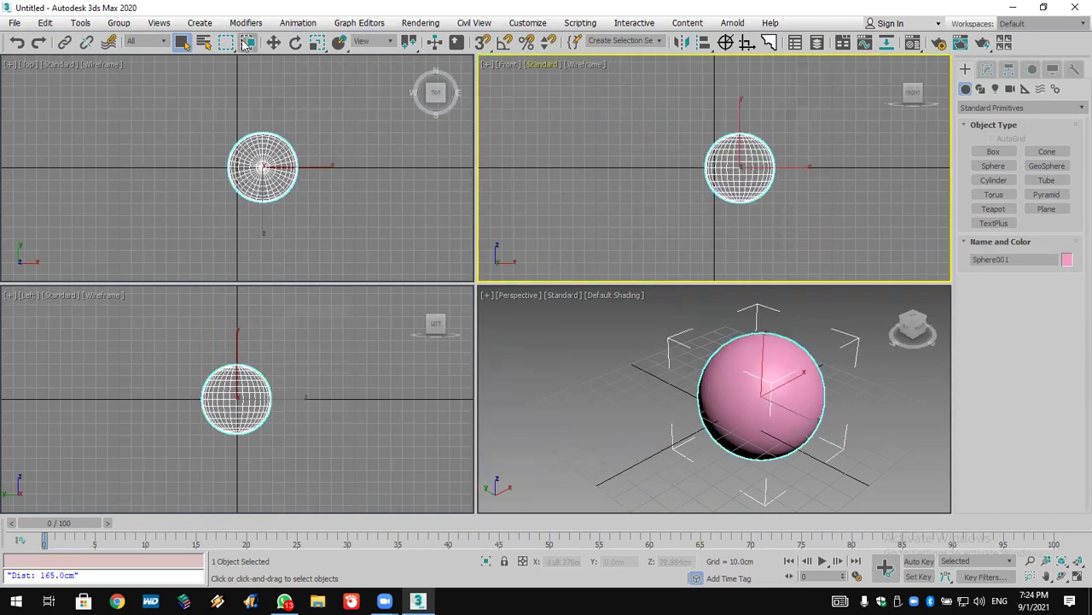
{"action": "left_click", "coordinate": [274, 42]}
{"action": "mouse_move", "coordinate": [736, 165]}
{"action": "left_mouse_down"}
{"action": "mouse_move", "coordinate": [670, 166]}
{"action": "mouse_move", "coordinate": [788, 169]}
{"action": "left_mouse_up"}
{"action": "left_click", "coordinate": [581, 303]}
{"action": "left_click", "coordinate": [581, 304]}
{"action": "left_click", "coordinate": [581, 304]}
{"action": "left_click", "coordinate": [582, 304]}
{"action": "left_click", "coordinate": [581, 304]}
{"action": "left_click", "coordinate": [548, 358]}
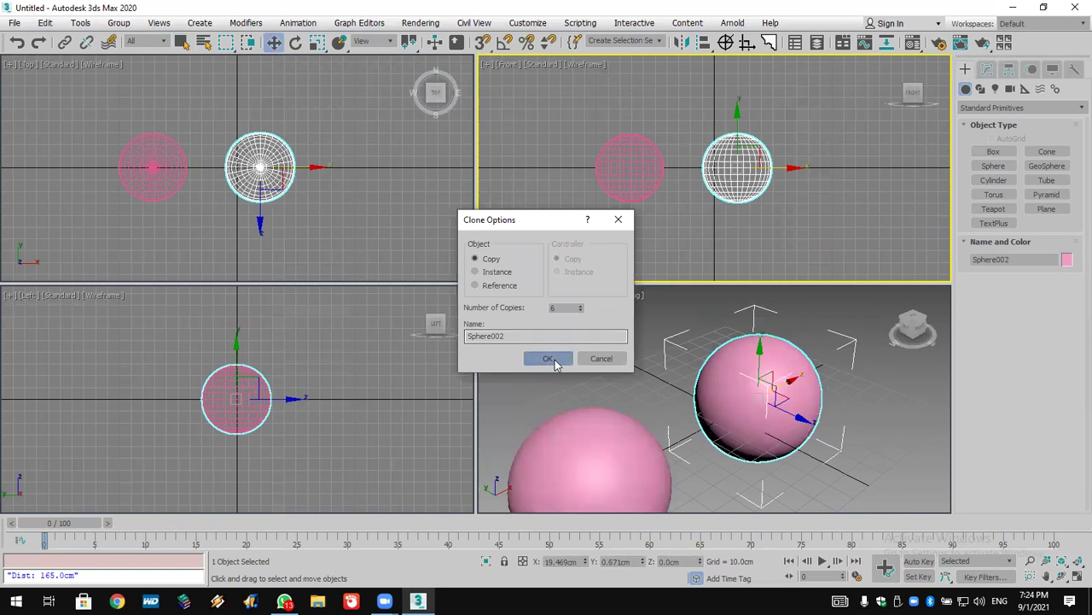
Step: Examine the whole row of spheres in the Perspective and Front views with nothing selected
{"action": "scroll", "coordinate": [658, 376], "scroll_direction": "down", "scroll_amount": 5}
{"action": "mouse_move", "coordinate": [647, 378]}
{"action": "middle_mouse_down"}
{"action": "mouse_move", "coordinate": [597, 375]}
{"action": "mouse_move", "coordinate": [566, 419]}
{"action": "mouse_move", "coordinate": [588, 429]}
{"action": "middle_mouse_up"}
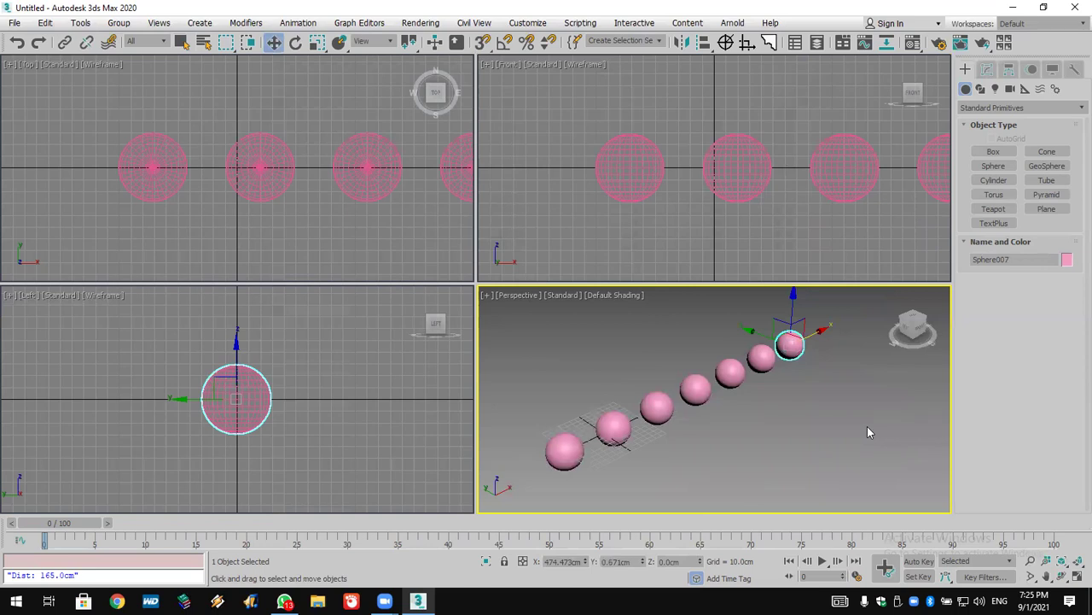
{"action": "middle_click_drag", "start_coordinate": [648, 440], "coordinate": [660, 434]}
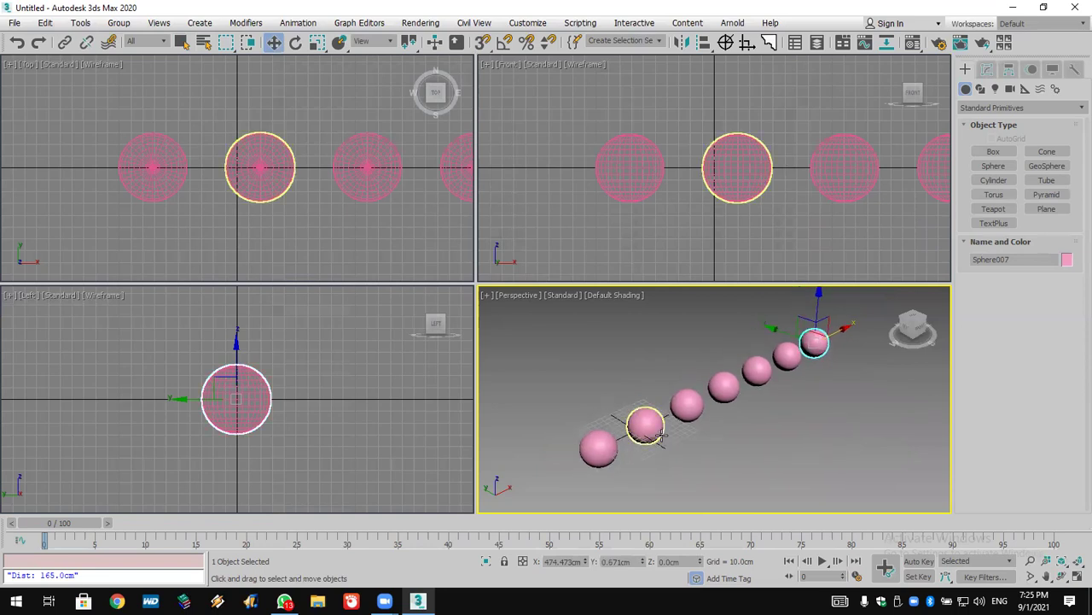
{"action": "mouse_move", "coordinate": [769, 215]}
{"action": "middle_mouse_down"}
{"action": "mouse_move", "coordinate": [739, 220]}
{"action": "mouse_move", "coordinate": [751, 220]}
{"action": "middle_mouse_up"}
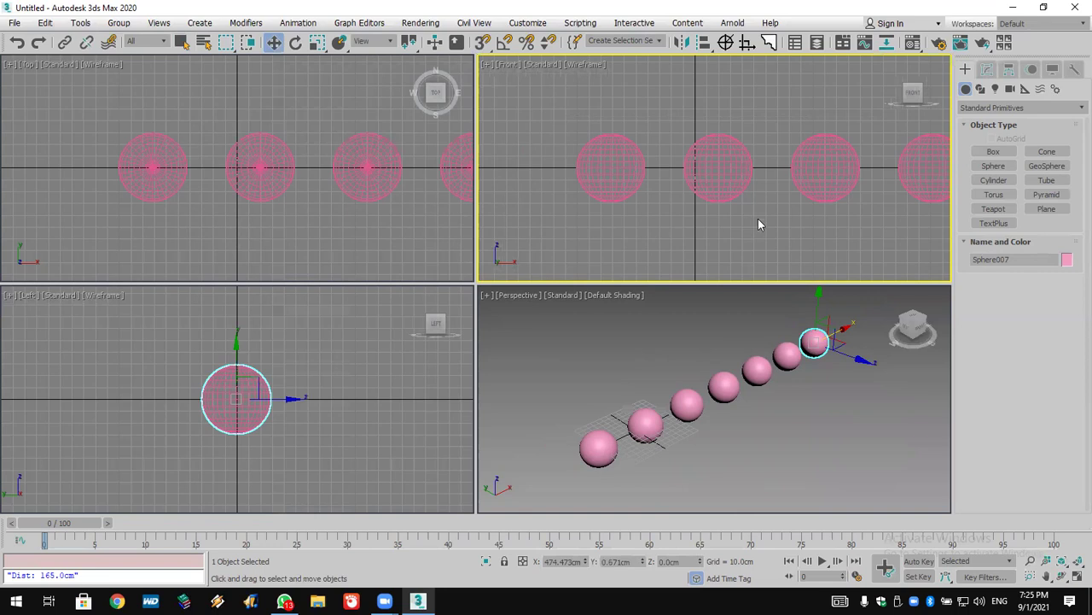
{"action": "left_click", "coordinate": [756, 222]}
{"action": "scroll", "coordinate": [756, 222], "scroll_direction": "down", "scroll_amount": 3}
{"action": "middle_click_drag", "start_coordinate": [788, 204], "coordinate": [583, 210]}
{"action": "scroll", "coordinate": [520, 225], "scroll_direction": "down", "scroll_amount": 2}
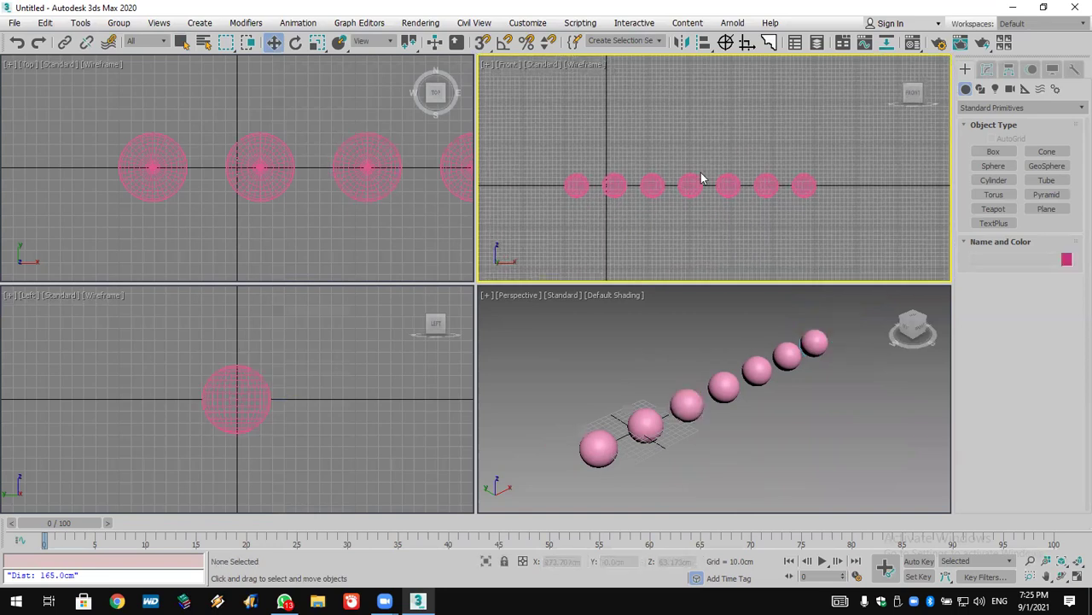
Step: Apply an Edit Mesh modifier to the second sphere in the row
{"action": "scroll", "coordinate": [649, 175], "scroll_direction": "up", "scroll_amount": 5}
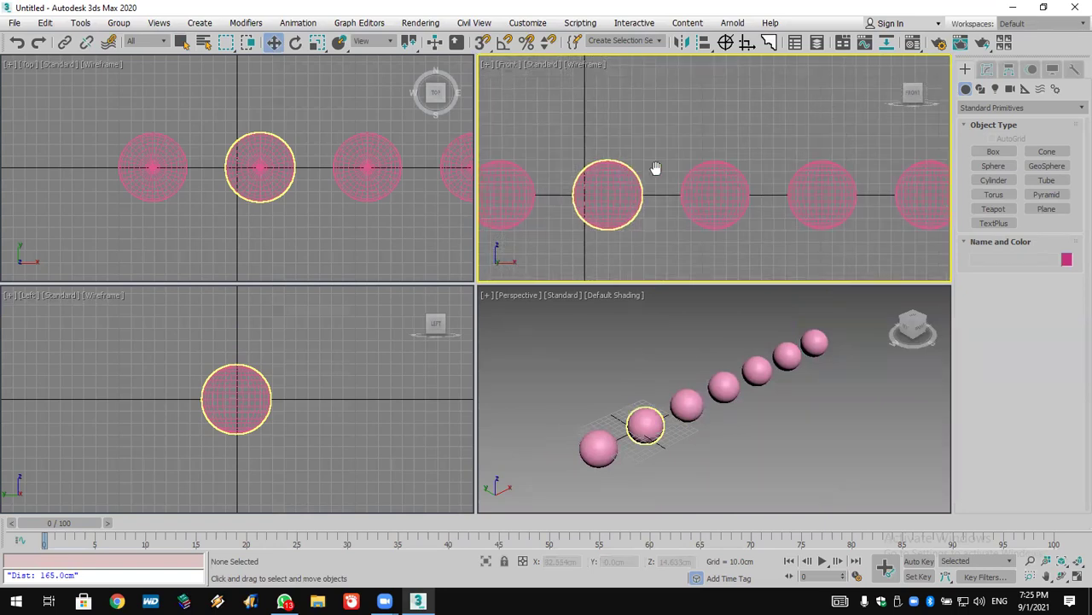
{"action": "left_click", "coordinate": [725, 166]}
{"action": "scroll", "coordinate": [723, 163], "scroll_direction": "up", "scroll_amount": 3}
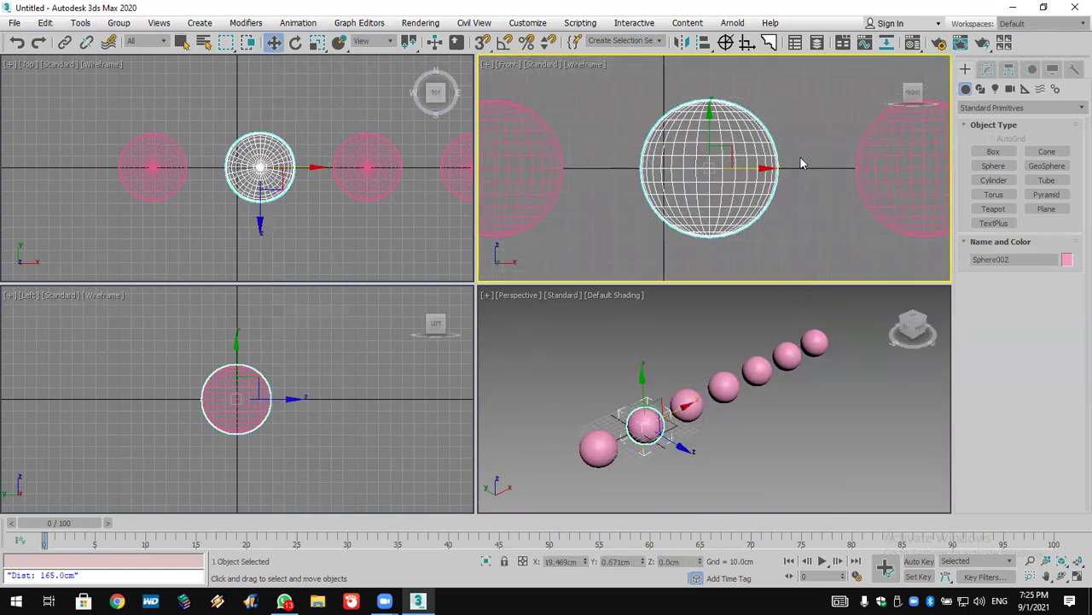
{"action": "left_click", "coordinate": [988, 70]}
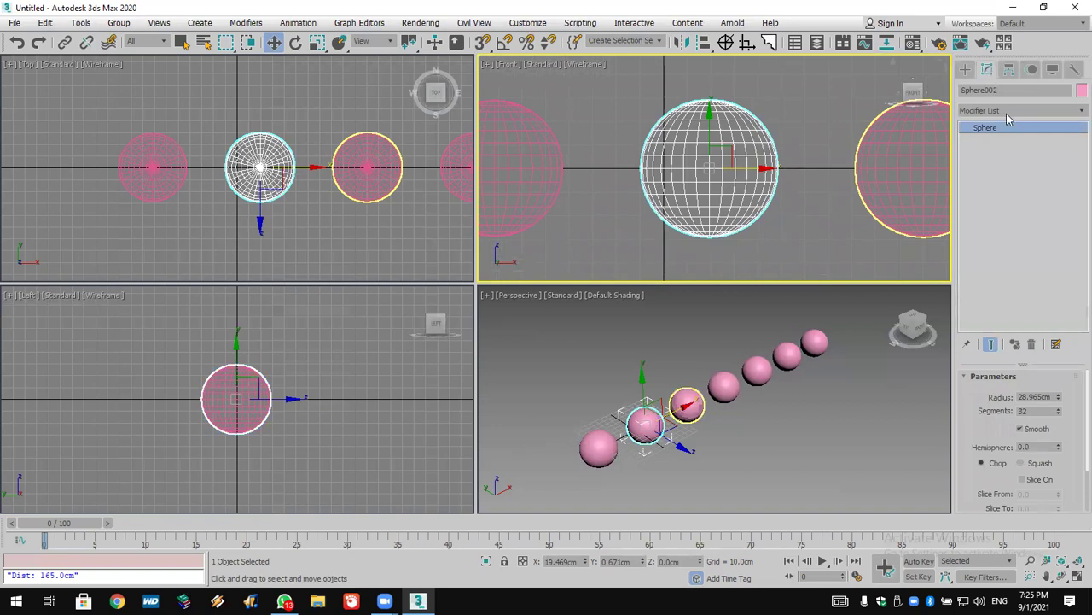
{"action": "left_click", "coordinate": [1009, 111]}
{"action": "scroll", "coordinate": [1009, 122], "scroll_direction": "down", "scroll_amount": 10}
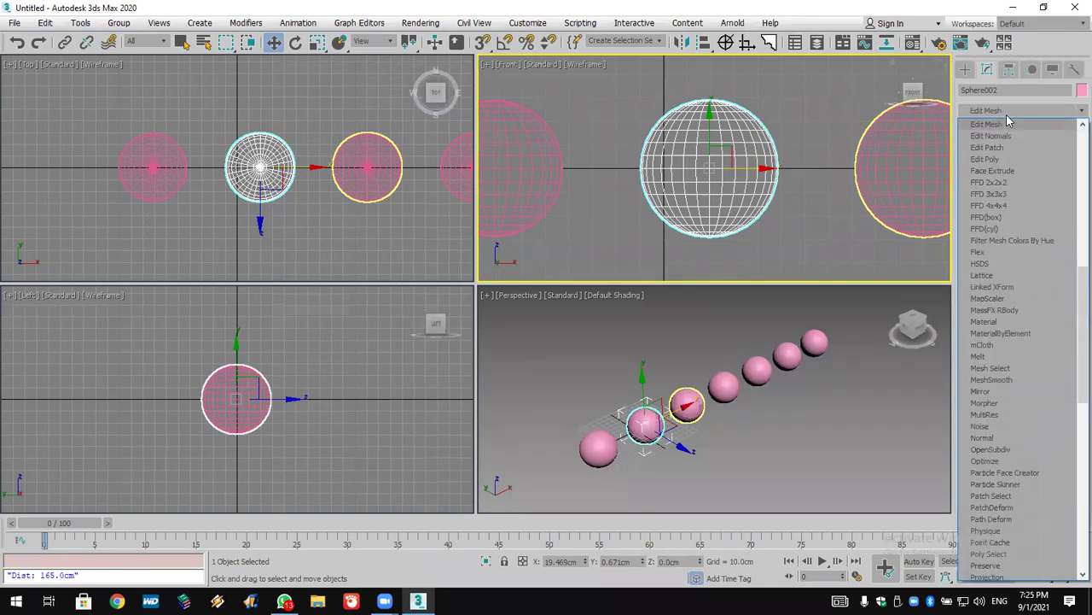
{"action": "left_click", "coordinate": [1010, 128]}
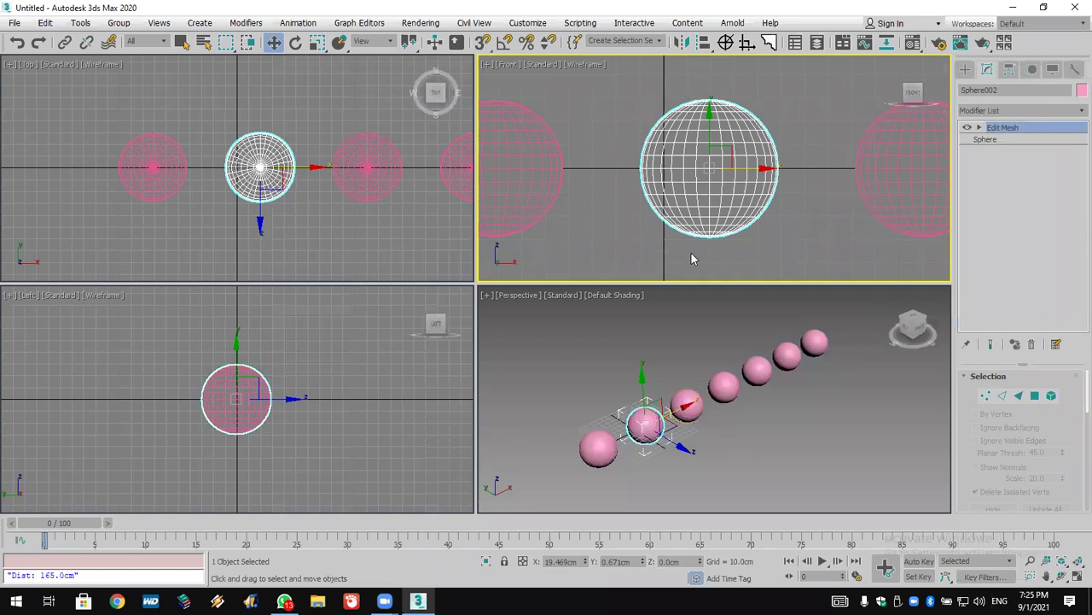
Step: Expand the sub-object levels of Edit Mesh and select a single edge on the front of the second sphere
{"action": "left_click", "coordinate": [979, 127]}
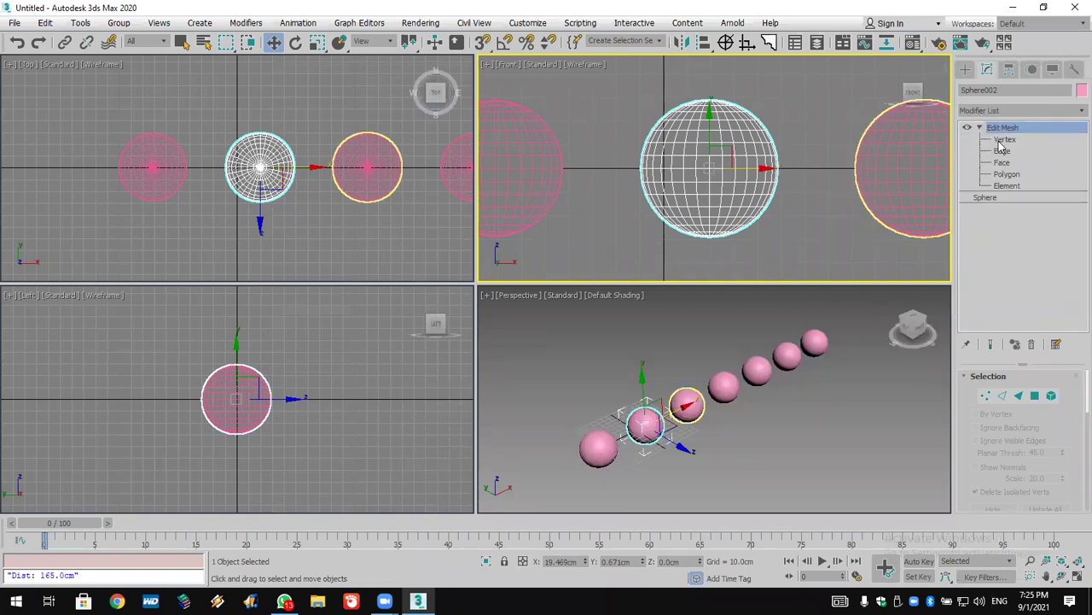
{"action": "left_click", "coordinate": [1005, 139]}
{"action": "left_click", "coordinate": [1002, 150]}
{"action": "scroll", "coordinate": [719, 141], "scroll_direction": "up", "scroll_amount": 3}
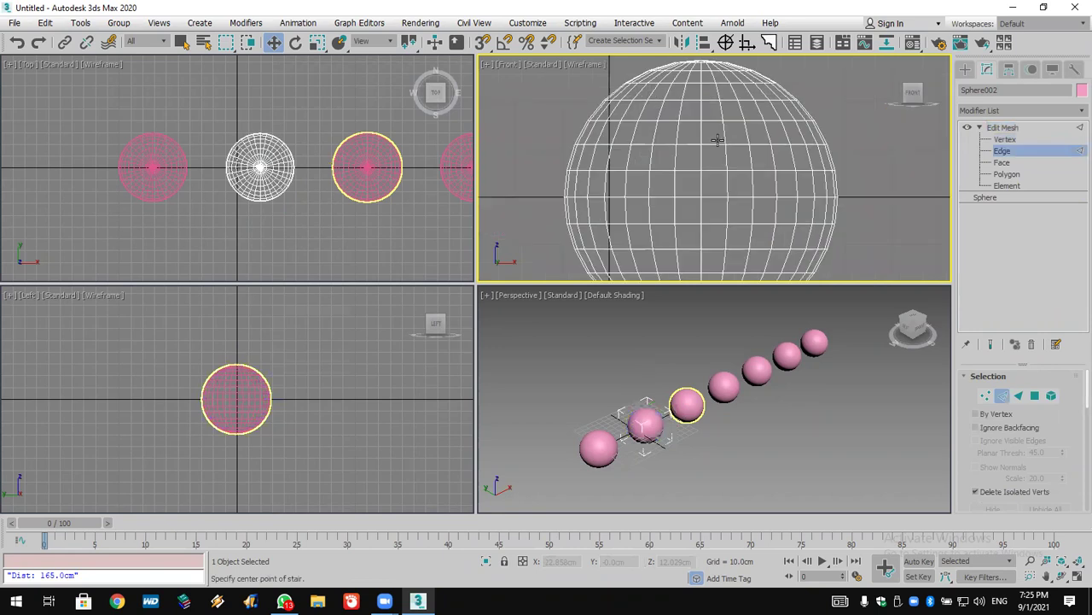
{"action": "left_click", "coordinate": [721, 159]}
{"action": "left_click", "coordinate": [715, 167]}
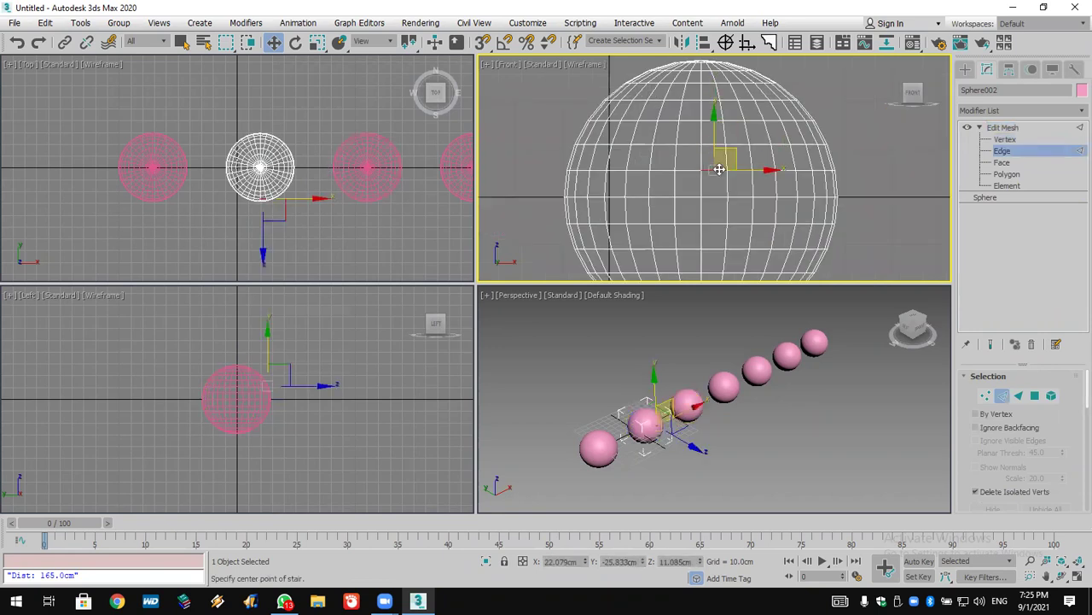
Step: Select a single triangular face and a single polygon on the sphere at the Face and Polygon levels
{"action": "left_click", "coordinate": [1002, 162]}
{"action": "left_click", "coordinate": [817, 186]}
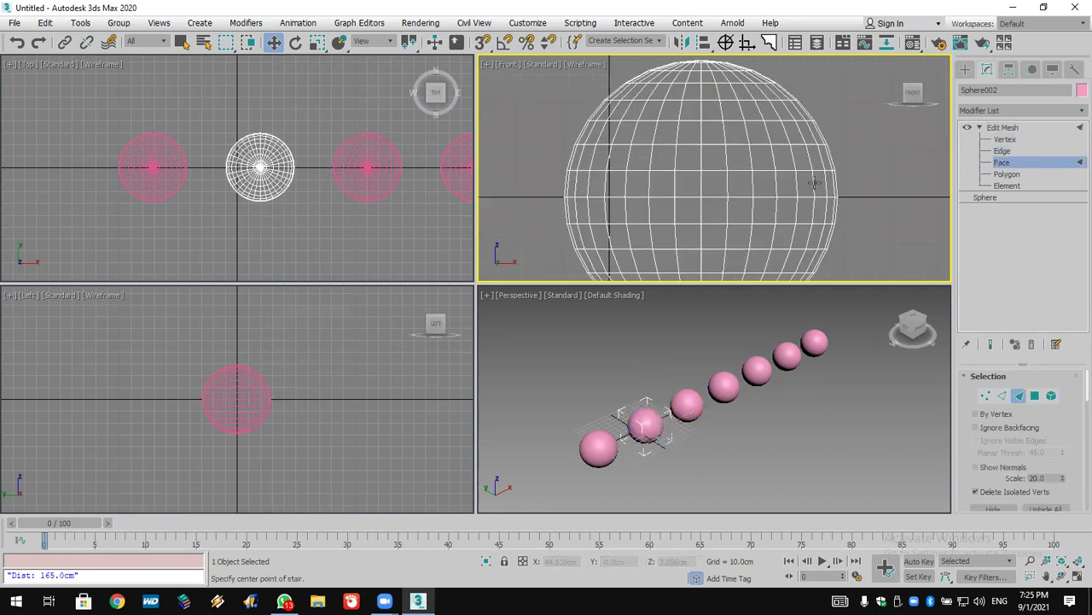
{"action": "left_click", "coordinate": [747, 181]}
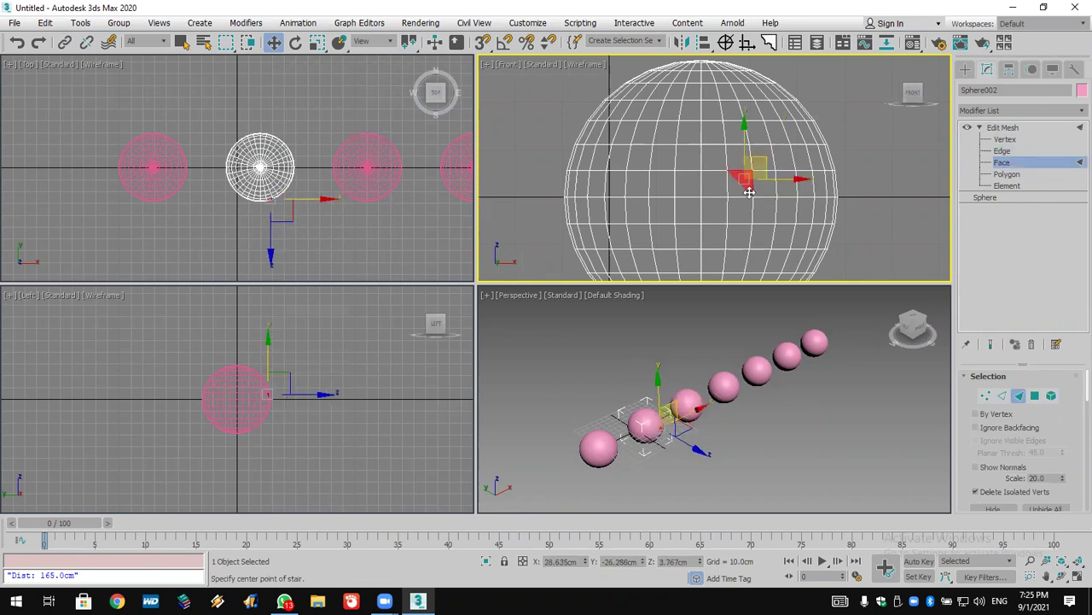
{"action": "left_click", "coordinate": [1008, 176]}
{"action": "left_click", "coordinate": [721, 184]}
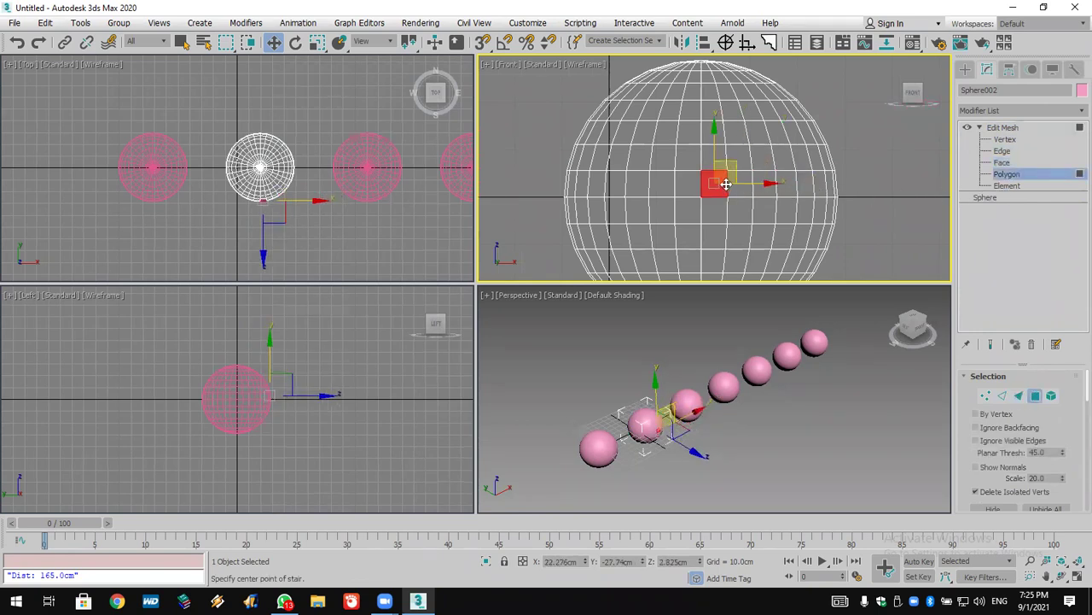
Step: Select the complete sphere mesh at the Element level
{"action": "left_click", "coordinate": [1006, 185]}
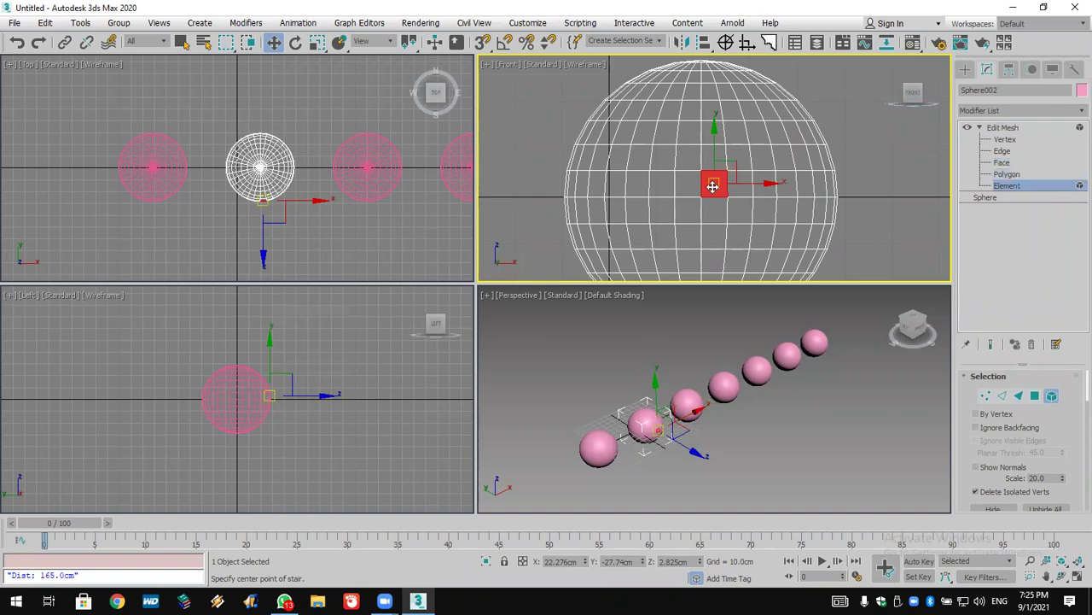
{"action": "left_click", "coordinate": [713, 187]}
{"action": "scroll", "coordinate": [713, 187], "scroll_direction": "down", "scroll_amount": 4}
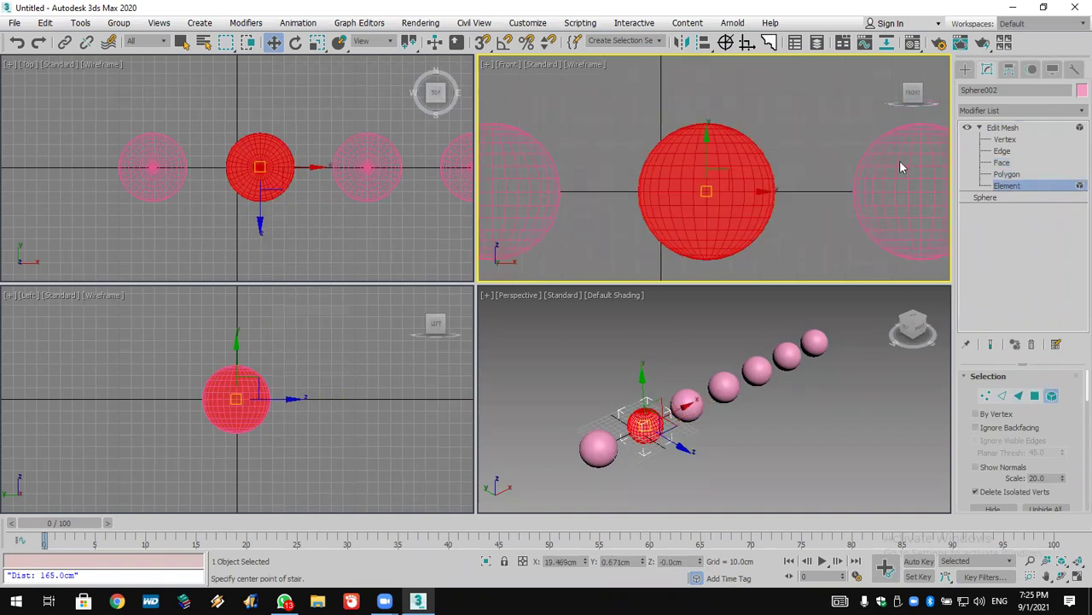
Step: At the Vertex level, select the sphere's upper vertex rows in the Front view and scale them down uniformly
{"action": "left_click", "coordinate": [1005, 140]}
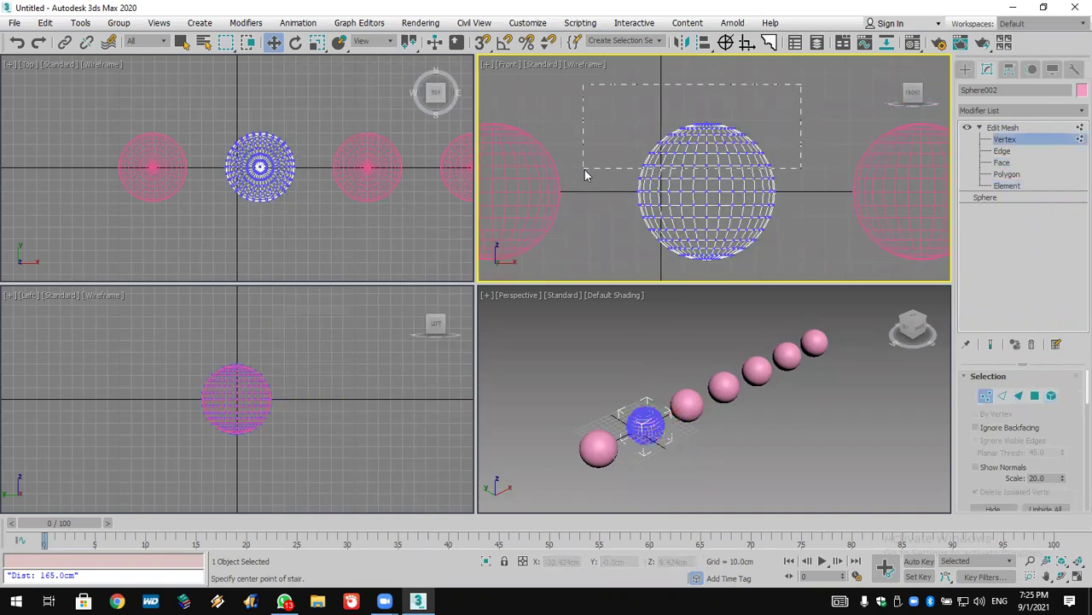
{"action": "left_click_drag", "start_coordinate": [585, 170], "coordinate": [585, 169]}
{"action": "left_click", "coordinate": [318, 42]}
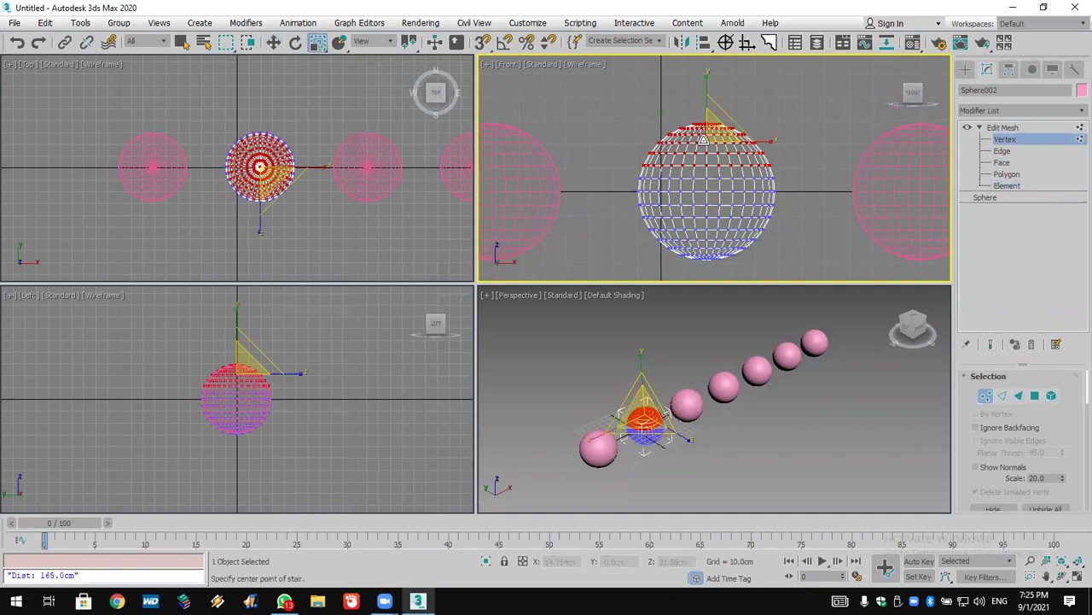
{"action": "left_click_drag", "start_coordinate": [703, 139], "coordinate": [704, 163]}
Step: Select the vertex rows in the sphere's lower half and scale them inward to narrow that part
{"action": "left_click", "coordinate": [815, 197]}
{"action": "left_click_drag", "start_coordinate": [816, 196], "coordinate": [586, 252]}
{"action": "left_click_drag", "start_coordinate": [697, 218], "coordinate": [658, 219]}
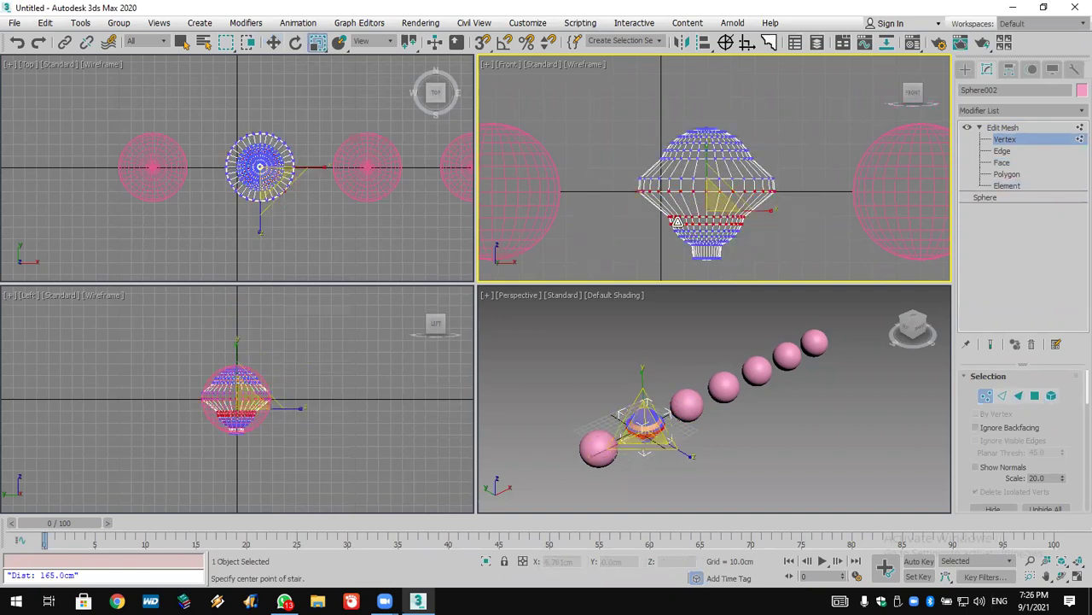
{"action": "left_click", "coordinate": [727, 208]}
Step: Scale the vertex rows around the sphere's middle to about 40% to form a waist, and leave vertex editing
{"action": "left_click_drag", "start_coordinate": [811, 183], "coordinate": [572, 219]}
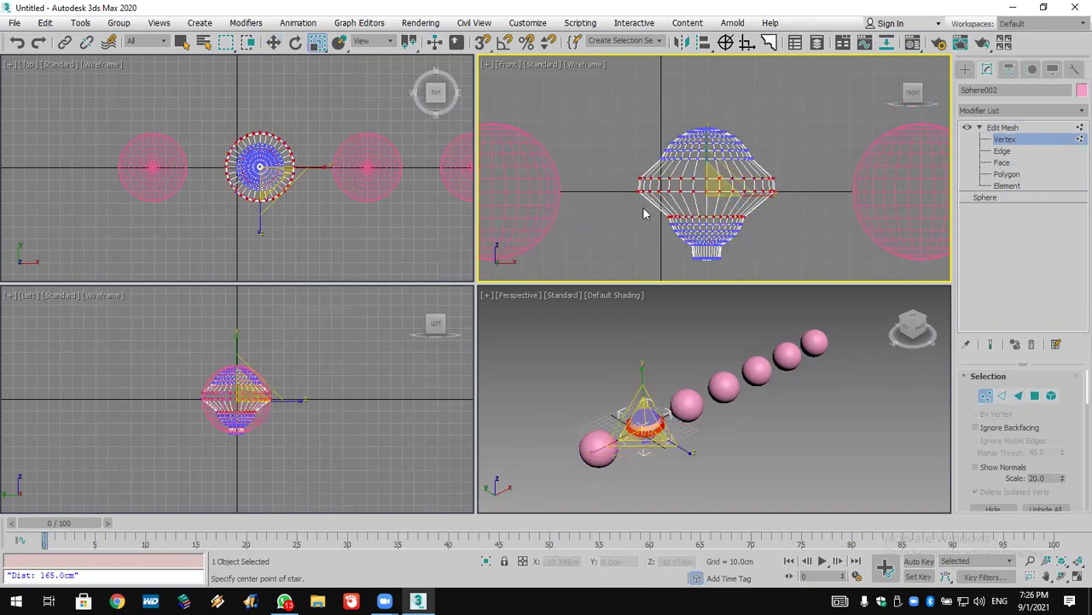
{"action": "left_click_drag", "start_coordinate": [714, 190], "coordinate": [709, 294]}
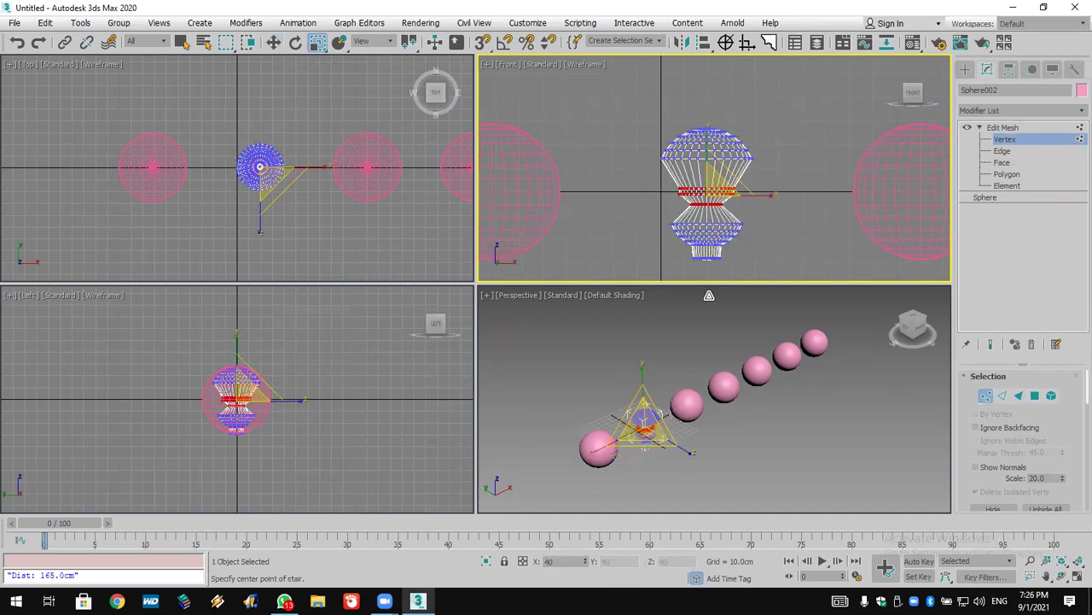
{"action": "mouse_move", "coordinate": [883, 237]}
{"action": "middle_mouse_down"}
{"action": "mouse_move", "coordinate": [767, 229]}
{"action": "mouse_move", "coordinate": [757, 208]}
{"action": "mouse_move", "coordinate": [714, 192]}
{"action": "mouse_move", "coordinate": [602, 192]}
{"action": "middle_mouse_up"}
{"action": "left_click", "coordinate": [986, 396]}
Step: Add an Edit Mesh modifier to the third sphere in the row and expand its sub-object levels
{"action": "left_click", "coordinate": [708, 174]}
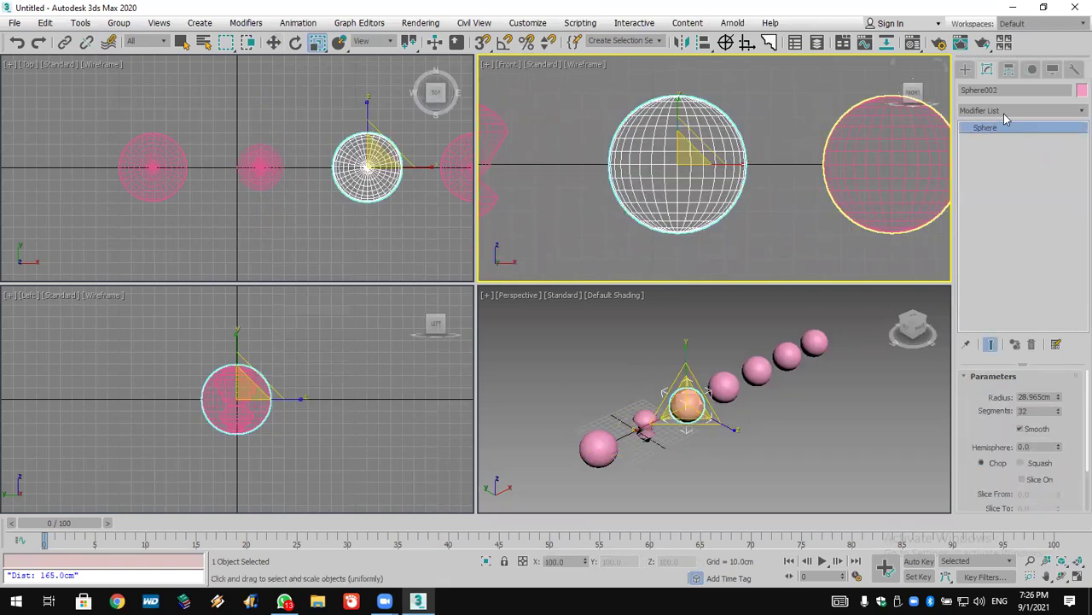
{"action": "left_click", "coordinate": [1007, 112]}
{"action": "key", "text": "e"}
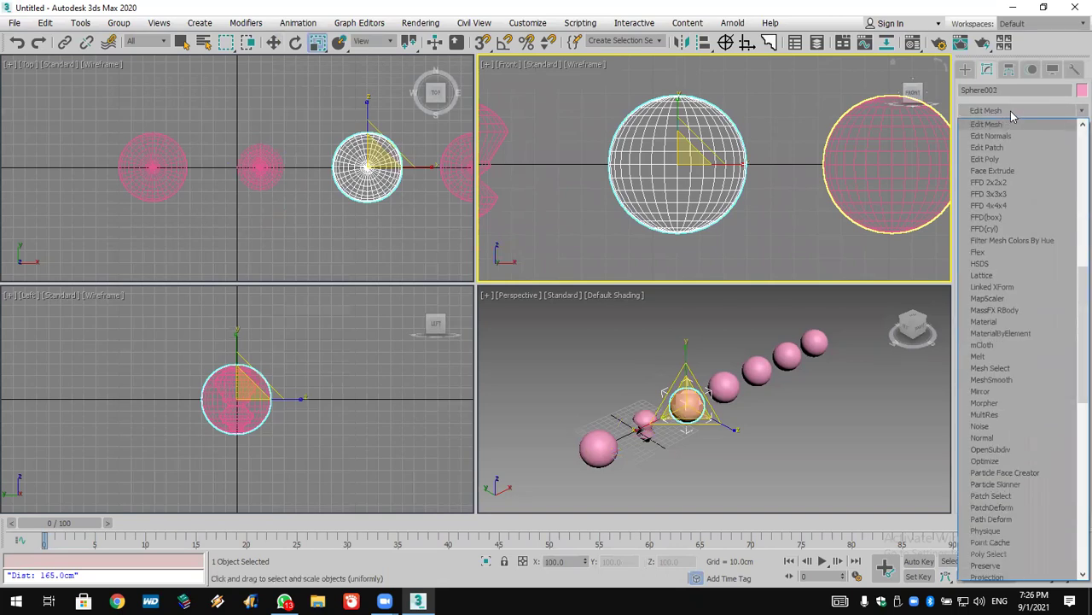
{"action": "left_click", "coordinate": [1014, 127]}
{"action": "left_click", "coordinate": [979, 127]}
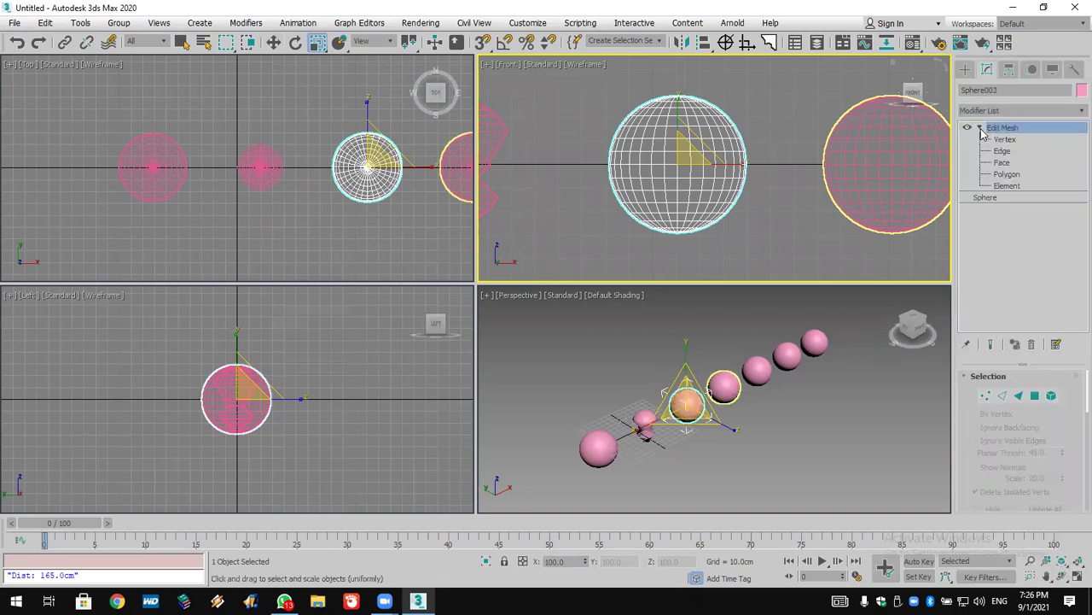
Step: At the Polygon level, select the sphere's middle band of polygons in the Front view and scale it inward uniformly
{"action": "left_click", "coordinate": [1019, 175]}
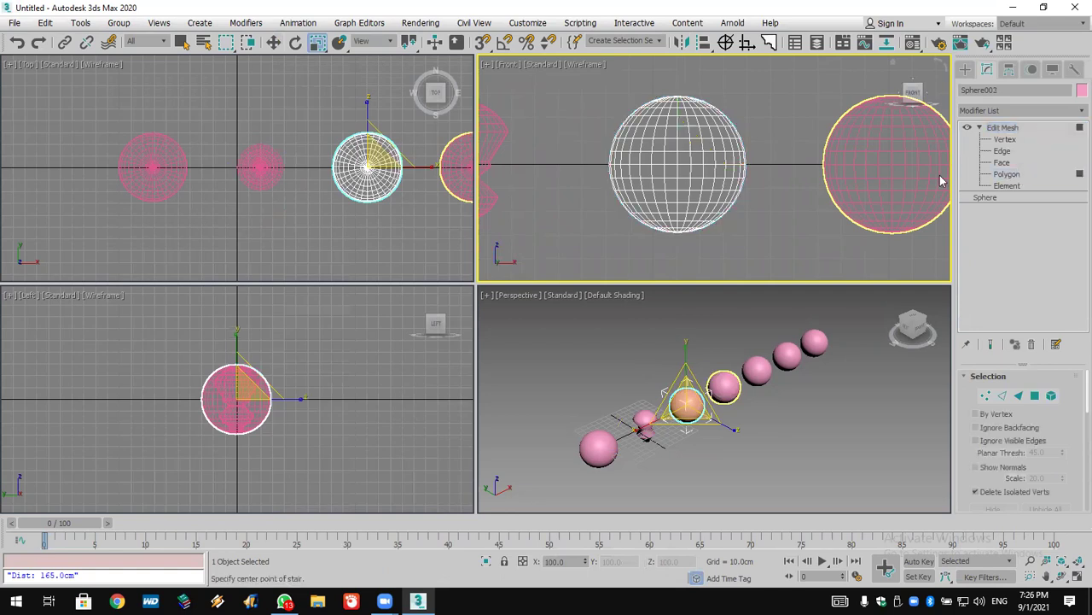
{"action": "left_click_drag", "start_coordinate": [787, 145], "coordinate": [594, 204]}
{"action": "left_click_drag", "start_coordinate": [683, 169], "coordinate": [736, 113]}
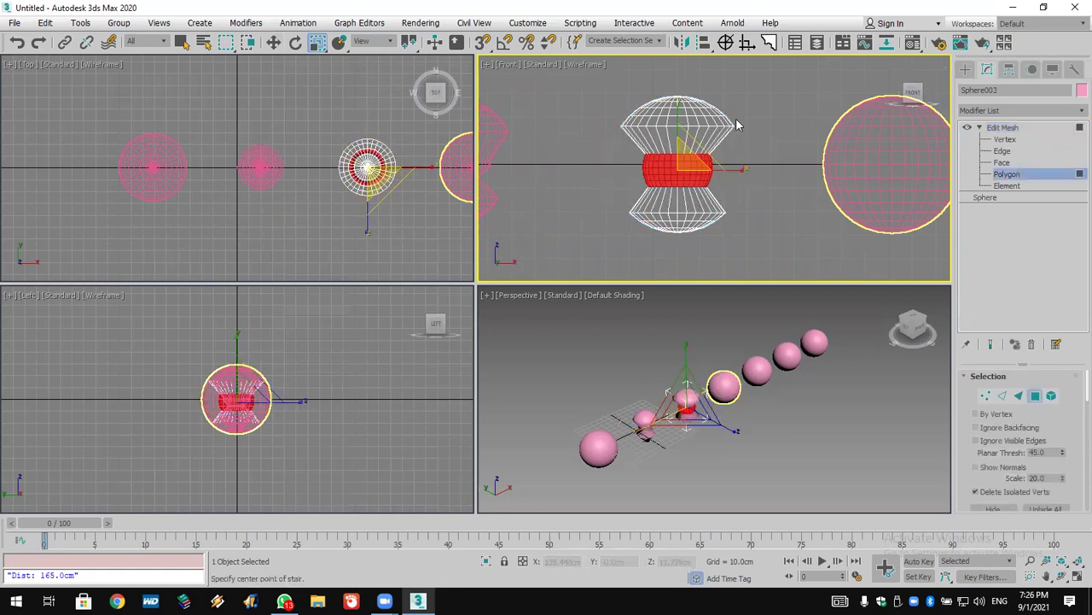
Step: Select the mesh's top polygons and move them up to stretch a tall tapered body to about Z 76 cm, and leave polygon editing
{"action": "left_click", "coordinate": [295, 42]}
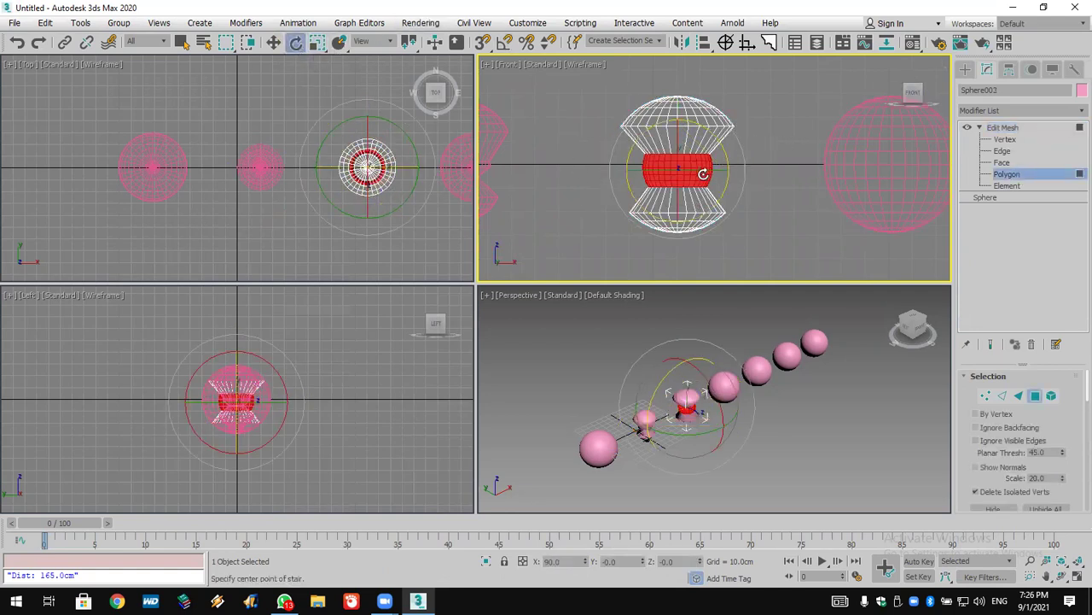
{"action": "middle_click_drag", "start_coordinate": [654, 117], "coordinate": [654, 209]}
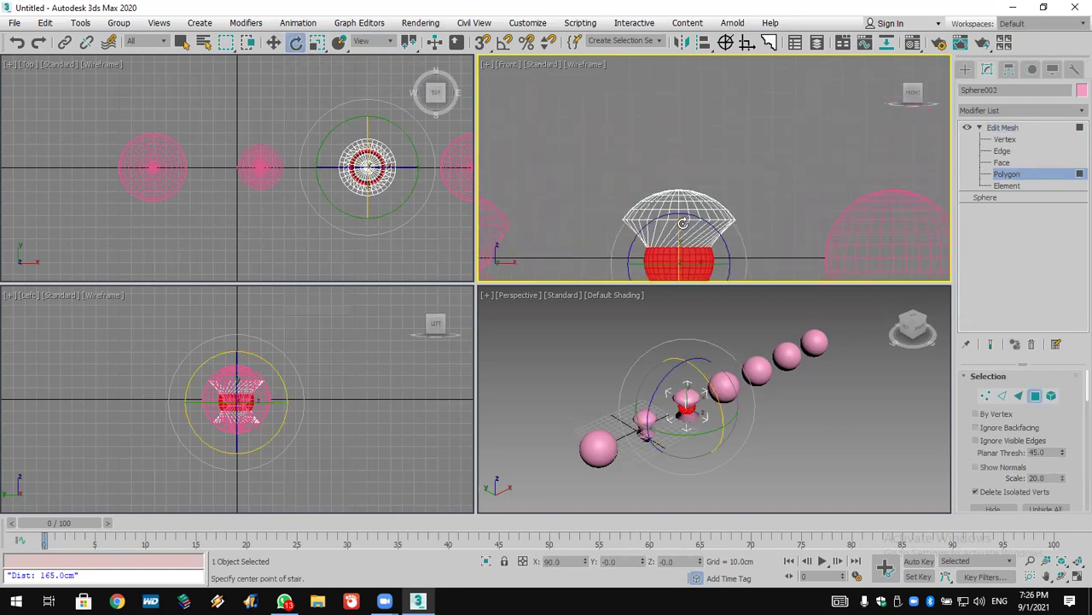
{"action": "left_click_drag", "start_coordinate": [802, 152], "coordinate": [595, 214]}
{"action": "key", "text": "w"}
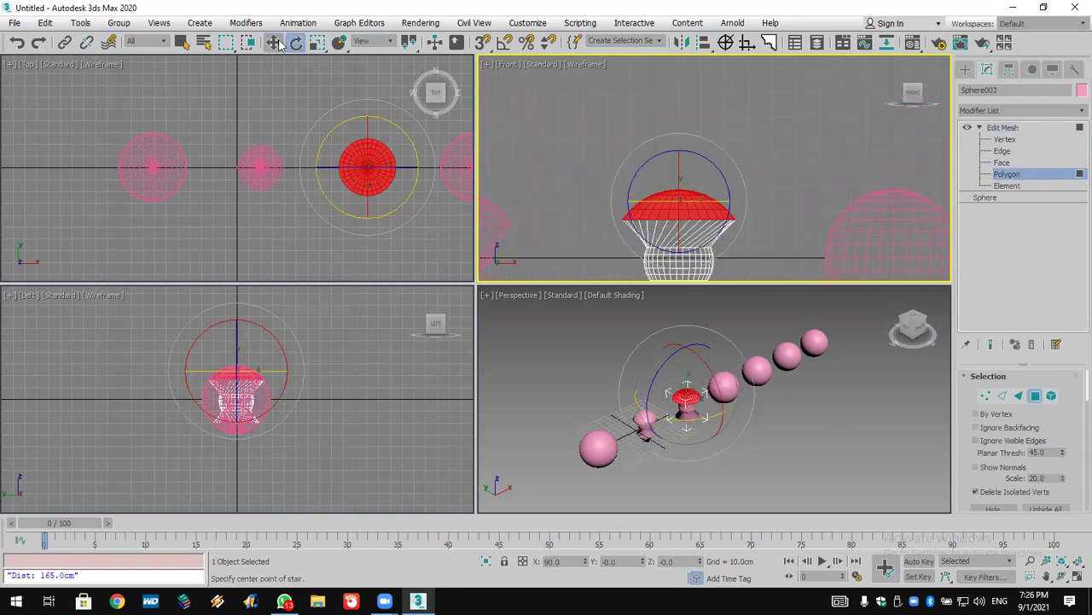
{"action": "left_click", "coordinate": [726, 163]}
{"action": "left_click_drag", "start_coordinate": [749, 152], "coordinate": [616, 189]}
{"action": "left_click_drag", "start_coordinate": [668, 159], "coordinate": [678, 45]}
{"action": "scroll", "coordinate": [709, 375], "scroll_direction": "up", "scroll_amount": 2}
{"action": "middle_click_drag", "start_coordinate": [710, 376], "coordinate": [732, 347]}
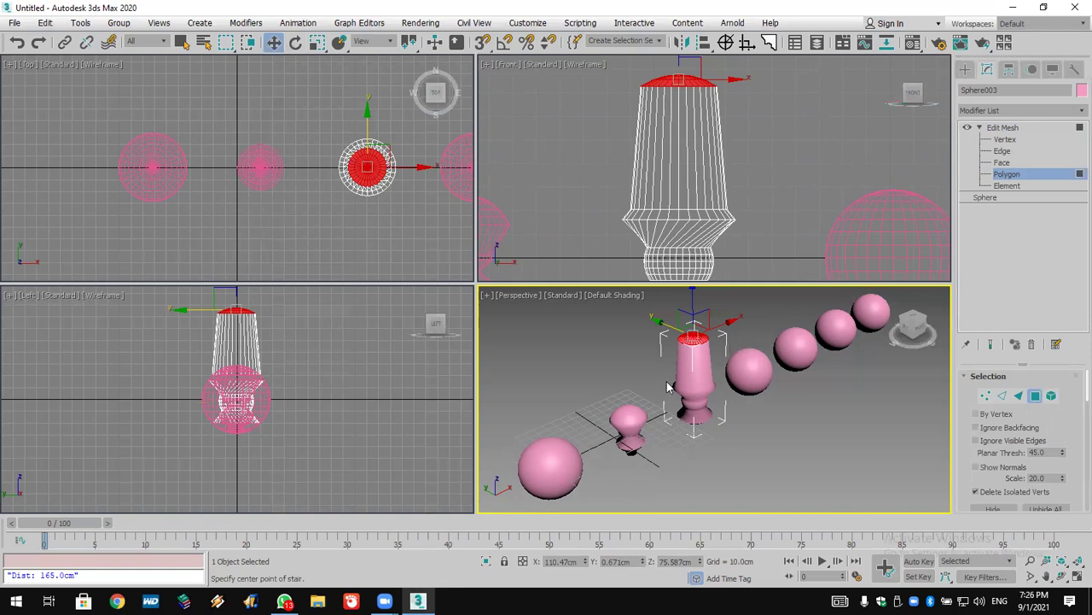
{"action": "middle_click_drag", "start_coordinate": [513, 233], "coordinate": [620, 195]}
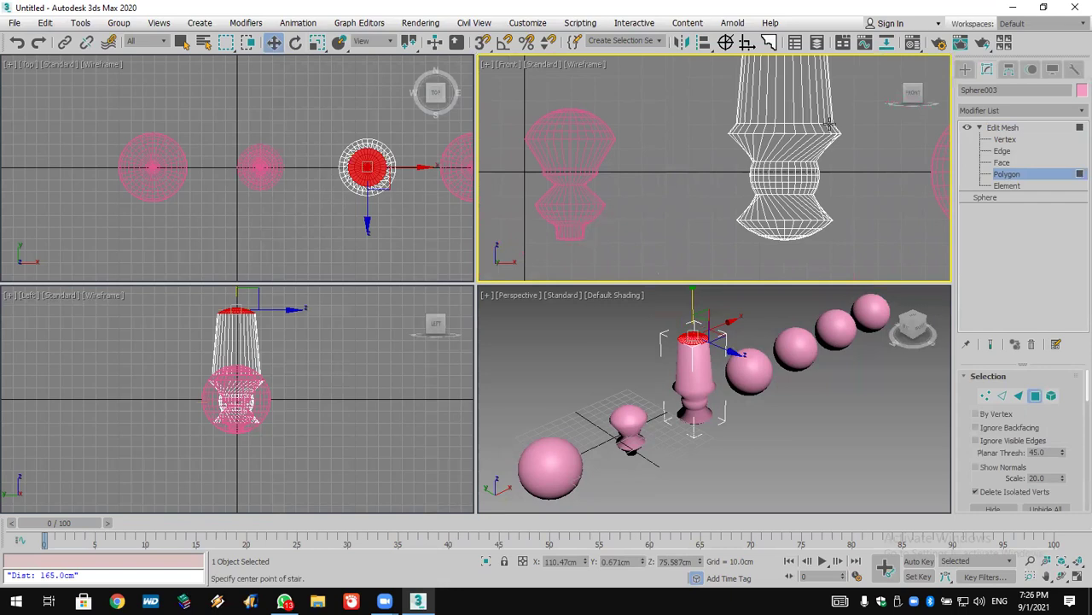
{"action": "scroll", "coordinate": [695, 148], "scroll_direction": "up", "scroll_amount": 5}
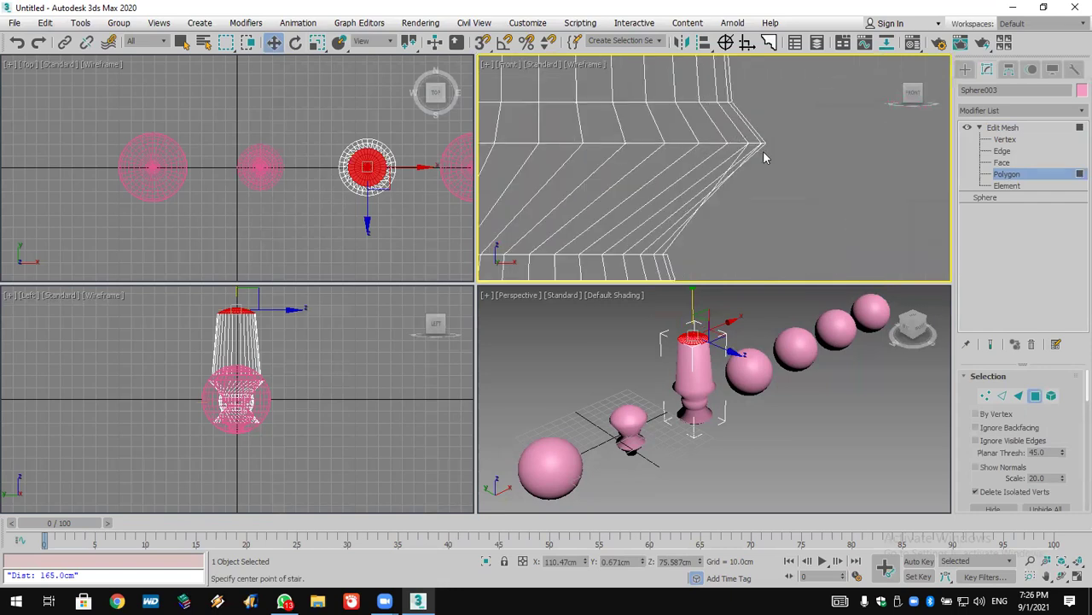
{"action": "left_click", "coordinate": [968, 69]}
Step: Add an FFD 4x4x4 modifier to the fourth sphere in the row
{"action": "scroll", "coordinate": [695, 199], "scroll_direction": "down", "scroll_amount": 5}
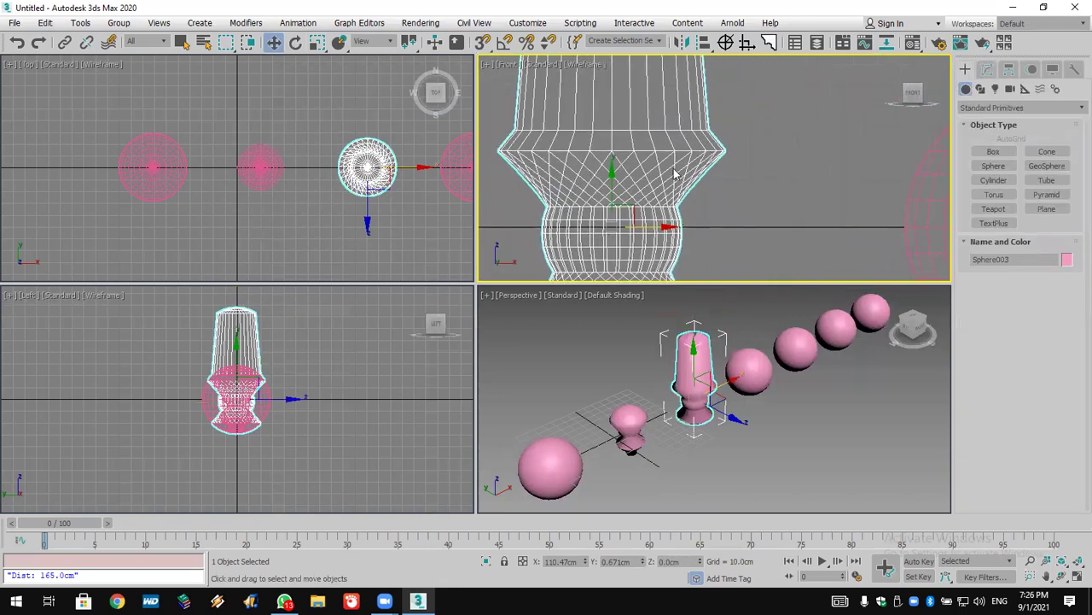
{"action": "middle_click_drag", "start_coordinate": [696, 199], "coordinate": [563, 158]}
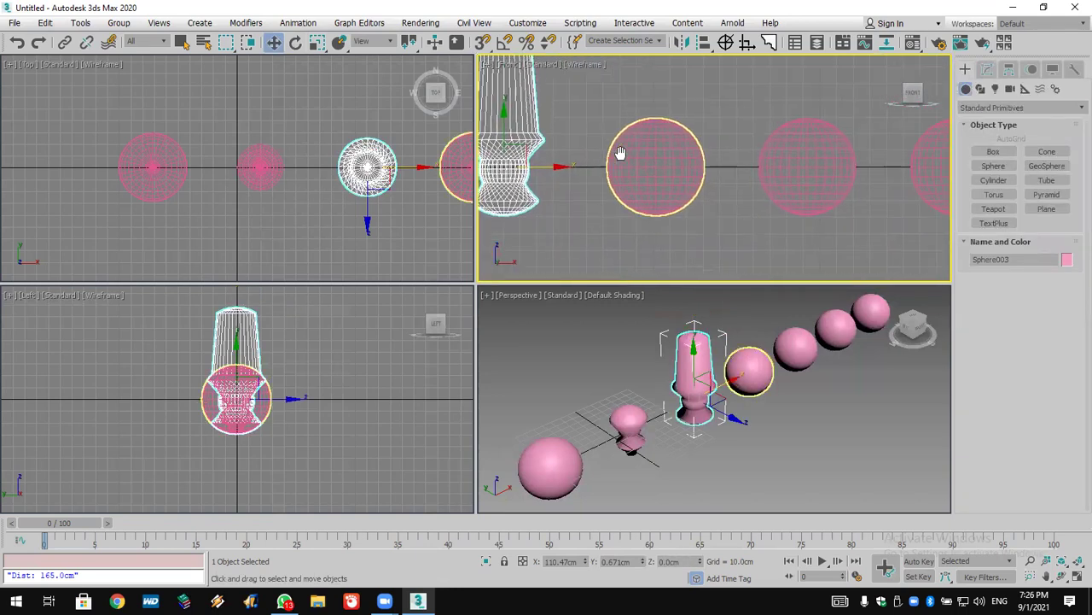
{"action": "left_click", "coordinate": [667, 167]}
{"action": "scroll", "coordinate": [667, 167], "scroll_direction": "up", "scroll_amount": 3}
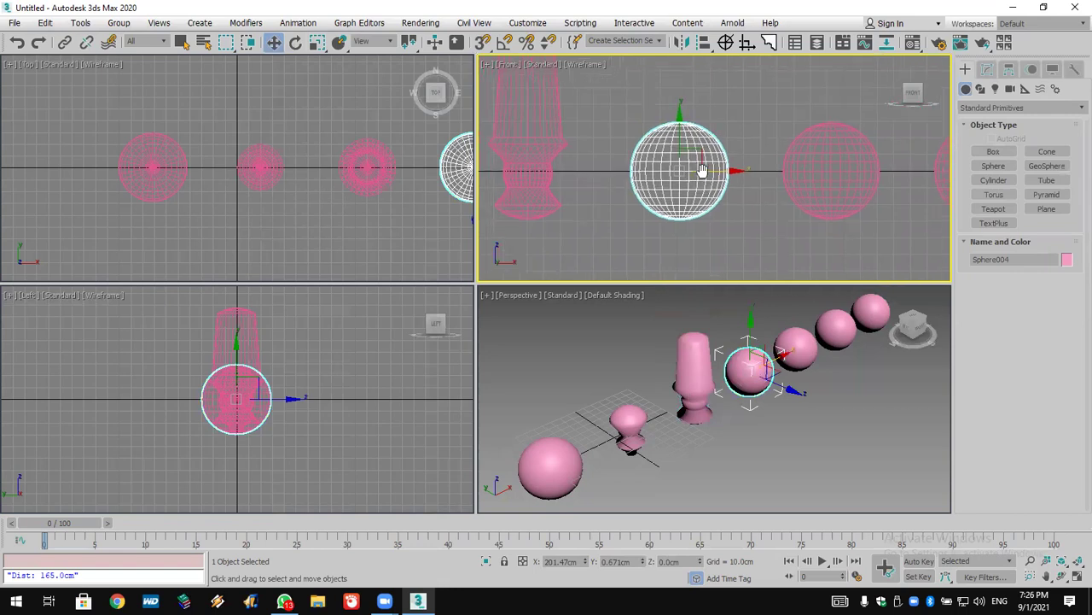
{"action": "left_click", "coordinate": [988, 69]}
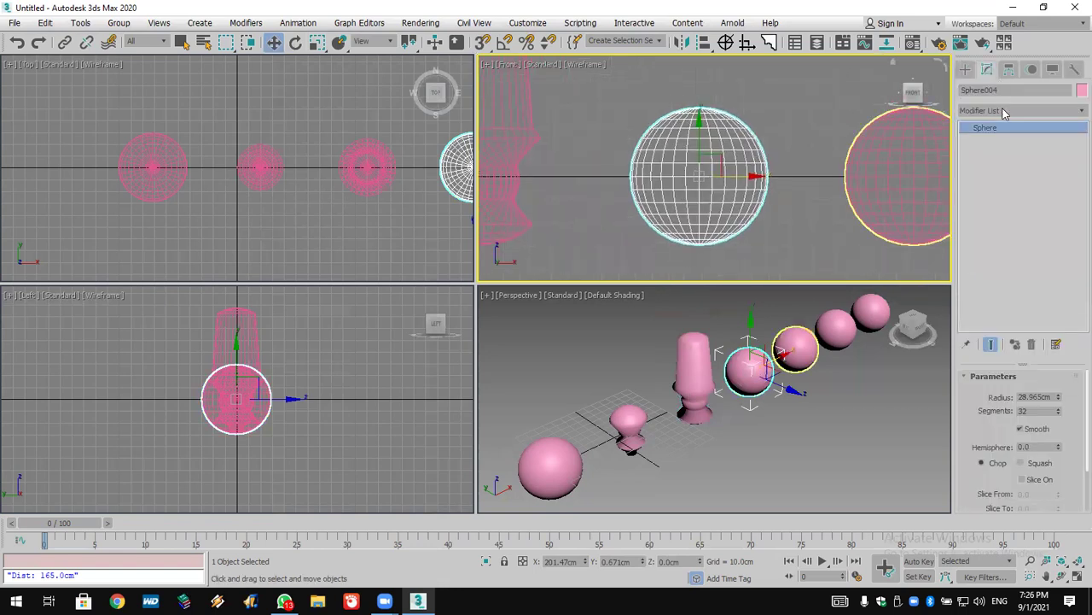
{"action": "left_click", "coordinate": [1003, 111]}
{"action": "key", "text": "f"}
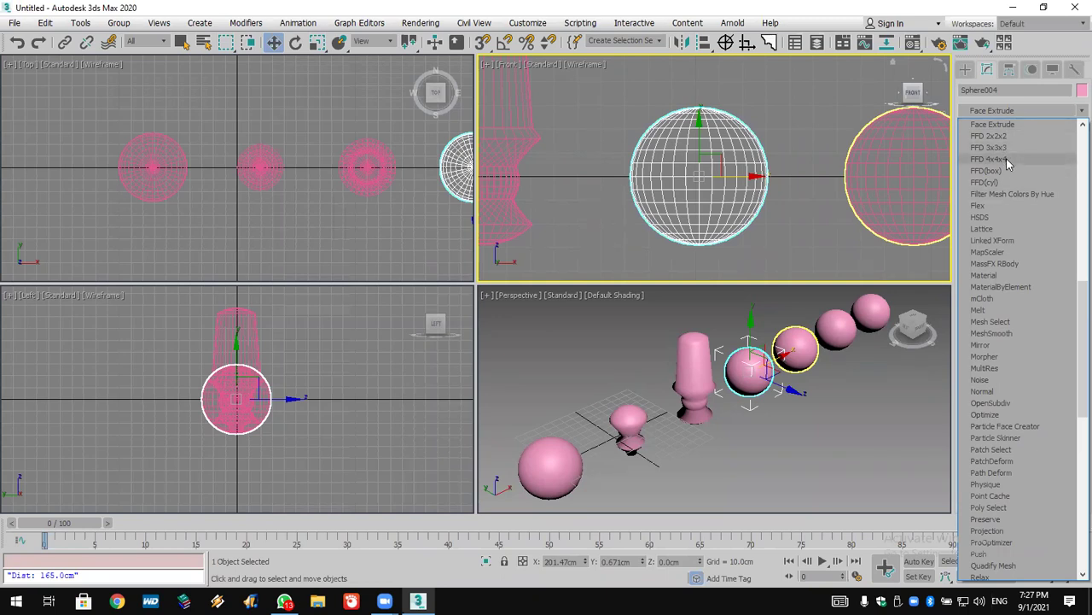
{"action": "left_click", "coordinate": [1007, 160]}
Step: Move the upper-right corner lattice control points diagonally through the sphere to about X 145, Z -63 cm, forming a hollow chair, and leave point editing
{"action": "middle_click_drag", "start_coordinate": [313, 206], "coordinate": [197, 205]}
{"action": "scroll", "coordinate": [756, 354], "scroll_direction": "up", "scroll_amount": 4}
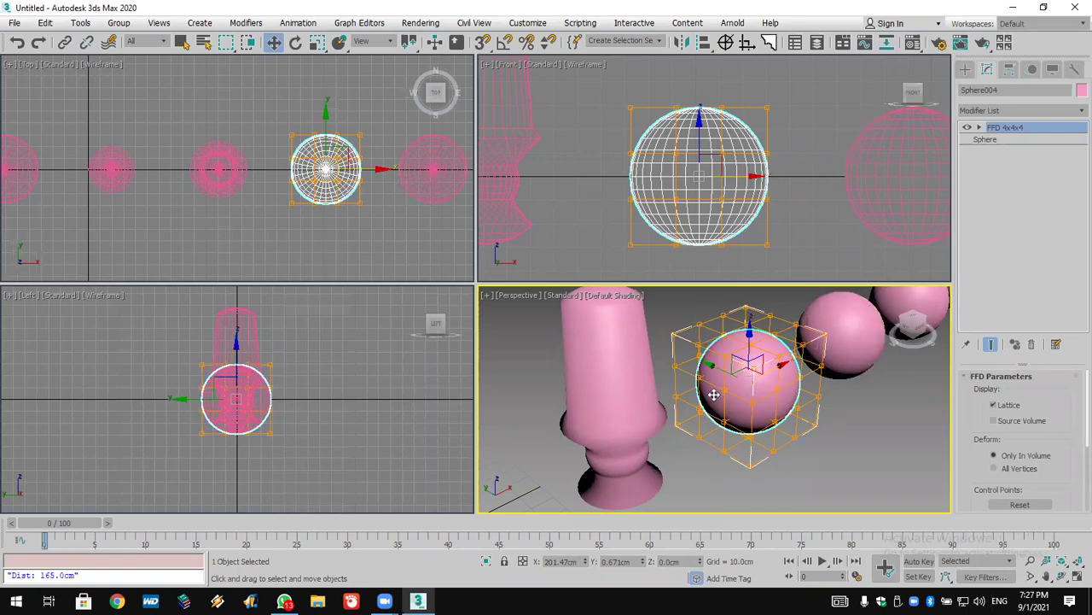
{"action": "left_click", "coordinate": [980, 127]}
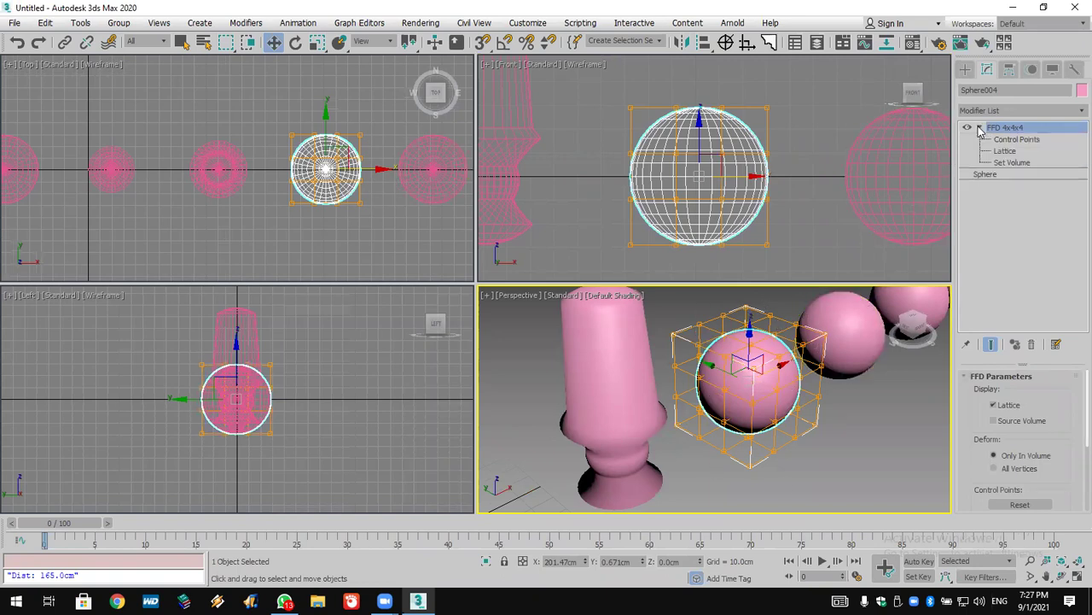
{"action": "left_click", "coordinate": [1020, 139]}
{"action": "left_click_drag", "start_coordinate": [806, 77], "coordinate": [589, 261]}
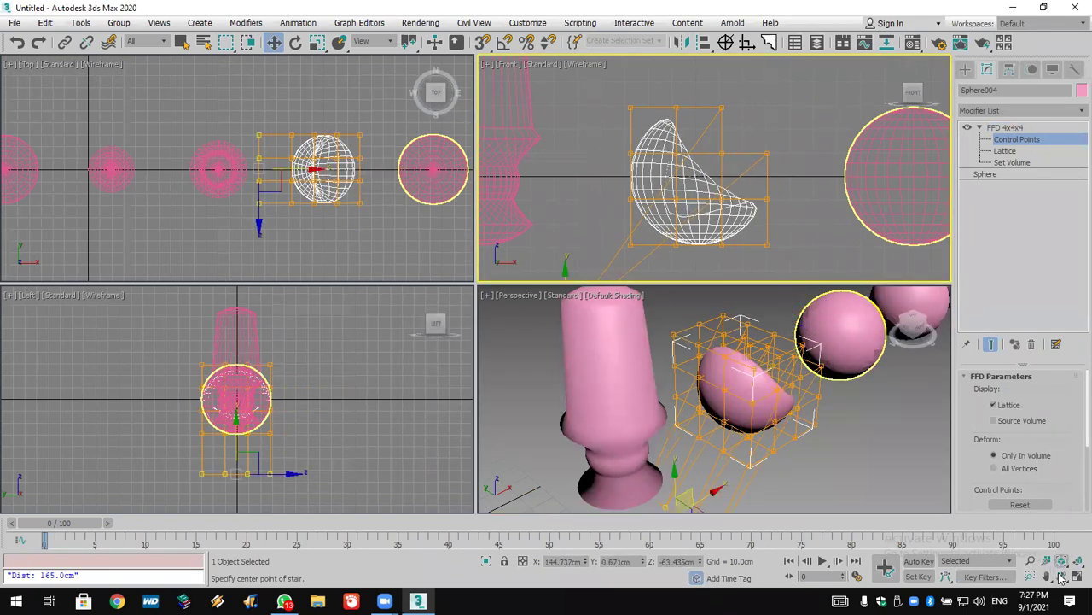
{"action": "left_click", "coordinate": [1062, 576]}
{"action": "left_click_drag", "start_coordinate": [788, 415], "coordinate": [684, 409]}
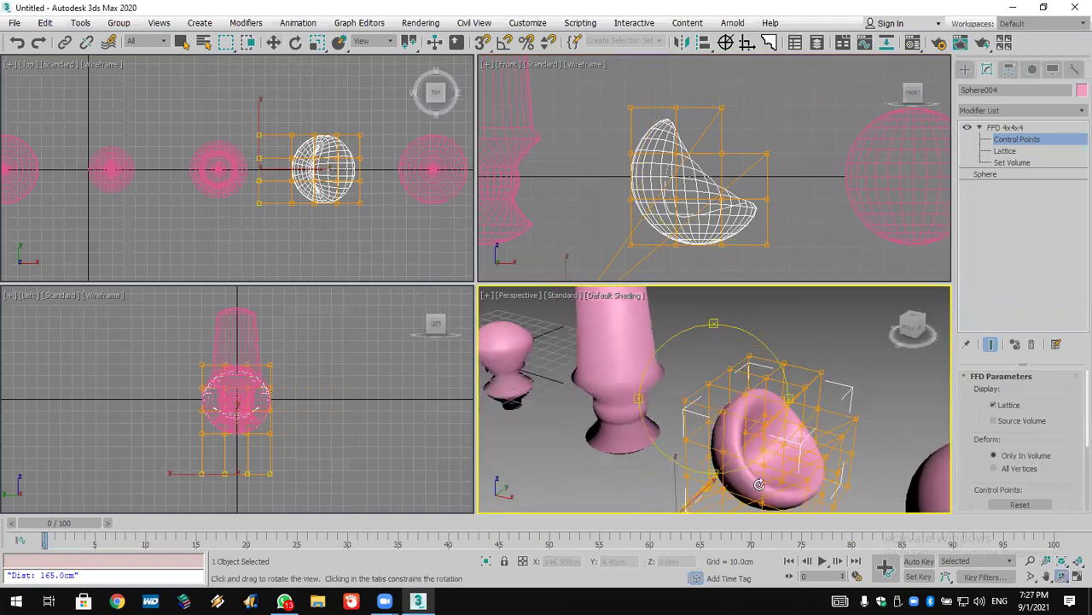
{"action": "left_click_drag", "start_coordinate": [785, 439], "coordinate": [665, 396]}
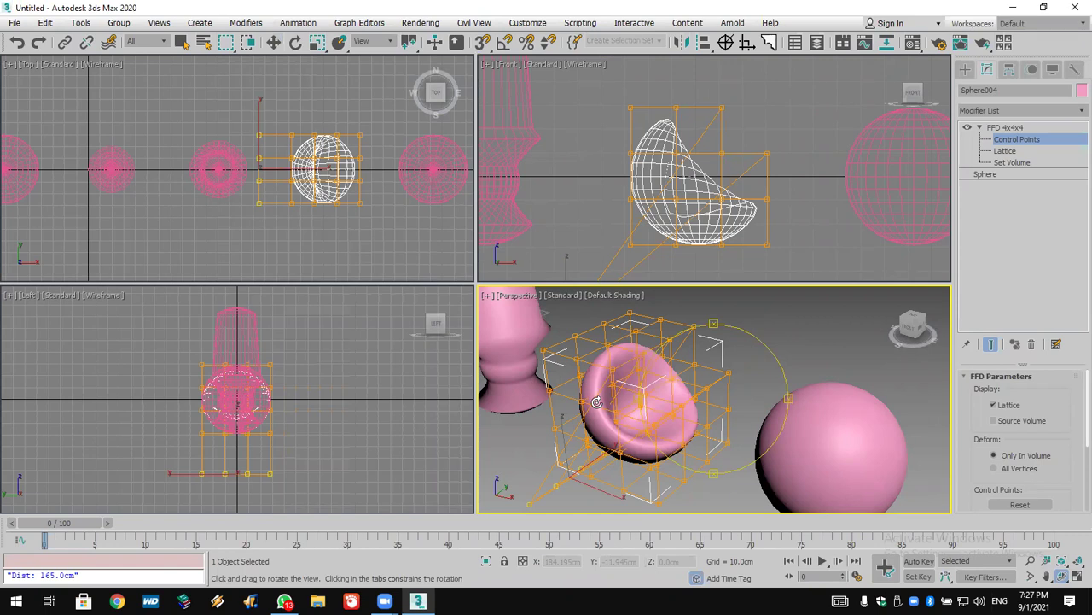
{"action": "middle_click_drag", "start_coordinate": [808, 180], "coordinate": [700, 181]}
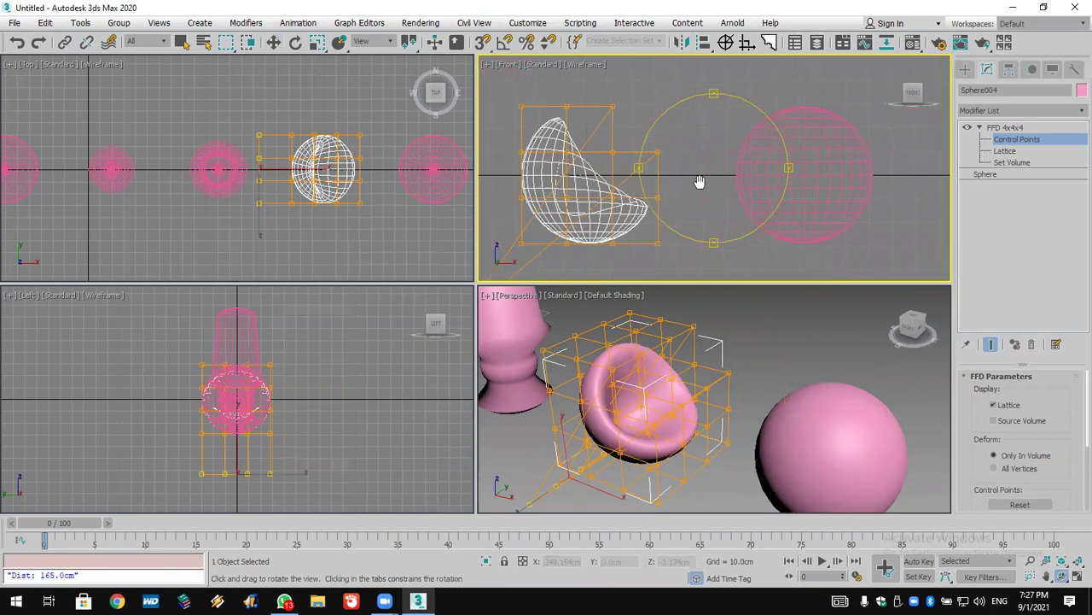
{"action": "middle_click_drag", "start_coordinate": [768, 176], "coordinate": [641, 179]}
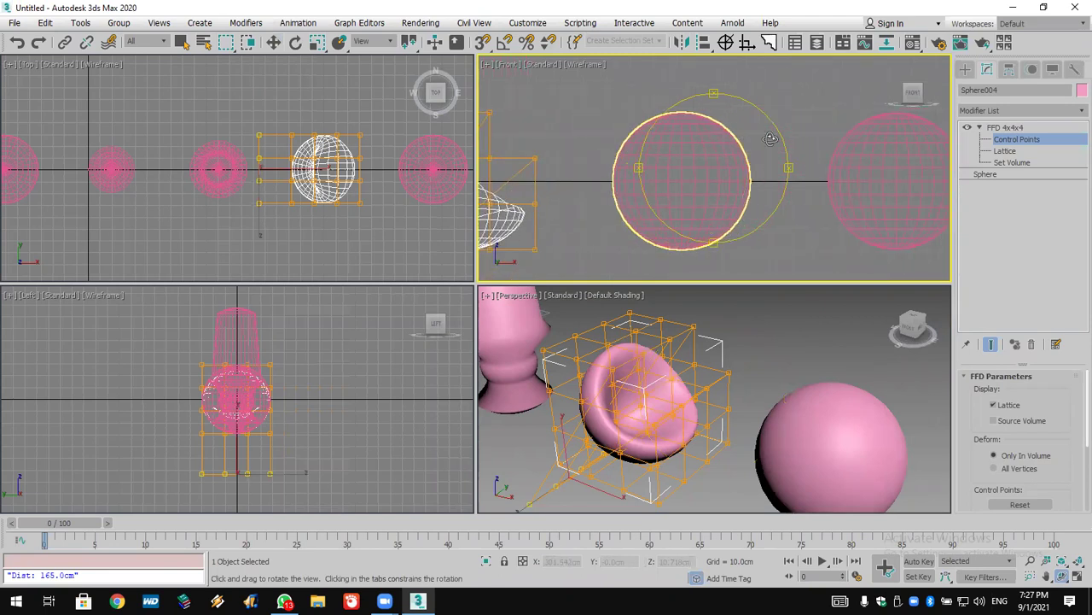
{"action": "left_click", "coordinate": [1005, 127]}
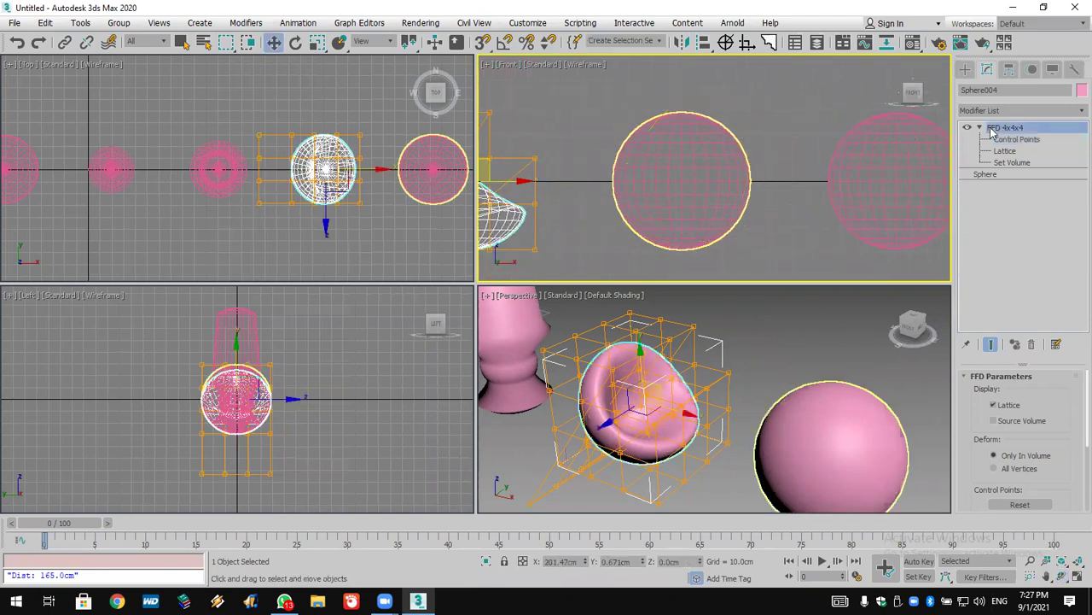
Step: Add an FFD 4x4x4 modifier to the fifth sphere in the row
{"action": "left_click", "coordinate": [721, 172]}
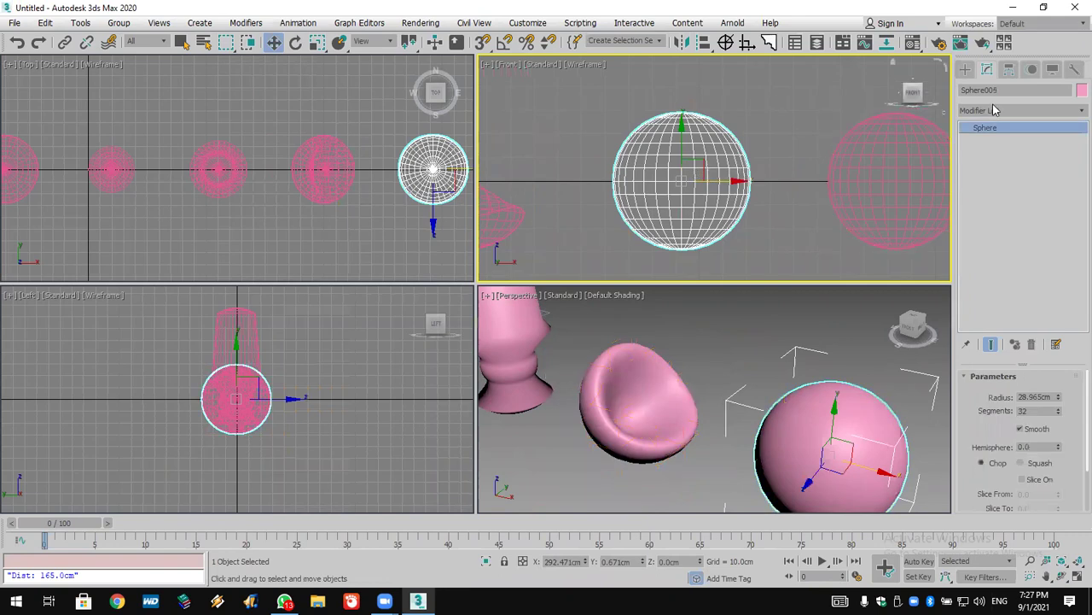
{"action": "left_click", "coordinate": [993, 110]}
{"action": "key", "text": "f"}
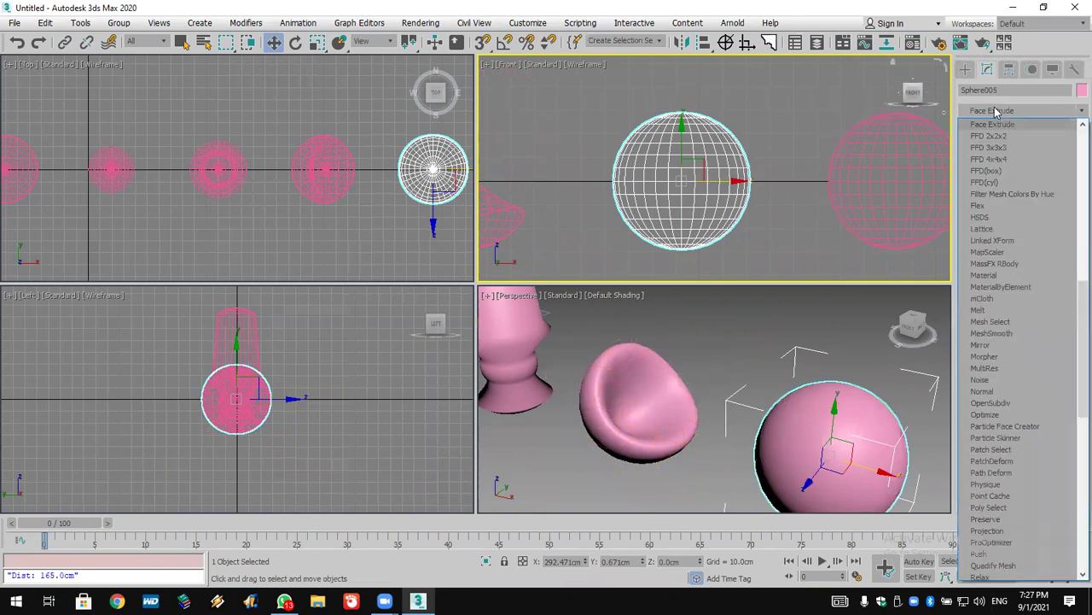
{"action": "left_click", "coordinate": [1015, 158]}
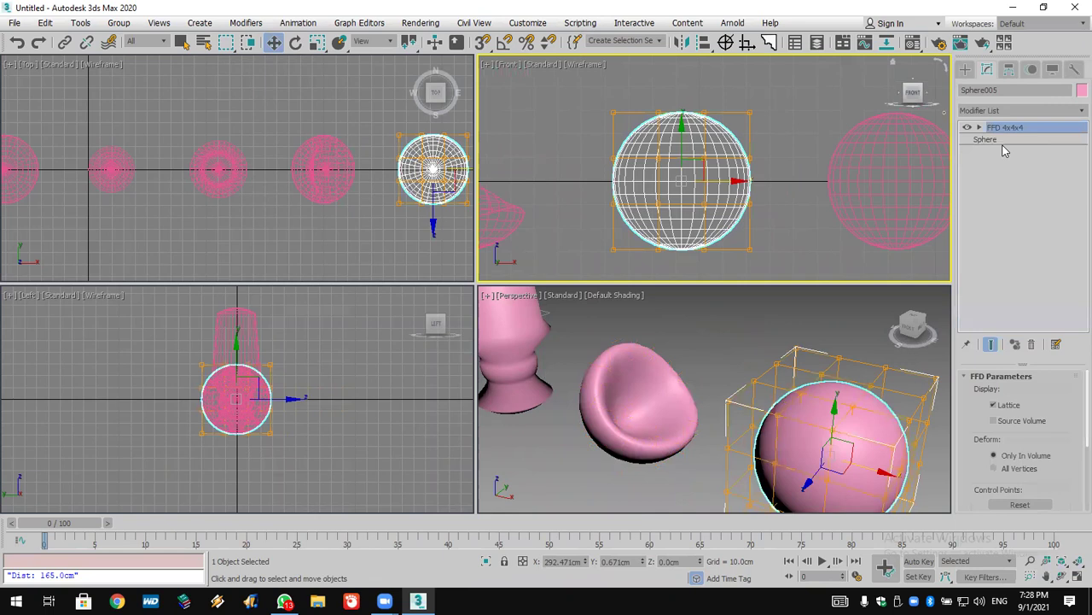
Step: Select the lattice's top row of control points in the Front view and move it down to about Z -24 cm, forming a bowl
{"action": "left_click", "coordinate": [981, 128]}
{"action": "left_click", "coordinate": [1017, 139]}
{"action": "left_click_drag", "start_coordinate": [595, 86], "coordinate": [794, 140]}
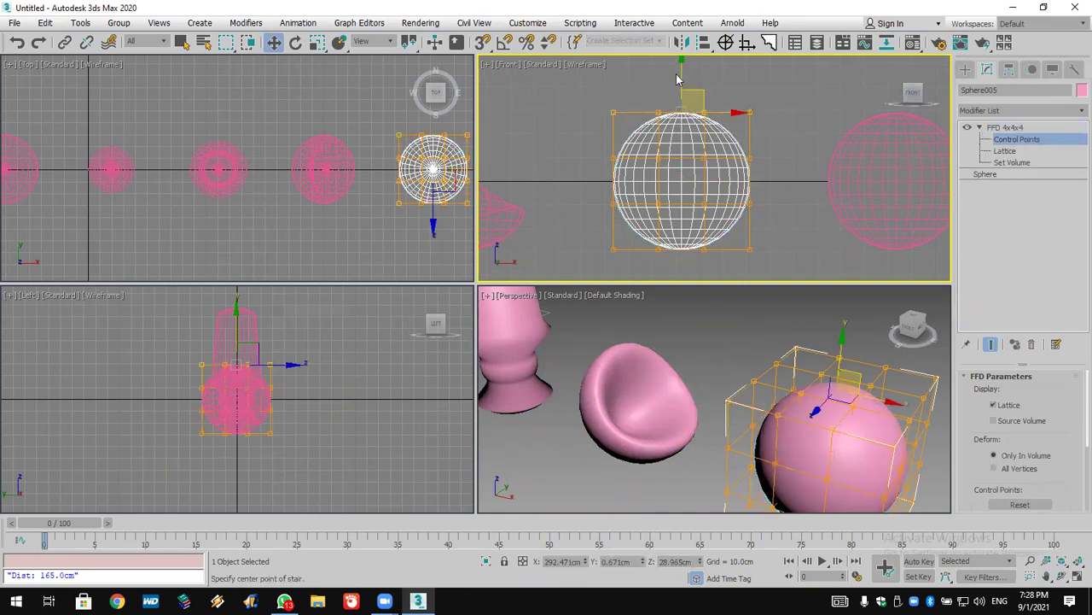
{"action": "left_click_drag", "start_coordinate": [693, 115], "coordinate": [694, 226]}
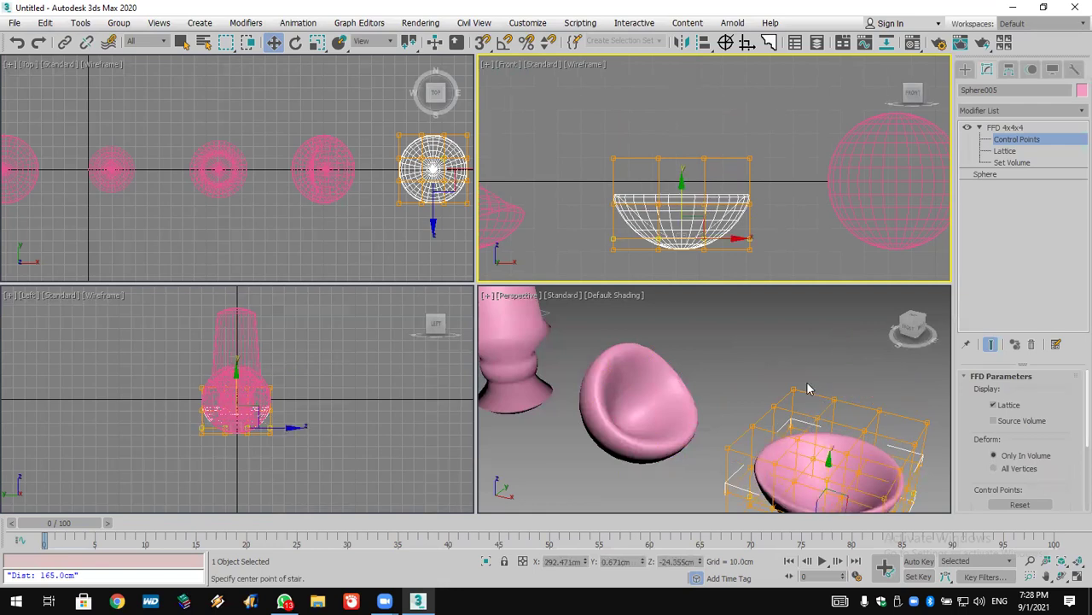
{"action": "scroll", "coordinate": [768, 402], "scroll_direction": "up", "scroll_amount": 2}
{"action": "key", "text": "z"}
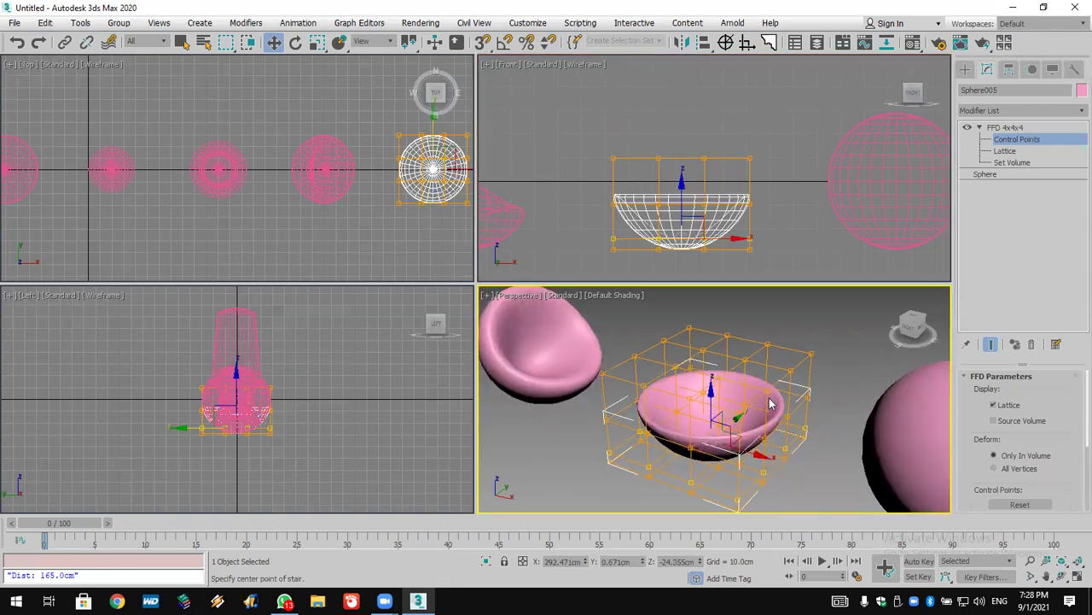
Step: Add an FFD 3x3x3 modifier to the sixth sphere in the row and expand its sub-object levels
{"action": "middle_click_drag", "start_coordinate": [856, 221], "coordinate": [636, 168]}
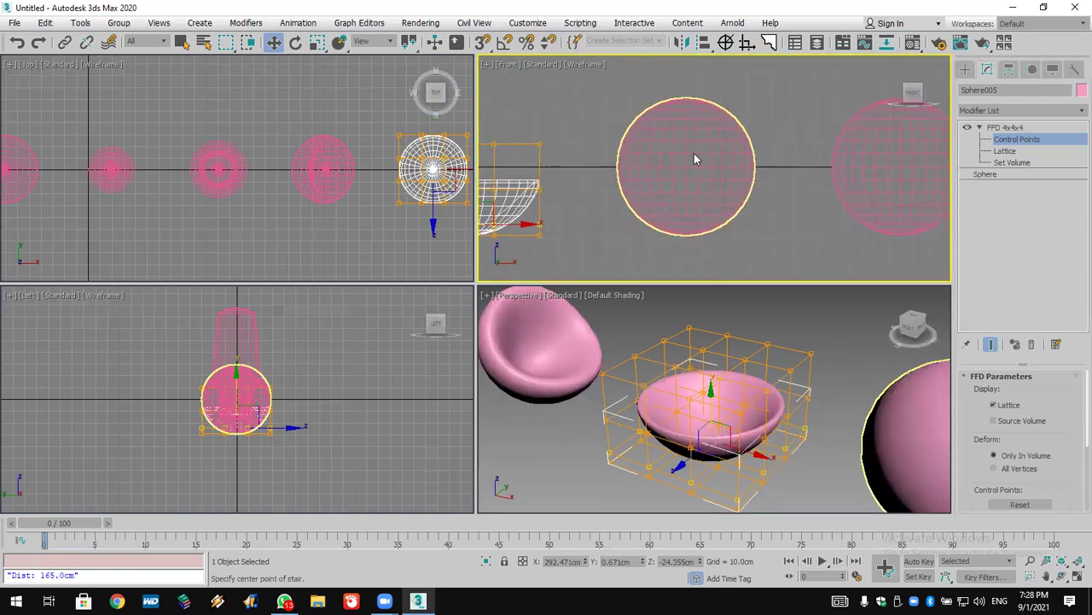
{"action": "left_click", "coordinate": [717, 149]}
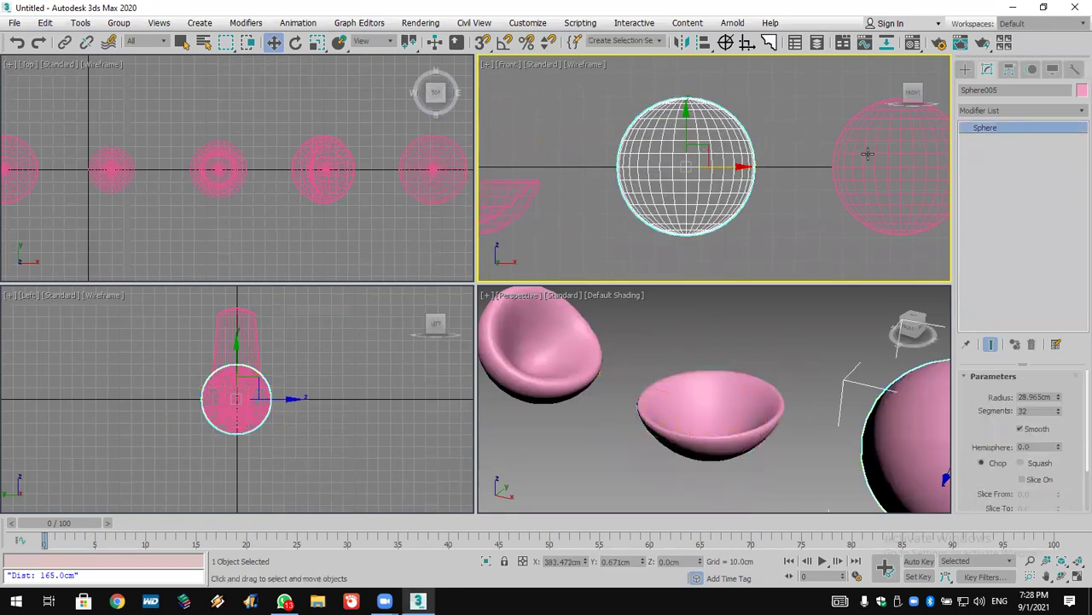
{"action": "left_click", "coordinate": [1005, 111]}
{"action": "key", "text": "f"}
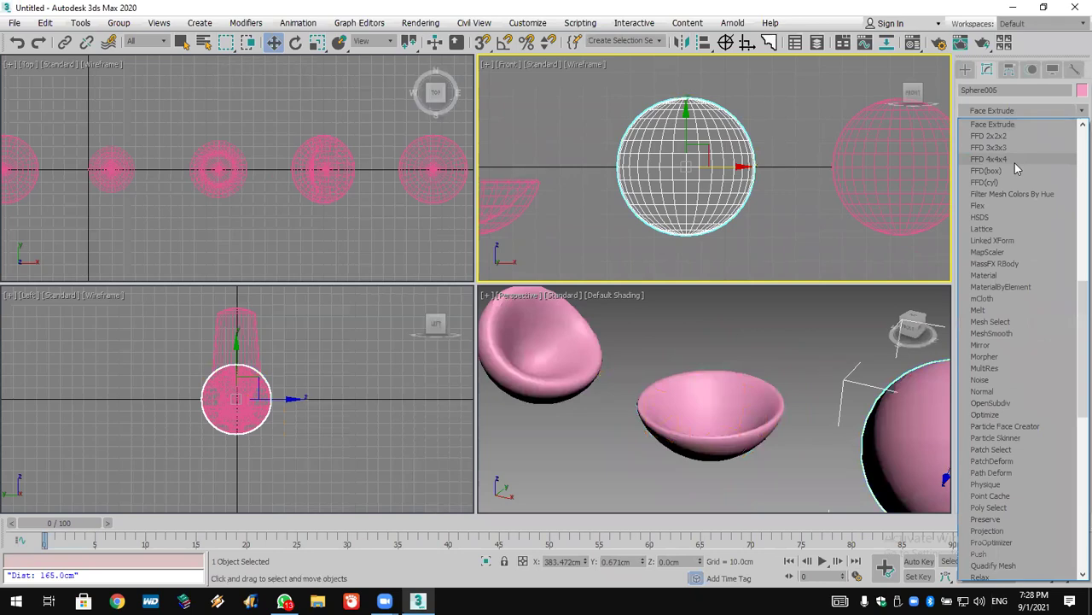
{"action": "left_click", "coordinate": [1015, 147]}
{"action": "left_click", "coordinate": [979, 127]}
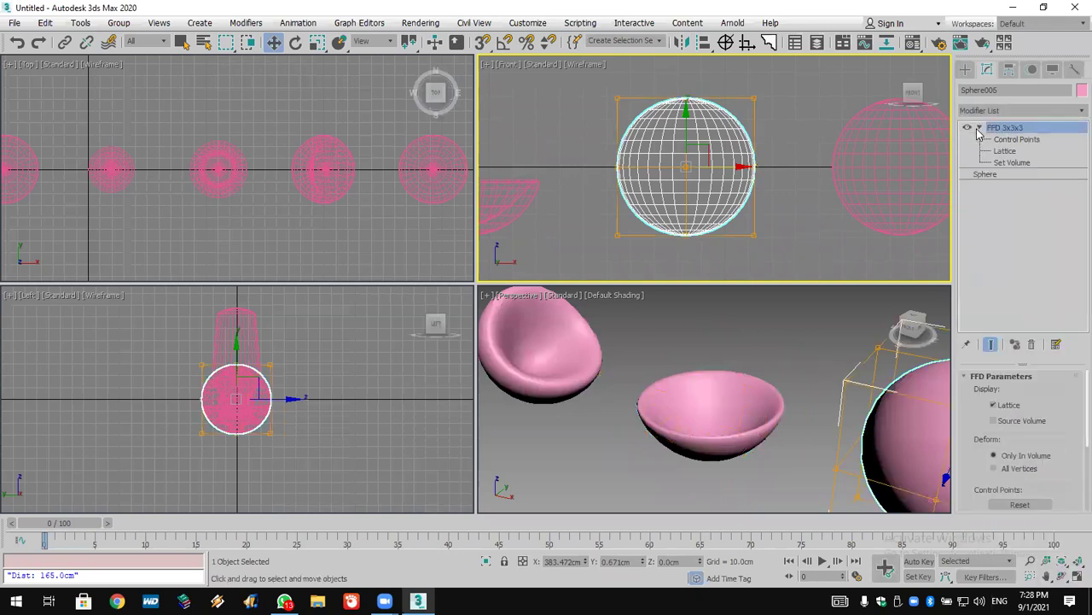
Step: Select the lattice's top row of control points and scale it inward to pull the sphere into a teardrop
{"action": "left_click", "coordinate": [1024, 140]}
{"action": "left_click_drag", "start_coordinate": [738, 78], "coordinate": [515, 108]}
{"action": "left_click", "coordinate": [317, 43]}
{"action": "left_click_drag", "start_coordinate": [686, 96], "coordinate": [892, 219]}
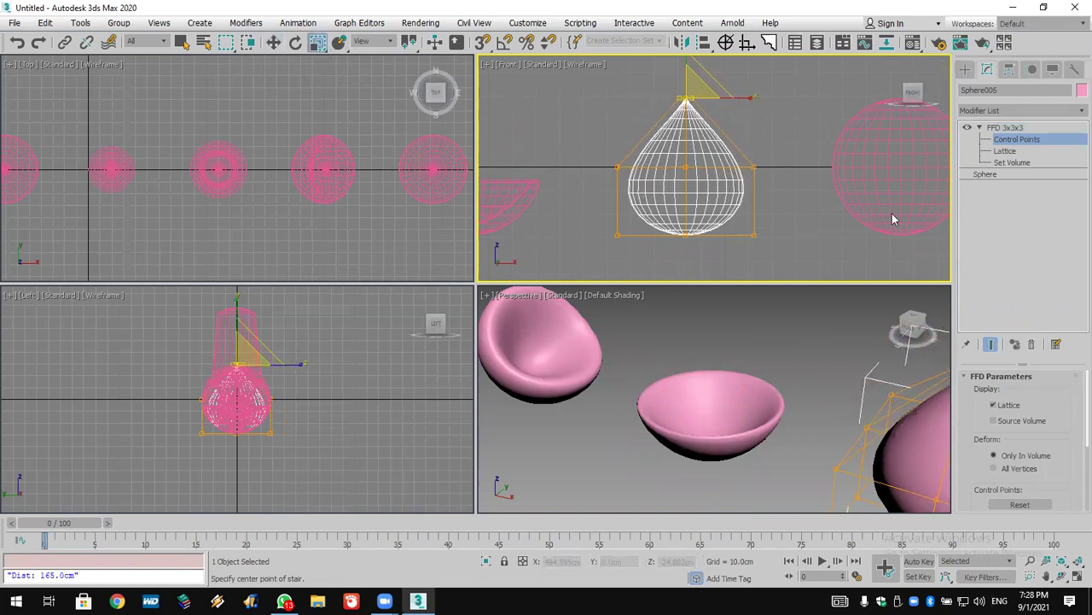
Step: Select the FFD 3x3x3 lattice's bottom row of control points in the Front view and scale it inward, tapering the teardrop to a lower point
{"action": "left_click_drag", "start_coordinate": [796, 225], "coordinate": [551, 299]}
{"action": "left_click_drag", "start_coordinate": [685, 233], "coordinate": [700, 299]}
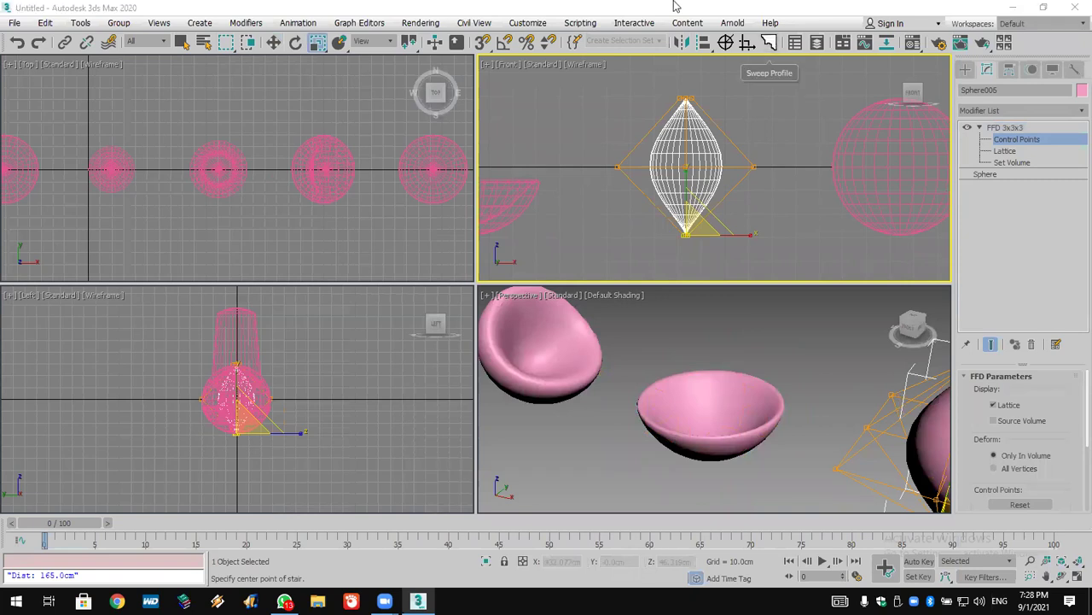
{"action": "middle_click_drag", "start_coordinate": [808, 145], "coordinate": [760, 146]}
{"action": "scroll", "coordinate": [788, 380], "scroll_direction": "down", "scroll_amount": 2}
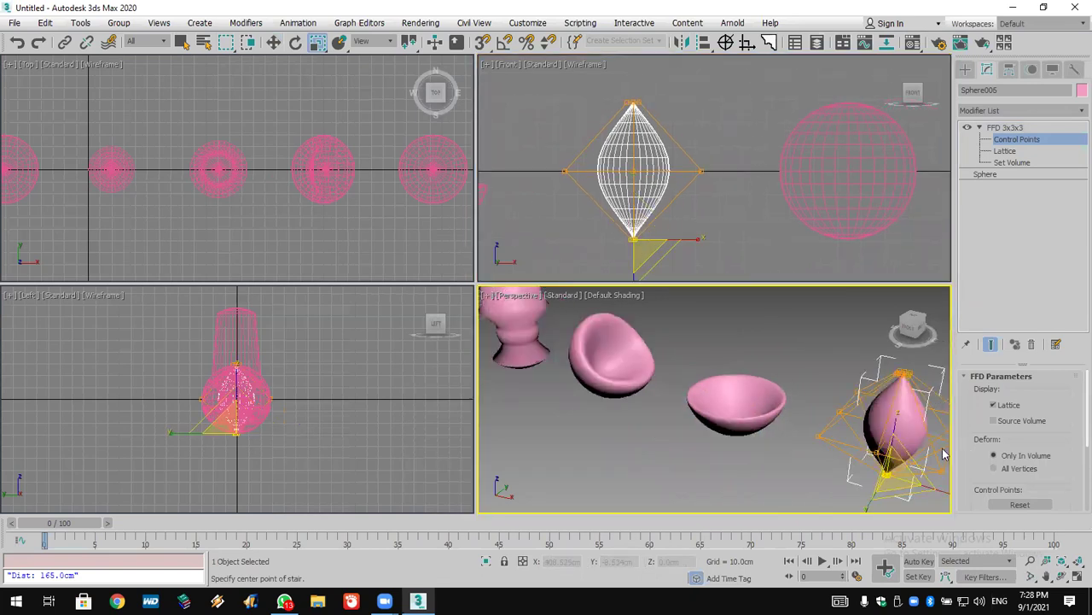
{"action": "scroll", "coordinate": [756, 444], "scroll_direction": "up", "scroll_amount": 2}
{"action": "middle_click_drag", "start_coordinate": [756, 444], "coordinate": [827, 445]}
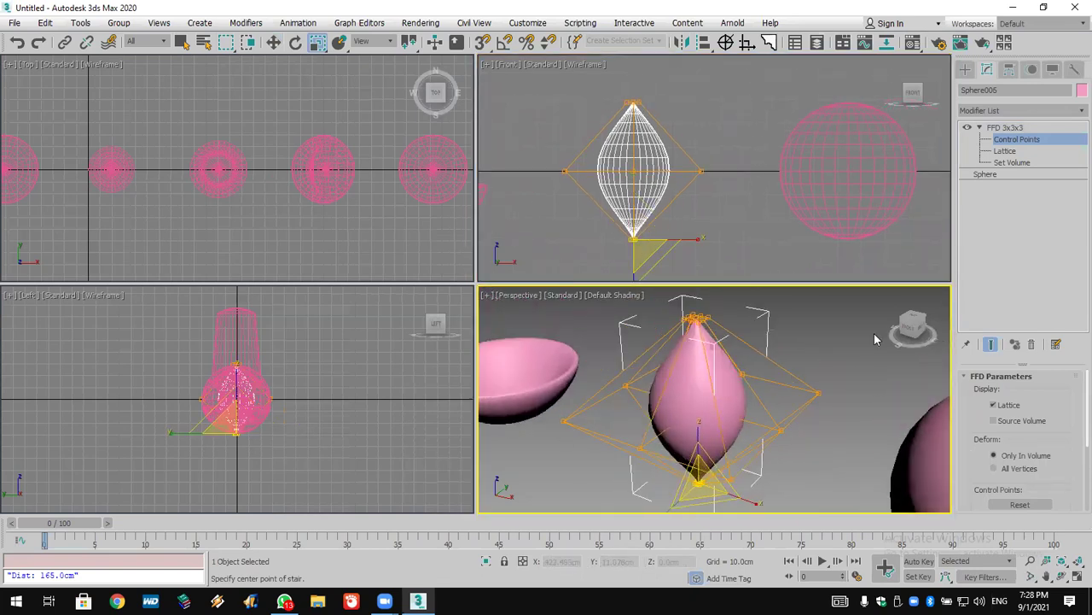
{"action": "left_click", "coordinate": [972, 70]}
Step: Add an FFD(cyl) modifier to the seventh sphere in the row, beside the double-pointed one
{"action": "middle_click_drag", "start_coordinate": [882, 119], "coordinate": [805, 117]}
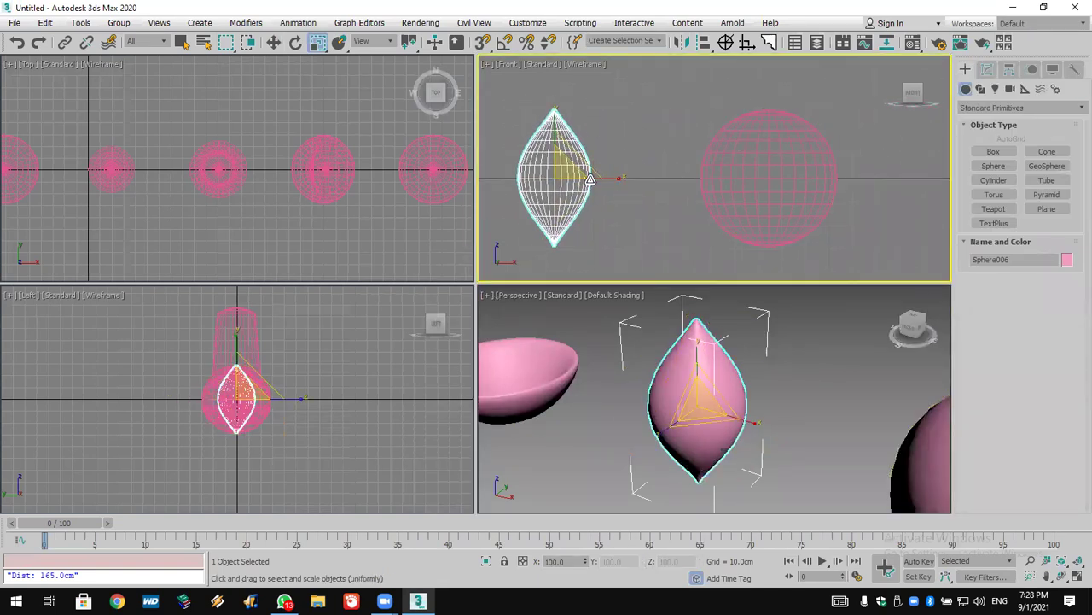
{"action": "left_click", "coordinate": [820, 145]}
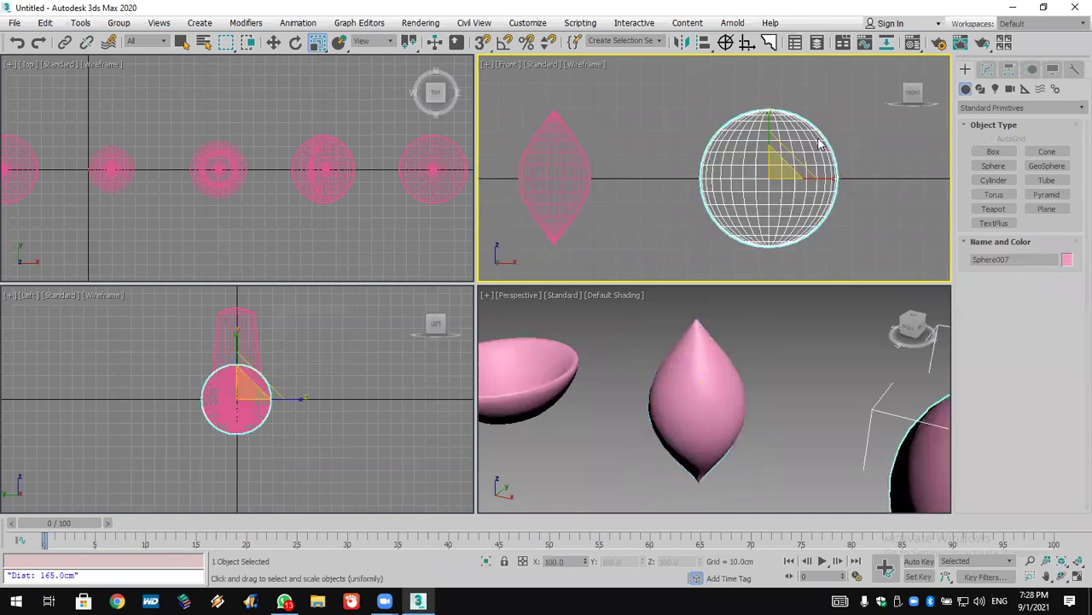
{"action": "left_click", "coordinate": [986, 70]}
{"action": "left_click", "coordinate": [999, 109]}
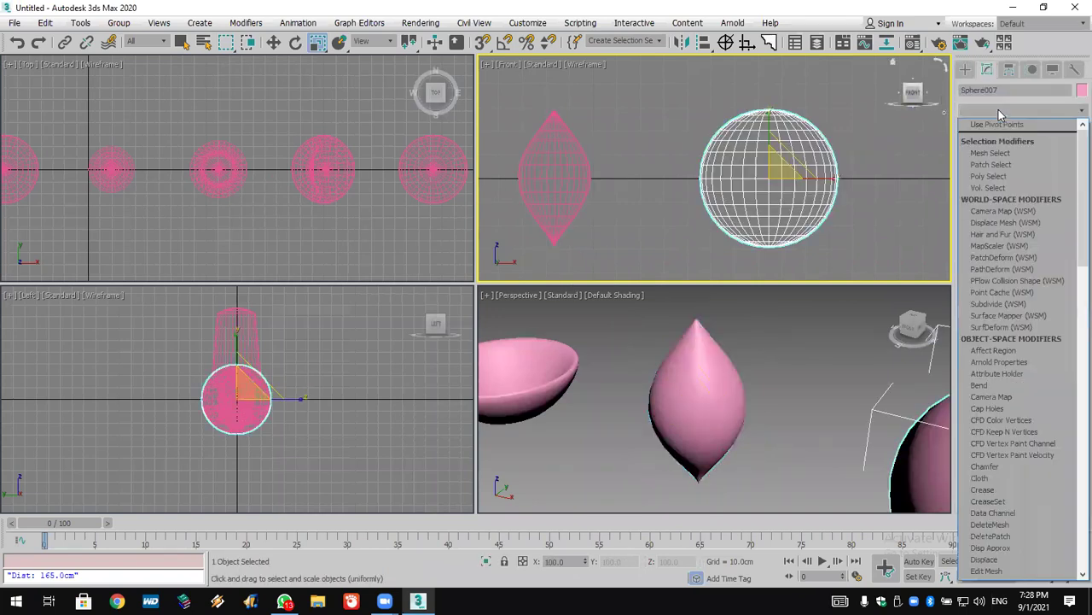
{"action": "scroll", "coordinate": [999, 109], "scroll_direction": "down", "scroll_amount": 1}
{"action": "key", "text": "f"}
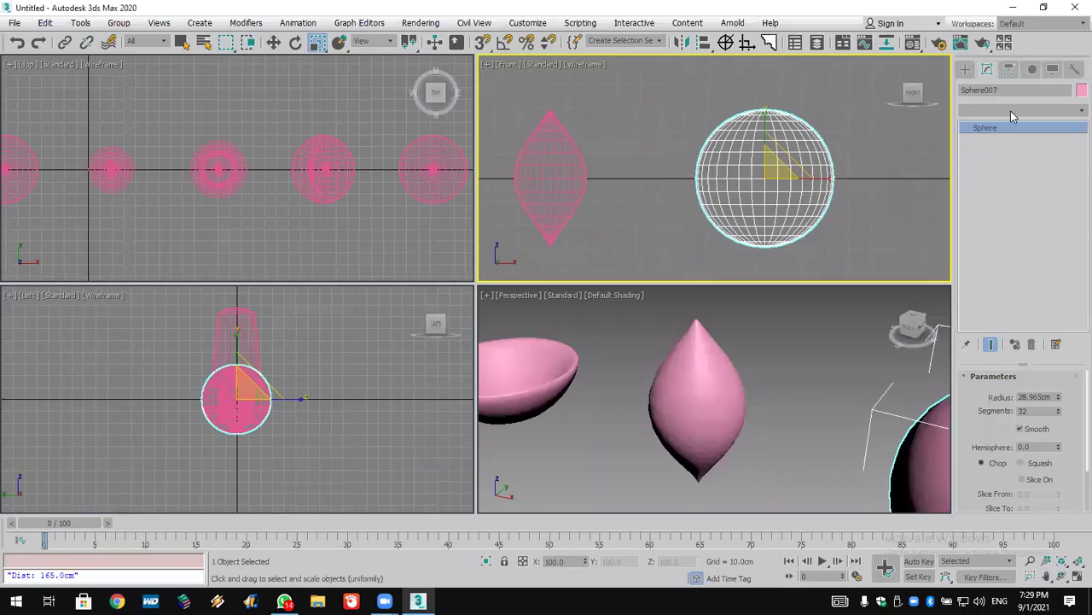
{"action": "left_click", "coordinate": [1011, 109]}
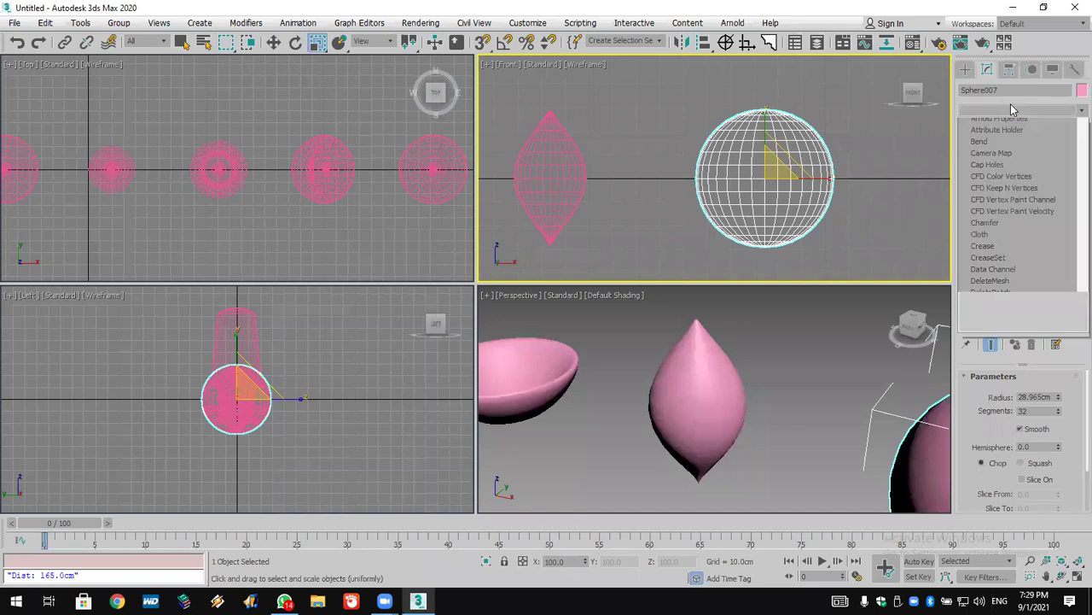
{"action": "key", "text": "f"}
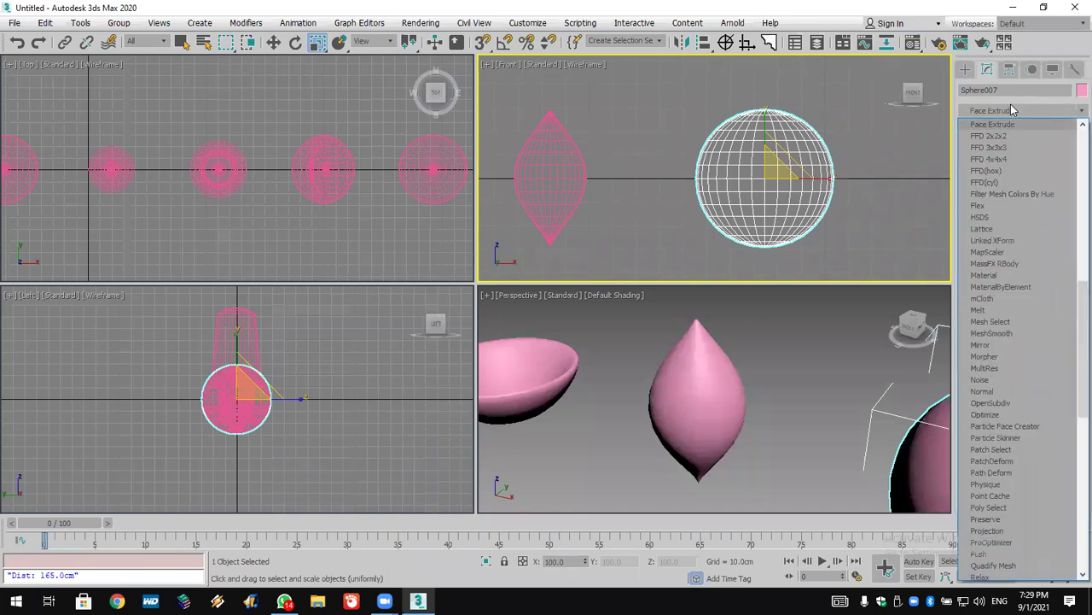
{"action": "left_click", "coordinate": [1007, 182]}
{"action": "middle_click_drag", "start_coordinate": [890, 172], "coordinate": [842, 181]}
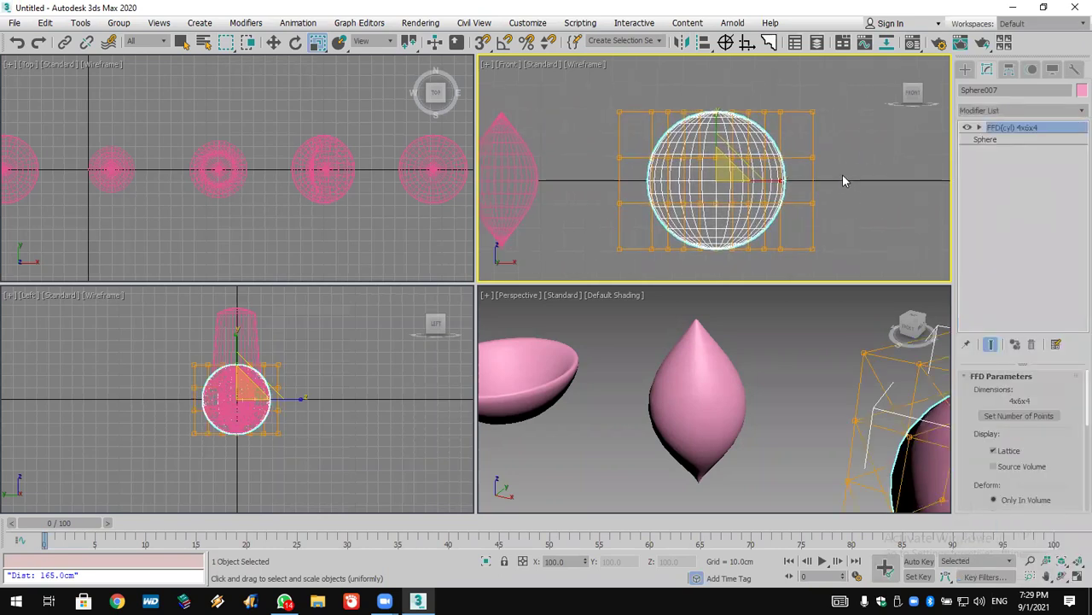
Step: Set the plain sphere's FFD(cyl) lattice to 6 side, 6 radial and 6 height points
{"action": "scroll", "coordinate": [843, 375], "scroll_direction": "down", "scroll_amount": 3}
{"action": "middle_click_drag", "start_coordinate": [843, 374], "coordinate": [664, 305]}
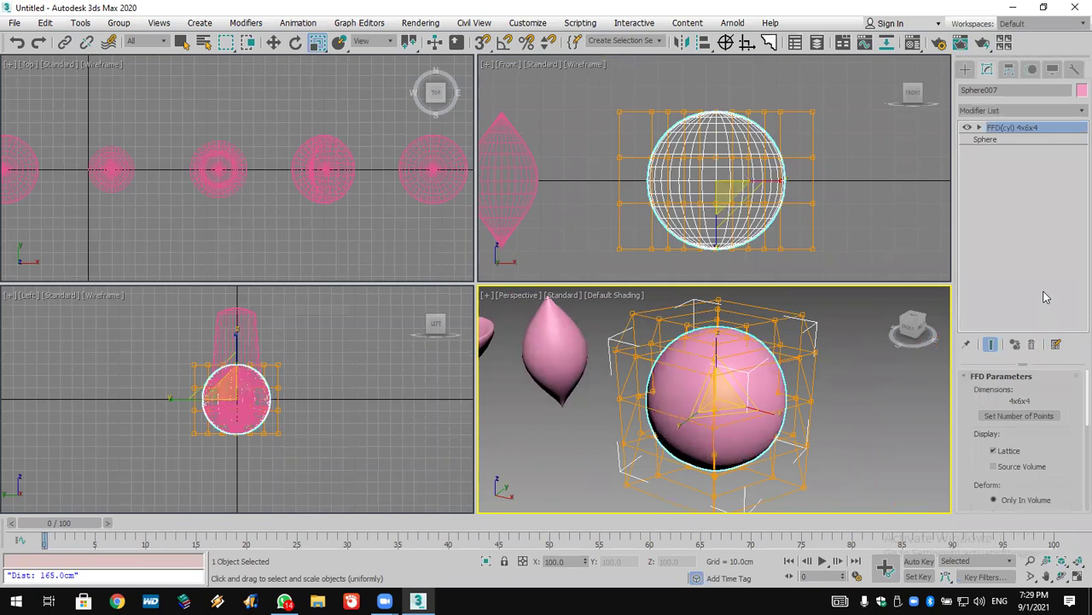
{"action": "left_click", "coordinate": [1033, 418]}
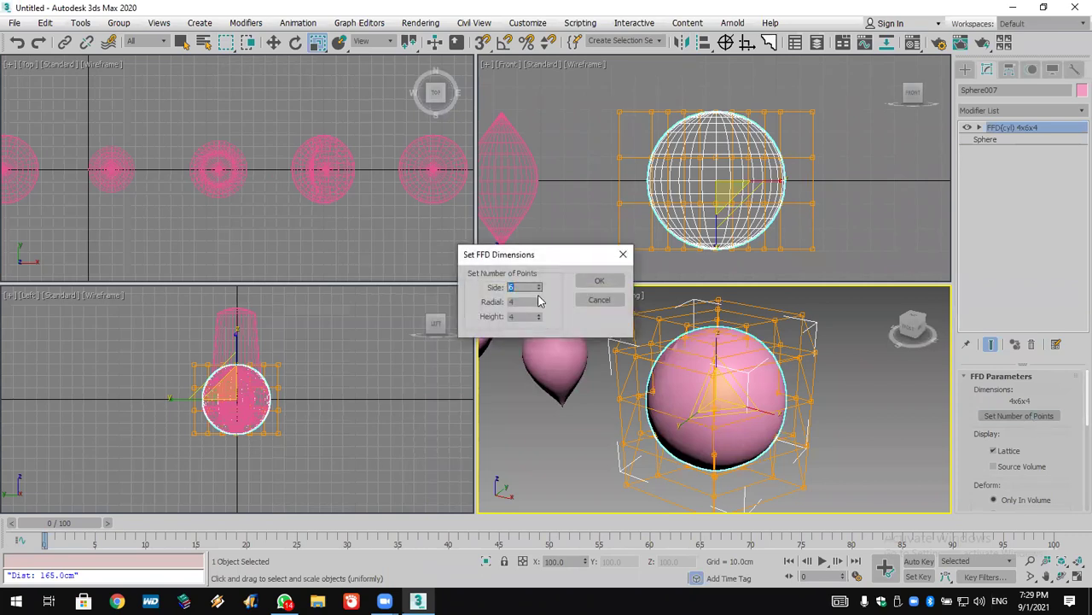
{"action": "left_click", "coordinate": [540, 300]}
{"action": "left_click", "coordinate": [539, 314]}
{"action": "left_click", "coordinate": [539, 314]}
{"action": "left_click", "coordinate": [599, 280]}
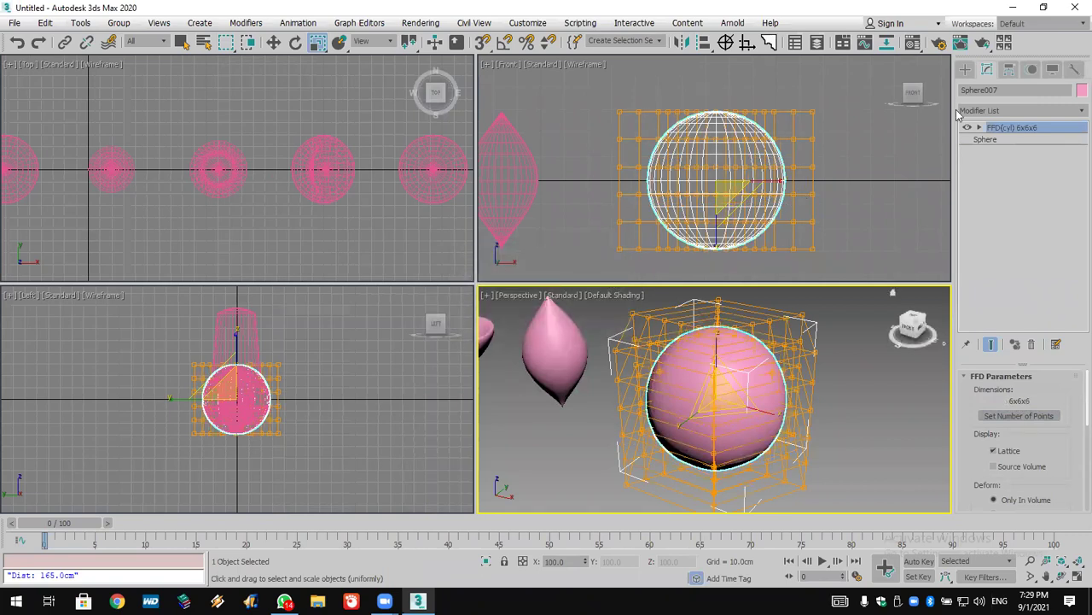
Step: Scale the uppermost and lowest rows of FFD control points strongly inward so both ends of the sphere taper to points
{"action": "left_click", "coordinate": [980, 128]}
{"action": "left_click", "coordinate": [1014, 139]}
{"action": "middle_click_drag", "start_coordinate": [465, 200], "coordinate": [227, 225]}
{"action": "scroll", "coordinate": [273, 198], "scroll_direction": "up", "scroll_amount": 3}
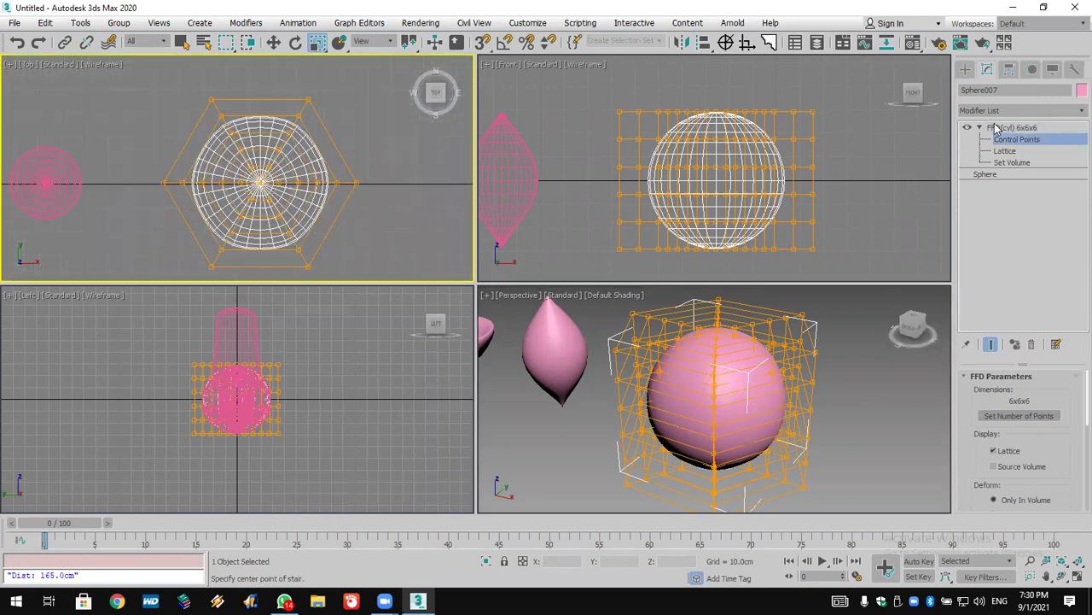
{"action": "left_click_drag", "start_coordinate": [783, 91], "coordinate": [542, 119]}
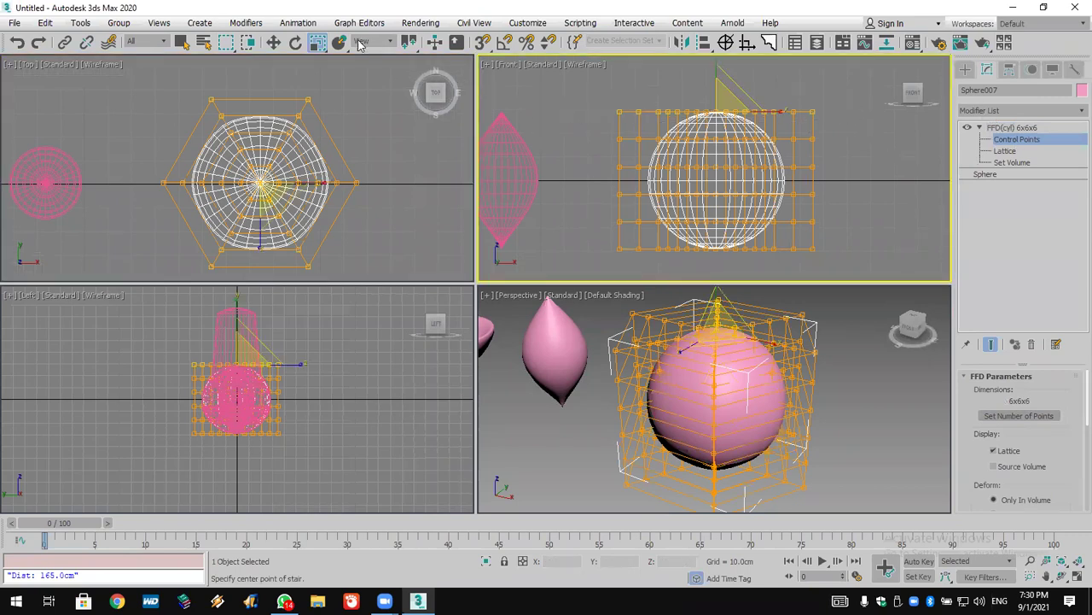
{"action": "left_click_drag", "start_coordinate": [717, 109], "coordinate": [783, 307]}
{"action": "left_click_drag", "start_coordinate": [848, 244], "coordinate": [602, 261]}
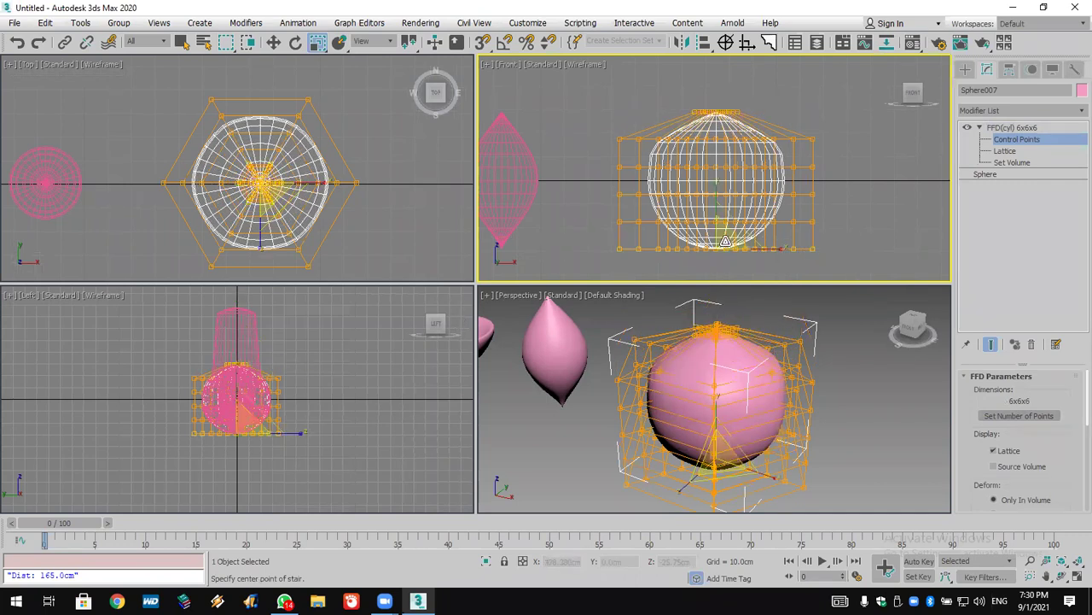
{"action": "left_click_drag", "start_coordinate": [725, 241], "coordinate": [773, 548]}
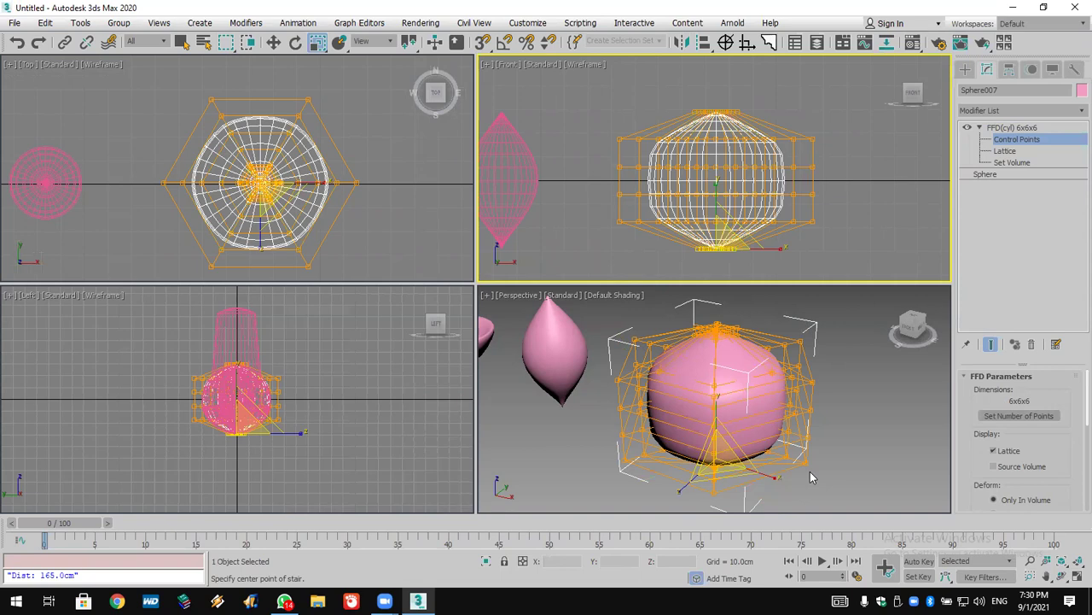
{"action": "scroll", "coordinate": [709, 407], "scroll_direction": "down", "scroll_amount": 8}
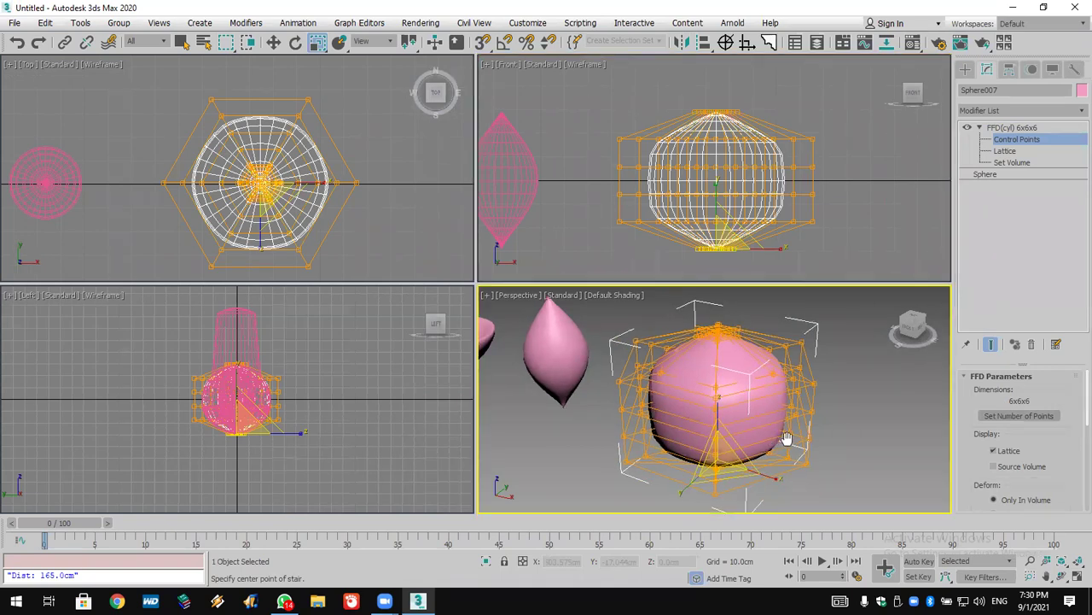
{"action": "middle_click_drag", "start_coordinate": [640, 412], "coordinate": [726, 411]}
{"action": "scroll", "coordinate": [725, 411], "scroll_direction": "up", "scroll_amount": 3}
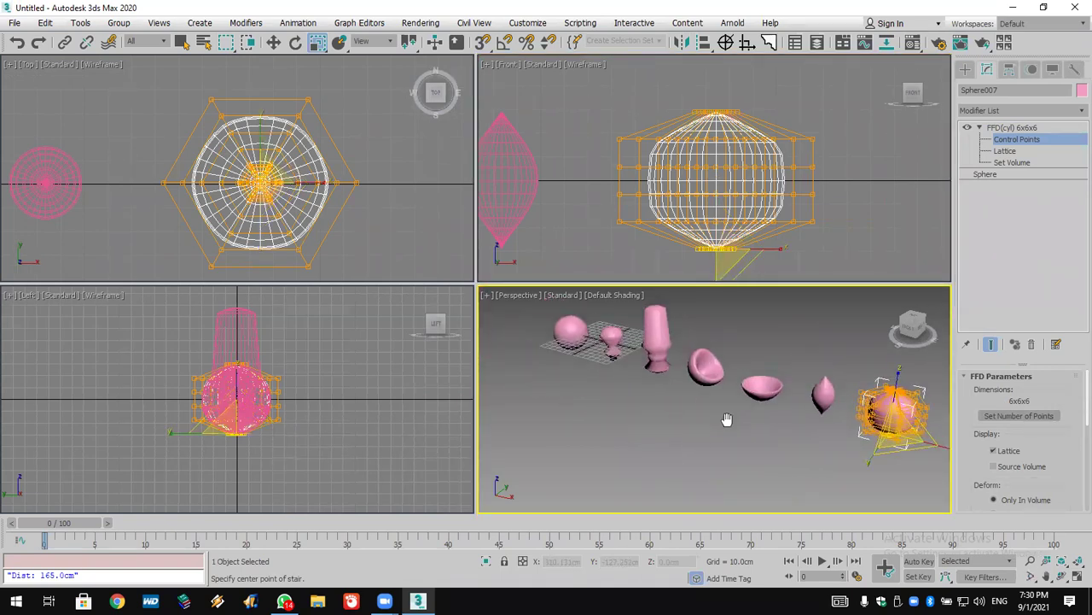
Step: Turn the undeformed sphere at the end of the row into a Morph compound object
{"action": "left_click", "coordinate": [966, 70]}
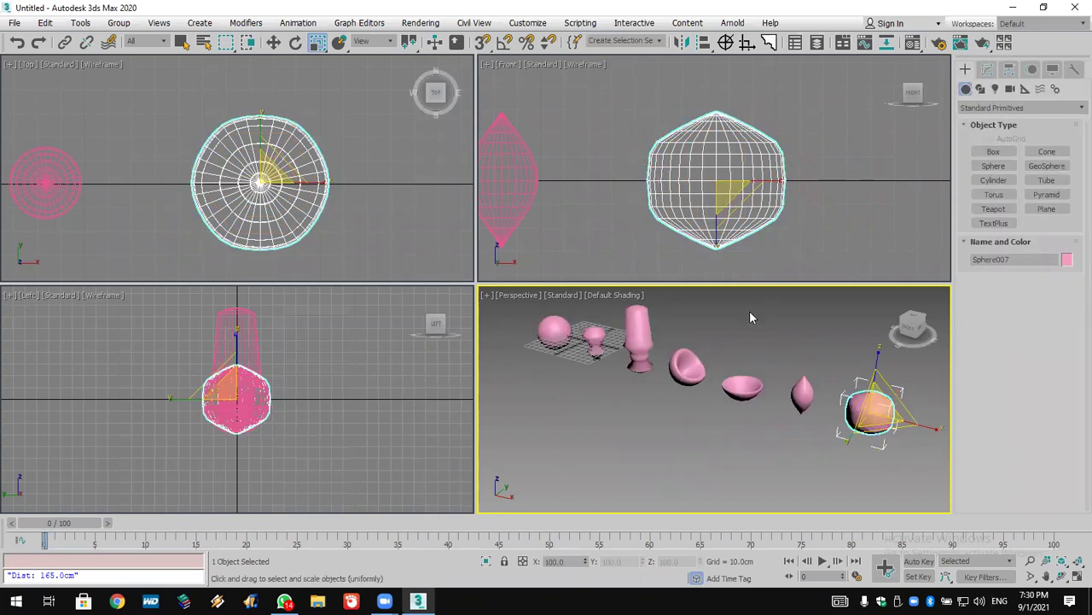
{"action": "left_click", "coordinate": [774, 338]}
{"action": "scroll", "coordinate": [753, 411], "scroll_direction": "down", "scroll_amount": 3}
{"action": "left_click", "coordinate": [1062, 578]}
{"action": "left_click_drag", "start_coordinate": [711, 401], "coordinate": [669, 410]}
{"action": "key", "text": "r"}
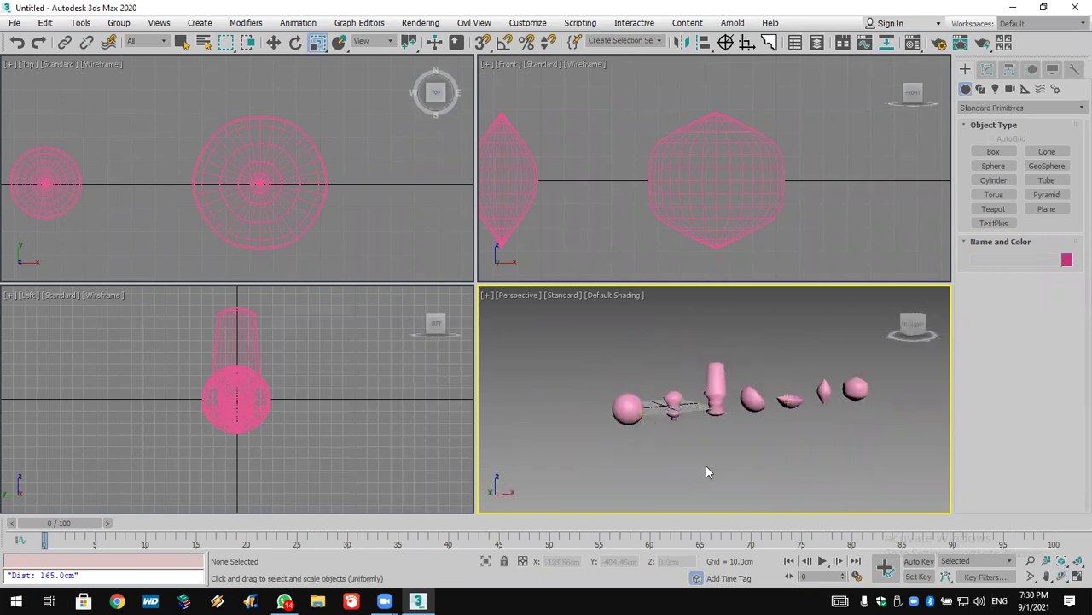
{"action": "left_click", "coordinate": [977, 106]}
{"action": "left_click", "coordinate": [1003, 147]}
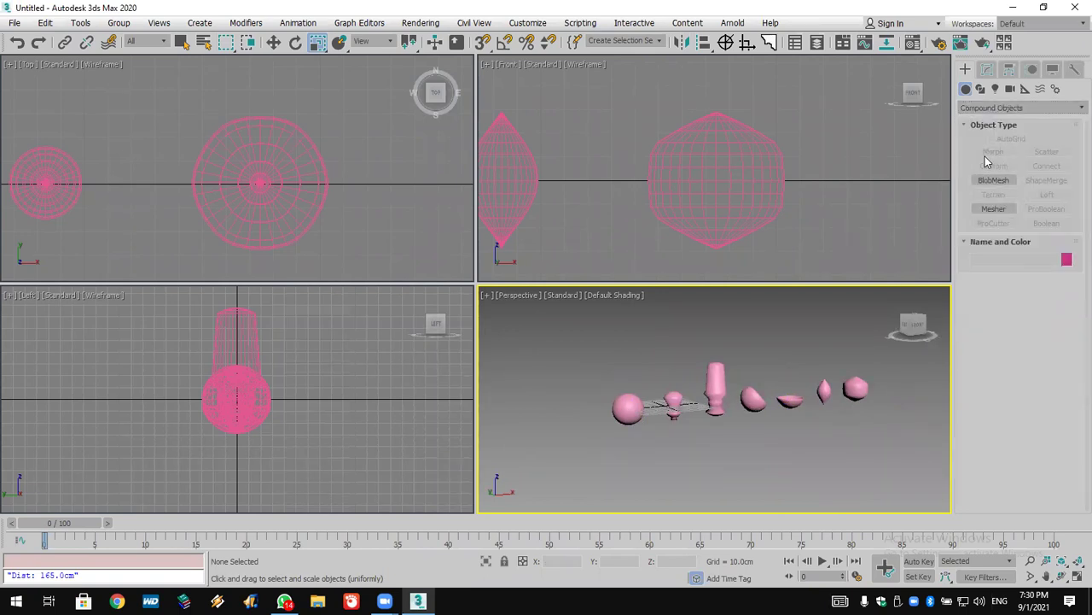
{"action": "left_click", "coordinate": [639, 412]}
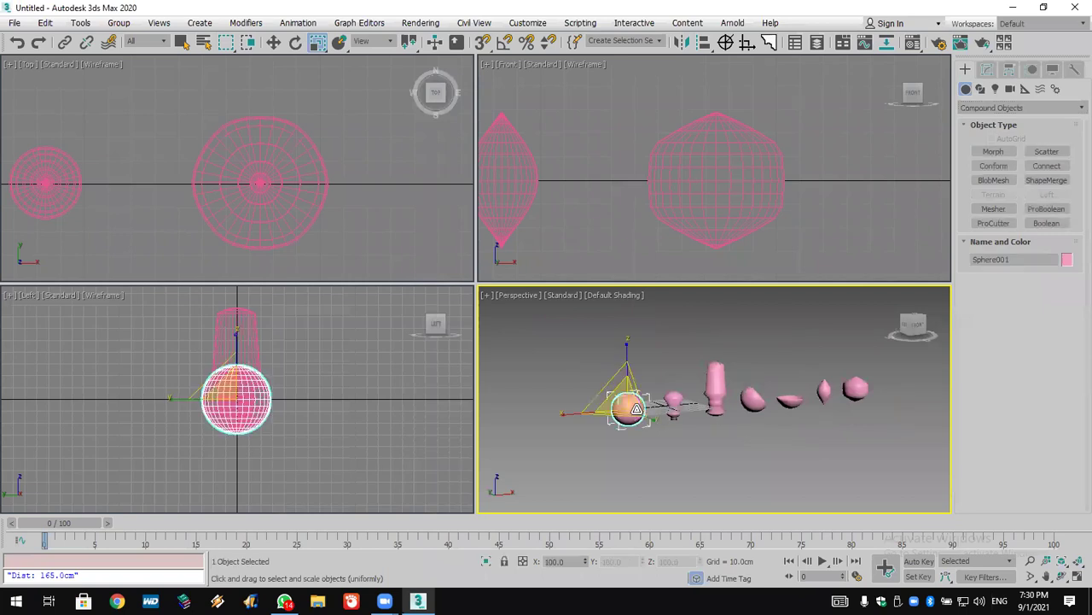
{"action": "left_click", "coordinate": [995, 151]}
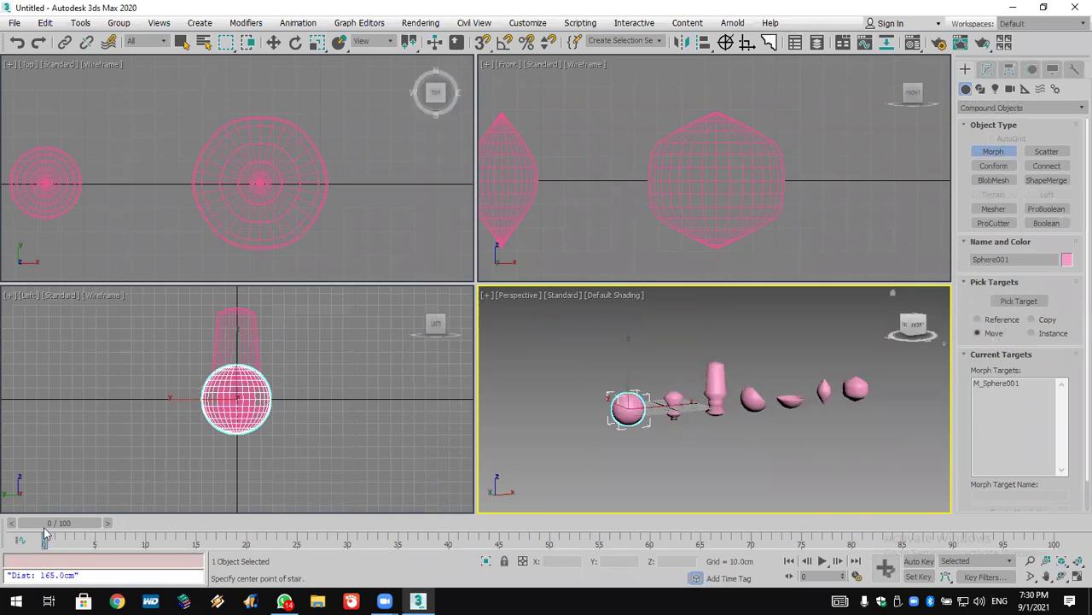
Step: With Auto Key on at frame 19, pick the small goblet shape as the next morph target
{"action": "left_click_drag", "start_coordinate": [49, 524], "coordinate": [241, 527]}
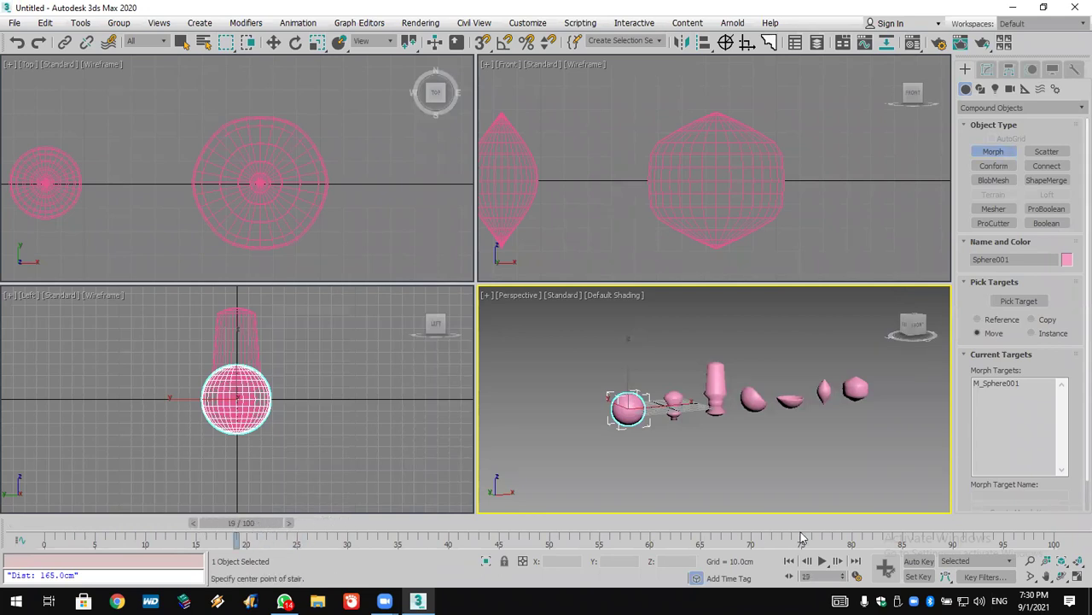
{"action": "left_click", "coordinate": [919, 562]}
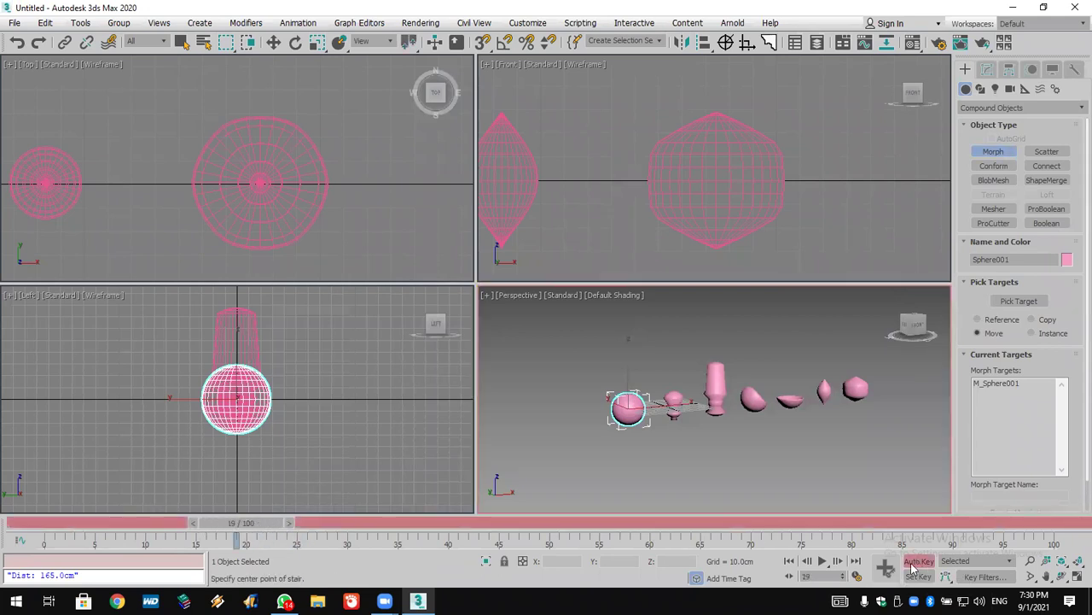
{"action": "left_click", "coordinate": [1019, 301]}
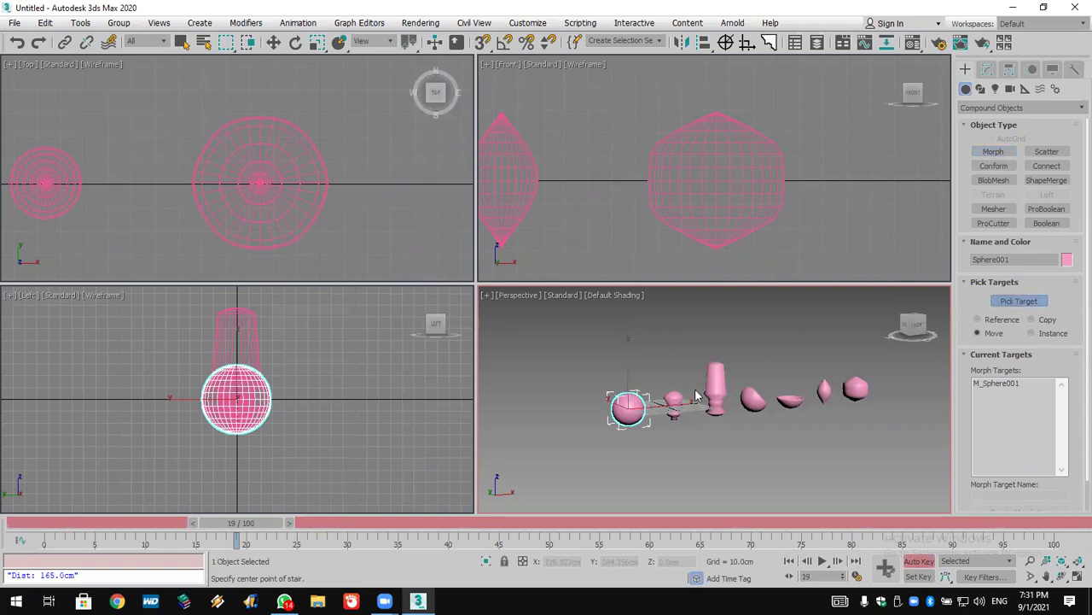
{"action": "left_click", "coordinate": [673, 407]}
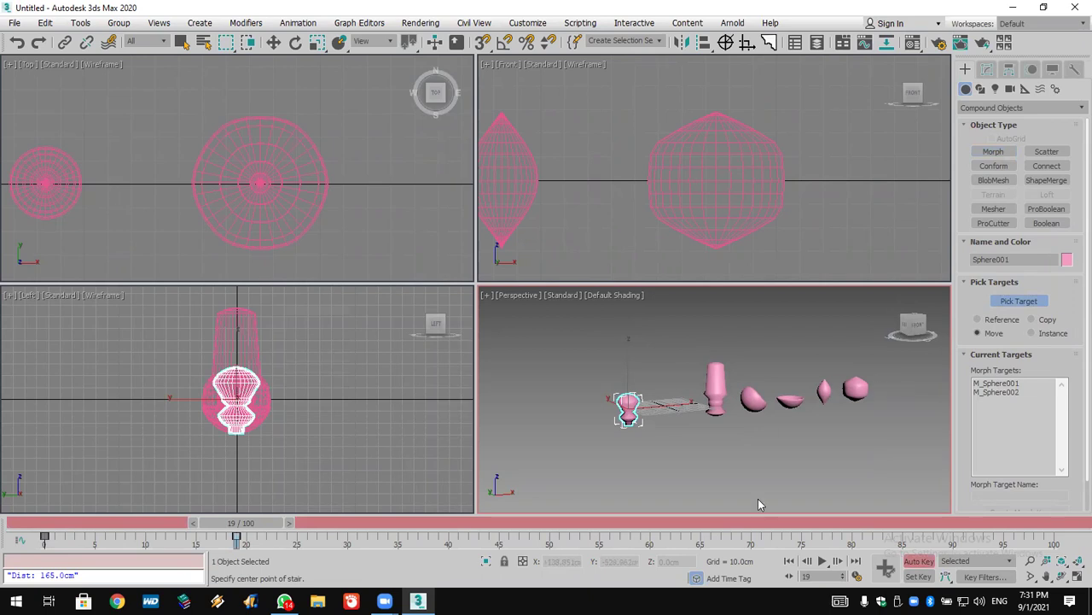
Step: Pick the remaining five shapes in order as morph targets at frames 31, 48, 61, 77 and 100, and turn off Auto Key
{"action": "left_click_drag", "start_coordinate": [246, 522], "coordinate": [444, 523]}
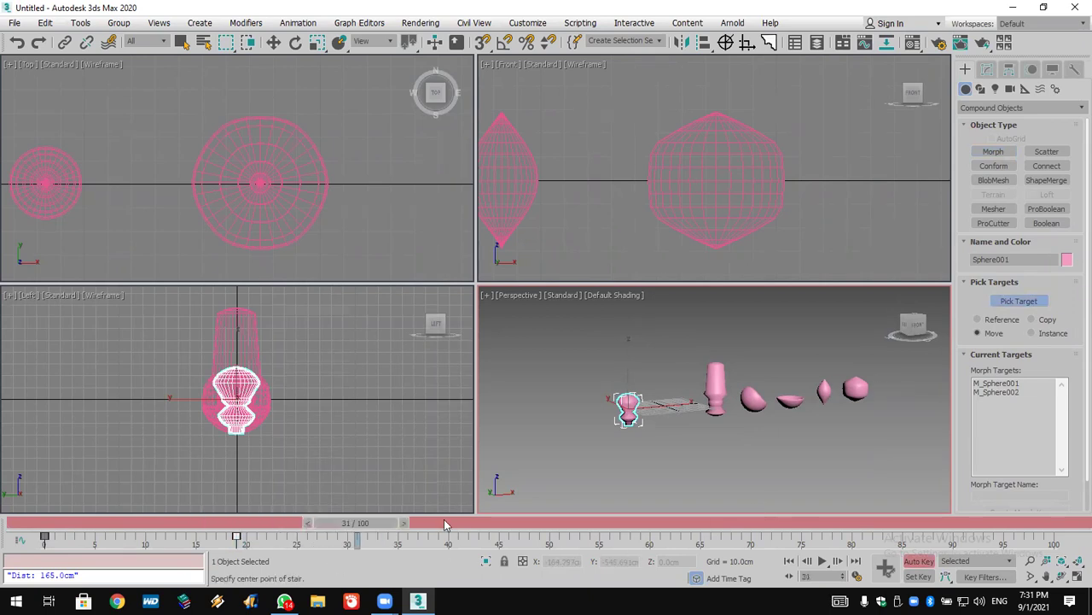
{"action": "left_click", "coordinate": [717, 394]}
{"action": "left_click_drag", "start_coordinate": [376, 529], "coordinate": [1034, 522]}
{"action": "left_click", "coordinate": [749, 395]}
{"action": "left_click", "coordinate": [791, 400]}
{"action": "left_click", "coordinate": [824, 390]}
{"action": "left_click", "coordinate": [854, 388]}
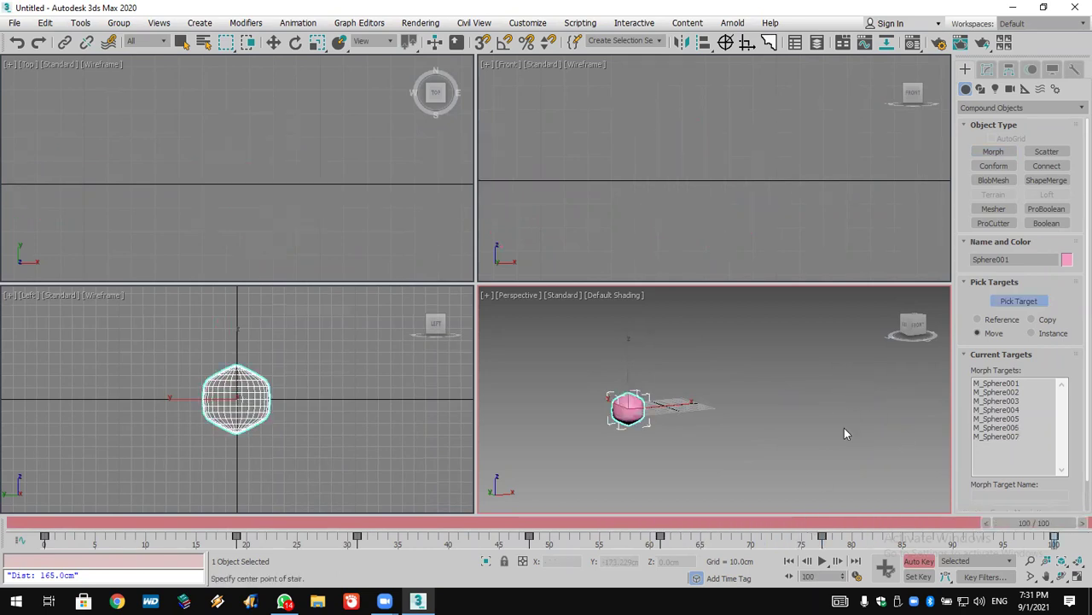
{"action": "left_click", "coordinate": [917, 561]}
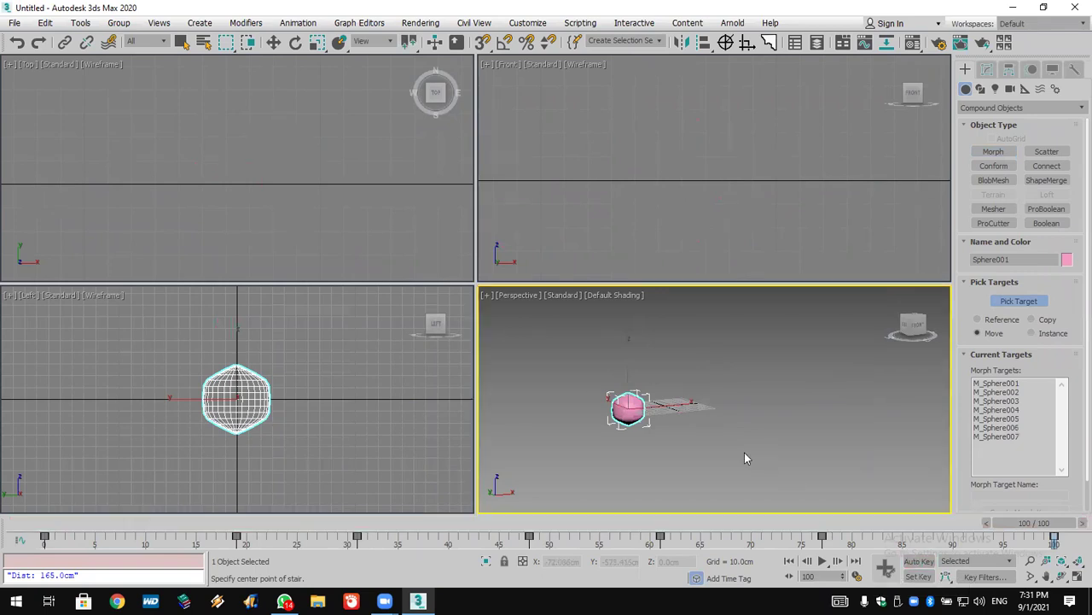
Step: Deselect the morph object and play its animation in a maximized Perspective view
{"action": "scroll", "coordinate": [833, 424], "scroll_direction": "down", "scroll_amount": 4}
{"action": "key", "text": "w"}
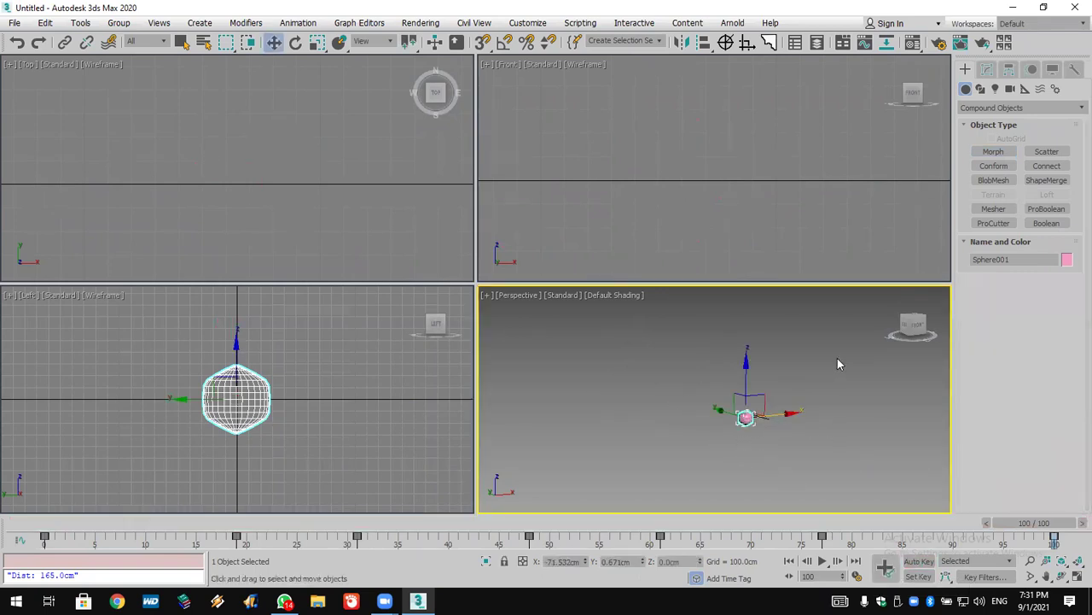
{"action": "left_click", "coordinate": [794, 391]}
{"action": "scroll", "coordinate": [795, 398], "scroll_direction": "up", "scroll_amount": 3}
{"action": "middle_click_drag", "start_coordinate": [797, 390], "coordinate": [829, 356]}
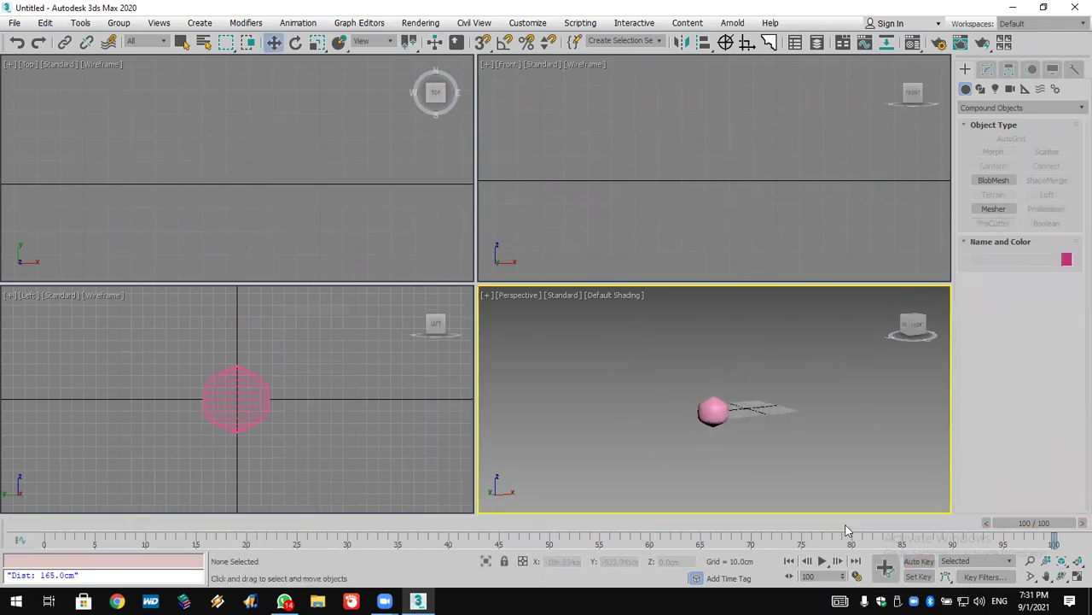
{"action": "left_click", "coordinate": [1077, 575]}
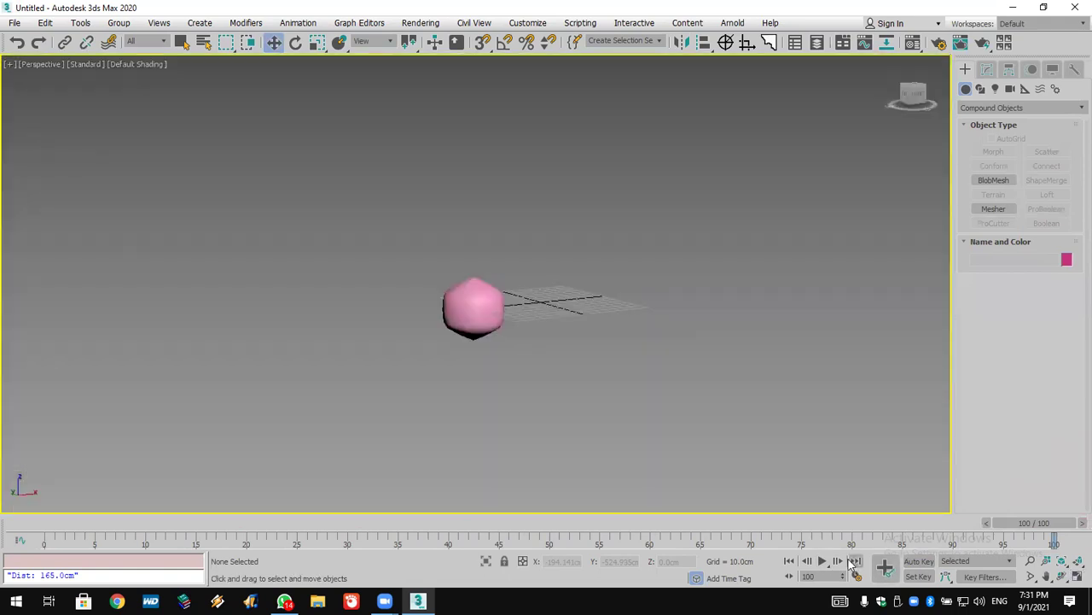
{"action": "left_click", "coordinate": [821, 560]}
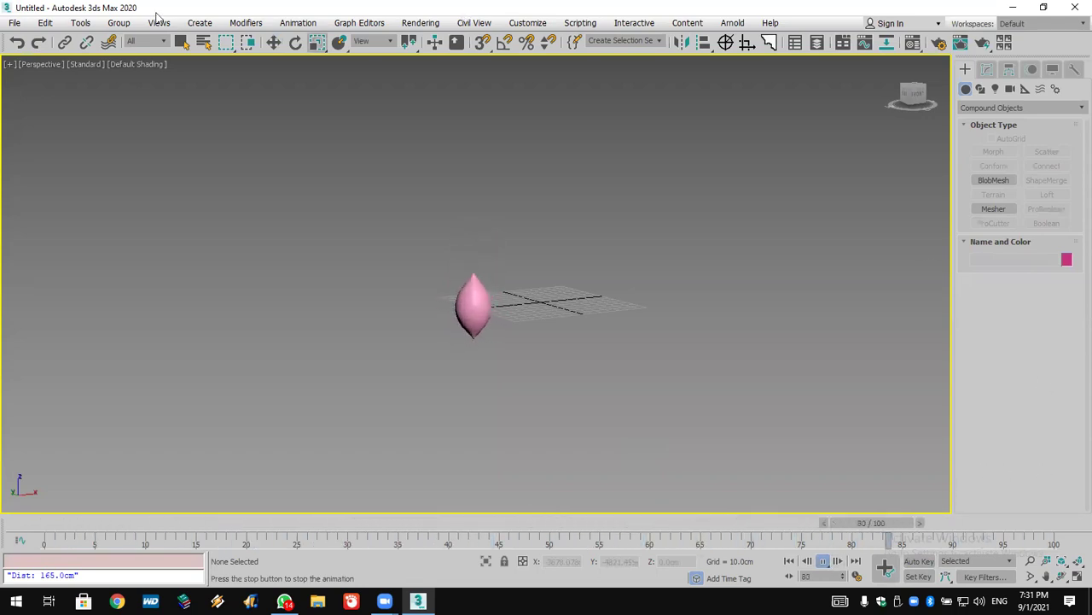
Step: Reset to a new empty scene
{"action": "left_click", "coordinate": [14, 23]}
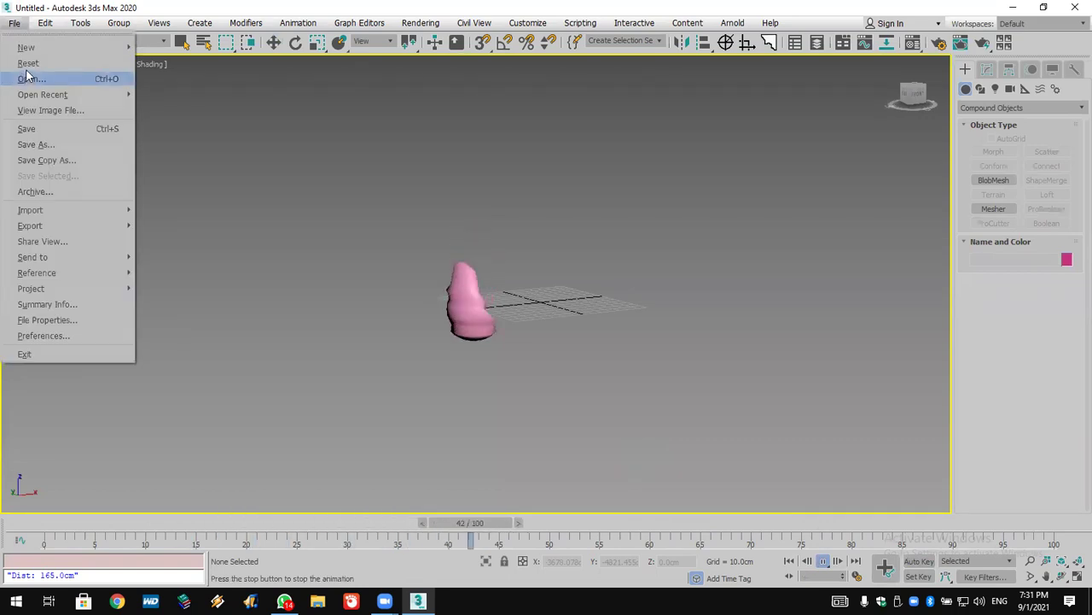
{"action": "left_click", "coordinate": [26, 79]}
{"action": "left_click", "coordinate": [537, 331]}
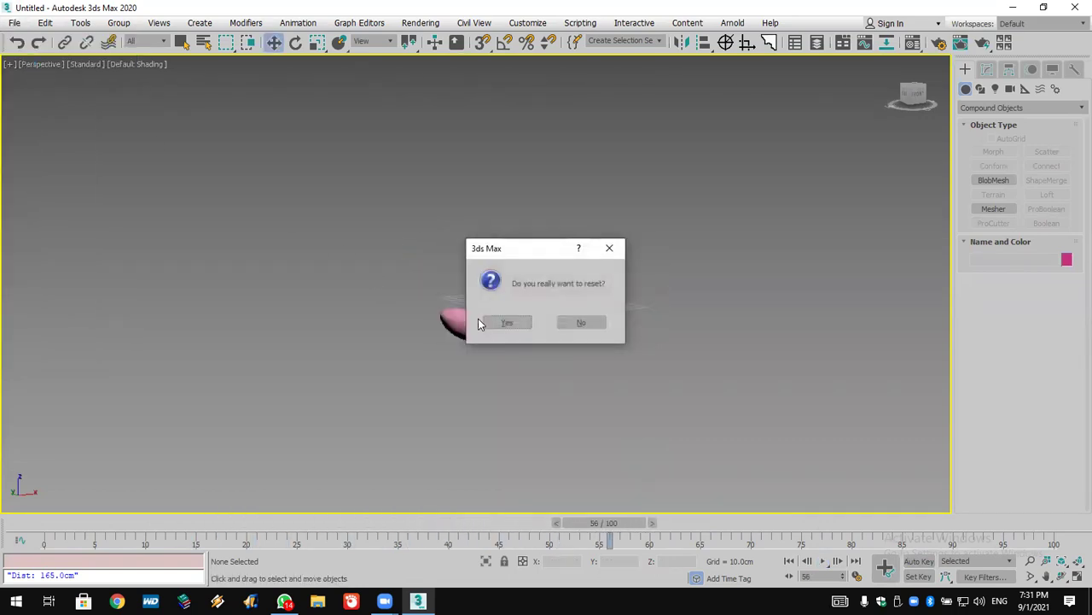
{"action": "left_click", "coordinate": [503, 323]}
Step: Create a pointed cone at the origin, about 52.6 cm in base radius and 111.5 cm high, with 67 height segments
{"action": "left_click", "coordinate": [1047, 151]}
{"action": "left_click_drag", "start_coordinate": [713, 402], "coordinate": [854, 461]}
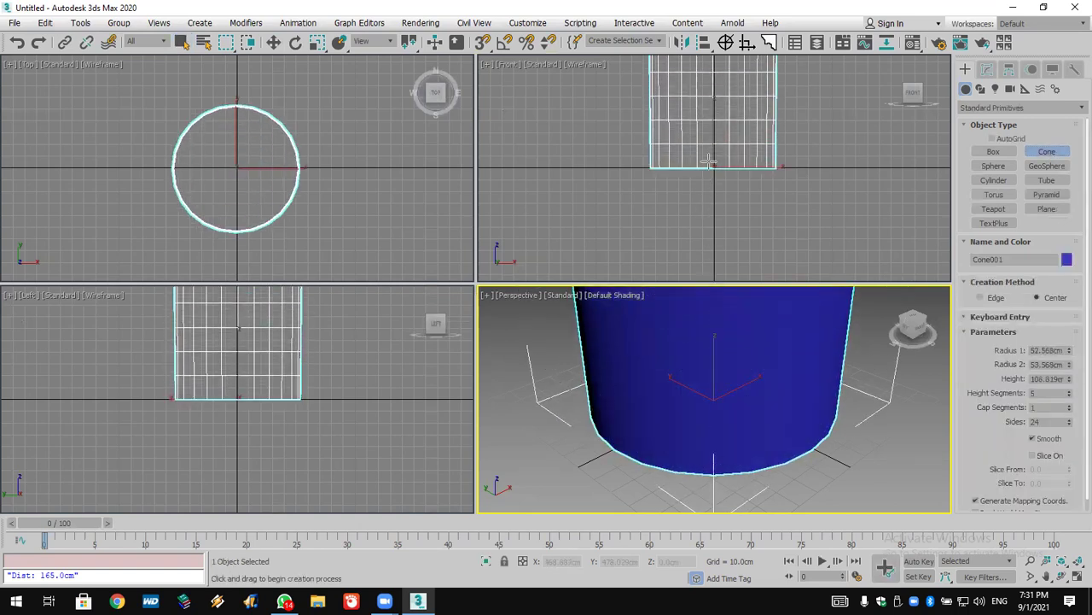
{"action": "left_click", "coordinate": [708, 159]}
{"action": "scroll", "coordinate": [740, 384], "scroll_direction": "down", "scroll_amount": 1}
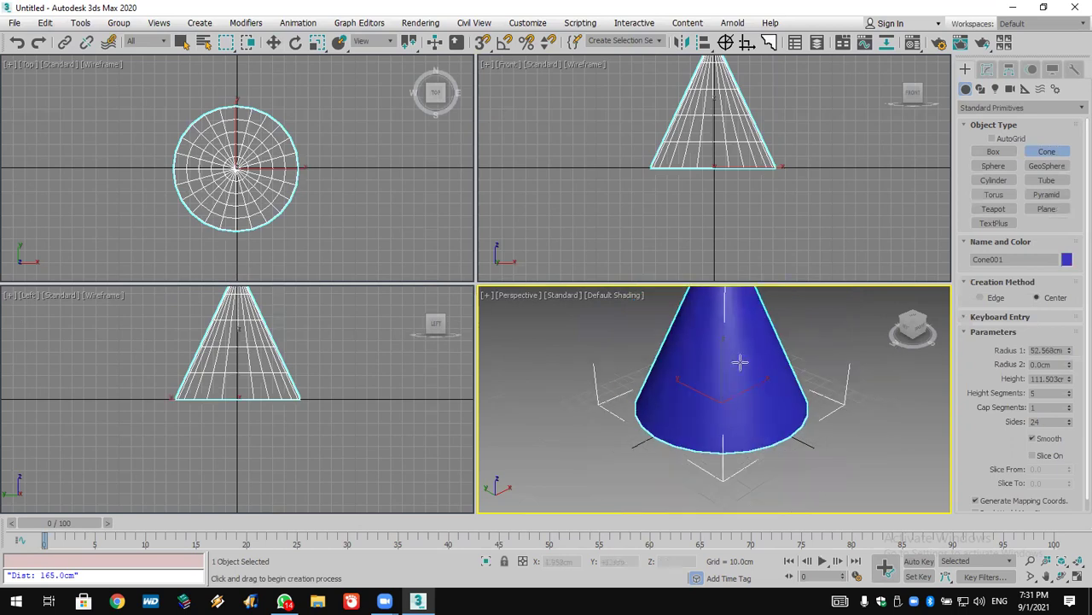
{"action": "scroll", "coordinate": [731, 385], "scroll_direction": "down", "scroll_amount": 3}
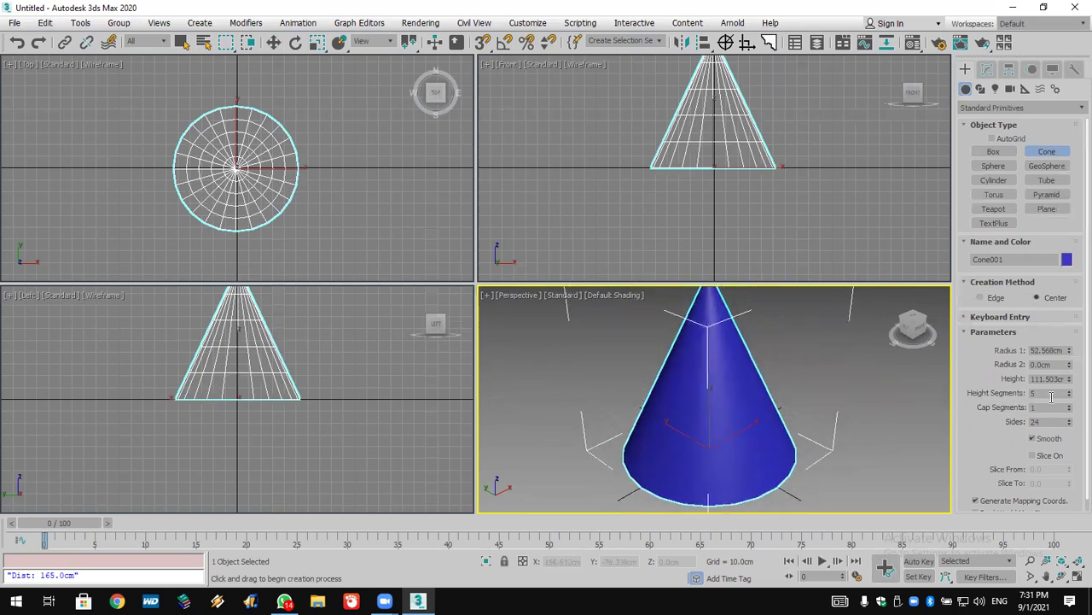
{"action": "left_click_drag", "start_coordinate": [1071, 398], "coordinate": [979, 111]}
Step: Add an FFD 4x4x4 modifier to the cone
{"action": "left_click", "coordinate": [987, 69]}
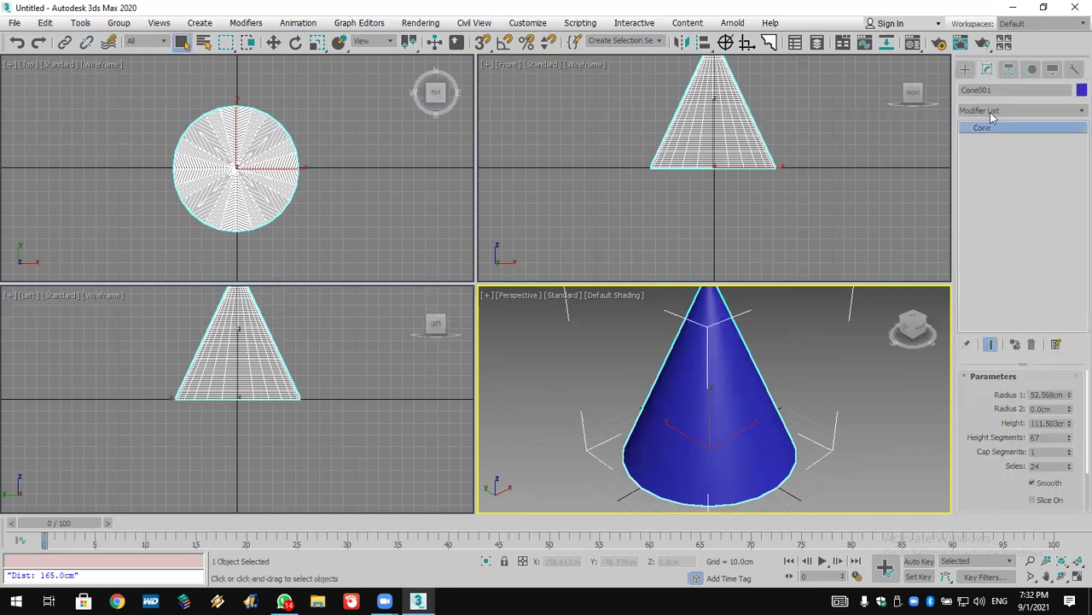
{"action": "left_click", "coordinate": [990, 110]}
{"action": "key", "text": "f"}
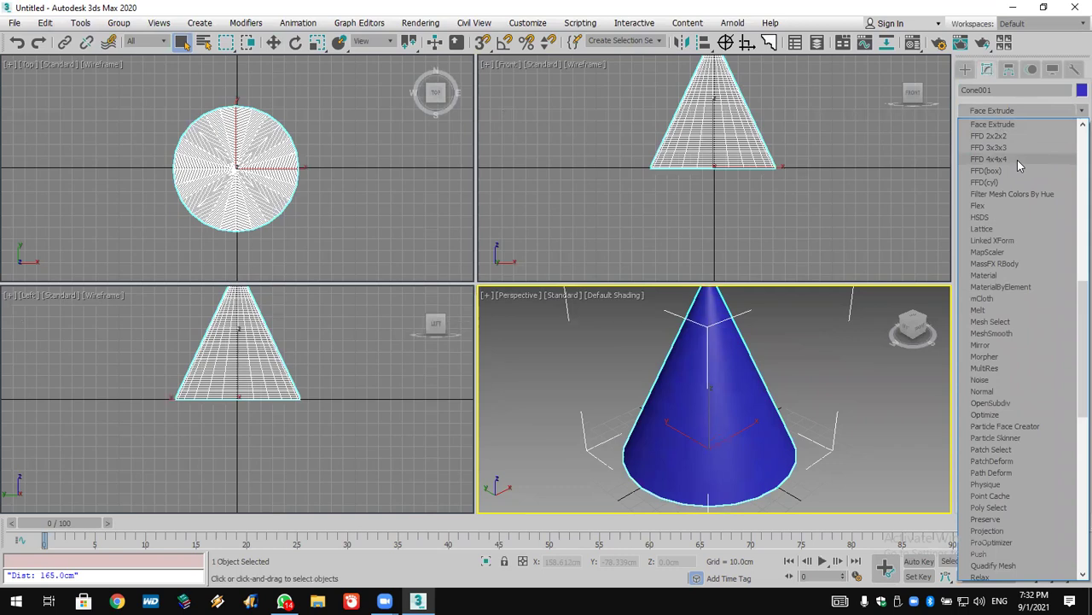
{"action": "left_click", "coordinate": [1018, 160]}
{"action": "middle_click_drag", "start_coordinate": [815, 163], "coordinate": [811, 238]}
Step: Scale the second-lowest row of FFD control points outward to about 267% so the cone bulges near its base
{"action": "left_click", "coordinate": [979, 127]}
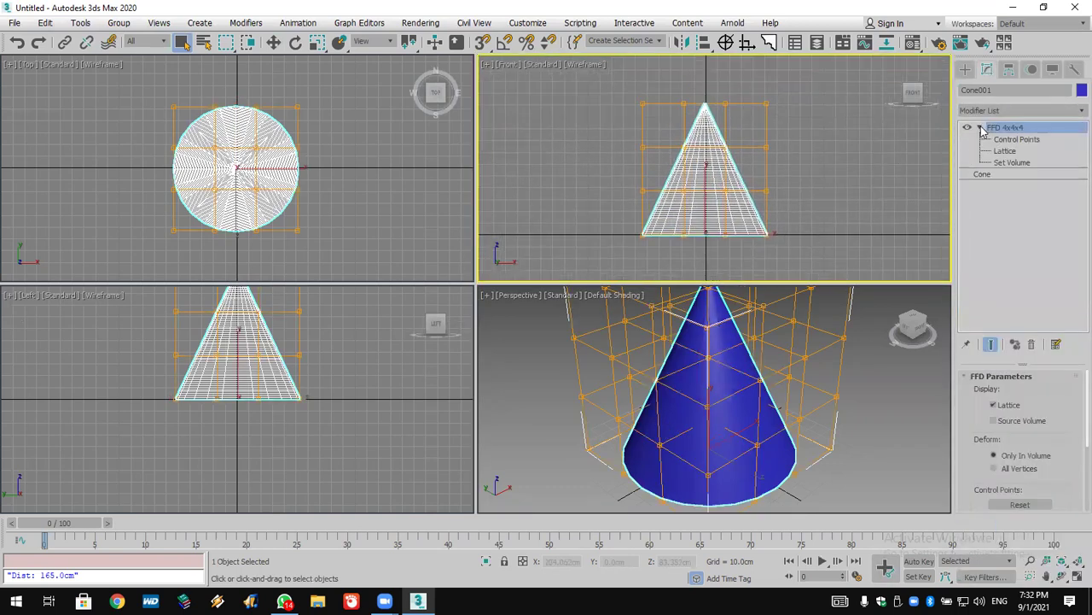
{"action": "left_click", "coordinate": [1012, 140]}
{"action": "left_click_drag", "start_coordinate": [538, 222], "coordinate": [510, 222]}
{"action": "left_click", "coordinate": [317, 42]}
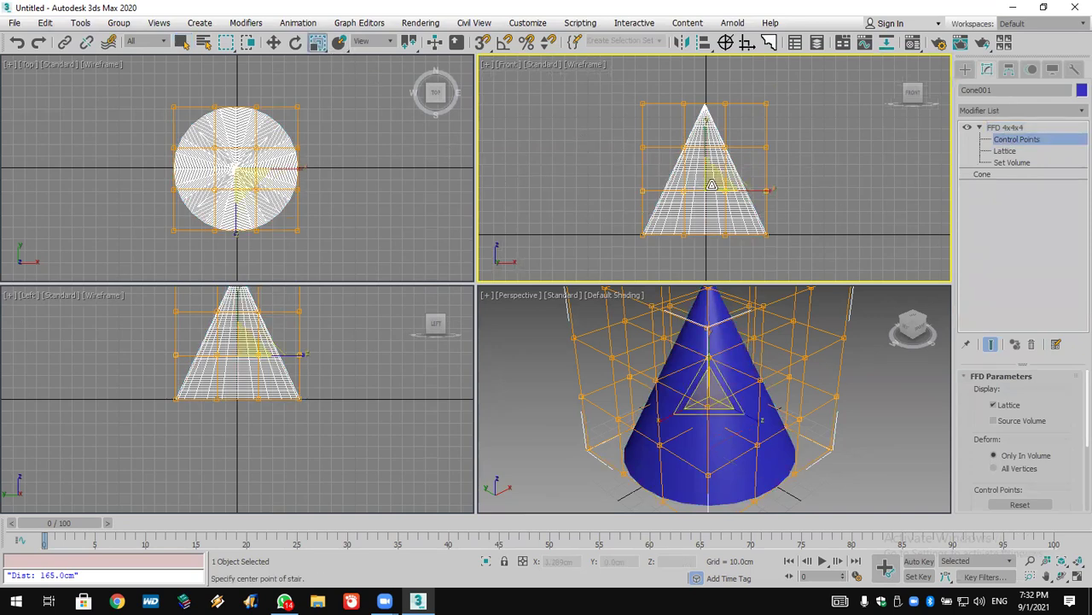
{"action": "left_click_drag", "start_coordinate": [715, 184], "coordinate": [688, 66]}
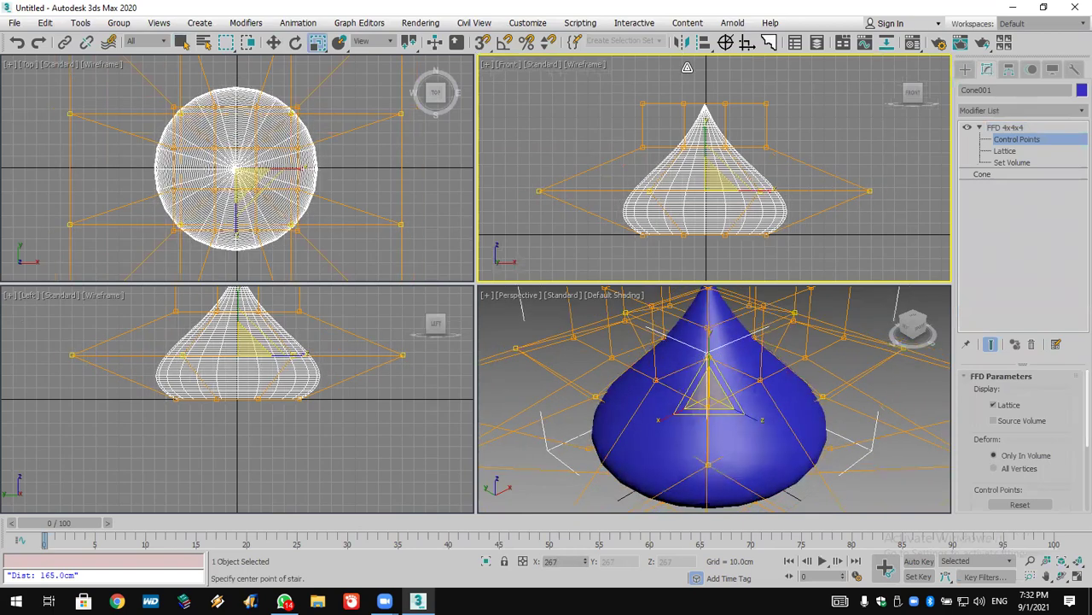
Step: Rotate the second-lowest row of FFD control points to twist the cone, and remove the FFD 4x4x4 modifier
{"action": "left_click", "coordinate": [295, 42]}
{"action": "left_click_drag", "start_coordinate": [741, 191], "coordinate": [605, 190]}
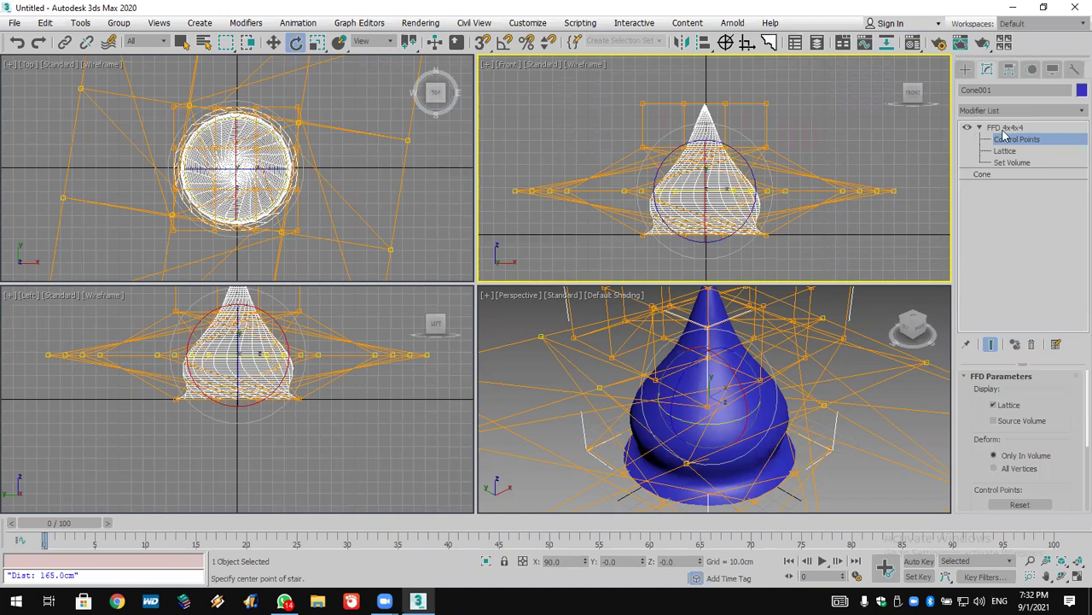
{"action": "left_click", "coordinate": [1031, 344]}
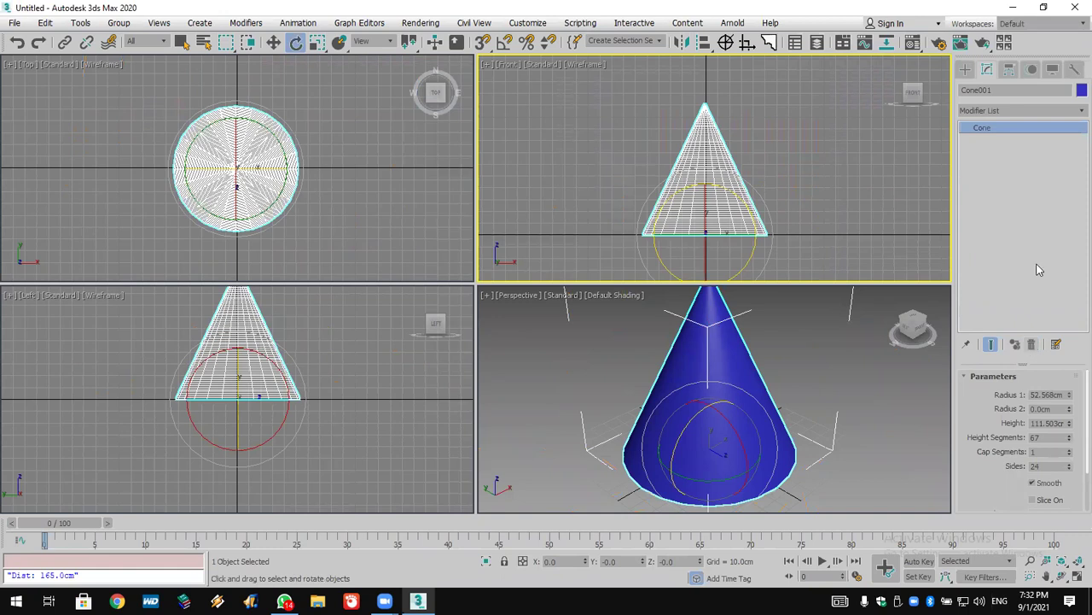
Step: Add an FFD 3x3x3 modifier to the cone and expand its sub-object levels
{"action": "left_click", "coordinate": [988, 111]}
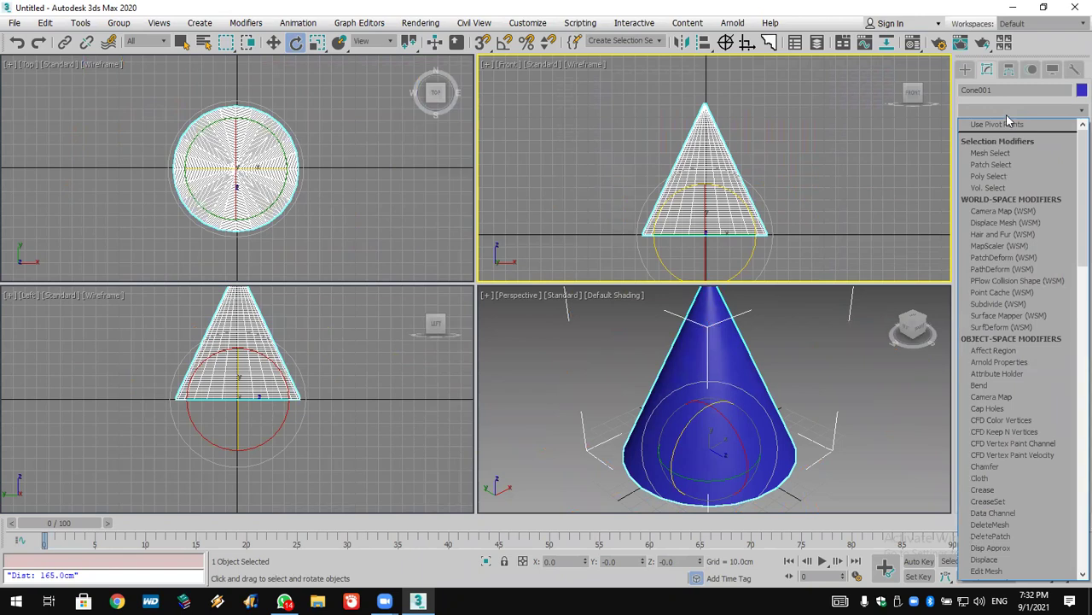
{"action": "key", "text": "f"}
{"action": "left_click", "coordinate": [999, 147]}
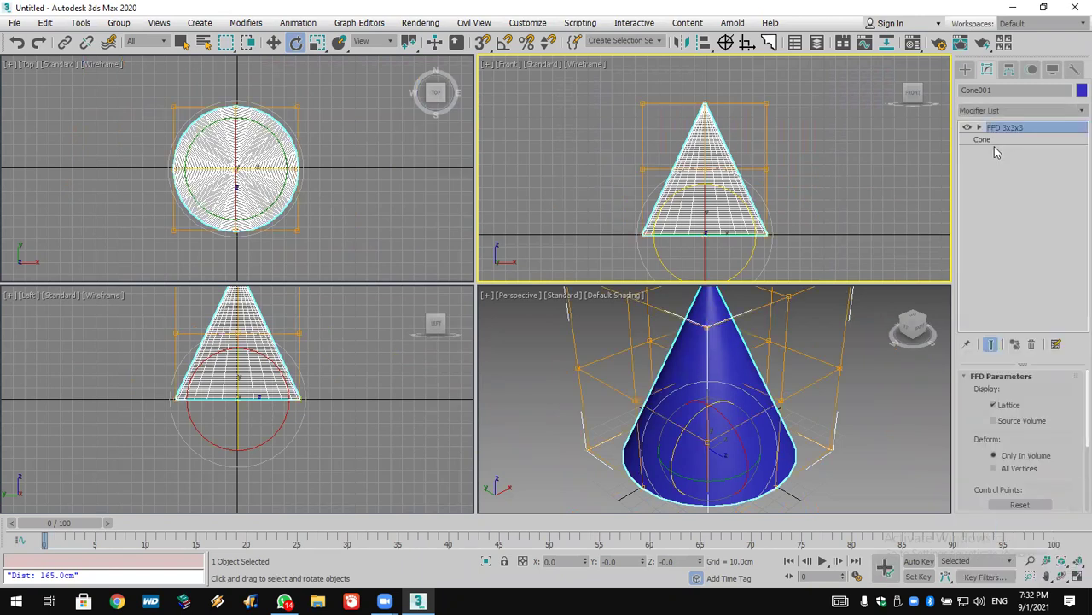
{"action": "left_click", "coordinate": [979, 129]}
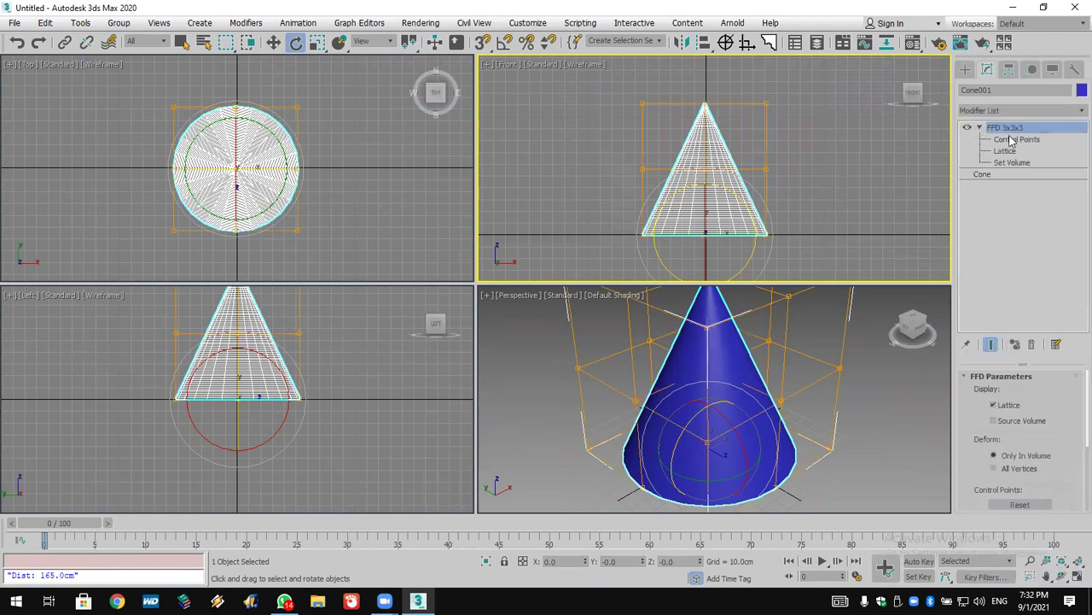
Step: Lower the top row of FFD control points to about 16.4 cm in height, pushing the cone's tip inward
{"action": "left_click", "coordinate": [1015, 139]}
{"action": "left_click_drag", "start_coordinate": [825, 97], "coordinate": [538, 128]}
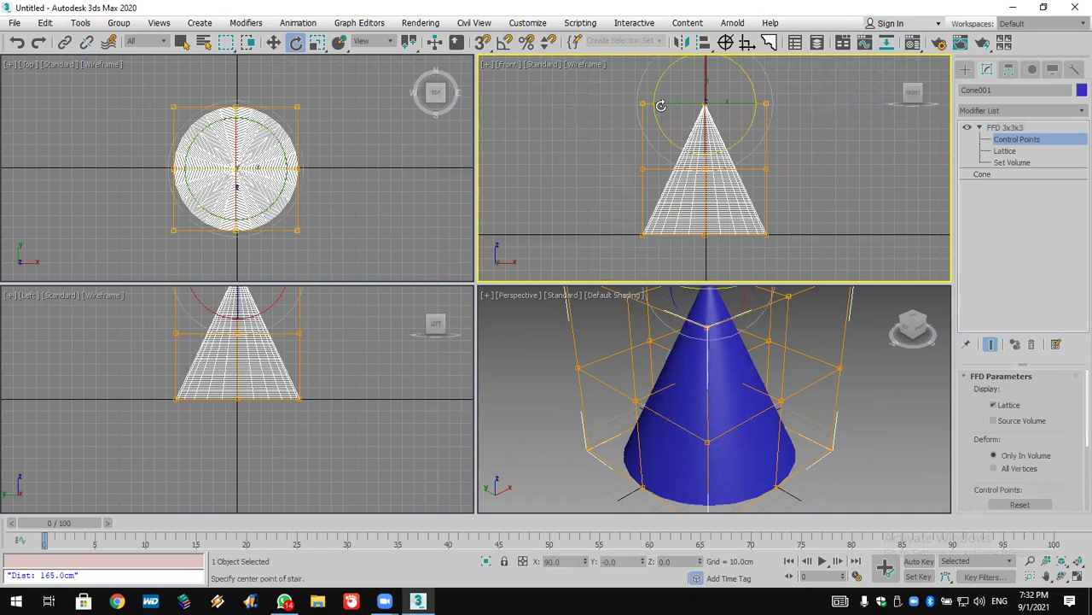
{"action": "left_click", "coordinate": [273, 41]}
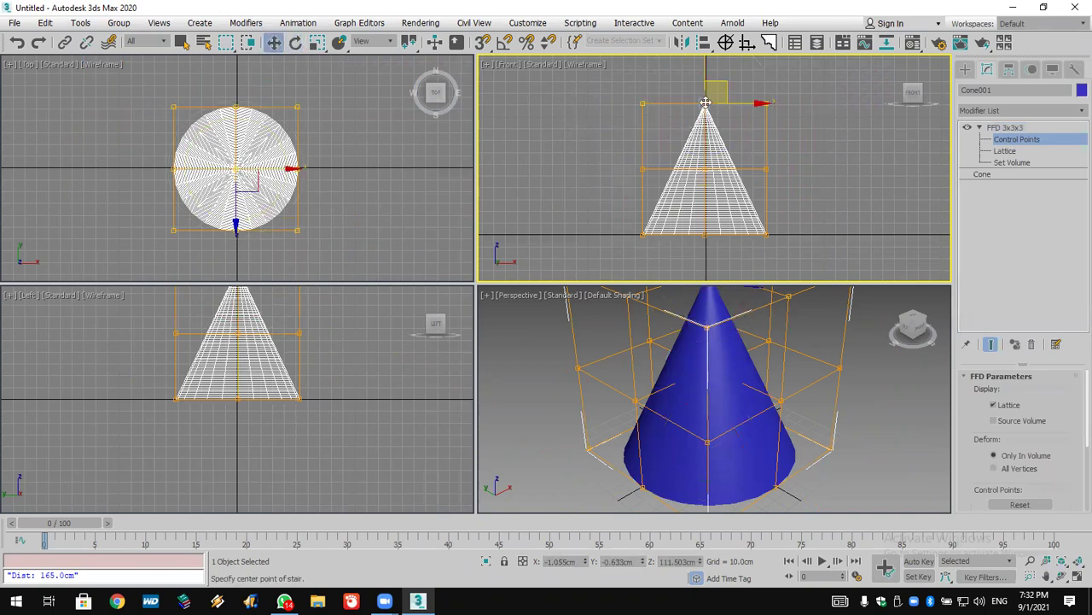
{"action": "left_click_drag", "start_coordinate": [705, 102], "coordinate": [708, 176]}
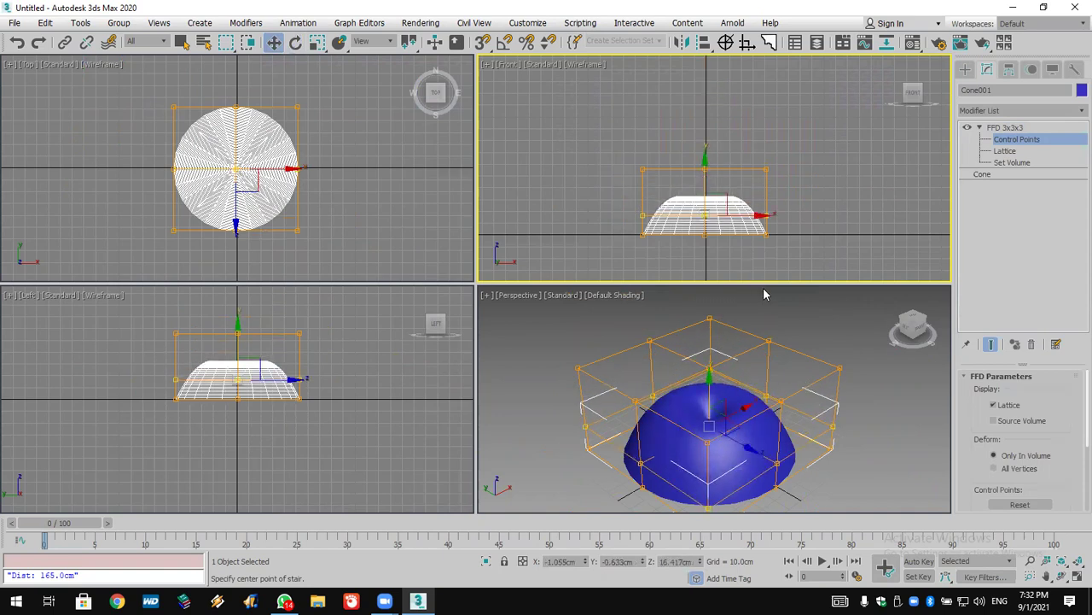
Step: Scale the bottom row of FFD control points inward so the shape becomes a bowl with a narrow base
{"action": "left_click_drag", "start_coordinate": [567, 275], "coordinate": [781, 224]}
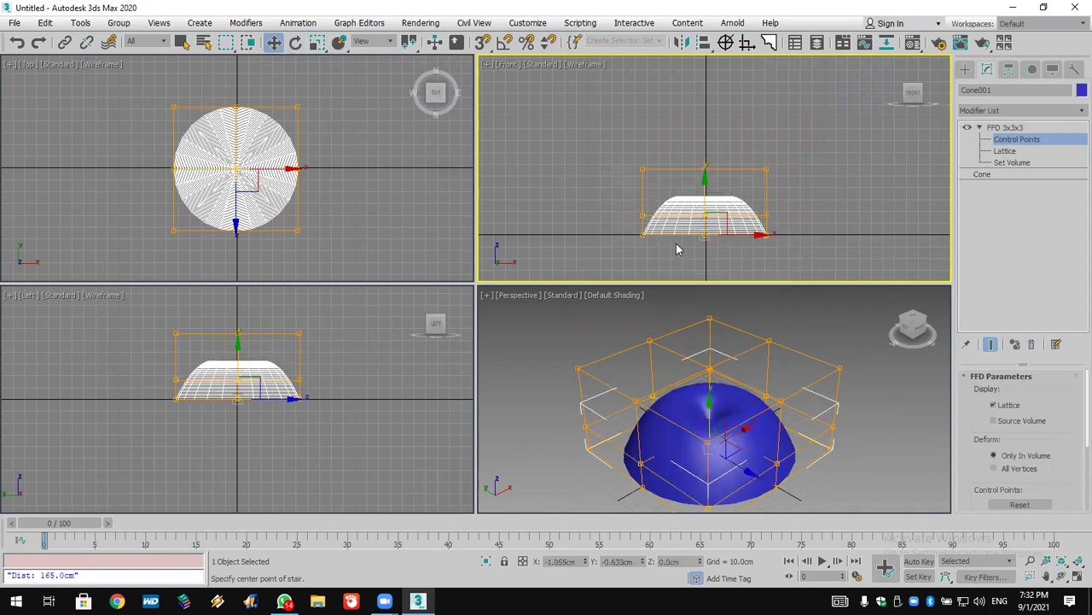
{"action": "left_click", "coordinate": [316, 42]}
{"action": "left_click_drag", "start_coordinate": [707, 232], "coordinate": [806, 471]}
{"action": "scroll", "coordinate": [729, 264], "scroll_direction": "up", "scroll_amount": 8}
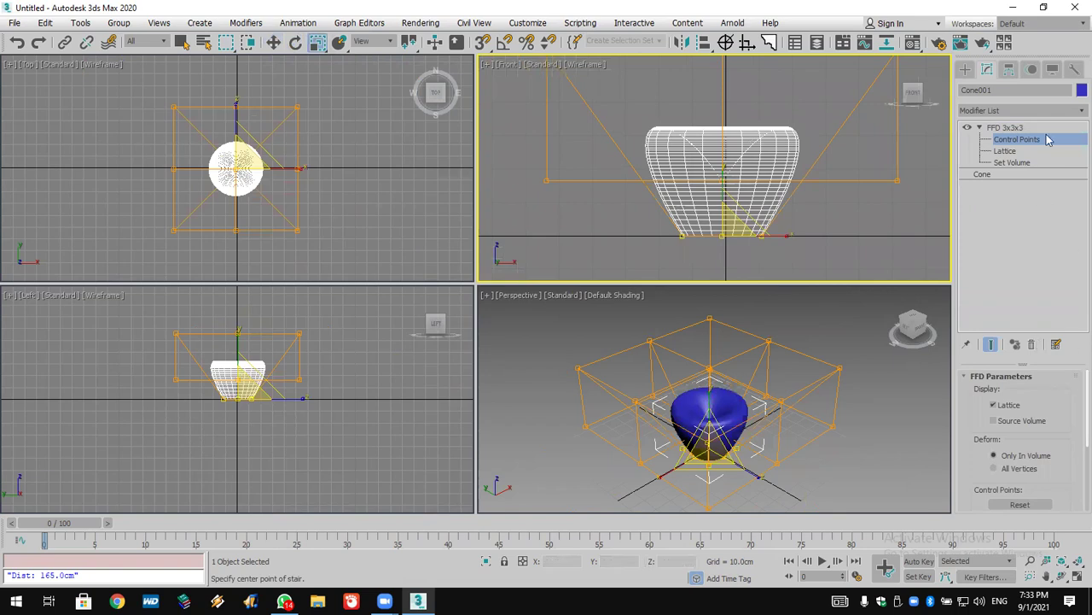
{"action": "left_click", "coordinate": [965, 69]}
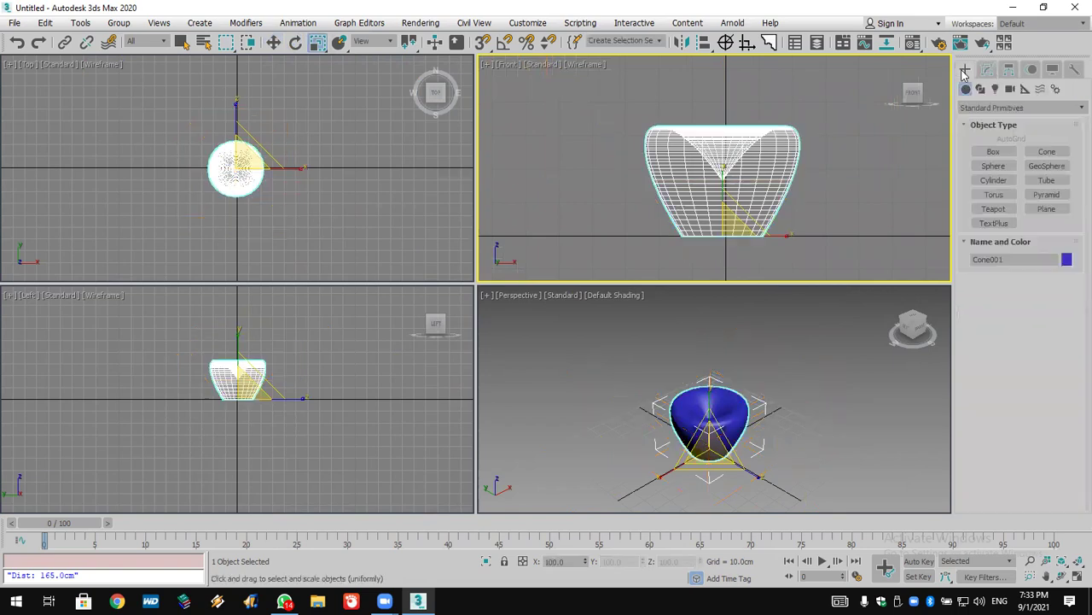
Step: Open the scene file House1 (2) from the Desktop without saving the current scene
{"action": "left_click", "coordinate": [14, 23]}
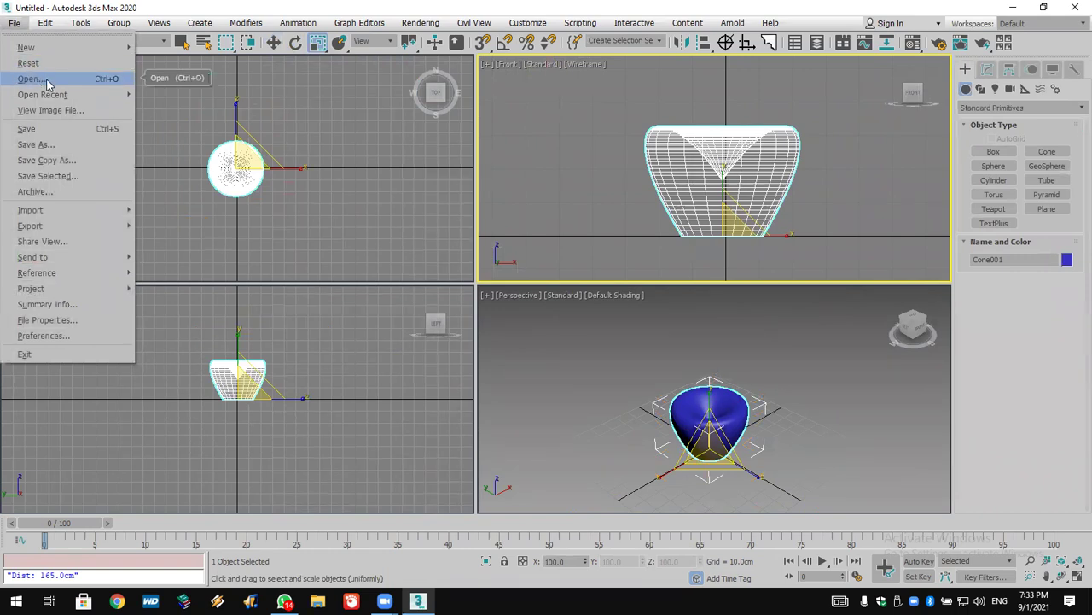
{"action": "left_click", "coordinate": [49, 79]}
{"action": "left_click", "coordinate": [564, 331]}
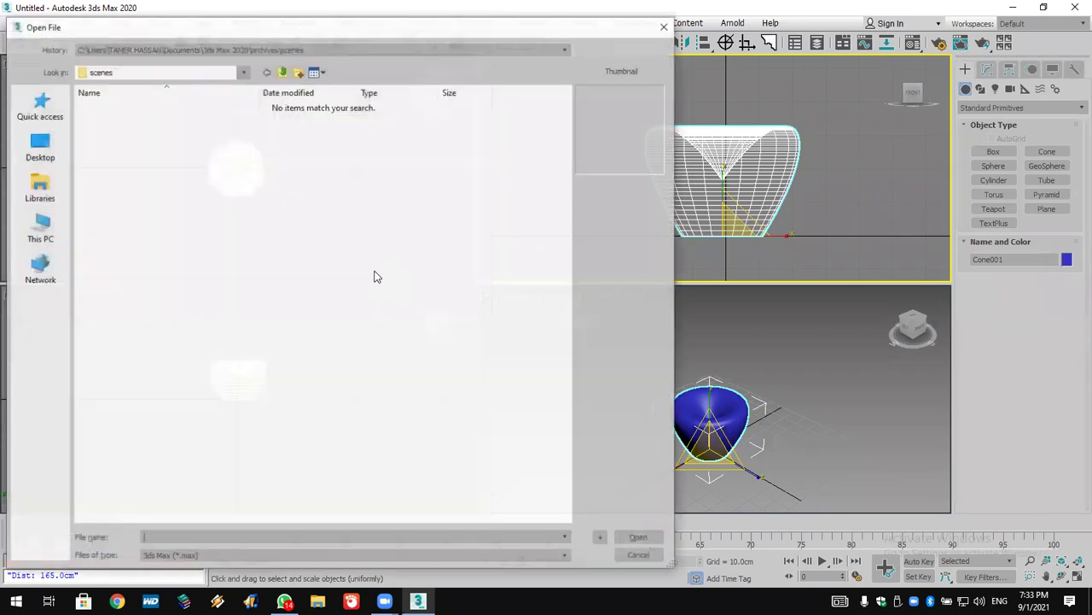
{"action": "left_click", "coordinate": [38, 154]}
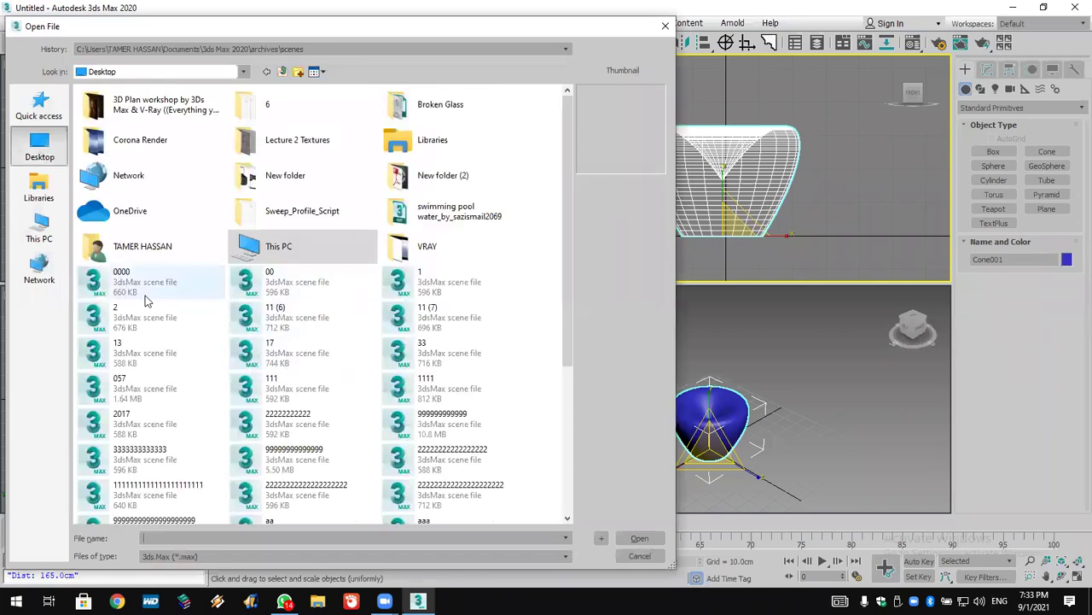
{"action": "left_click", "coordinate": [145, 290]}
{"action": "key", "text": "Down"}
{"action": "key", "text": "Down"}
{"action": "key", "text": "Down"}
{"action": "key", "text": "Down"}
{"action": "key", "text": "Down"}
{"action": "key", "text": "Down"}
{"action": "key", "text": "Down"}
{"action": "key", "text": "Down"}
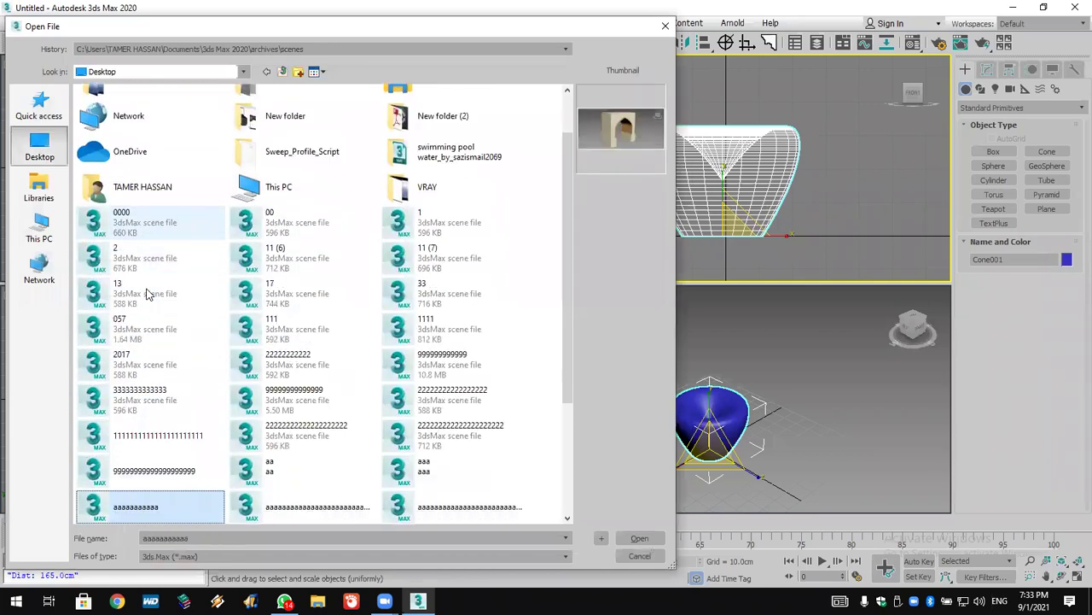
{"action": "key", "text": "Down"}
{"action": "key", "text": "Down"}
{"action": "key", "text": "Down"}
{"action": "key", "text": "Down"}
{"action": "key", "text": "Down"}
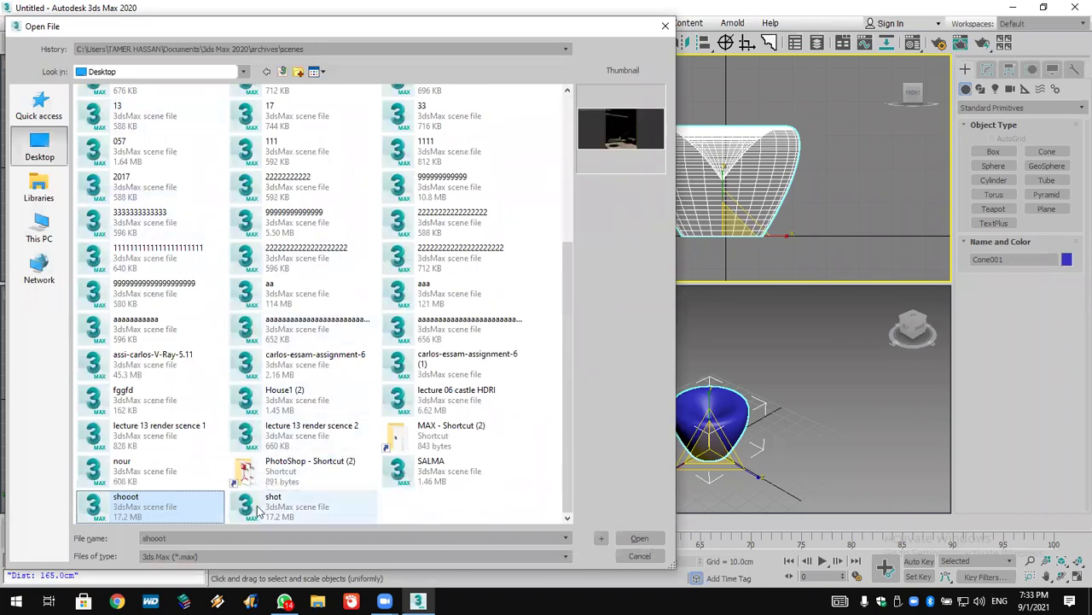
{"action": "left_click", "coordinate": [289, 495]}
{"action": "key", "text": "Up"}
{"action": "key", "text": "Up"}
{"action": "key", "text": "Up"}
{"action": "key", "text": "Up"}
{"action": "key", "text": "Up"}
{"action": "key", "text": "Down"}
{"action": "key", "text": "Down"}
{"action": "double_click", "coordinate": [287, 403]}
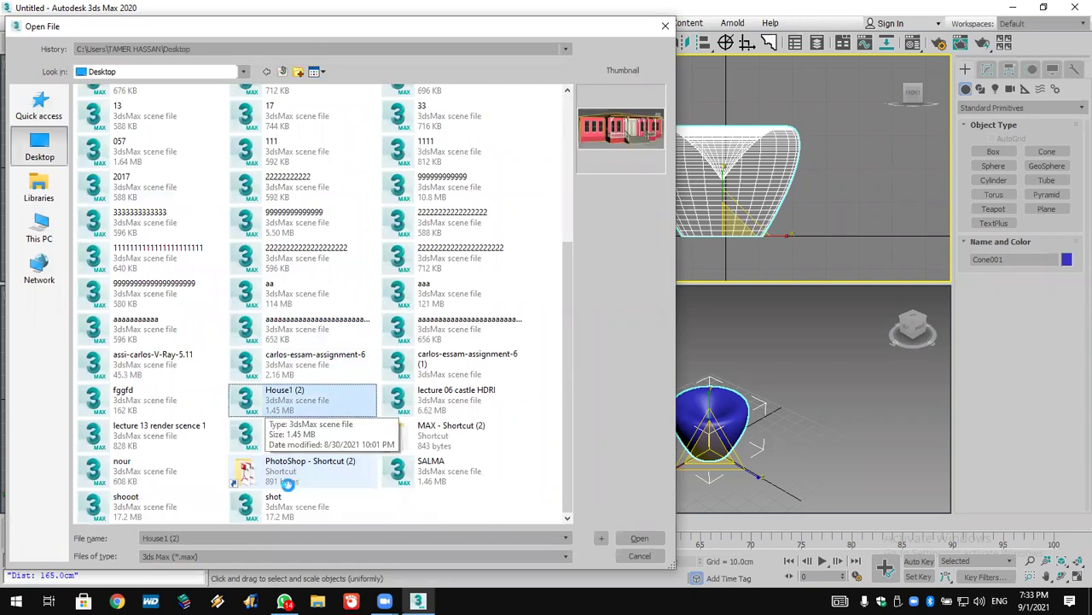
Step: Adopt the house file's unit scale on loading and close the Scene Converter without converting anything
{"action": "left_click", "coordinate": [550, 411]}
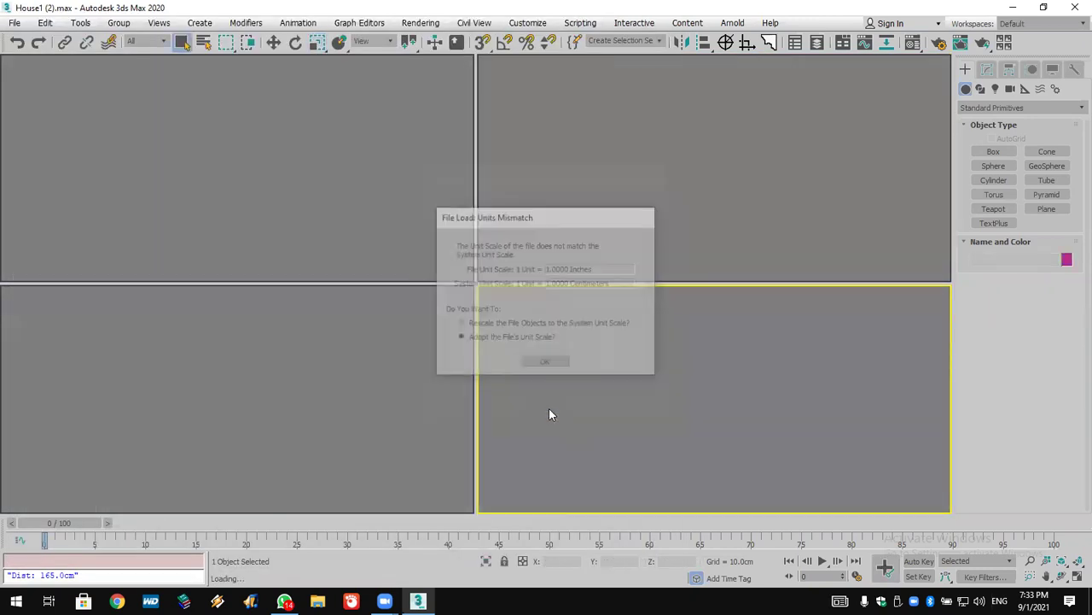
{"action": "left_click", "coordinate": [544, 363]}
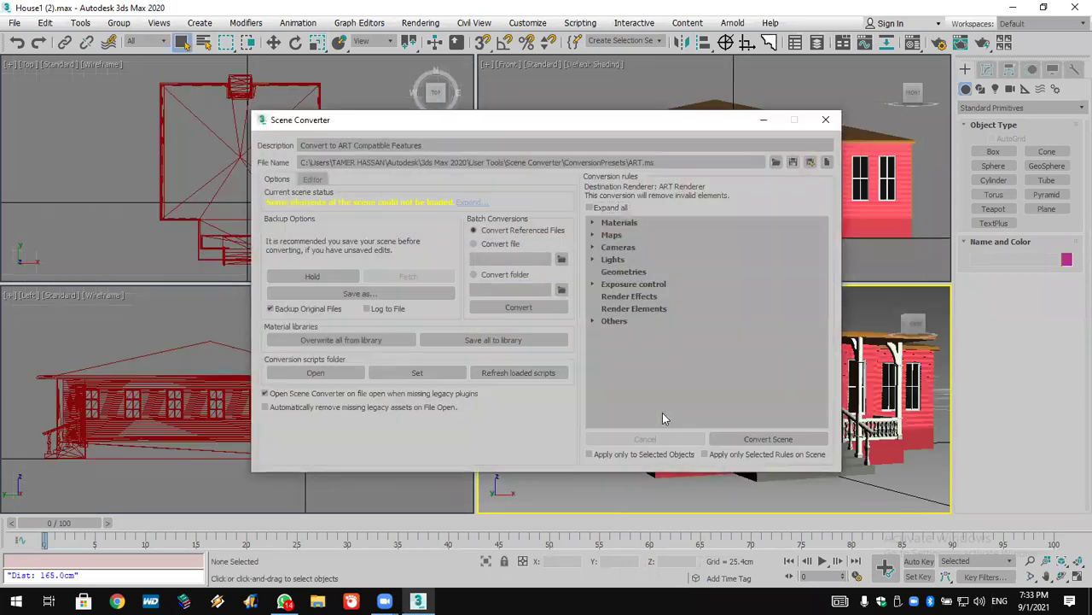
{"action": "left_click", "coordinate": [826, 118]}
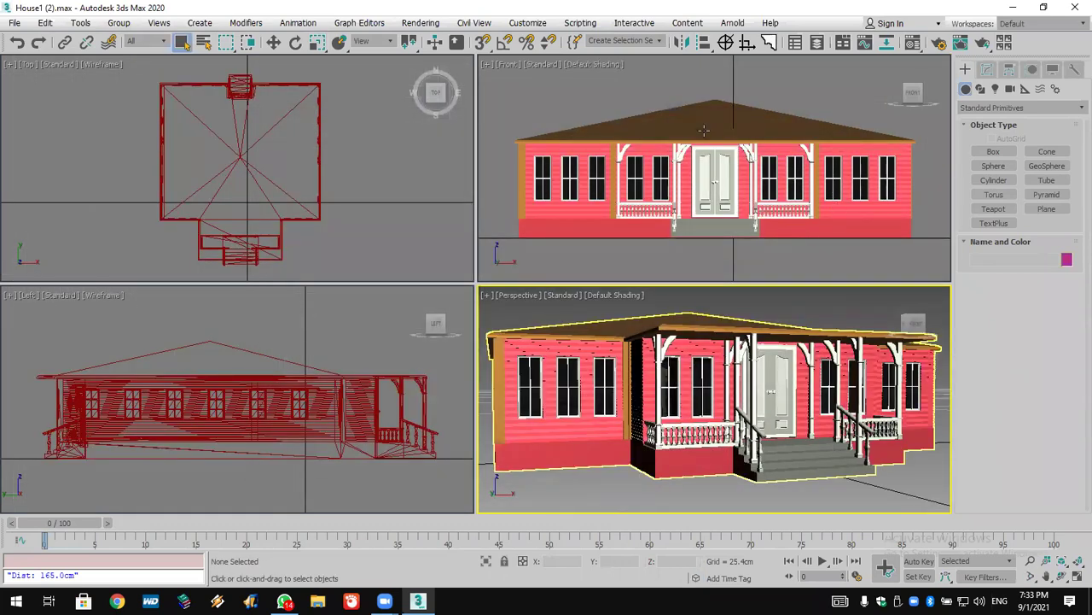
Step: Examine the house's hipped roof and its eaves from above in the perspective view
{"action": "left_click", "coordinate": [1063, 577]}
{"action": "left_click_drag", "start_coordinate": [699, 394], "coordinate": [692, 372]}
{"action": "scroll", "coordinate": [687, 367], "scroll_direction": "down", "scroll_amount": 5}
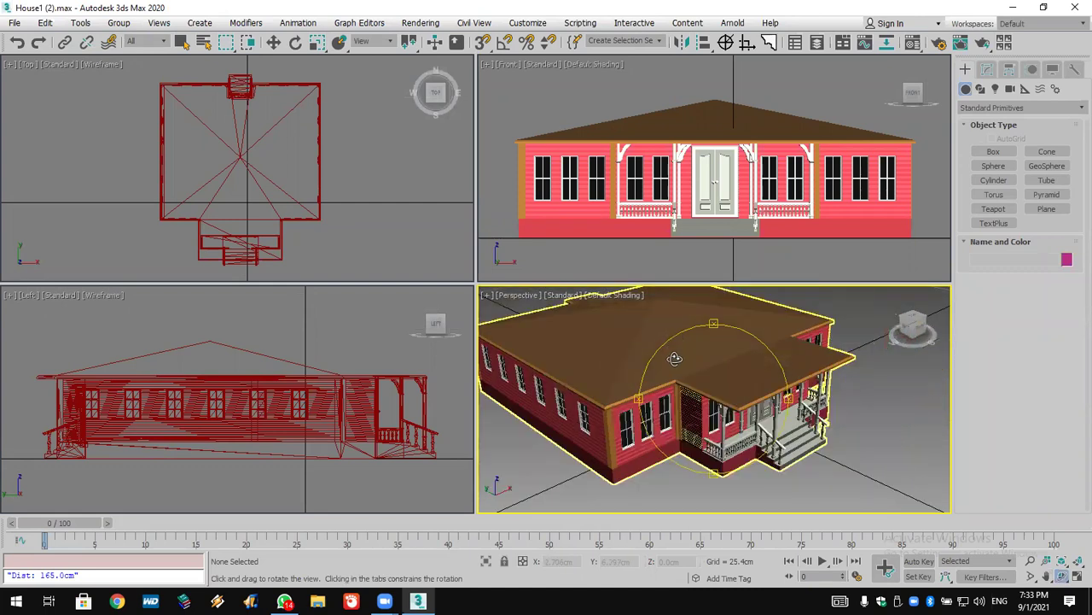
{"action": "middle_click_drag", "start_coordinate": [727, 429], "coordinate": [747, 435]}
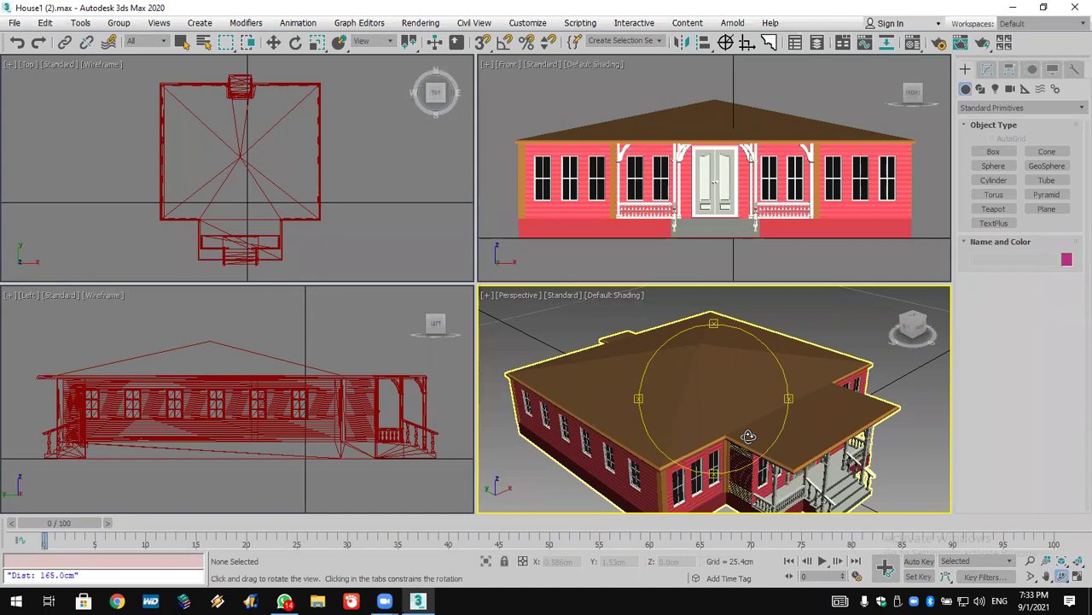
{"action": "scroll", "coordinate": [702, 461], "scroll_direction": "up", "scroll_amount": 5}
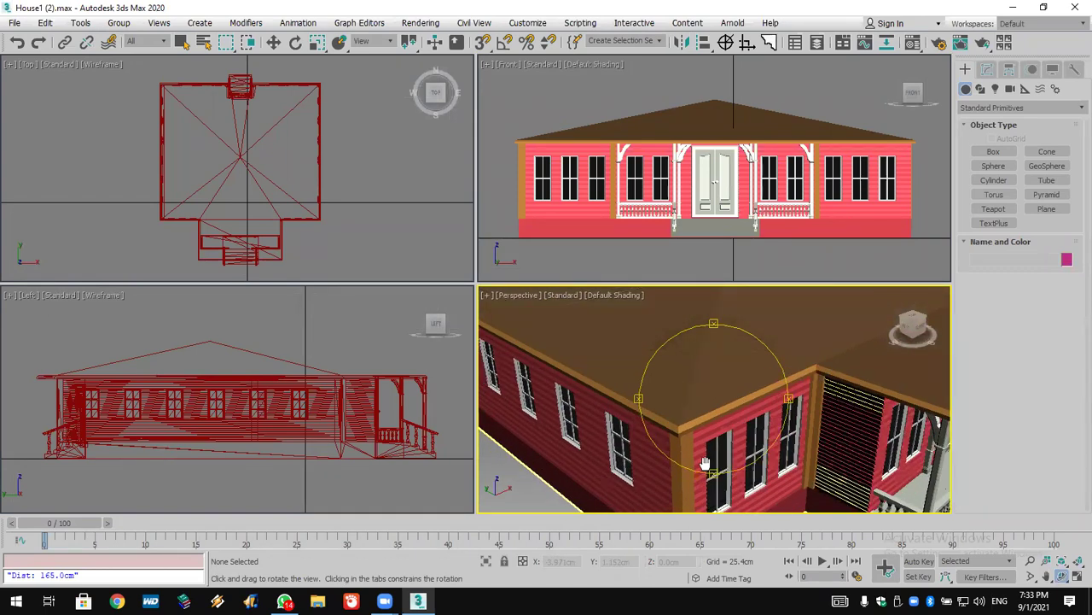
Step: Reset to a new empty scene
{"action": "left_click", "coordinate": [21, 19]}
{"action": "left_click", "coordinate": [29, 64]}
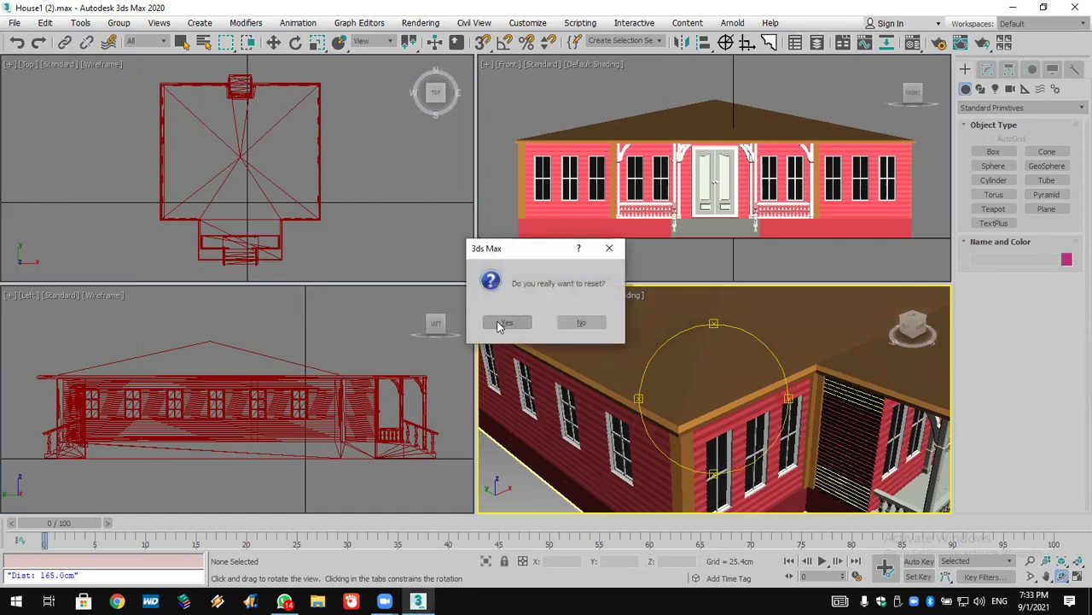
{"action": "left_click", "coordinate": [502, 324]}
Step: Create a box near the origin, about 214.7 cm long, 261.7 cm wide and 97 cm high, with 3 height segments
{"action": "left_click", "coordinate": [993, 151]}
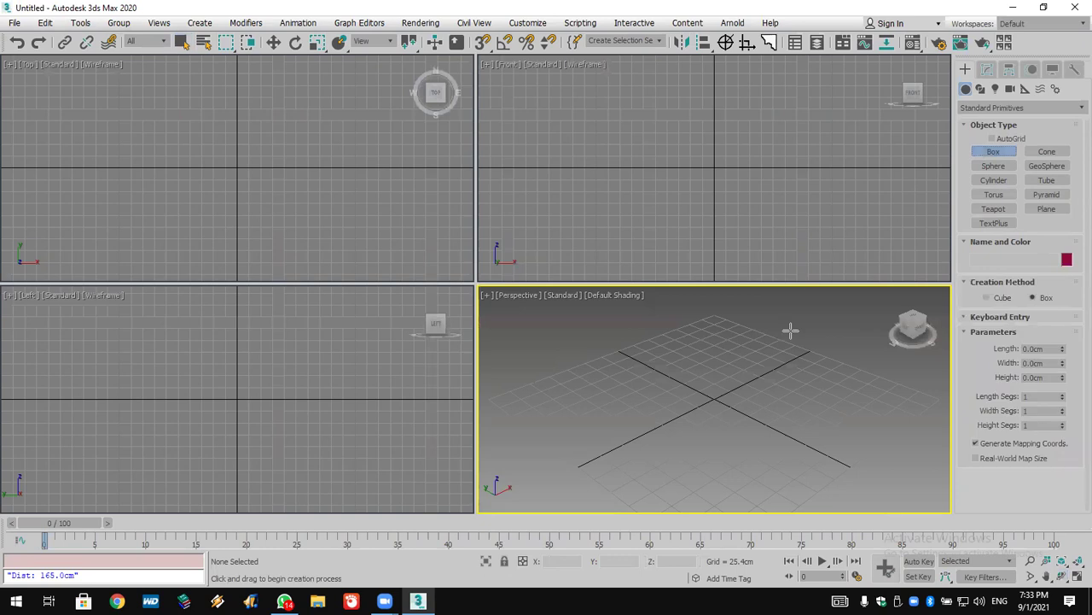
{"action": "left_click_drag", "start_coordinate": [170, 127], "coordinate": [292, 227]}
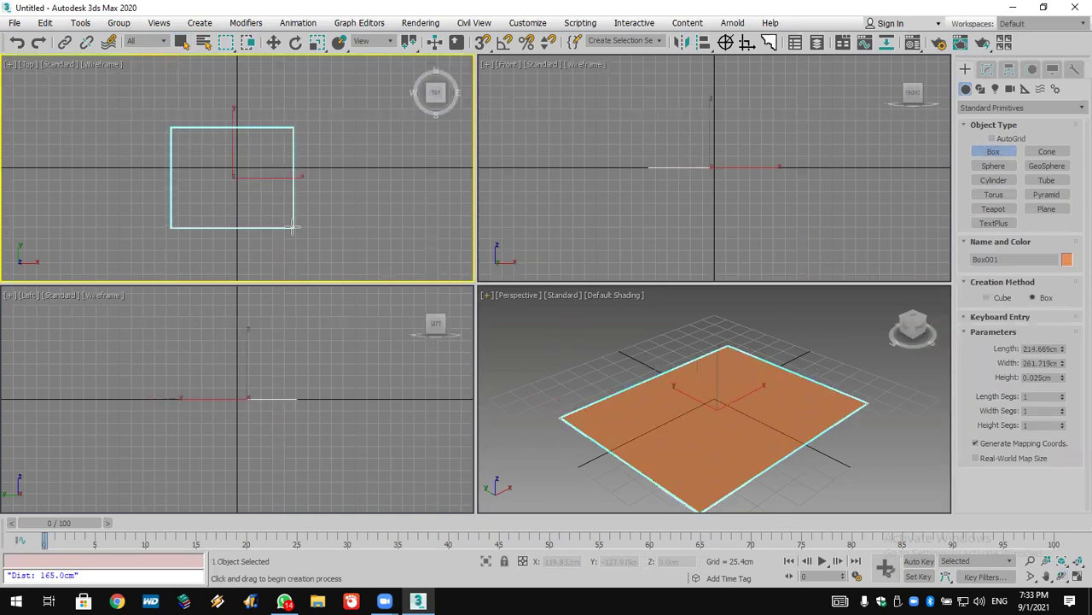
{"action": "left_click", "coordinate": [293, 182]}
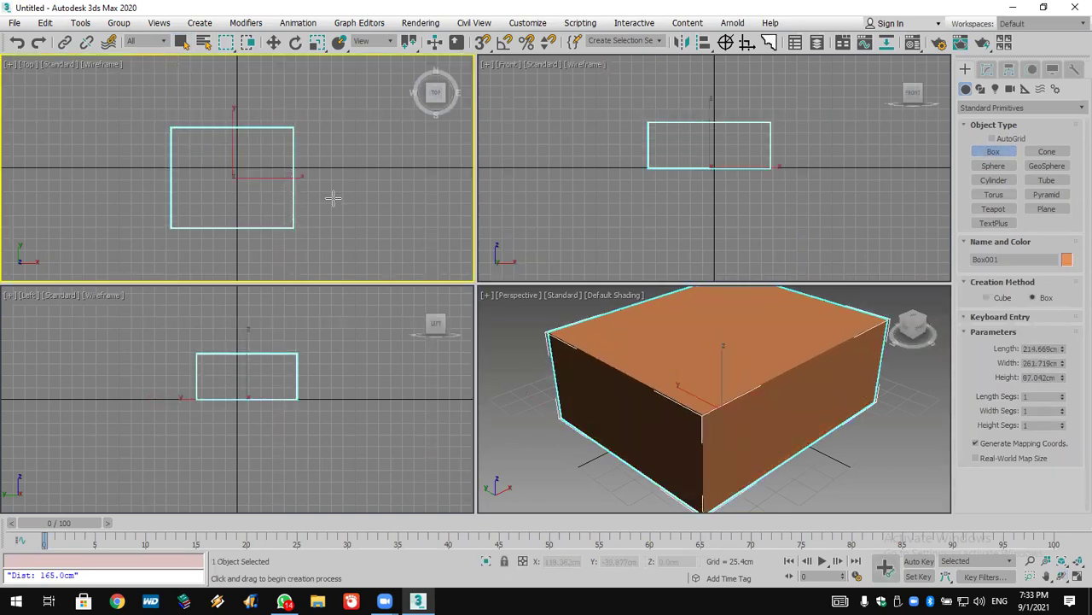
{"action": "left_click", "coordinate": [1063, 423]}
{"action": "left_click", "coordinate": [1063, 423]}
{"action": "scroll", "coordinate": [766, 192], "scroll_direction": "up", "scroll_amount": 4}
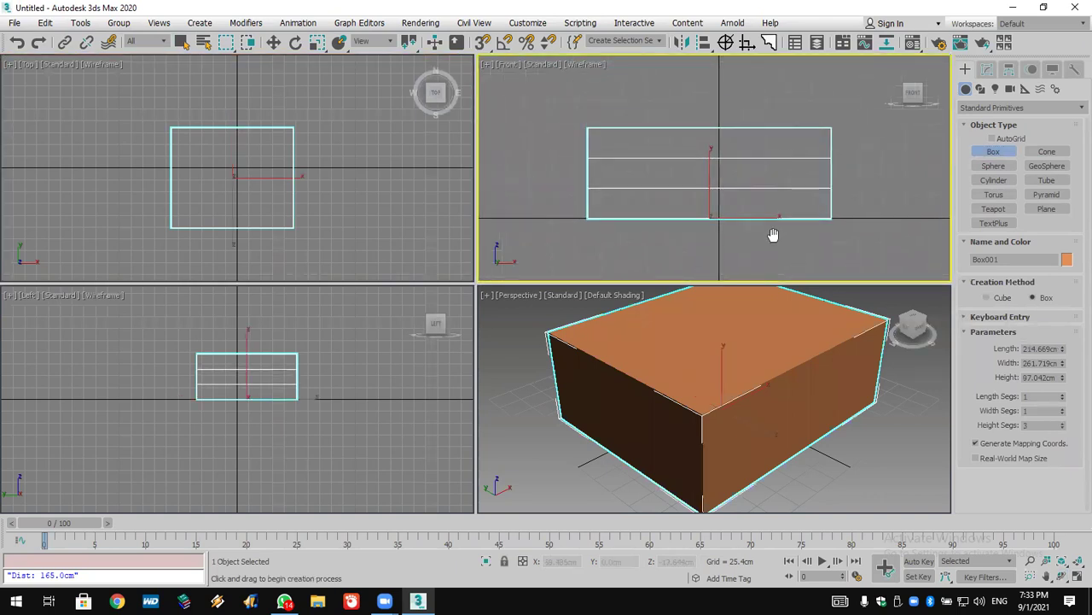
Step: Add an Edit Mesh modifier to the box and expand its sub-object levels
{"action": "left_click", "coordinate": [987, 70]}
{"action": "left_click", "coordinate": [990, 118]}
{"action": "scroll", "coordinate": [1005, 135], "scroll_direction": "down", "scroll_amount": 10}
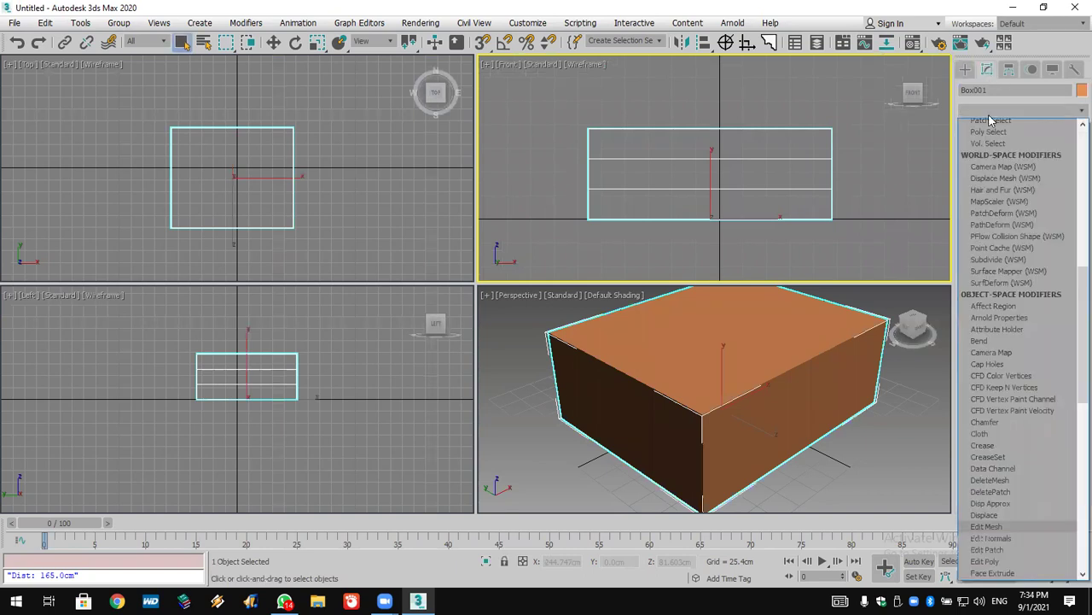
{"action": "left_click", "coordinate": [990, 125]}
{"action": "left_click", "coordinate": [980, 127]}
Step: Move the two middle rows of the box's vertices down close to the base to form a thin eave band
{"action": "left_click", "coordinate": [1005, 139]}
{"action": "left_click_drag", "start_coordinate": [880, 181], "coordinate": [514, 200]}
{"action": "left_click", "coordinate": [273, 42]}
{"action": "left_click_drag", "start_coordinate": [712, 146], "coordinate": [702, 178]}
{"action": "left_click_drag", "start_coordinate": [570, 145], "coordinate": [846, 178]}
{"action": "left_click_drag", "start_coordinate": [723, 155], "coordinate": [700, 180]}
Step: Try collapsing the box's top vertices into a single peak by scaling them to 0%, and undo it
{"action": "left_click_drag", "start_coordinate": [556, 110], "coordinate": [930, 166]}
{"action": "right_click", "coordinate": [316, 42]}
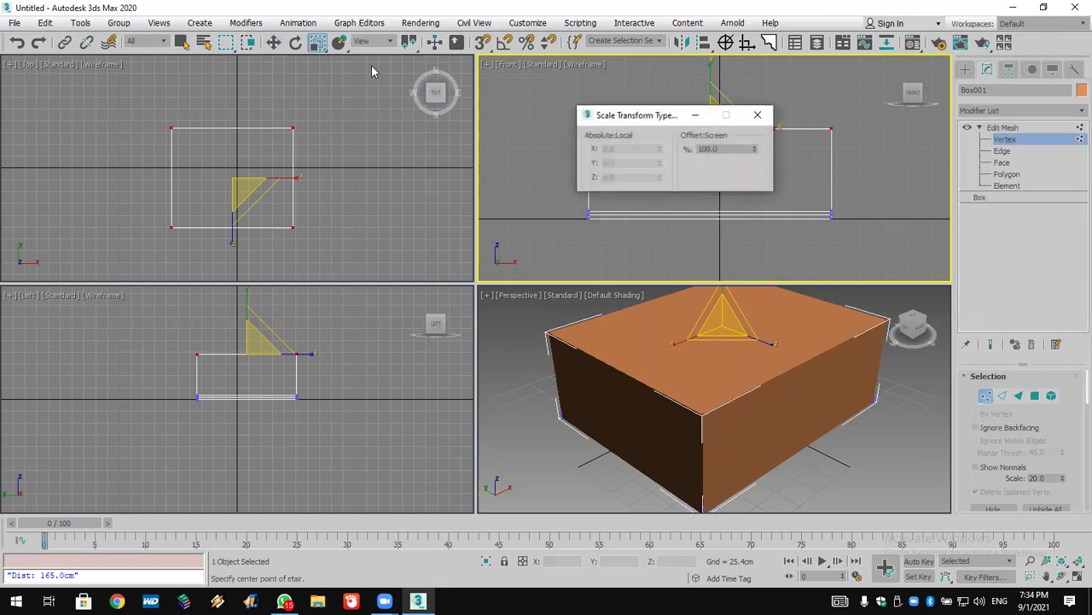
{"action": "double_click", "coordinate": [724, 150]}
{"action": "type", "text": "0"}
{"action": "key", "text": "Return"}
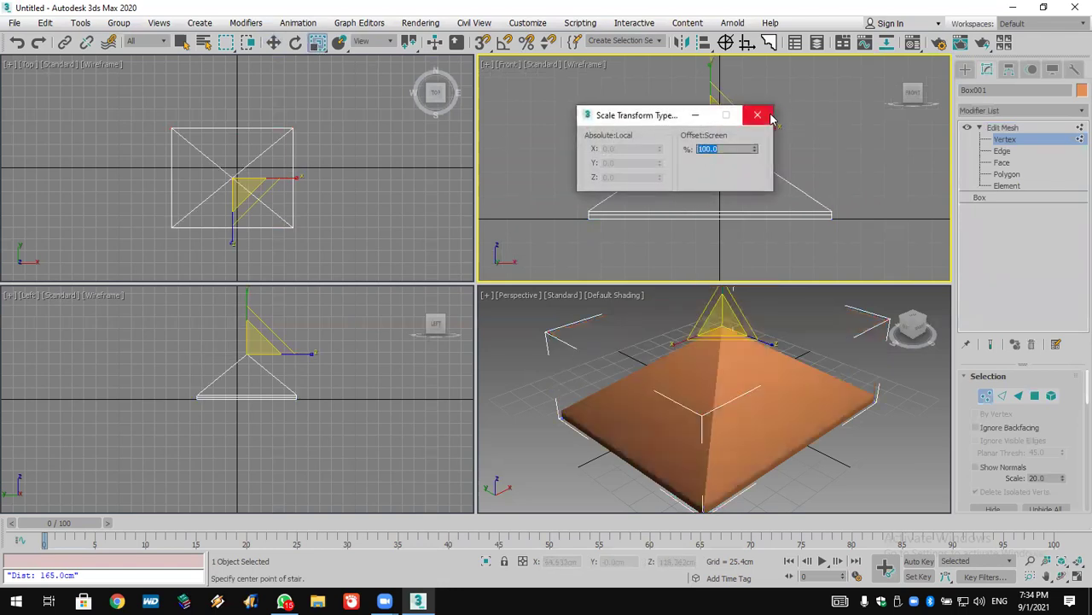
{"action": "left_click", "coordinate": [17, 43]}
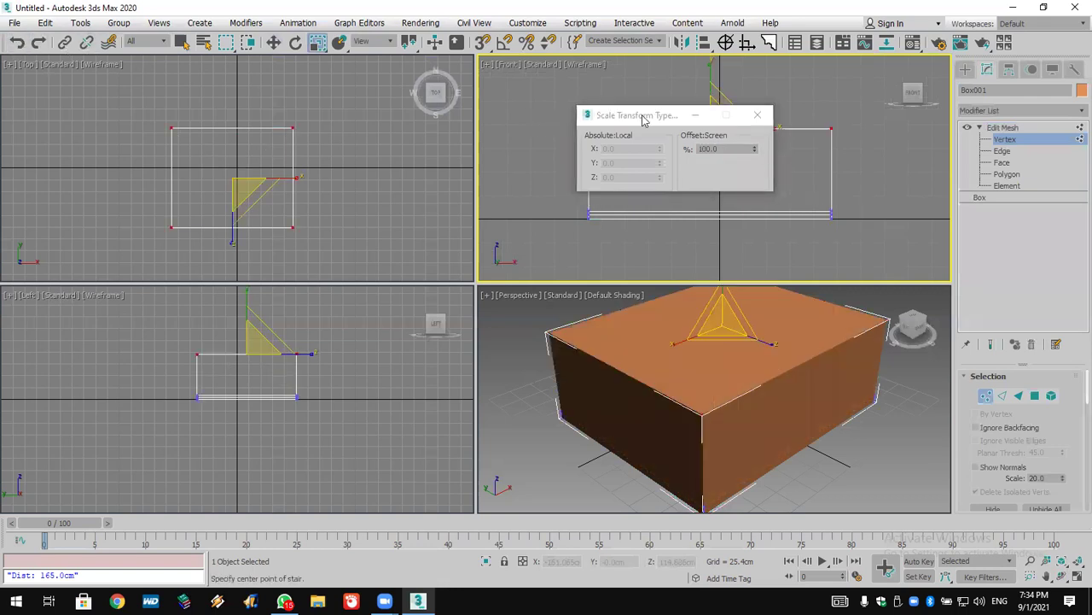
{"action": "left_click", "coordinate": [757, 114]}
Step: Scale the box's top vertices inward to about half their spread, and move the front and back pairs together into a narrow ridge
{"action": "left_click_drag", "start_coordinate": [712, 127], "coordinate": [714, 183]}
{"action": "left_click", "coordinate": [273, 42]}
{"action": "left_click_drag", "start_coordinate": [171, 133], "coordinate": [270, 170]}
{"action": "left_click_drag", "start_coordinate": [233, 110], "coordinate": [279, 213]}
{"action": "left_click_drag", "start_coordinate": [236, 165], "coordinate": [235, 141]}
Step: Shift the ridge vertices along X to centre them over the roof base, and finish vertex editing
{"action": "left_click_drag", "start_coordinate": [195, 174], "coordinate": [288, 177]}
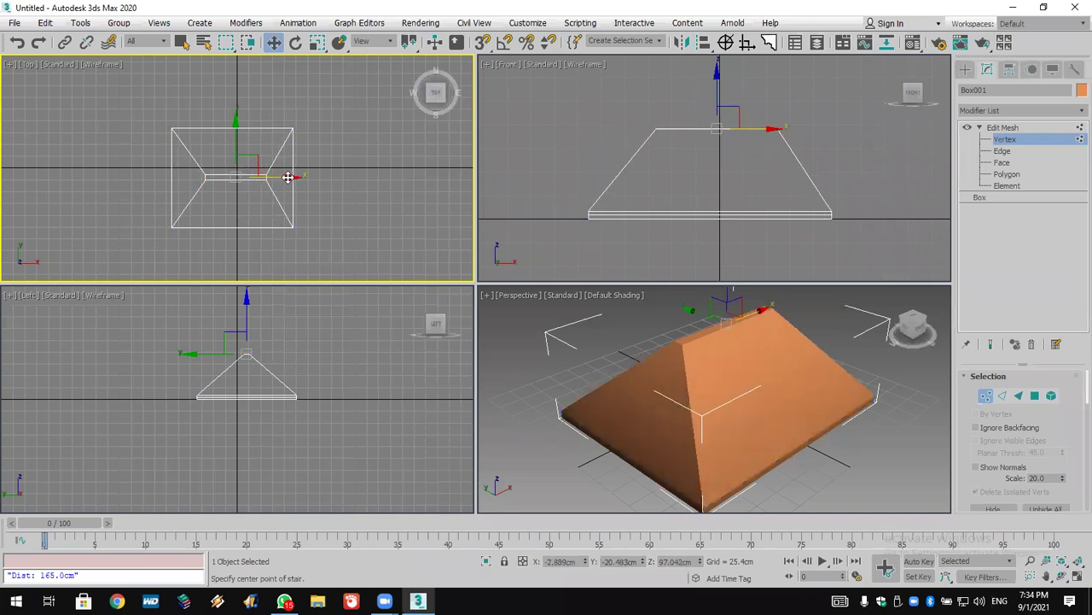
{"action": "left_click", "coordinate": [287, 177]}
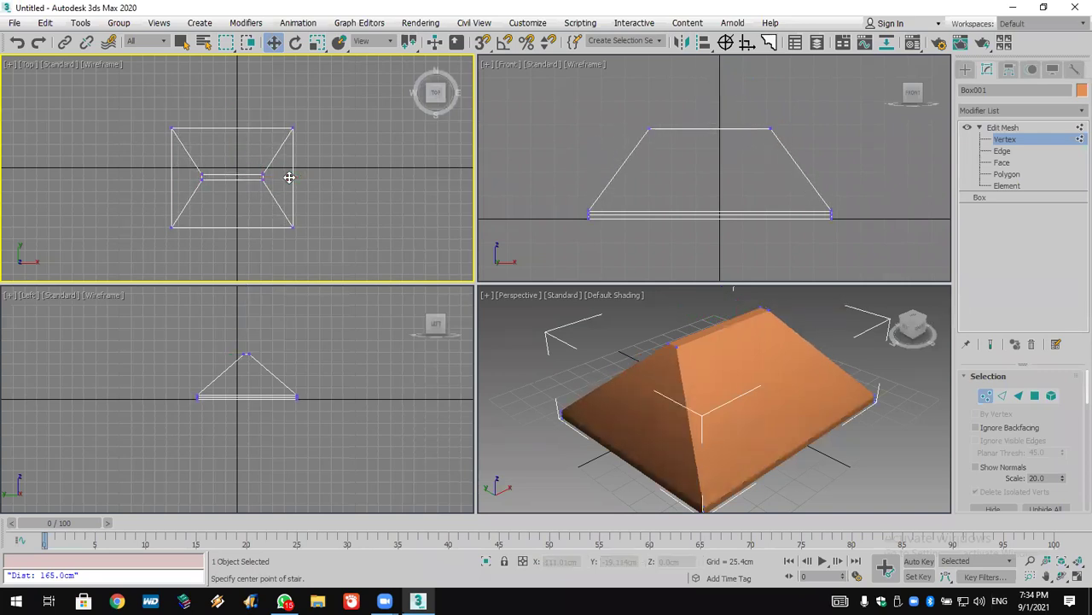
{"action": "left_click", "coordinate": [964, 70]}
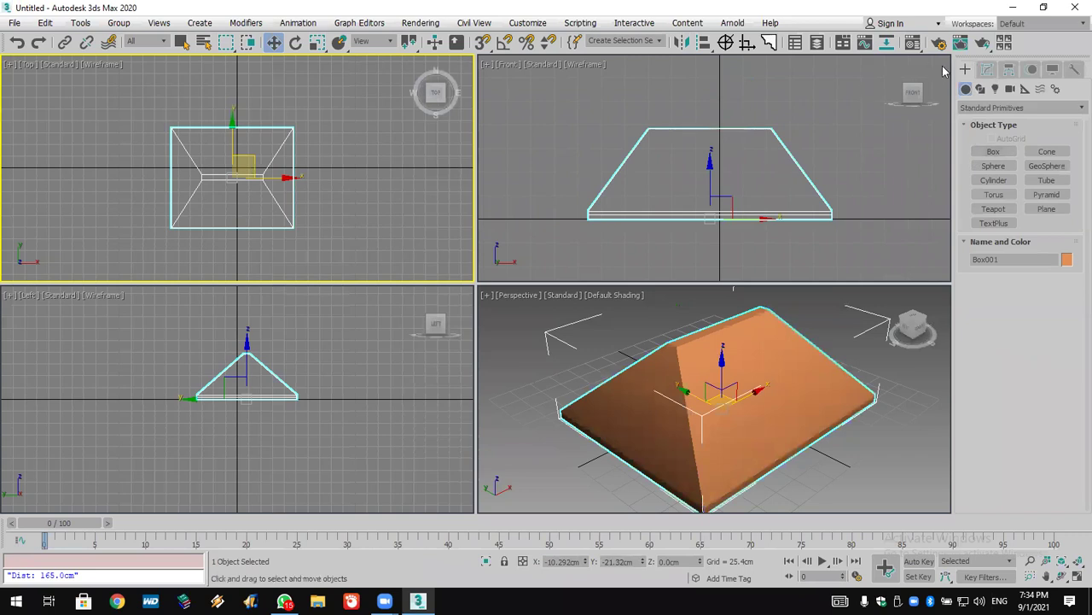
Step: Delete the hipped roof and create a long flat box about 191 cm long, 510 cm wide and 7.4 cm high
{"action": "key", "text": "Delete"}
{"action": "left_click", "coordinate": [993, 151]}
{"action": "left_click", "coordinate": [289, 205]}
{"action": "left_click_drag", "start_coordinate": [83, 133], "coordinate": [321, 223]}
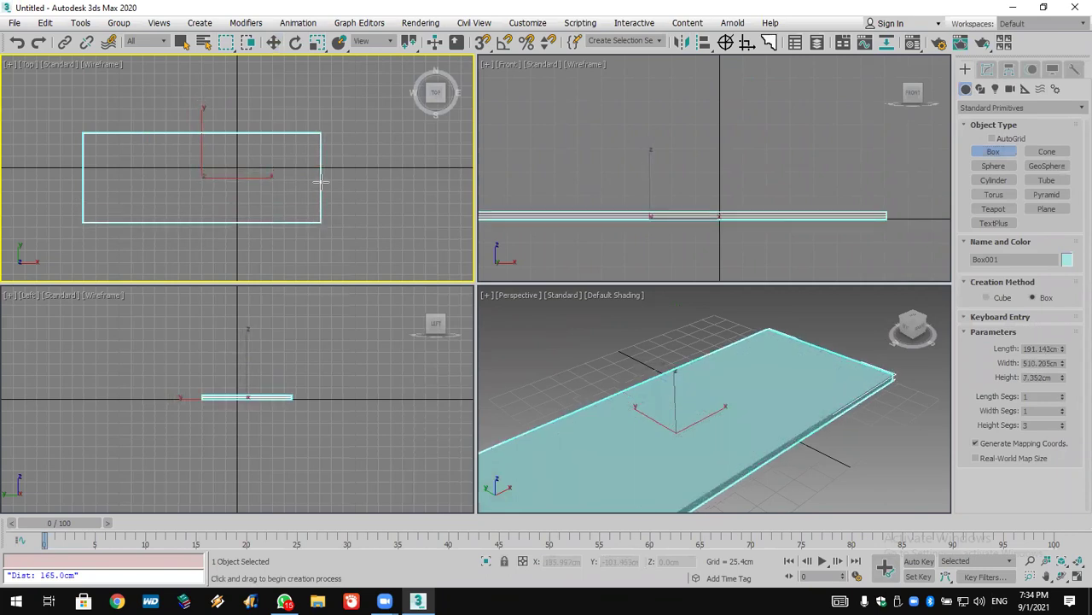
Step: Try tilting the flat box about 32.5 degrees around its X axis, and undo the rotation
{"action": "left_click", "coordinate": [295, 42]}
{"action": "left_click_drag", "start_coordinate": [205, 135], "coordinate": [203, 192]}
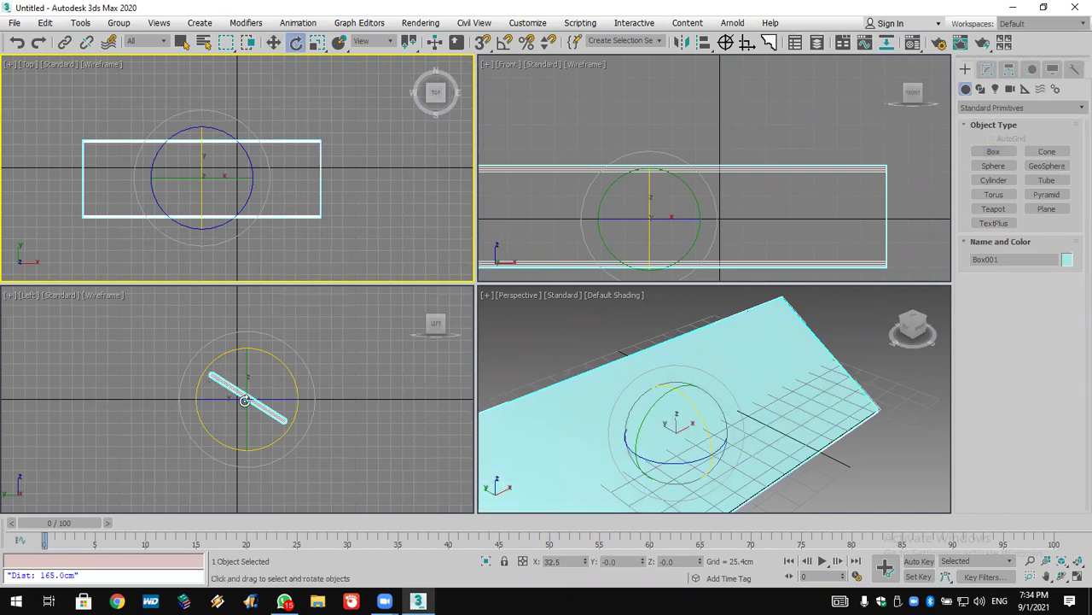
{"action": "left_click", "coordinate": [16, 42]}
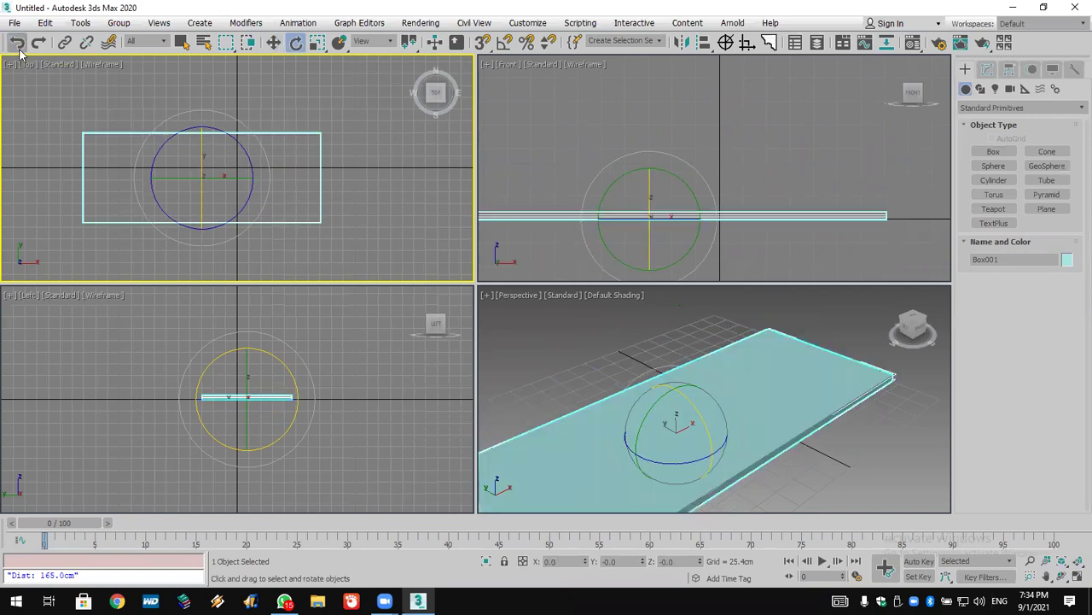
Step: Set the flat box's height segments to 1 and its length segments to 2
{"action": "left_click", "coordinate": [986, 69]}
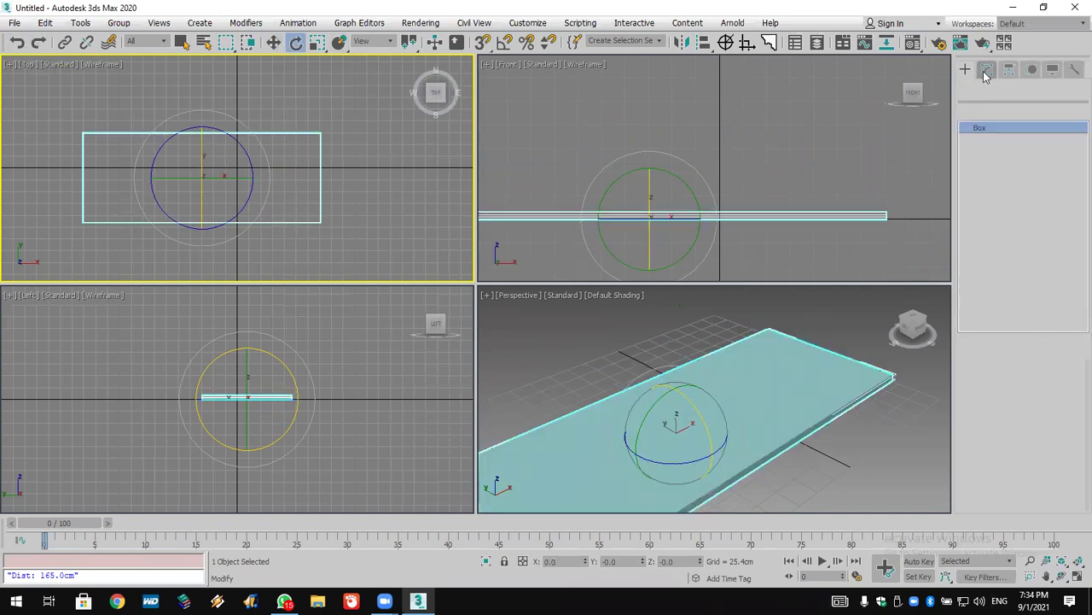
{"action": "right_click", "coordinate": [1062, 470]}
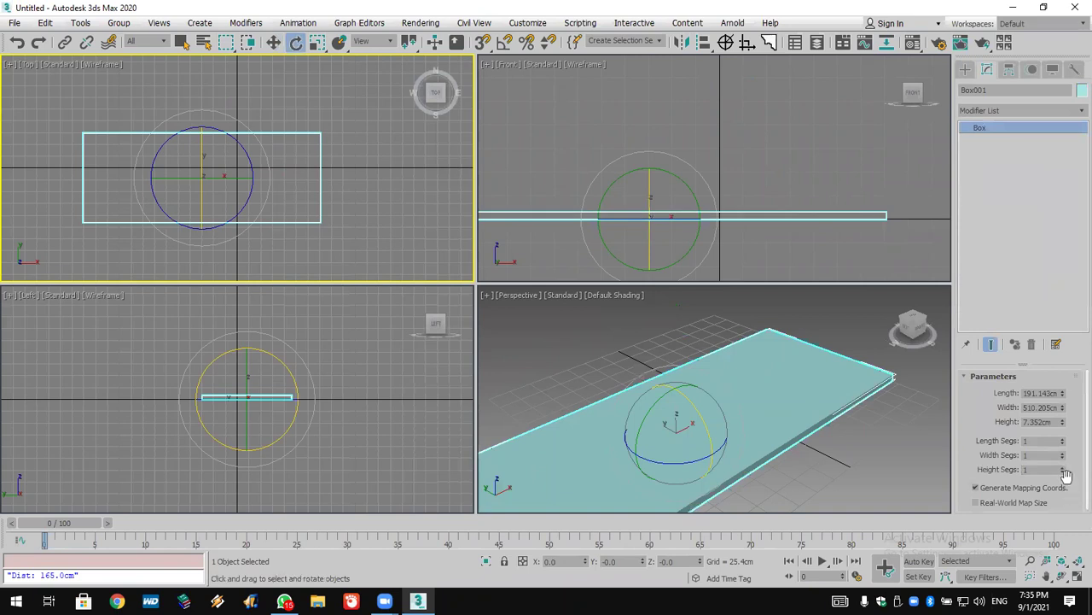
{"action": "left_click", "coordinate": [1062, 439]}
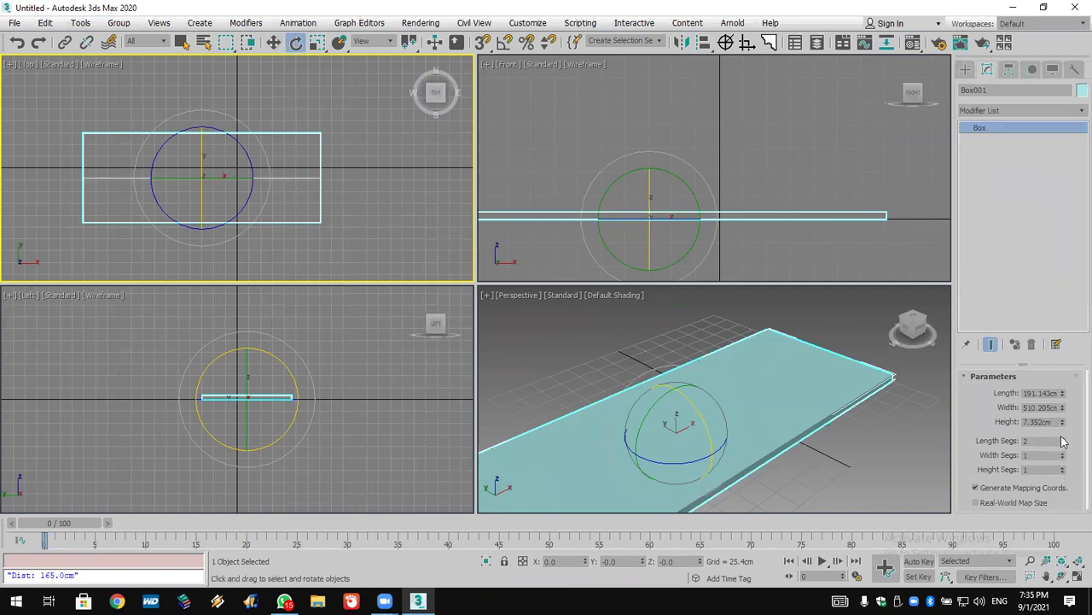
Step: Apply an Edit Mesh modifier to the flat box and switch to its Vertex level
{"action": "left_click", "coordinate": [1003, 111]}
{"action": "scroll", "coordinate": [1001, 105], "scroll_direction": "down", "scroll_amount": 3}
{"action": "left_click", "coordinate": [979, 130]}
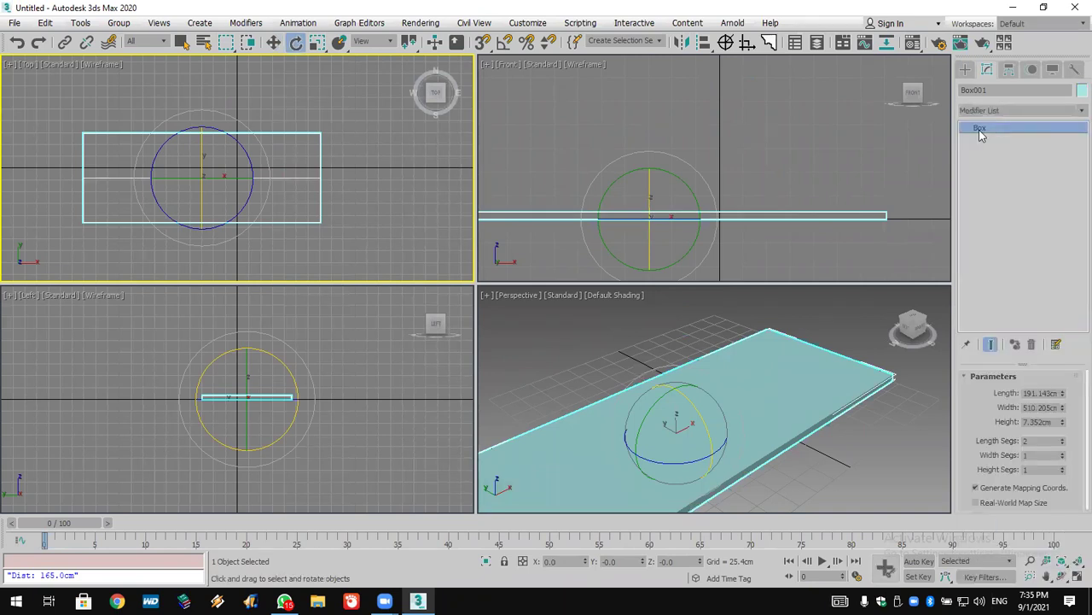
{"action": "left_click", "coordinate": [980, 128]}
{"action": "left_click", "coordinate": [1004, 139]}
Step: Raise the box's middle row of vertices about 81 cm to form the ridge of a gable roof
{"action": "left_click_drag", "start_coordinate": [56, 177], "coordinate": [378, 205]}
{"action": "left_click", "coordinate": [274, 43]}
{"action": "right_click", "coordinate": [572, 197]}
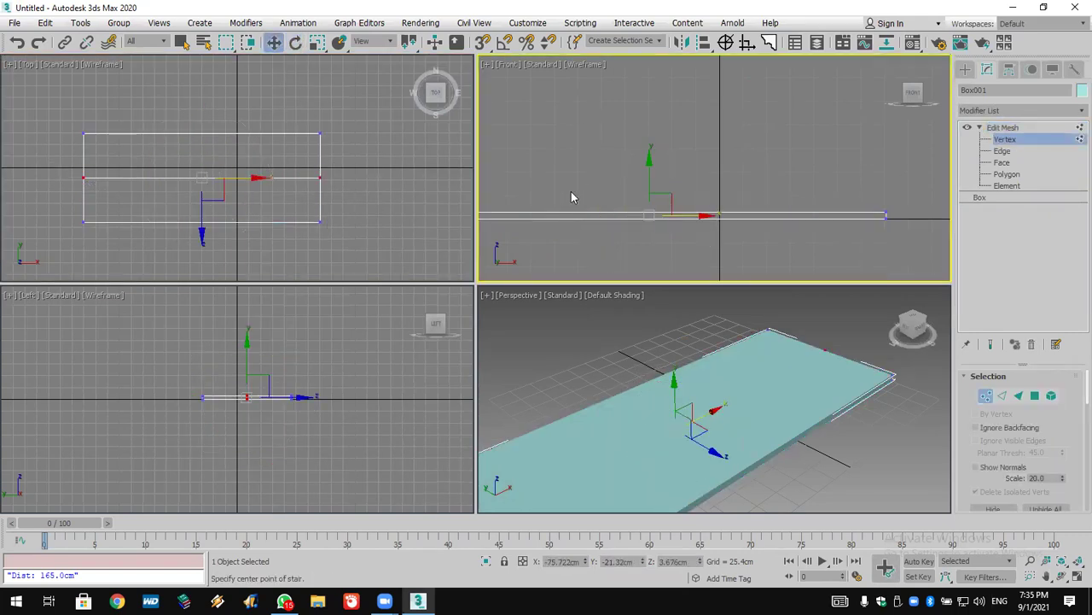
{"action": "left_click_drag", "start_coordinate": [651, 183], "coordinate": [641, 115]}
{"action": "scroll", "coordinate": [817, 471], "scroll_direction": "down", "scroll_amount": 4}
{"action": "middle_click_drag", "start_coordinate": [817, 470], "coordinate": [842, 365], "text": "alt"}
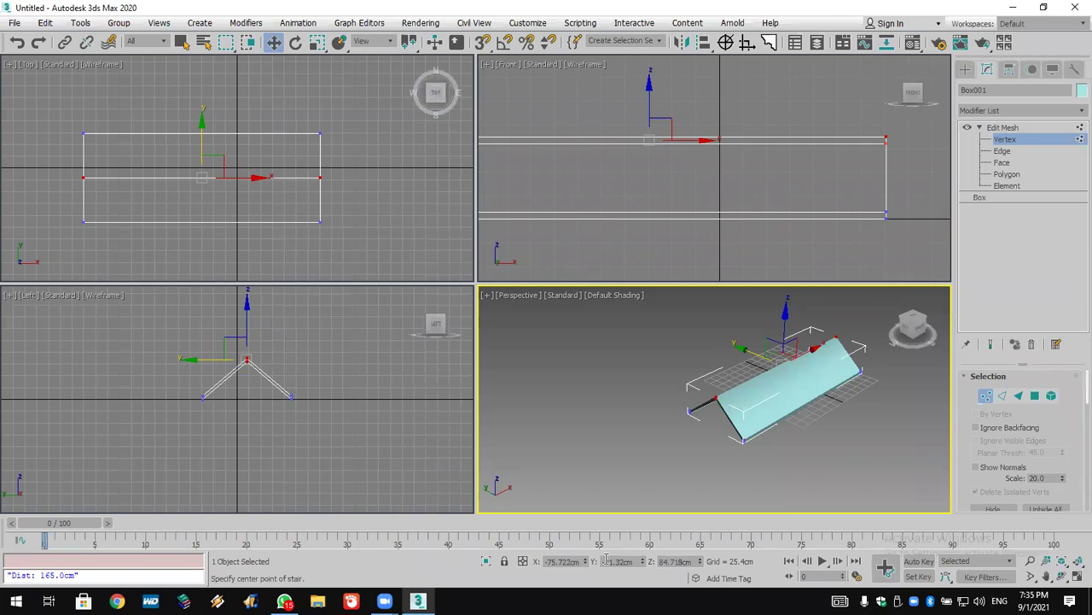
Step: Reset the scene to an empty one, discarding the gable roof
{"action": "left_click", "coordinate": [16, 23]}
{"action": "left_click", "coordinate": [47, 60]}
{"action": "left_click", "coordinate": [537, 319]}
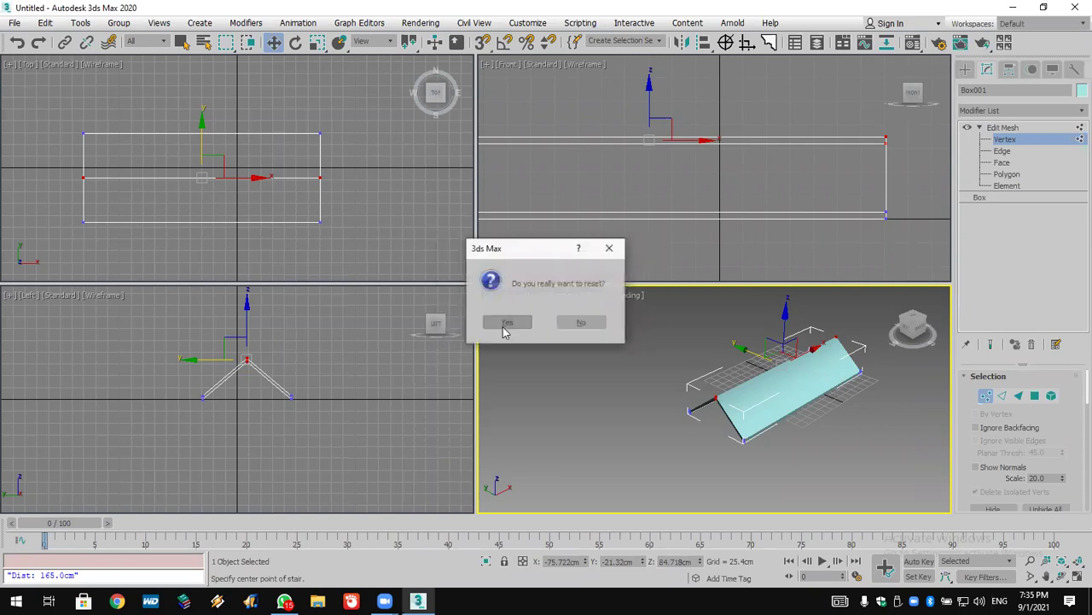
{"action": "left_click", "coordinate": [502, 322]}
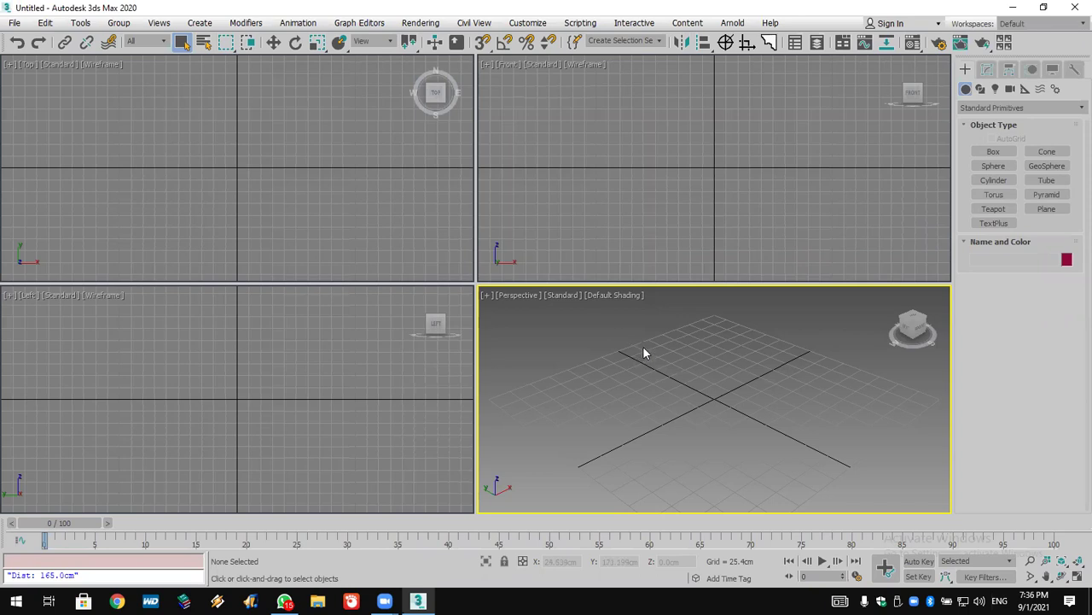
Step: Create a sphere of about 56 cm radius and make four copies of it along X, spaced about 193 cm apart
{"action": "left_click", "coordinate": [993, 166]}
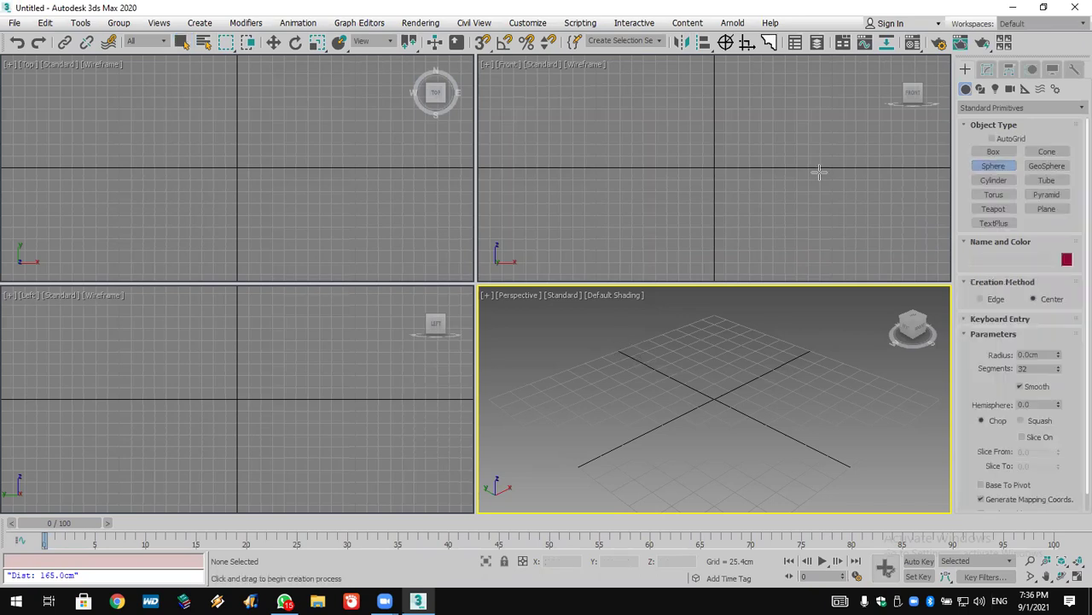
{"action": "left_click_drag", "start_coordinate": [70, 166], "coordinate": [88, 192]}
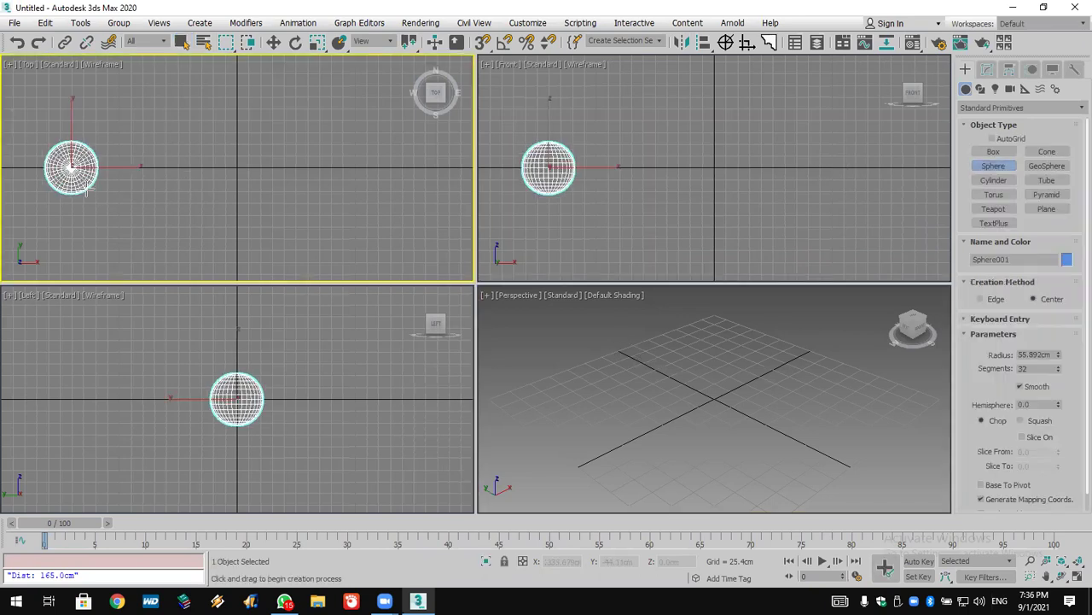
{"action": "key", "text": "w"}
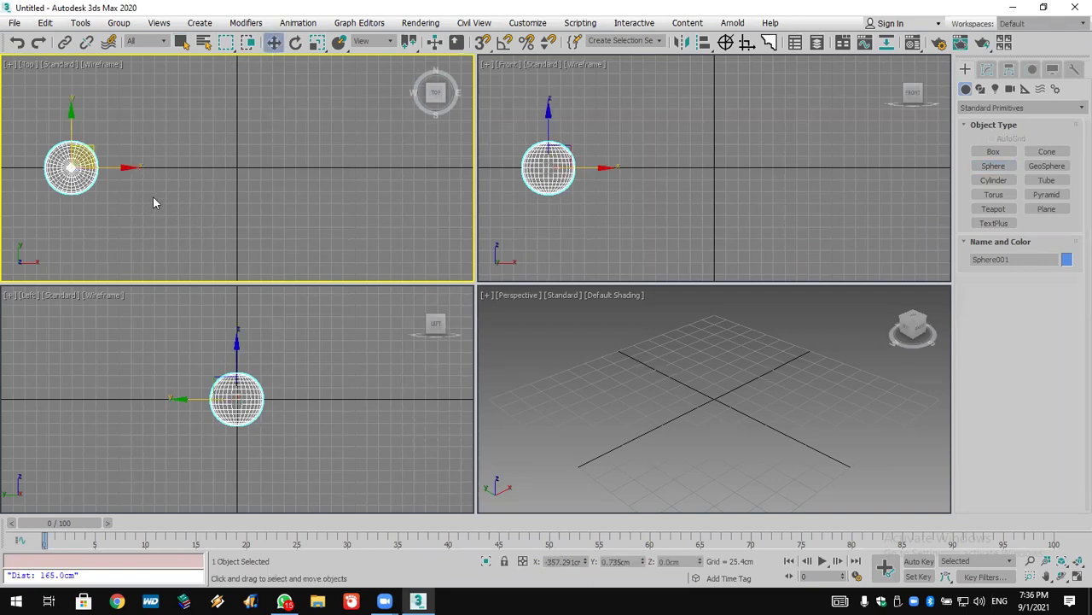
{"action": "left_click_drag", "start_coordinate": [112, 167], "coordinate": [201, 166], "text": "shift"}
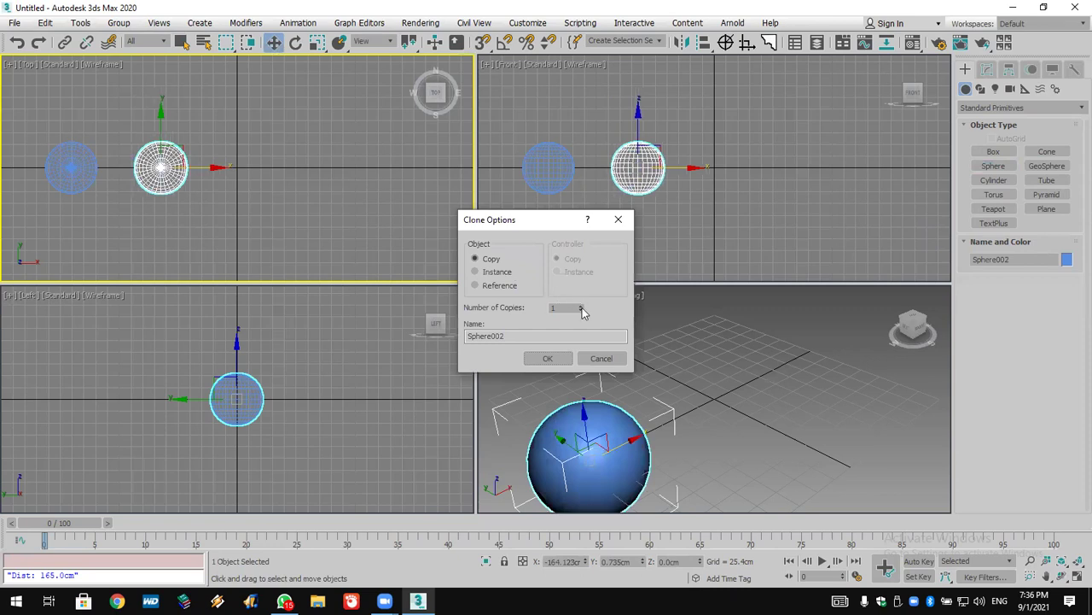
{"action": "left_click", "coordinate": [583, 304]}
{"action": "left_click", "coordinate": [583, 304]}
{"action": "left_click", "coordinate": [548, 357]}
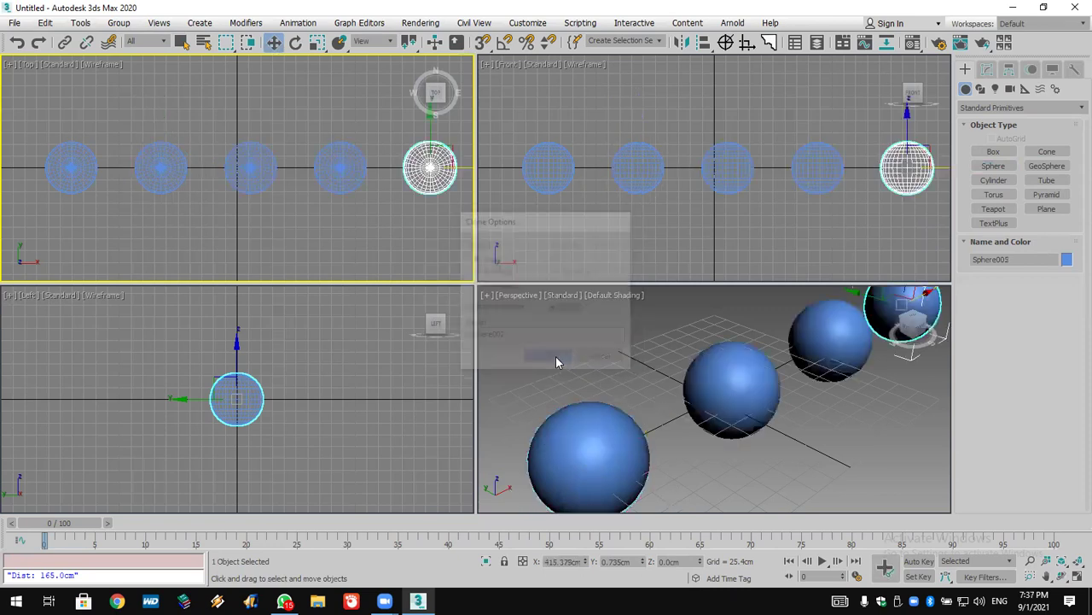
Step: Extend the row with three more copies of the last sphere along X, spaced about 206 cm apart
{"action": "scroll", "coordinate": [681, 339], "scroll_direction": "down", "scroll_amount": 4}
{"action": "middle_click_drag", "start_coordinate": [649, 235], "coordinate": [714, 232]}
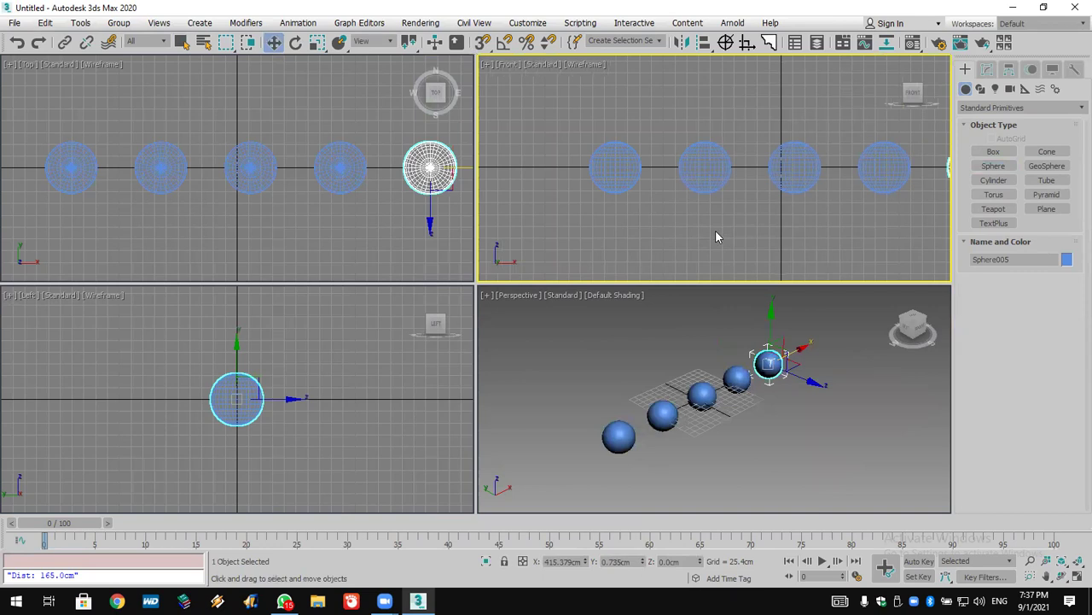
{"action": "scroll", "coordinate": [183, 205], "scroll_direction": "down", "scroll_amount": 3}
{"action": "middle_click_drag", "start_coordinate": [395, 214], "coordinate": [148, 216]}
{"action": "left_click_drag", "start_coordinate": [232, 176], "coordinate": [300, 176], "text": "shift"}
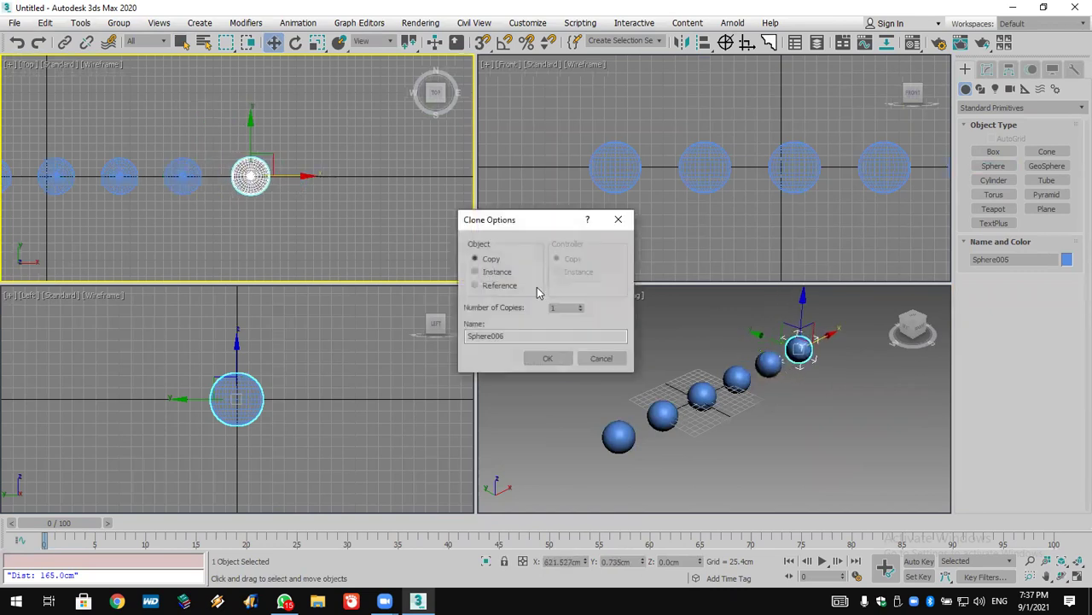
{"action": "left_click", "coordinate": [580, 305]}
{"action": "left_click", "coordinate": [548, 357]}
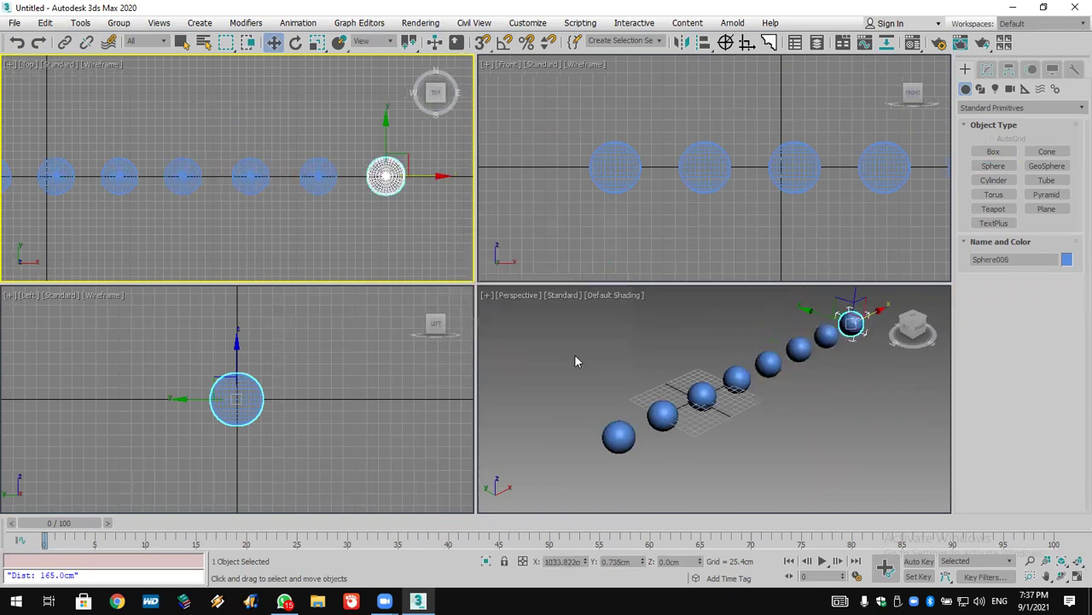
Step: Apply an FFD 4x4x4 modifier to the first sphere of the row, at its negative X end
{"action": "left_click", "coordinate": [628, 196]}
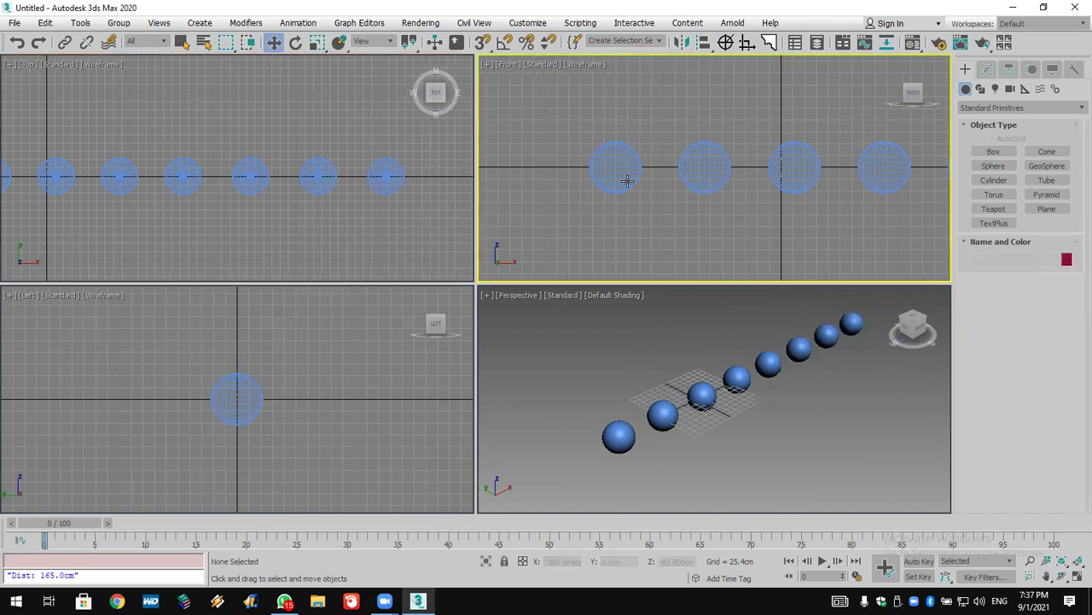
{"action": "left_click", "coordinate": [626, 179]}
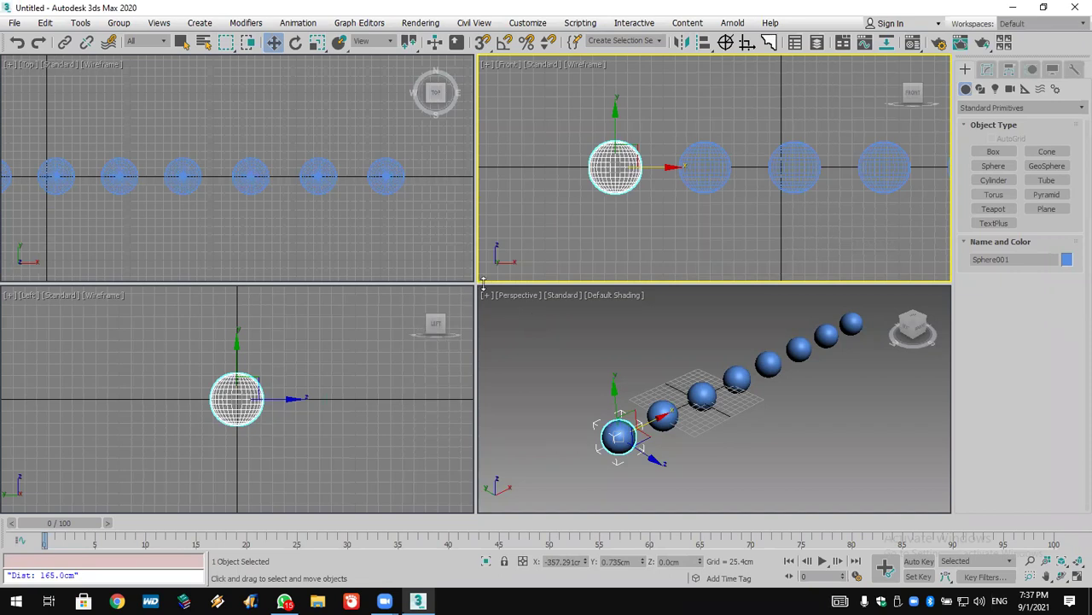
{"action": "scroll", "coordinate": [553, 198], "scroll_direction": "up", "scroll_amount": 3}
{"action": "middle_click_drag", "start_coordinate": [553, 198], "coordinate": [531, 239]}
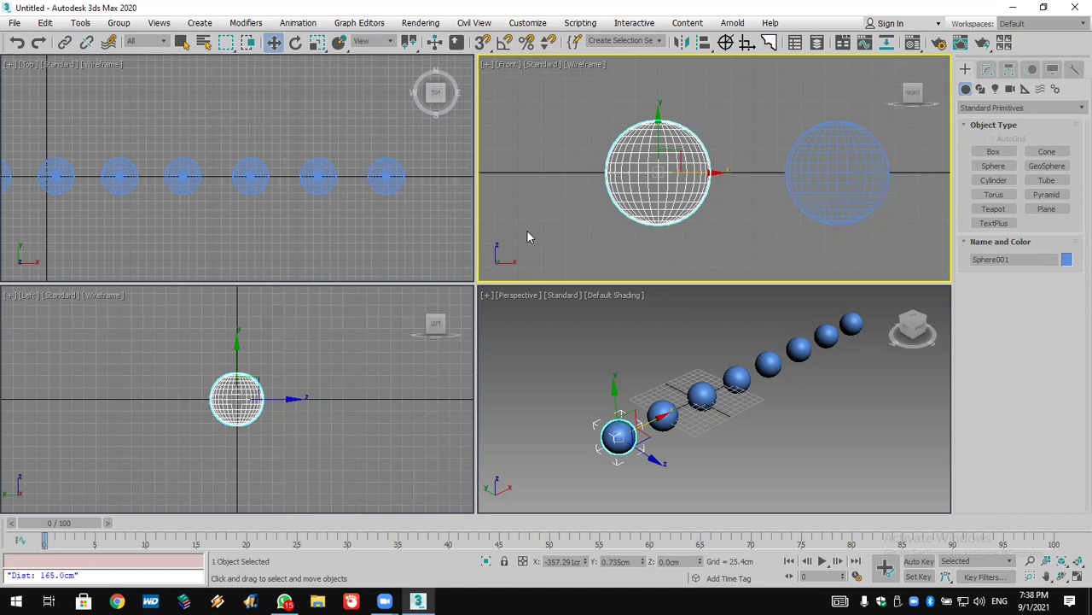
{"action": "scroll", "coordinate": [679, 171], "scroll_direction": "up", "scroll_amount": 5}
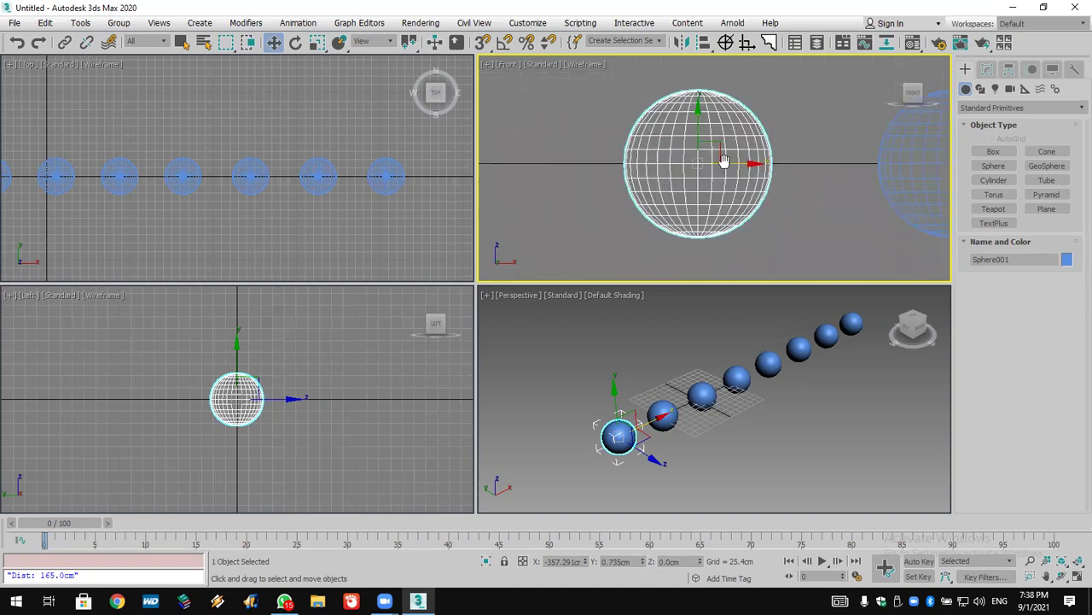
{"action": "scroll", "coordinate": [725, 164], "scroll_direction": "down", "scroll_amount": 5}
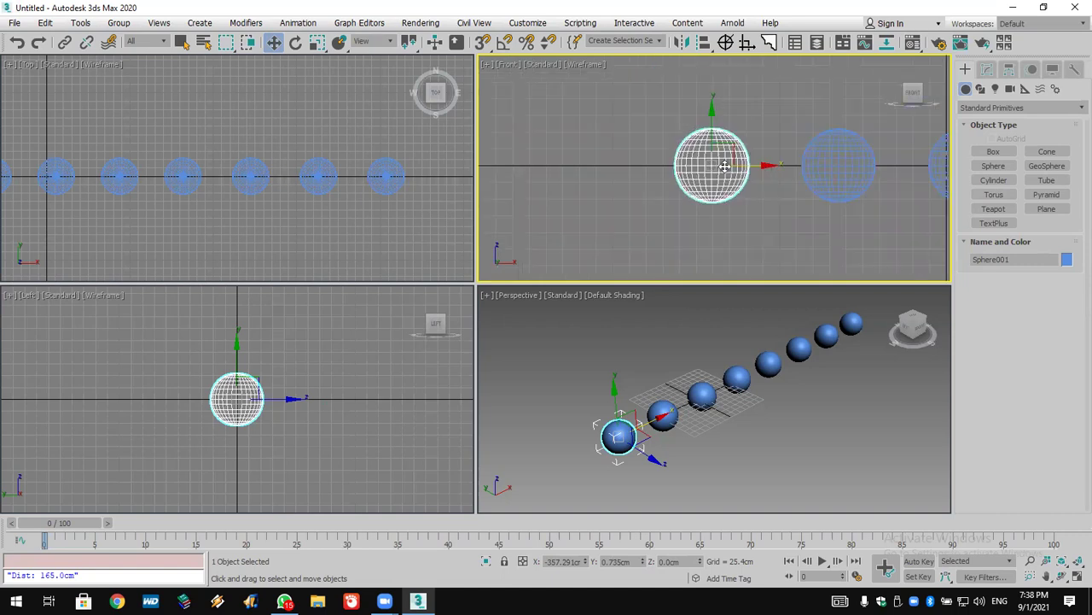
{"action": "left_click", "coordinate": [987, 69]}
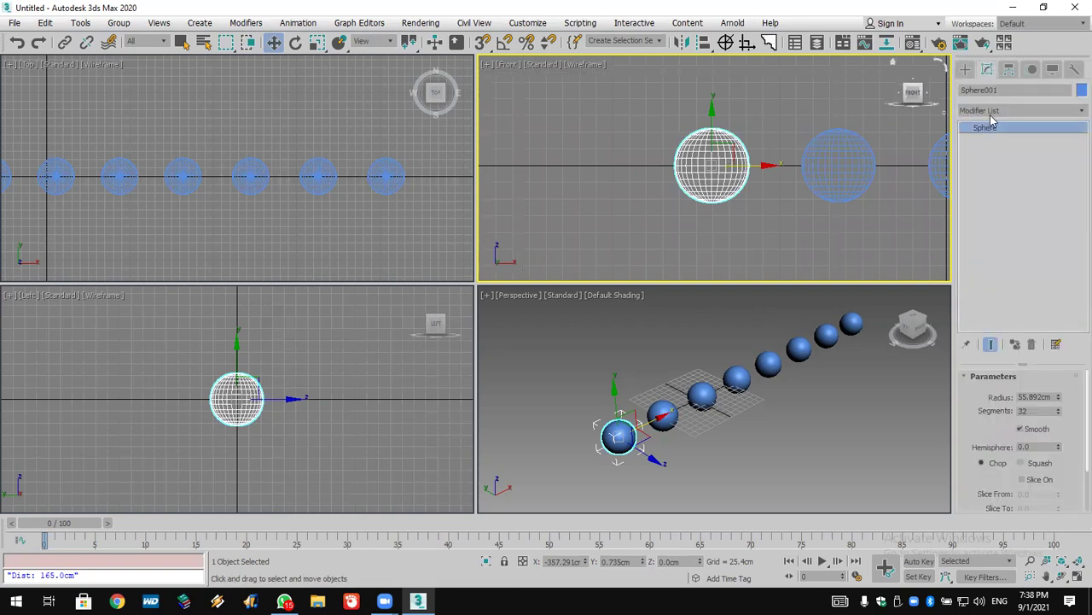
{"action": "left_click", "coordinate": [1000, 111]}
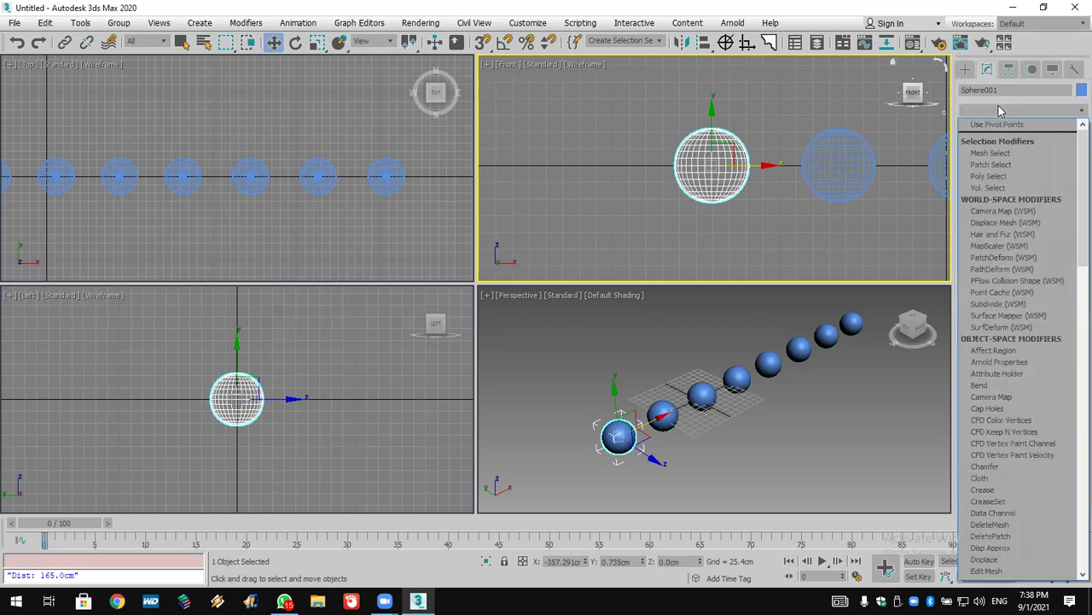
{"action": "key", "text": "f"}
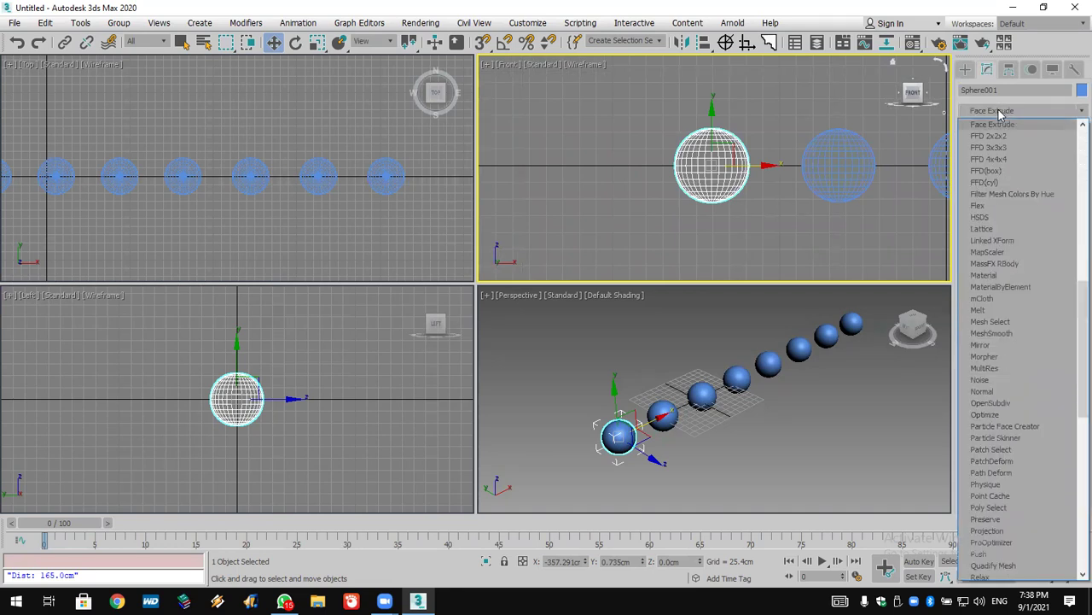
{"action": "left_click", "coordinate": [1022, 159]}
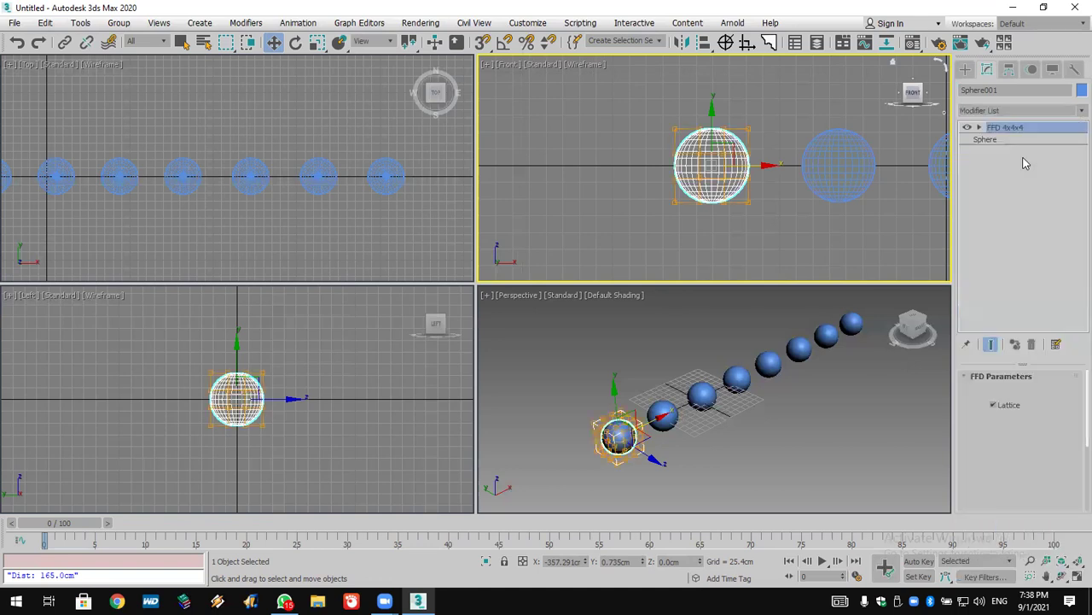
Step: Scale the two middle rows of the first sphere's FFD control points inward to about 4% to pinch its waist
{"action": "left_click", "coordinate": [979, 127]}
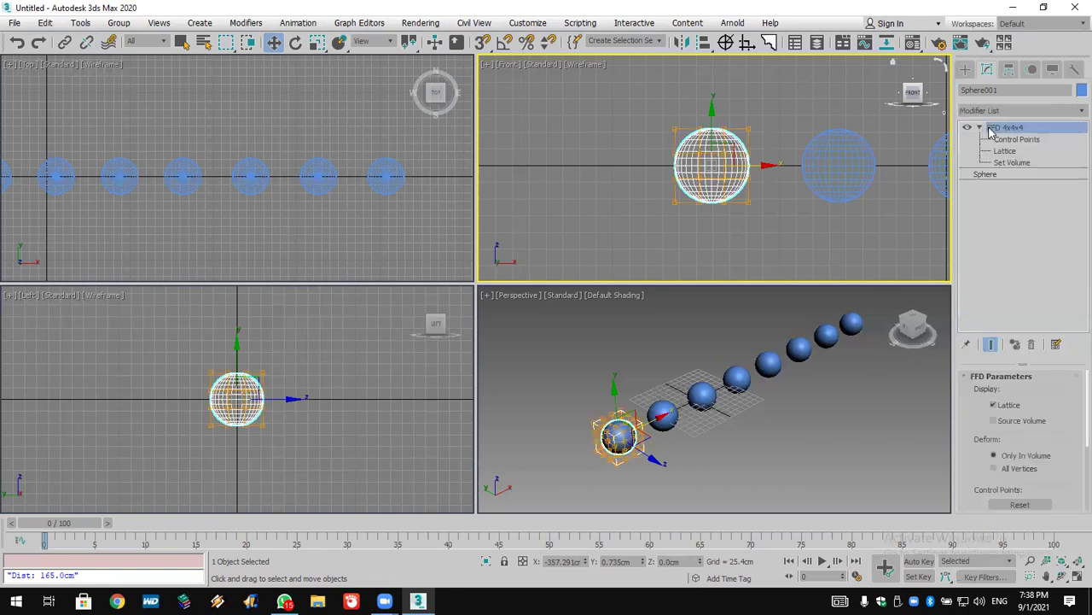
{"action": "left_click", "coordinate": [1048, 138]}
{"action": "left_click_drag", "start_coordinate": [778, 145], "coordinate": [626, 182]}
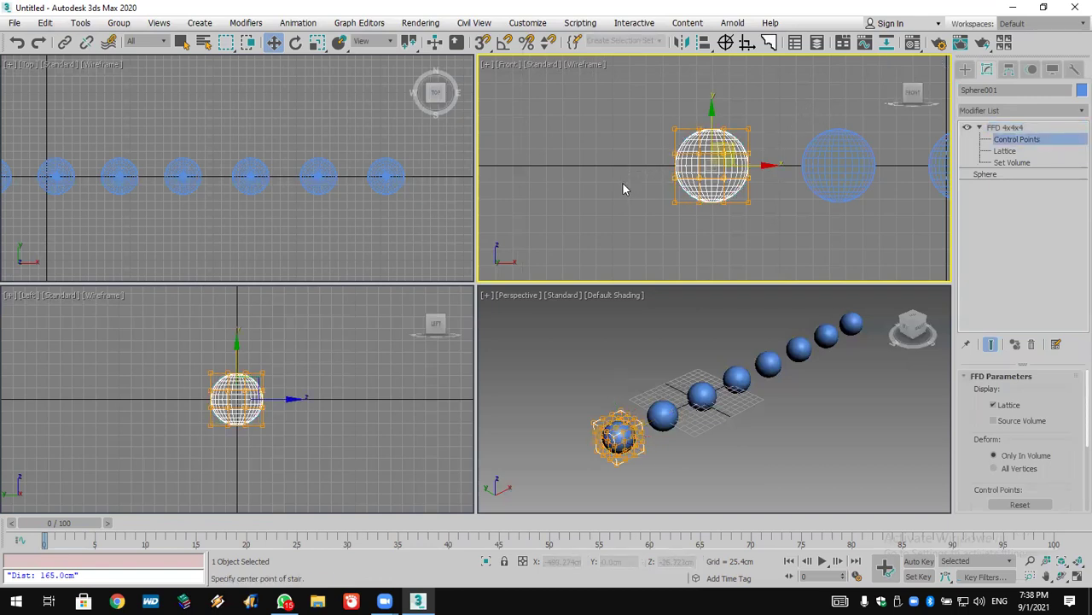
{"action": "left_click", "coordinate": [316, 42]}
{"action": "left_click_drag", "start_coordinate": [721, 159], "coordinate": [973, 178]}
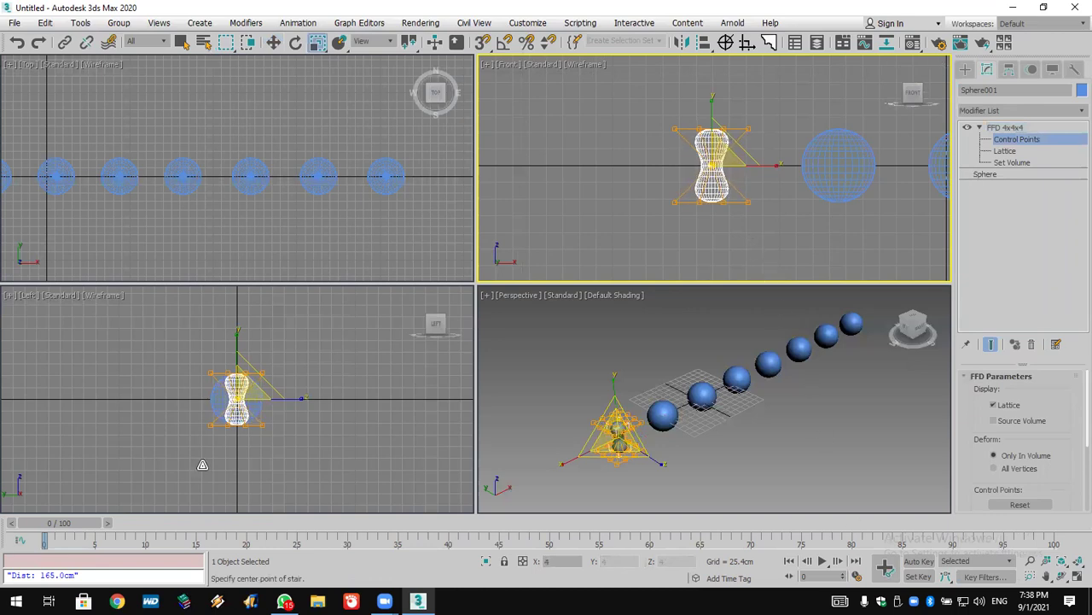
Step: Finish control point editing and scale the whole pinched sphere uniformly to about 161%
{"action": "left_click", "coordinate": [966, 71]}
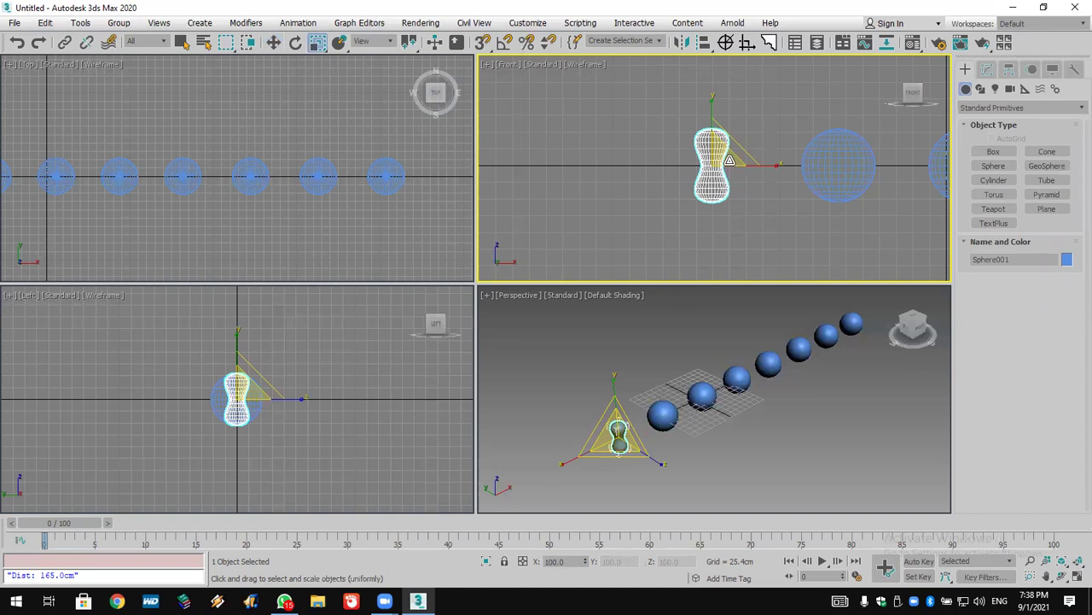
{"action": "left_click_drag", "start_coordinate": [726, 159], "coordinate": [717, 112]}
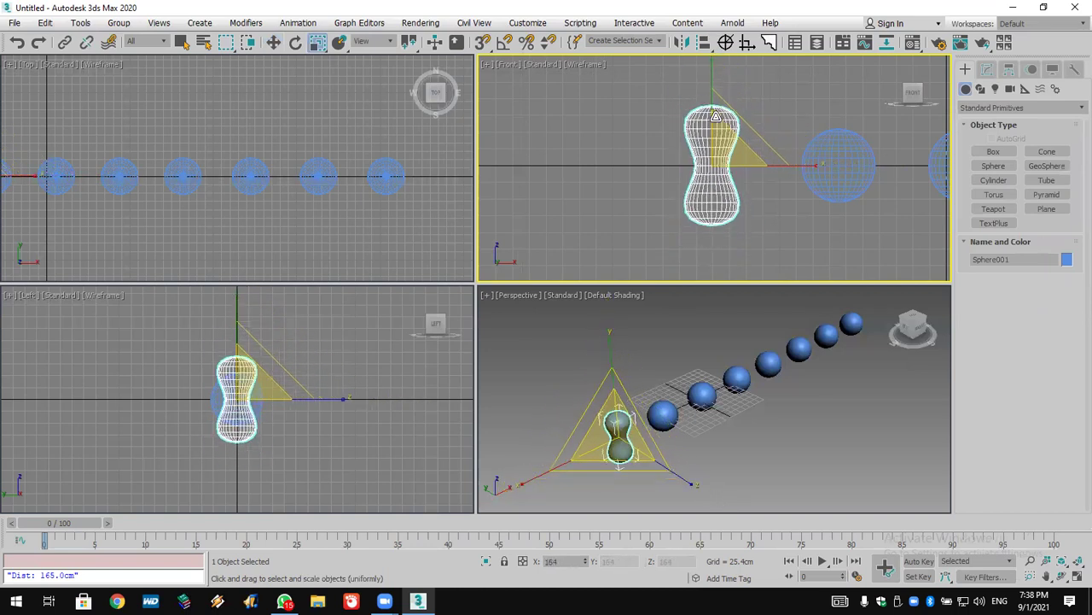
{"action": "middle_click_drag", "start_coordinate": [627, 165], "coordinate": [608, 166]}
{"action": "middle_click_drag", "start_coordinate": [729, 214], "coordinate": [651, 222]}
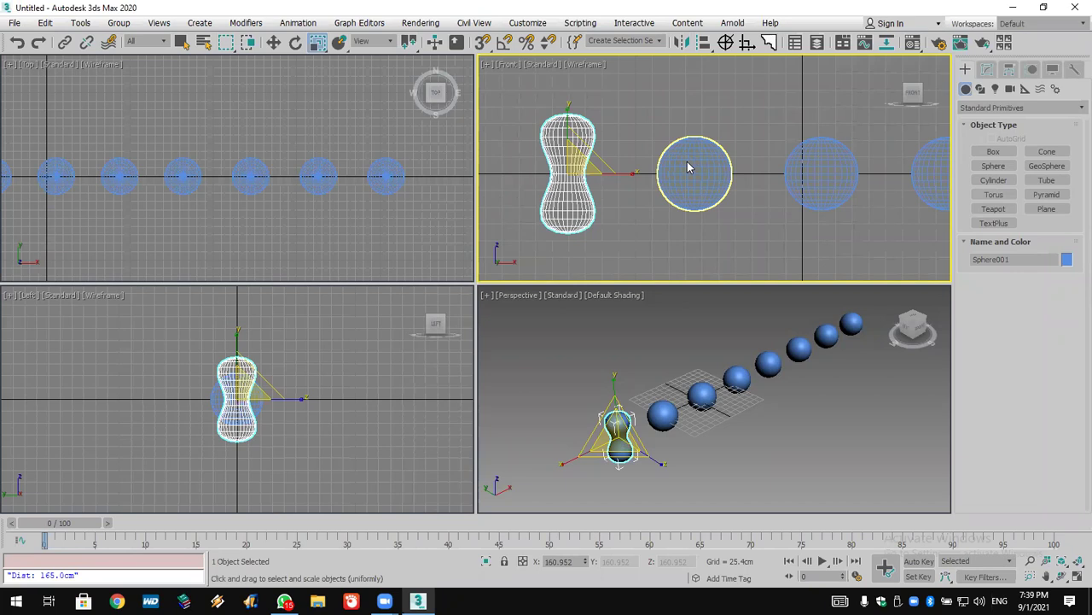
{"action": "left_click", "coordinate": [988, 70]}
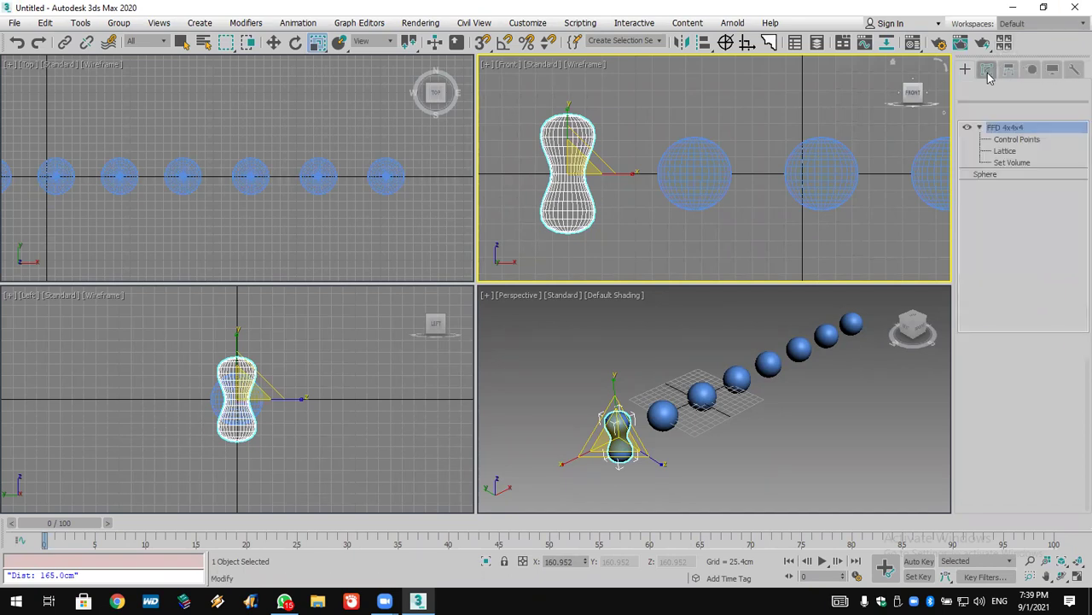
Step: Apply a Taper modifier to the second sphere of the row, beside the pinched one
{"action": "left_click", "coordinate": [696, 175]}
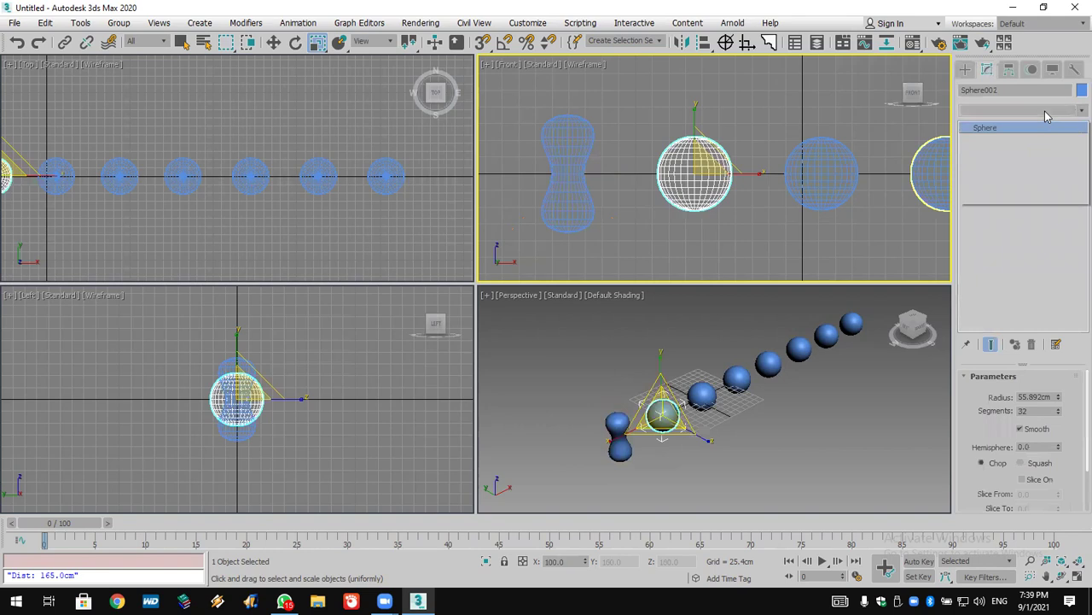
{"action": "left_click", "coordinate": [1047, 111]}
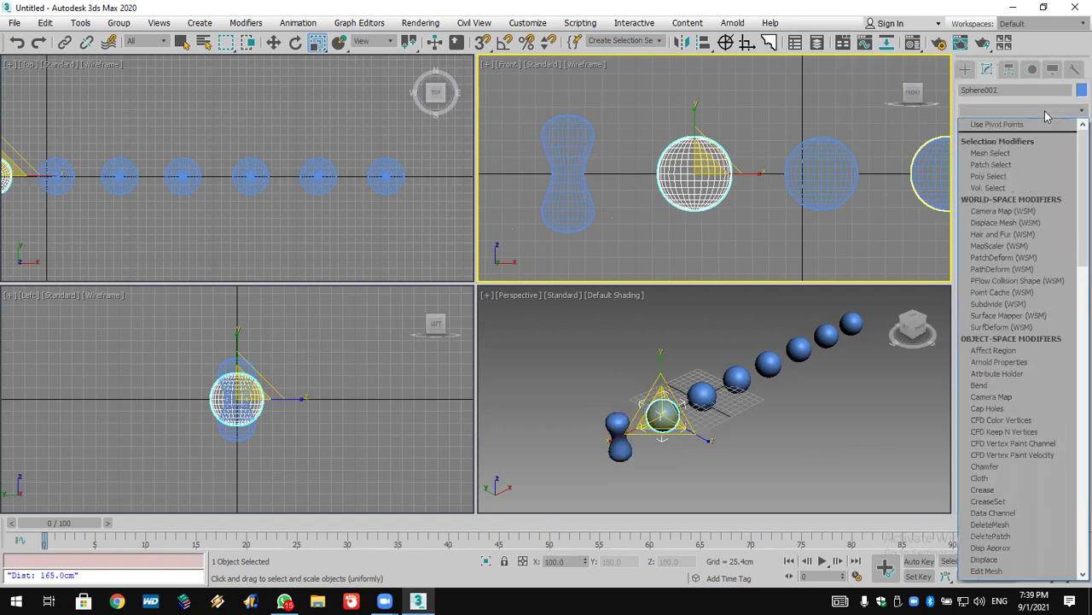
{"action": "left_click", "coordinate": [1005, 109]}
{"action": "left_click", "coordinate": [1004, 112]}
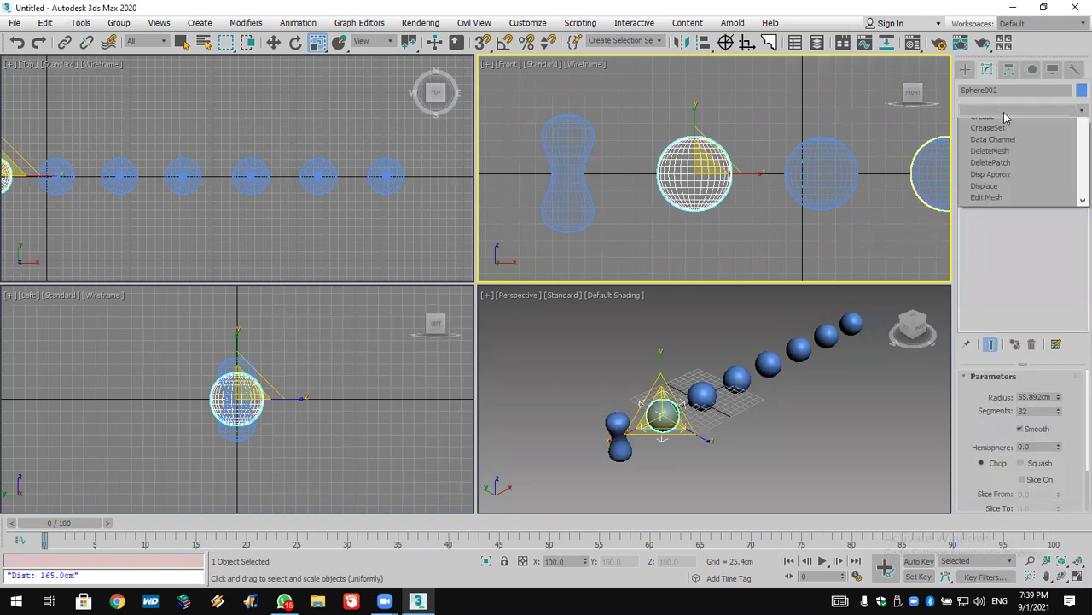
{"action": "key", "text": "t"}
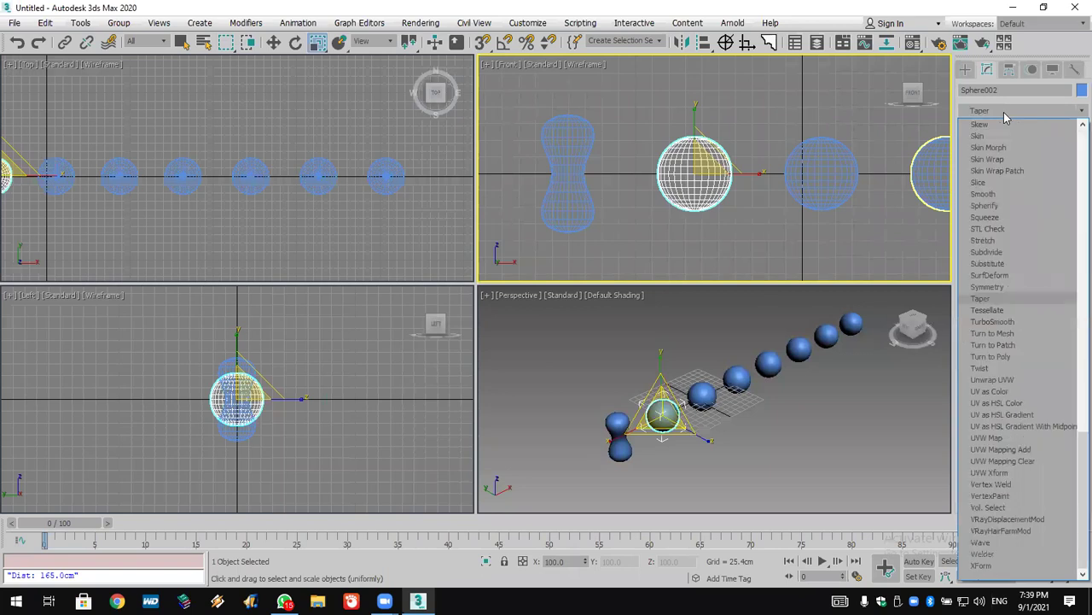
{"action": "left_click", "coordinate": [982, 298]}
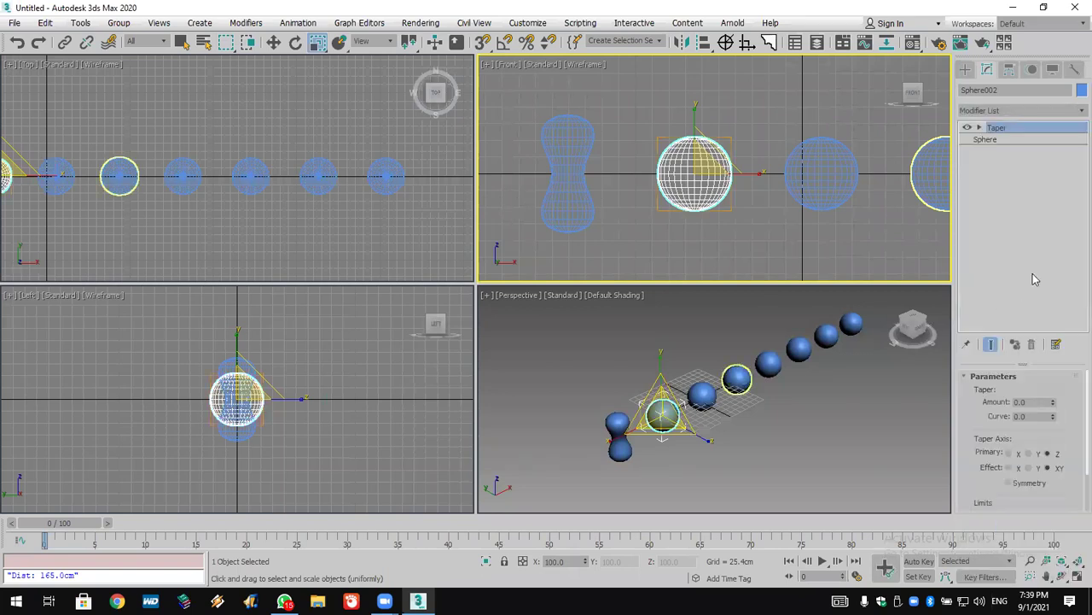
Step: Try a Taper amount of 1.1 with a curve of -5.23 on the second sphere, and delete the Taper modifier
{"action": "left_click_drag", "start_coordinate": [1056, 402], "coordinate": [14, 437]}
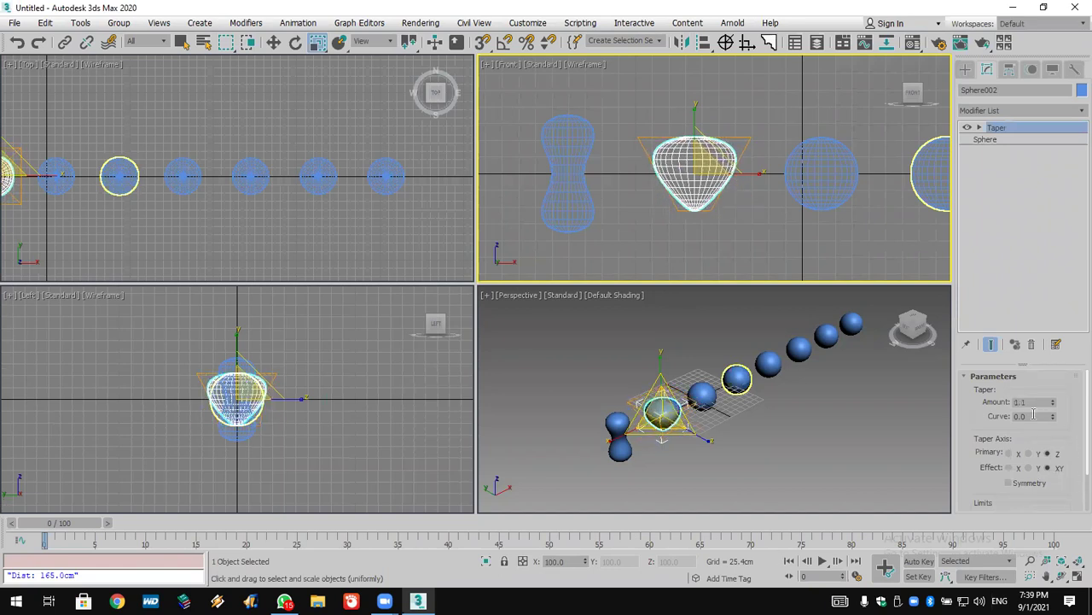
{"action": "left_click_drag", "start_coordinate": [1056, 415], "coordinate": [1030, 318]}
{"action": "left_click_drag", "start_coordinate": [1054, 416], "coordinate": [753, 182]}
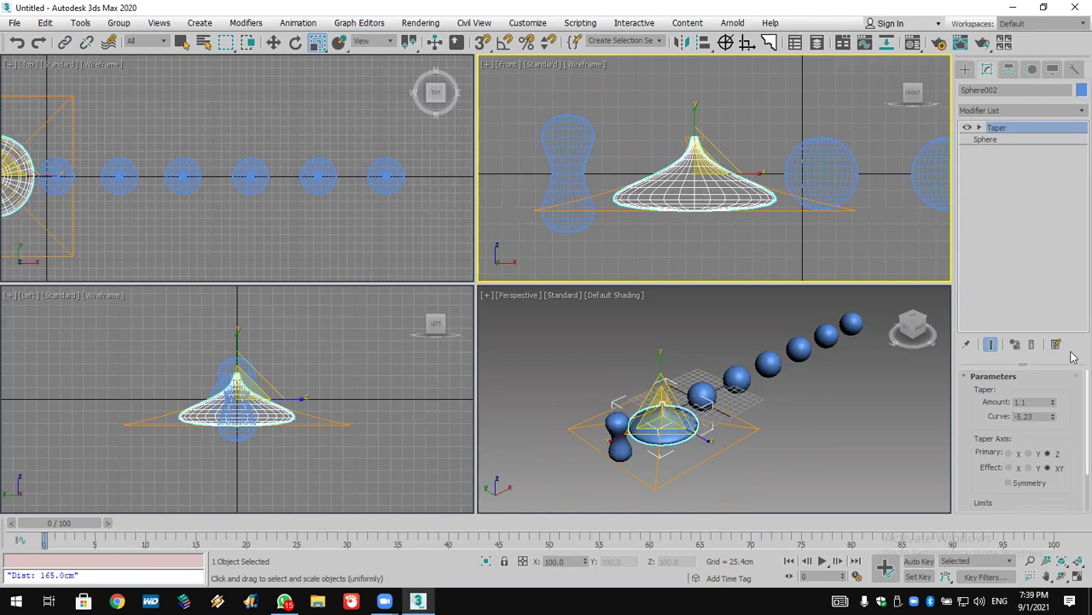
{"action": "left_click", "coordinate": [1031, 344]}
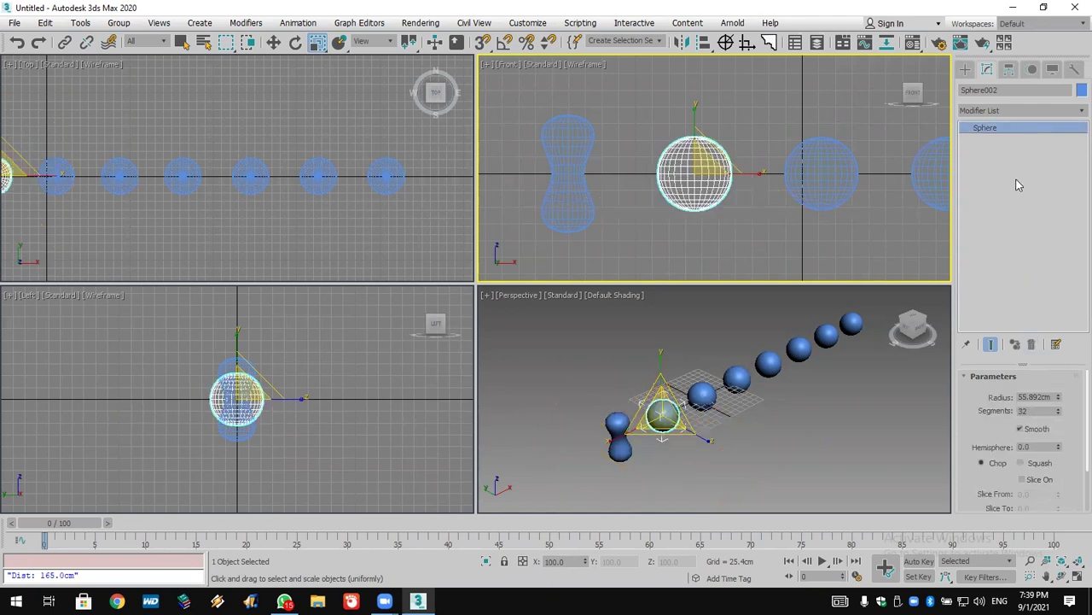
Step: Apply an FFD 3x3x3 modifier to the second sphere of the row
{"action": "left_click", "coordinate": [1020, 111]}
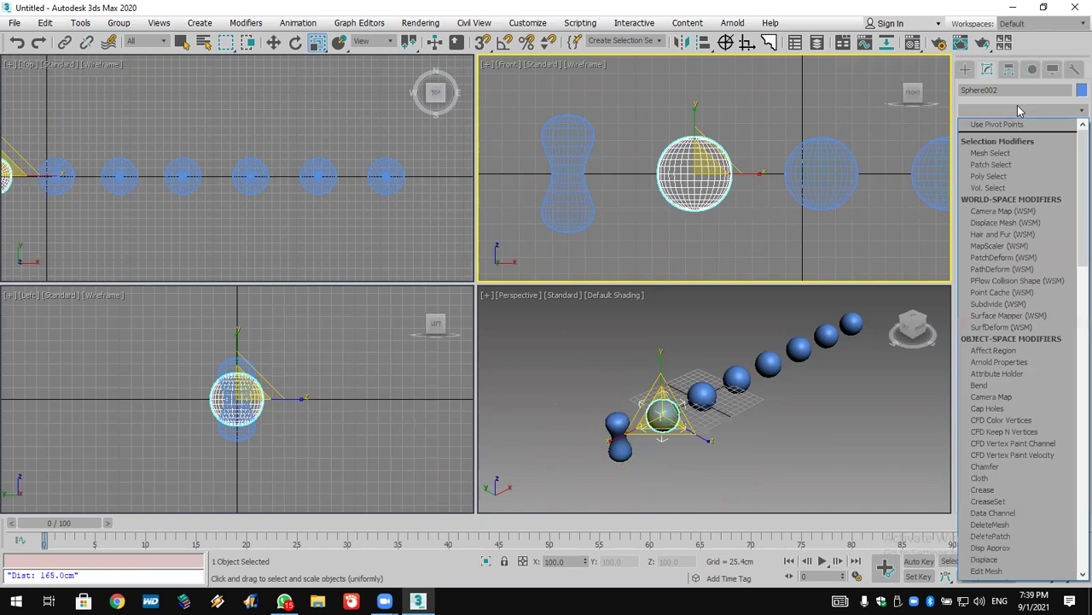
{"action": "key", "text": "f"}
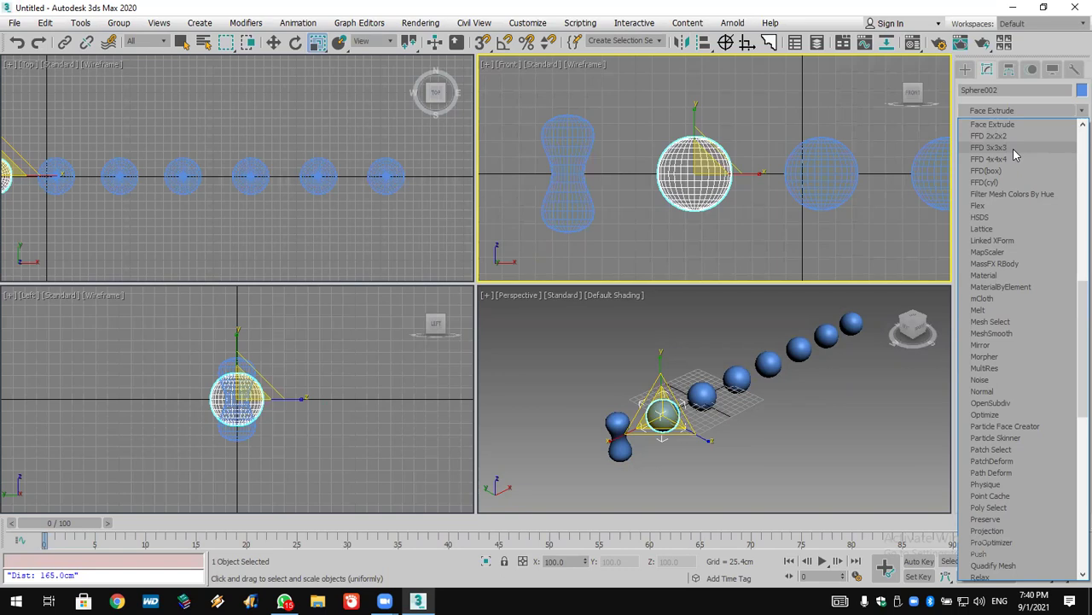
{"action": "left_click", "coordinate": [1013, 148]}
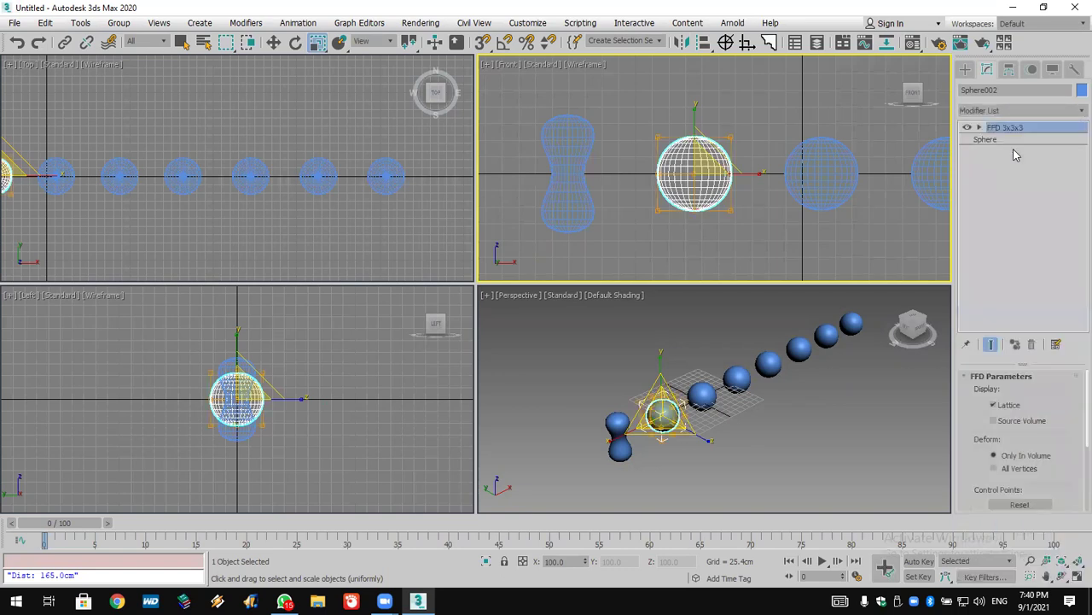
{"action": "left_click", "coordinate": [1039, 114]}
{"action": "left_click", "coordinate": [1040, 116]}
Step: Rotate the top row of the second sphere's FFD control points about the vertical axis to form a narrow neck, and finish control point editing
{"action": "left_click", "coordinate": [980, 128]}
{"action": "left_click", "coordinate": [1014, 139]}
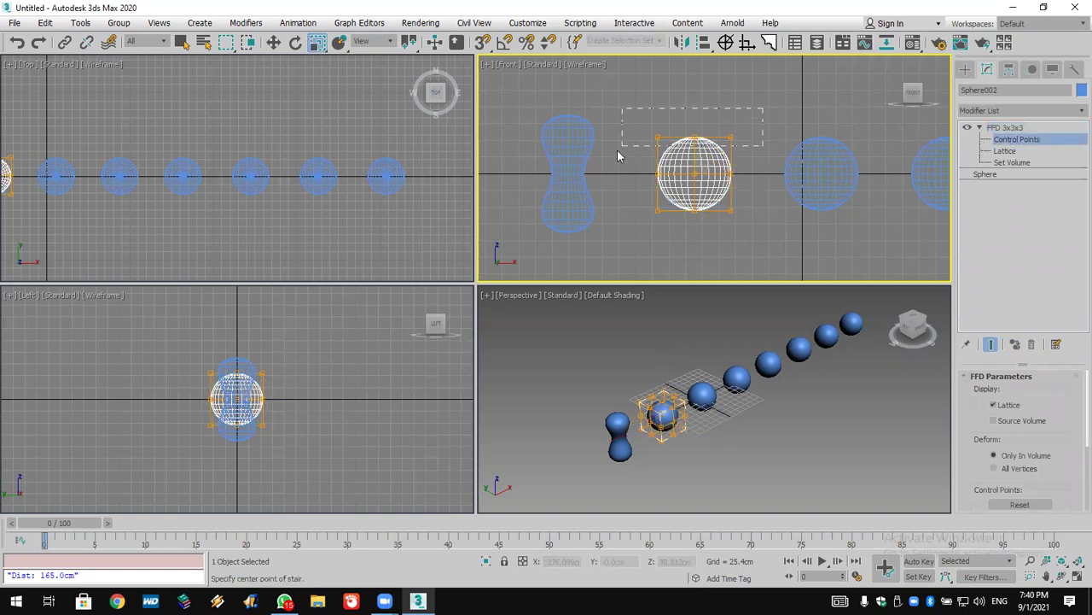
{"action": "left_click_drag", "start_coordinate": [619, 155], "coordinate": [619, 154]}
{"action": "left_click", "coordinate": [295, 41]}
{"action": "left_click_drag", "start_coordinate": [696, 123], "coordinate": [541, 136]}
{"action": "scroll", "coordinate": [680, 408], "scroll_direction": "up", "scroll_amount": 3}
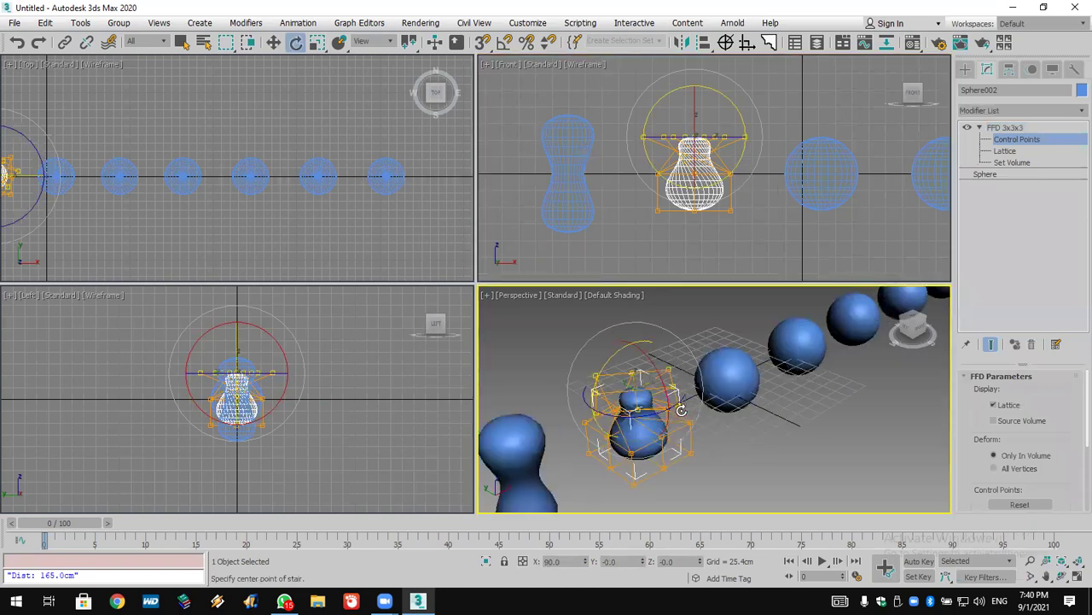
{"action": "left_click", "coordinate": [967, 69]}
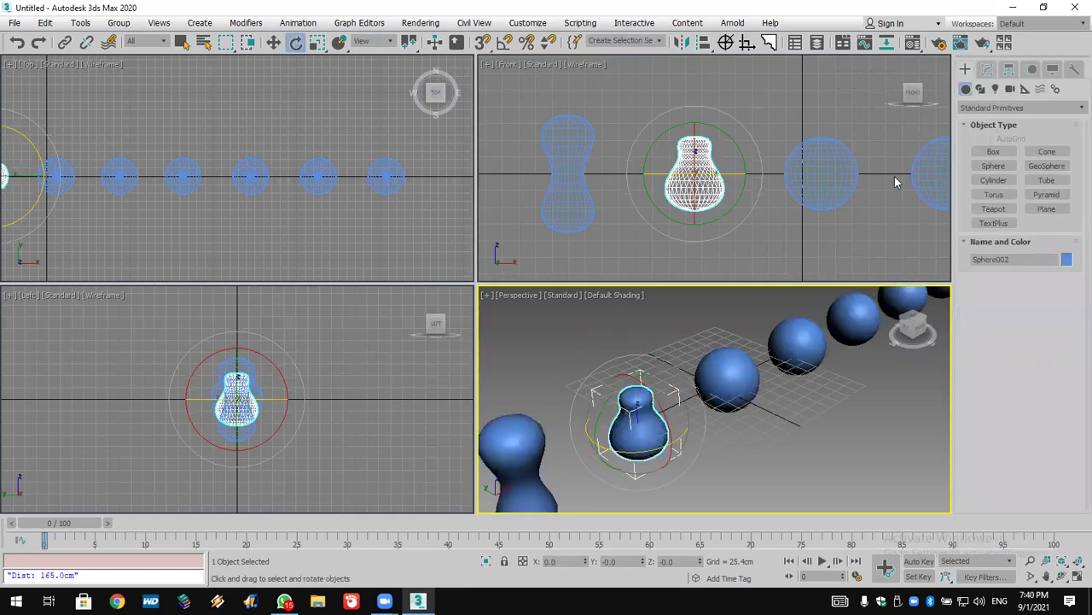
Step: Apply an FFD(box) modifier to the third sphere of the row
{"action": "middle_click_drag", "start_coordinate": [809, 202], "coordinate": [687, 192]}
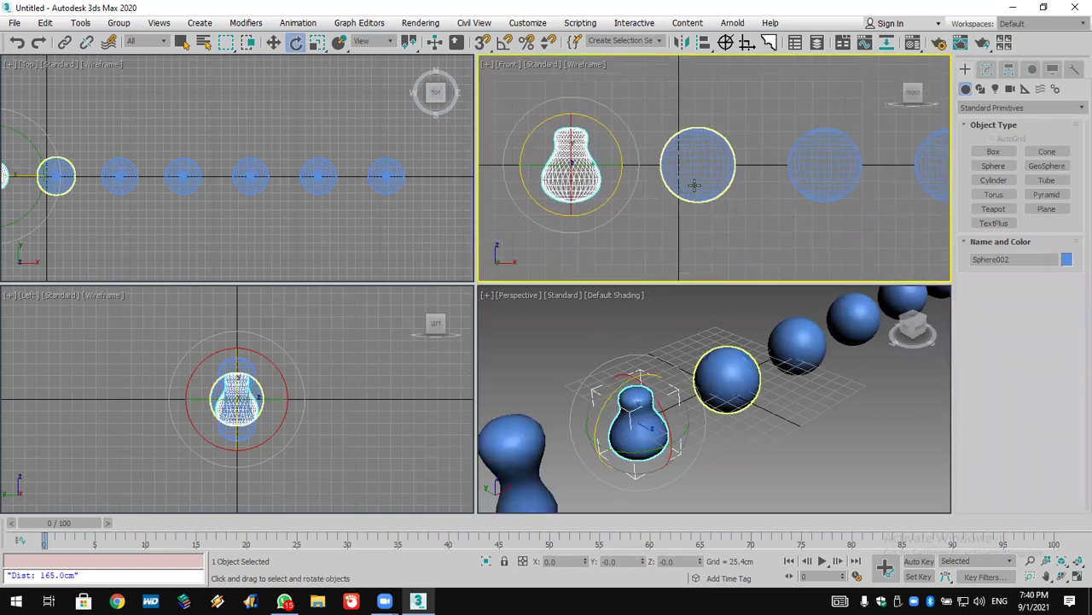
{"action": "scroll", "coordinate": [695, 184], "scroll_direction": "up", "scroll_amount": 2}
{"action": "scroll", "coordinate": [695, 190], "scroll_direction": "down", "scroll_amount": 1}
{"action": "scroll", "coordinate": [694, 178], "scroll_direction": "up", "scroll_amount": 1}
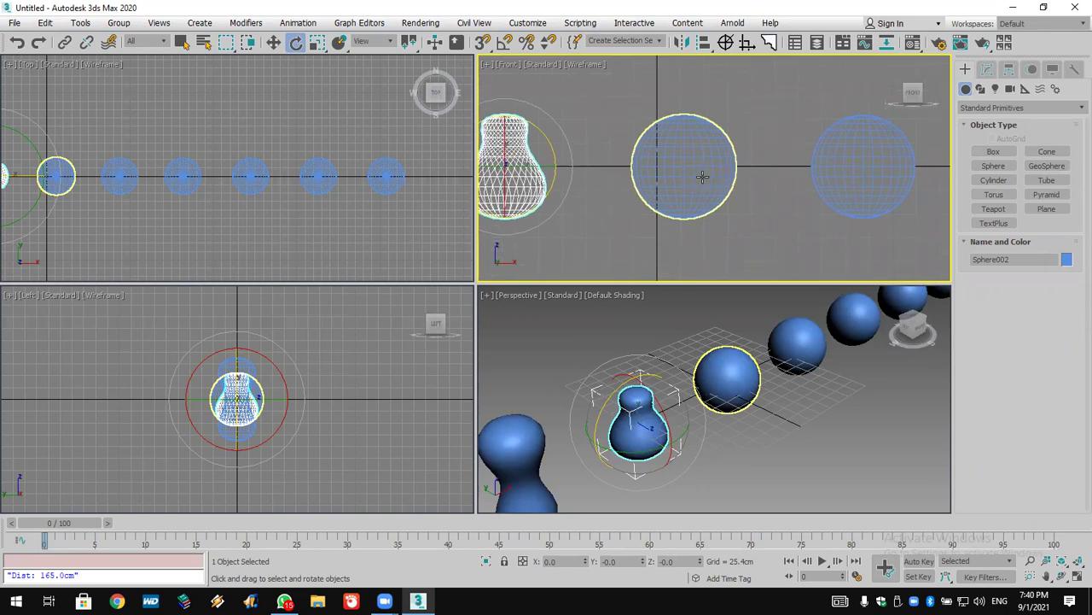
{"action": "left_click", "coordinate": [713, 172]}
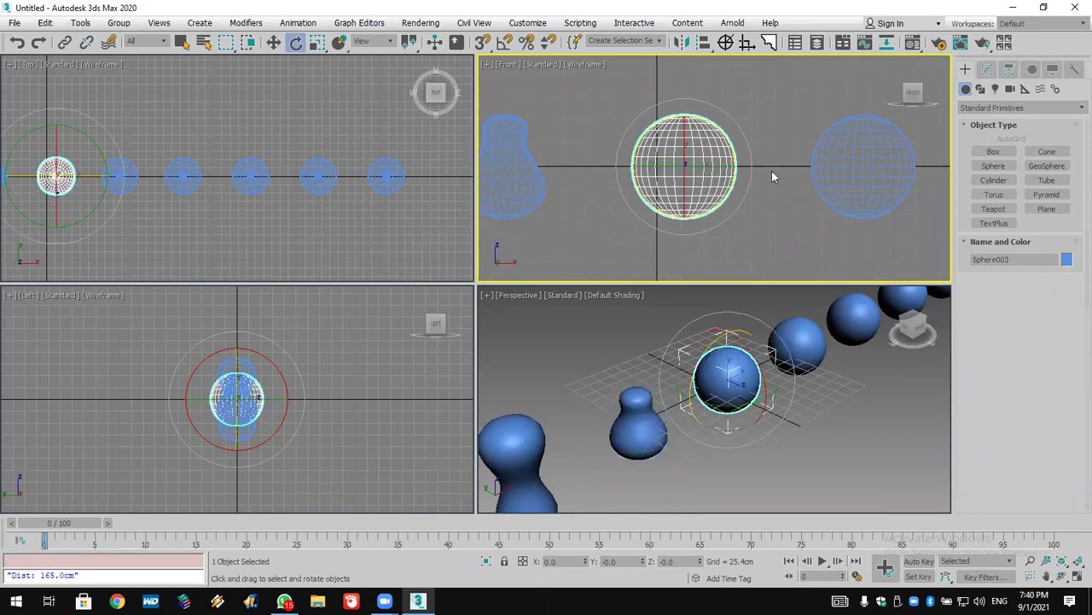
{"action": "left_click", "coordinate": [988, 69]}
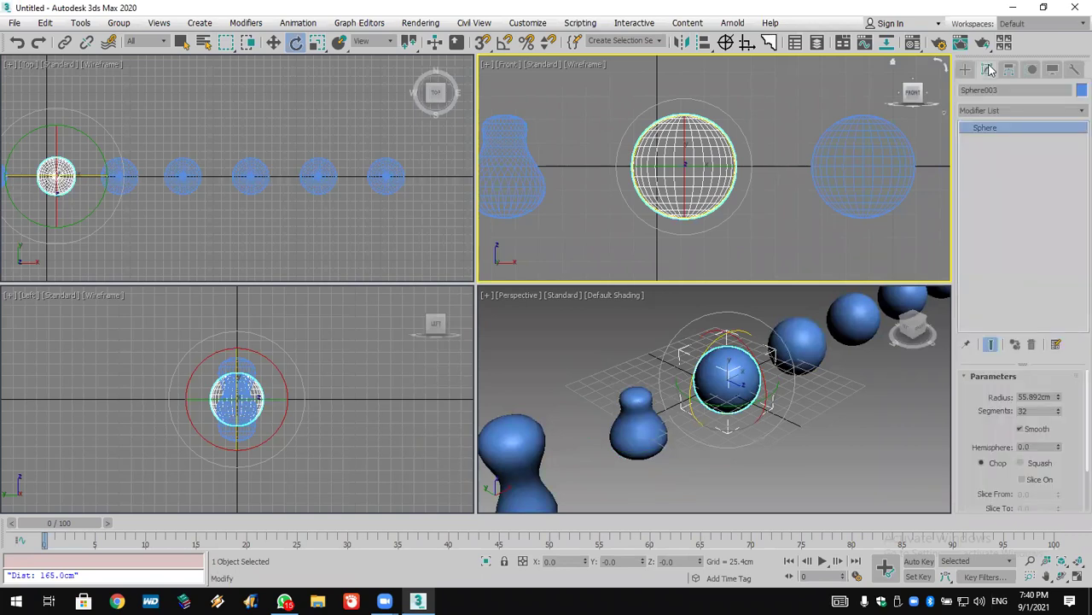
{"action": "left_click", "coordinate": [992, 110]}
{"action": "key", "text": "f"}
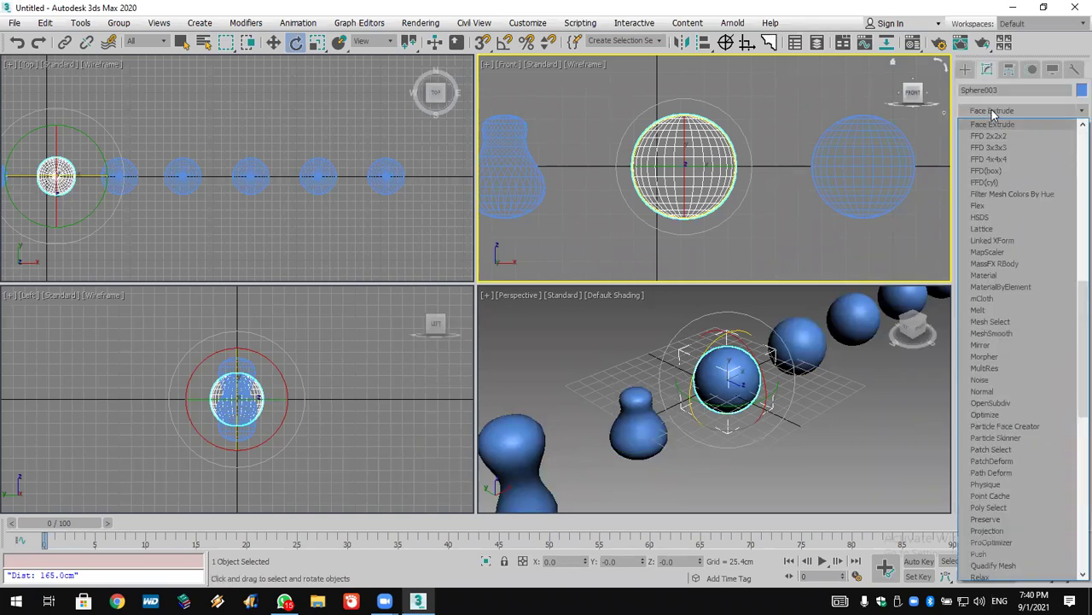
{"action": "left_click", "coordinate": [1012, 170]}
Step: Inspect the FFD(box) lattice around the third sphere and delete the modifier
{"action": "scroll", "coordinate": [750, 371], "scroll_direction": "up", "scroll_amount": 3}
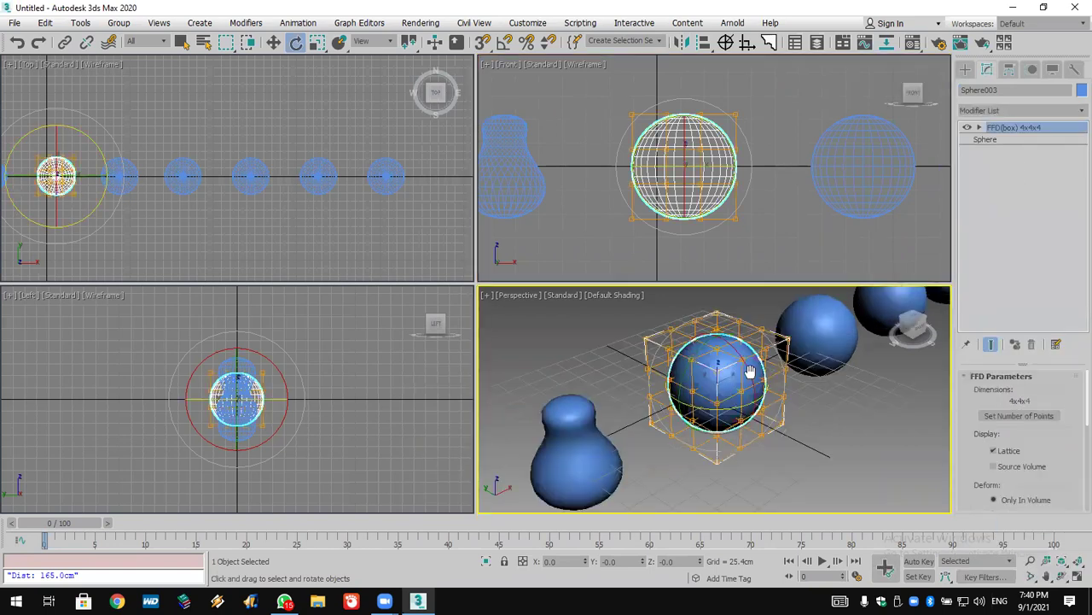
{"action": "scroll", "coordinate": [749, 371], "scroll_direction": "up", "scroll_amount": 2}
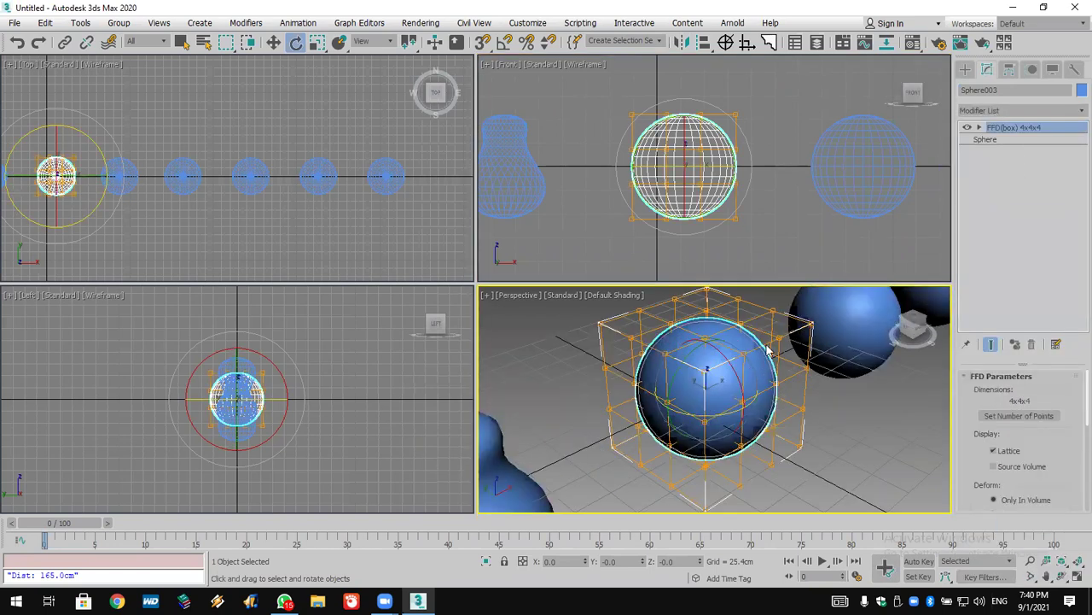
{"action": "left_click", "coordinate": [1031, 344]}
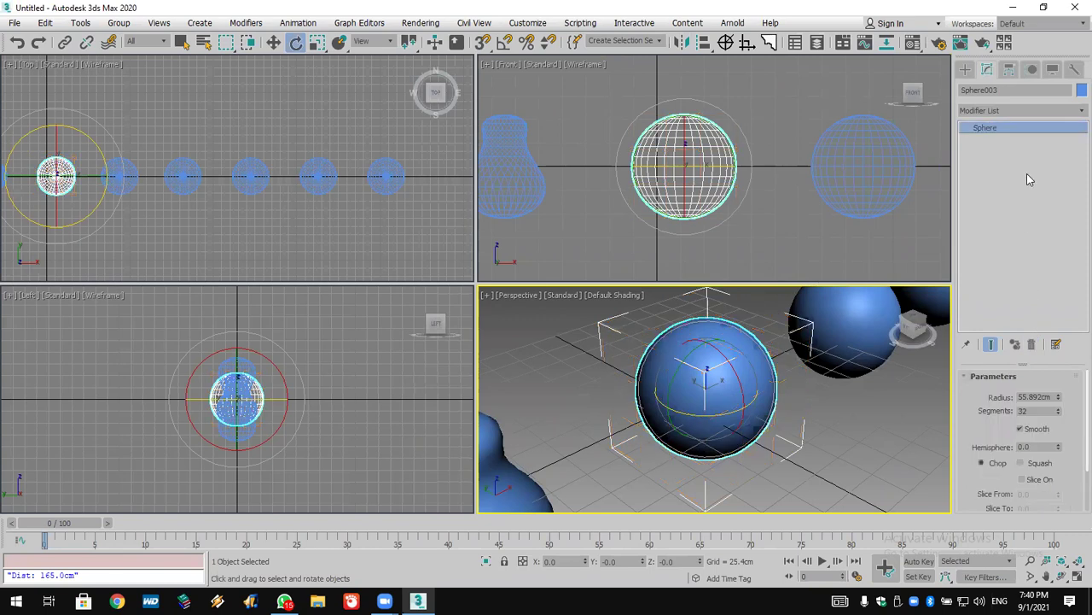
{"action": "left_click", "coordinate": [1027, 110]}
{"action": "left_click", "coordinate": [1027, 110]}
{"action": "key", "text": "f"}
{"action": "left_click", "coordinate": [1026, 112]}
{"action": "left_click", "coordinate": [824, 343]}
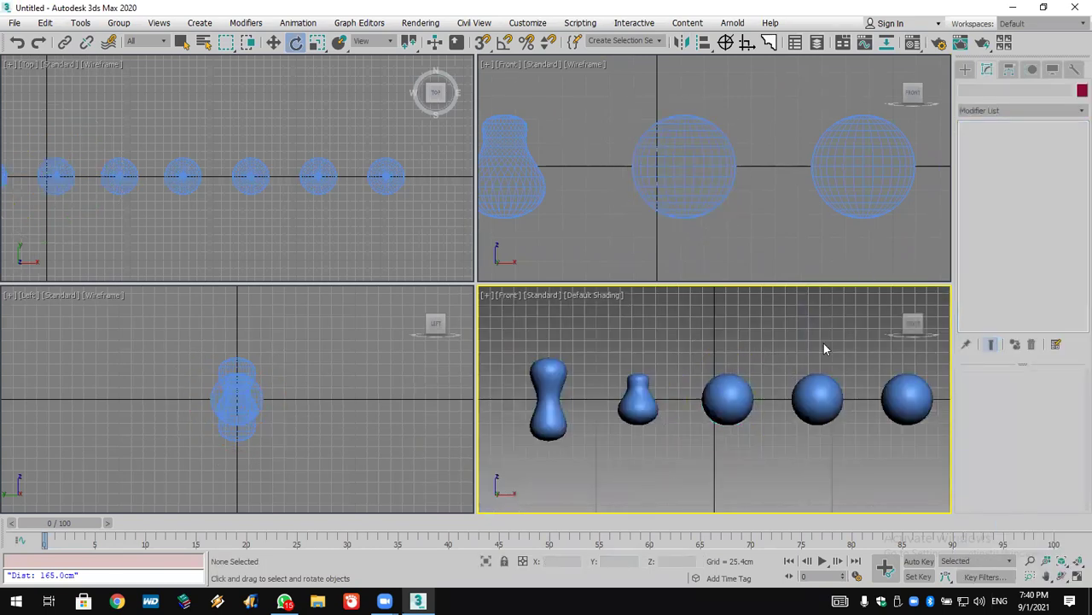
{"action": "key", "text": "p"}
{"action": "key", "text": "ctrl+z"}
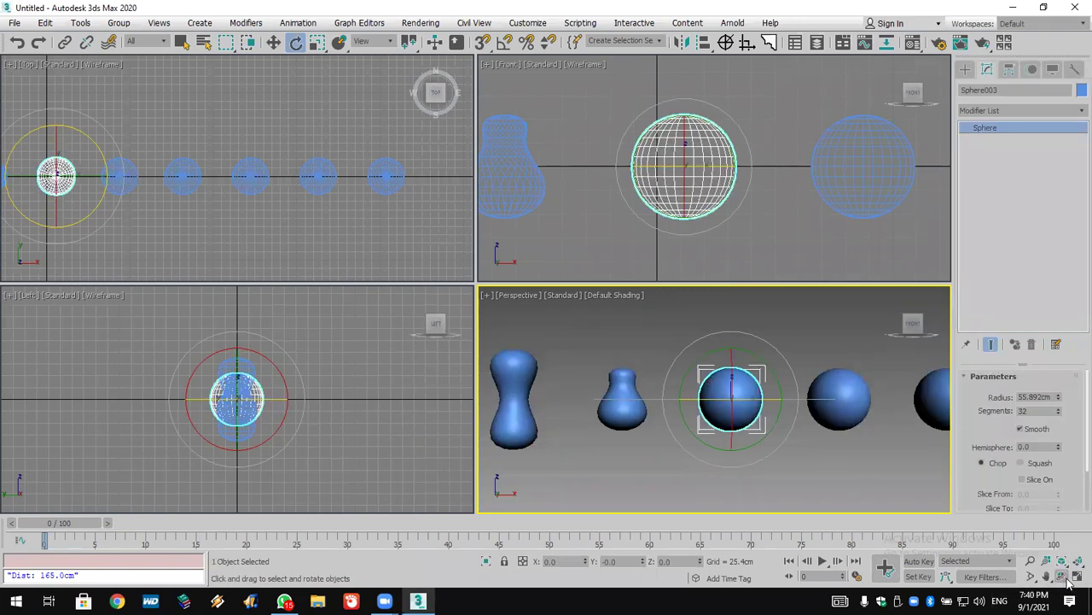
Step: Apply an FFD(cyl) modifier to the third sphere of the row
{"action": "left_click", "coordinate": [1062, 576]}
{"action": "left_click_drag", "start_coordinate": [793, 456], "coordinate": [703, 348]}
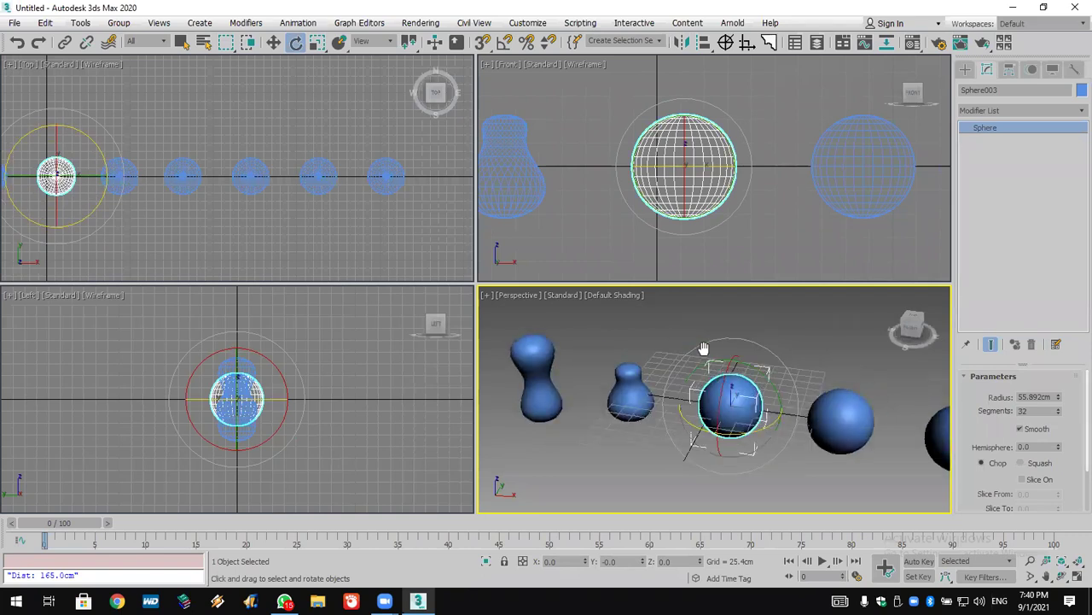
{"action": "left_click", "coordinate": [997, 110]}
{"action": "scroll", "coordinate": [997, 128], "scroll_direction": "down", "scroll_amount": 5}
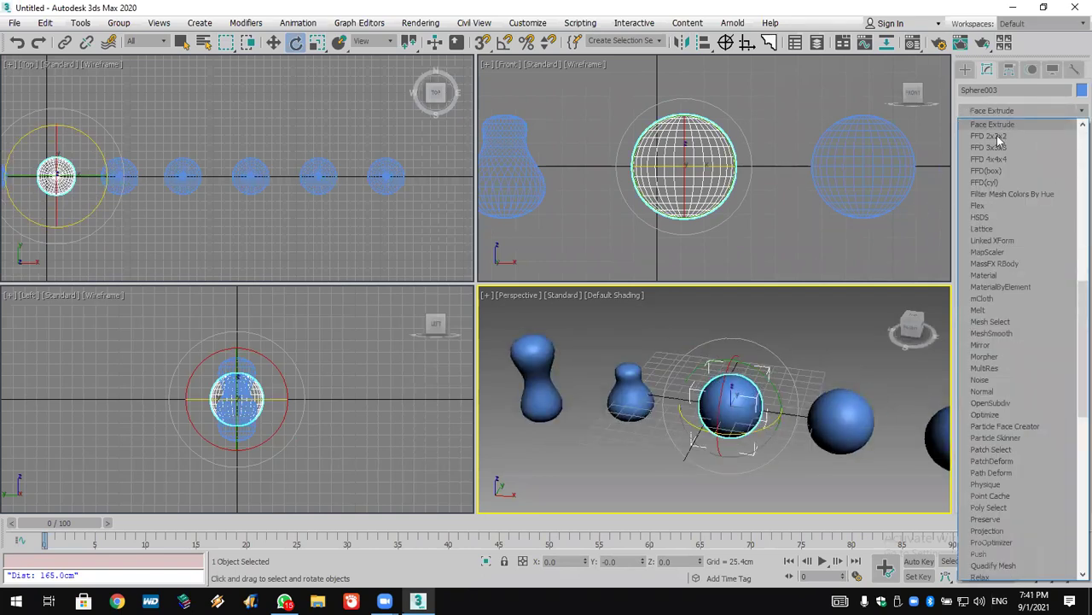
{"action": "left_click", "coordinate": [1015, 180]}
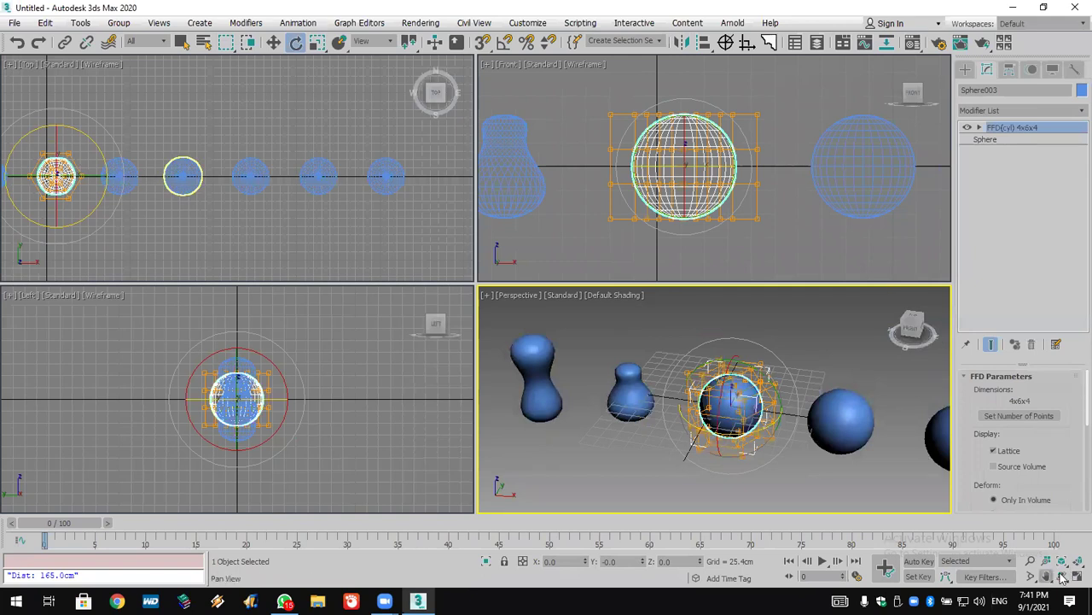
Step: Enter control point editing for the third sphere's FFD(cyl) modifier and set its number of height points to 6
{"action": "left_click", "coordinate": [1062, 577]}
{"action": "left_click_drag", "start_coordinate": [713, 413], "coordinate": [779, 412]}
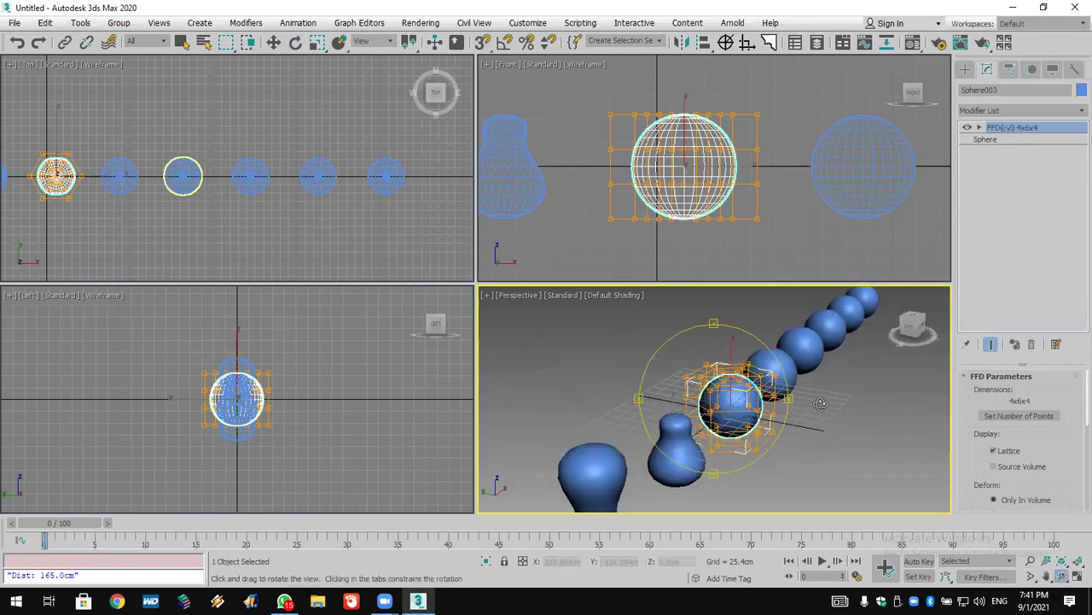
{"action": "key", "text": "e"}
{"action": "scroll", "coordinate": [779, 412], "scroll_direction": "up", "scroll_amount": 2}
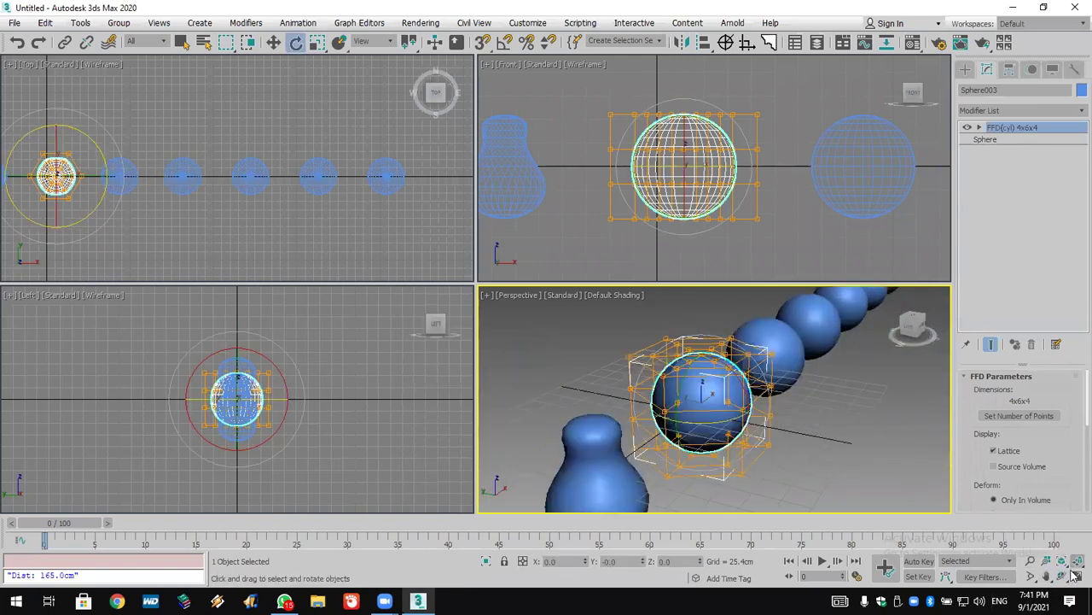
{"action": "left_click", "coordinate": [1076, 577]}
{"action": "left_click", "coordinate": [1074, 578]}
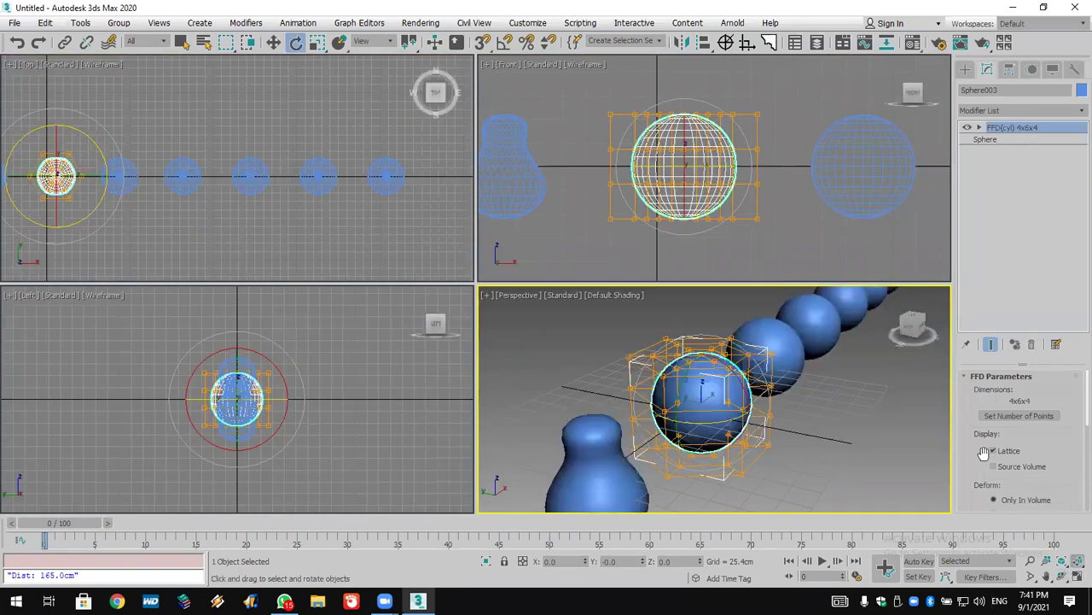
{"action": "left_click", "coordinate": [980, 127]}
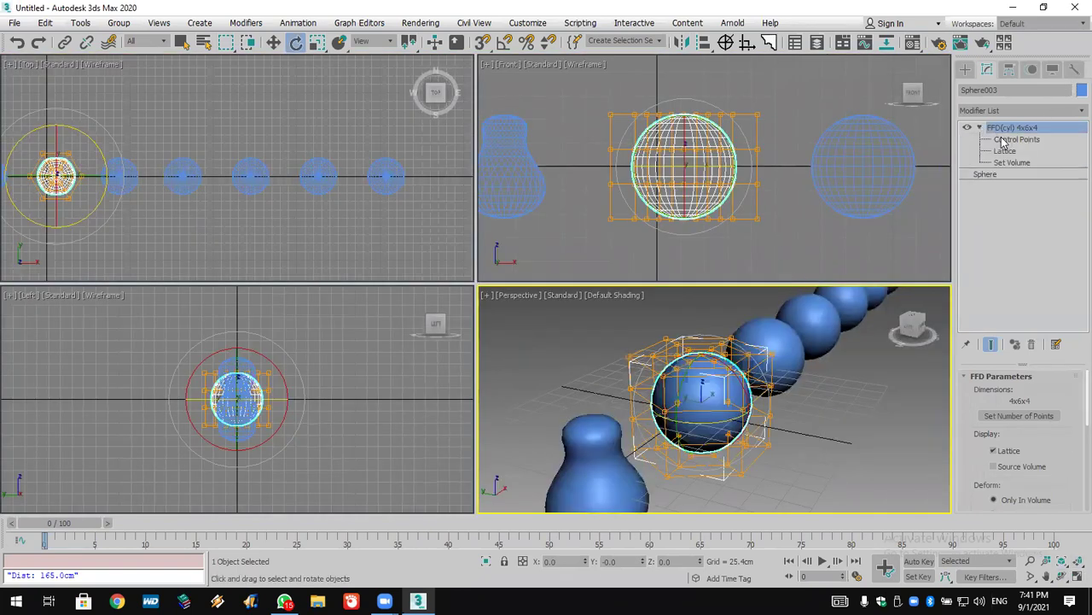
{"action": "left_click", "coordinate": [1007, 140]}
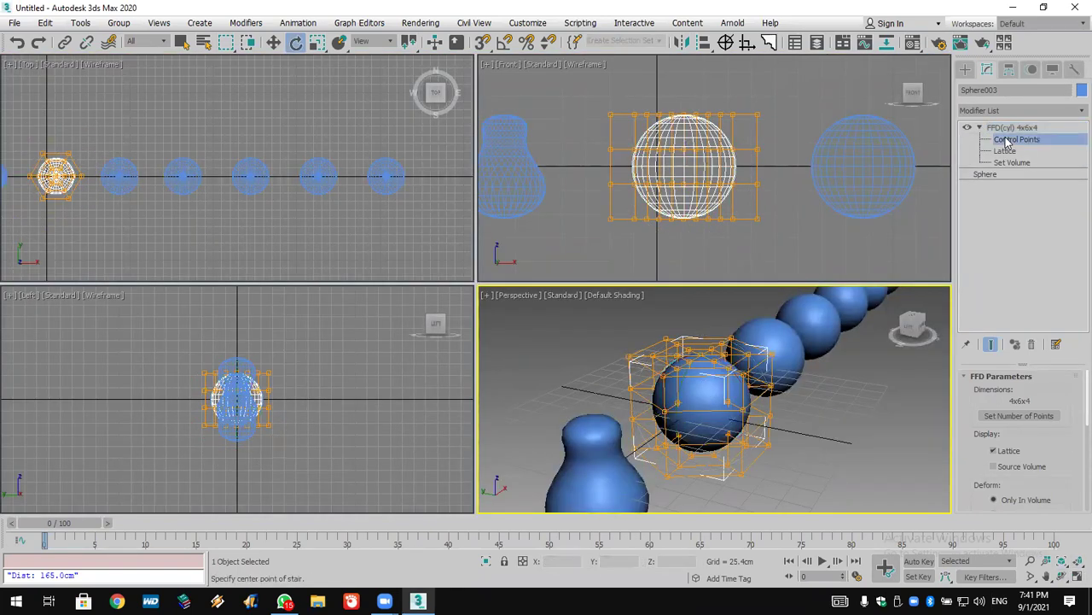
{"action": "left_click", "coordinate": [1036, 423]}
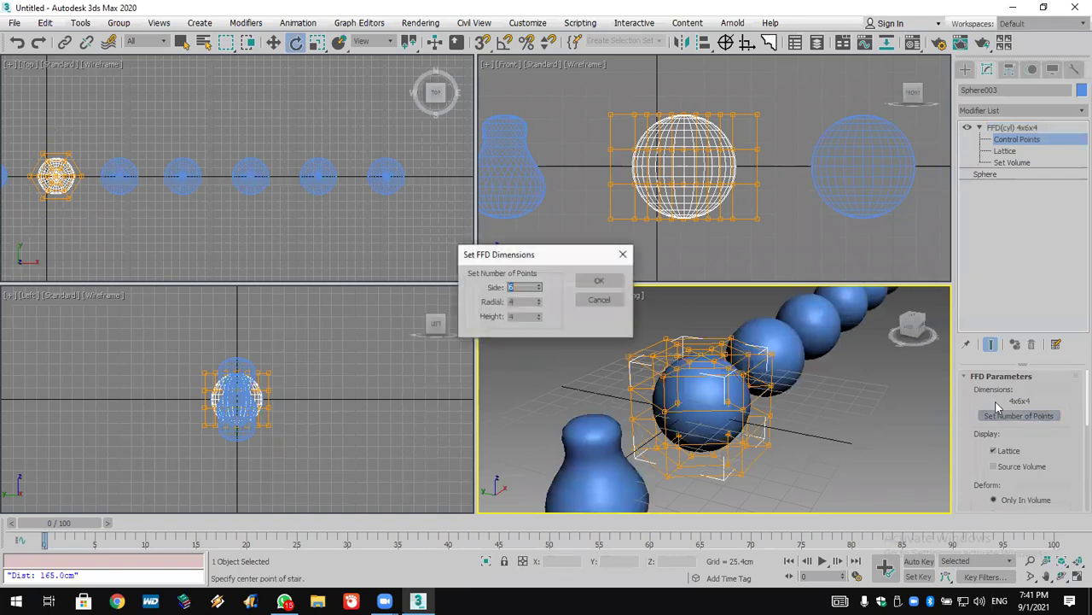
{"action": "left_click", "coordinate": [539, 313]}
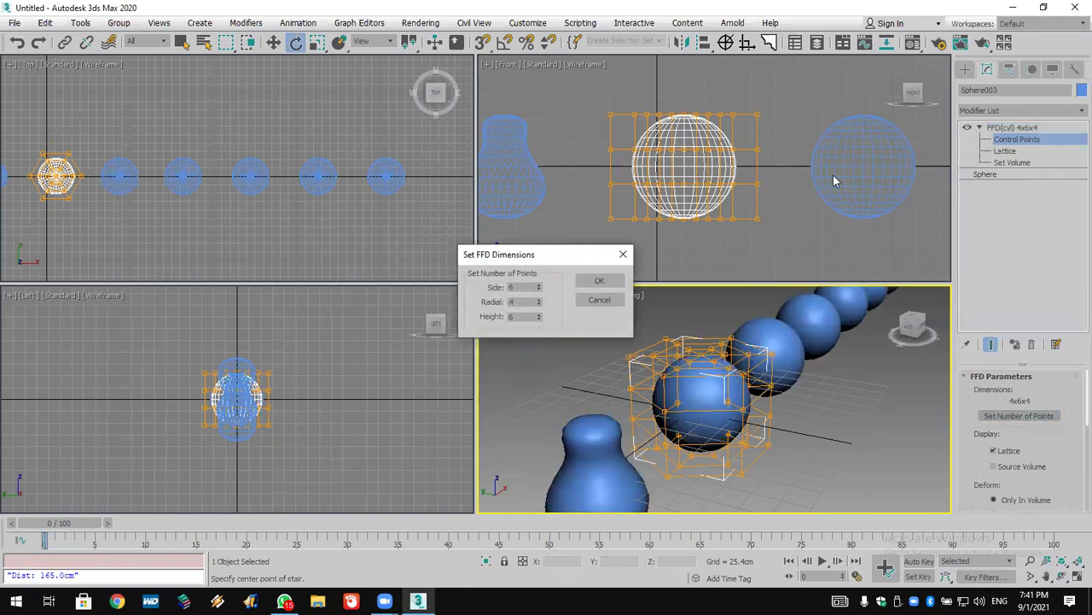
{"action": "left_click", "coordinate": [600, 282]}
Step: Scale the third sphere's top row of FFD(cyl) control points to about 18%, shrink the bottom row inward too, and exit control point editing
{"action": "left_click", "coordinate": [785, 106]}
{"action": "left_click_drag", "start_coordinate": [572, 137], "coordinate": [570, 133]}
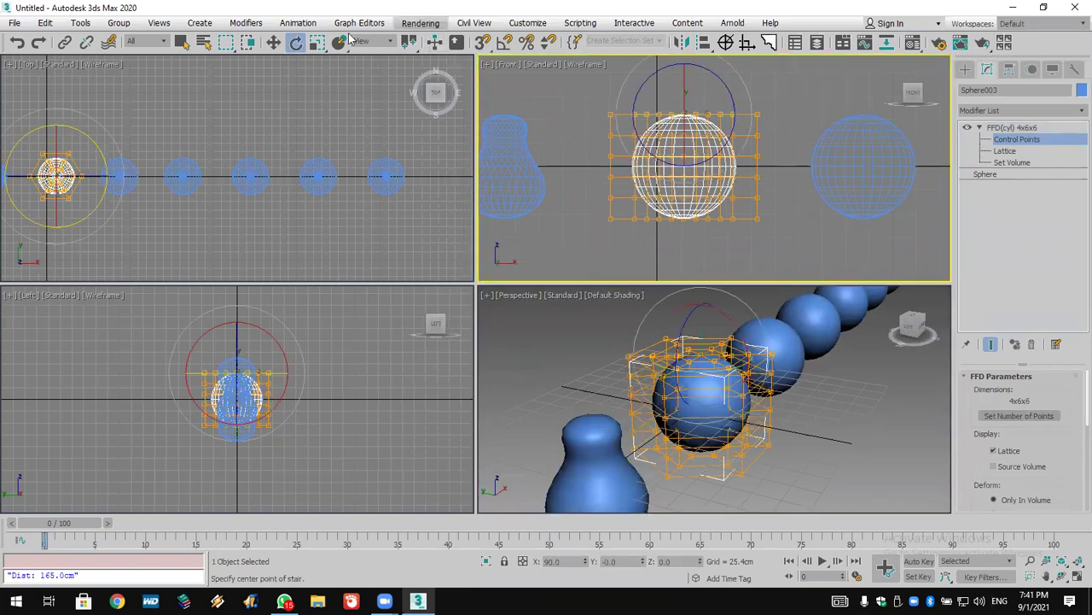
{"action": "left_click", "coordinate": [317, 42]}
{"action": "left_click_drag", "start_coordinate": [679, 114], "coordinate": [682, 136]}
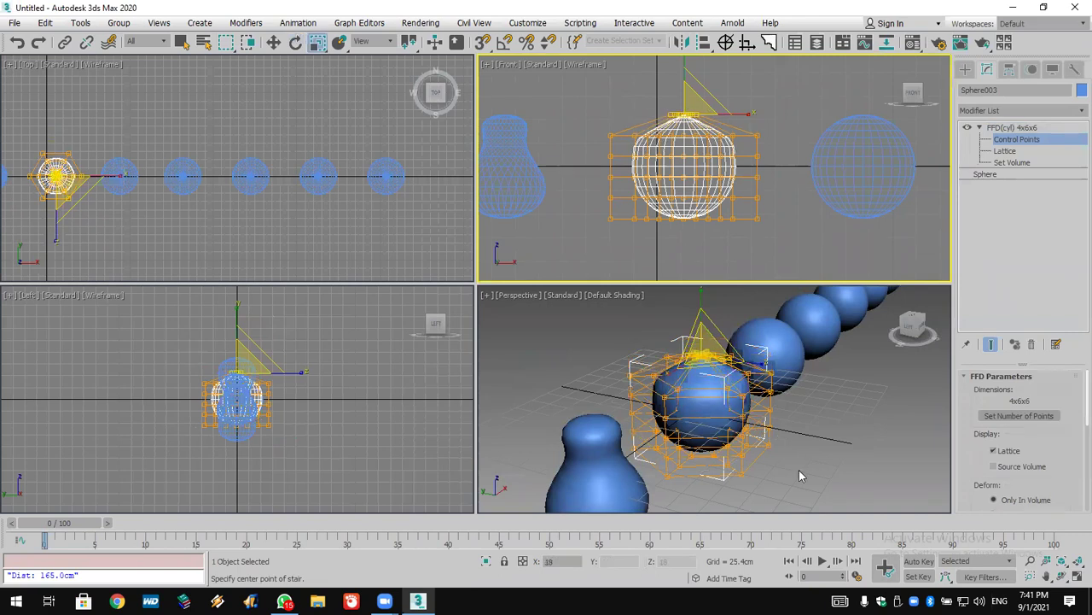
{"action": "left_click_drag", "start_coordinate": [657, 202], "coordinate": [843, 226]}
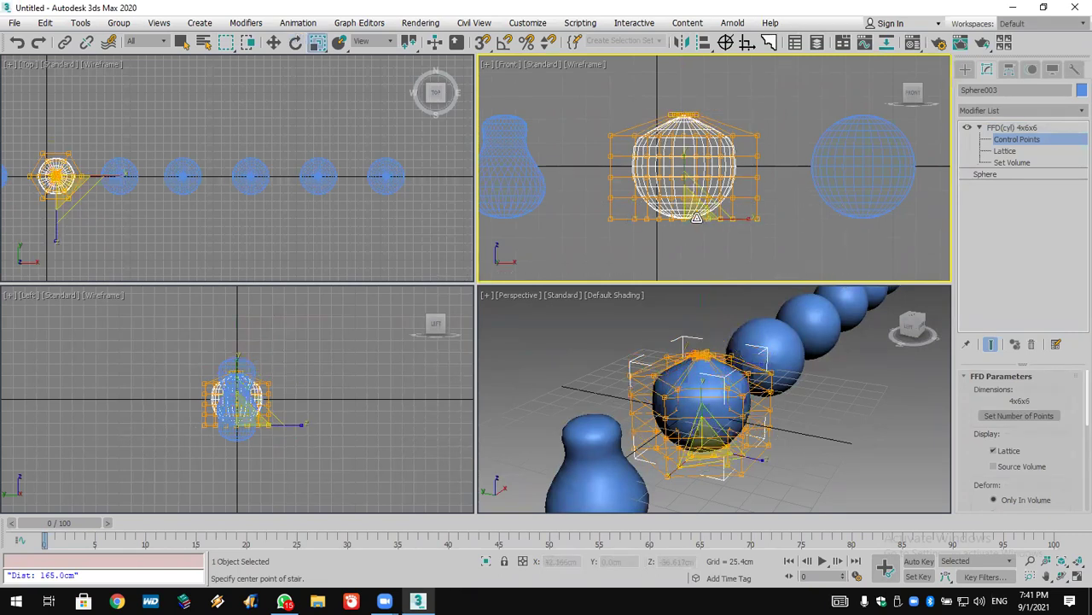
{"action": "left_click", "coordinate": [1012, 127]}
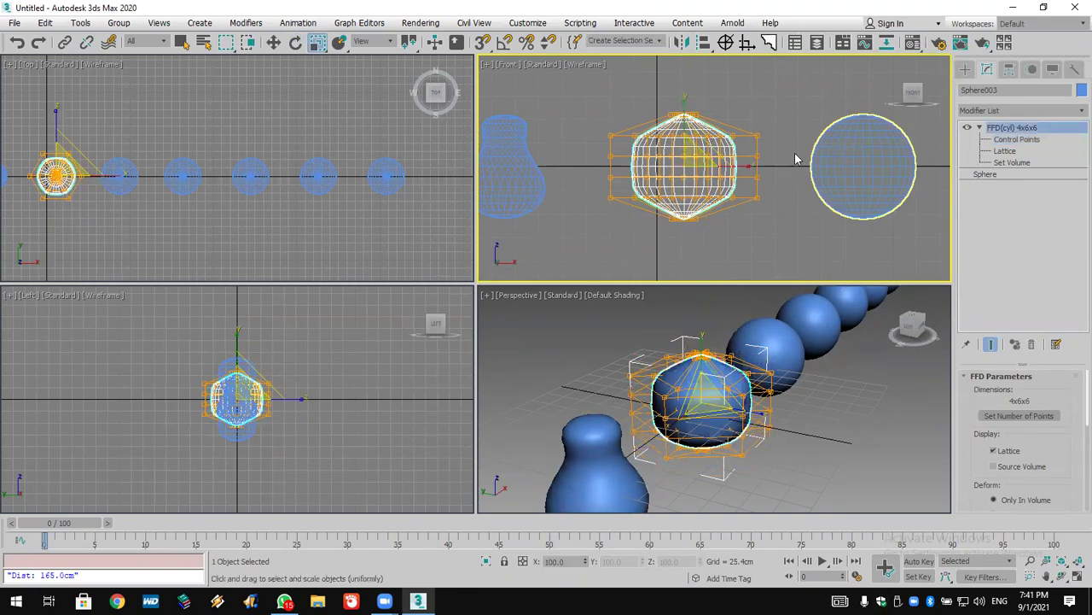
Step: Apply an Edit Mesh modifier to the fourth sphere of the row and enter vertex editing
{"action": "scroll", "coordinate": [874, 161], "scroll_direction": "down", "scroll_amount": 4}
{"action": "middle_click_drag", "start_coordinate": [874, 161], "coordinate": [707, 153]}
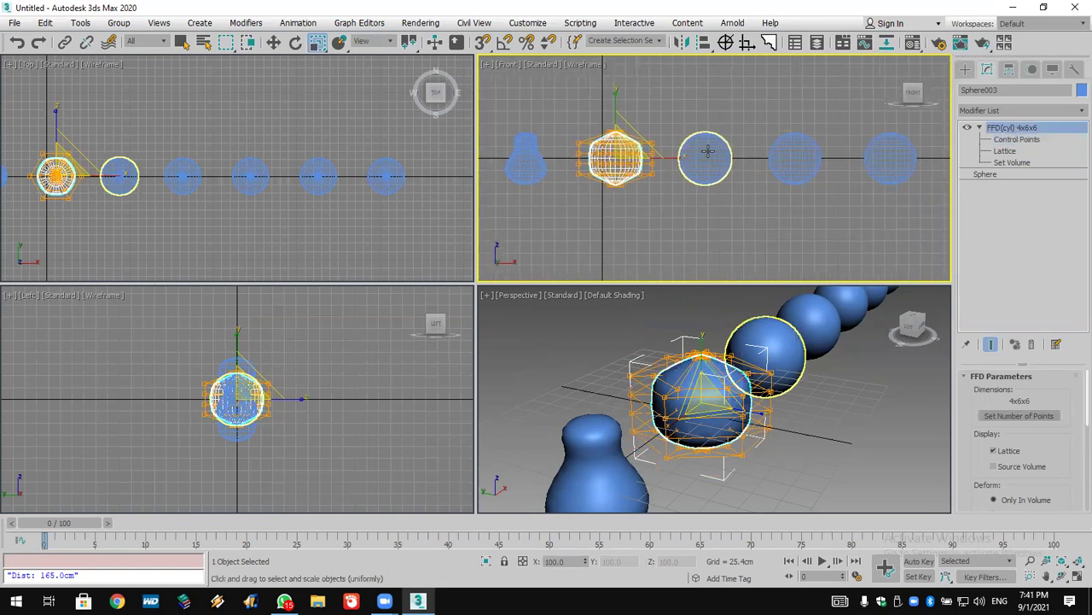
{"action": "left_click", "coordinate": [707, 152]}
{"action": "left_click", "coordinate": [1000, 111]}
{"action": "scroll", "coordinate": [1015, 256], "scroll_direction": "down", "scroll_amount": 5}
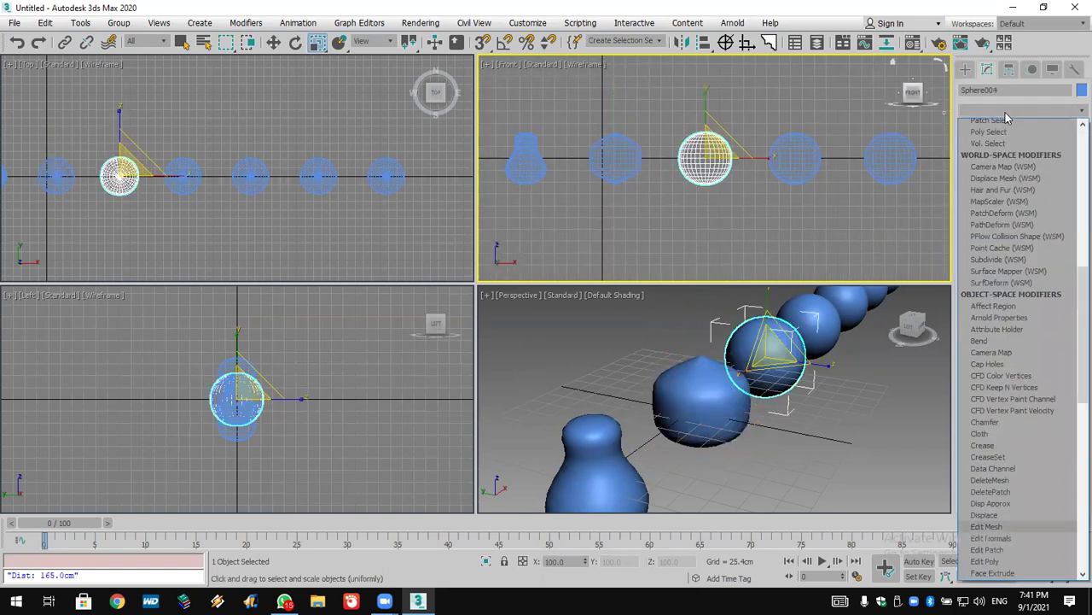
{"action": "left_click", "coordinate": [990, 128]}
{"action": "left_click", "coordinate": [980, 127]}
{"action": "left_click", "coordinate": [1006, 139]}
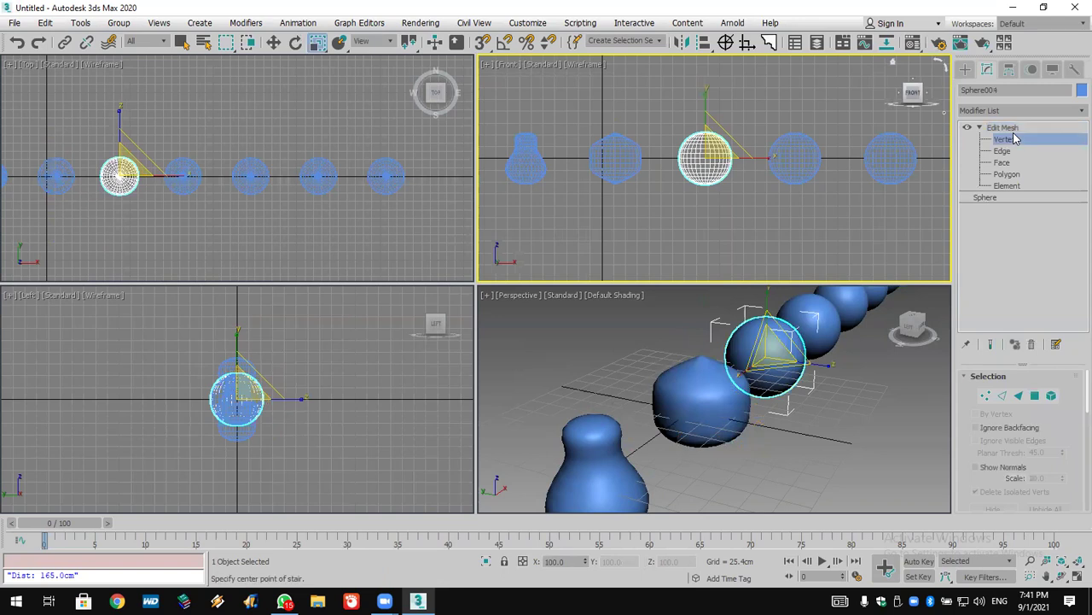
Step: Select the fourth sphere's central vertical band of vertices, scale it inward, and leave vertex editing
{"action": "left_click_drag", "start_coordinate": [691, 246], "coordinate": [692, 246]}
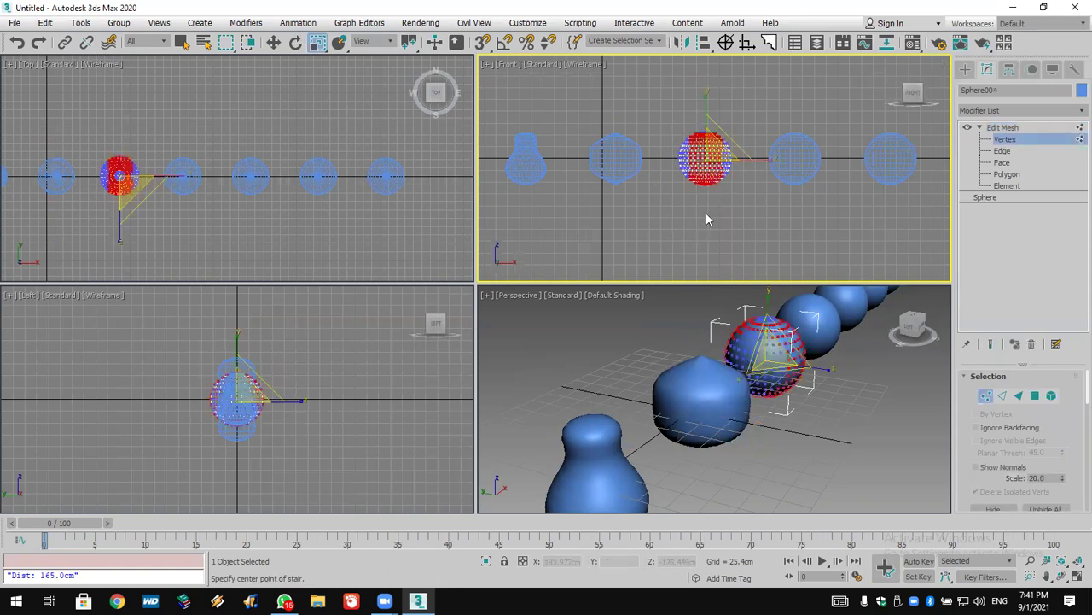
{"action": "left_click_drag", "start_coordinate": [717, 171], "coordinate": [761, 275]}
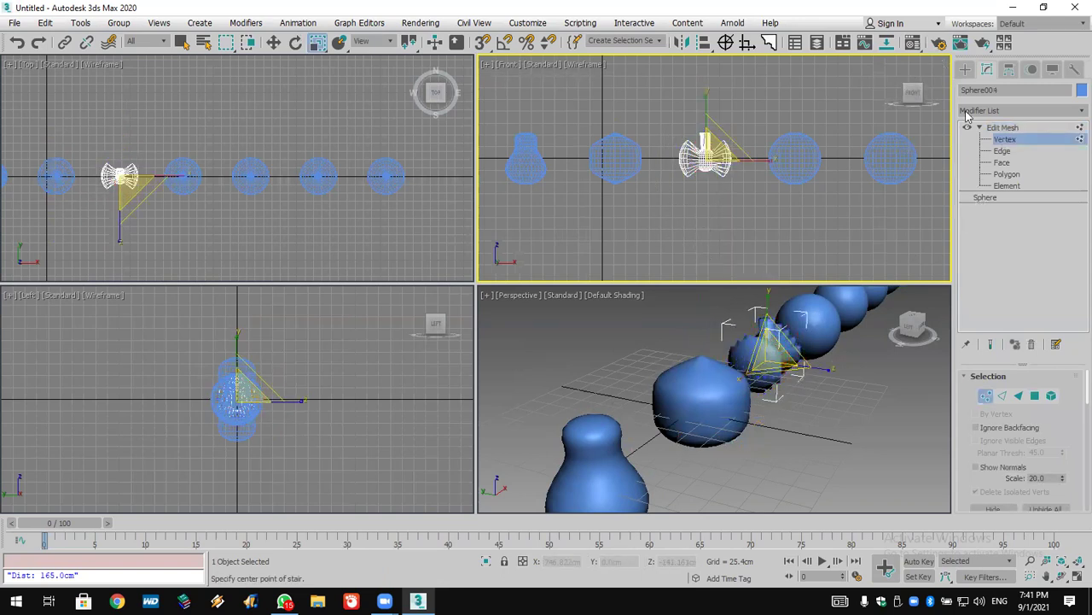
{"action": "left_click", "coordinate": [965, 69]}
Step: Delete the two spheres between the fifth sphere and the last sphere of the row
{"action": "left_click", "coordinate": [814, 160]}
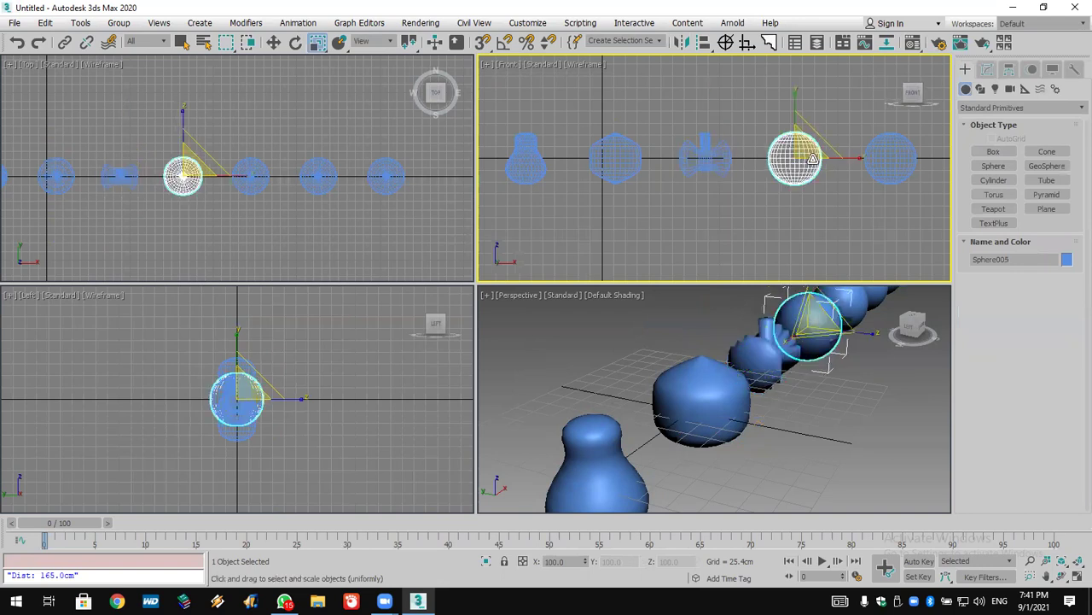
{"action": "left_click", "coordinate": [899, 168]}
{"action": "scroll", "coordinate": [900, 187], "scroll_direction": "down", "scroll_amount": 5}
{"action": "left_click", "coordinate": [944, 173]}
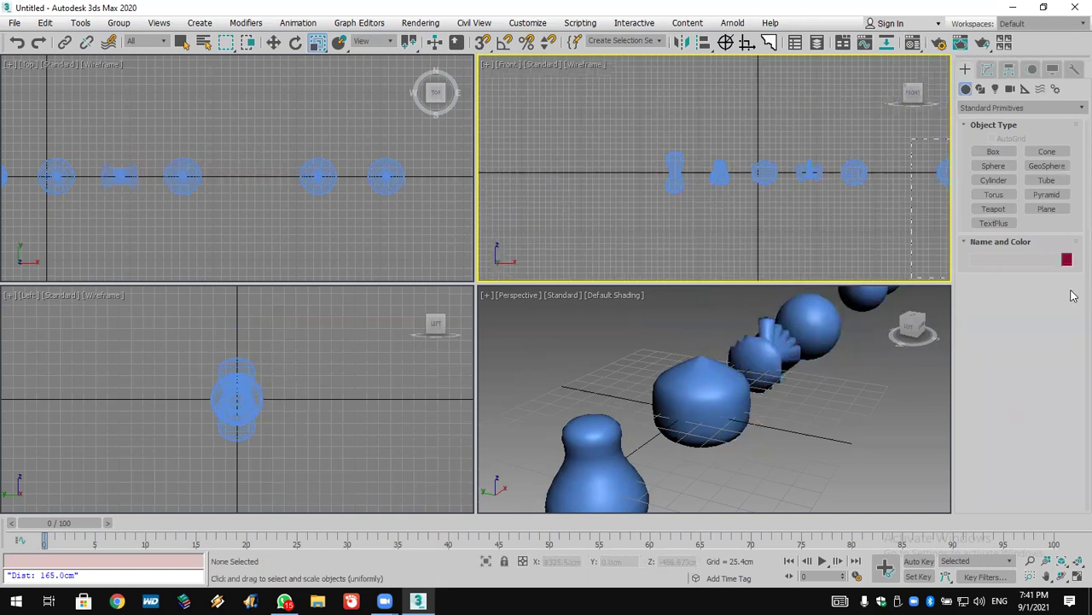
{"action": "key", "text": "Delete"}
{"action": "scroll", "coordinate": [865, 200], "scroll_direction": "up", "scroll_amount": 3}
{"action": "scroll", "coordinate": [866, 200], "scroll_direction": "up", "scroll_amount": 2}
{"action": "scroll", "coordinate": [867, 200], "scroll_direction": "down", "scroll_amount": 2}
{"action": "scroll", "coordinate": [868, 203], "scroll_direction": "down", "scroll_amount": 2}
{"action": "scroll", "coordinate": [761, 187], "scroll_direction": "up", "scroll_amount": 2}
{"action": "scroll", "coordinate": [719, 188], "scroll_direction": "up", "scroll_amount": 3}
{"action": "middle_click_drag", "start_coordinate": [719, 188], "coordinate": [717, 233]}
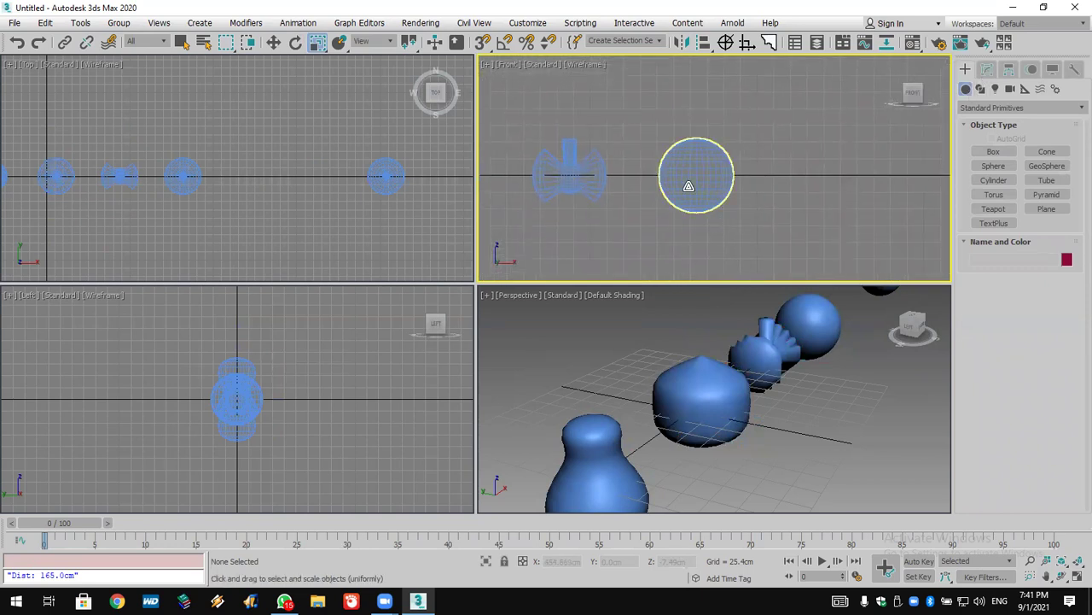
Step: Apply an Edit Mesh modifier to the fifth sphere of the row and enter vertex editing
{"action": "left_click", "coordinate": [690, 182]}
{"action": "left_click", "coordinate": [988, 72]}
{"action": "left_click", "coordinate": [1014, 111]}
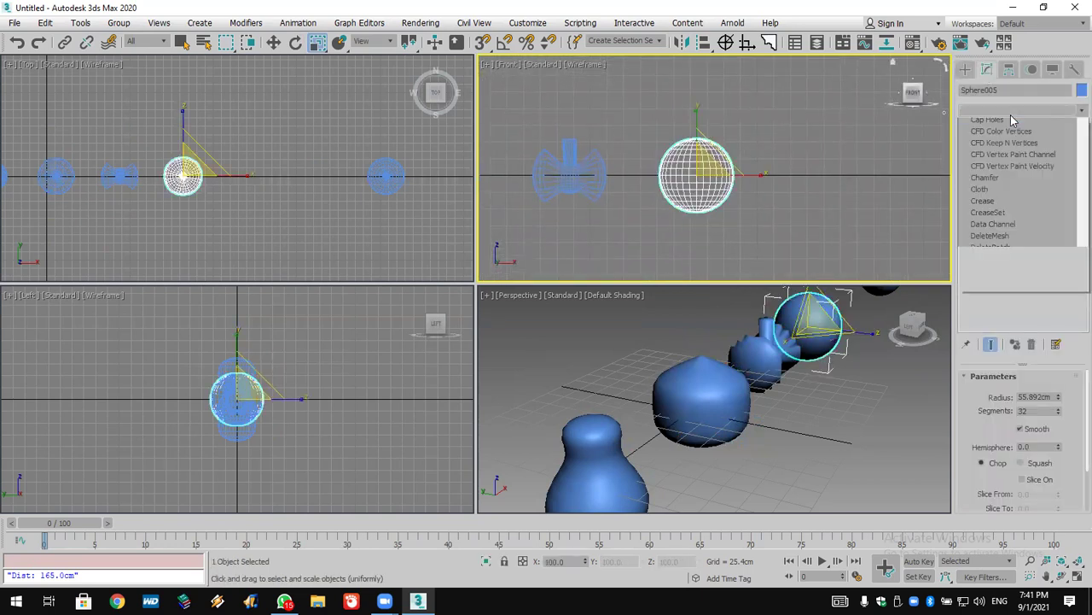
{"action": "scroll", "coordinate": [1013, 120], "scroll_direction": "down", "scroll_amount": 10}
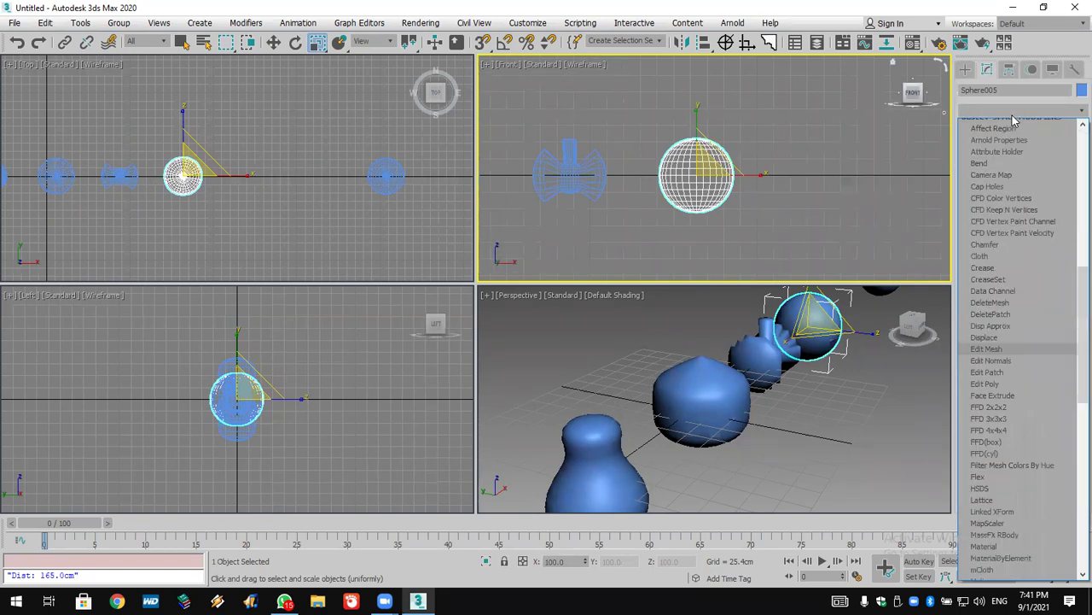
{"action": "left_click", "coordinate": [1014, 126]}
{"action": "left_click", "coordinate": [981, 127]}
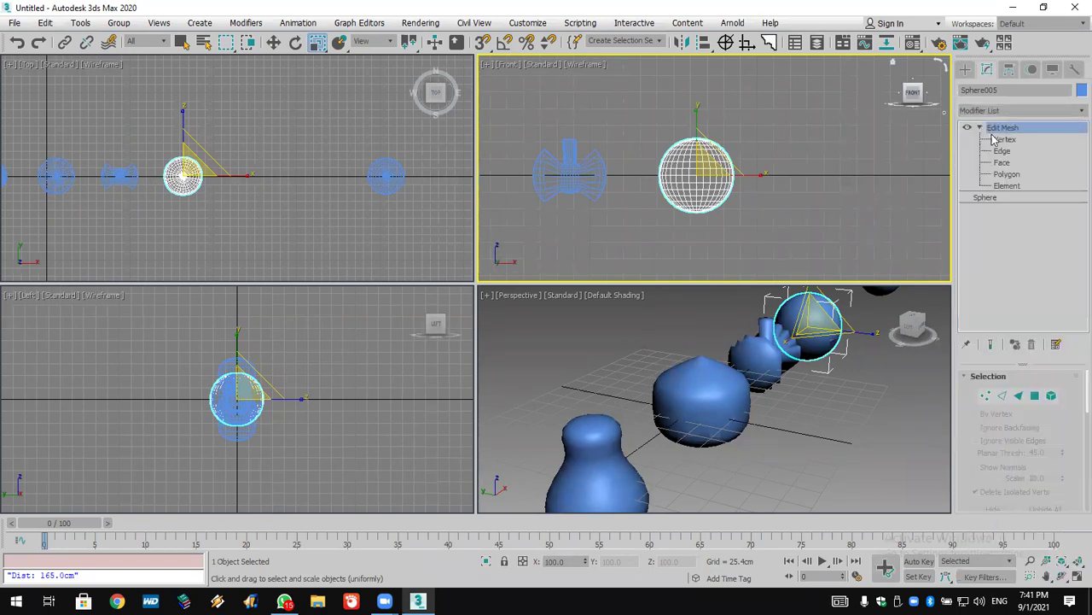
{"action": "left_click", "coordinate": [1005, 139]}
Step: Scale the fifth sphere's upper and lower cap vertices together by an offset of 50% and leave vertex editing
{"action": "left_click_drag", "start_coordinate": [799, 116], "coordinate": [653, 162]}
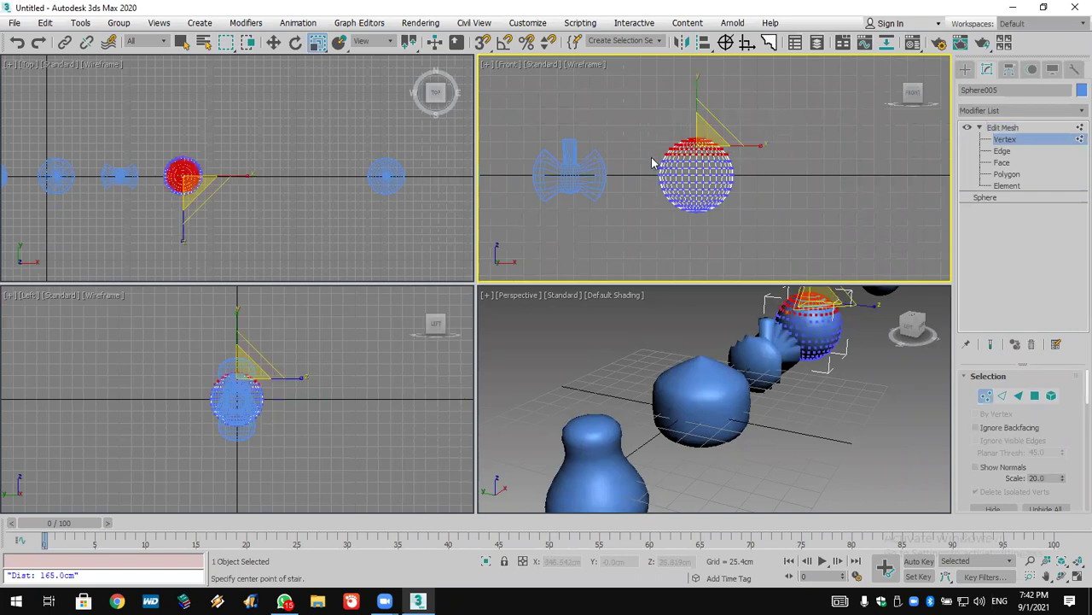
{"action": "left_click_drag", "start_coordinate": [761, 251], "coordinate": [629, 197], "text": "ctrl"}
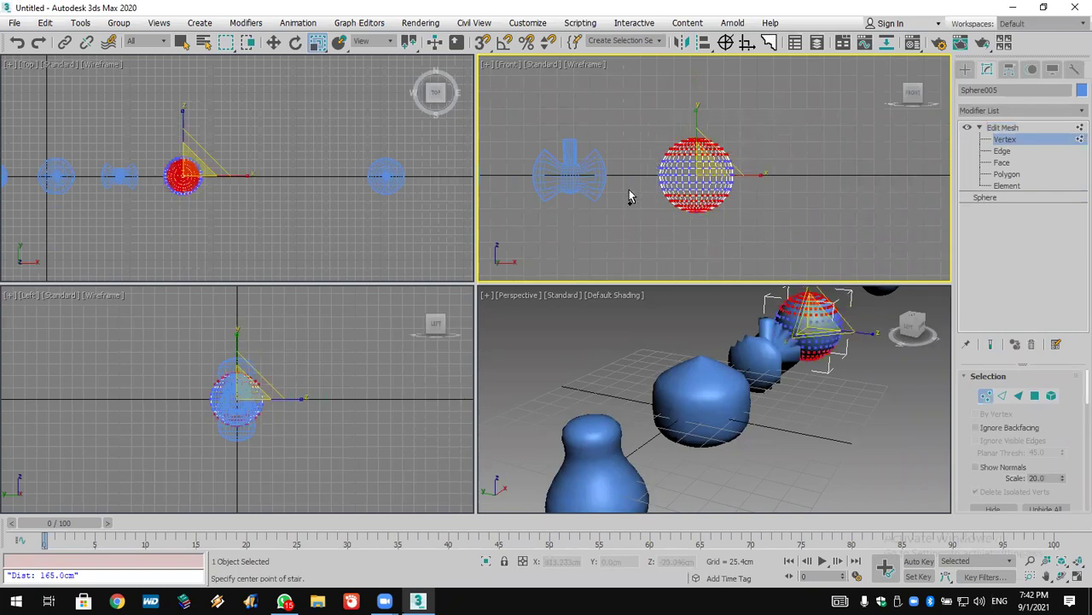
{"action": "right_click", "coordinate": [322, 45]}
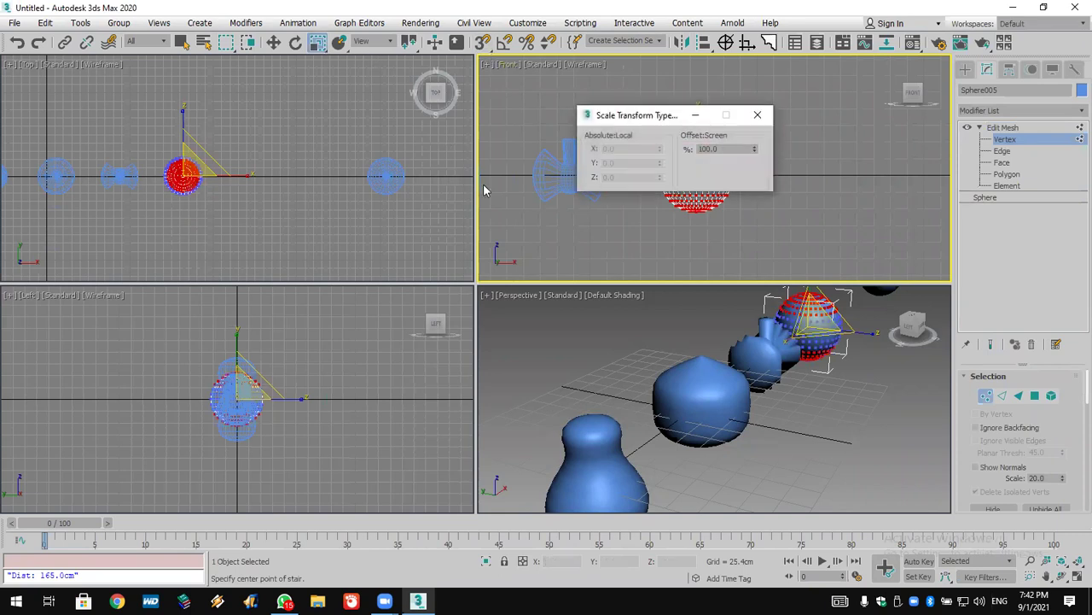
{"action": "double_click", "coordinate": [718, 150]}
{"action": "type", "text": "50"}
{"action": "key", "text": "Return"}
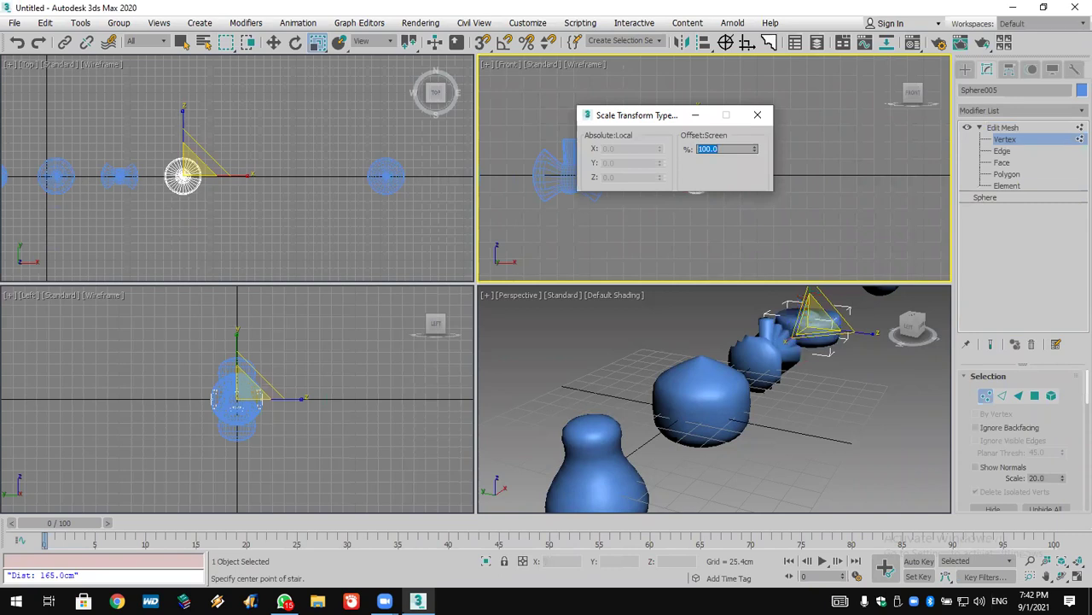
{"action": "left_click", "coordinate": [757, 115]}
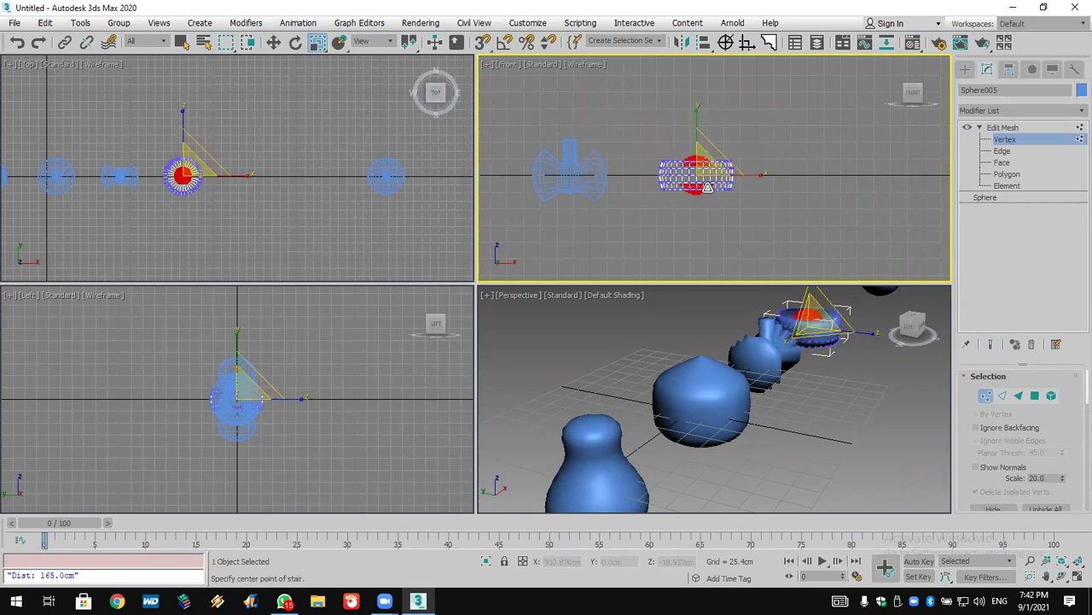
{"action": "scroll", "coordinate": [708, 184], "scroll_direction": "up", "scroll_amount": 3}
{"action": "middle_click_drag", "start_coordinate": [709, 185], "coordinate": [714, 190]}
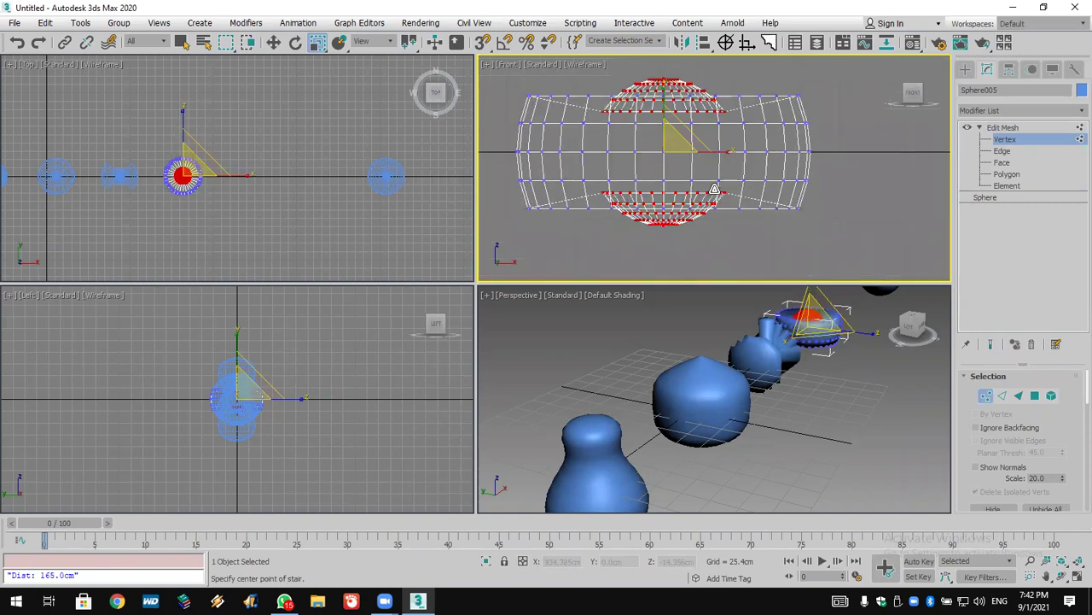
{"action": "scroll", "coordinate": [878, 343], "scroll_direction": "down", "scroll_amount": 5}
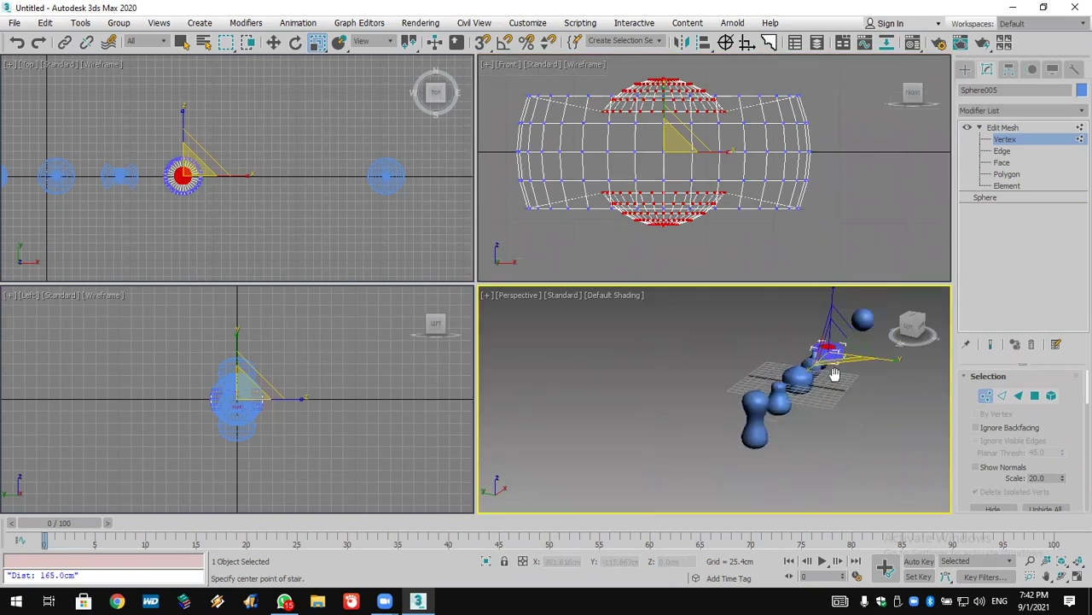
{"action": "left_click", "coordinate": [965, 70]}
Step: Move the last sphere along X to close the gap beside the fifth shape in the row
{"action": "scroll", "coordinate": [853, 142], "scroll_direction": "down", "scroll_amount": 5}
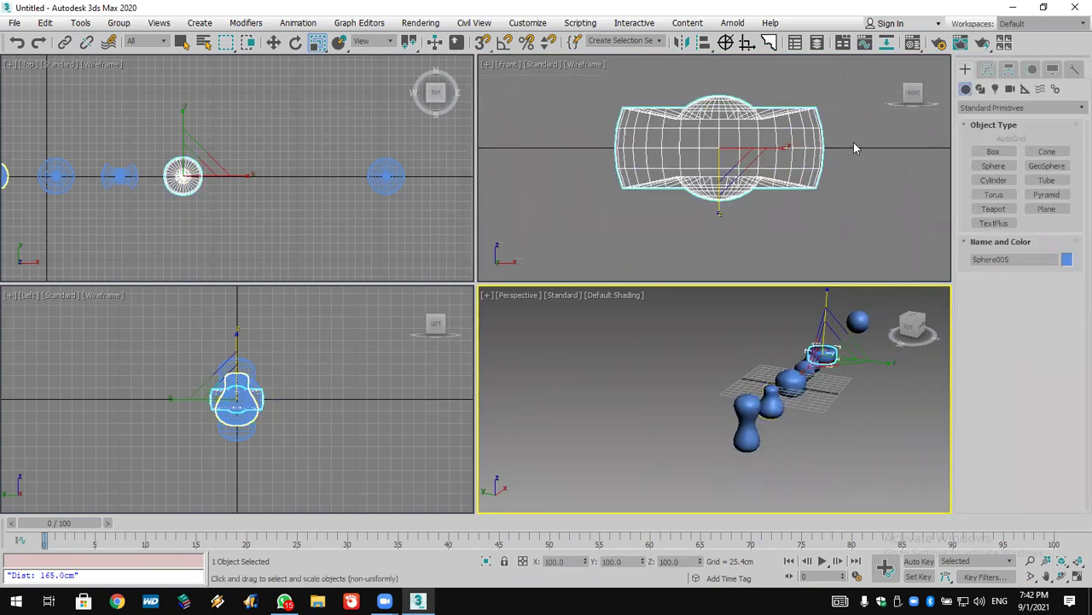
{"action": "scroll", "coordinate": [856, 148], "scroll_direction": "down", "scroll_amount": 5}
{"action": "middle_click_drag", "start_coordinate": [856, 148], "coordinate": [717, 148]}
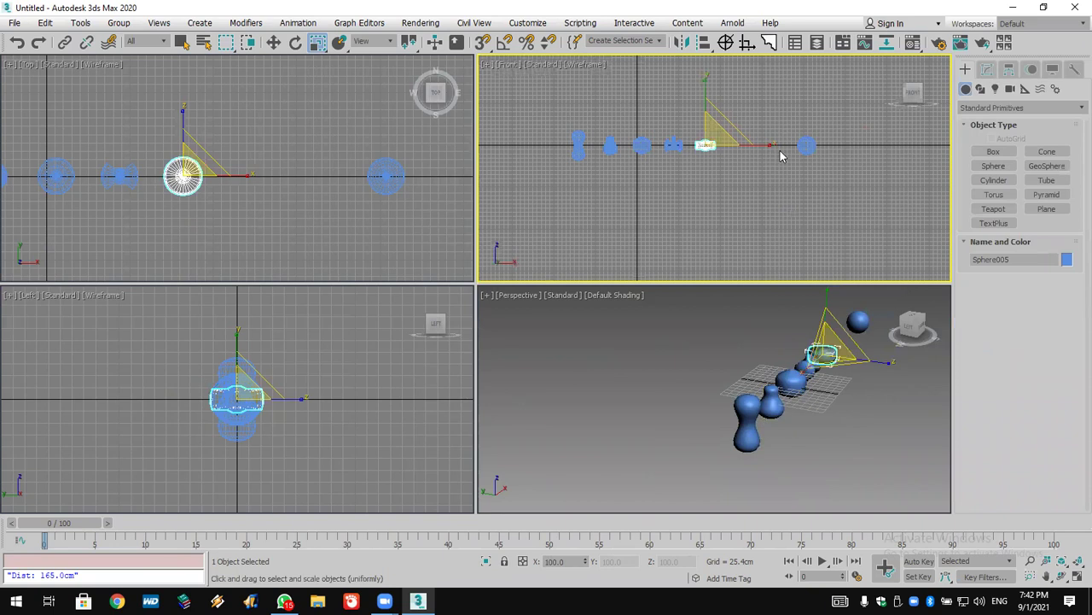
{"action": "left_click", "coordinate": [798, 148]}
{"action": "left_click", "coordinate": [273, 42]}
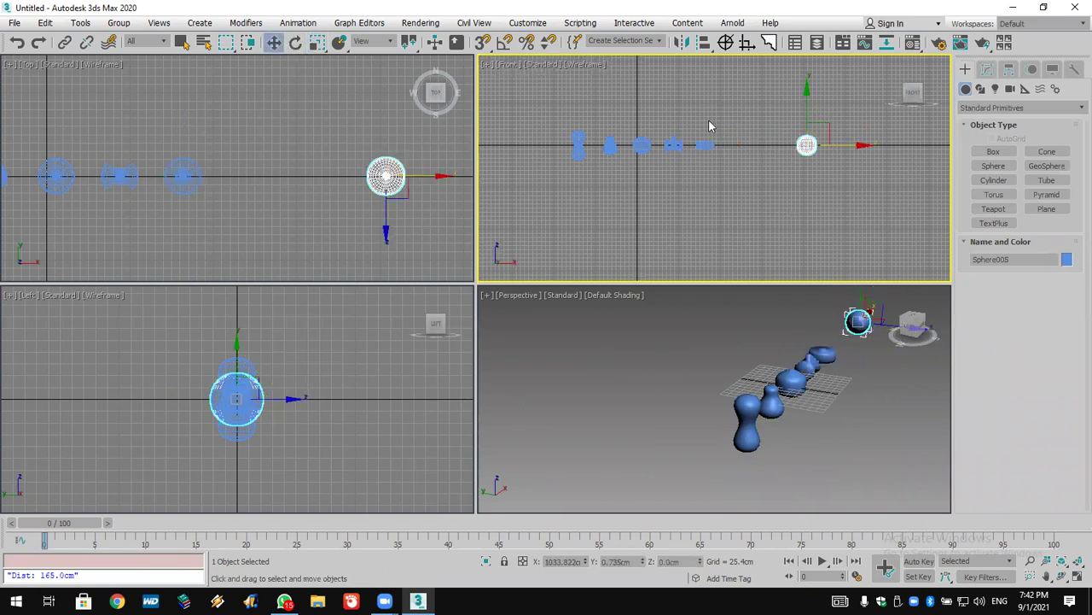
{"action": "left_click_drag", "start_coordinate": [841, 146], "coordinate": [775, 146]}
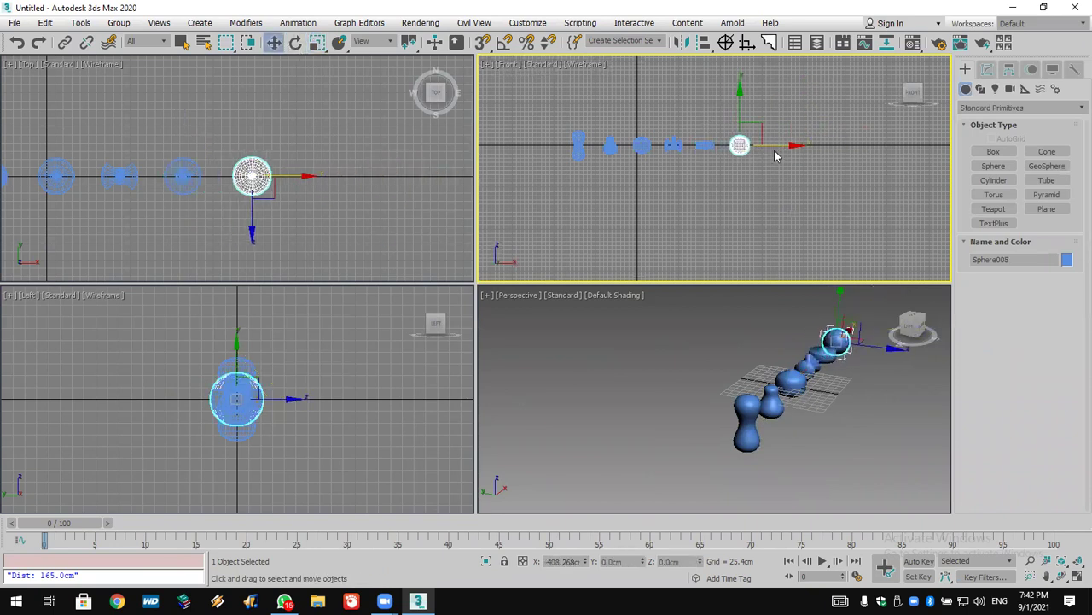
Step: Apply an Edit Mesh modifier to the last sphere of the row and enter vertex editing
{"action": "scroll", "coordinate": [678, 150], "scroll_direction": "up", "scroll_amount": 8}
{"action": "middle_click_drag", "start_coordinate": [678, 149], "coordinate": [678, 191]}
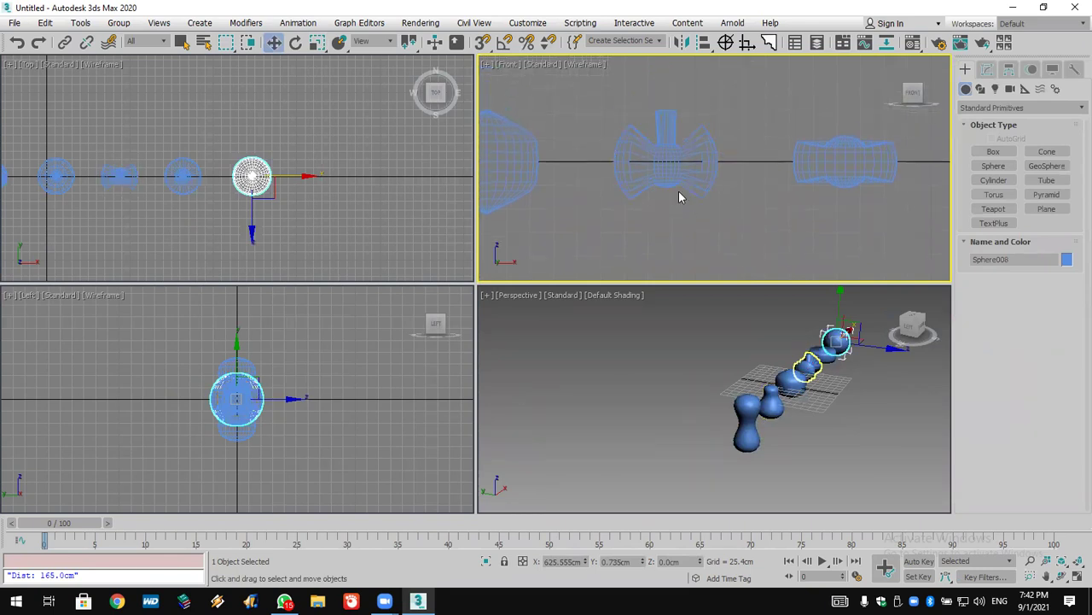
{"action": "left_click", "coordinate": [676, 174]}
{"action": "middle_click_drag", "start_coordinate": [851, 146], "coordinate": [640, 152]}
{"action": "left_click", "coordinate": [780, 150]}
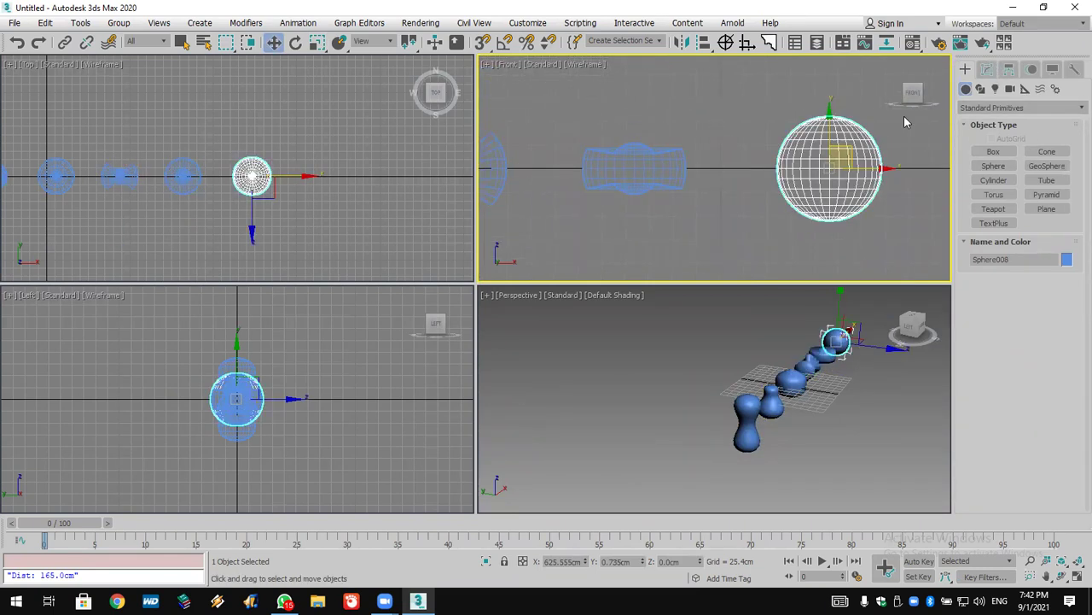
{"action": "left_click", "coordinate": [986, 70]}
{"action": "left_click", "coordinate": [994, 110]}
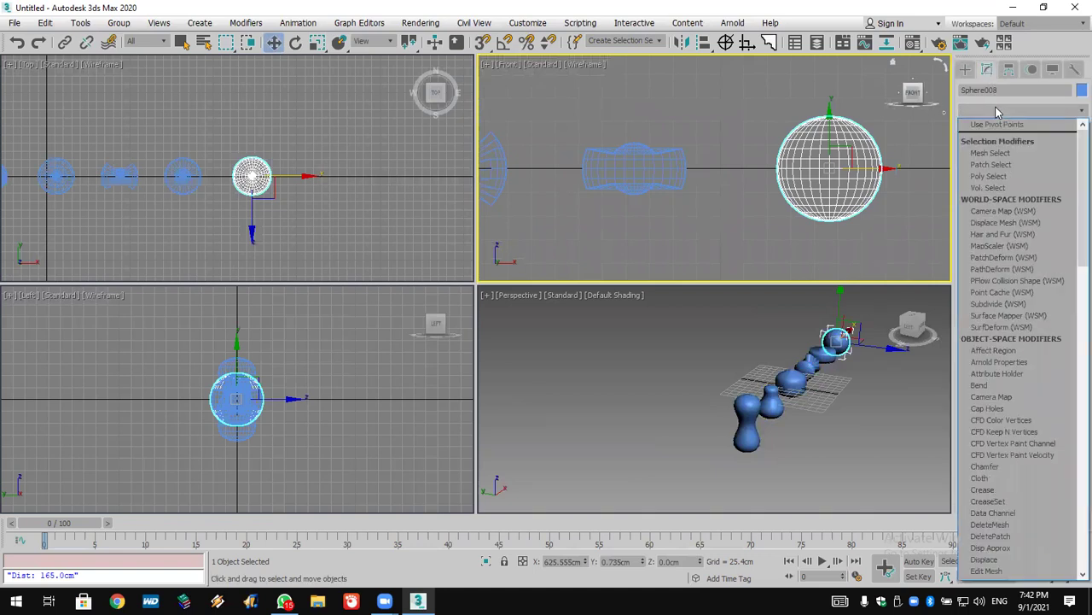
{"action": "scroll", "coordinate": [997, 112], "scroll_direction": "down", "scroll_amount": 10}
{"action": "left_click", "coordinate": [1005, 121]}
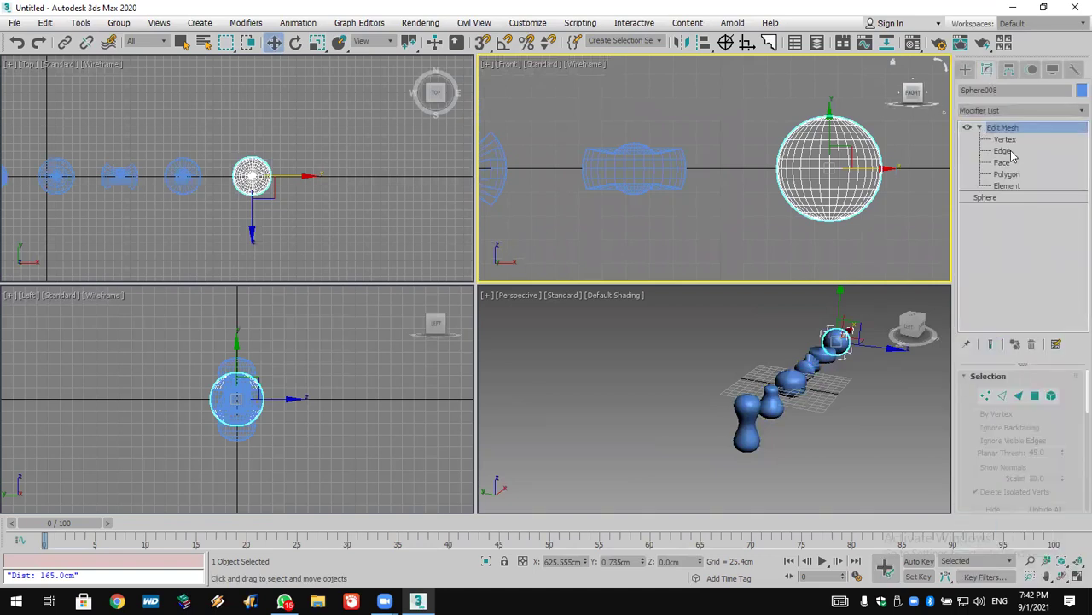
{"action": "left_click", "coordinate": [1005, 139]}
Step: Scale the last sphere's central vertical band of vertices uniformly to about 24% and leave vertex editing
{"action": "left_click_drag", "start_coordinate": [814, 78], "coordinate": [851, 248]}
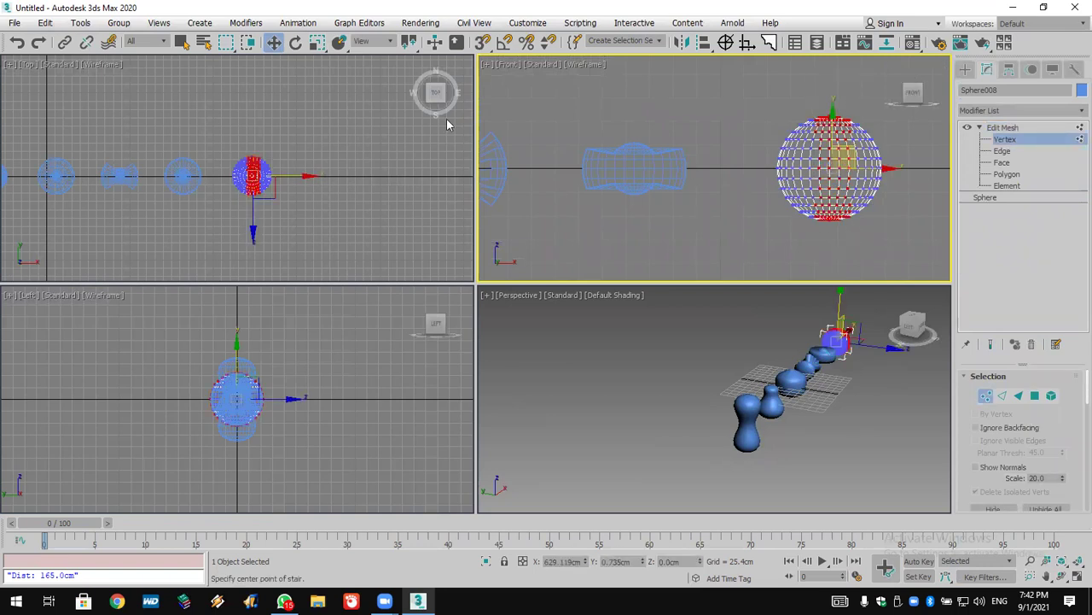
{"action": "left_click", "coordinate": [317, 42]}
{"action": "left_click_drag", "start_coordinate": [853, 342], "coordinate": [863, 388]}
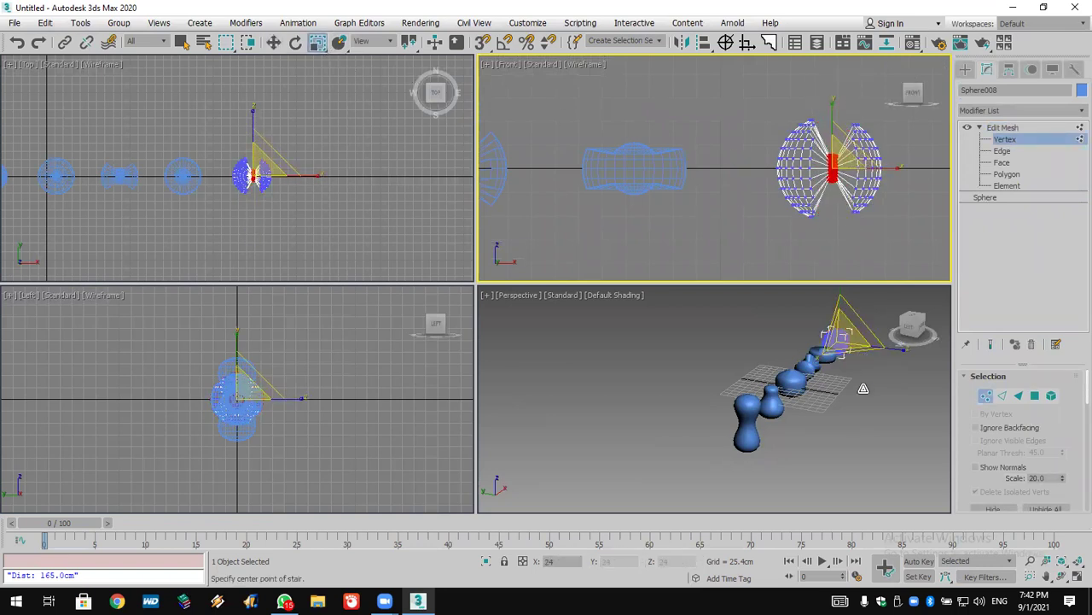
{"action": "left_click", "coordinate": [863, 389]}
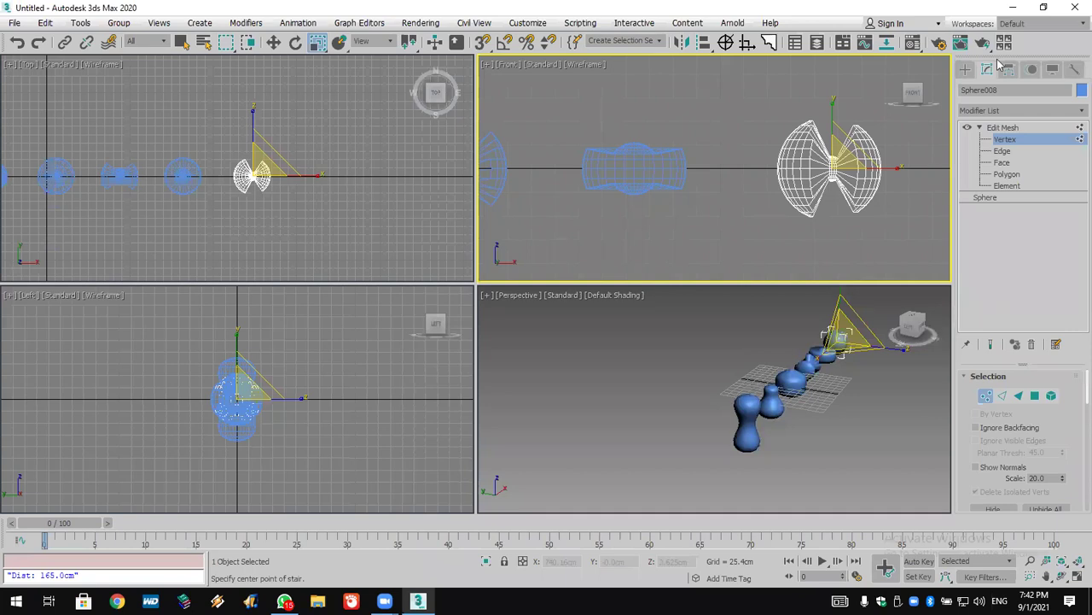
{"action": "left_click", "coordinate": [965, 69]}
Step: Examine the row of deformed shapes from another angle in the perspective view
{"action": "scroll", "coordinate": [727, 413], "scroll_direction": "down", "scroll_amount": 3}
{"action": "scroll", "coordinate": [730, 409], "scroll_direction": "up", "scroll_amount": 8}
{"action": "scroll", "coordinate": [708, 367], "scroll_direction": "down", "scroll_amount": 3}
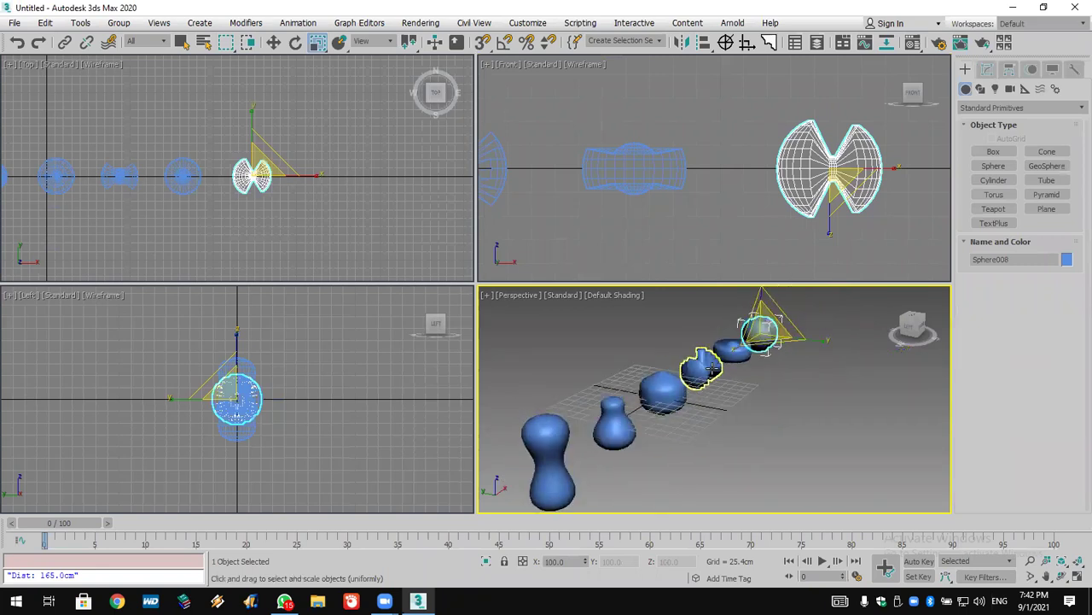
{"action": "middle_click_drag", "start_coordinate": [712, 369], "coordinate": [755, 388], "text": "alt"}
{"action": "left_click", "coordinate": [1062, 576]}
{"action": "left_click_drag", "start_coordinate": [704, 374], "coordinate": [806, 395]}
{"action": "key", "text": "r"}
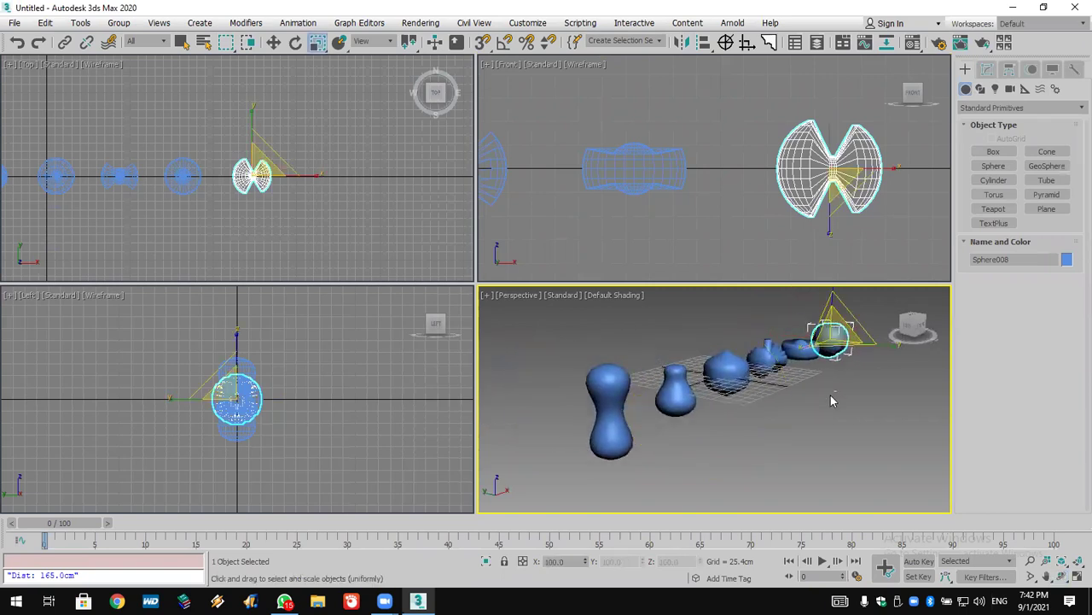
Step: Select the first deformed shape in the row and turn it into a Morph compound object
{"action": "left_click", "coordinate": [831, 397]}
{"action": "left_click", "coordinate": [596, 398]}
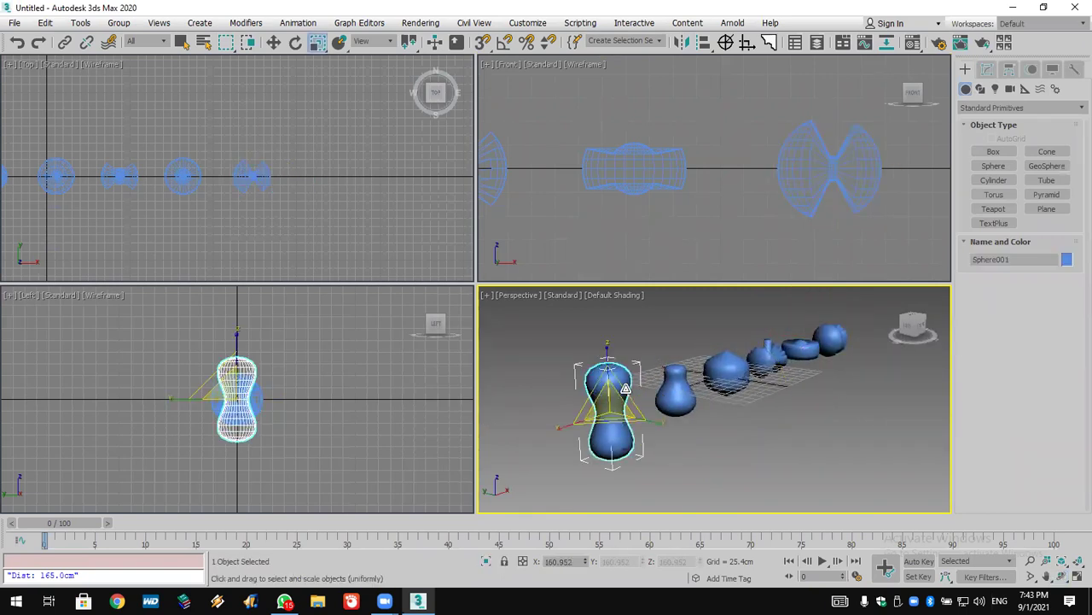
{"action": "left_click", "coordinate": [846, 401]}
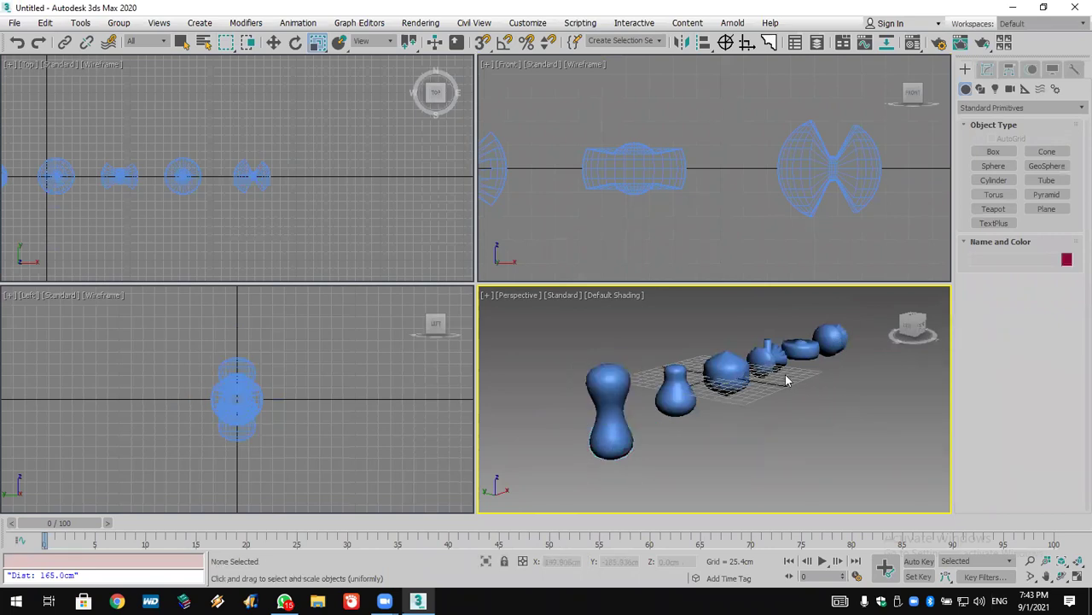
{"action": "left_click", "coordinate": [602, 407]}
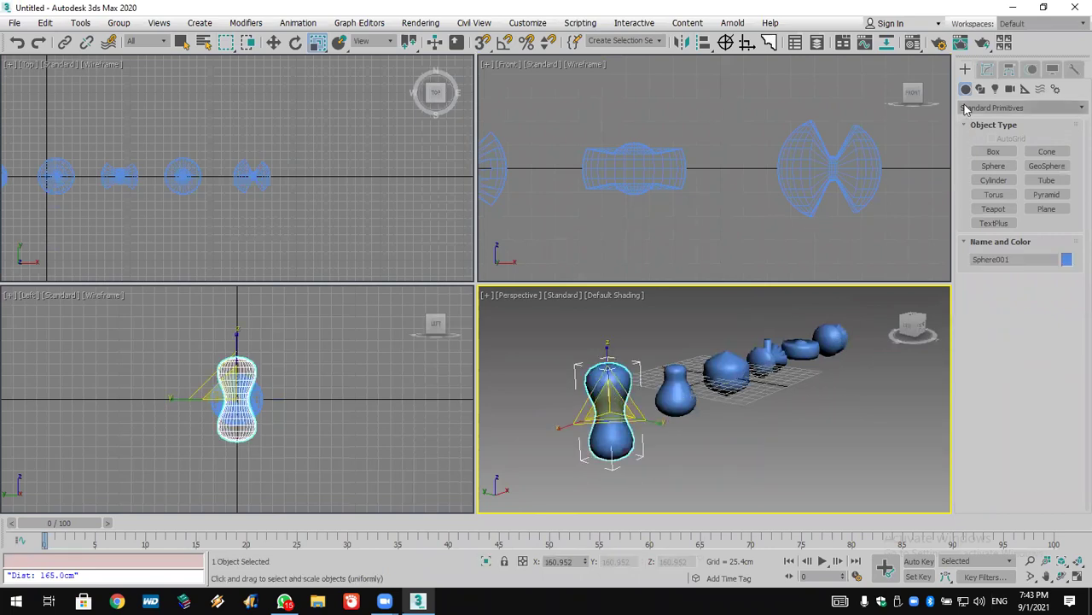
{"action": "left_click", "coordinate": [994, 107]}
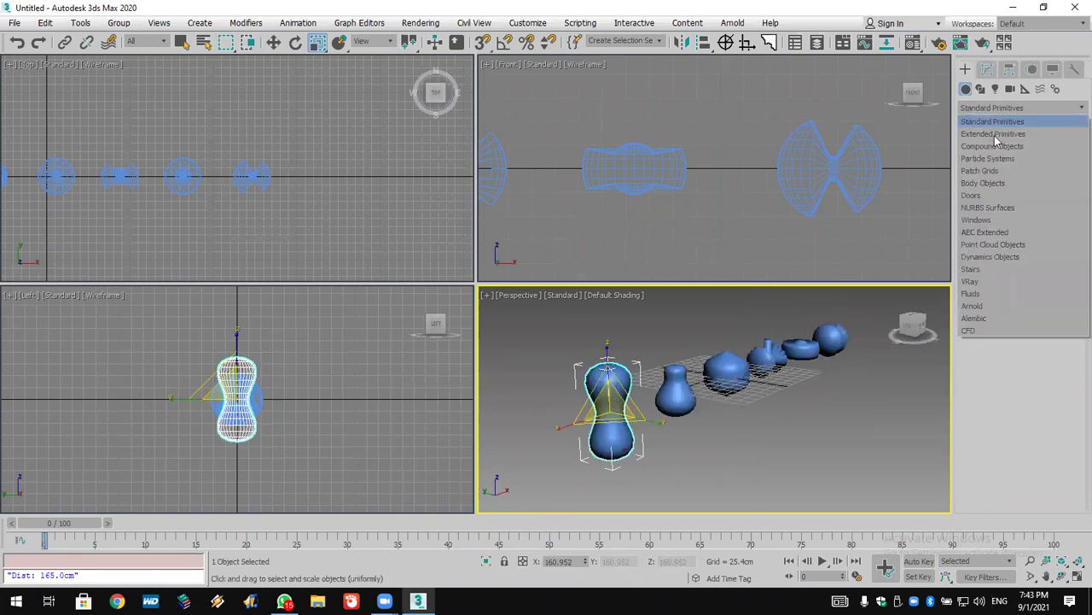
{"action": "left_click", "coordinate": [1038, 147]}
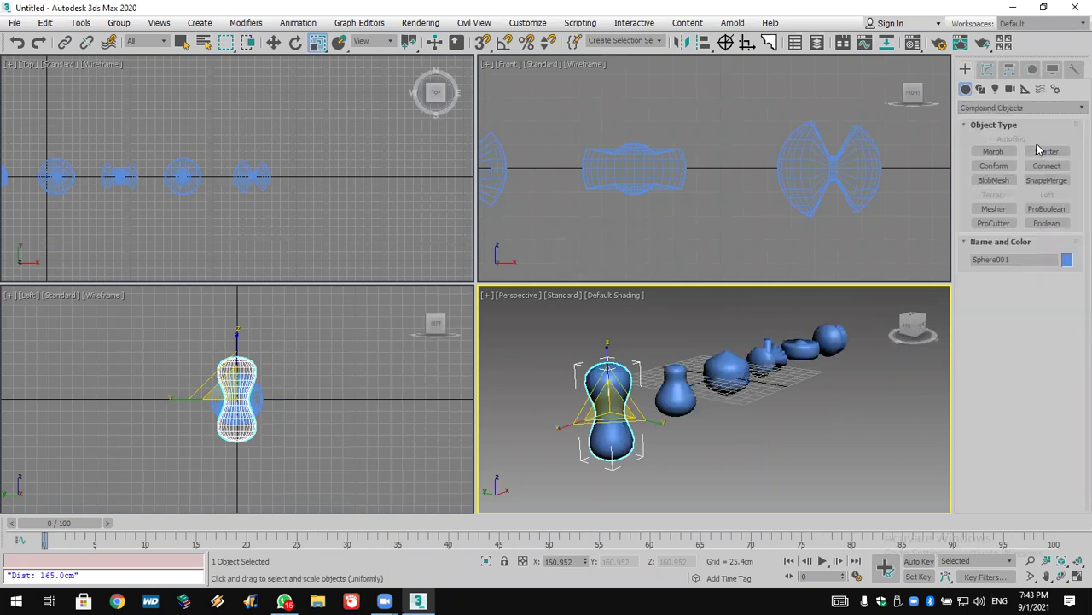
{"action": "left_click", "coordinate": [995, 152]}
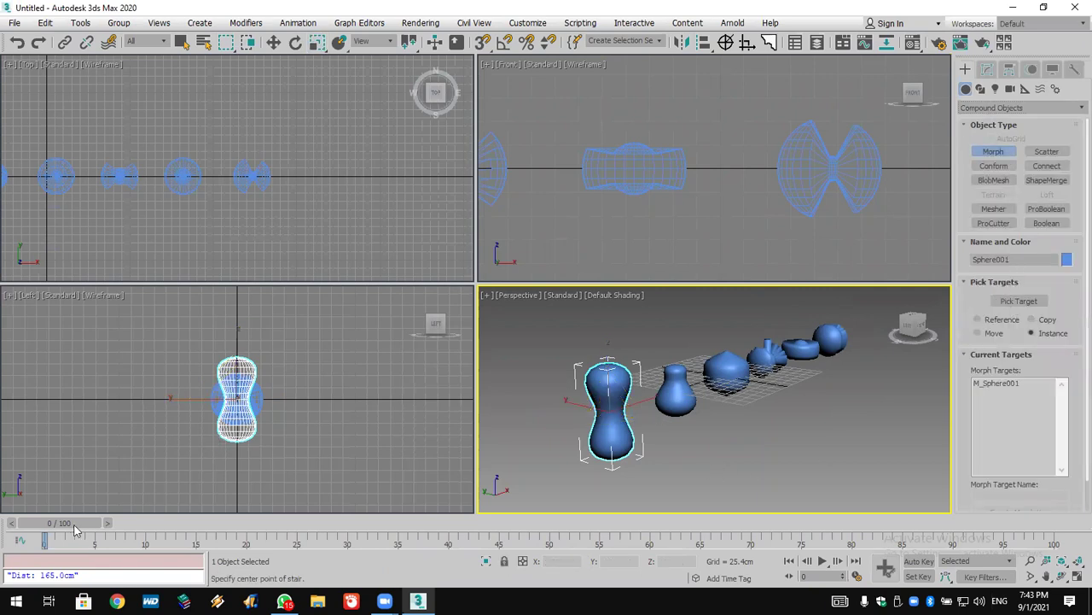
Step: Go to frame 16, enable Auto Key and pick the second shape as a morph target using the Move option
{"action": "left_click_drag", "start_coordinate": [75, 529], "coordinate": [228, 529]}
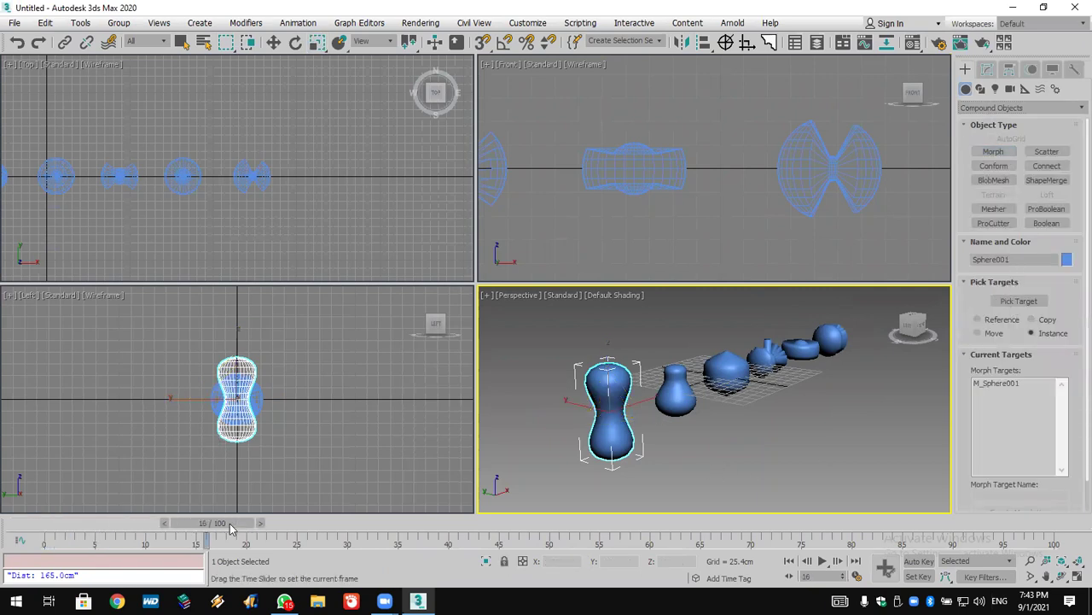
{"action": "left_click", "coordinate": [919, 562]}
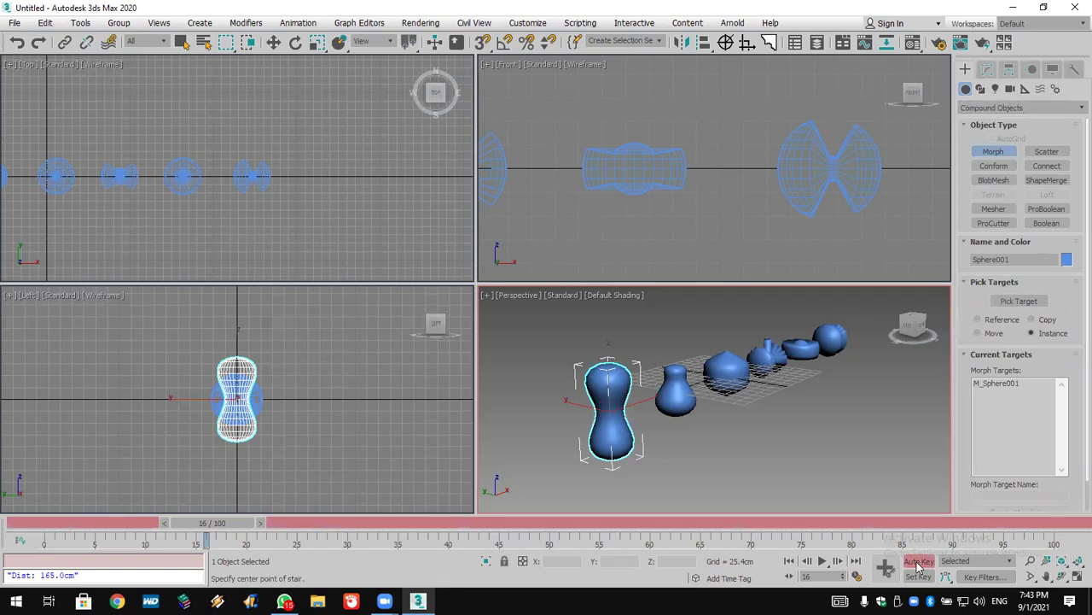
{"action": "left_click", "coordinate": [1019, 300]}
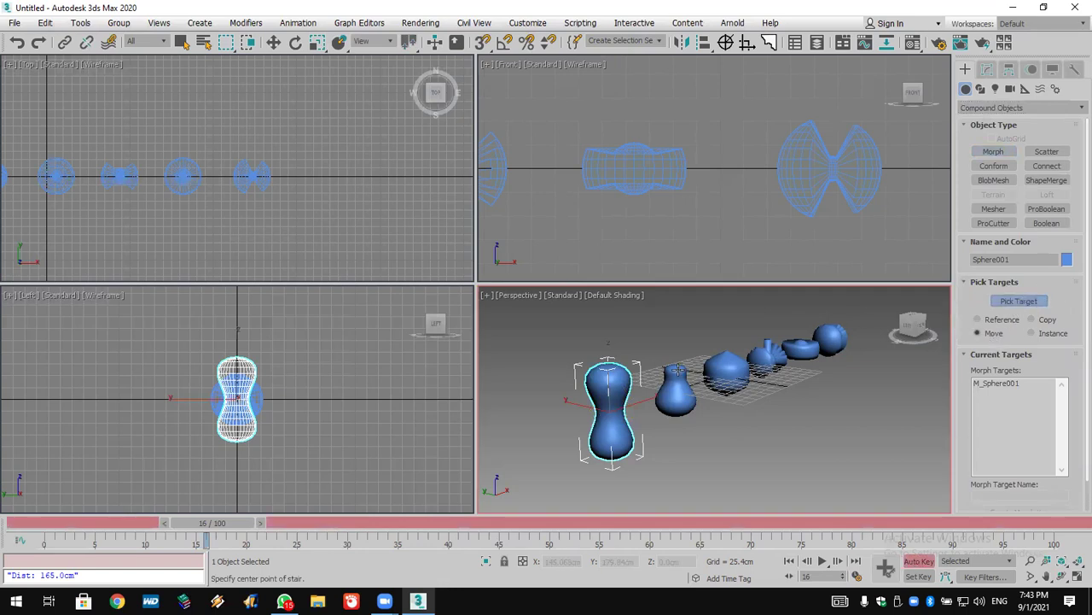
{"action": "left_click", "coordinate": [679, 379]}
Step: Pick the remaining four shapes in row order as morph targets at about frames 34, 59, 80 and 100
{"action": "left_click_drag", "start_coordinate": [226, 524], "coordinate": [1017, 523]}
{"action": "left_click", "coordinate": [729, 368]}
{"action": "left_click", "coordinate": [764, 352]}
{"action": "left_click", "coordinate": [787, 345]}
{"action": "left_click", "coordinate": [841, 339]}
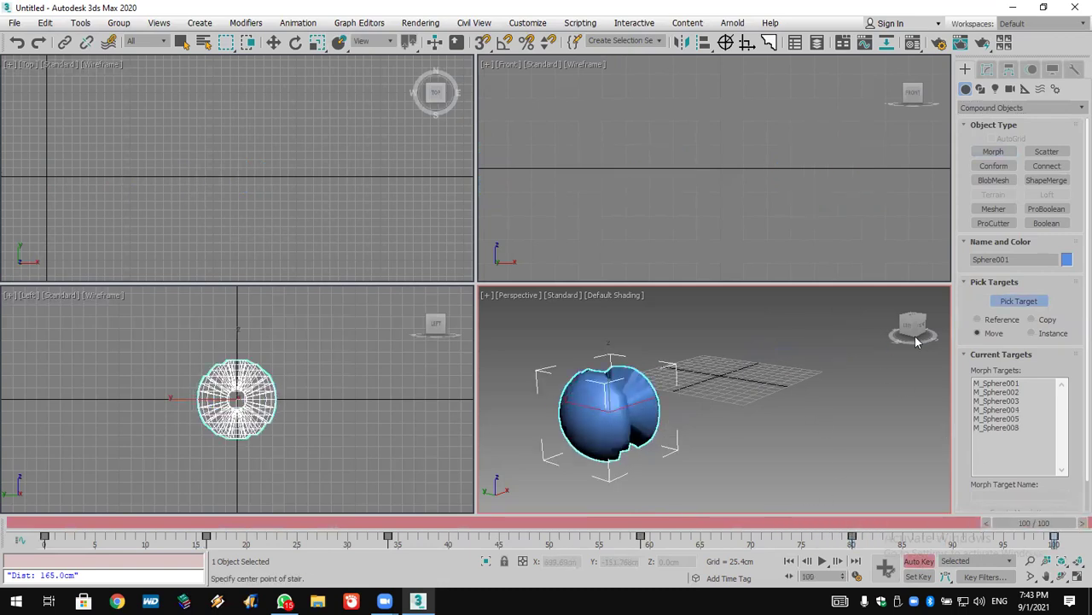
Step: Finish target picking, disable Auto Key and play the morph animation
{"action": "key", "text": "r"}
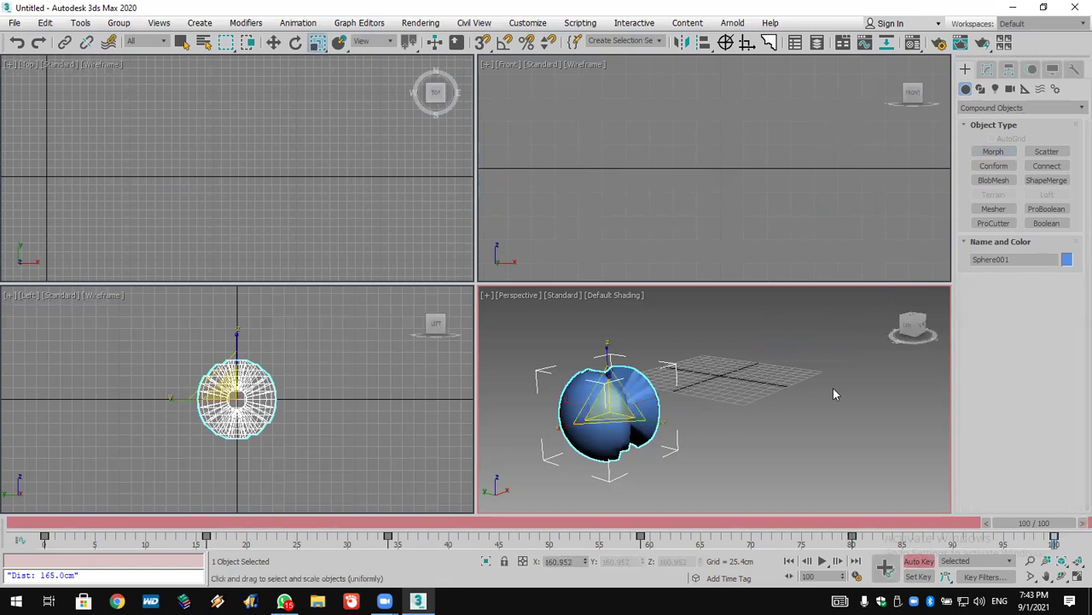
{"action": "left_click", "coordinate": [920, 561]}
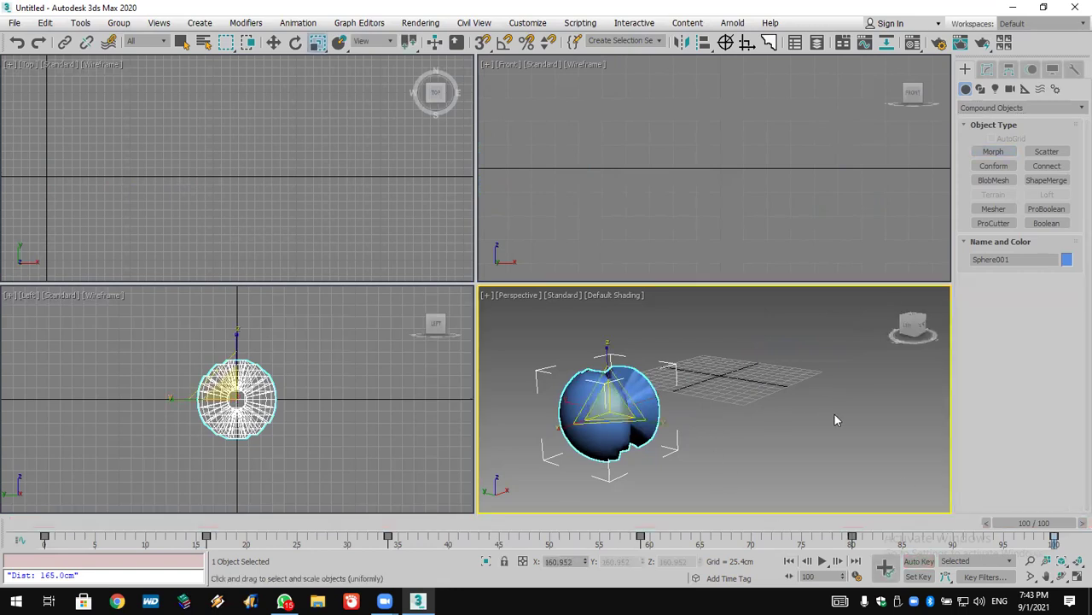
{"action": "left_click", "coordinate": [824, 562]}
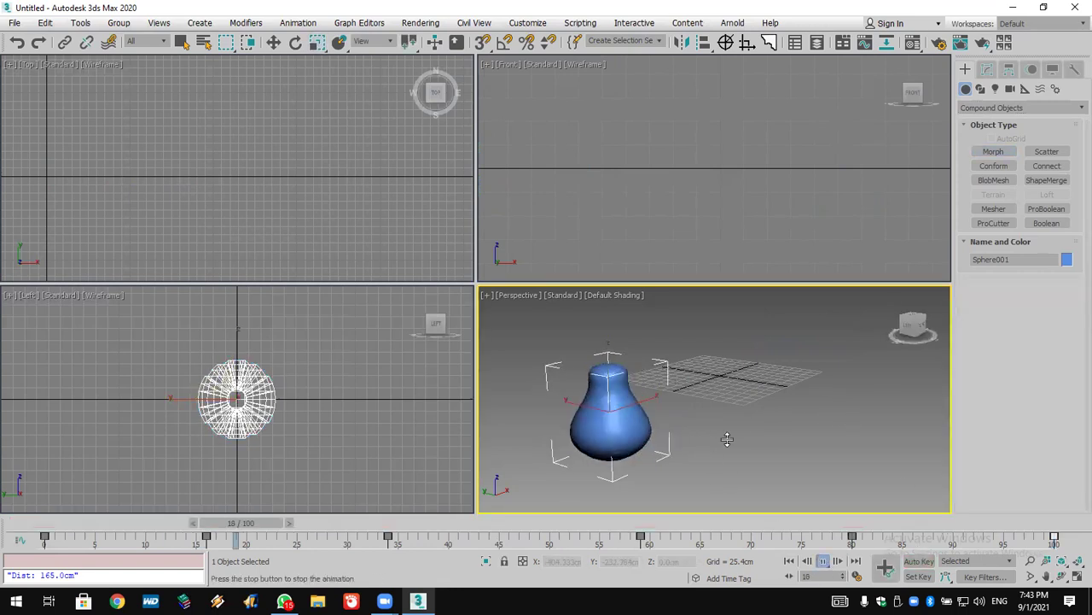
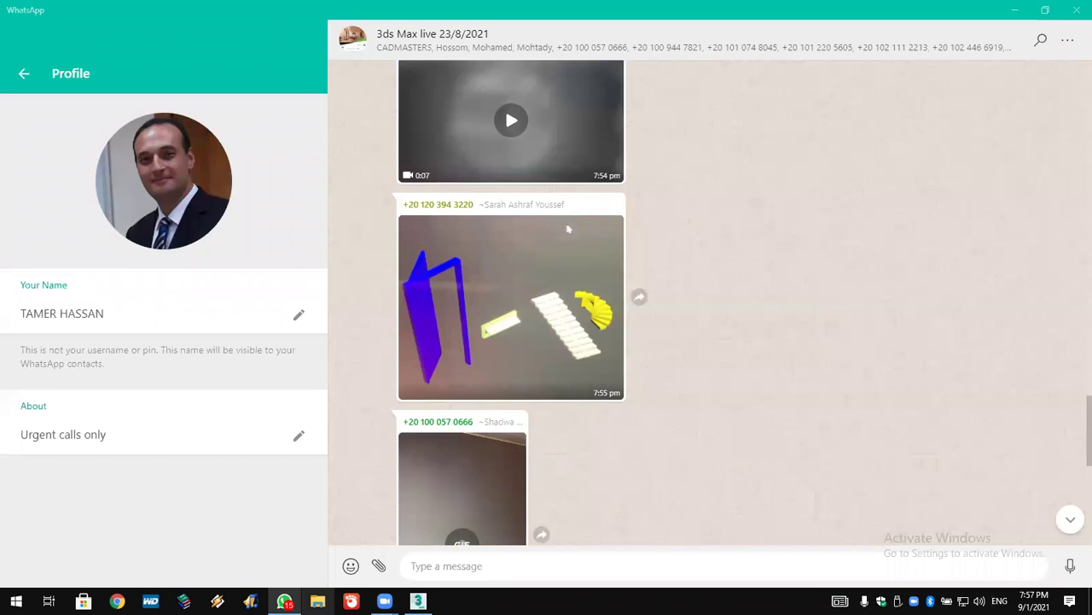
Step: Switch to 3ds Max, dismiss the Open File dialog and create a sphere of about 74 cm radius at the perspective grid's centre
{"action": "left_click", "coordinate": [418, 601]}
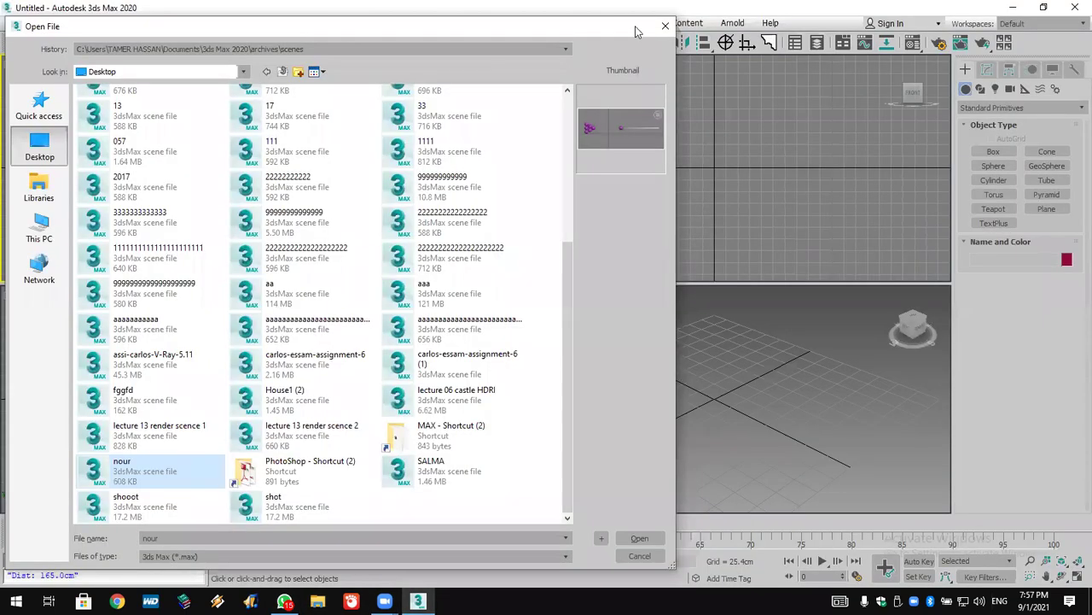
{"action": "left_click", "coordinate": [667, 27]}
{"action": "left_click", "coordinate": [993, 165]}
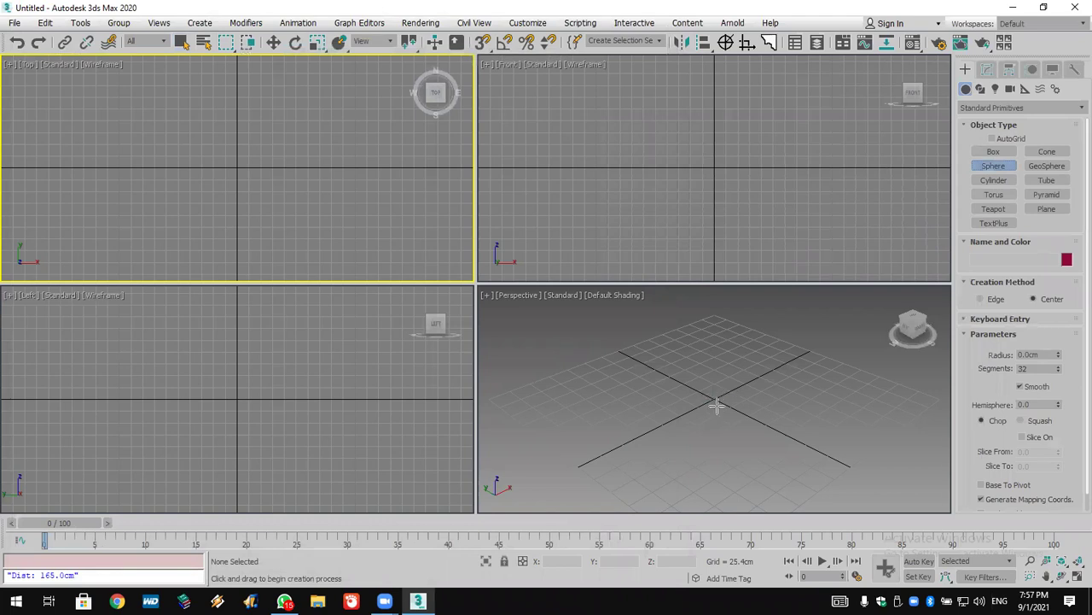
{"action": "left_click_drag", "start_coordinate": [717, 406], "coordinate": [732, 433]}
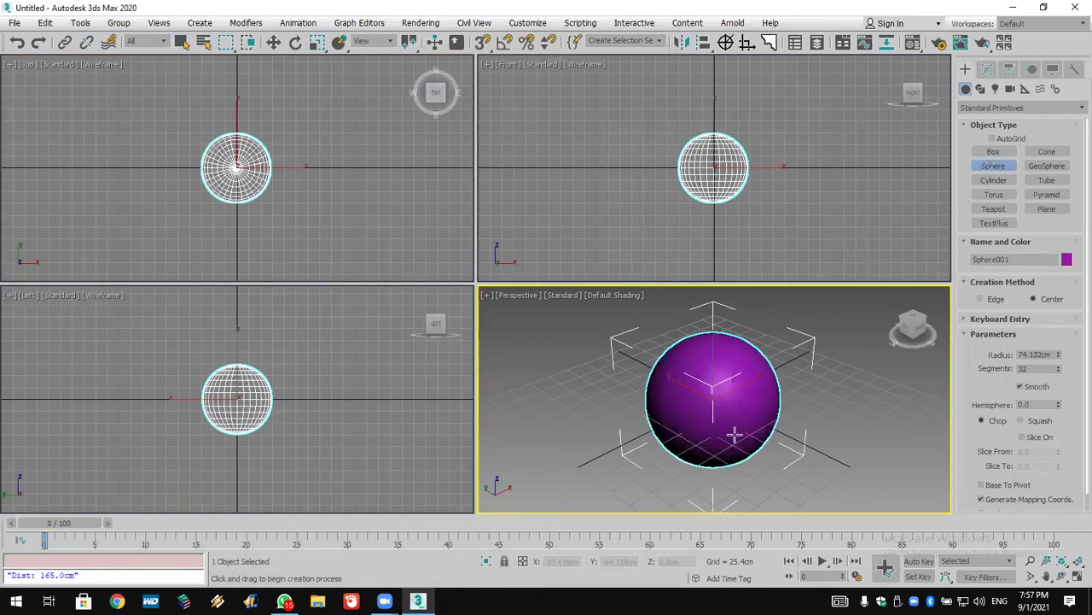
Step: Apply a Stretch modifier to the sphere and set its Stretch value to 2.1 along the Z axis
{"action": "left_click", "coordinate": [988, 70]}
{"action": "left_click", "coordinate": [995, 111]}
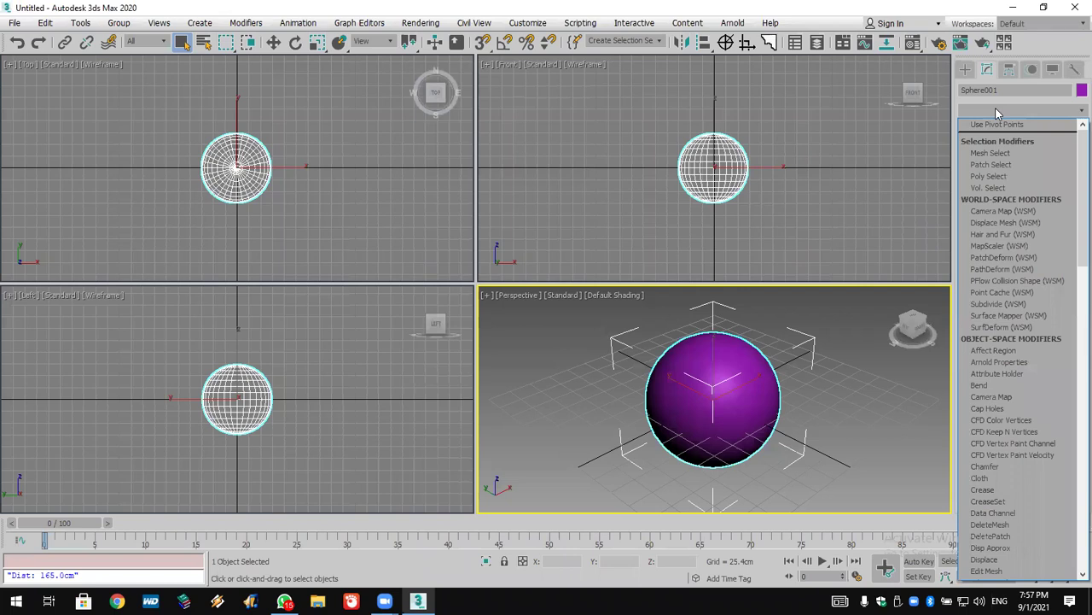
{"action": "scroll", "coordinate": [1024, 299], "scroll_direction": "down", "scroll_amount": 15}
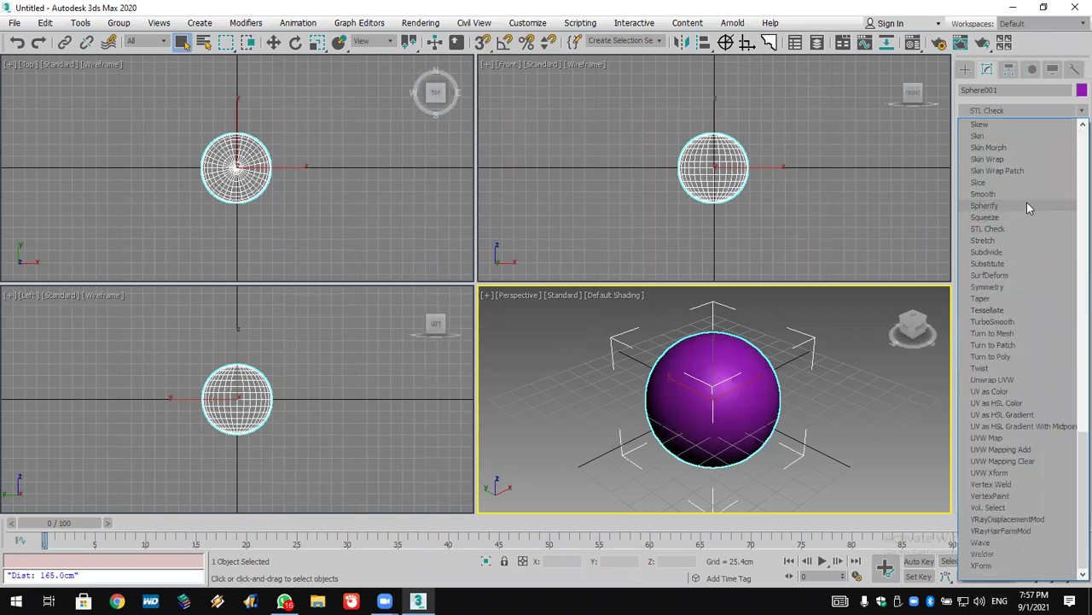
{"action": "left_click", "coordinate": [1014, 239]}
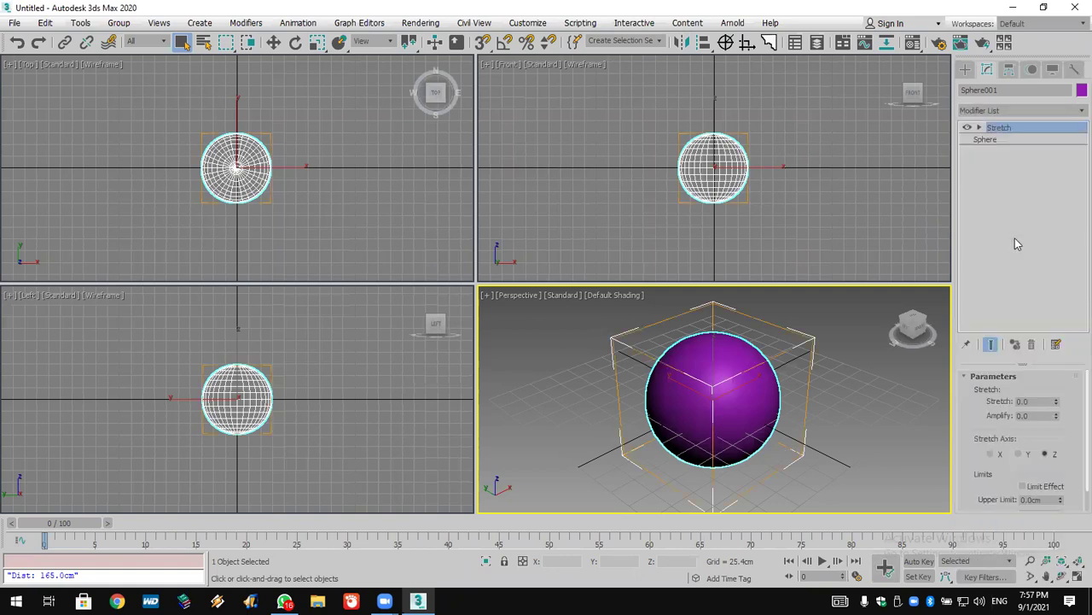
{"action": "scroll", "coordinate": [990, 412], "scroll_direction": "down", "scroll_amount": 2}
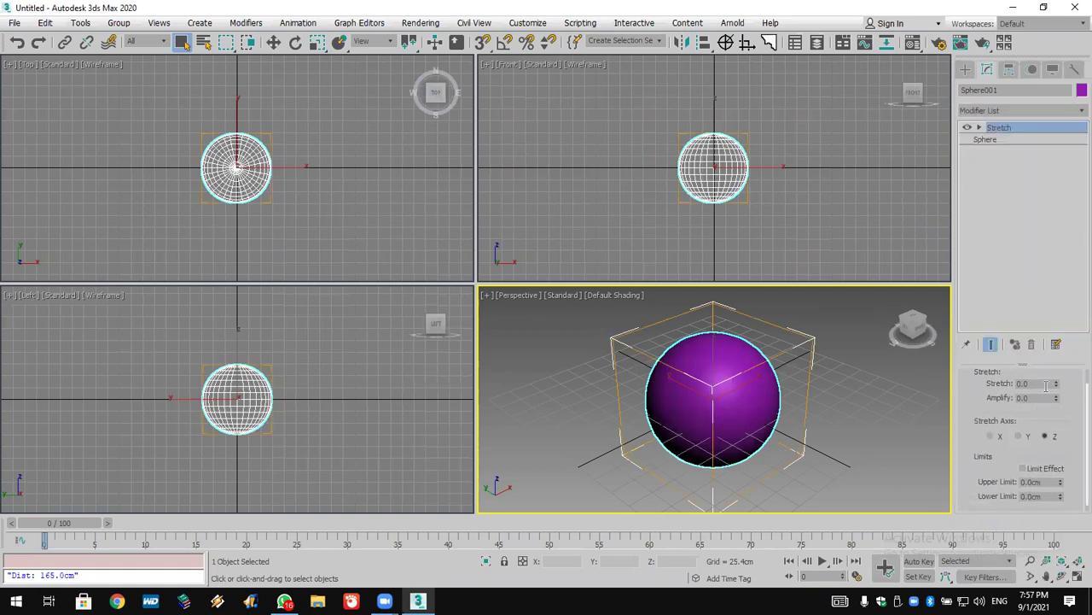
{"action": "mouse_move", "coordinate": [1058, 385]}
{"action": "left_mouse_down"}
{"action": "mouse_move", "coordinate": [1059, 399]}
{"action": "mouse_move", "coordinate": [1062, 376]}
{"action": "mouse_move", "coordinate": [1062, 403]}
{"action": "mouse_move", "coordinate": [1061, 365]}
{"action": "left_mouse_up"}
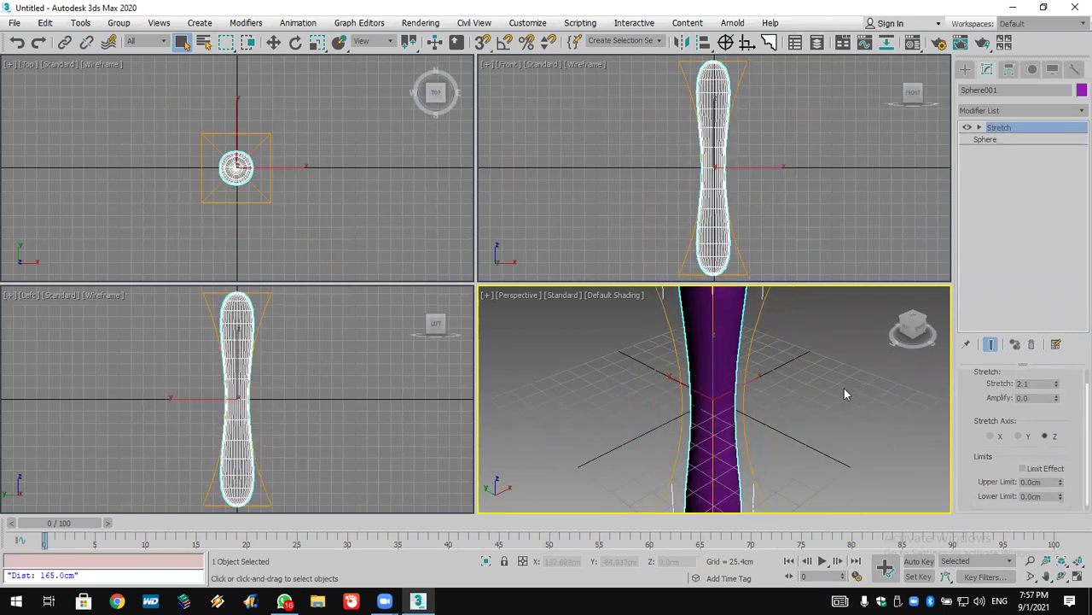
Step: Set the Stretch modifier's Amplify to -0.1, then remove the modifier from the sphere
{"action": "scroll", "coordinate": [844, 394], "scroll_direction": "down", "scroll_amount": 5}
{"action": "middle_click_drag", "start_coordinate": [832, 377], "coordinate": [762, 386]}
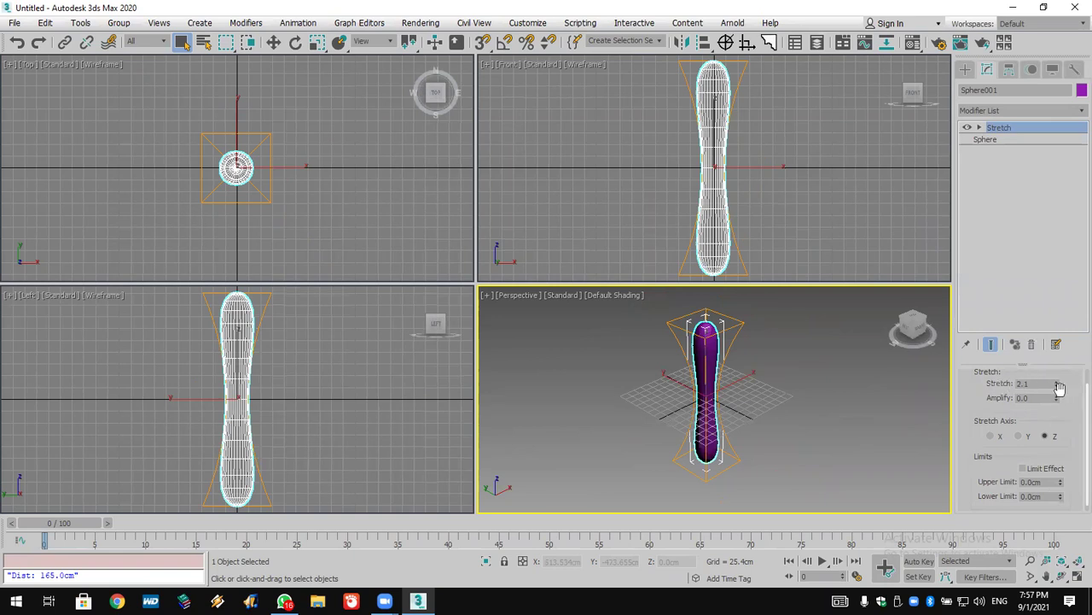
{"action": "left_click_drag", "start_coordinate": [1057, 397], "coordinate": [12, 396]}
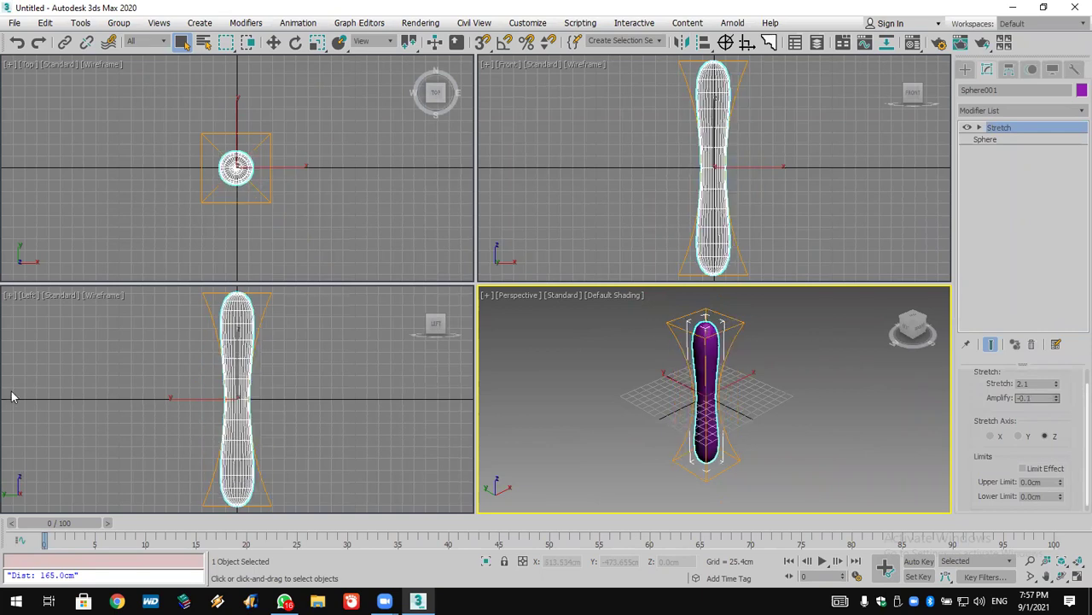
{"action": "left_click", "coordinate": [1033, 344]}
Step: Apply a Ripple modifier to the sphere with Amplitude 1 at 14.605 cm and Amplitude 2 at 37.541 cm
{"action": "left_click", "coordinate": [977, 112]}
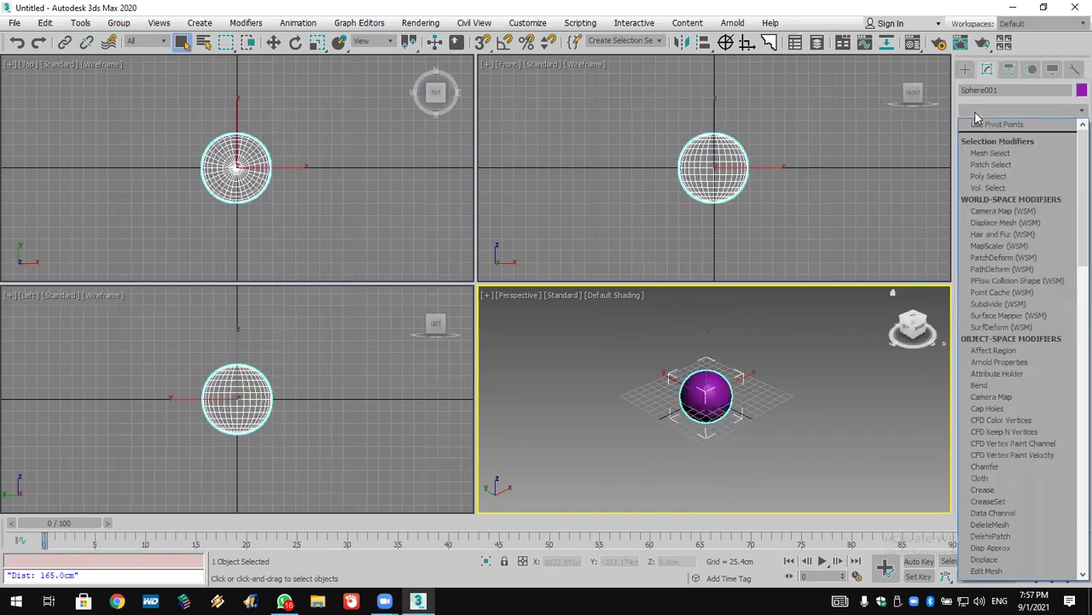
{"action": "key", "text": "r"}
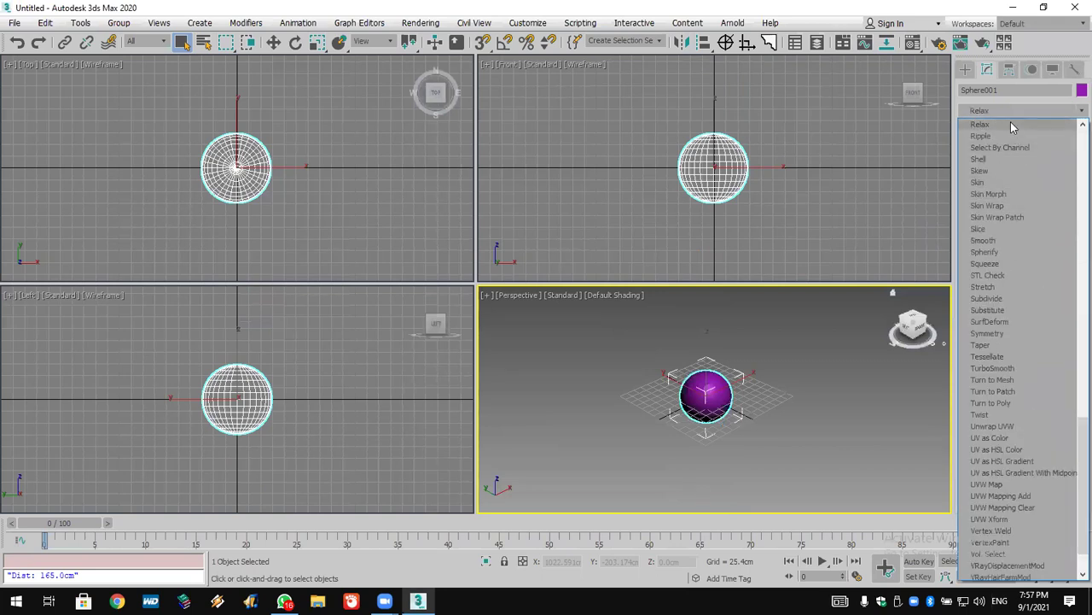
{"action": "left_click", "coordinate": [1012, 136]}
{"action": "scroll", "coordinate": [688, 381], "scroll_direction": "up", "scroll_amount": 4}
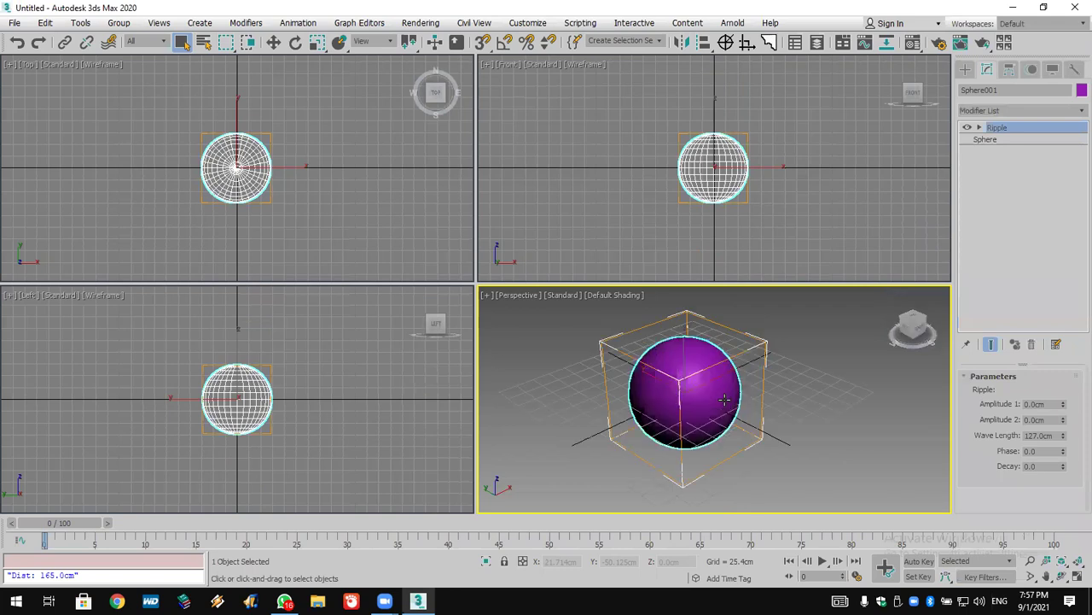
{"action": "left_click_drag", "start_coordinate": [1065, 399], "coordinate": [976, 270]}
{"action": "left_click_drag", "start_coordinate": [1064, 421], "coordinate": [1063, 282]}
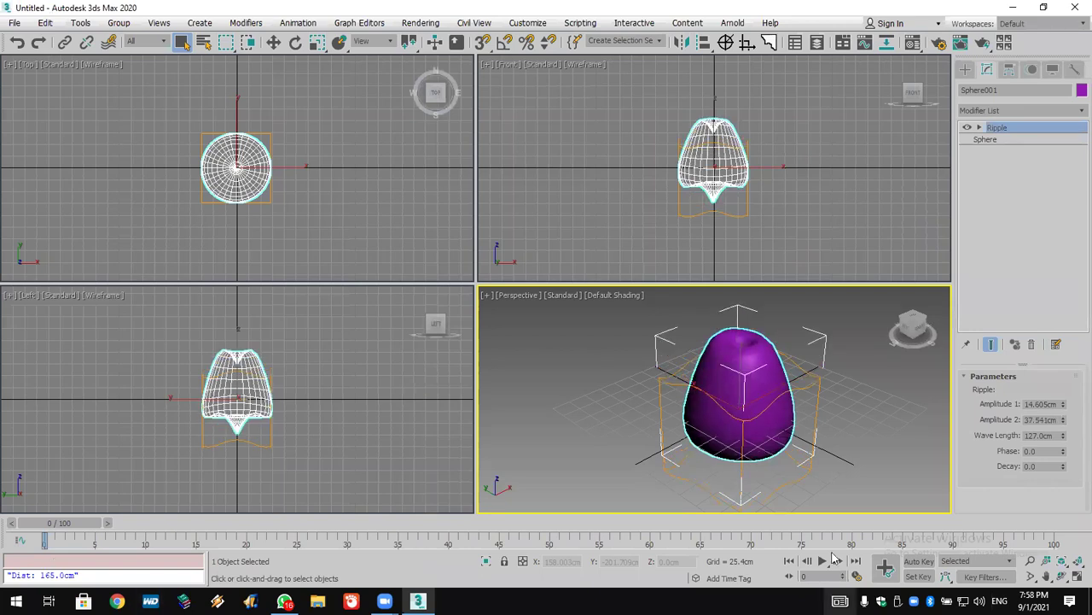
Step: Set the Ripple modifier's Wave Length to 49.53 cm and its Phase to 0.6
{"action": "left_click_drag", "start_coordinate": [1062, 438], "coordinate": [1065, 478]}
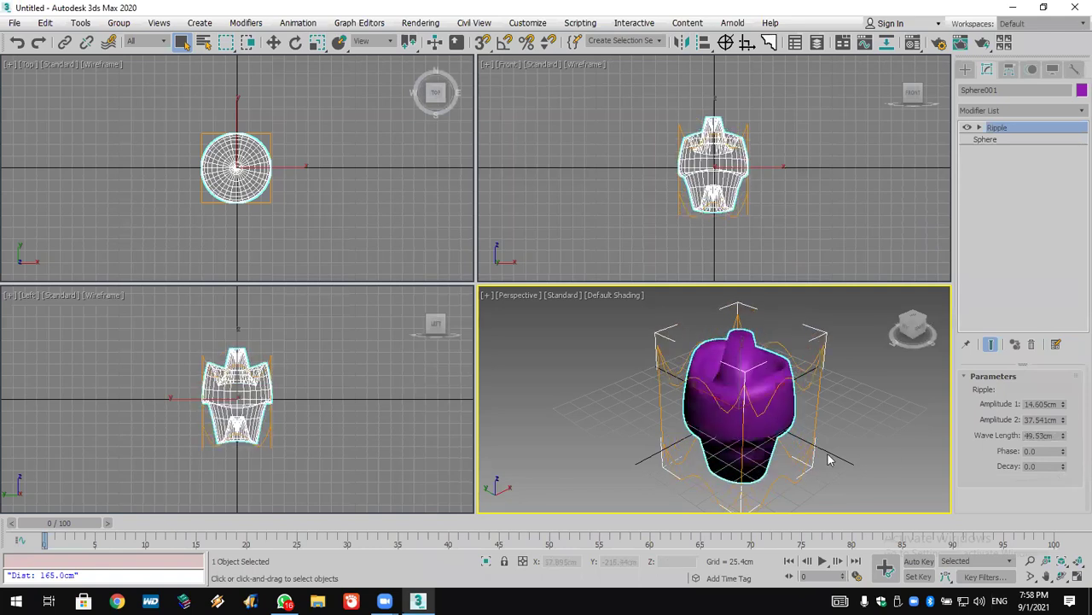
{"action": "scroll", "coordinate": [759, 369], "scroll_direction": "up", "scroll_amount": 5}
{"action": "middle_click_drag", "start_coordinate": [760, 368], "coordinate": [731, 390]}
{"action": "scroll", "coordinate": [735, 393], "scroll_direction": "down", "scroll_amount": 2}
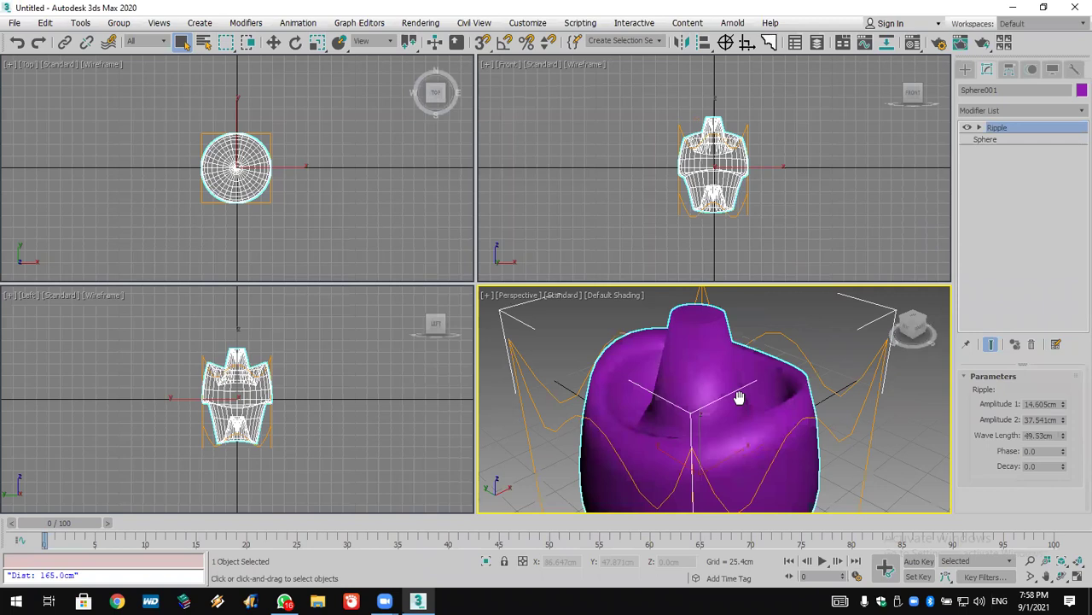
{"action": "middle_click_drag", "start_coordinate": [739, 397], "coordinate": [739, 387]}
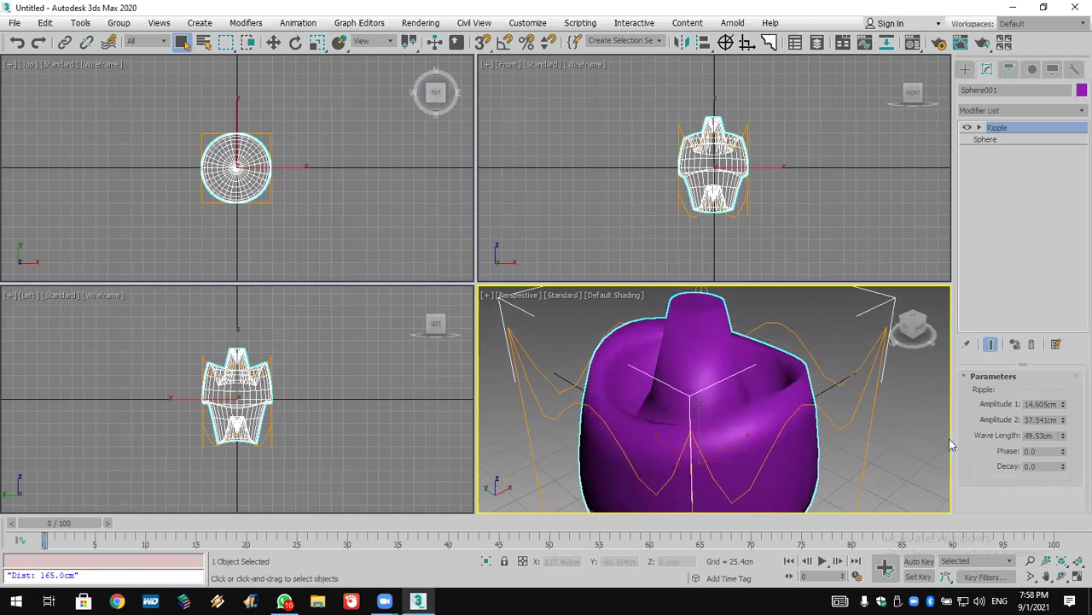
{"action": "left_click_drag", "start_coordinate": [1064, 459], "coordinate": [1063, 443]}
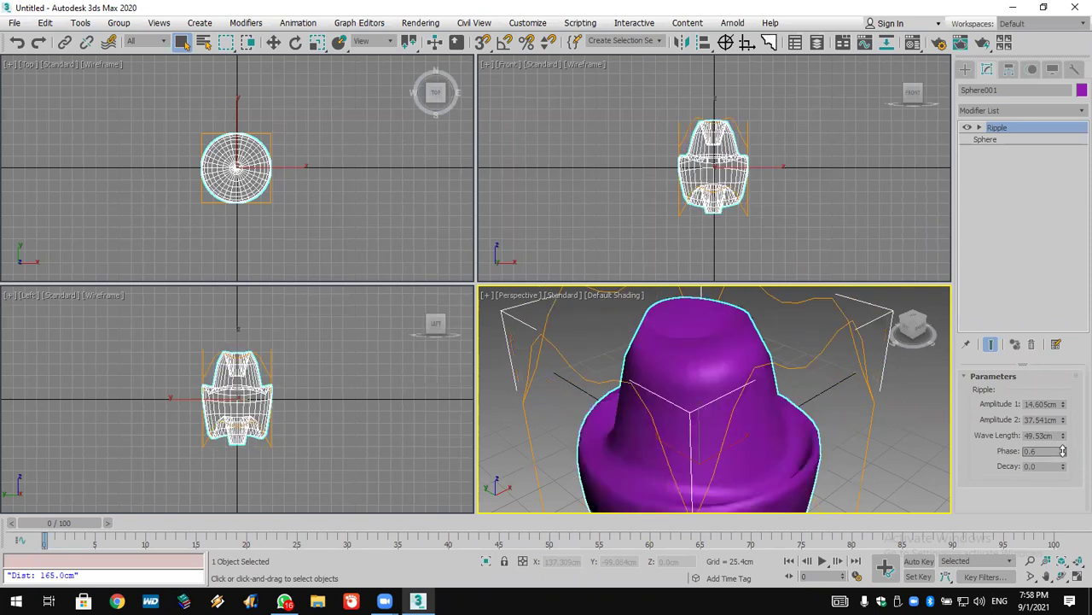
Step: Reset the scene without saving the changes and confirm the reset
{"action": "left_click", "coordinate": [11, 26]}
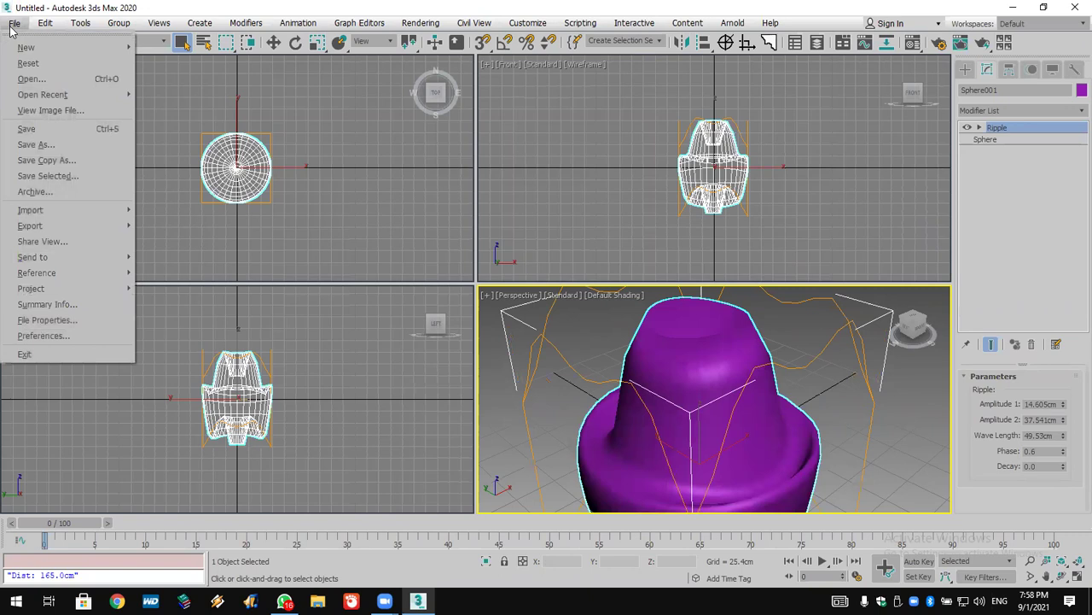
{"action": "left_click", "coordinate": [14, 23]}
{"action": "left_click", "coordinate": [44, 23]}
{"action": "left_click", "coordinate": [15, 62]}
{"action": "left_click", "coordinate": [14, 23]}
{"action": "left_click", "coordinate": [24, 60]}
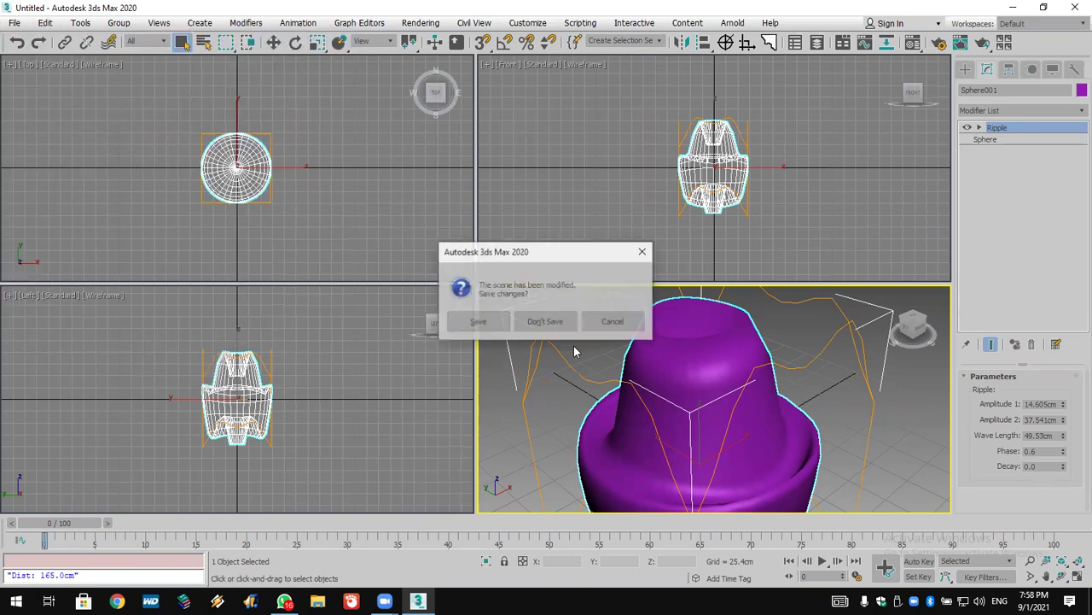
{"action": "left_click", "coordinate": [545, 322]}
{"action": "left_click", "coordinate": [501, 320]}
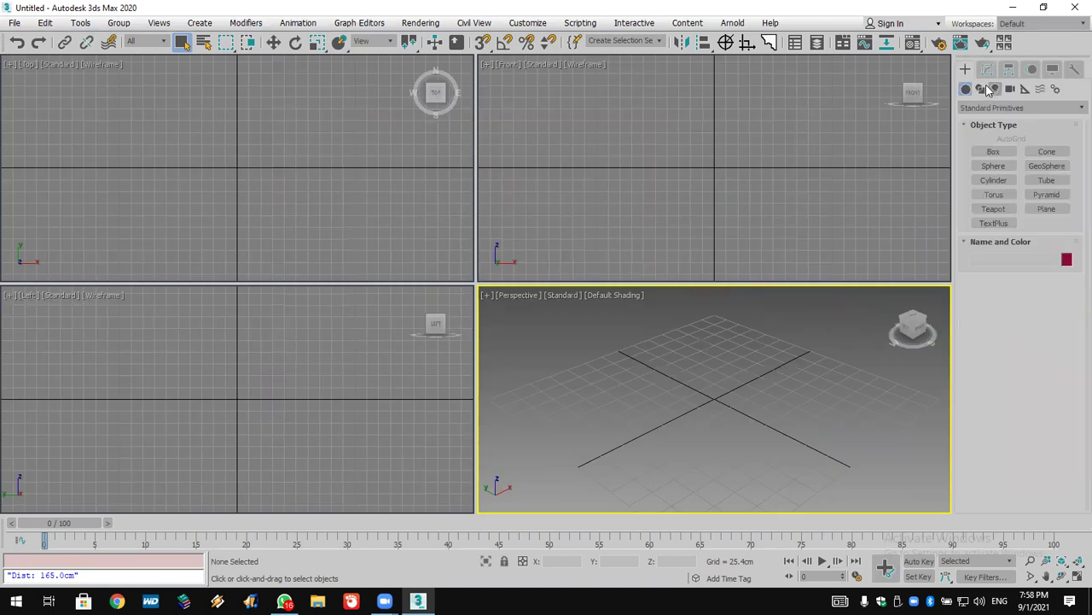
Step: Create a flat cylinder in the Top view, about 635.5 cm radius and 11.8 cm high, with 65 height segments, 71 cap segments and more sides
{"action": "left_click", "coordinate": [993, 180]}
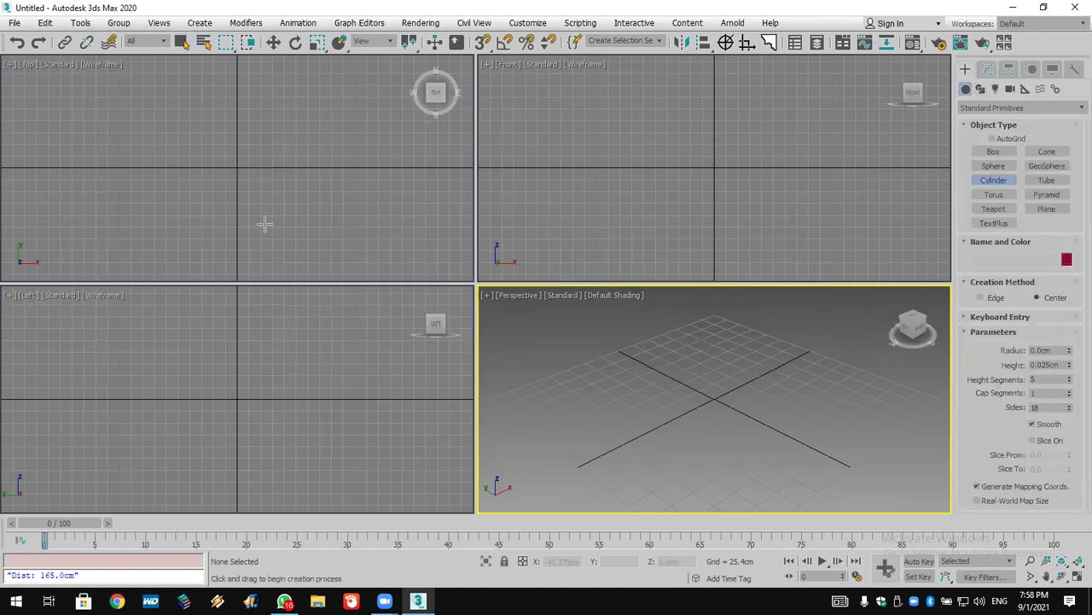
{"action": "left_click_drag", "start_coordinate": [135, 125], "coordinate": [400, 264]}
{"action": "left_click", "coordinate": [401, 256]}
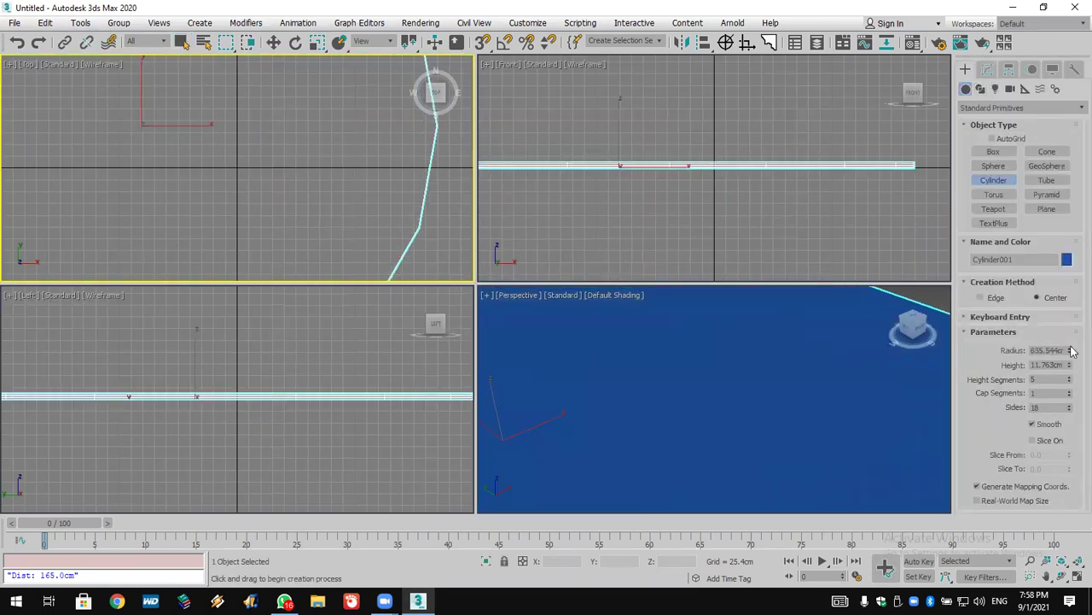
{"action": "left_click_drag", "start_coordinate": [1068, 379], "coordinate": [1022, 363]}
{"action": "key", "text": "z"}
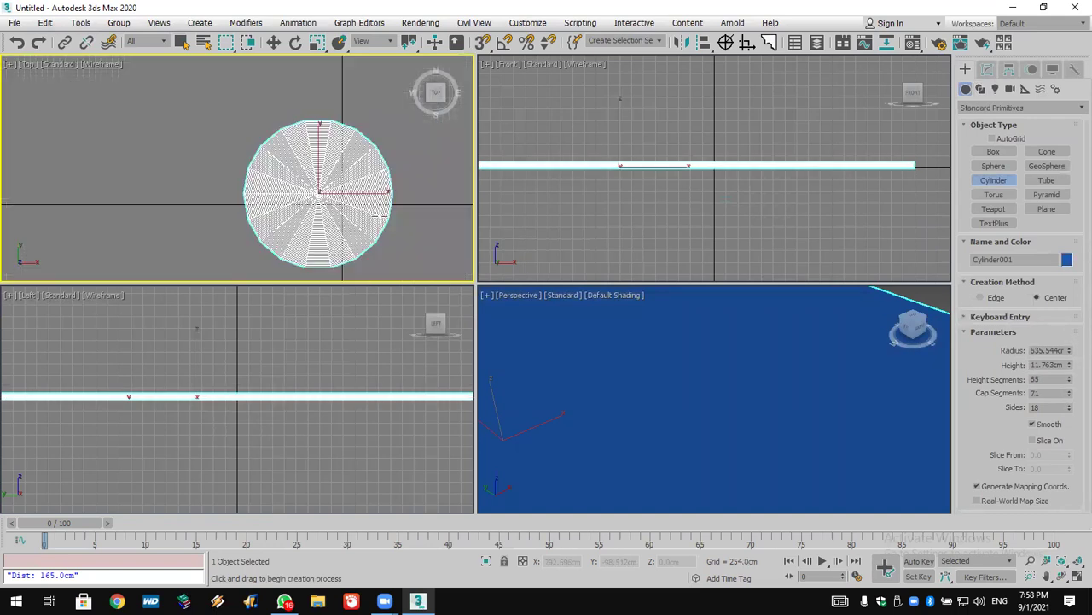
{"action": "left_click_drag", "start_coordinate": [1069, 407], "coordinate": [1070, 375]}
Step: Apply a Ripple modifier to the cylinder with Amplitude 1 at 11.989 cm and Amplitude 2 at 7.95 cm
{"action": "left_click", "coordinate": [989, 73]}
{"action": "left_click", "coordinate": [988, 110]}
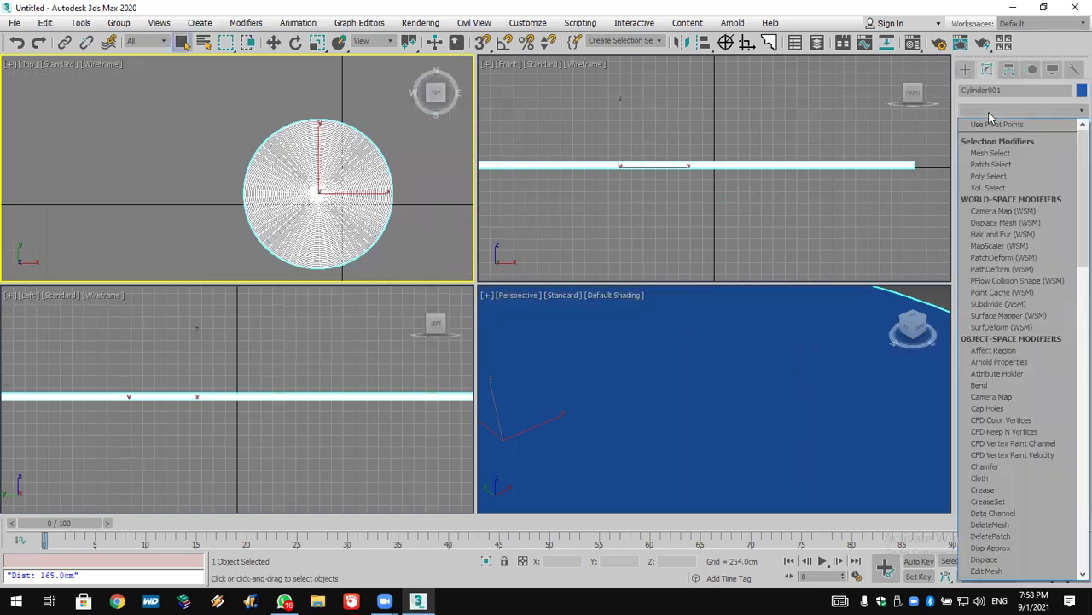
{"action": "type", "text": "ri"}
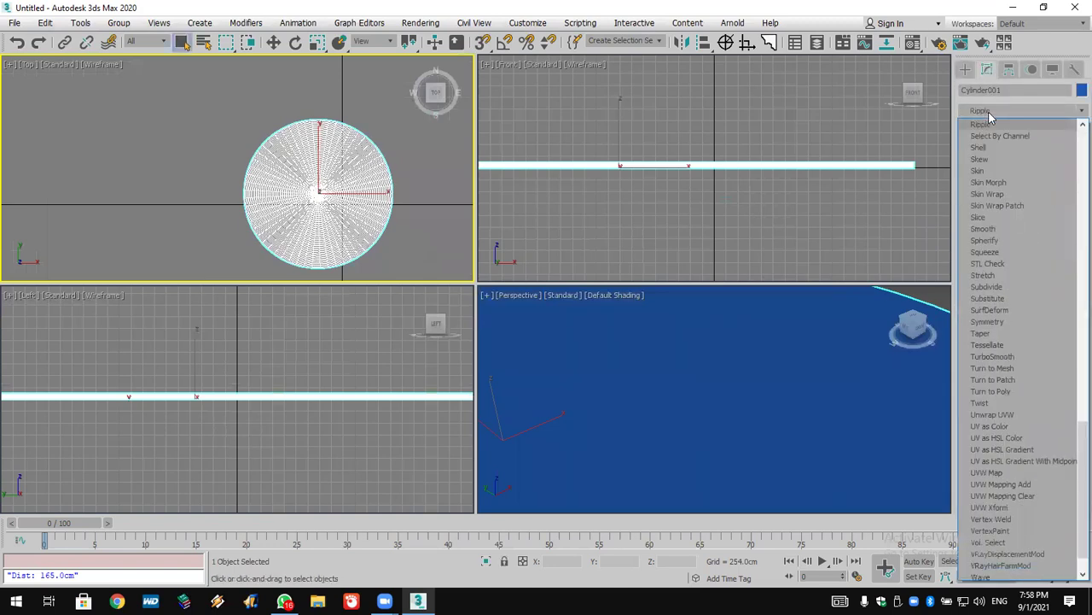
{"action": "left_click", "coordinate": [1001, 125]}
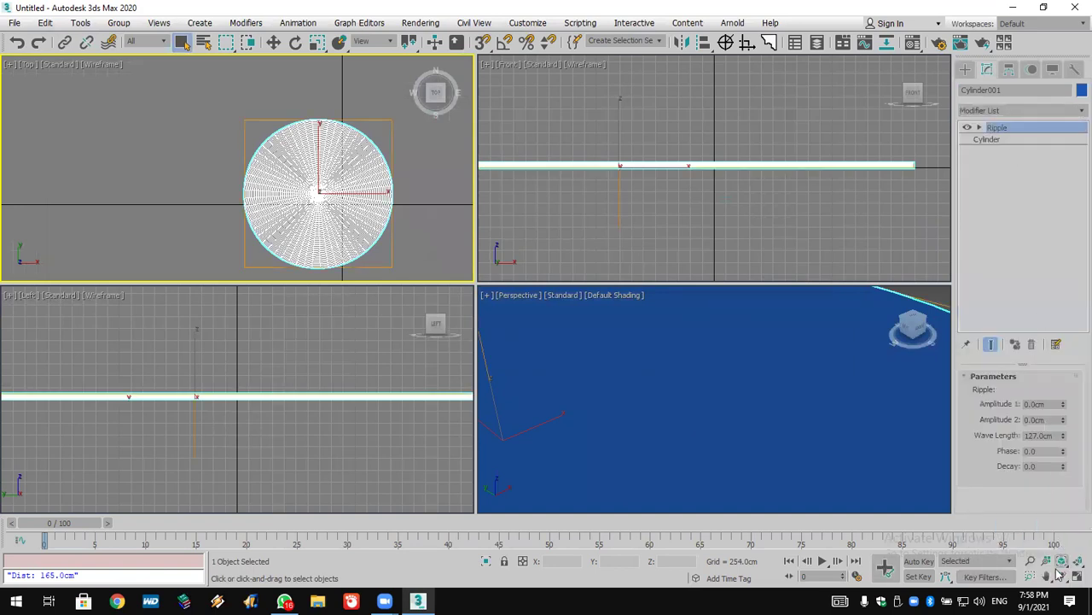
{"action": "left_click", "coordinate": [1076, 562]}
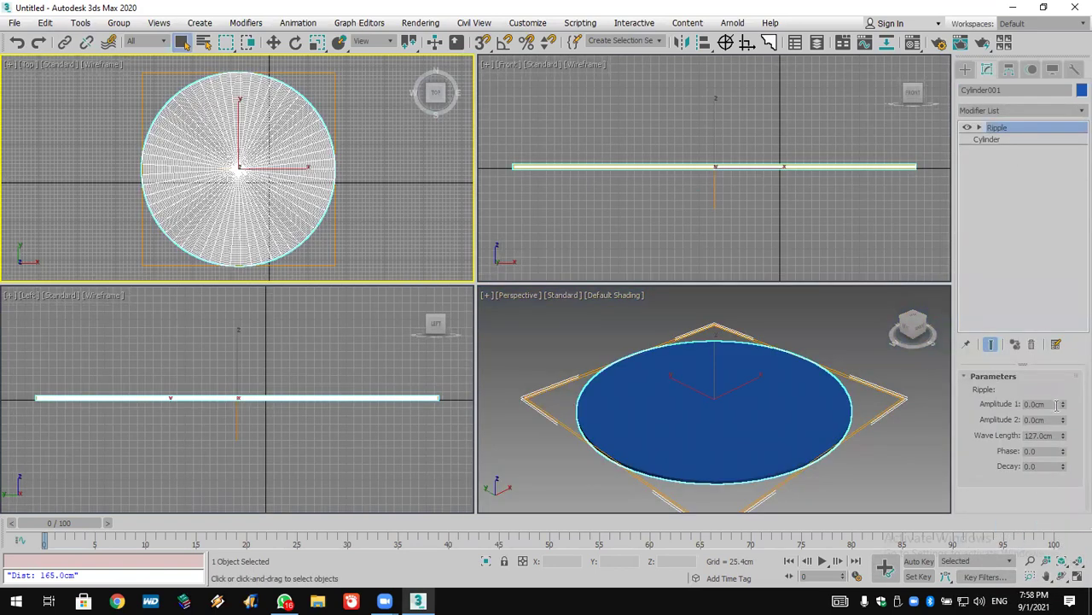
{"action": "left_click_drag", "start_coordinate": [1066, 408], "coordinate": [1071, 341]}
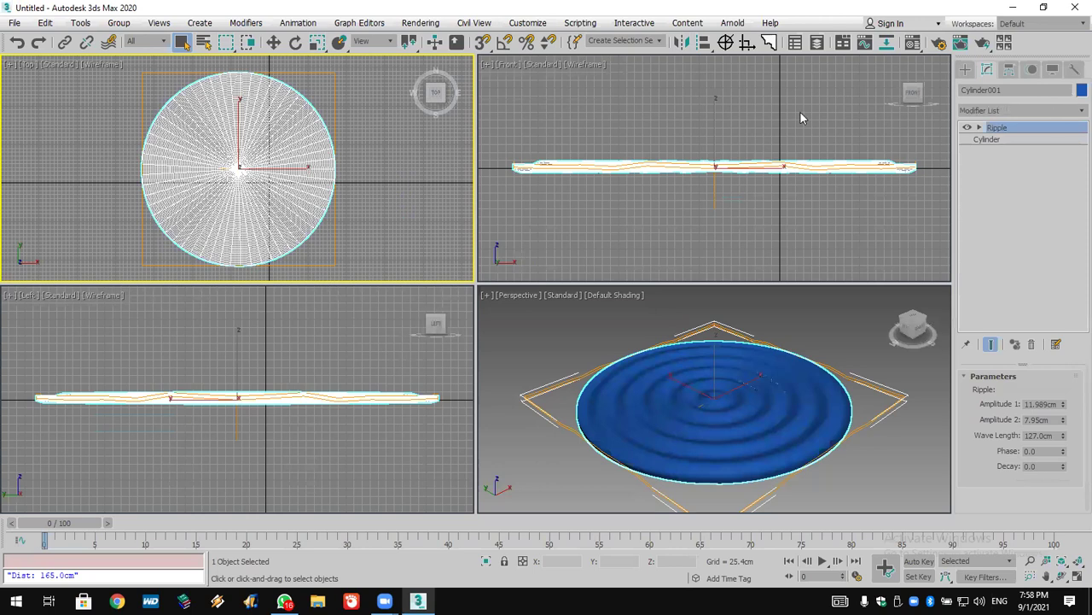
Step: Change the rippled cylinder's object color to white
{"action": "left_click", "coordinate": [929, 190]}
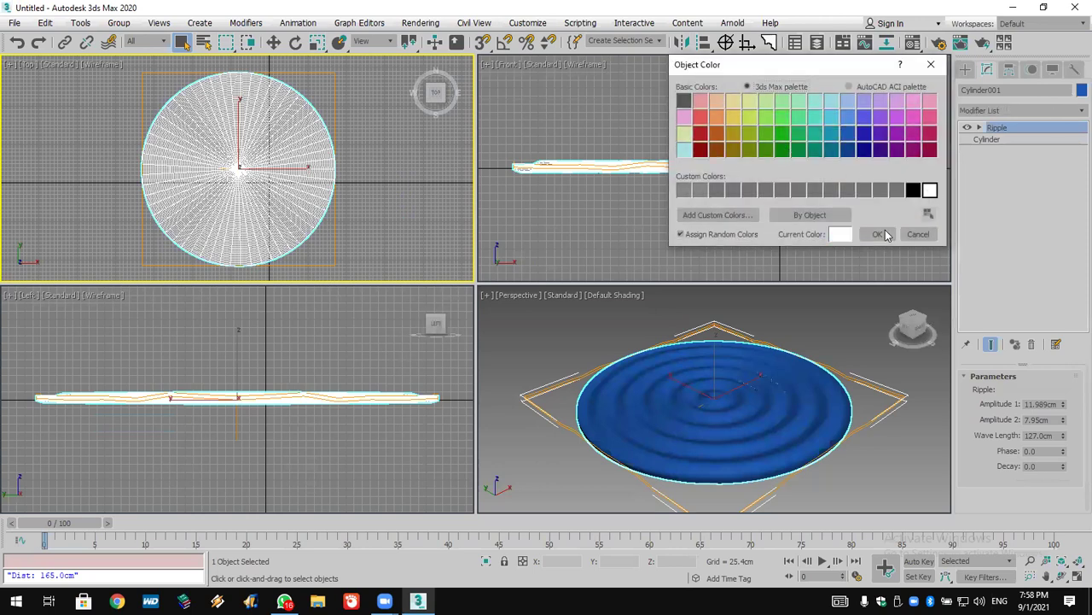
{"action": "left_click", "coordinate": [877, 234]}
{"action": "left_click", "coordinate": [1061, 578]}
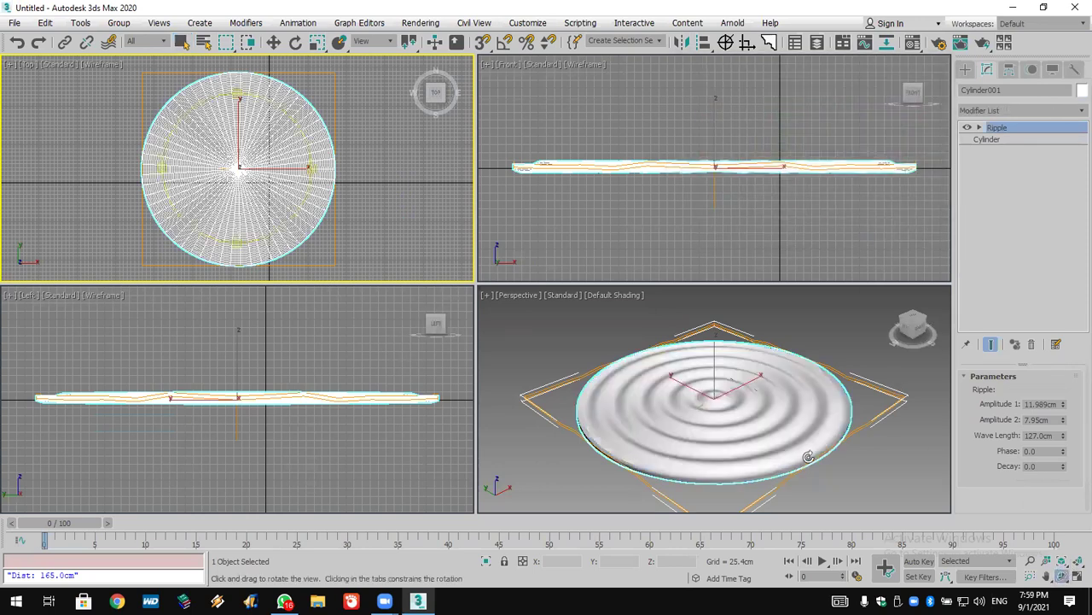
{"action": "left_click_drag", "start_coordinate": [809, 457], "coordinate": [716, 387]}
{"action": "scroll", "coordinate": [717, 393], "scroll_direction": "up", "scroll_amount": 3}
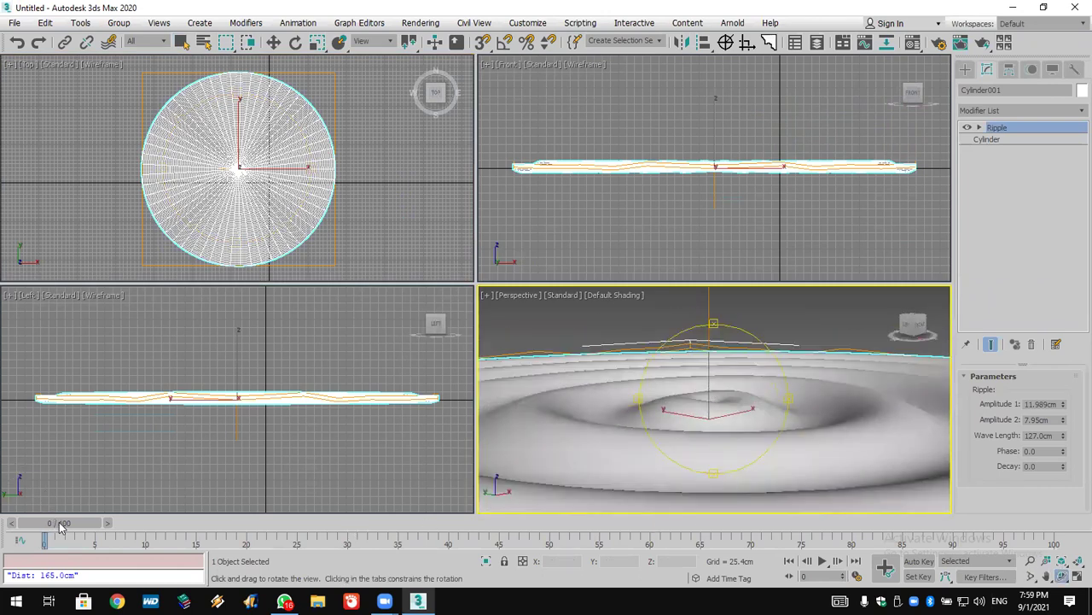
Step: Animate the Ripple modifier's Phase by raising it at frame 100 with Auto Key, and play the animation
{"action": "left_click_drag", "start_coordinate": [60, 523], "coordinate": [1033, 523]}
{"action": "left_click", "coordinate": [920, 560]}
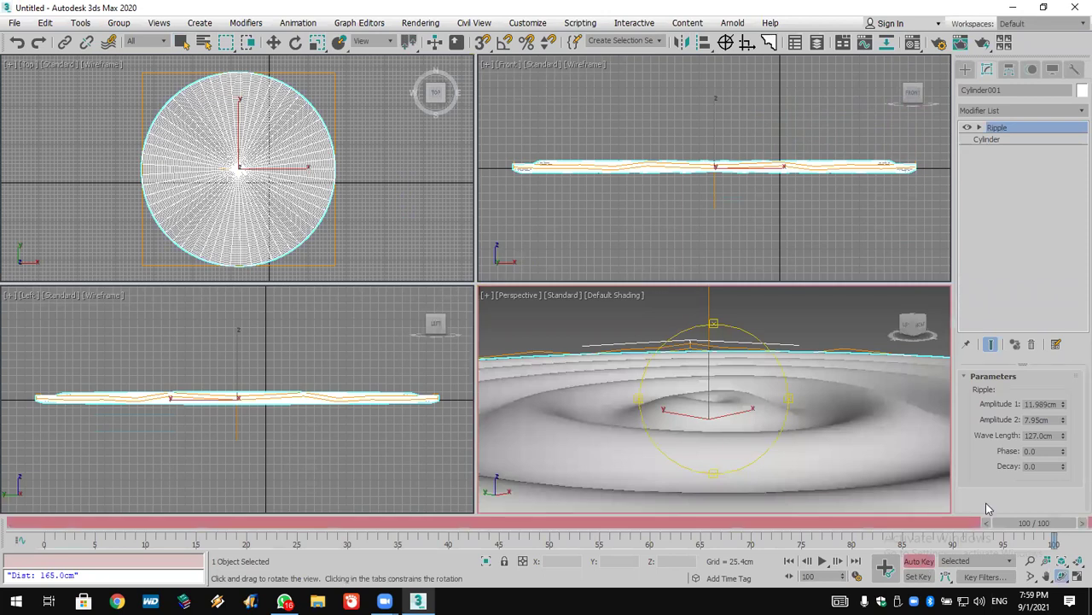
{"action": "left_click_drag", "start_coordinate": [1064, 454], "coordinate": [1063, 432]}
{"action": "left_click", "coordinate": [926, 560]}
{"action": "left_click", "coordinate": [822, 561]}
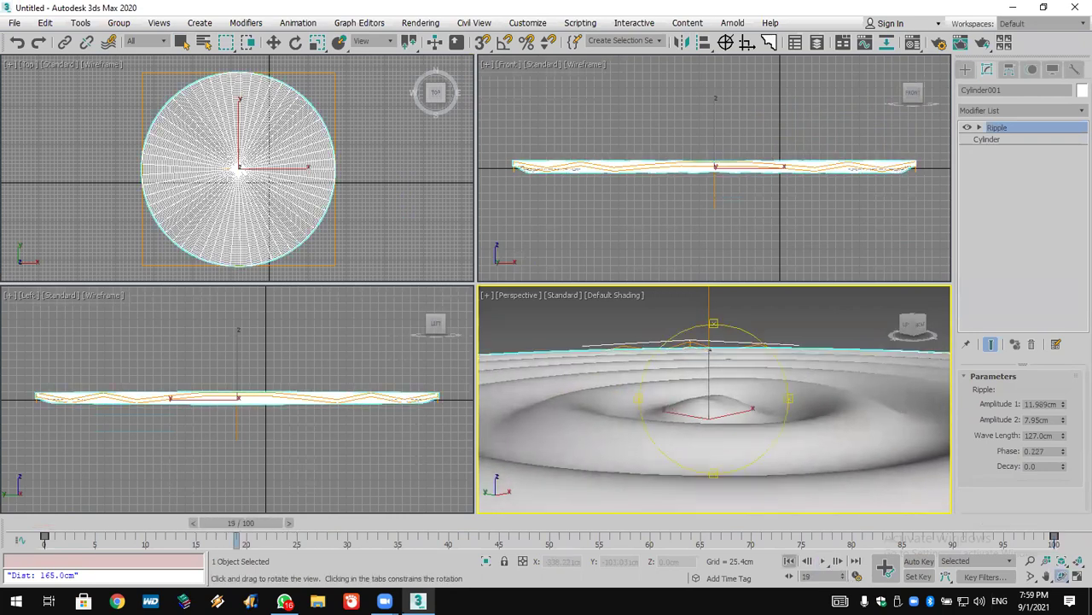
{"action": "left_click", "coordinate": [823, 560]}
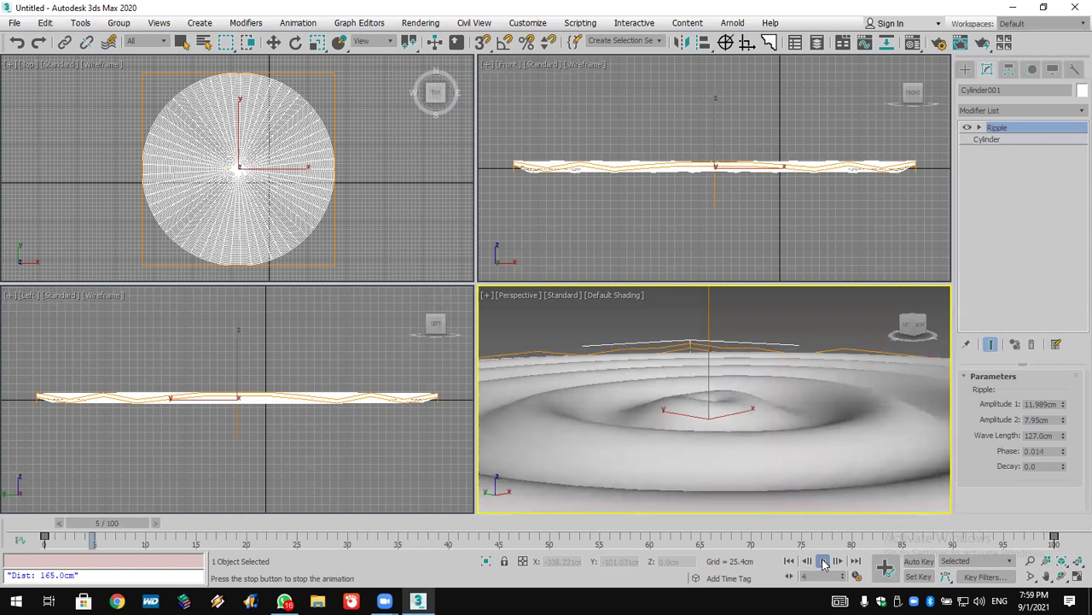
Step: Reset the scene without saving the animated ripple cylinder and confirm the reset
{"action": "left_click", "coordinate": [14, 23]}
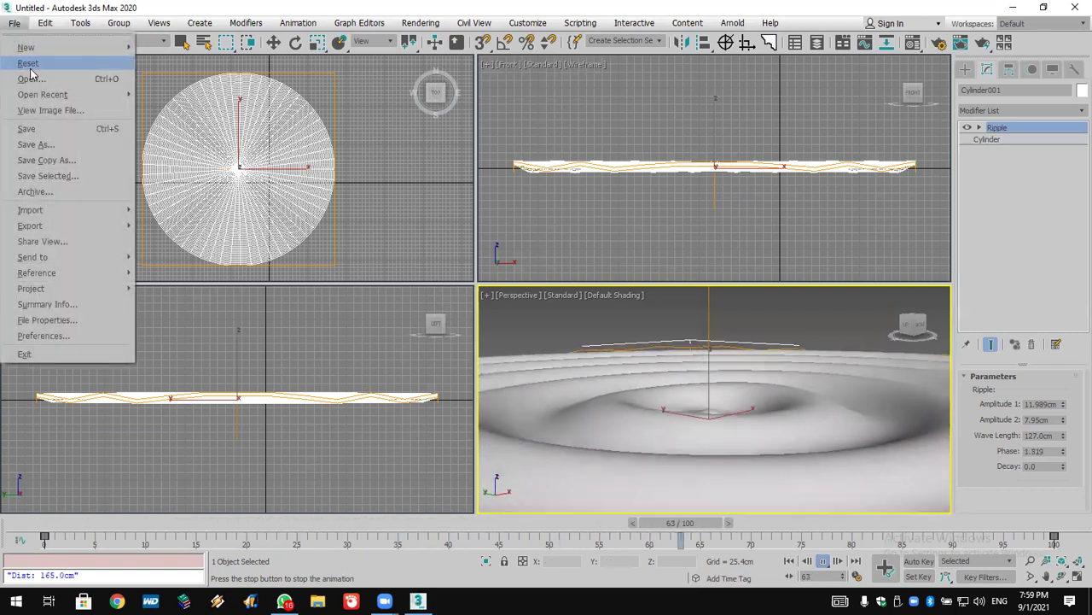
{"action": "left_click", "coordinate": [26, 62]}
{"action": "left_click", "coordinate": [538, 327]}
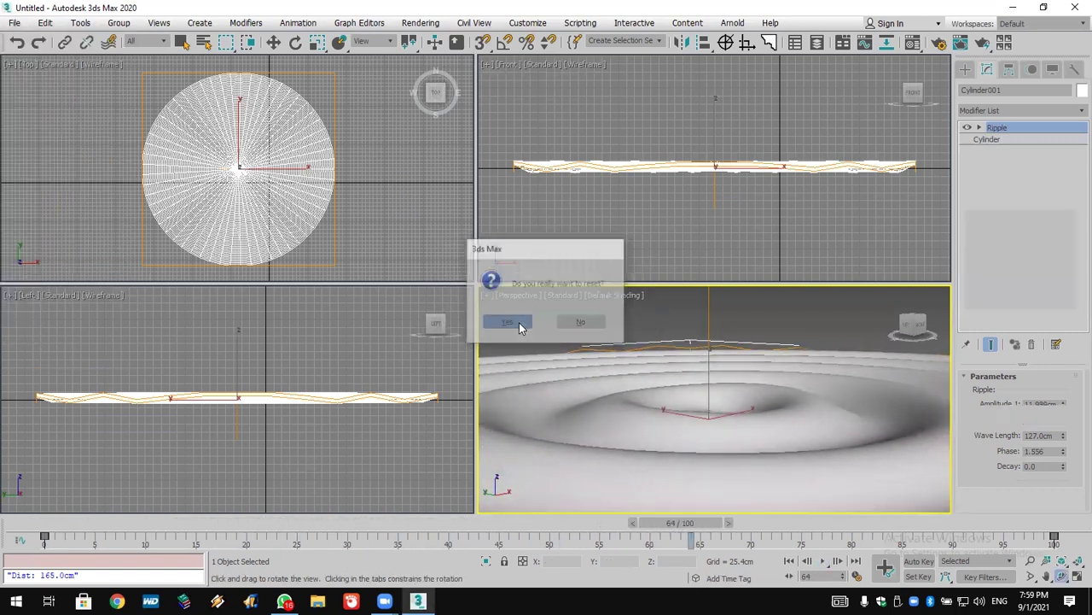
{"action": "left_click", "coordinate": [519, 323]}
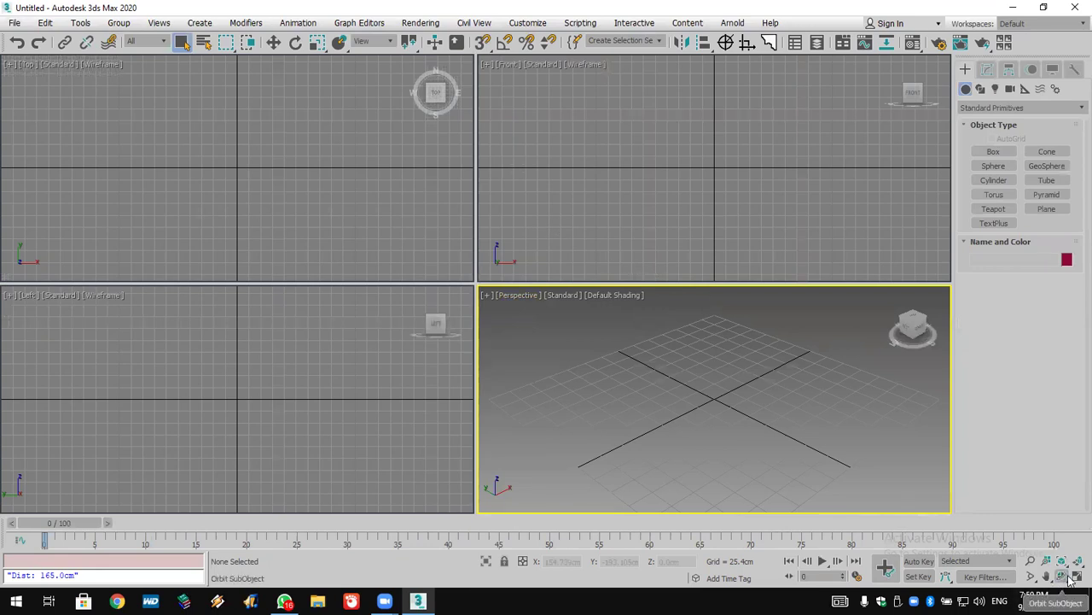
Step: Create a plane about 675 cm long and 916 cm wide in the Top view and color it pale sand yellow
{"action": "left_click", "coordinate": [1047, 209]}
{"action": "left_click_drag", "start_coordinate": [52, 83], "coordinate": [705, 415]}
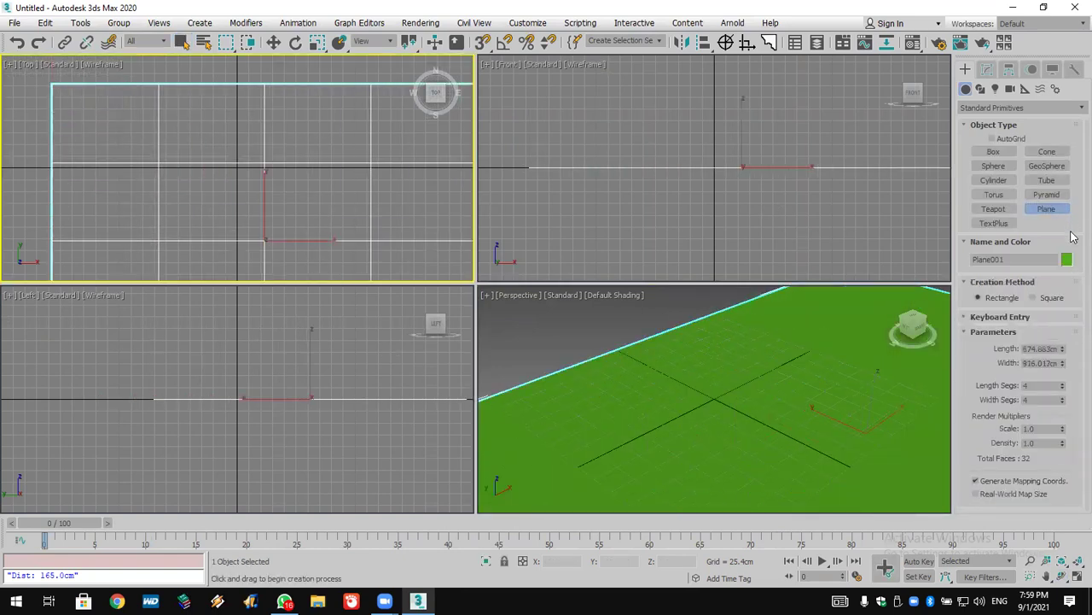
{"action": "left_click", "coordinate": [1067, 259]}
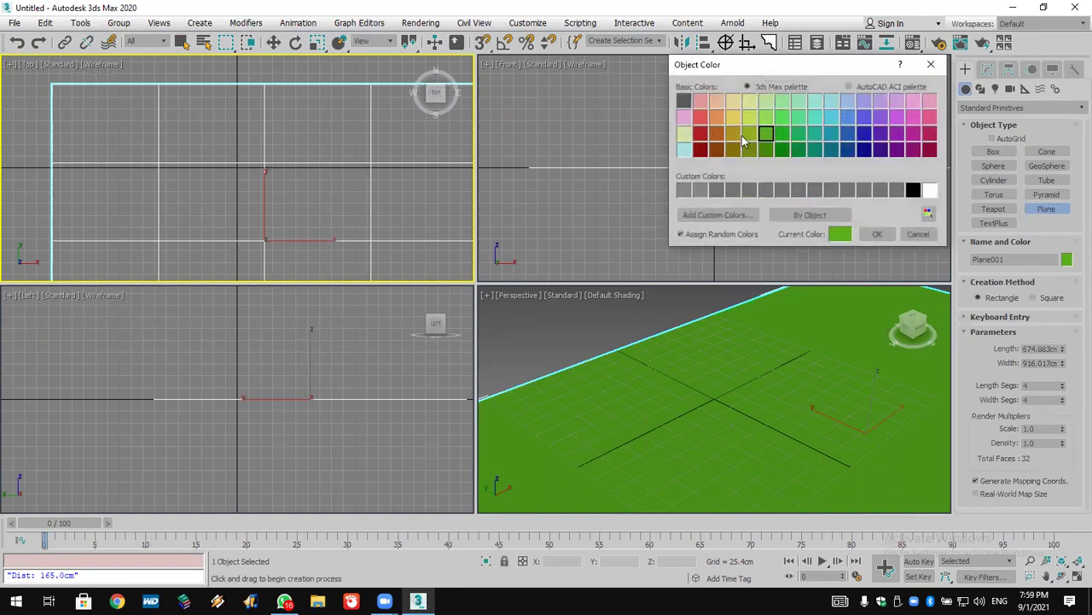
{"action": "left_click", "coordinate": [733, 101]}
{"action": "left_click", "coordinate": [877, 234]}
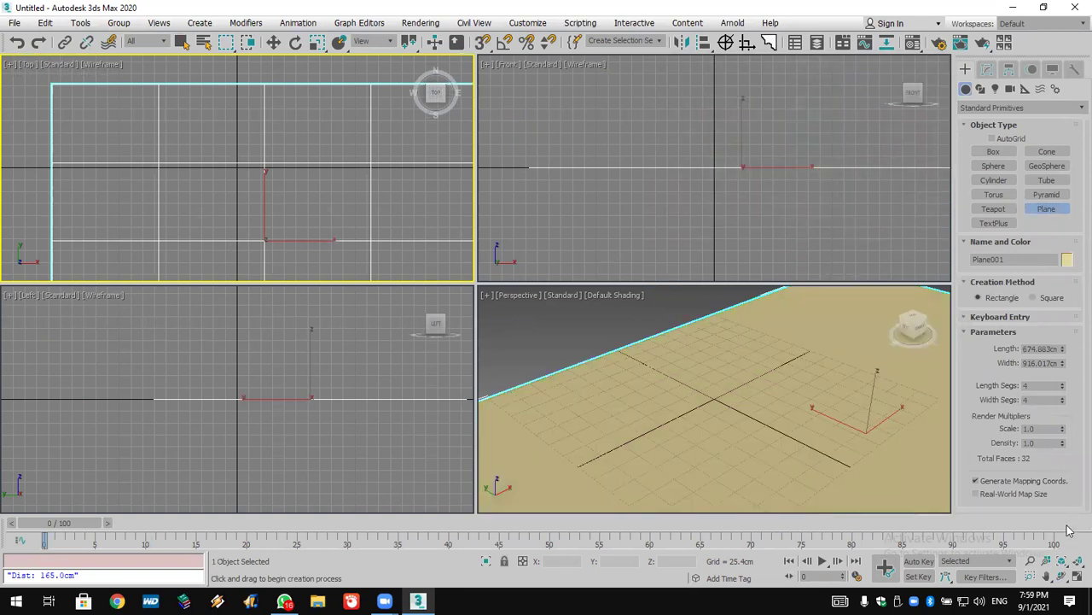
Step: Enlarge the plane to 1419.076 cm length and 1374.026 cm width, with 127 length segments and 116 width segments
{"action": "left_click", "coordinate": [1063, 579]}
{"action": "left_click_drag", "start_coordinate": [805, 456], "coordinate": [688, 497]}
{"action": "left_click_drag", "start_coordinate": [721, 420], "coordinate": [743, 444]}
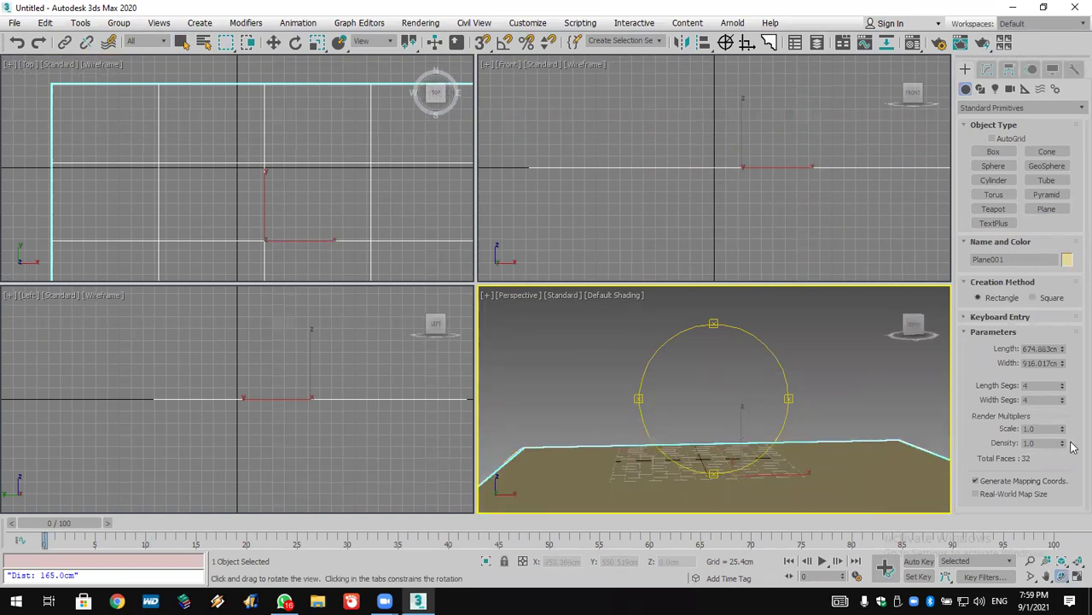
{"action": "left_click_drag", "start_coordinate": [1063, 385], "coordinate": [1067, 328]}
{"action": "left_click_drag", "start_coordinate": [772, 442], "coordinate": [685, 441]}
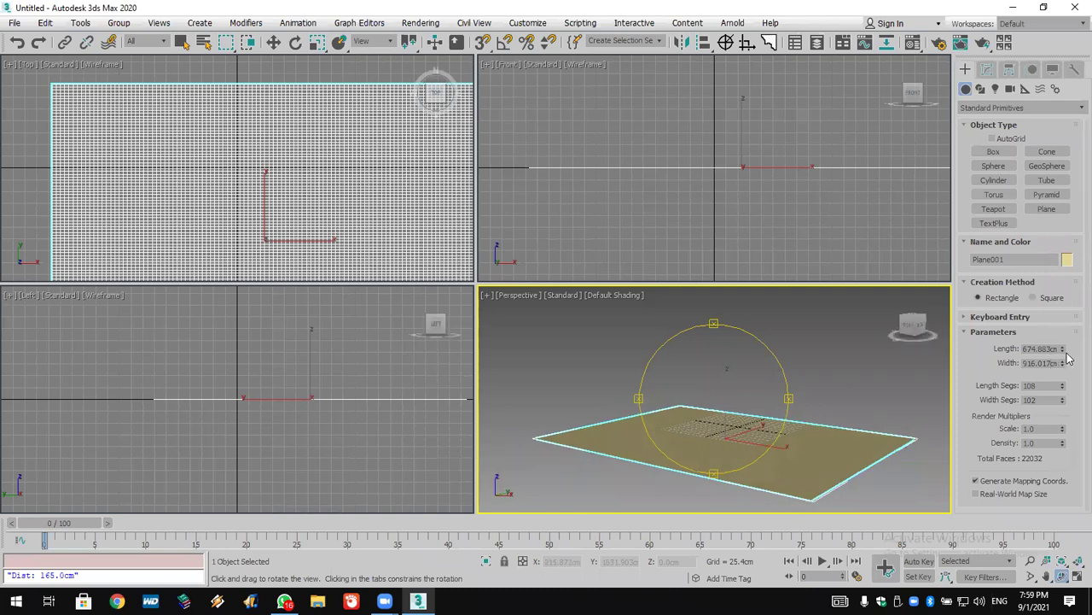
{"action": "left_click_drag", "start_coordinate": [1063, 350], "coordinate": [722, 484]}
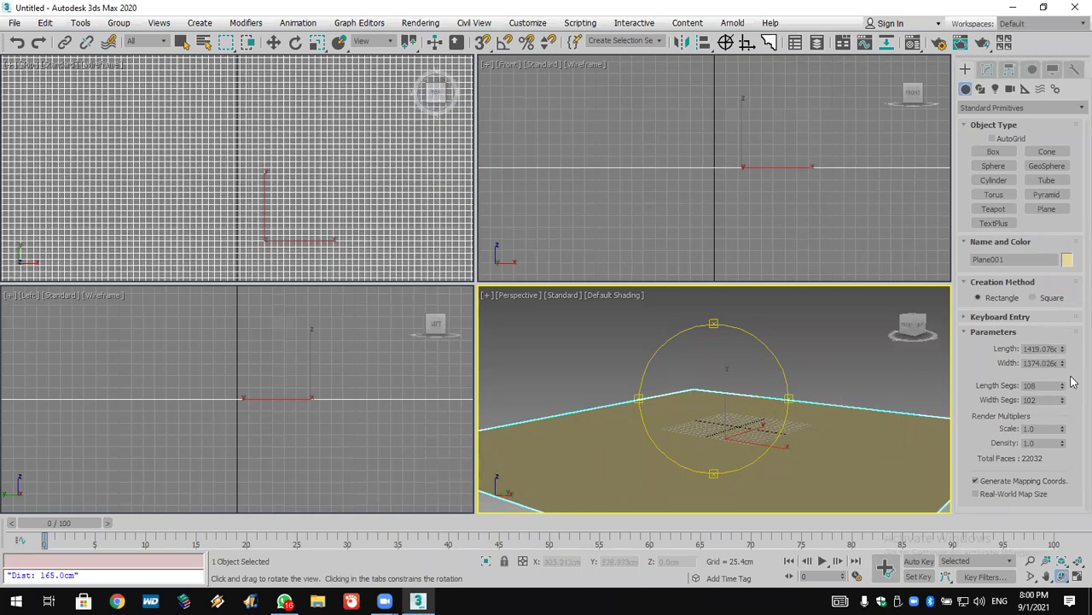
{"action": "mouse_move", "coordinate": [1063, 386]}
{"action": "left_mouse_down"}
{"action": "mouse_move", "coordinate": [1063, 365]}
{"action": "mouse_move", "coordinate": [1063, 391]}
{"action": "mouse_move", "coordinate": [1064, 380]}
{"action": "left_mouse_up"}
{"action": "left_click_drag", "start_coordinate": [782, 429], "coordinate": [820, 417]}
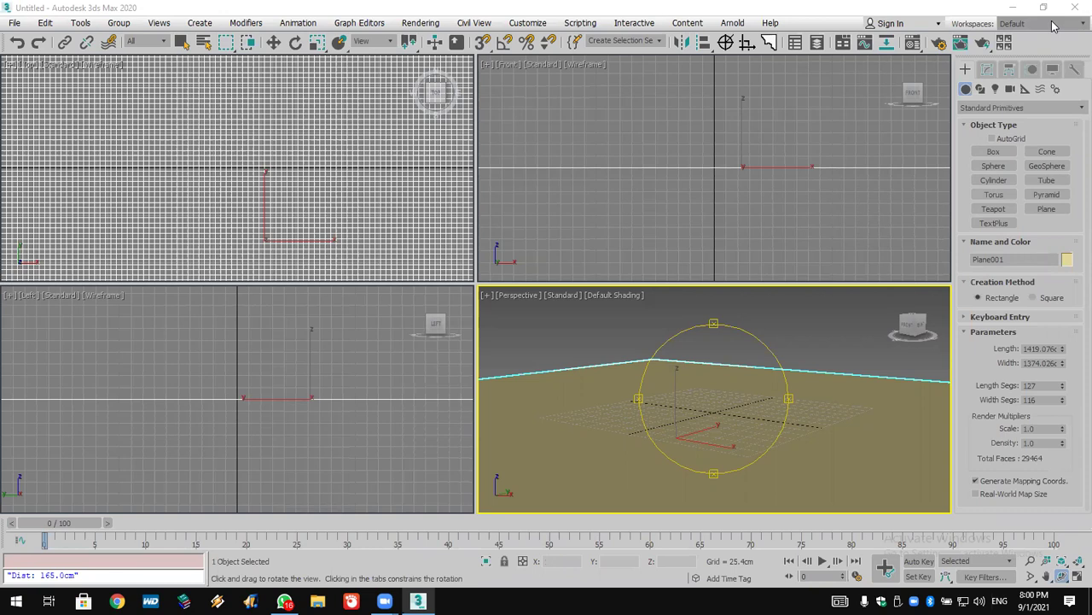
Step: Apply a Noise modifier to the plane and set its Scale to 5
{"action": "left_click", "coordinate": [987, 69]}
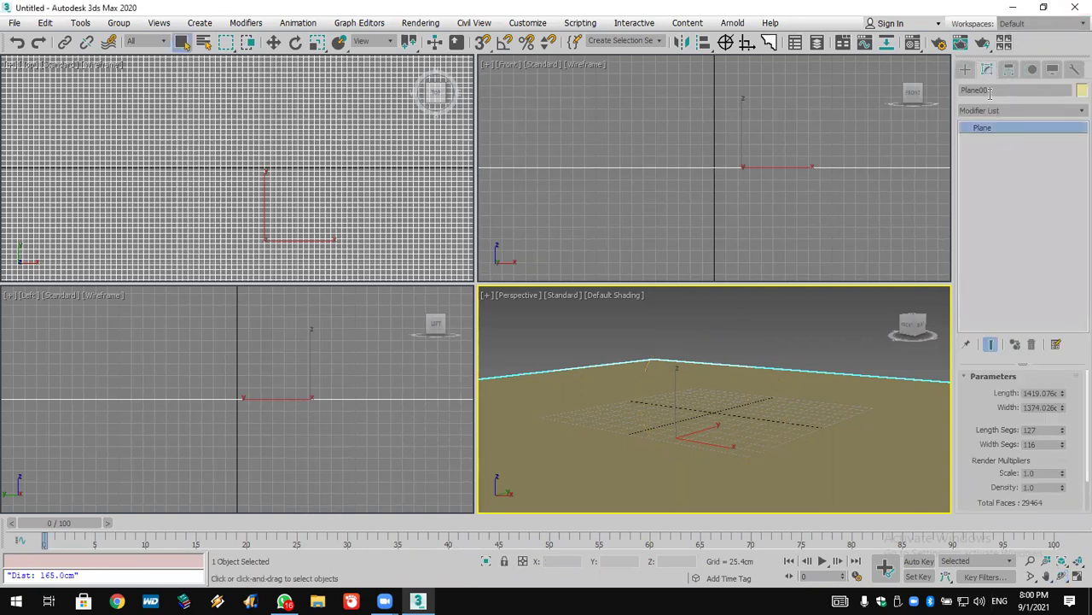
{"action": "left_click", "coordinate": [988, 116]}
{"action": "key", "text": "n"}
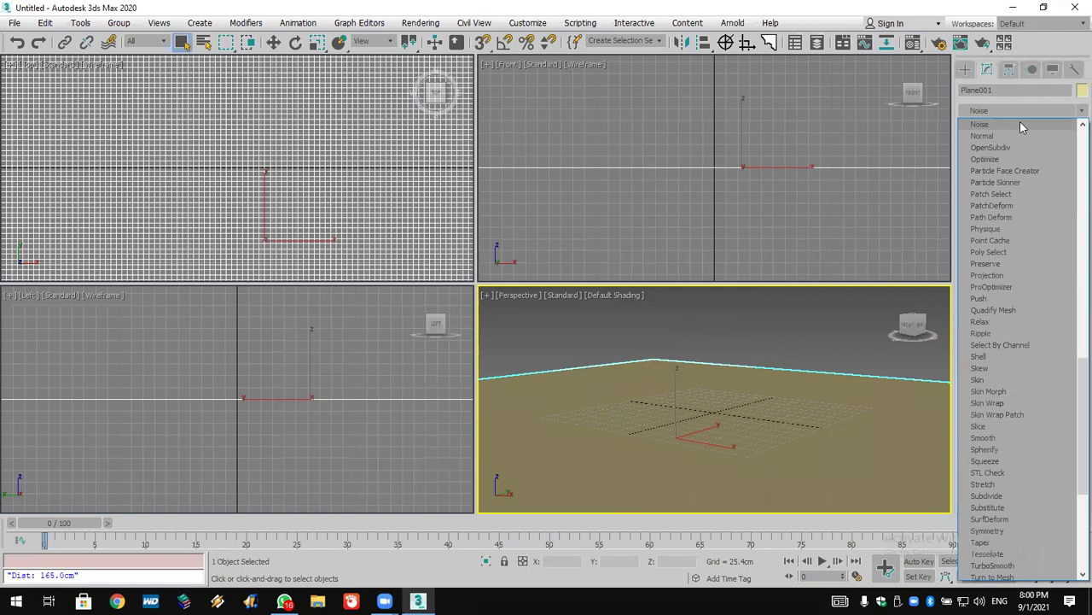
{"action": "left_click", "coordinate": [1019, 124]}
{"action": "left_click", "coordinate": [1046, 415]}
{"action": "type", "text": "1"}
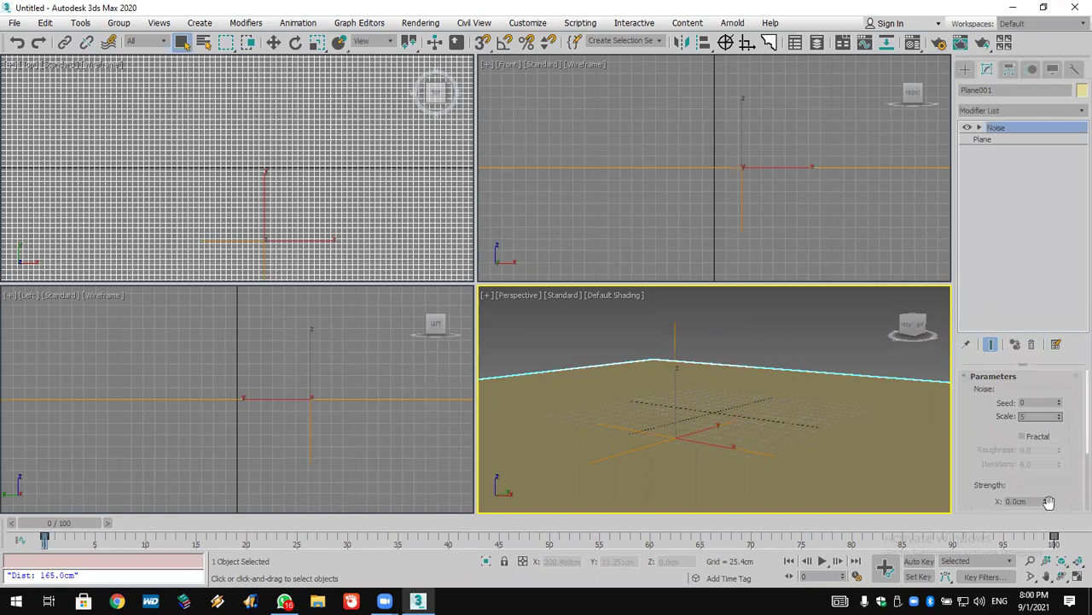
Step: Set the Noise modifier's Z Strength to 8.865 cm to roughen the plane into sandy ground
{"action": "scroll", "coordinate": [1024, 425], "scroll_direction": "down", "scroll_amount": 3}
{"action": "left_click_drag", "start_coordinate": [1045, 422], "coordinate": [1040, 189]}
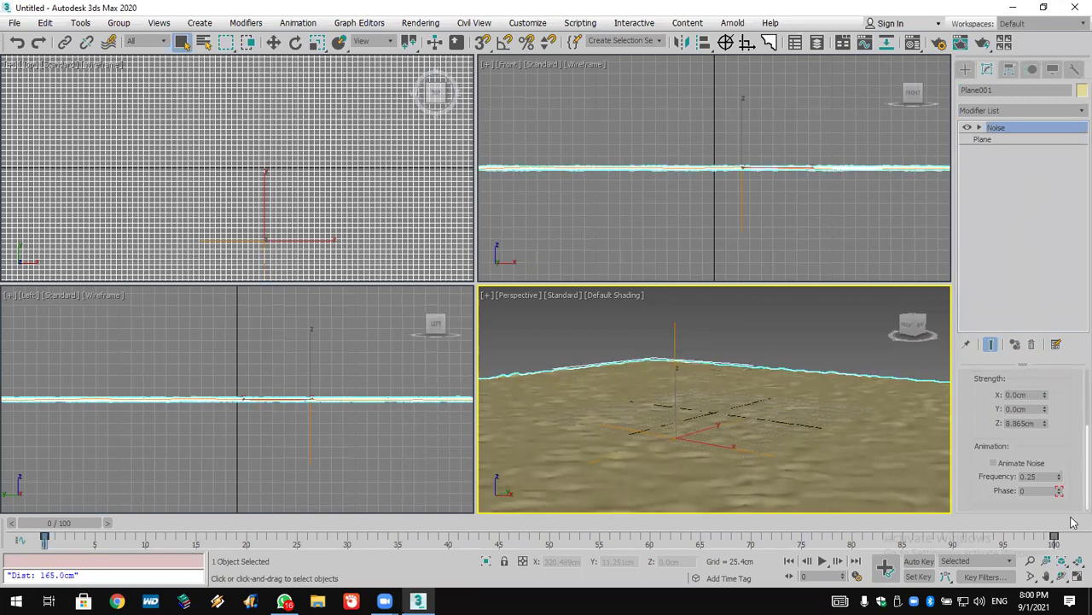
{"action": "left_click", "coordinate": [1062, 576]}
{"action": "left_click_drag", "start_coordinate": [737, 411], "coordinate": [734, 366]}
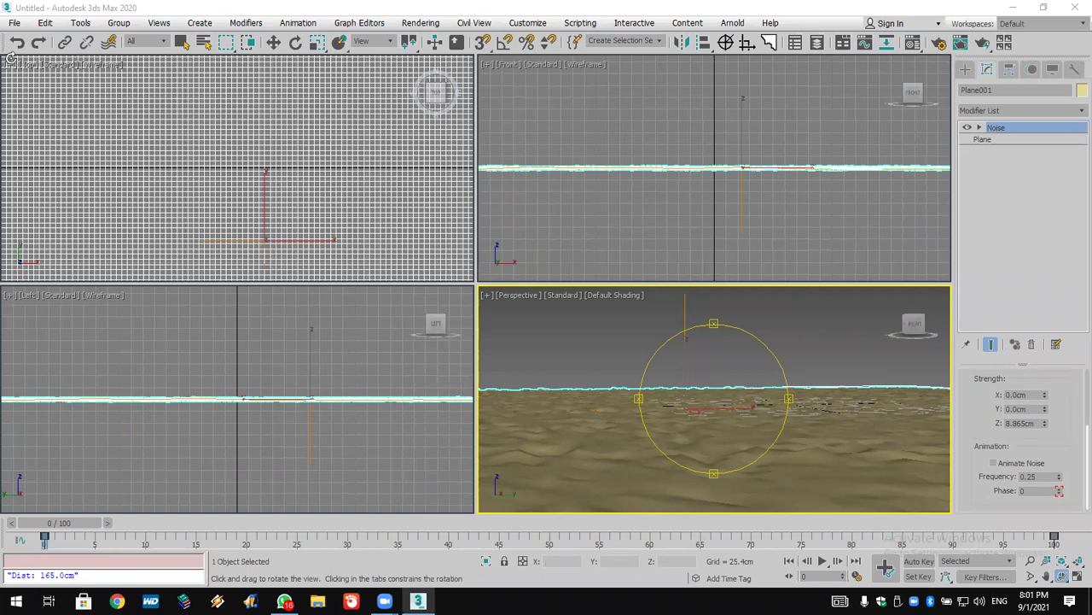
Step: Reset the scene without saving the noise plane and confirm the reset
{"action": "left_click", "coordinate": [19, 23]}
{"action": "left_click", "coordinate": [28, 62]}
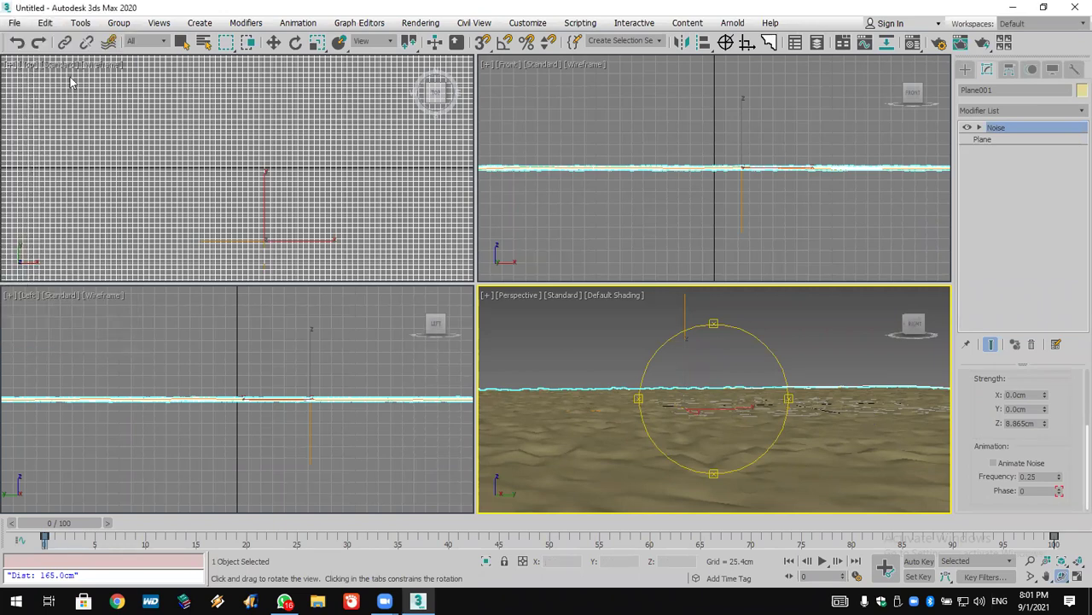
{"action": "left_click", "coordinate": [556, 322]}
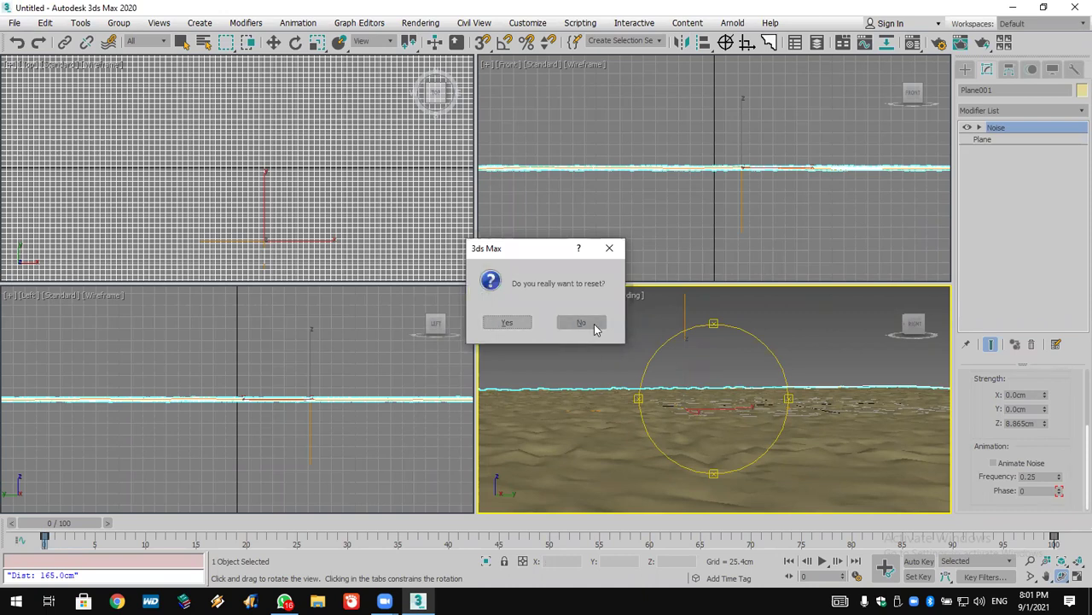
{"action": "left_click", "coordinate": [504, 325]}
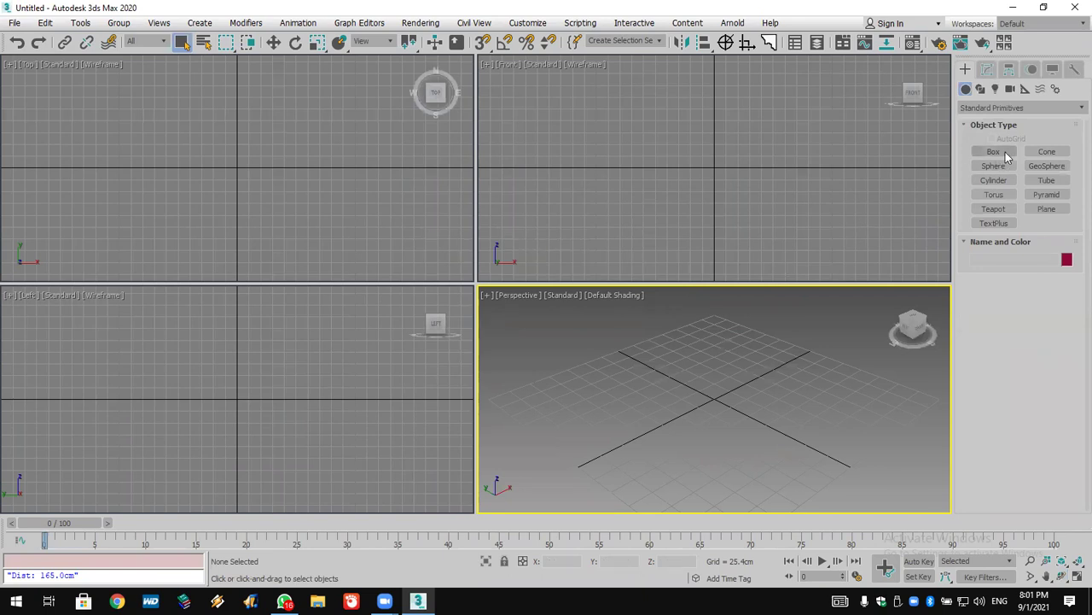
Step: Create a plane about 317.6 cm by 308.8 cm in the Front view with 22 length segments and 38 width segments
{"action": "left_click", "coordinate": [1042, 210]}
{"action": "left_click_drag", "start_coordinate": [629, 74], "coordinate": [777, 221]}
{"action": "left_click_drag", "start_coordinate": [1062, 385], "coordinate": [1064, 328]}
{"action": "scroll", "coordinate": [743, 431], "scroll_direction": "down", "scroll_amount": 5}
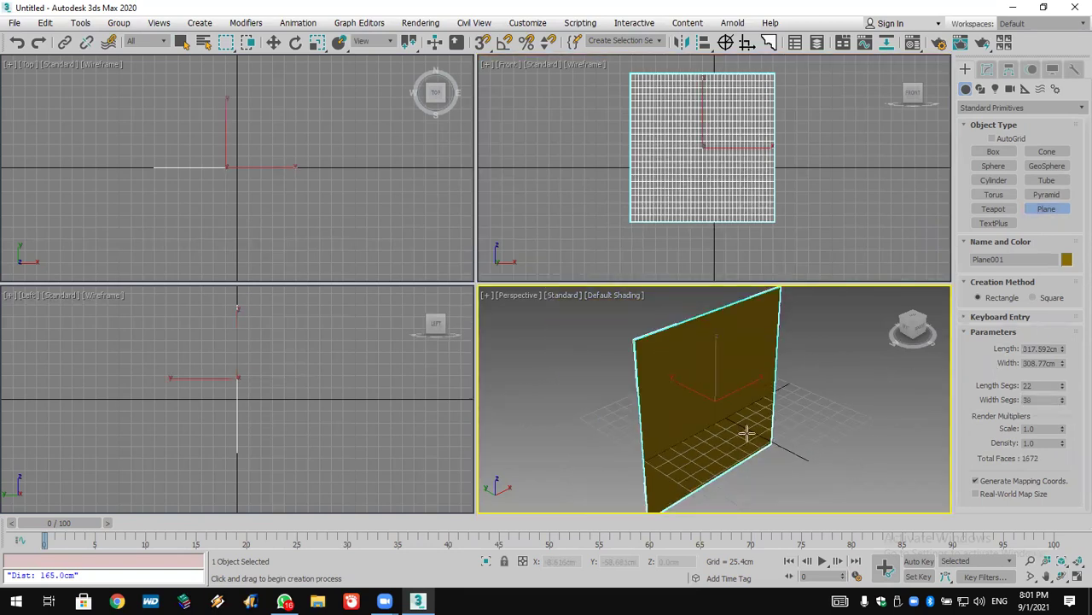
Step: Apply a Wave modifier to the plane with Amplitude 1 of 5.461 cm, Amplitude 2 of 6.985 cm and Wave Length of 39.37 cm
{"action": "left_click", "coordinate": [987, 69]}
{"action": "left_click", "coordinate": [998, 110]}
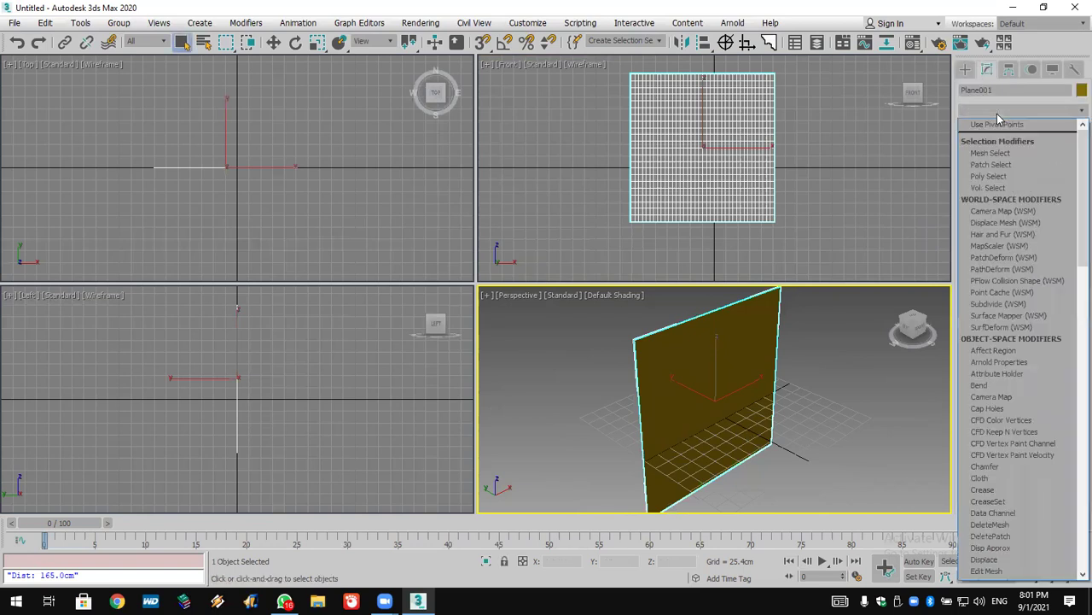
{"action": "key", "text": "w"}
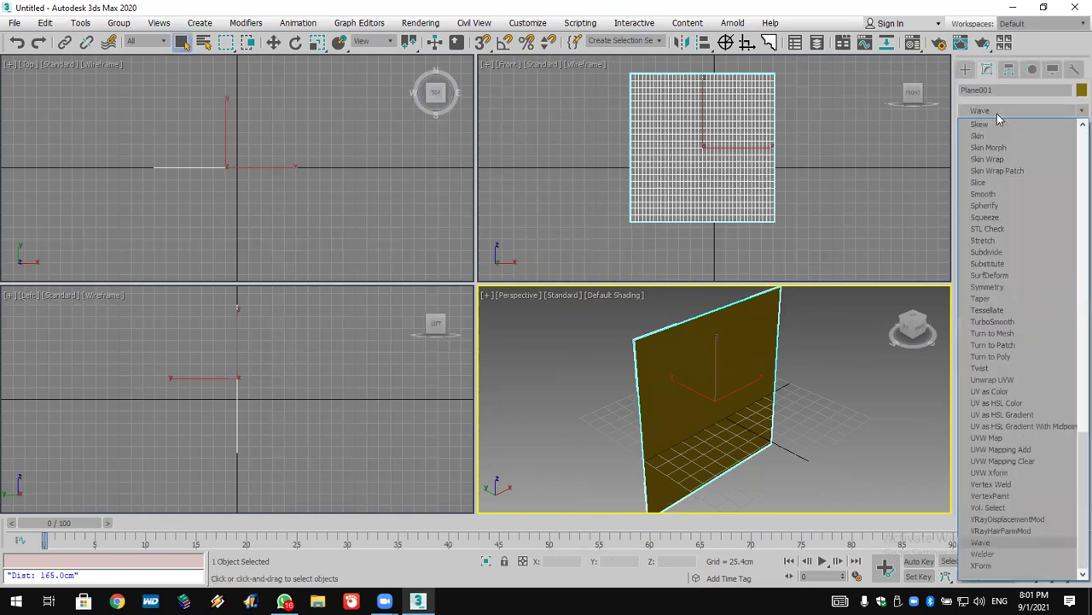
{"action": "left_click", "coordinate": [1006, 542]}
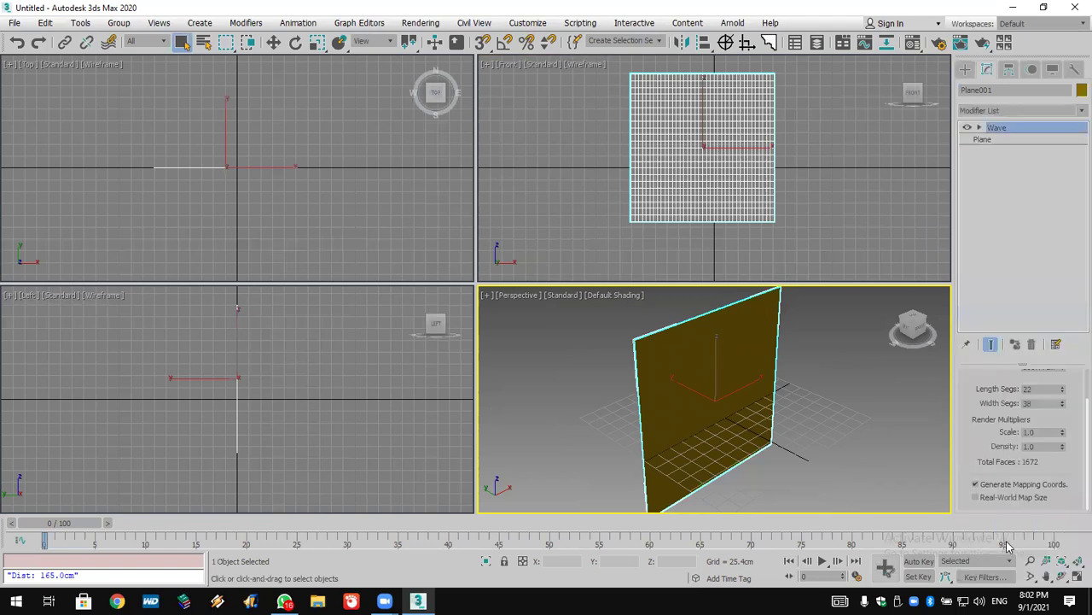
{"action": "left_click_drag", "start_coordinate": [1064, 396], "coordinate": [1074, 341]}
{"action": "left_click_drag", "start_coordinate": [1064, 424], "coordinate": [1067, 338]}
{"action": "left_click_drag", "start_coordinate": [1063, 436], "coordinate": [1067, 497]}
Step: Rotate the plane in the Front view and set its Y rotation to 90 degrees so the waves run vertically
{"action": "key", "text": "e"}
{"action": "left_click", "coordinate": [771, 146]}
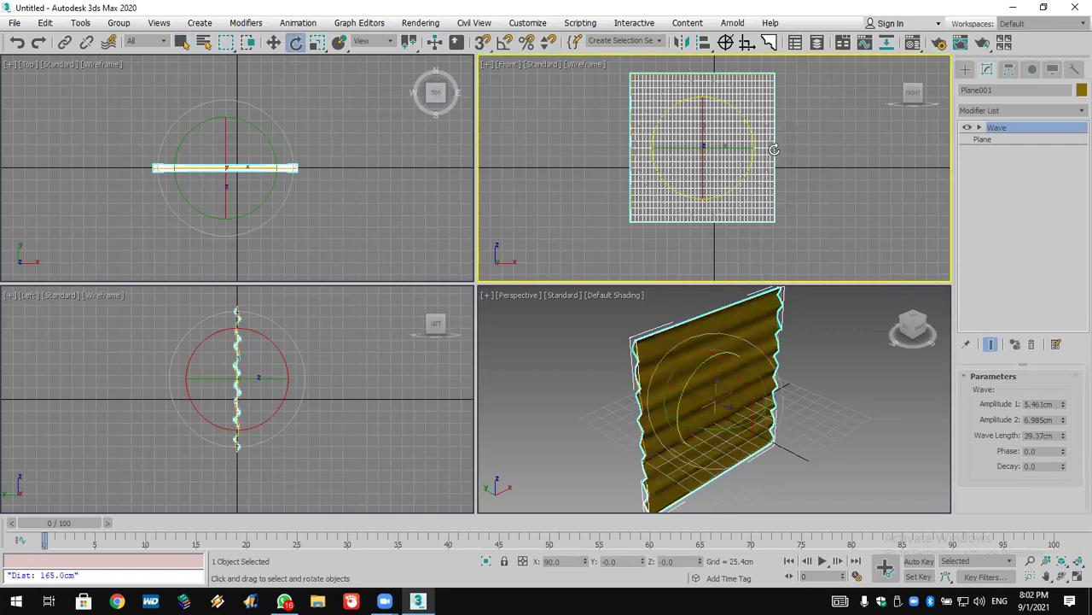
{"action": "left_click_drag", "start_coordinate": [751, 128], "coordinate": [798, 239]}
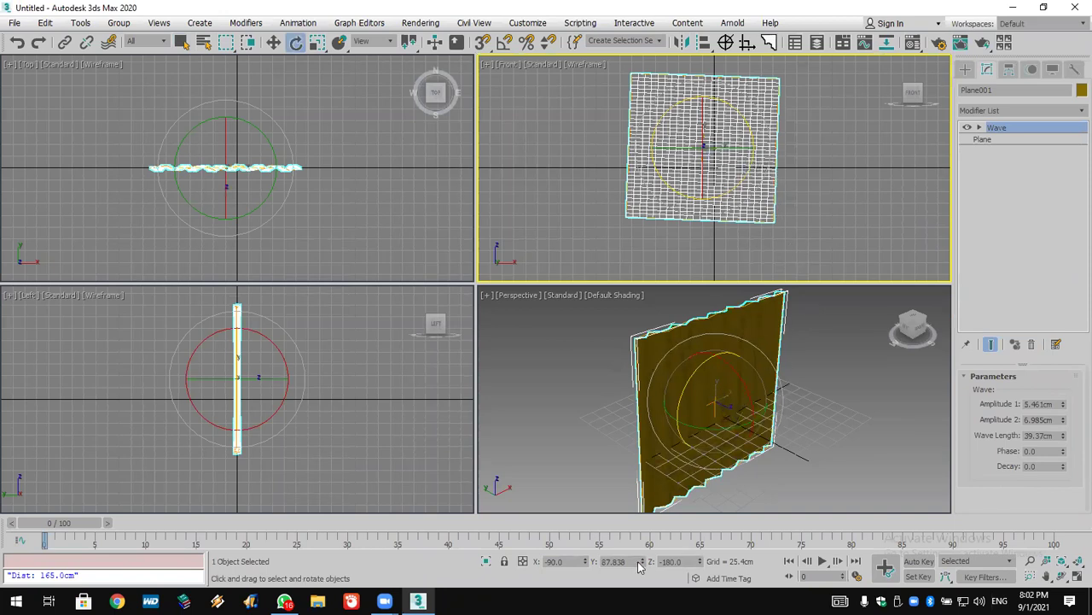
{"action": "left_click_drag", "start_coordinate": [631, 560], "coordinate": [482, 557]}
{"action": "type", "text": "90"}
{"action": "key", "text": "Return"}
{"action": "right_click", "coordinate": [537, 416]}
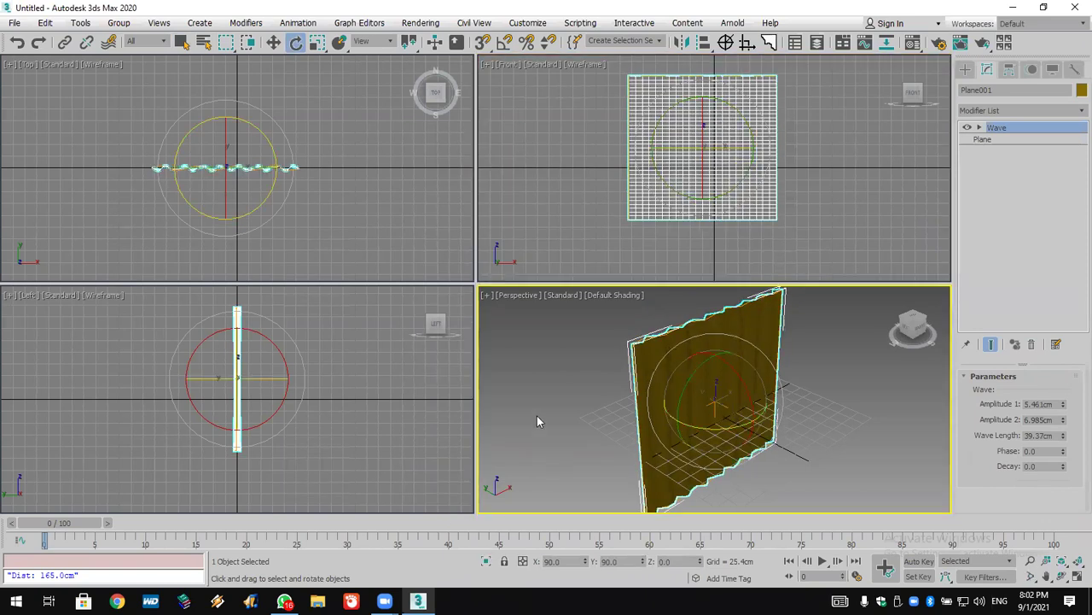
Step: Show the scene statistics in the Perspective view and set the Wave modifier's Wave Length to 40.945 cm and Phase to 1.7
{"action": "key", "text": "7"}
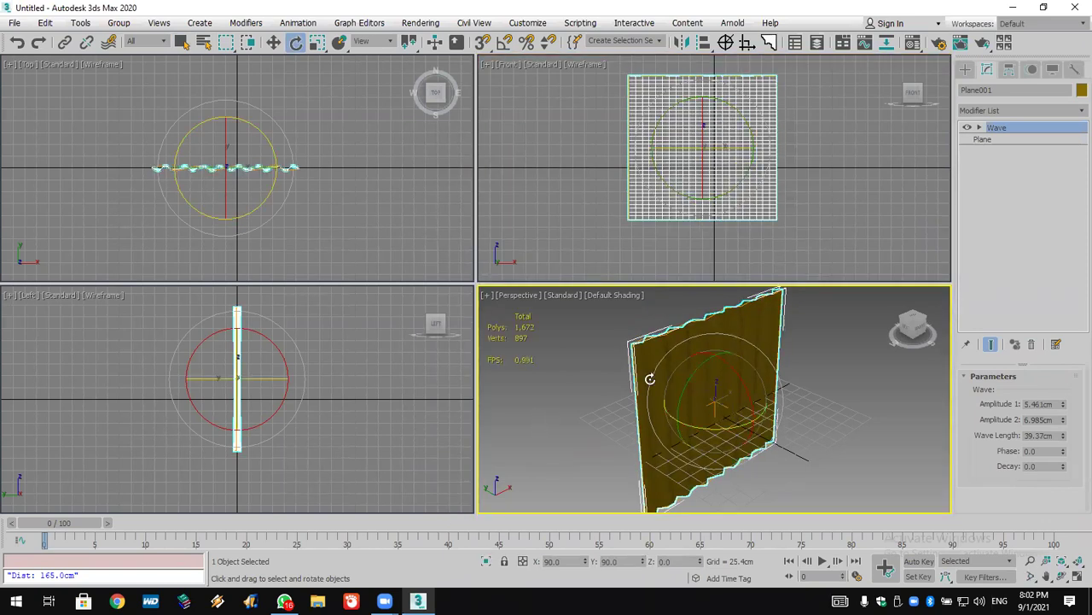
{"action": "scroll", "coordinate": [650, 378], "scroll_direction": "up", "scroll_amount": 4}
{"action": "scroll", "coordinate": [651, 382], "scroll_direction": "down", "scroll_amount": 4}
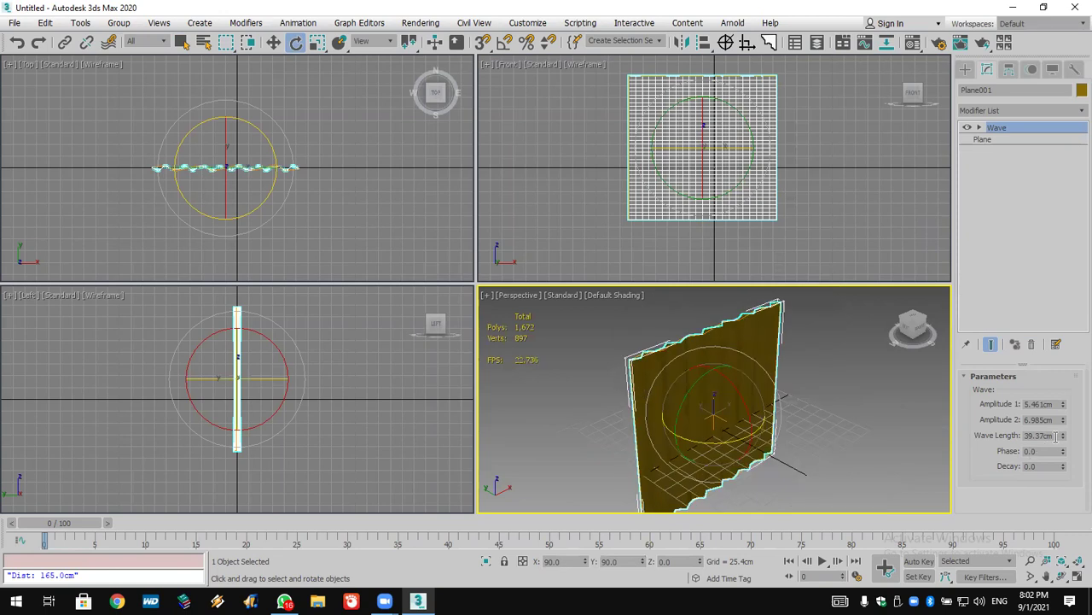
{"action": "mouse_move", "coordinate": [1065, 453]}
{"action": "left_mouse_down"}
{"action": "mouse_move", "coordinate": [1072, 440]}
{"action": "mouse_move", "coordinate": [1060, 450]}
{"action": "left_mouse_up"}
{"action": "left_click_drag", "start_coordinate": [1059, 451], "coordinate": [1059, 433]}
{"action": "left_click", "coordinate": [1060, 578]}
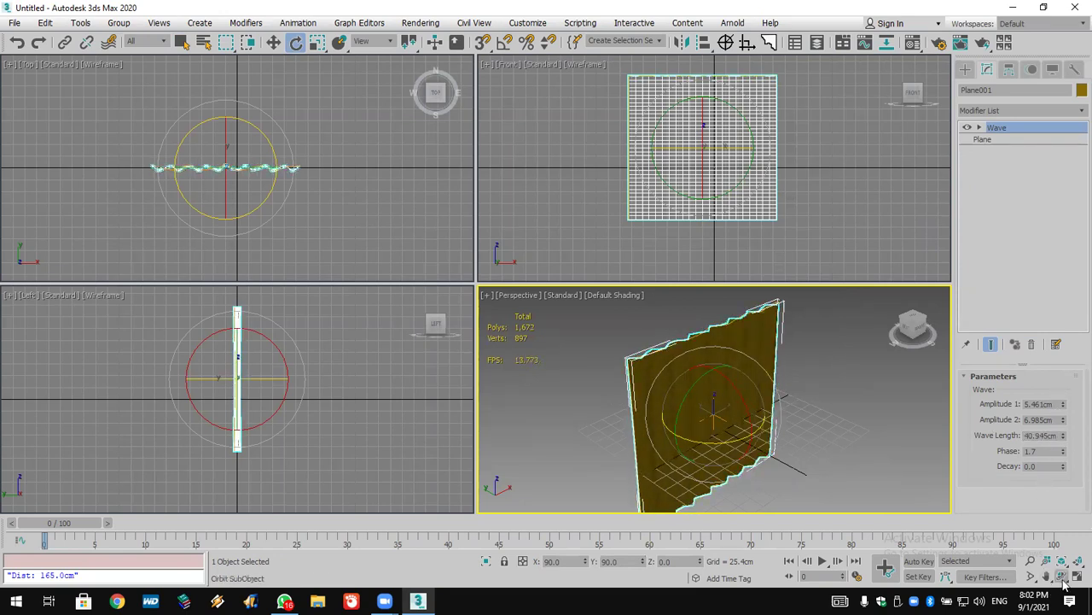
{"action": "left_click_drag", "start_coordinate": [705, 405], "coordinate": [764, 385]}
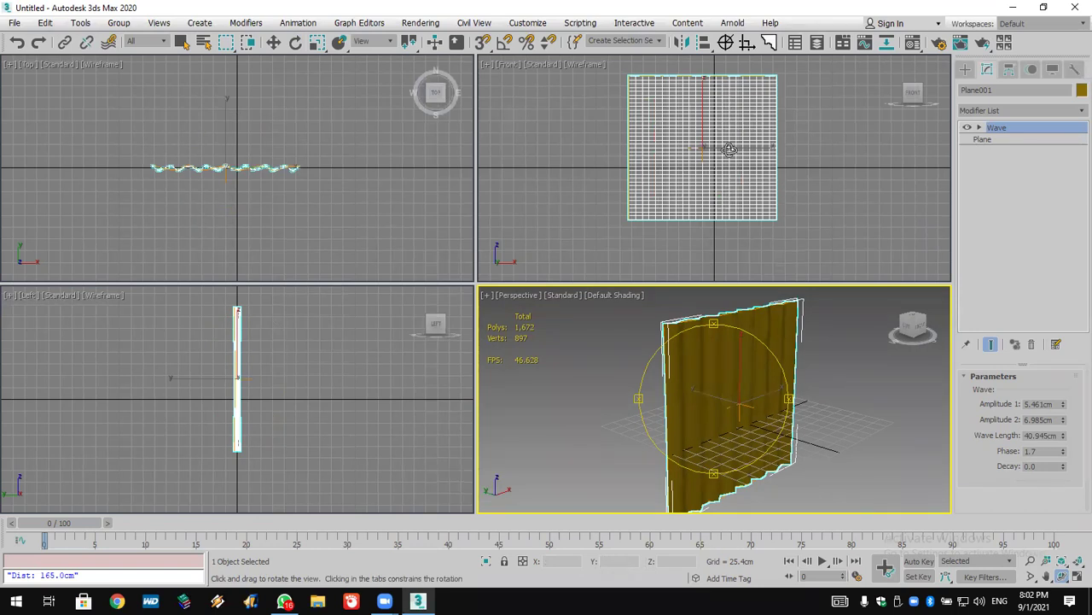
Step: Add an FFD 4x4x4 modifier above the Wave modifier and expand its sub-object levels
{"action": "left_click", "coordinate": [1054, 111]}
{"action": "key", "text": "f"}
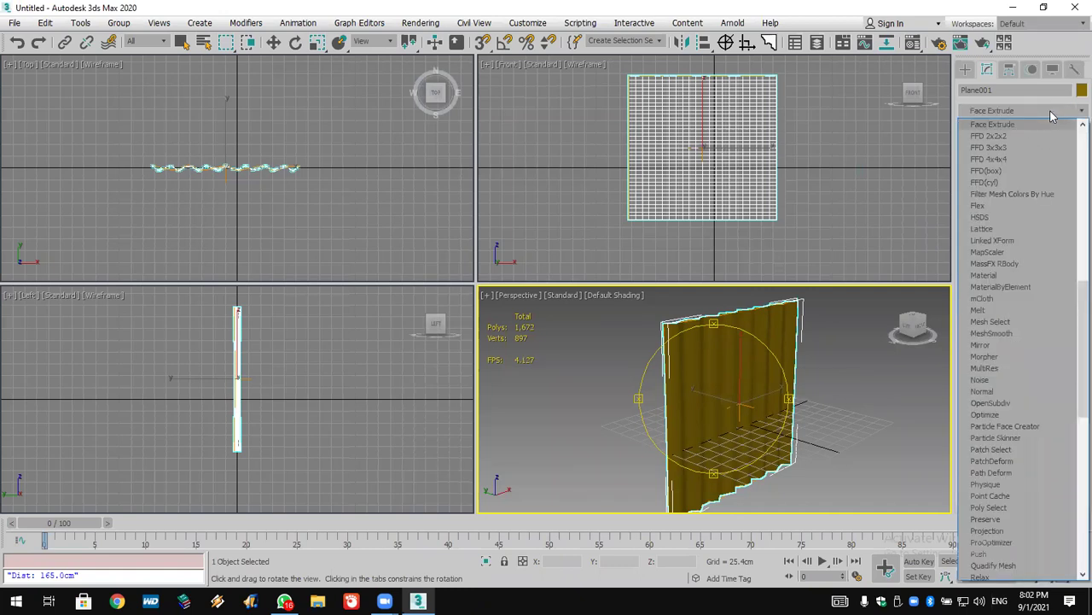
{"action": "left_click", "coordinate": [1011, 159]}
{"action": "left_click", "coordinate": [979, 127]}
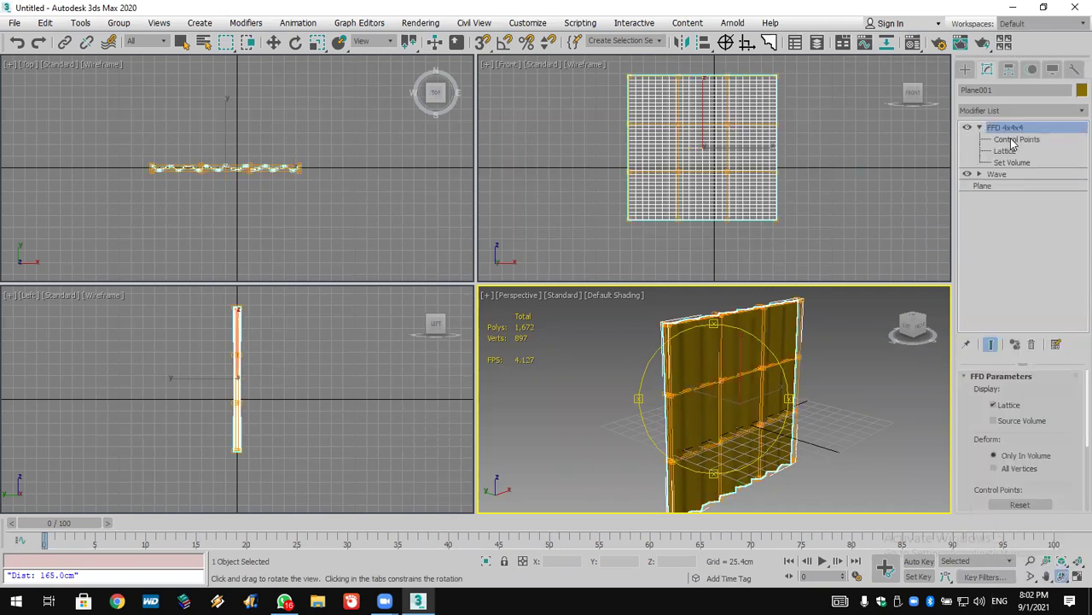
Step: Nudge the FFD lattice's second-lowest row of control points slightly down and scale it inward to pinch the curtain
{"action": "left_click", "coordinate": [1016, 139]}
{"action": "left_click", "coordinate": [513, 179]}
{"action": "key", "text": "e"}
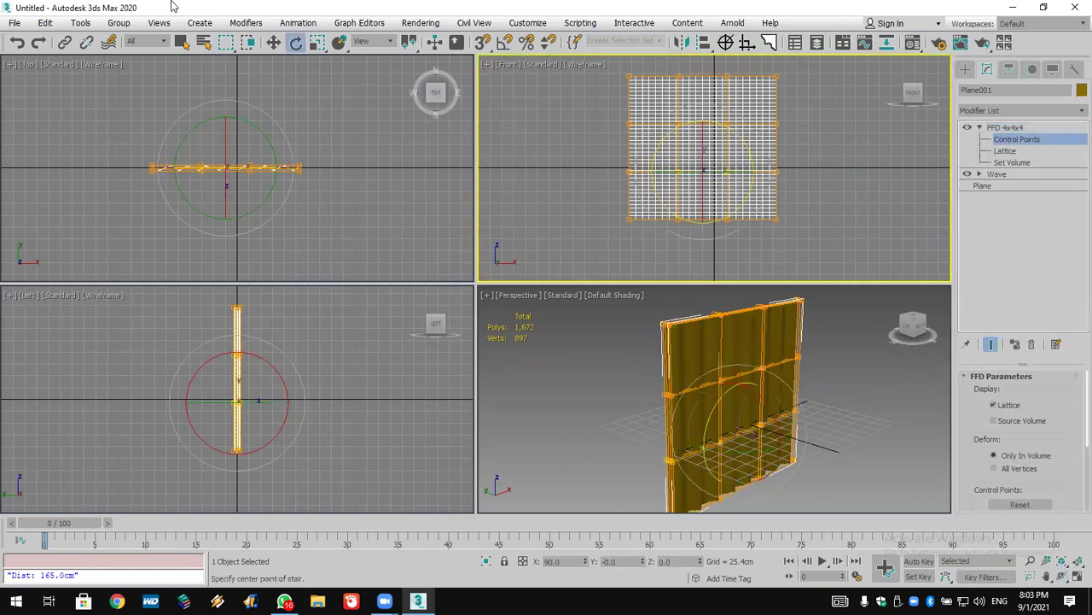
{"action": "left_click", "coordinate": [273, 43]}
{"action": "left_click_drag", "start_coordinate": [717, 149], "coordinate": [792, 172]}
{"action": "left_click", "coordinate": [316, 43]}
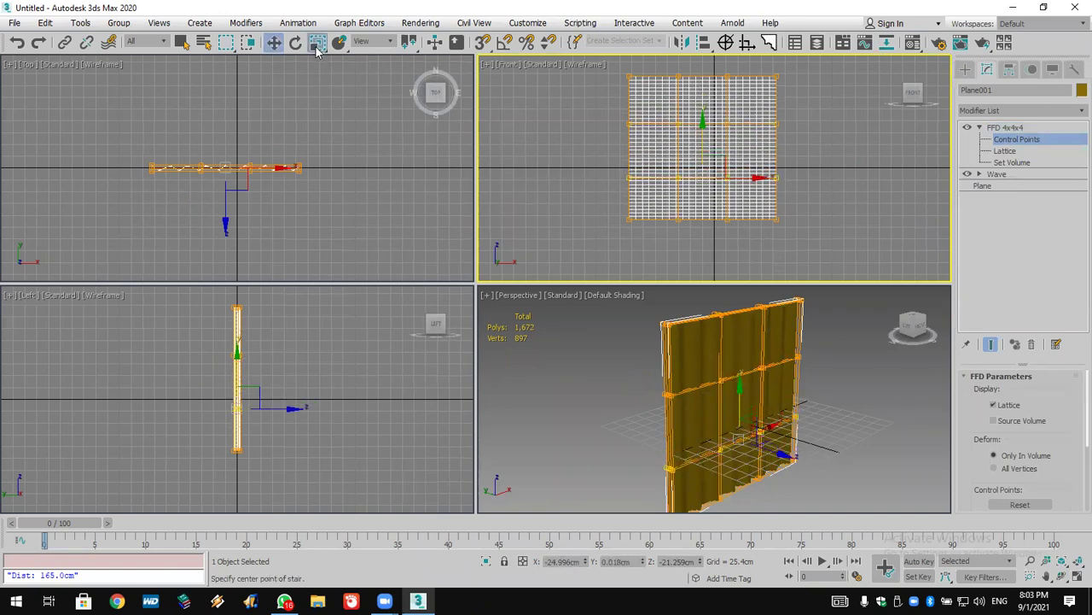
{"action": "left_click_drag", "start_coordinate": [711, 171], "coordinate": [764, 175]}
Step: Scale the lowest row of FFD control points inward to narrow the curtain's bottom edge
{"action": "left_click_drag", "start_coordinate": [834, 221], "coordinate": [611, 247]}
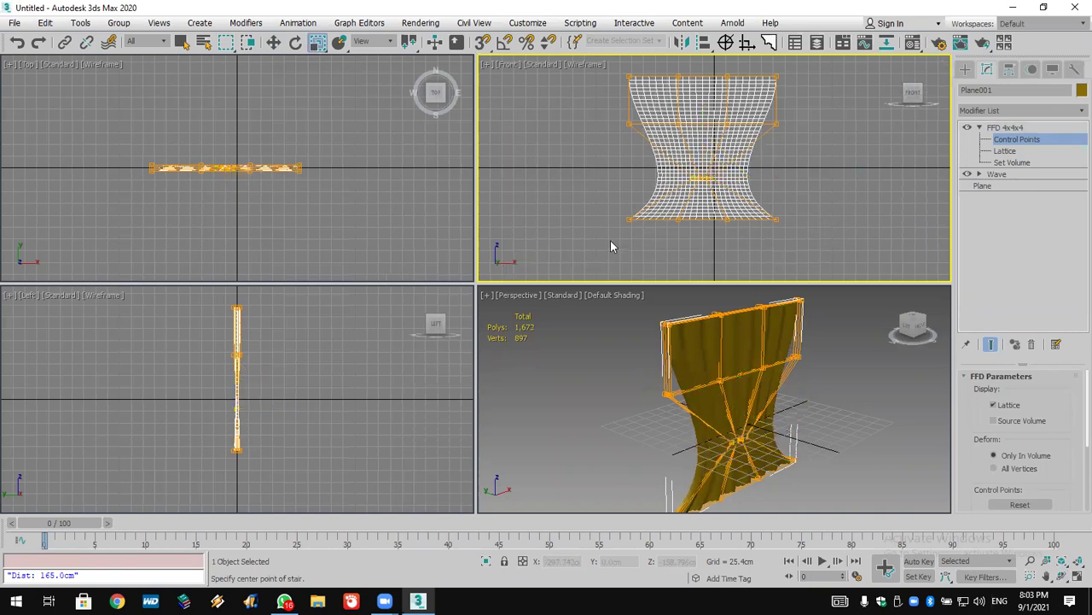
{"action": "left_click_drag", "start_coordinate": [811, 220], "coordinate": [600, 250]}
{"action": "left_click_drag", "start_coordinate": [705, 220], "coordinate": [762, 374]}
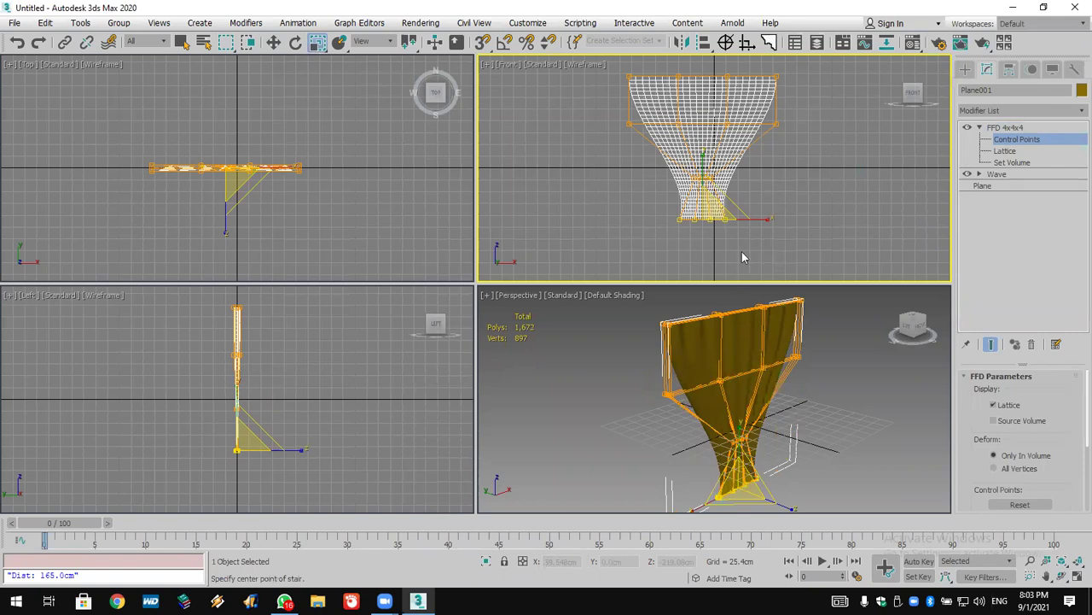
Step: Scale the second-highest row of FFD control points inward to smooth the taper, and deselect the curtain
{"action": "left_click_drag", "start_coordinate": [611, 113], "coordinate": [799, 270]}
{"action": "left_click", "coordinate": [966, 68]}
{"action": "left_click", "coordinate": [823, 390]}
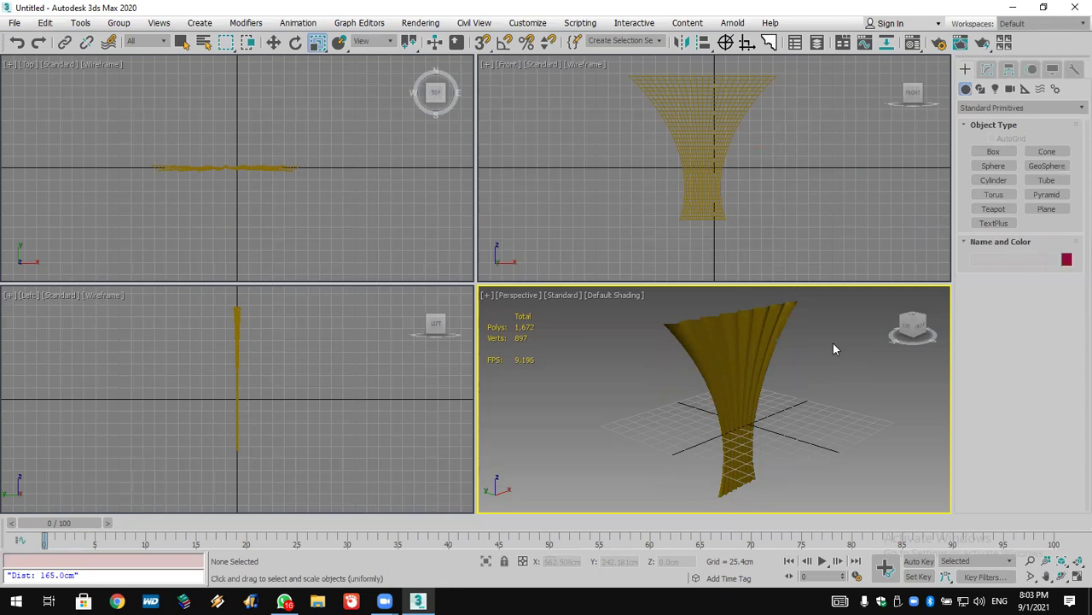
Step: Reset the scene without saving the curtain and confirm the reset
{"action": "left_click", "coordinate": [15, 22]}
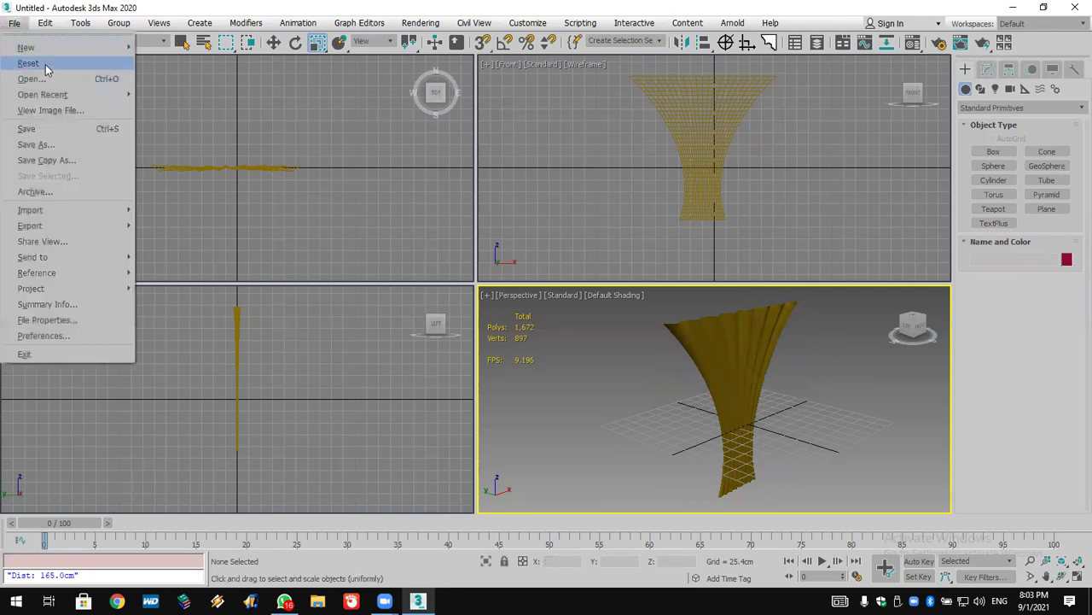
{"action": "left_click", "coordinate": [46, 64]}
{"action": "left_click", "coordinate": [550, 321]}
{"action": "left_click", "coordinate": [514, 323]}
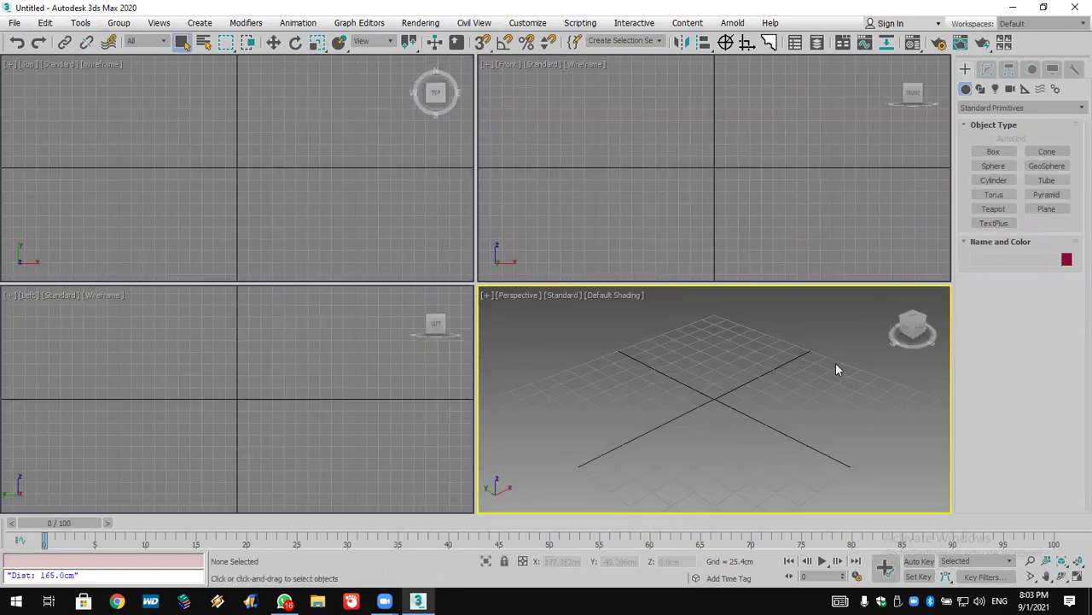
Step: Create a sphere with a radius of about 91.1 cm at the Perspective view's grid centre and apply a Melt modifier to it
{"action": "left_click", "coordinate": [993, 166]}
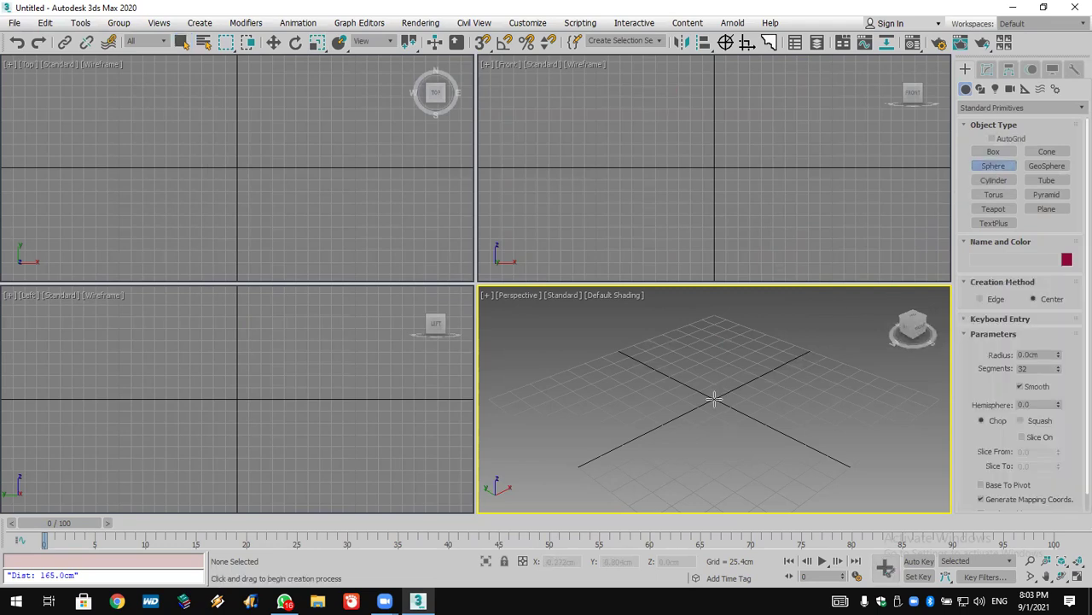
{"action": "left_click_drag", "start_coordinate": [711, 399], "coordinate": [723, 444]}
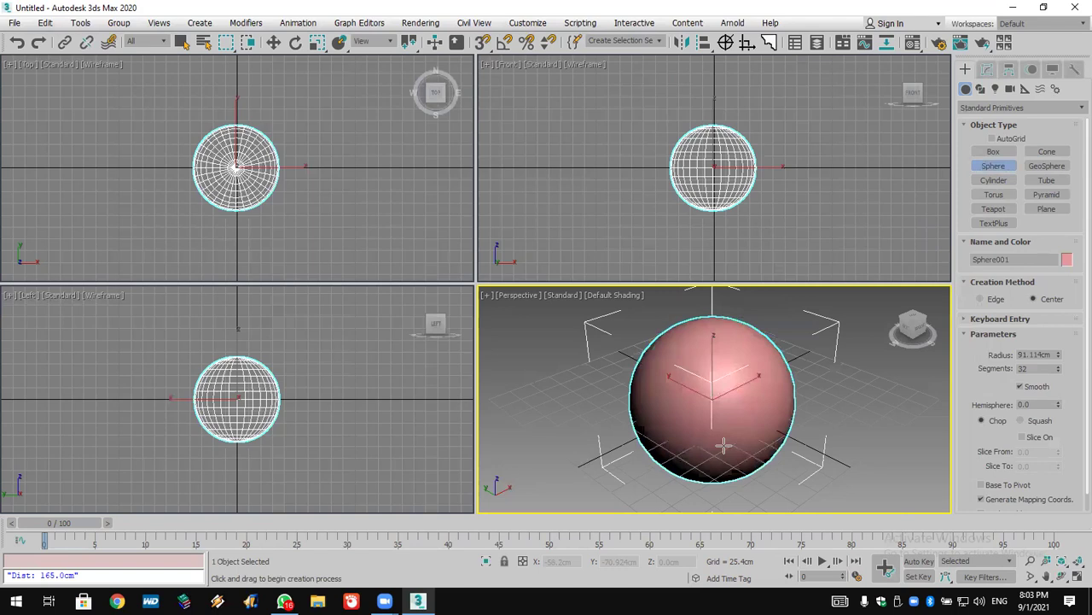
{"action": "left_click", "coordinate": [987, 69]}
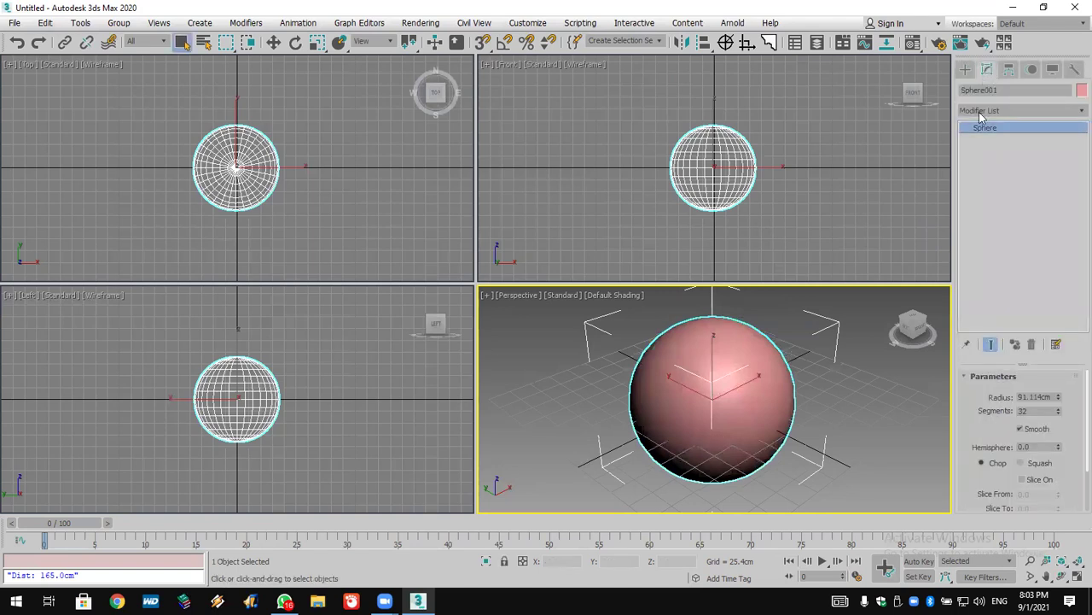
{"action": "left_click", "coordinate": [982, 110]}
{"action": "key", "text": "m"}
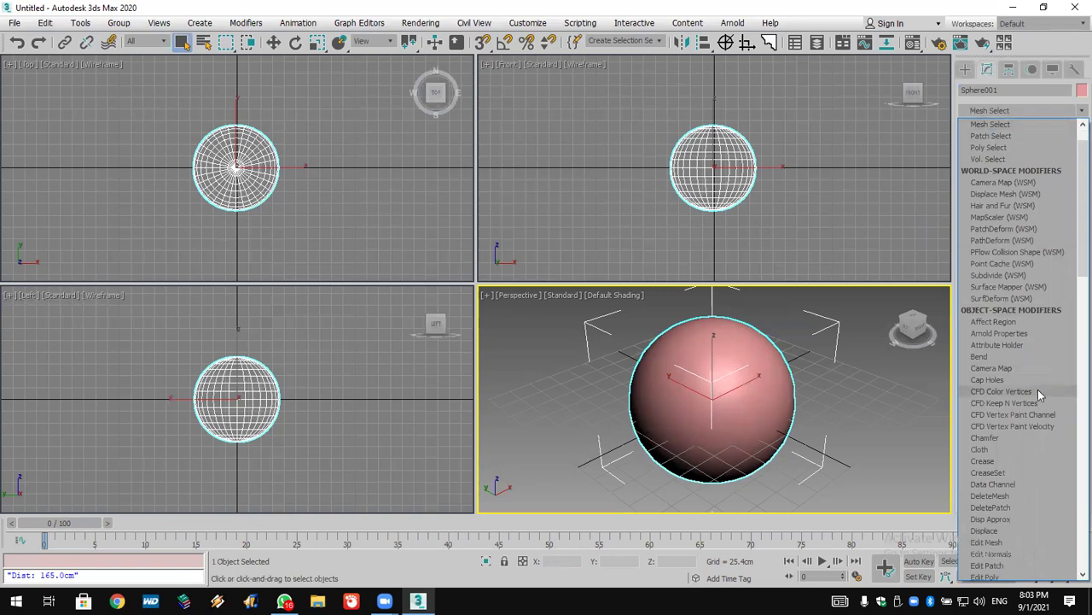
{"action": "key", "text": "m"}
{"action": "key", "text": "e"}
{"action": "key", "text": "l"}
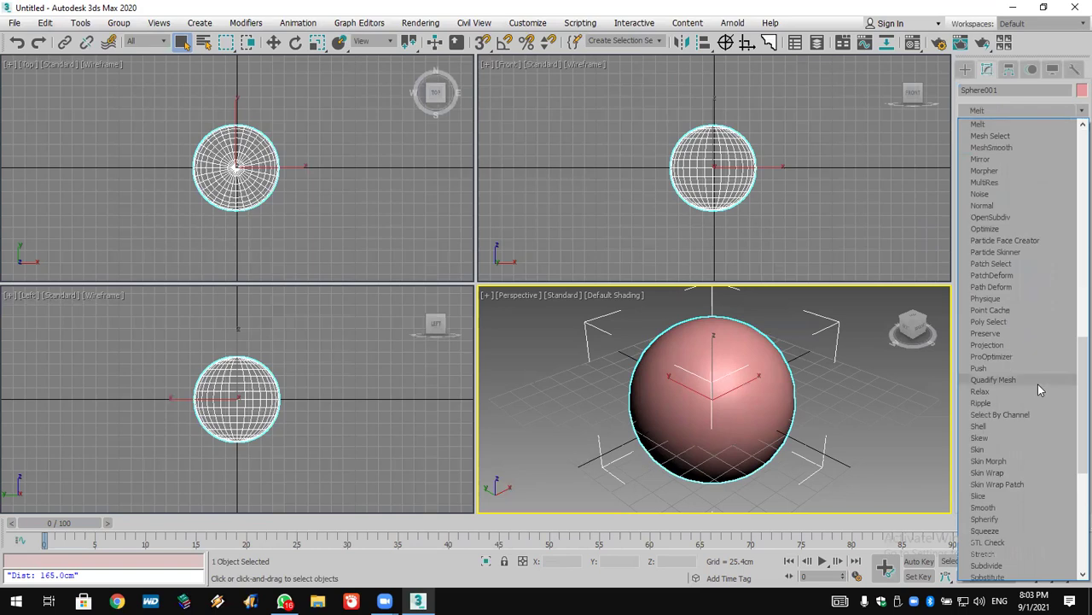
{"action": "left_click", "coordinate": [1043, 125]}
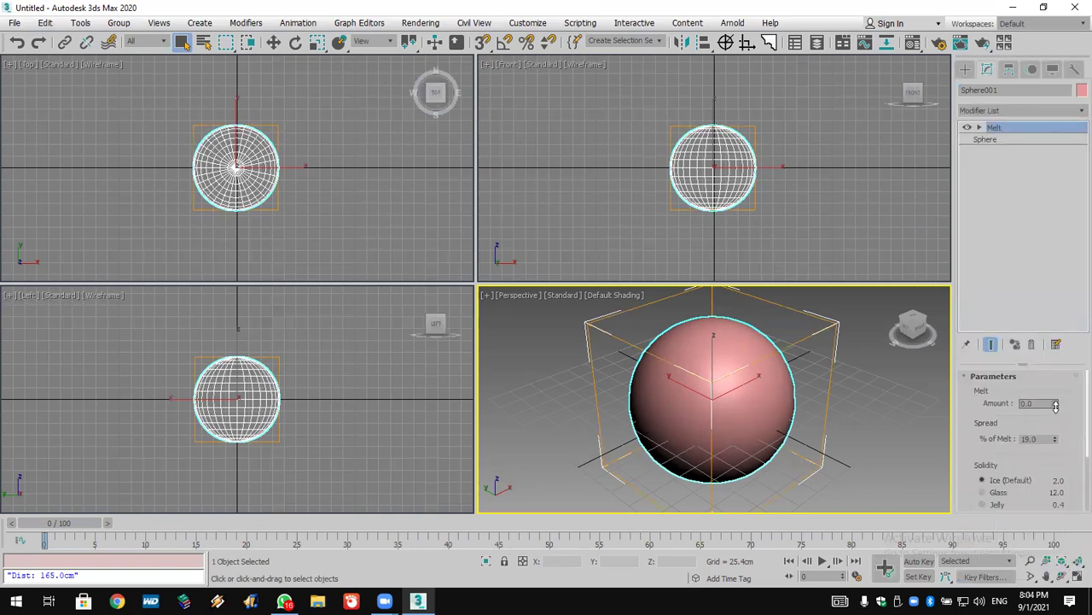
Step: Set the Melt Amount to 337 to flatten the sphere into a disc, and review the modifier's Solidity options
{"action": "left_click_drag", "start_coordinate": [1055, 403], "coordinate": [1052, 175]}
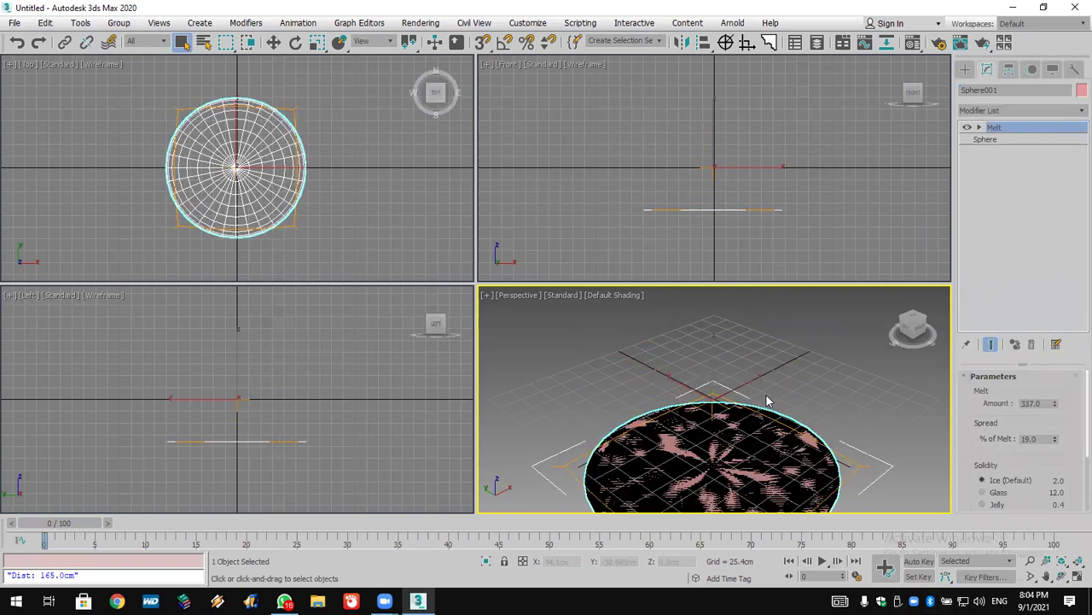
{"action": "scroll", "coordinate": [751, 421], "scroll_direction": "down", "scroll_amount": 2}
{"action": "scroll", "coordinate": [740, 384], "scroll_direction": "up", "scroll_amount": 4}
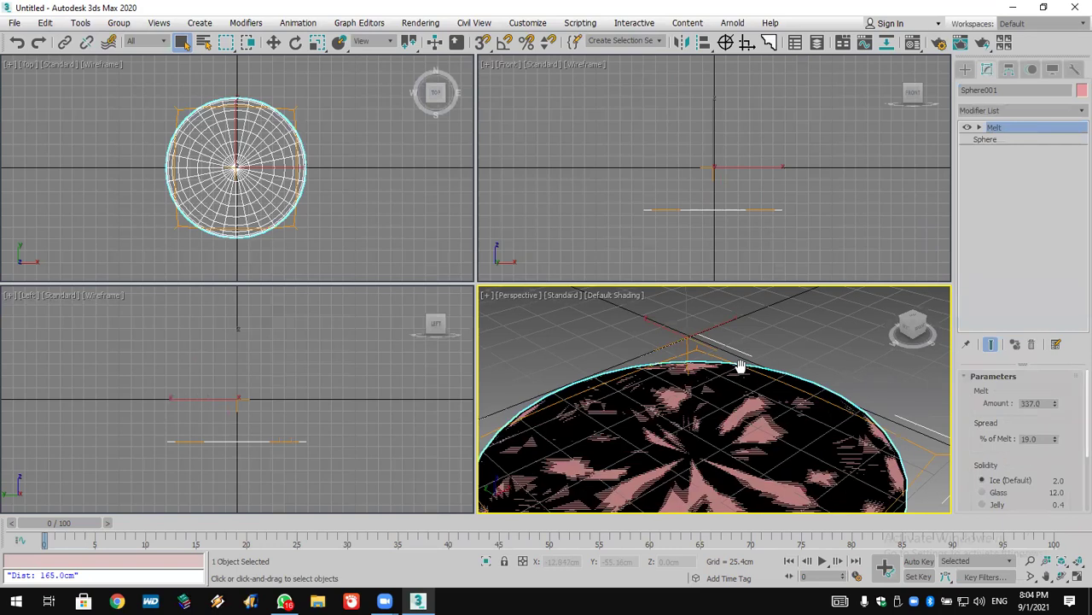
{"action": "scroll", "coordinate": [740, 365], "scroll_direction": "down", "scroll_amount": 2}
{"action": "scroll", "coordinate": [737, 405], "scroll_direction": "down", "scroll_amount": 1}
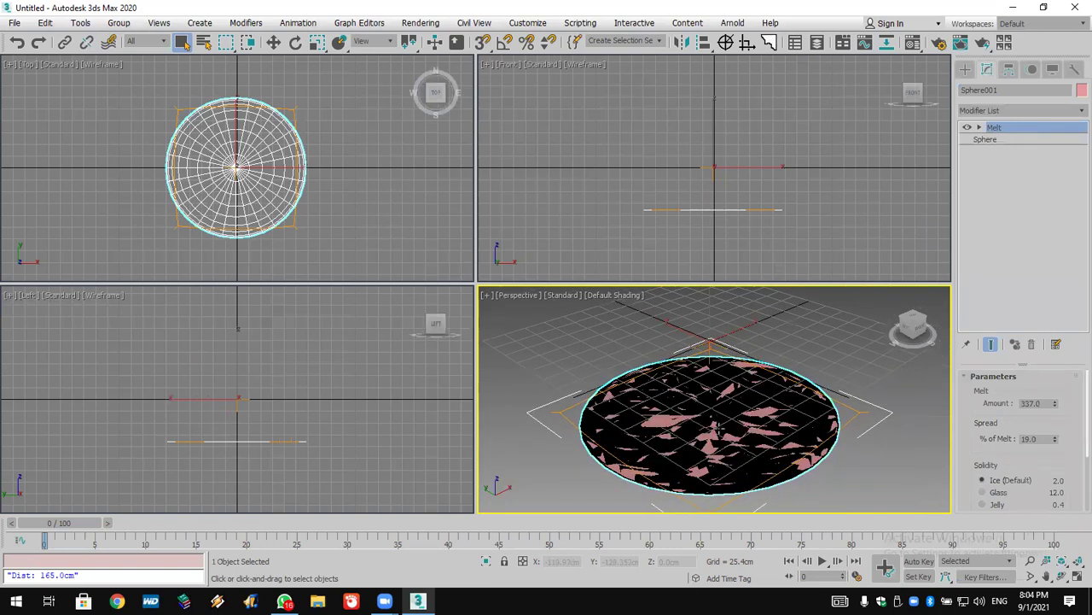
{"action": "scroll", "coordinate": [721, 428], "scroll_direction": "up", "scroll_amount": 3}
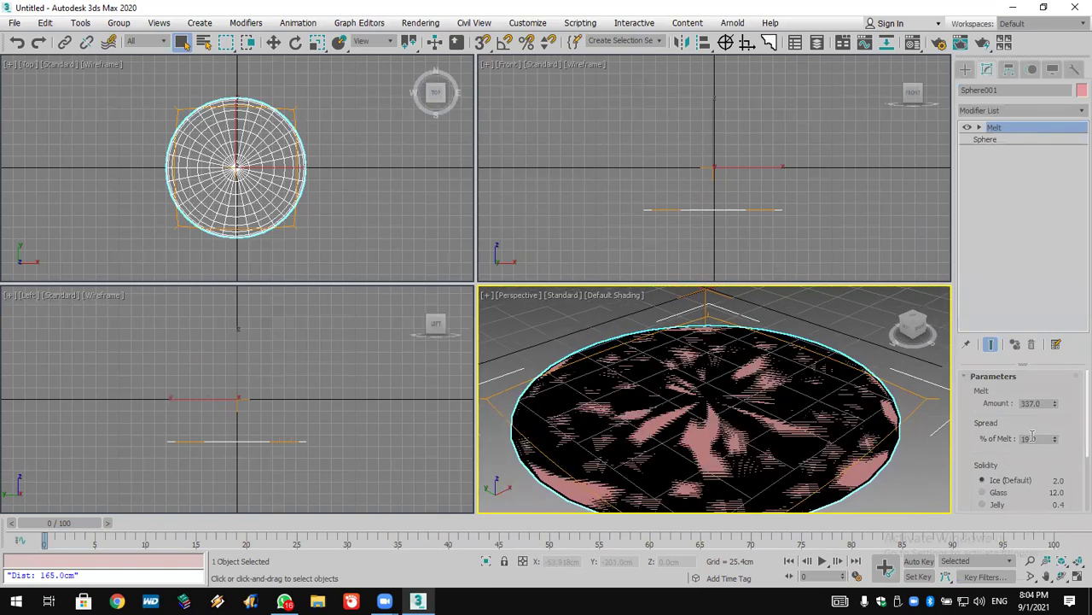
{"action": "left_click_drag", "start_coordinate": [965, 454], "coordinate": [967, 372]}
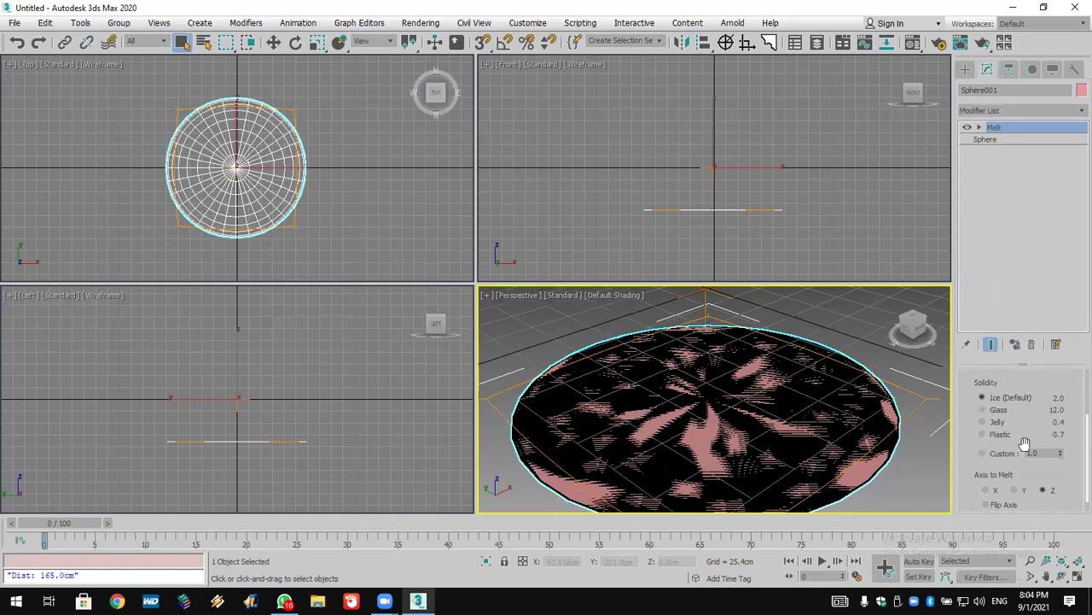
{"action": "left_click_drag", "start_coordinate": [1040, 454], "coordinate": [998, 453]}
Step: Record an automatic key at frame 100 with the Melt Amount set to 0 so the flattened disc regains its sphere shape
{"action": "left_click_drag", "start_coordinate": [71, 528], "coordinate": [1073, 533]}
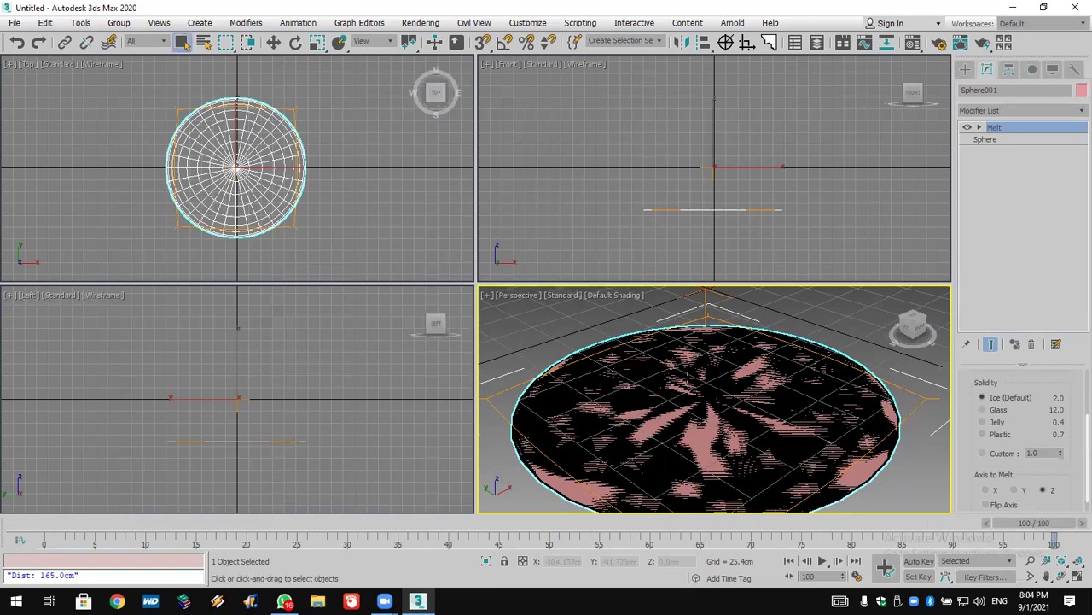
{"action": "scroll", "coordinate": [689, 378], "scroll_direction": "down", "scroll_amount": 5}
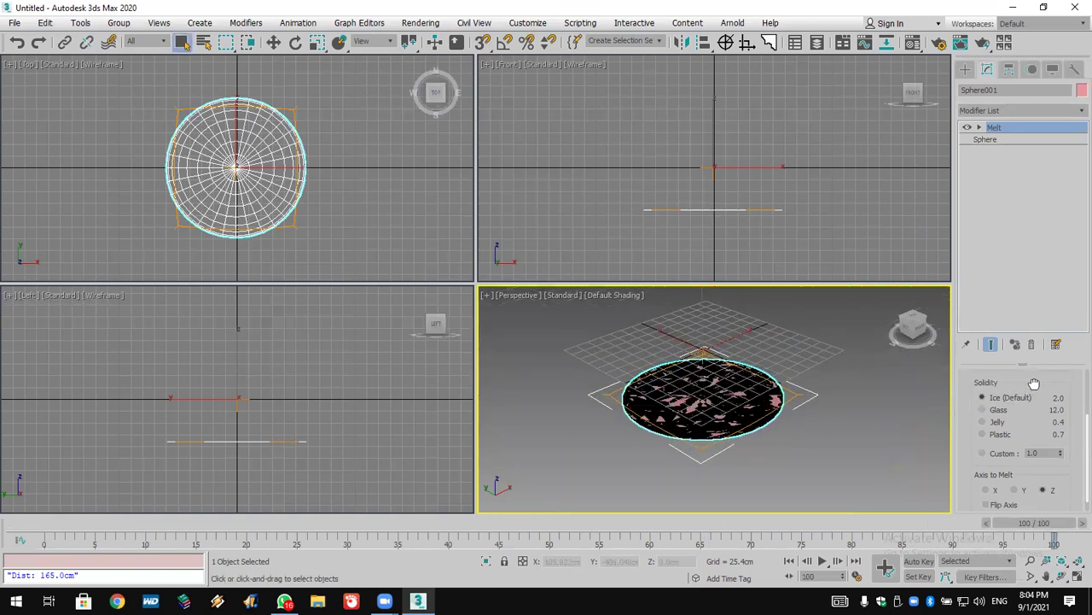
{"action": "scroll", "coordinate": [965, 403], "scroll_direction": "up", "scroll_amount": 3}
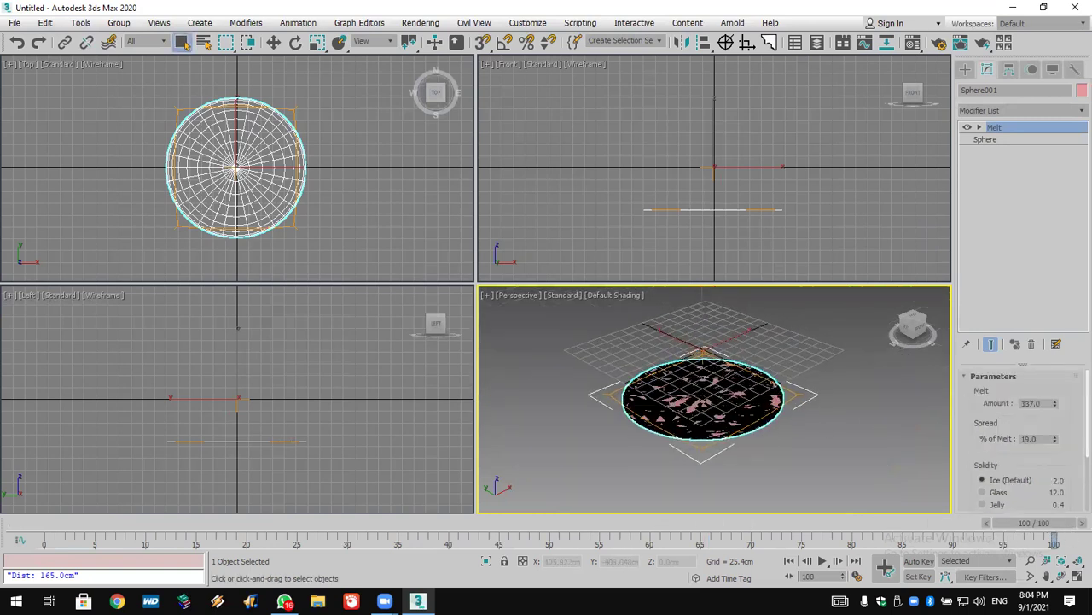
{"action": "left_click", "coordinate": [919, 560]}
{"action": "left_click_drag", "start_coordinate": [1056, 406], "coordinate": [1059, 71]}
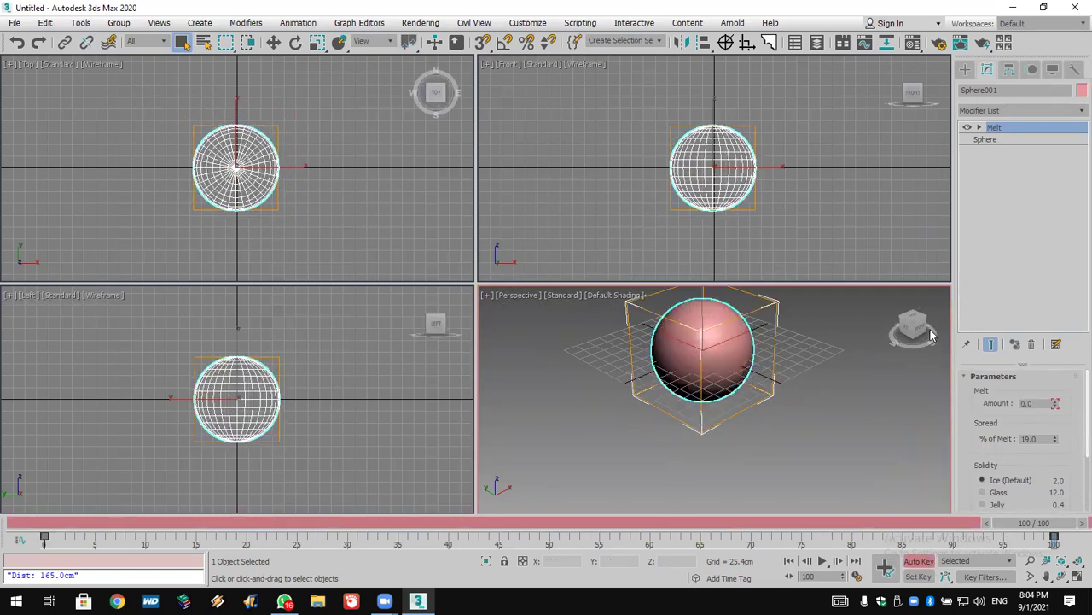
{"action": "left_click", "coordinate": [919, 561]}
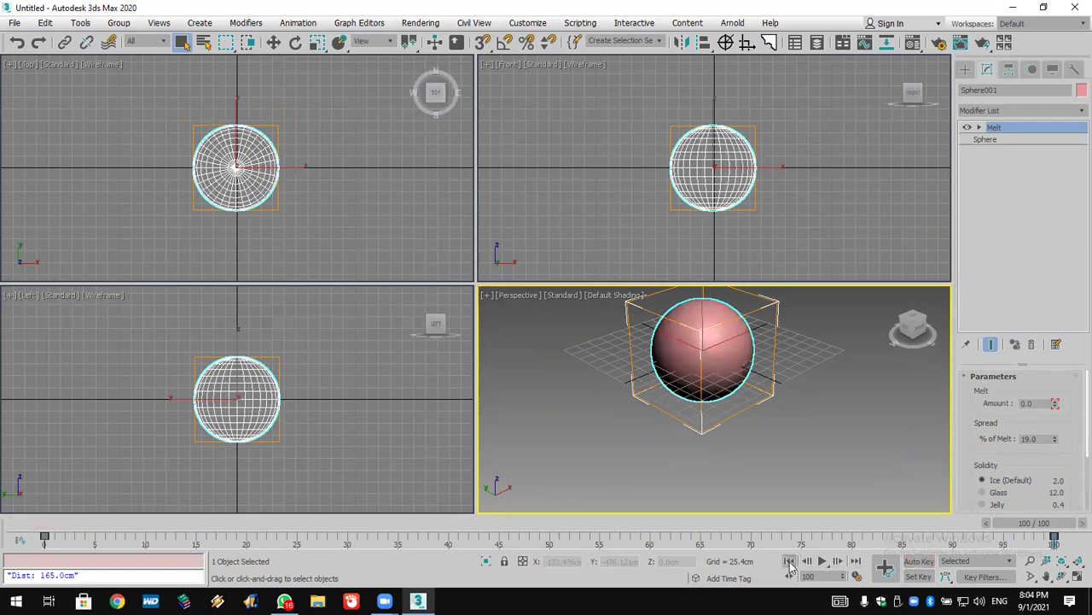
Step: Play the melt animation from the first frame, stop it midway and examine the deselected half-melted shape up close
{"action": "left_click", "coordinate": [790, 561]}
{"action": "left_click", "coordinate": [824, 562]}
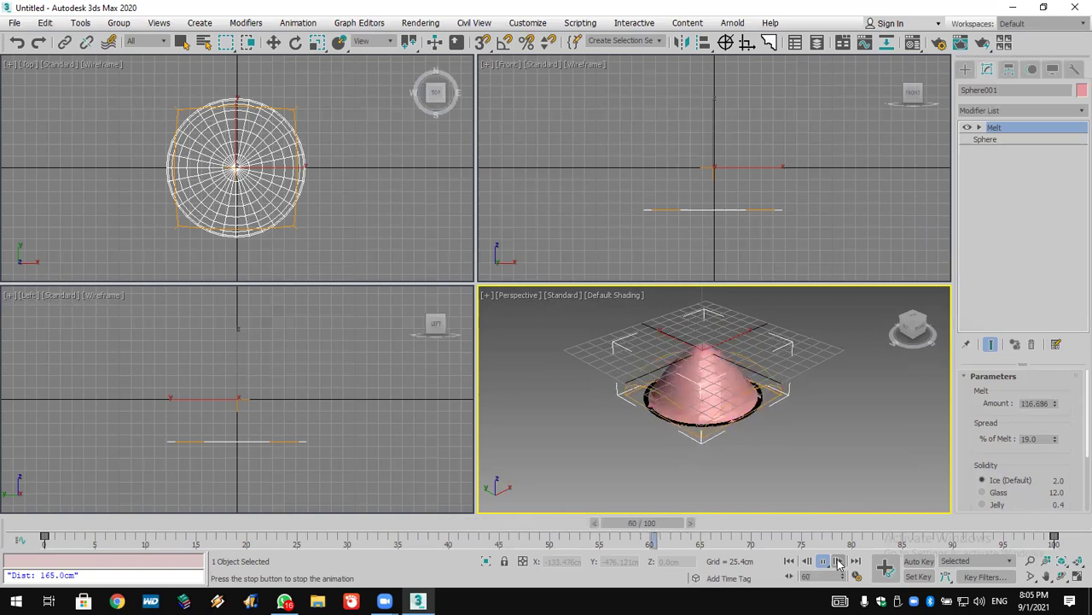
{"action": "left_click", "coordinate": [822, 561]}
{"action": "left_click", "coordinate": [786, 441]}
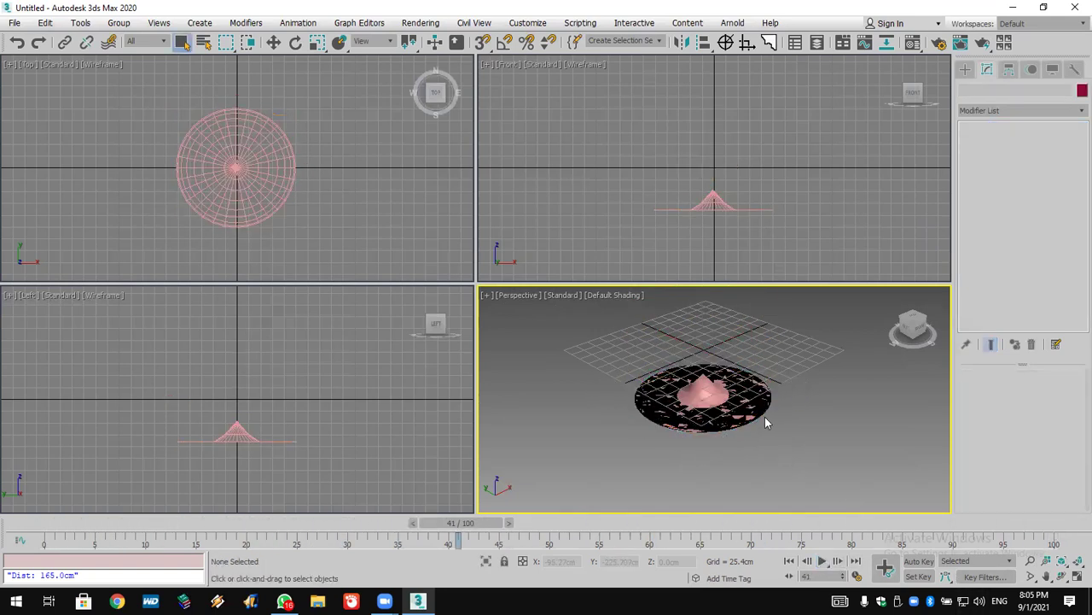
{"action": "scroll", "coordinate": [773, 418], "scroll_direction": "up", "scroll_amount": 5}
{"action": "middle_click_drag", "start_coordinate": [787, 424], "coordinate": [892, 449]}
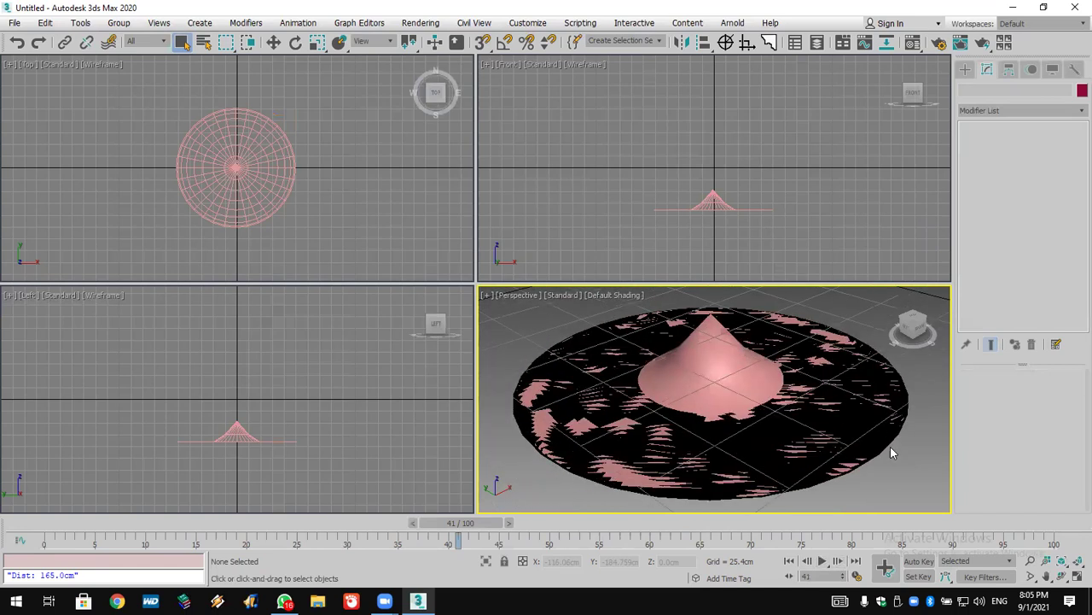